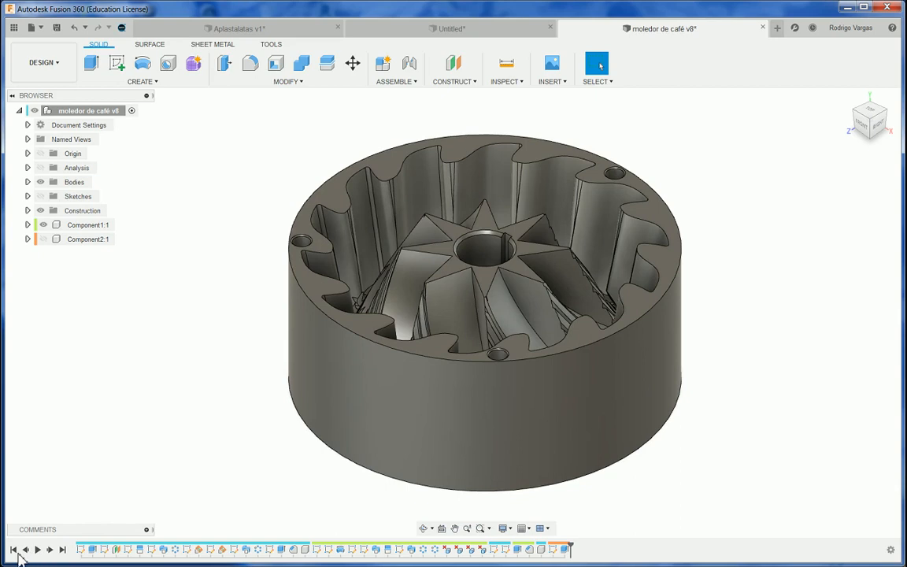
# Replay the finished coffee grinder's modelling history from the first feature to the end of the timeline.
pyautogui.click(14, 549)
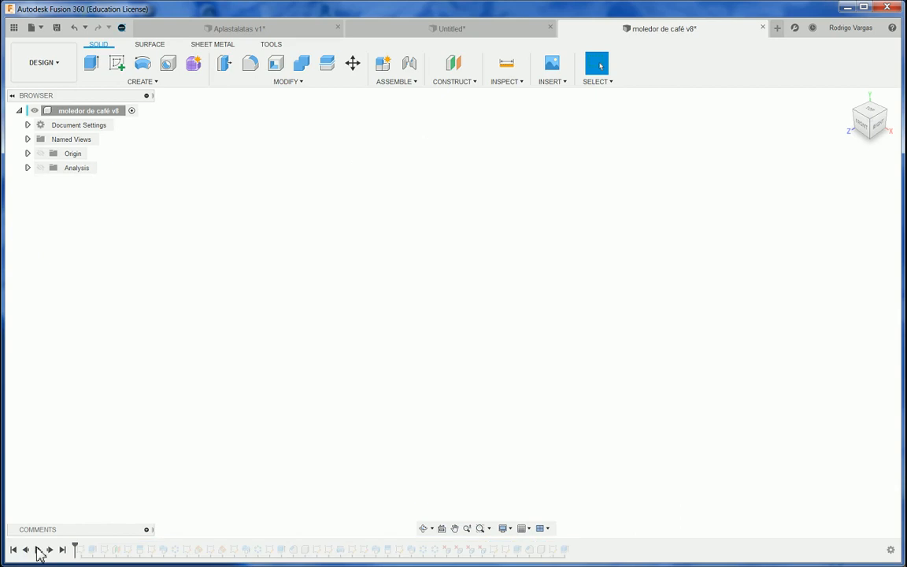
pyautogui.click(38, 549)
pyautogui.click(63, 550)
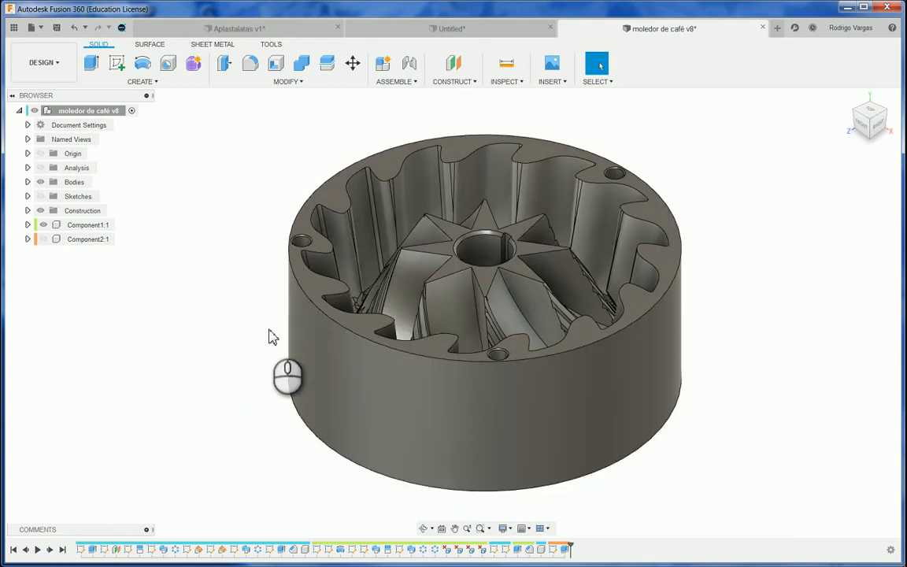
# Switch to the untitled design and examine the cone profile sketched over the burr reference drawing.
pyautogui.click(477, 31)
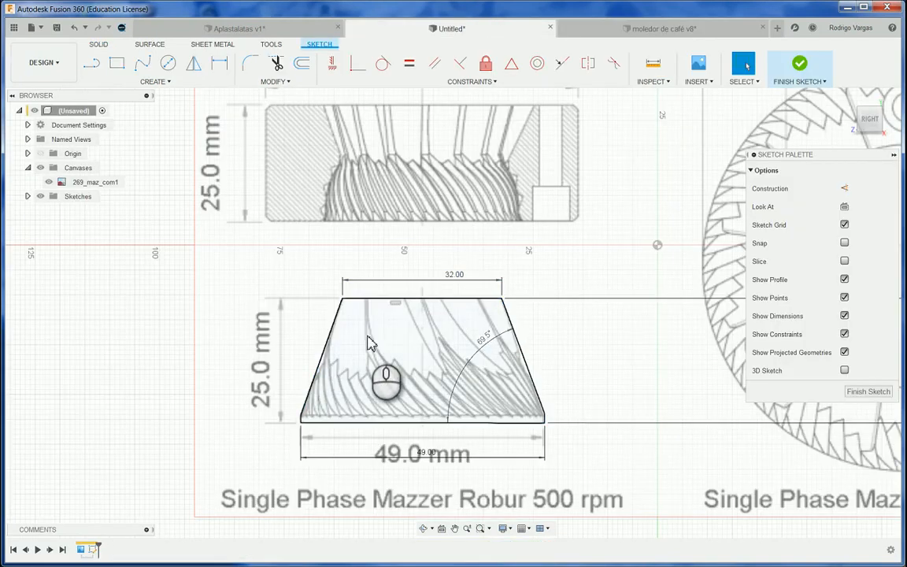
pyautogui.scroll(-1, 322, 356)
pyautogui.scroll(1, 536, 346)
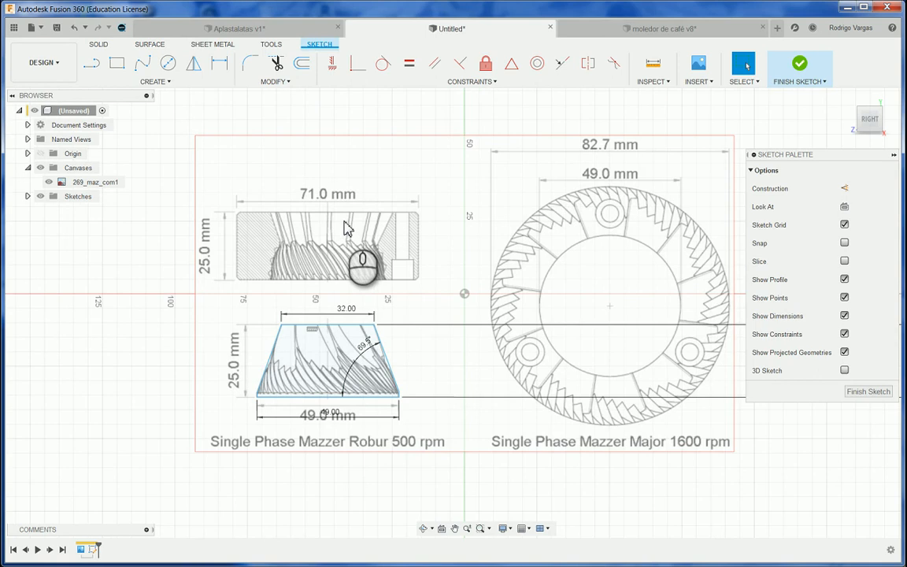
pyautogui.click(337, 368)
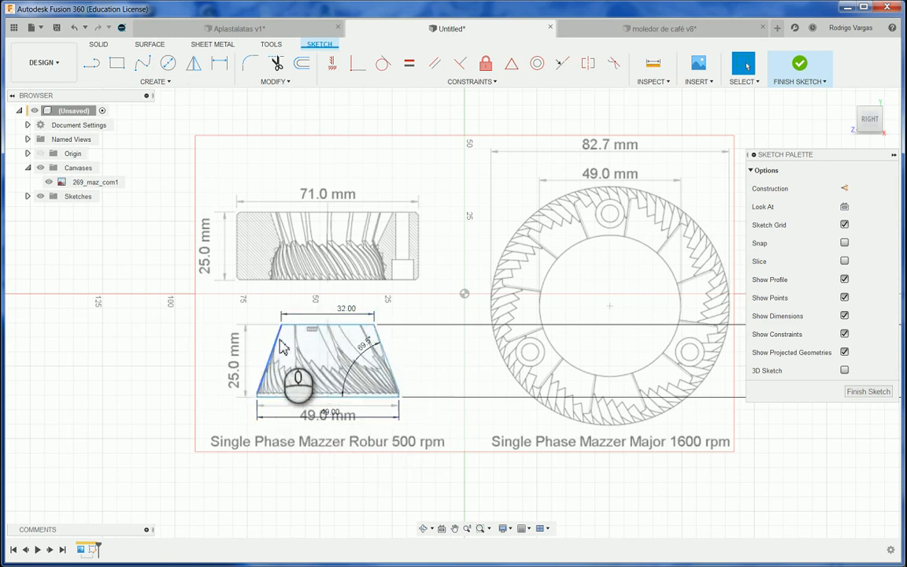
# Dimension the short vertical edge at the base of the cone profile and set it to 1.4 mm.
pyautogui.scroll(5, 260, 408)
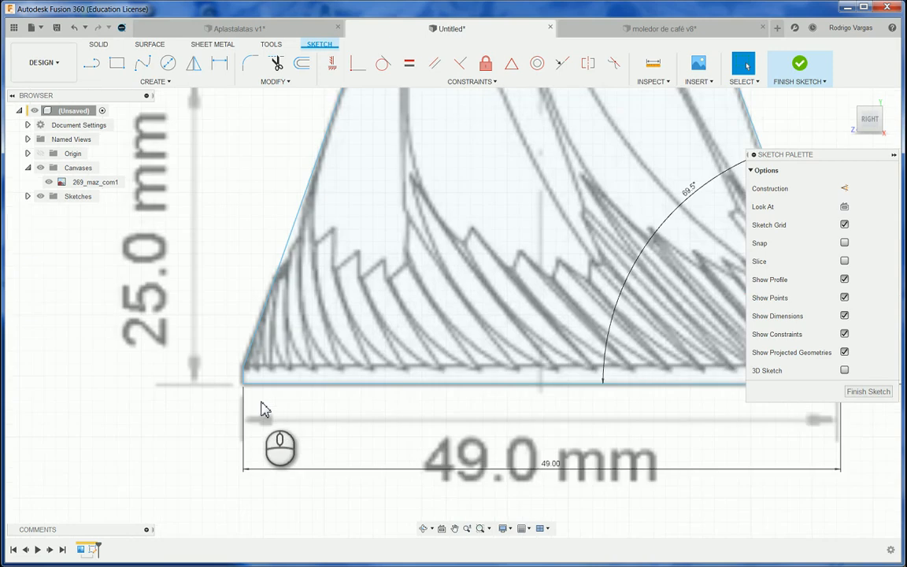
pyautogui.press('d')
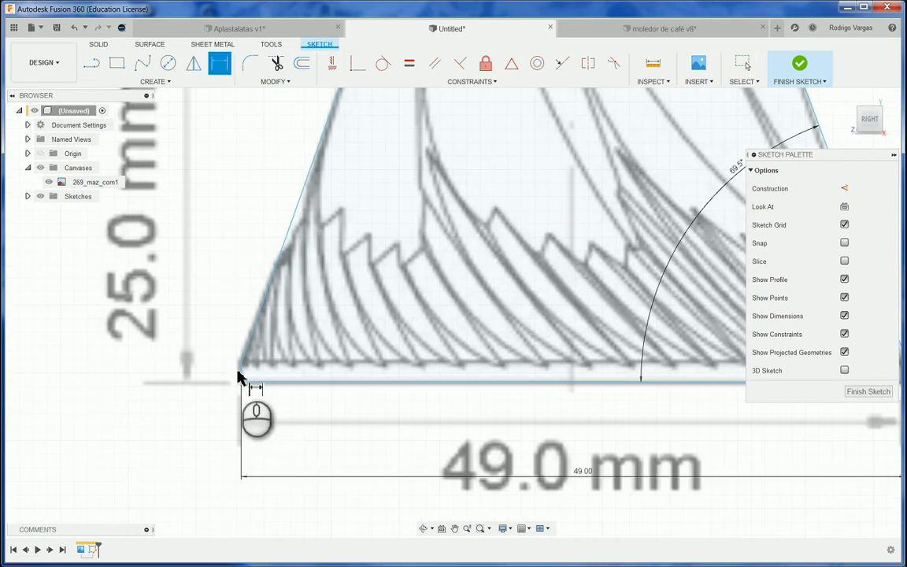
pyautogui.scroll(-1, 214, 376)
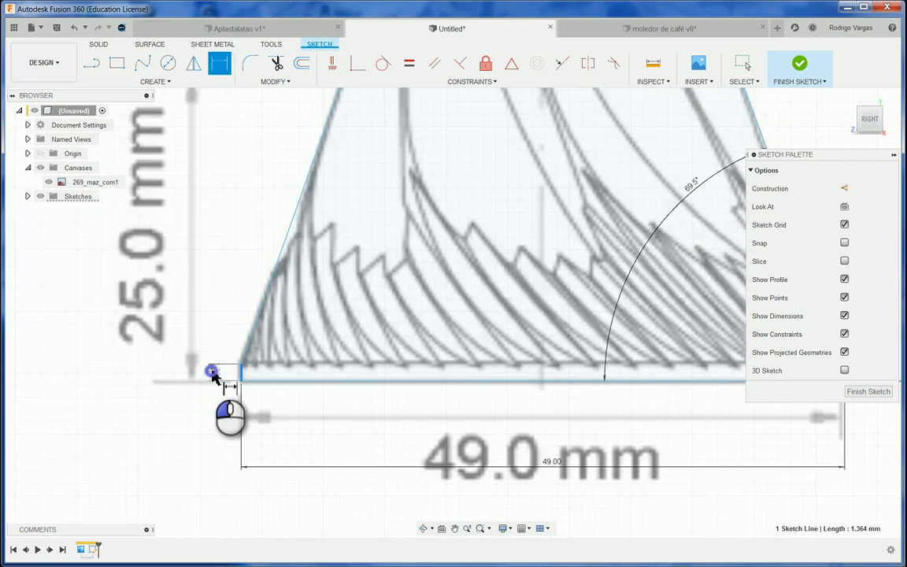
pyautogui.click(211, 371)
pyautogui.press('Return')
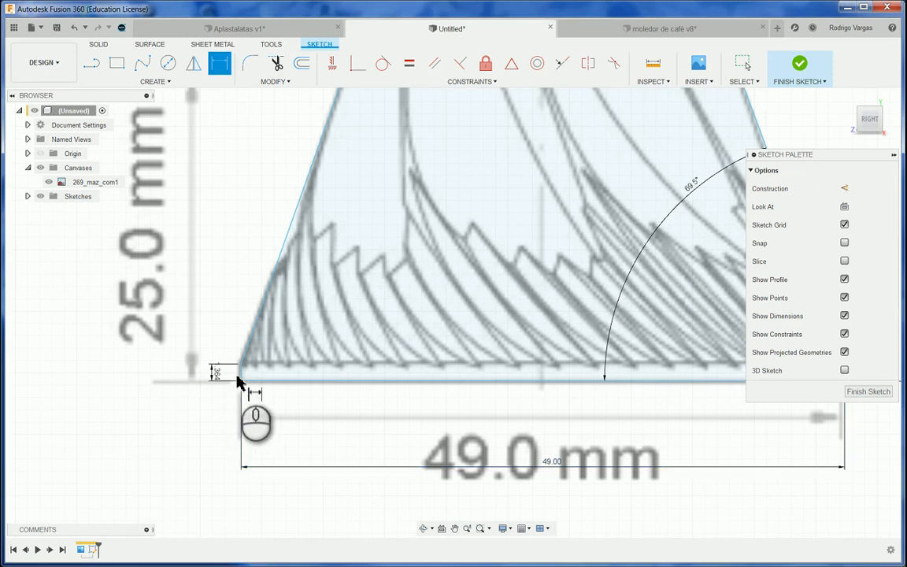
pyautogui.press('Escape')
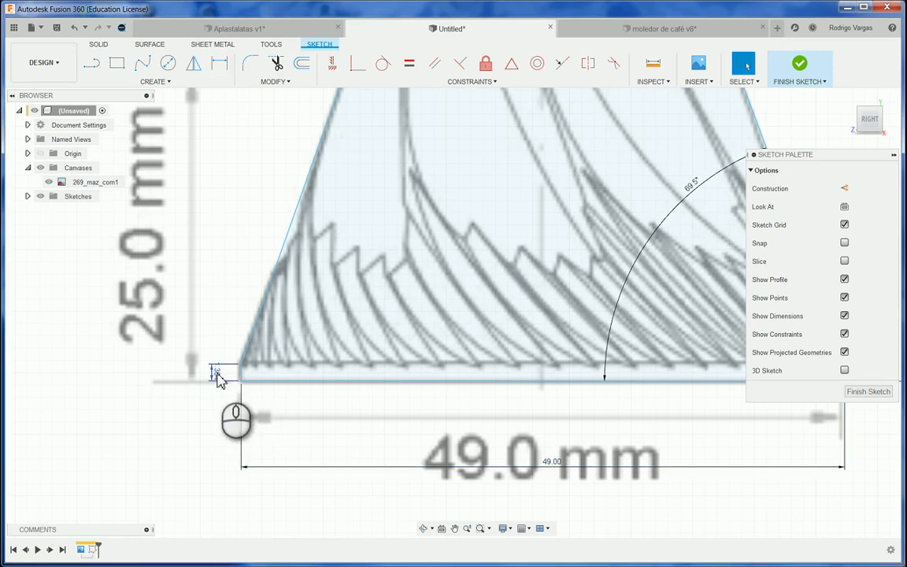
pyautogui.doubleClick(218, 377)
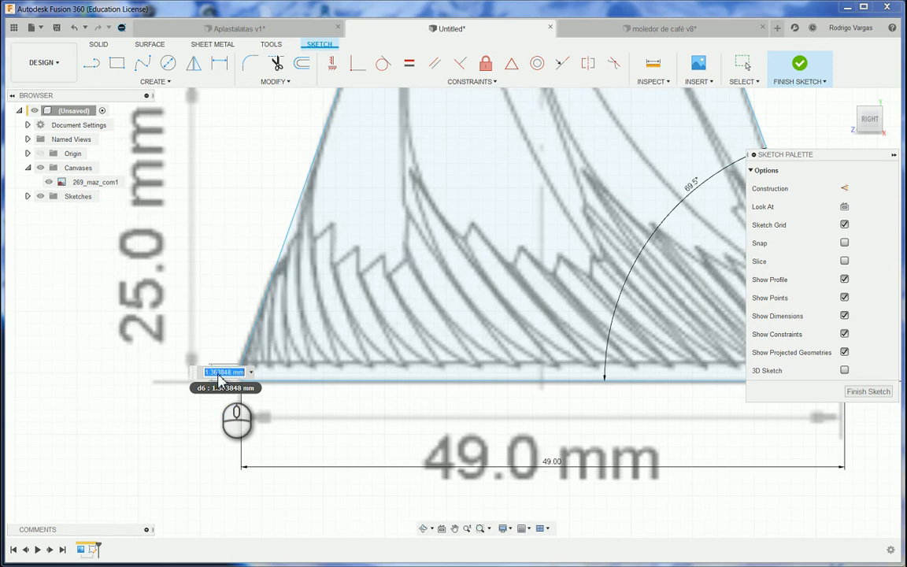
pyautogui.write('1.4')
pyautogui.press('Return')
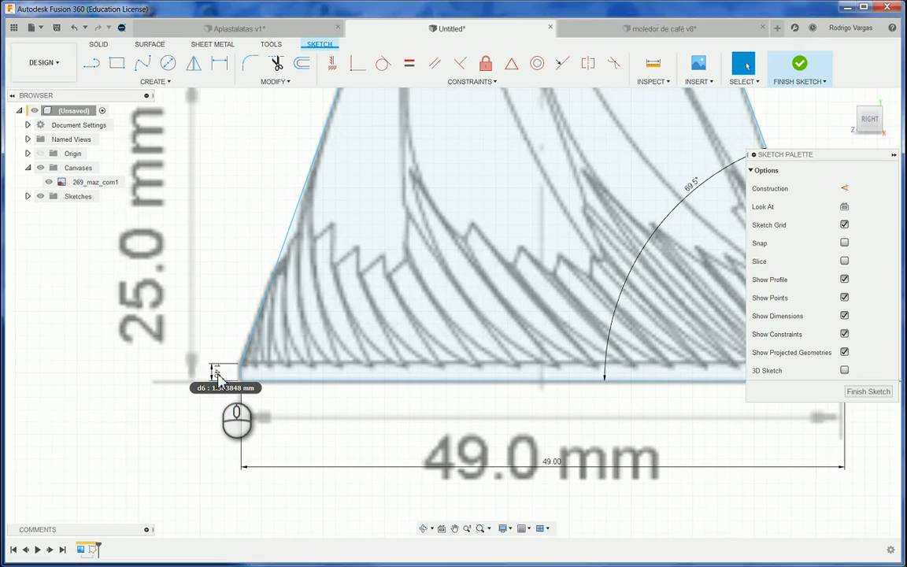
# Examine the reference drawing's outer ring section, cone side view and circular top view with their dimensions.
pyautogui.scroll(-5, 330, 374)
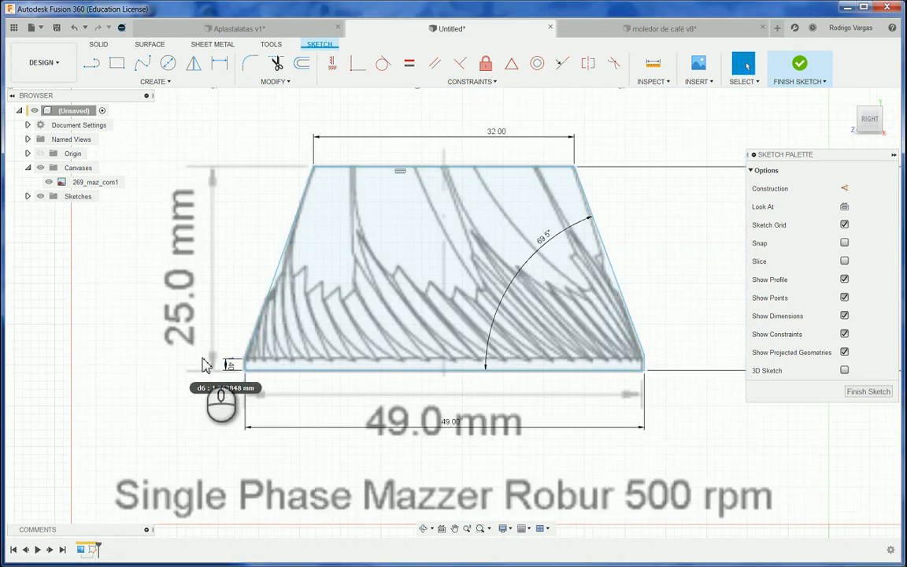
pyautogui.scroll(-3, 321, 417)
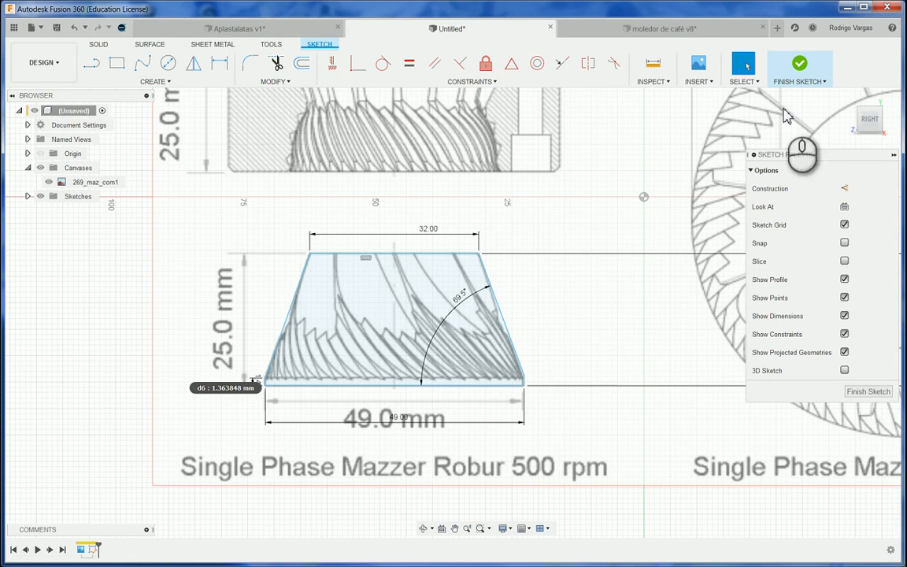
pyautogui.scroll(-5, 472, 263)
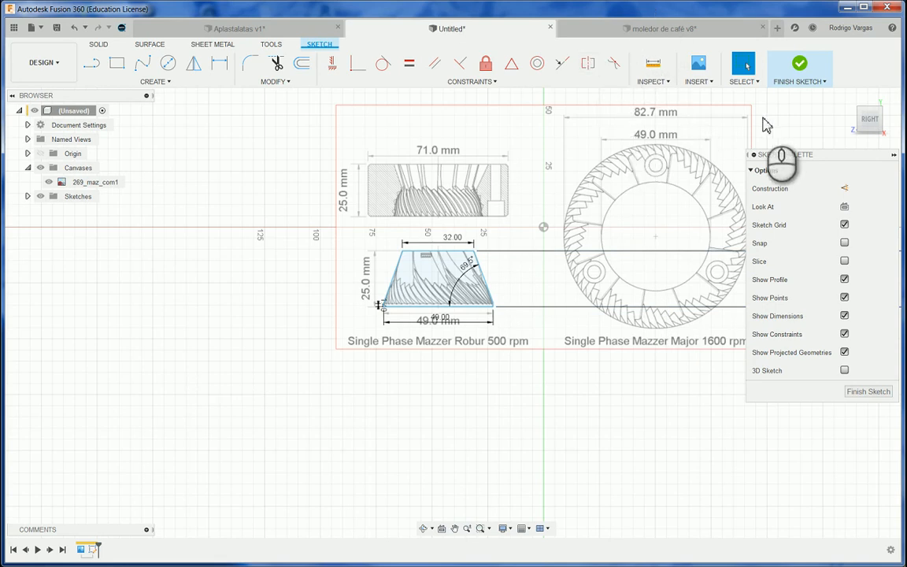
pyautogui.scroll(-2, 709, 138)
pyautogui.scroll(3, 567, 158)
pyautogui.scroll(-4, 111, 289)
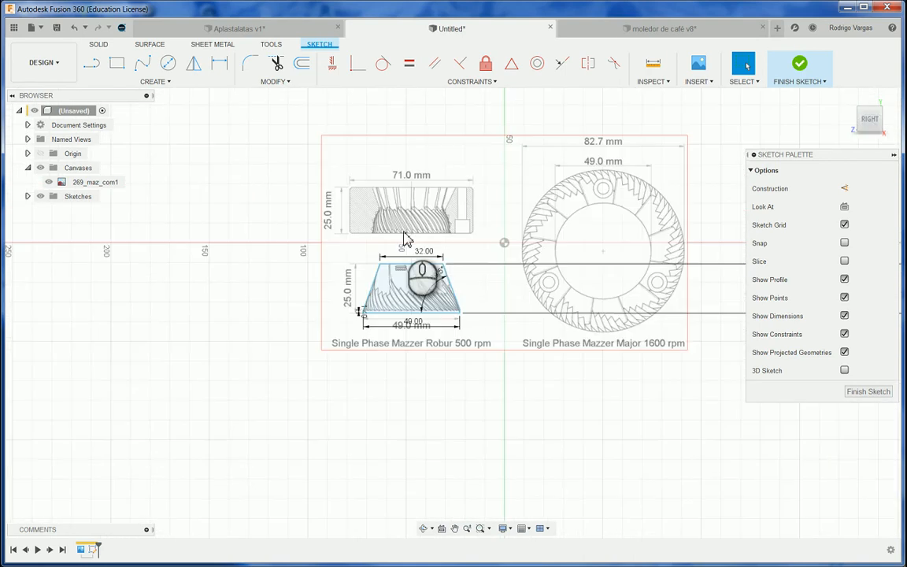
pyautogui.scroll(3, 612, 150)
pyautogui.scroll(-2, 178, 230)
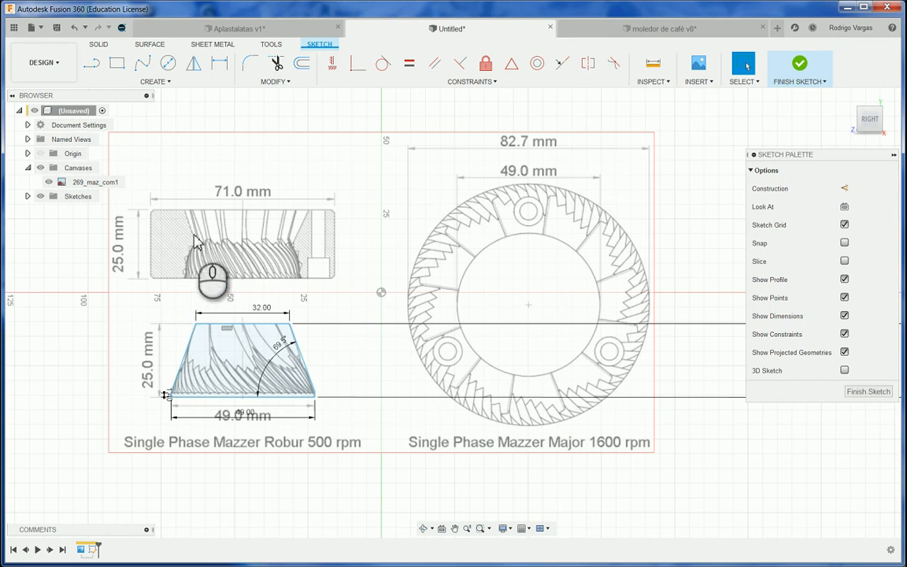
# Switch to the moledor de café design, show its section analysis and inspect the cut faces of cone and ring.
pyautogui.click(675, 28)
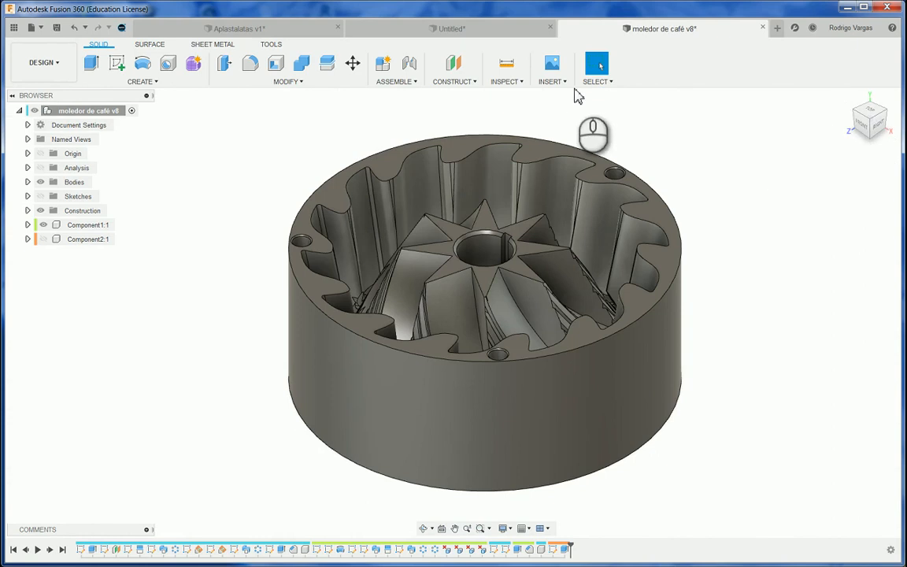
pyautogui.click(40, 167)
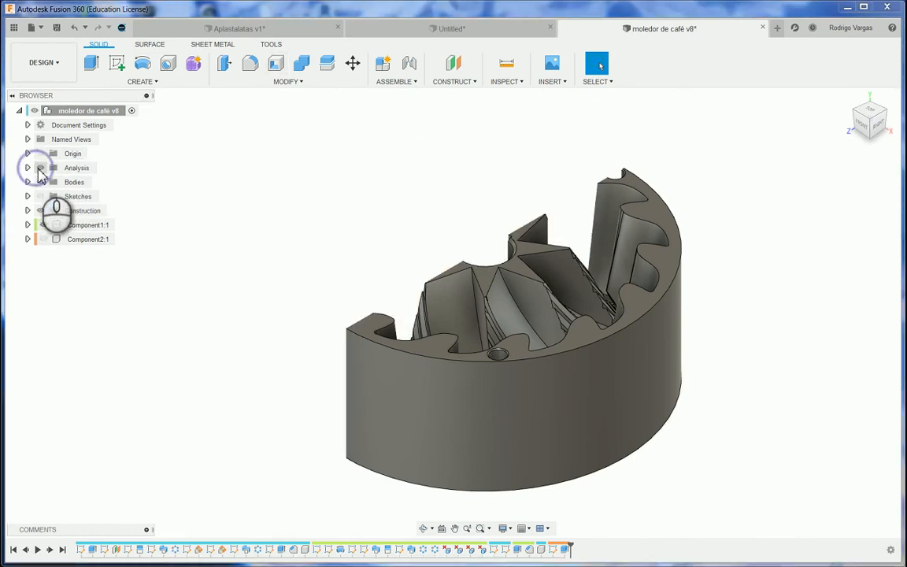
pyautogui.click(855, 114)
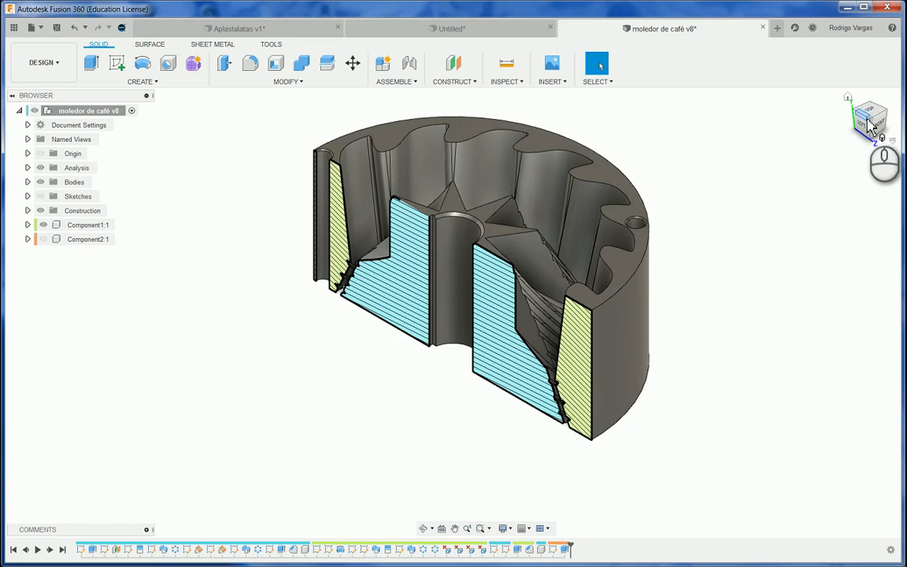
pyautogui.moveTo(872, 119)
pyautogui.mouseDown()
pyautogui.moveTo(906, 87)
pyautogui.moveTo(906, 72)
pyautogui.moveTo(905, 96)
pyautogui.moveTo(873, 110)
pyautogui.mouseUp()
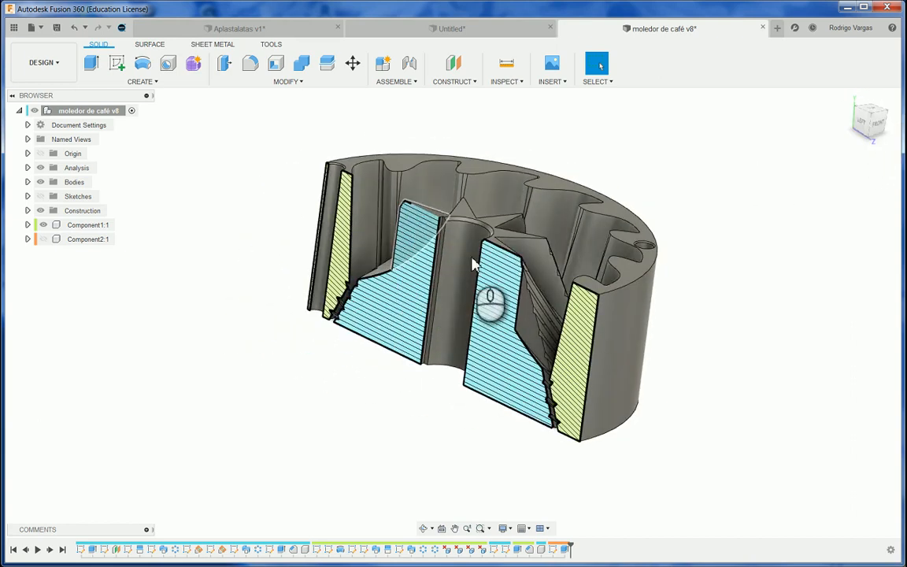
pyautogui.click(747, 168)
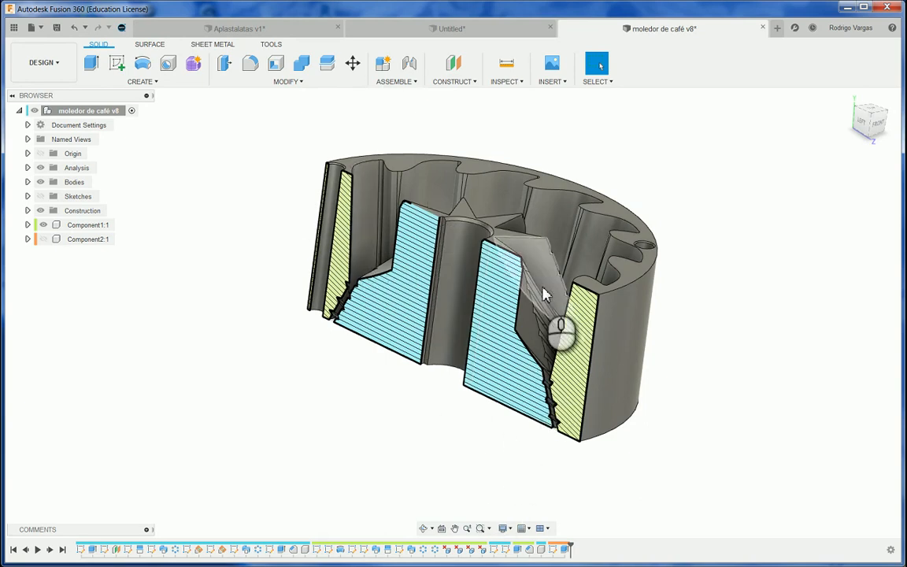
pyautogui.keyDown('shift'); pyautogui.moveTo(545, 294); pyautogui.dragTo(775, 49, button='middle'); pyautogui.keyUp('shift')
# Create a new design and start a sketch on the front XY plane.
pyautogui.click(778, 29)
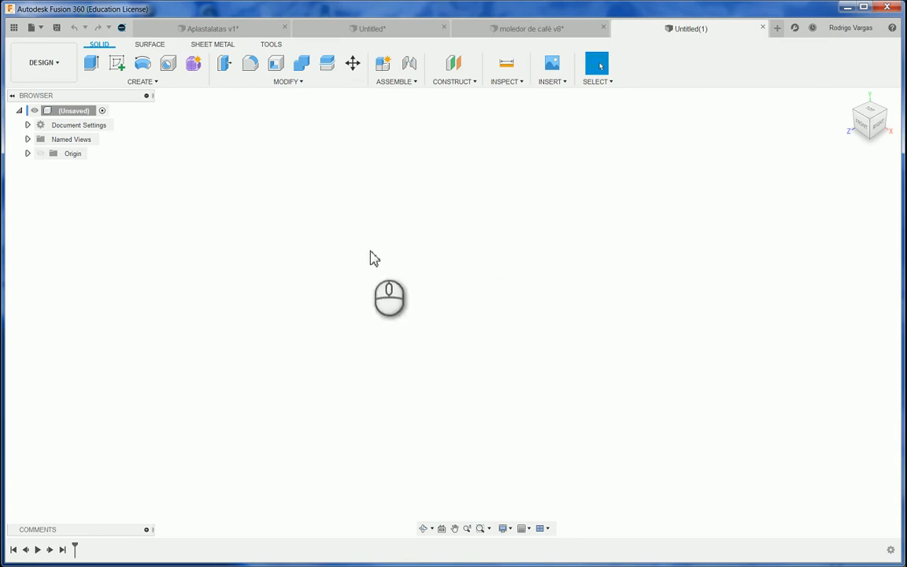
pyautogui.click(403, 31)
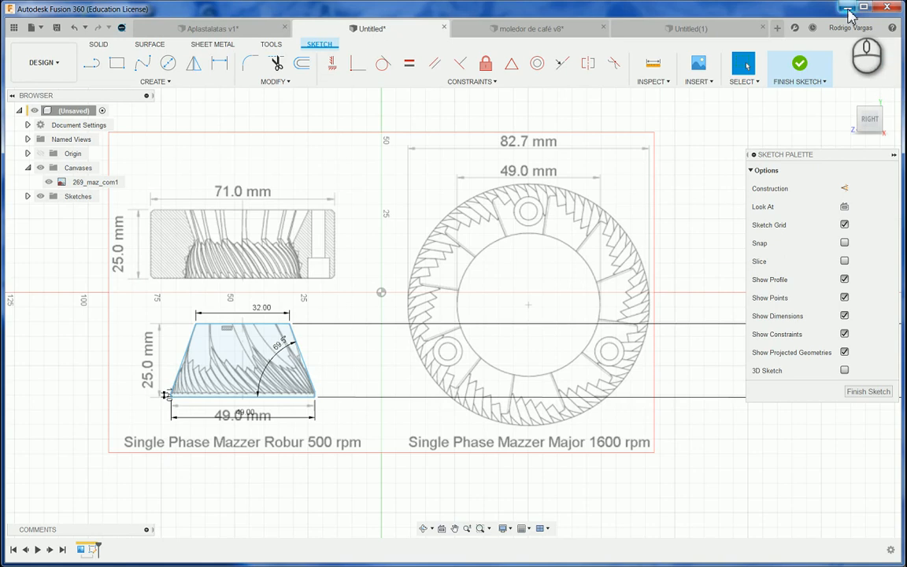
pyautogui.click(688, 29)
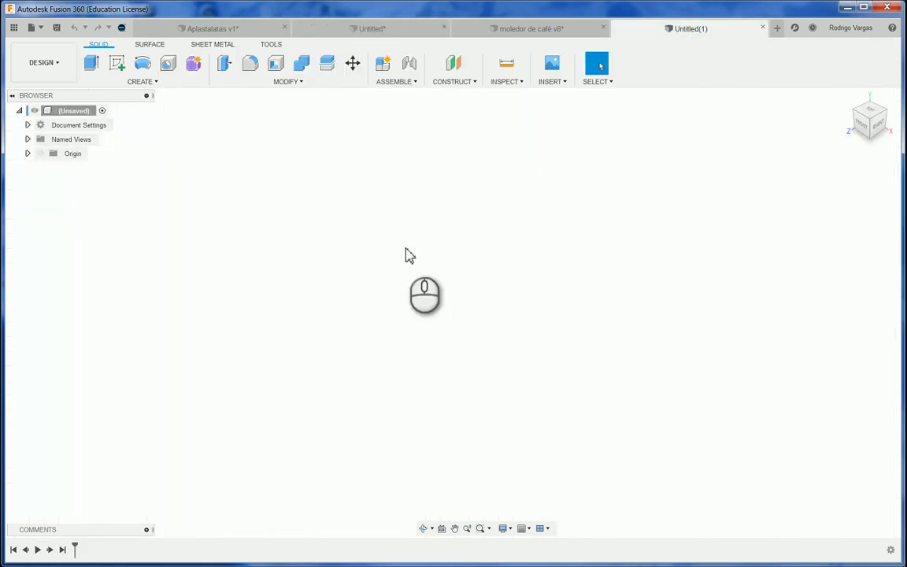
pyautogui.click(116, 65)
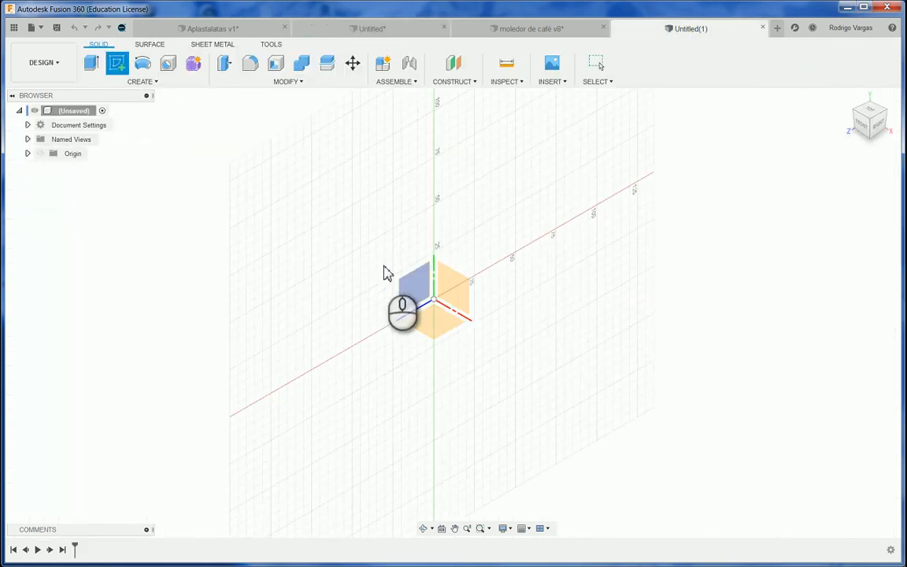
pyautogui.click(454, 291)
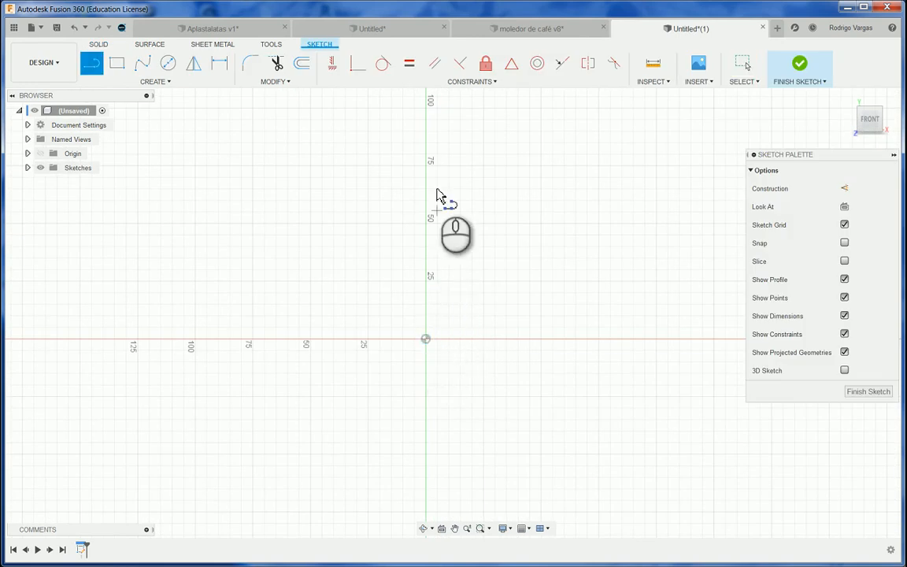
# Draw a vertical line about 65 mm long on the Y axis down to the origin and convert it to a construction line.
pyautogui.click(425, 189)
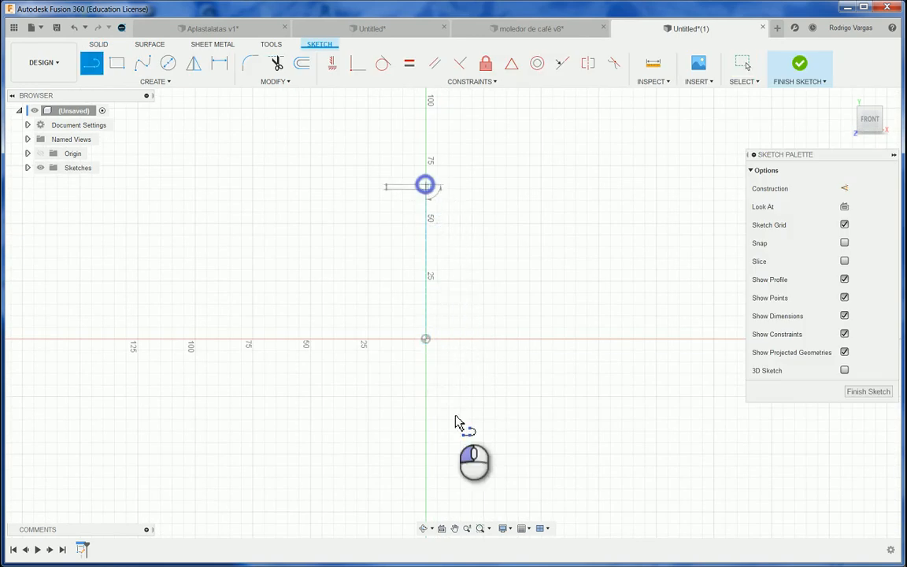
pyautogui.click(425, 340)
pyautogui.press('Escape')
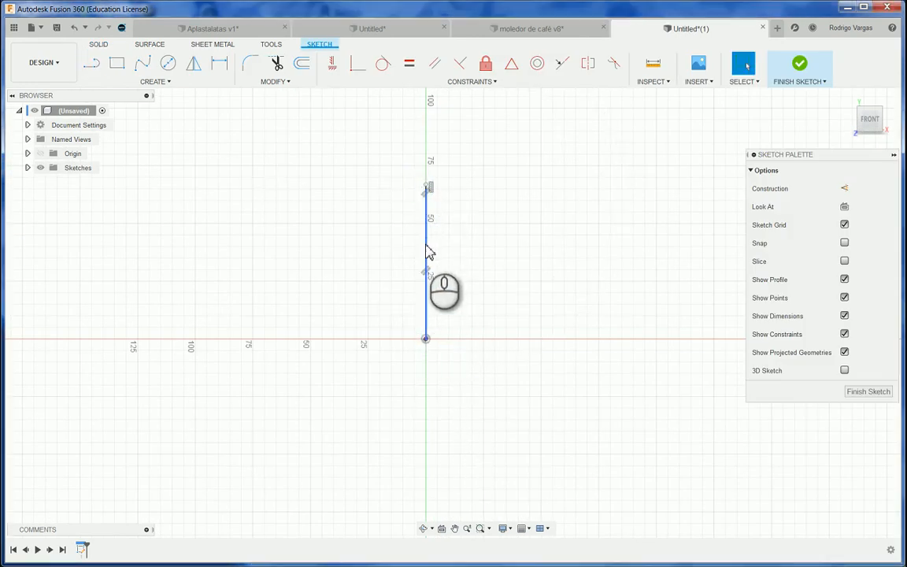
pyautogui.click(426, 245)
pyautogui.scroll(-1, 426, 240)
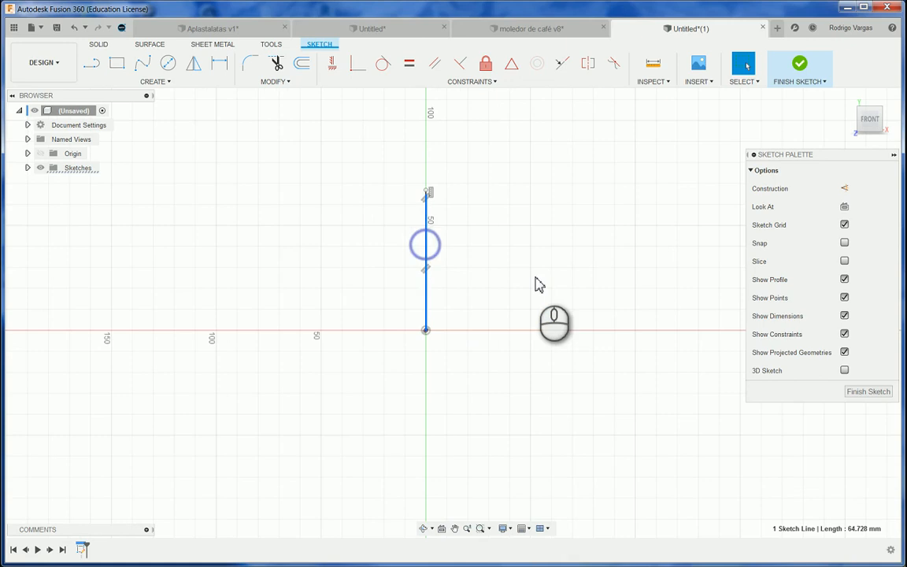
pyautogui.click(509, 222)
pyautogui.scroll(2, 466, 203)
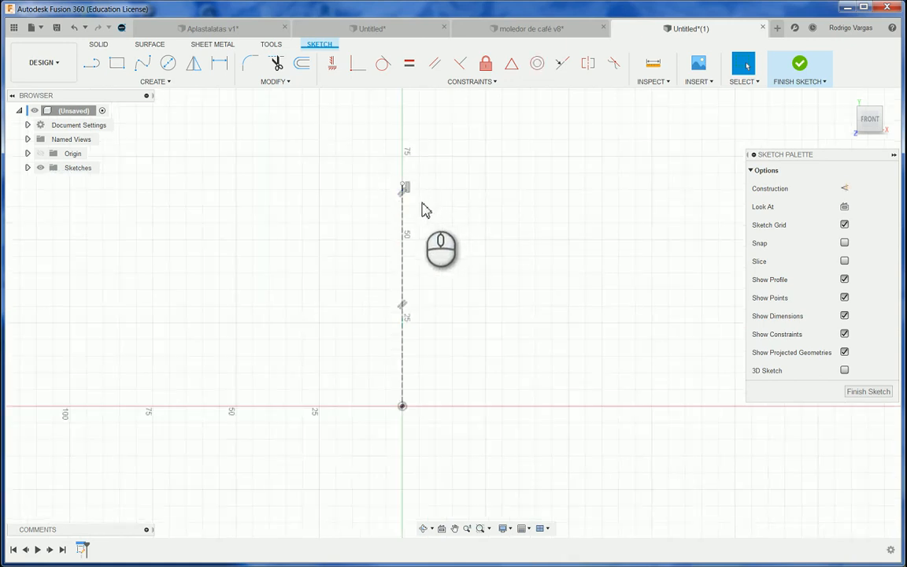
# Draw a closed half-cone profile from the axis to the origin, with a sloped side about 47 mm long and a base about 44 mm wide.
pyautogui.click(92, 66)
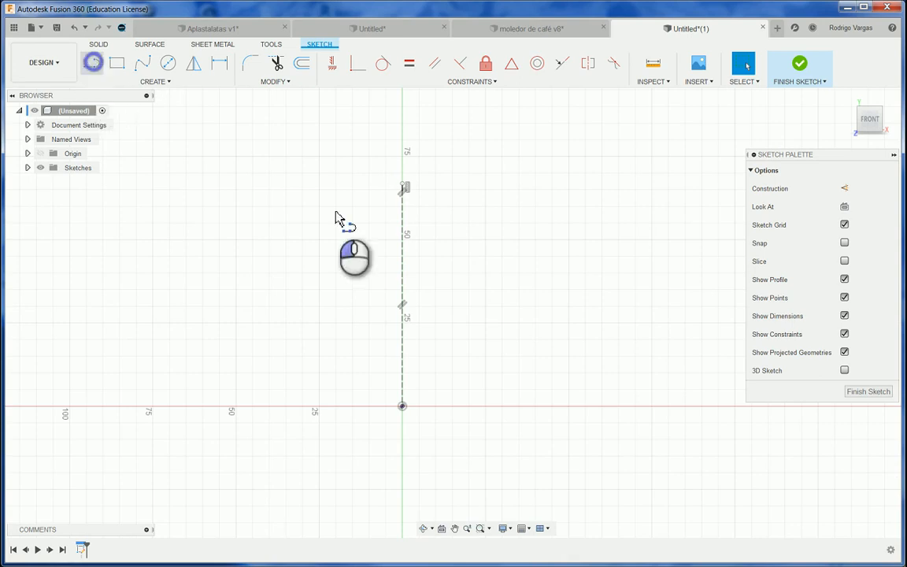
pyautogui.click(404, 260)
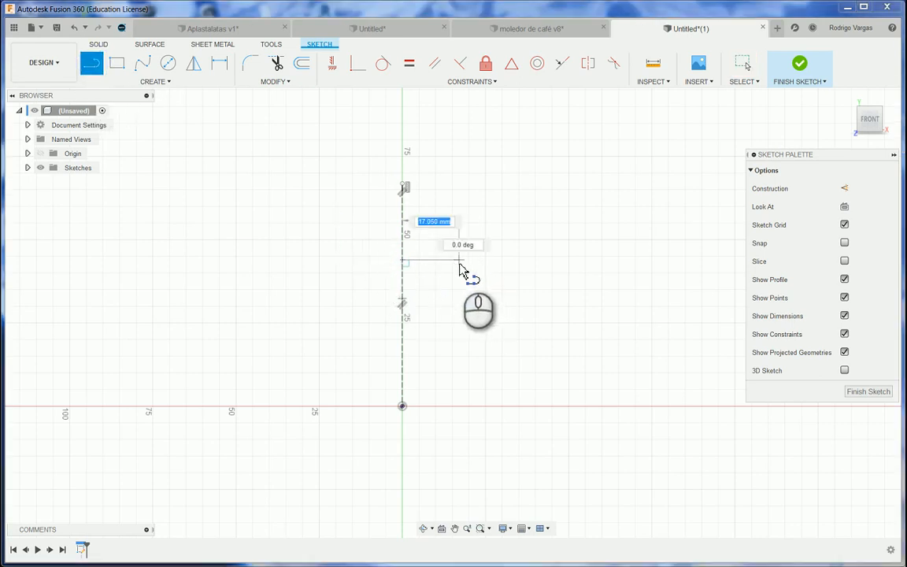
pyautogui.click(464, 262)
pyautogui.moveTo(464, 263); pyautogui.dragTo(533, 387)
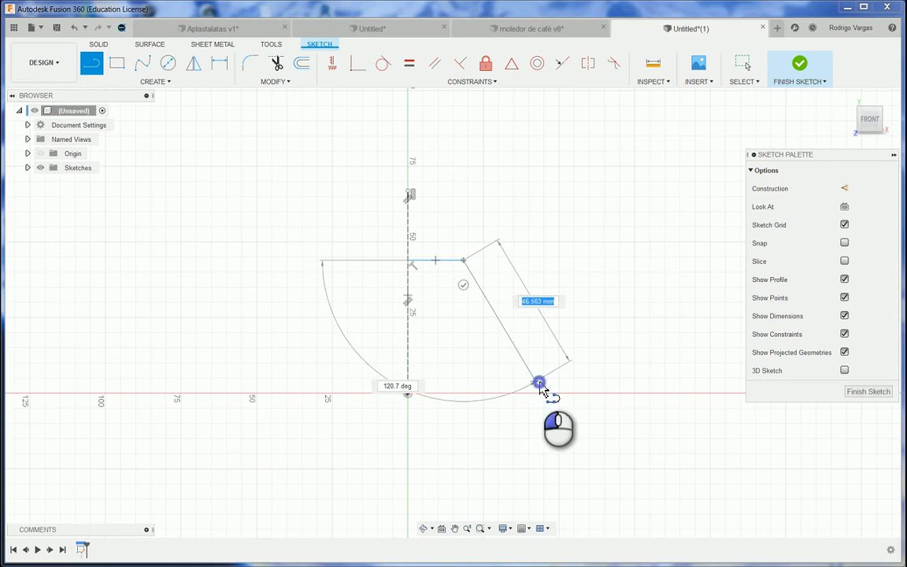
pyautogui.click(538, 385)
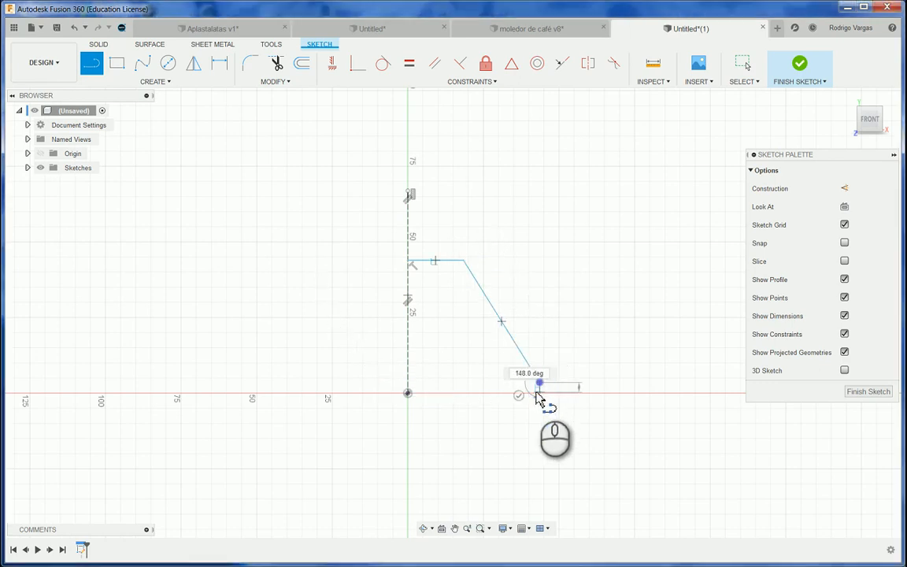
pyautogui.click(407, 393)
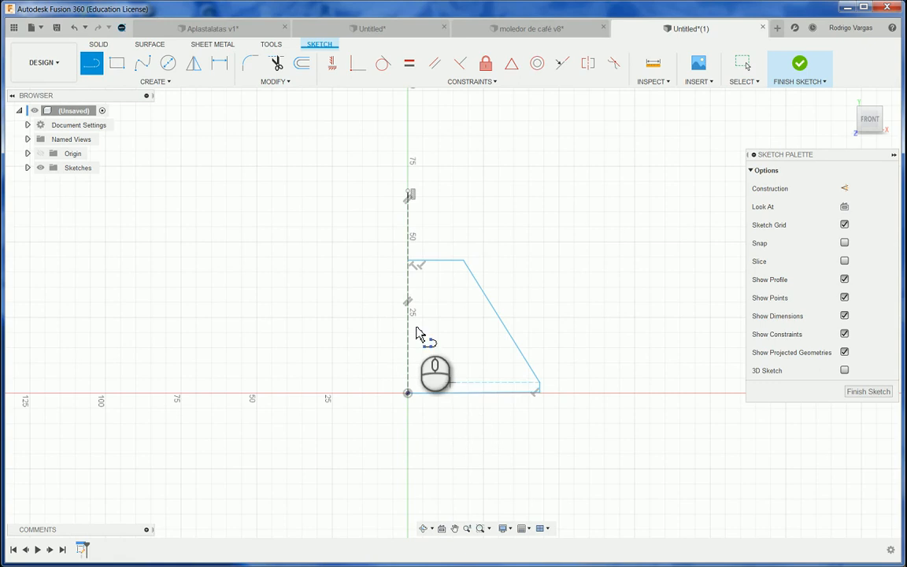
pyautogui.click(408, 260)
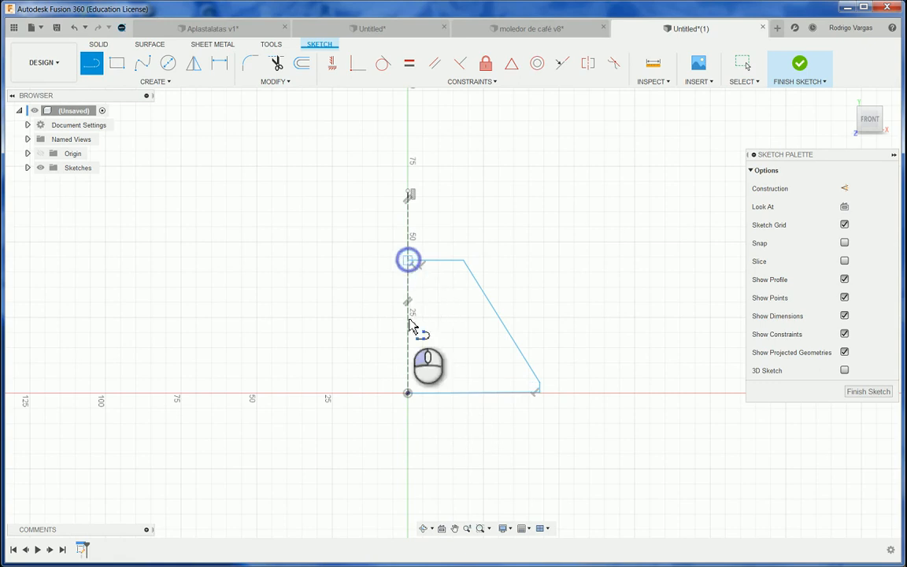
pyautogui.click(408, 393)
pyautogui.scroll(-1, 416, 341)
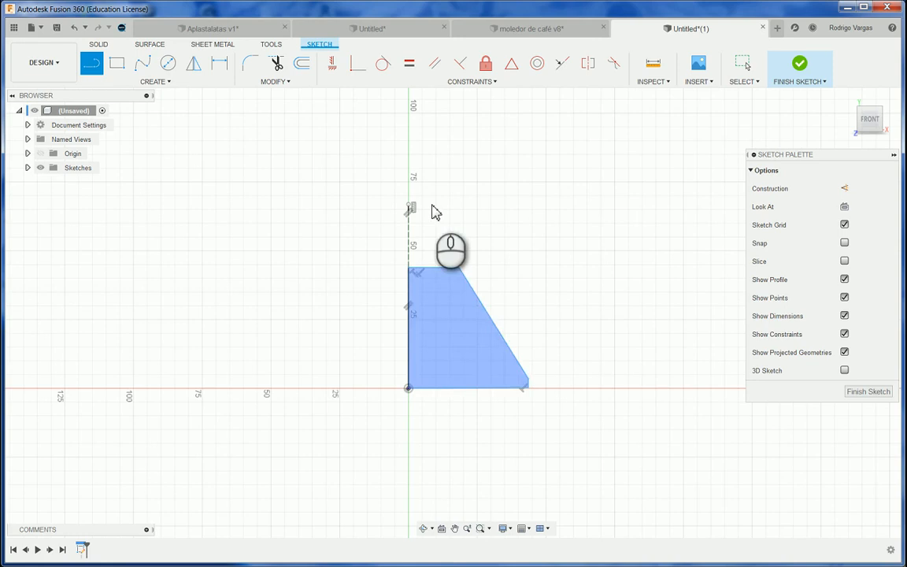
# Try to apply a horizontal/vertical constraint to the top edge of the profile.
pyautogui.click(332, 63)
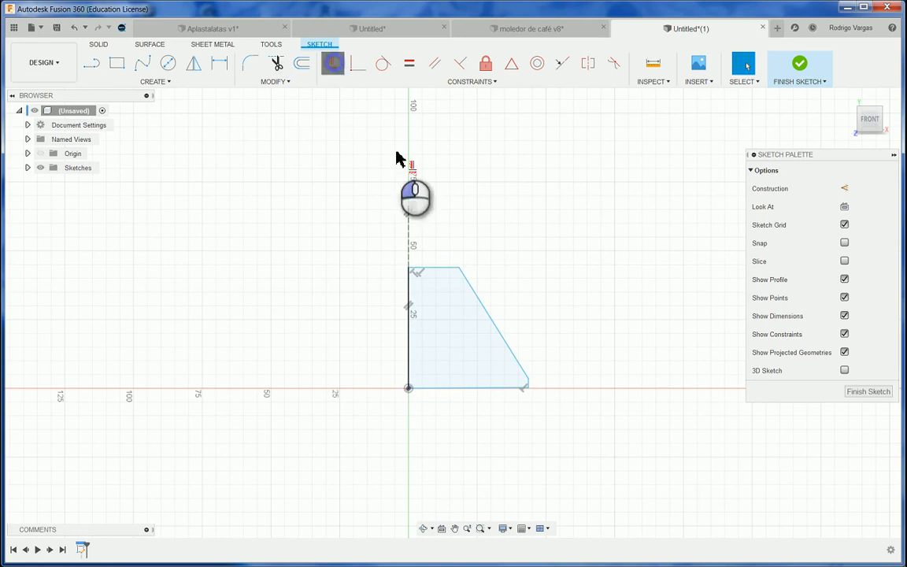
pyautogui.click(437, 268)
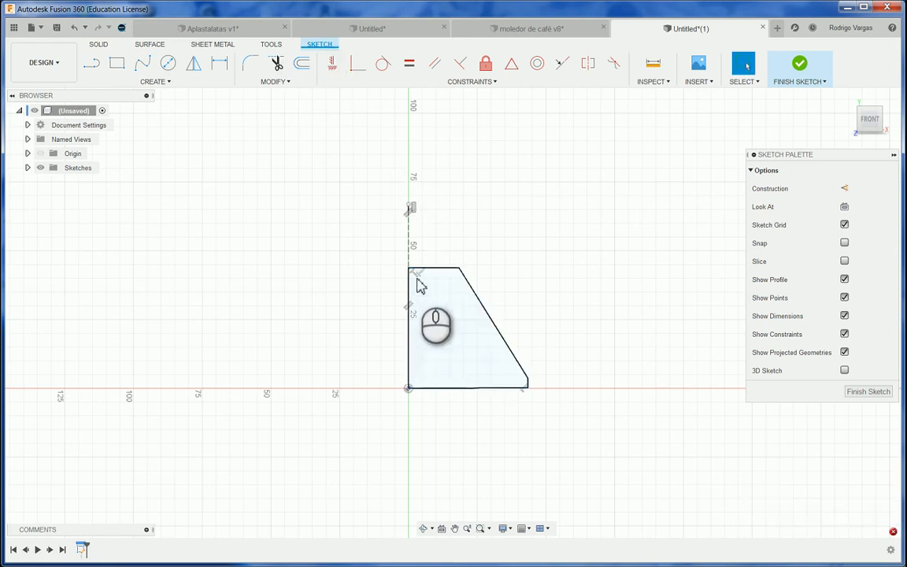
pyautogui.press('Escape')
pyautogui.scroll(3, 422, 281)
pyautogui.scroll(1, 425, 267)
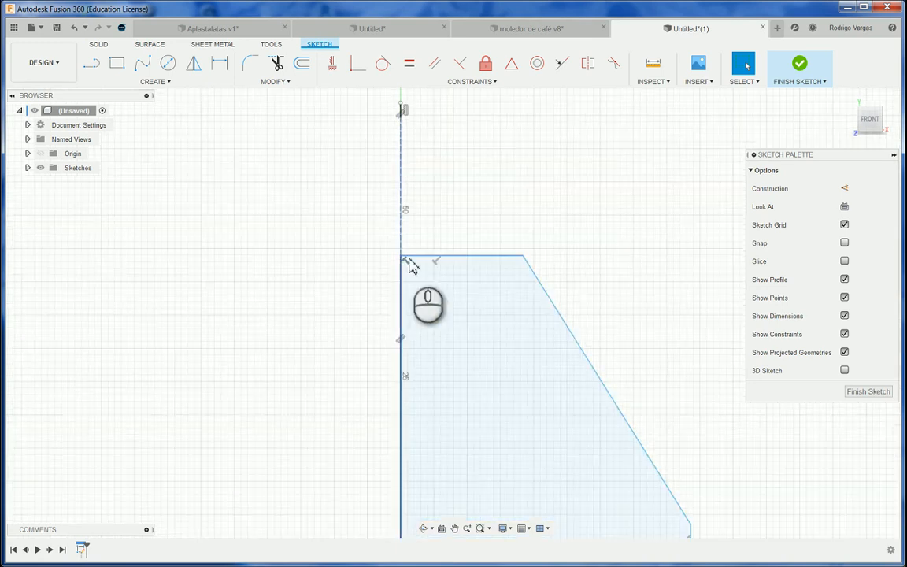
pyautogui.scroll(-3, 437, 276)
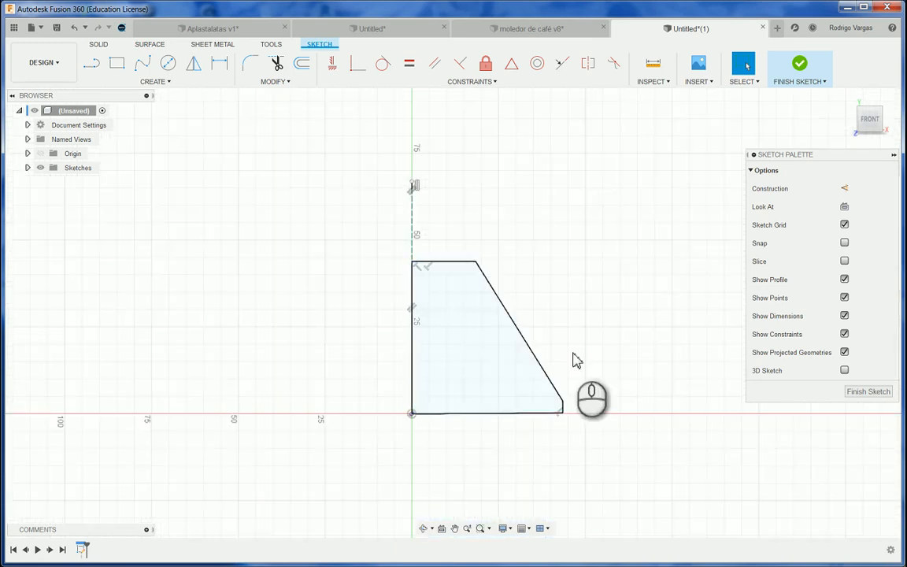
# Check the cone's dimensions in the reference drawing and dimension the profile's top edge as 32/2 mm in the new design.
pyautogui.click(503, 292)
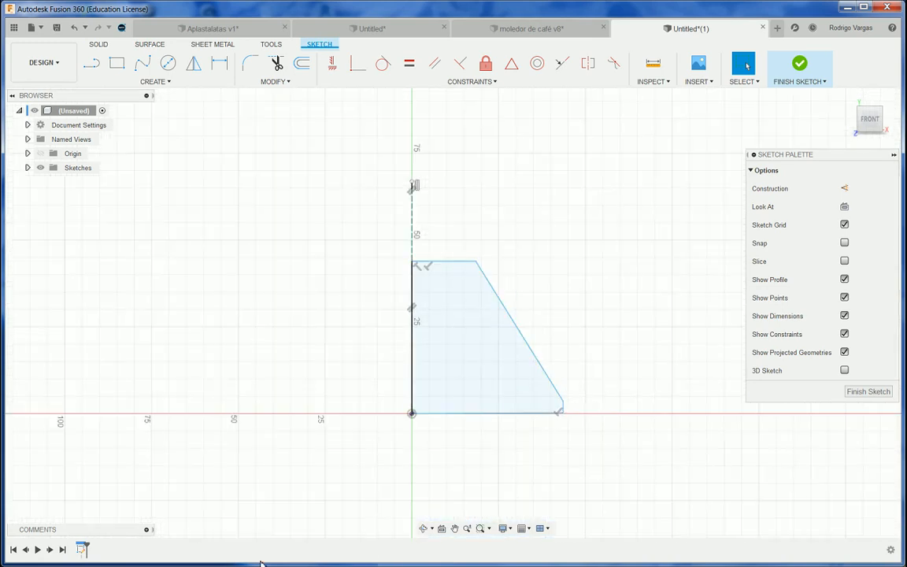
pyautogui.click(382, 32)
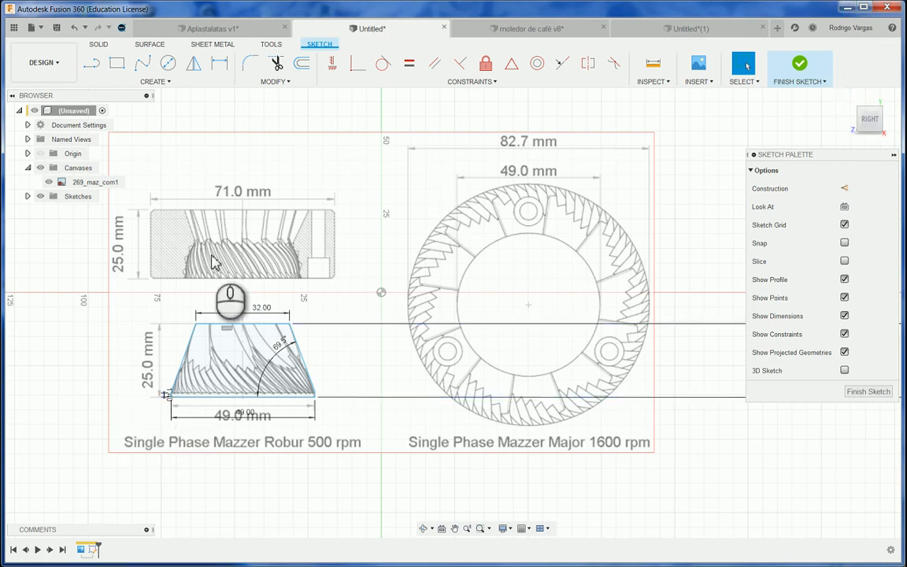
pyautogui.click(708, 28)
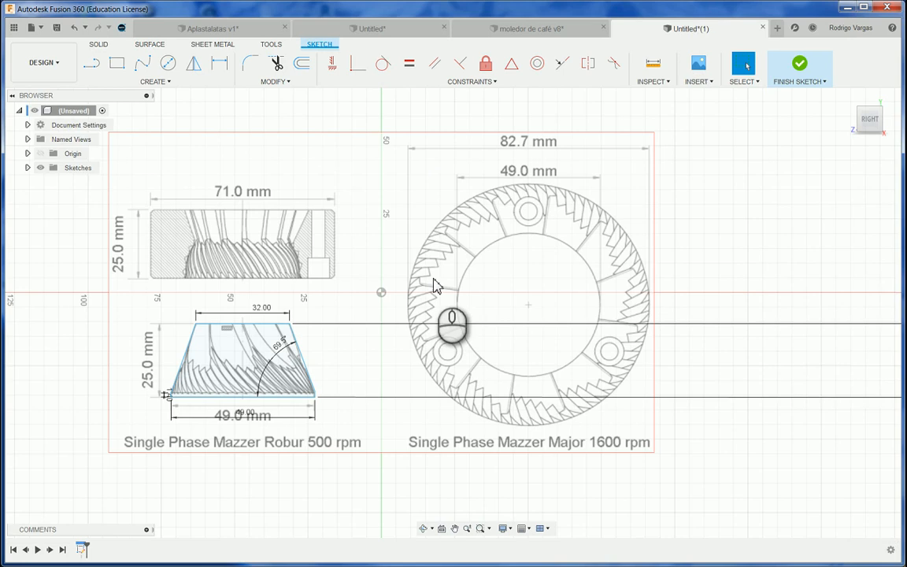
pyautogui.press('d')
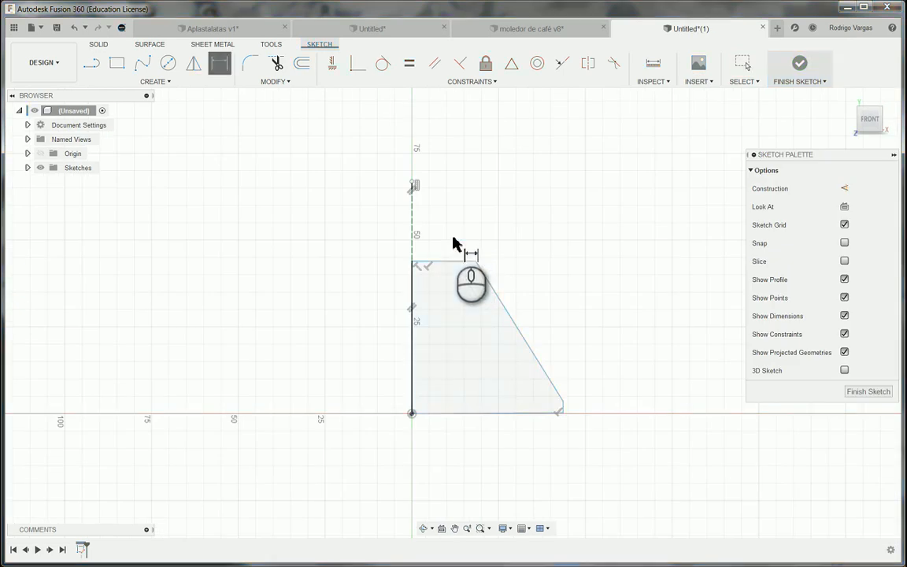
pyautogui.click(453, 240)
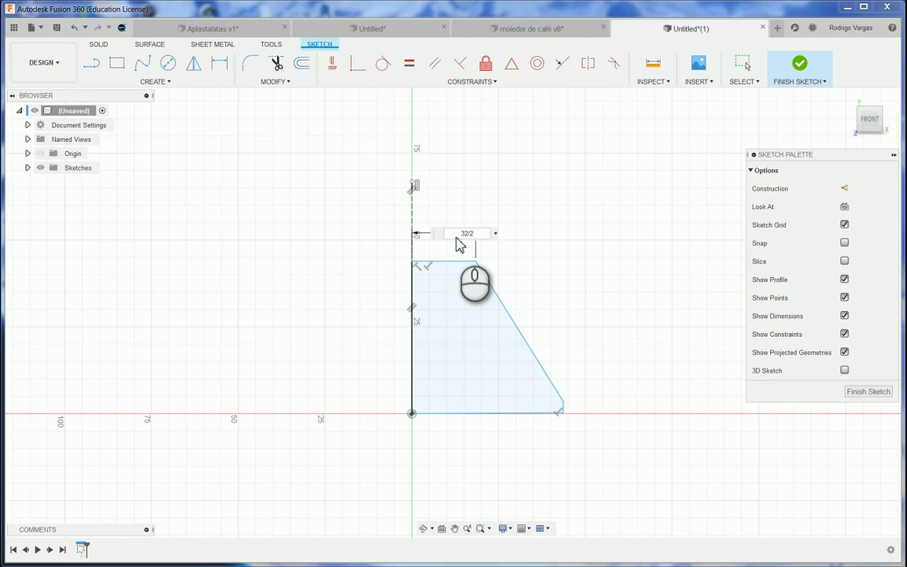
pyautogui.press('Return')
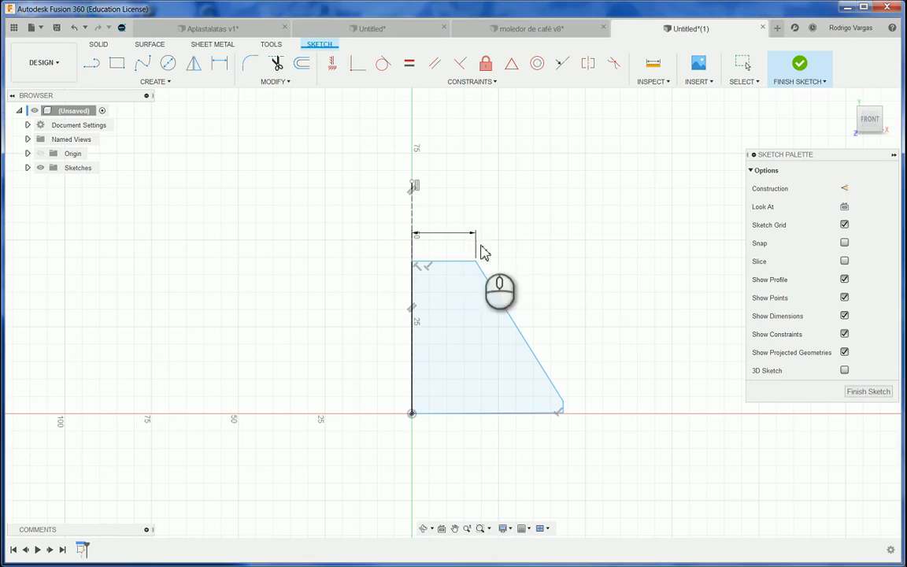
# Dimension the profile's bottom edge as 49/2 mm.
pyautogui.press('d')
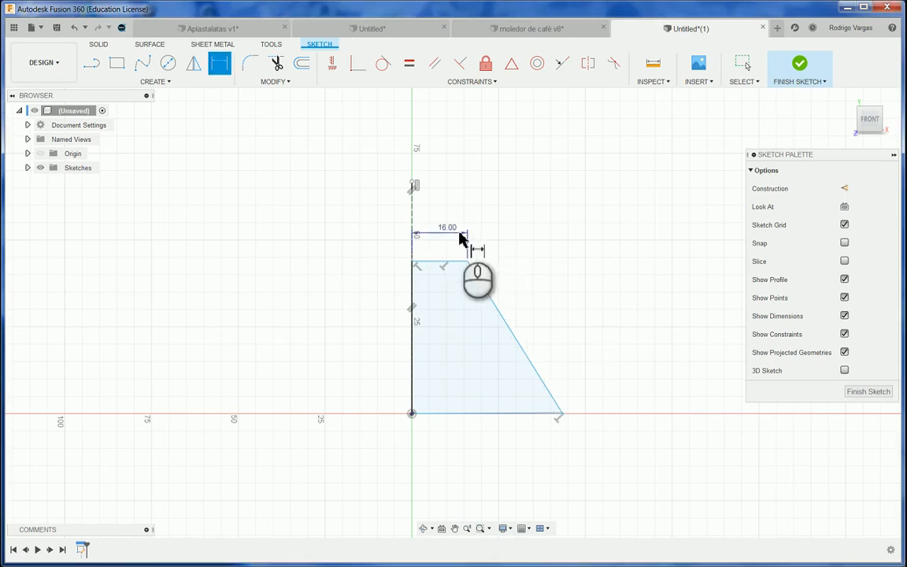
pyautogui.scroll(-1, 488, 419)
pyautogui.click(490, 416)
pyautogui.click(491, 435)
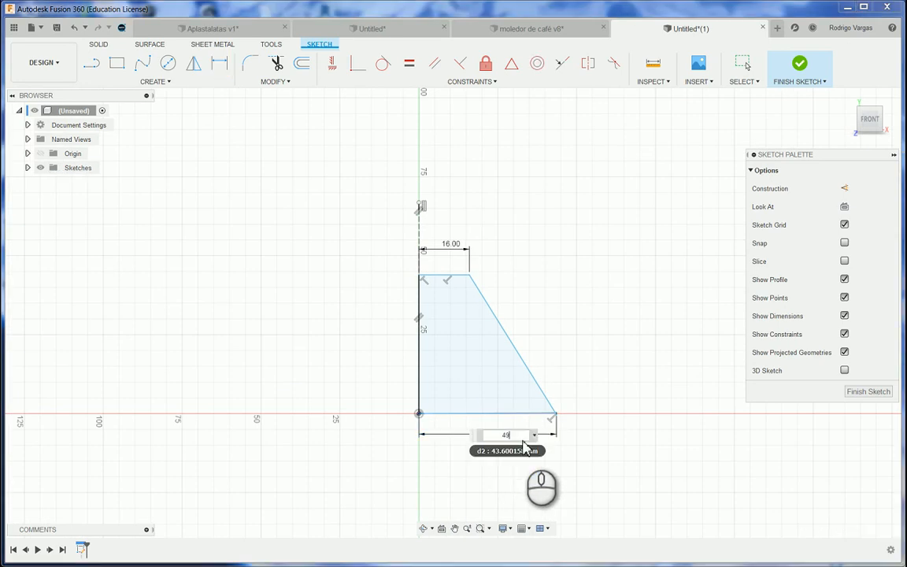
pyautogui.write('49/2')
pyautogui.press('Return')
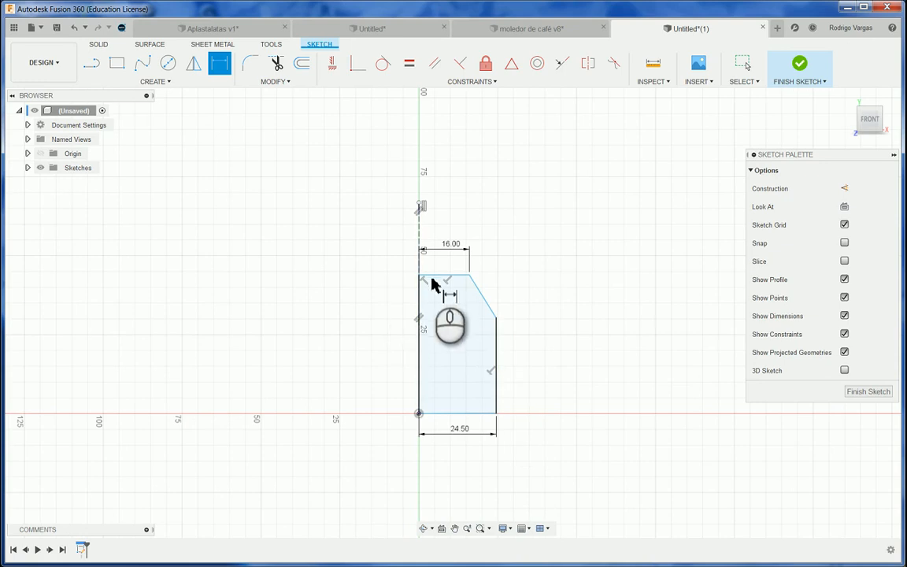
# Try to dimension the height between the profile's top and bottom edges, and delete that dimension.
pyautogui.click(433, 275)
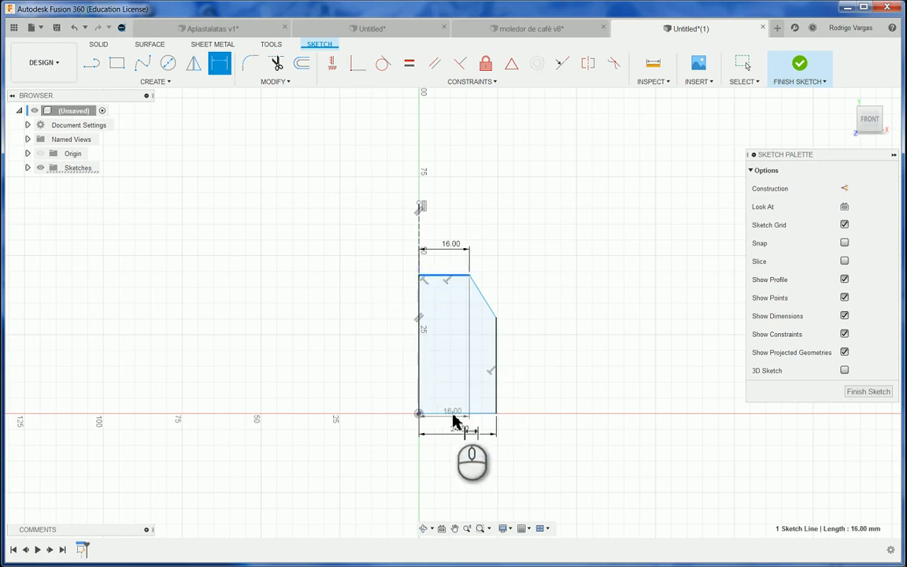
pyautogui.click(455, 412)
pyautogui.click(551, 377)
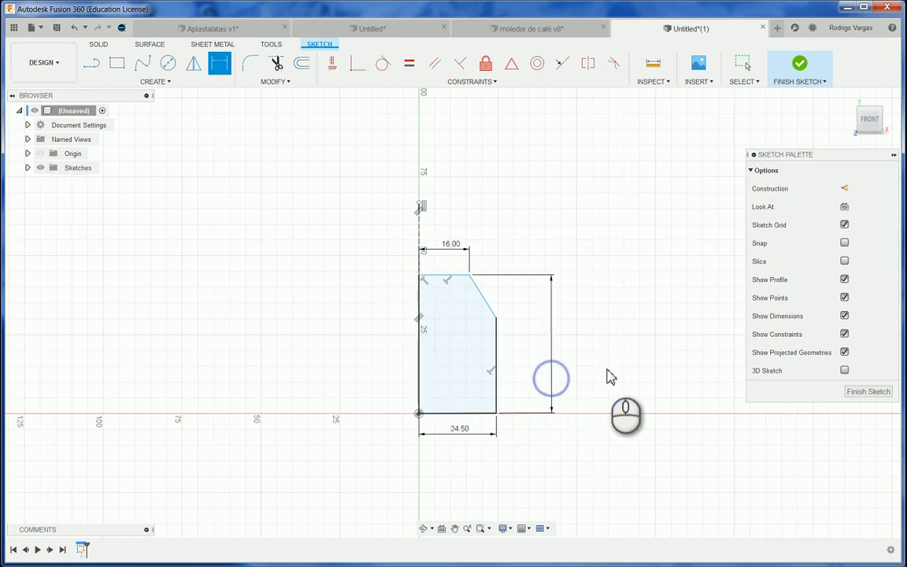
pyautogui.press('Return')
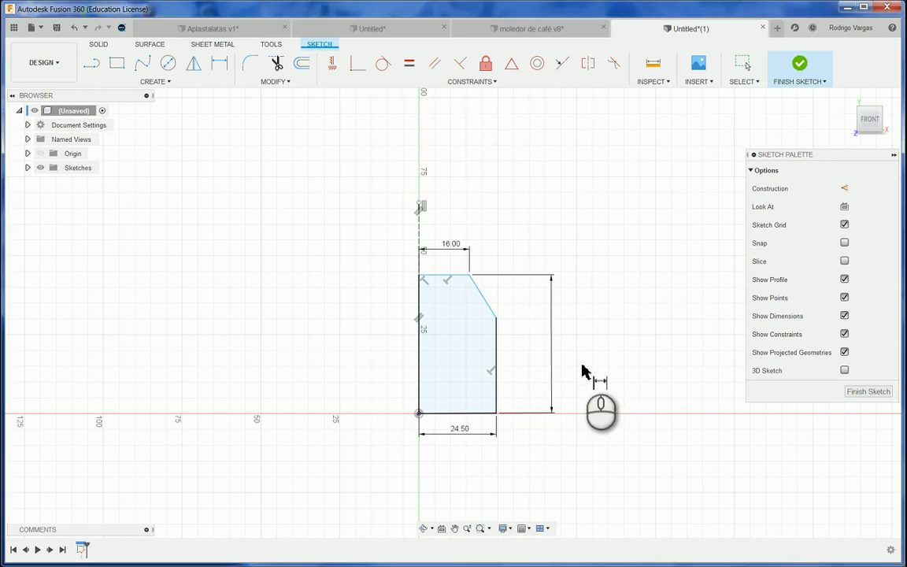
pyautogui.press('Escape')
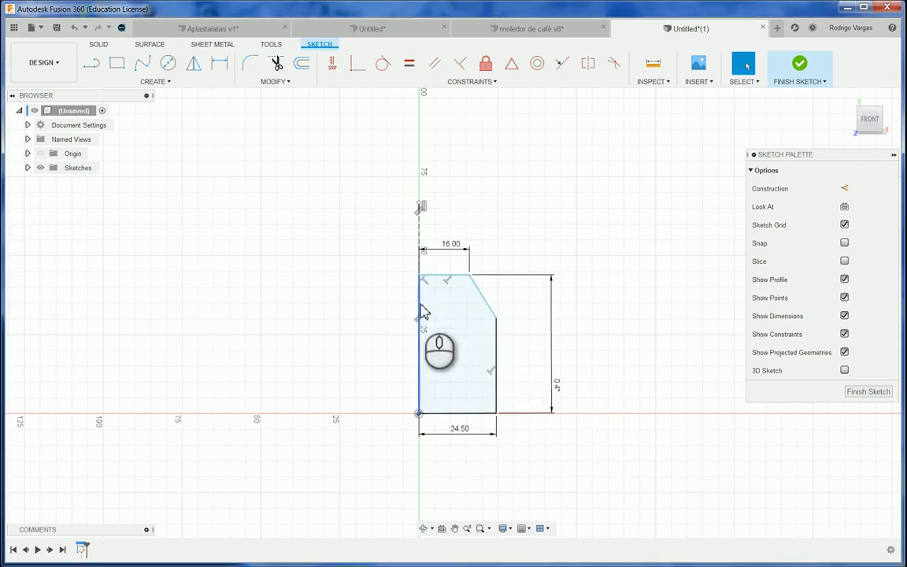
pyautogui.click(560, 389)
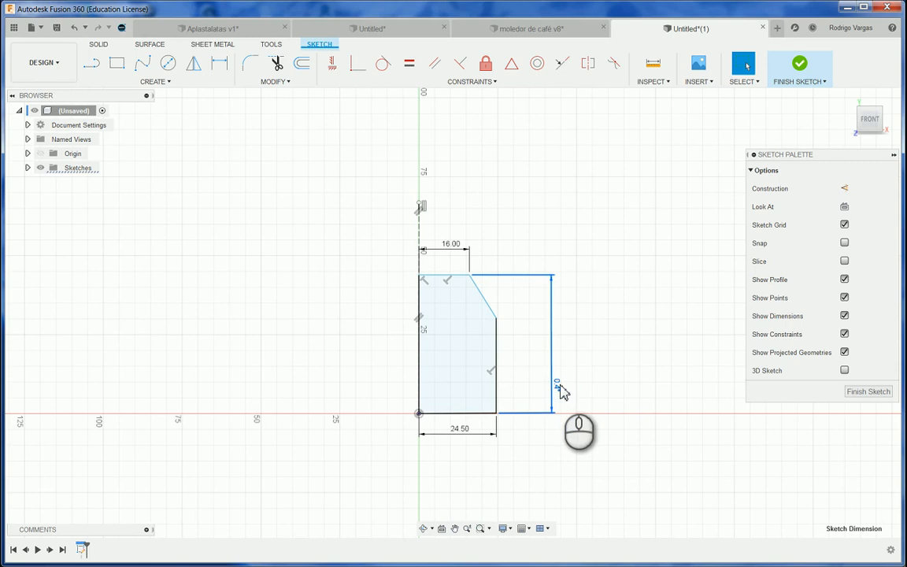
pyautogui.press('Delete')
# Remove the perpendicular constraints from the profile and delete its top edge.
pyautogui.scroll(3, 438, 285)
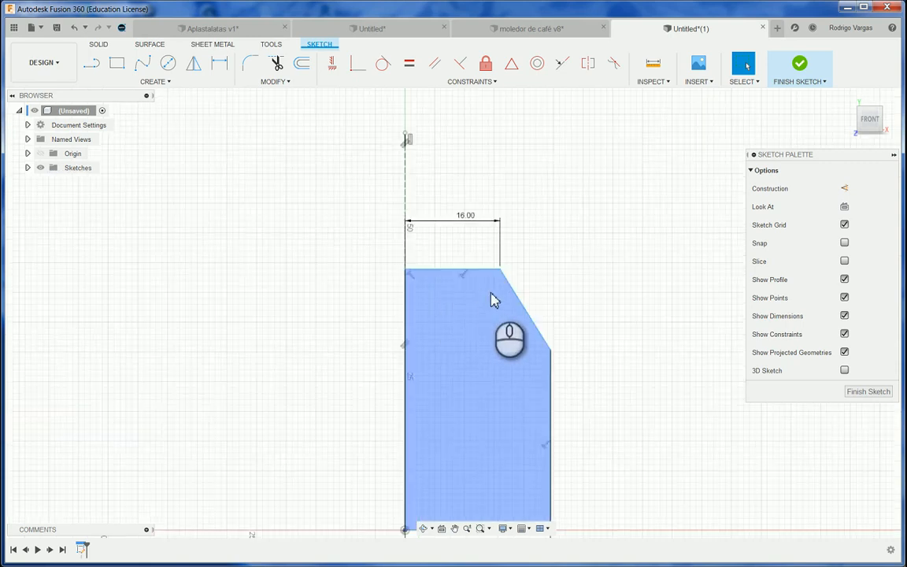
pyautogui.moveTo(491, 292); pyautogui.dragTo(418, 281)
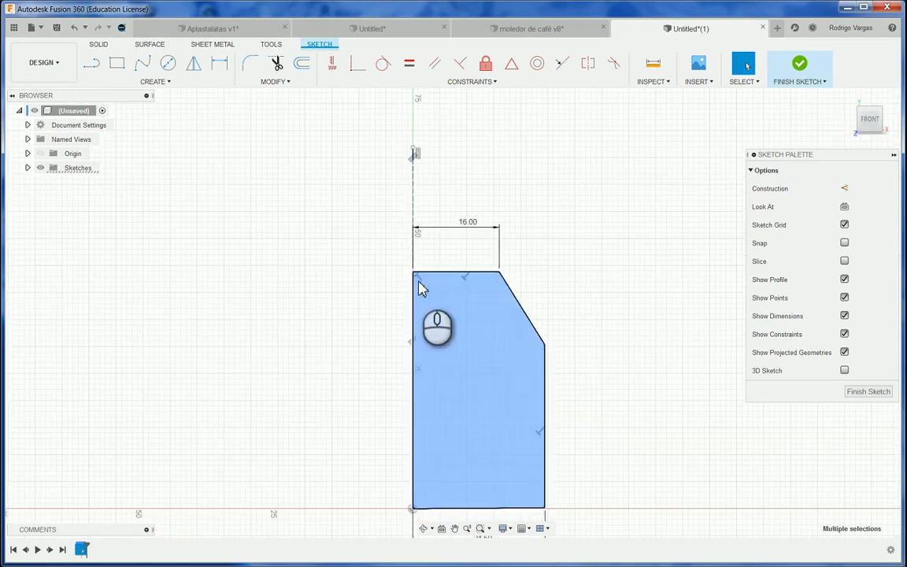
pyautogui.click(421, 281)
pyautogui.scroll(-1, 419, 279)
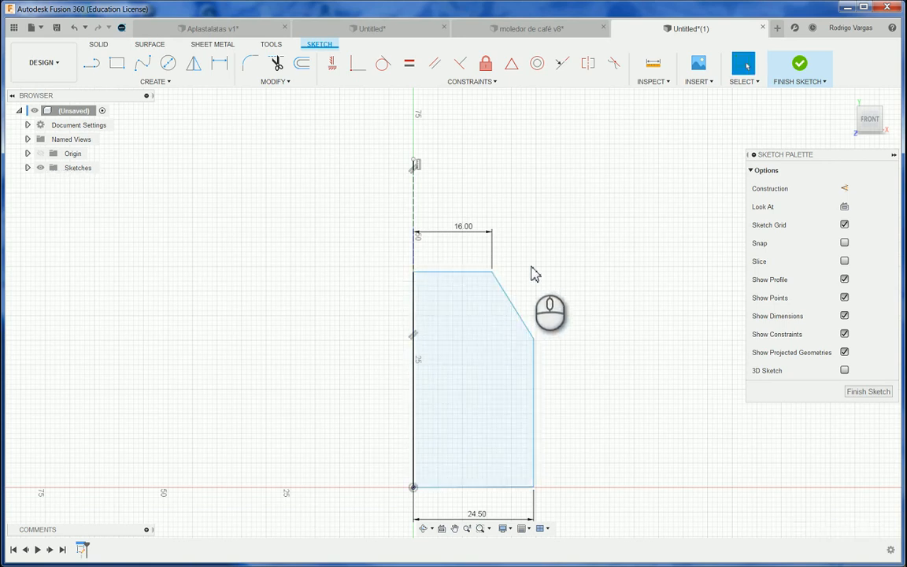
pyautogui.scroll(-1, 476, 274)
pyautogui.click(476, 272)
pyautogui.press('Delete')
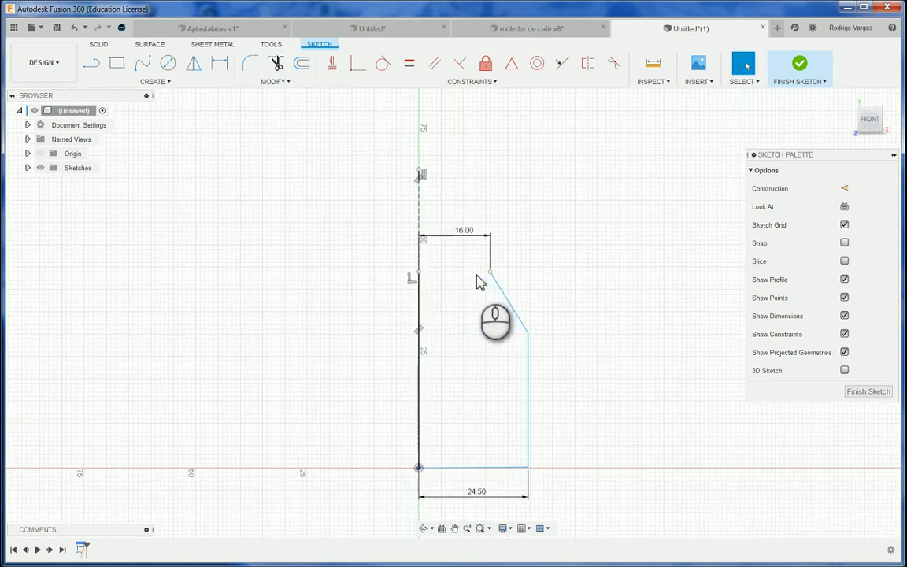
# Remove the constraint linking the profile's vertical edge on the axis with the construction line.
pyautogui.scroll(2, 477, 284)
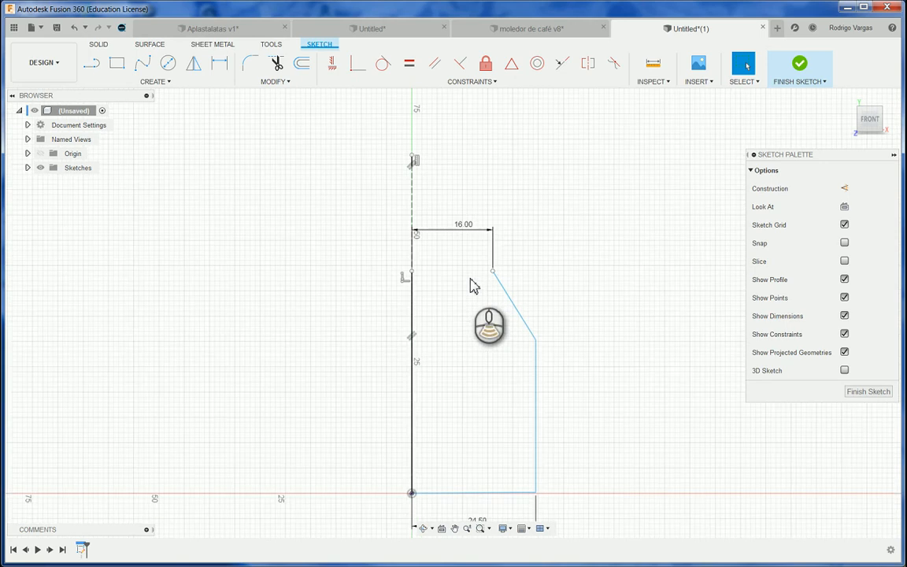
pyautogui.click(404, 331)
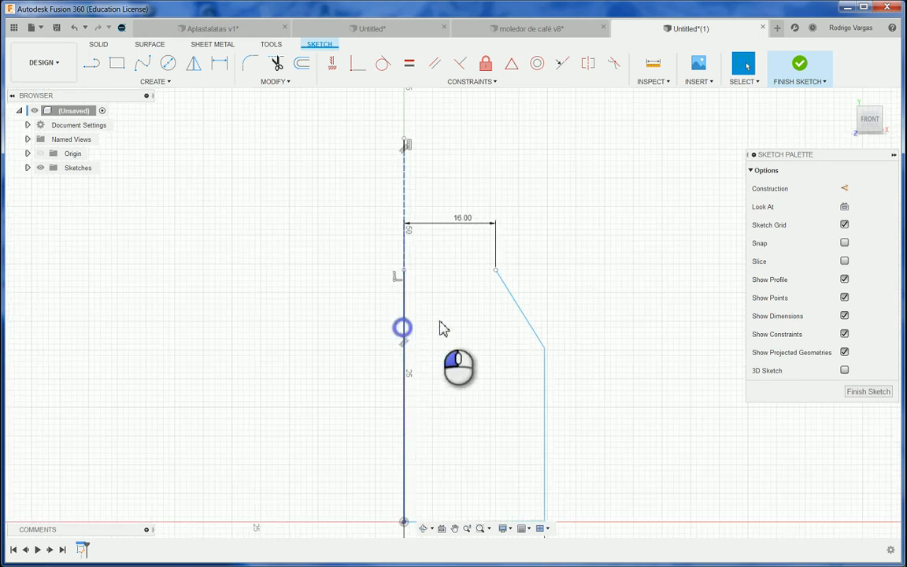
pyautogui.scroll(-1, 402, 343)
pyautogui.click(403, 343)
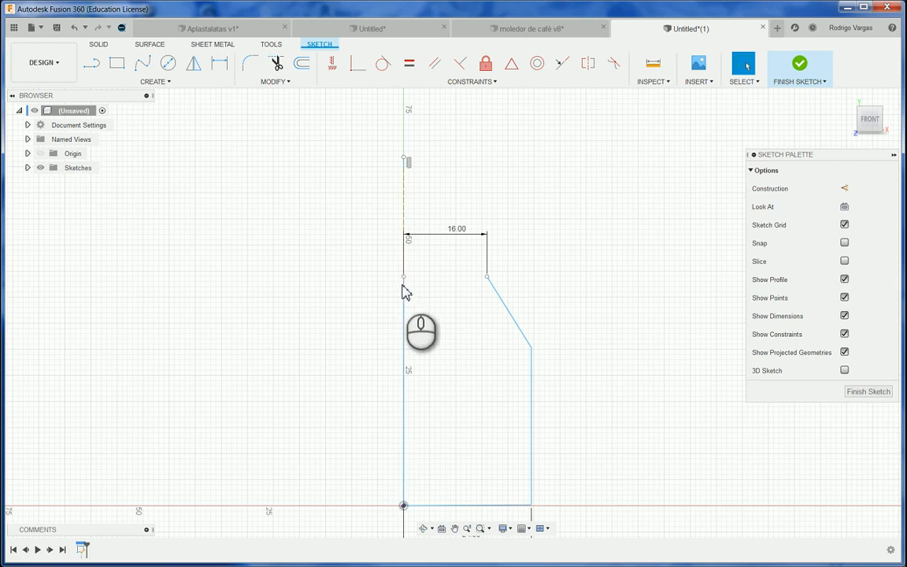
pyautogui.scroll(-1, 403, 292)
pyautogui.click(403, 210)
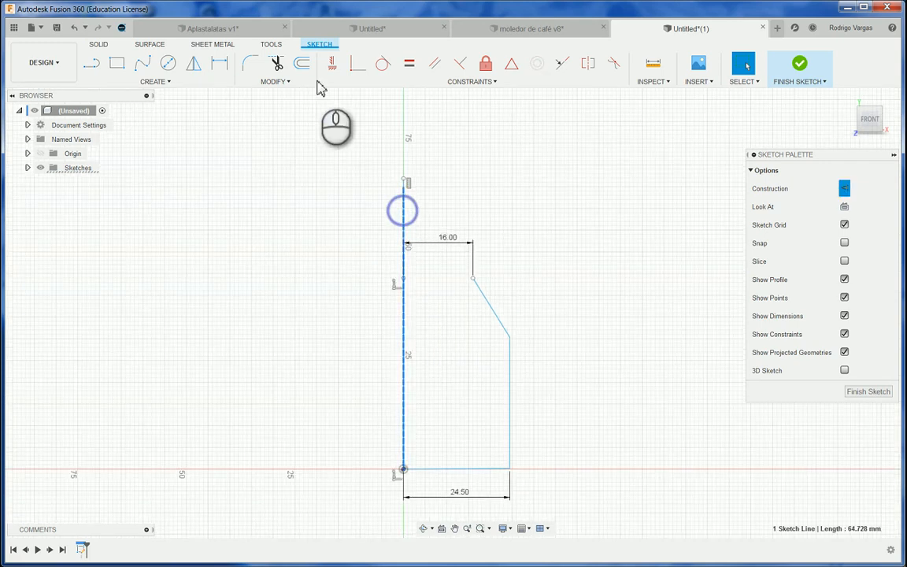
# Toggle the construction style of the profile's vertical edge lying on the axis.
pyautogui.click(474, 206)
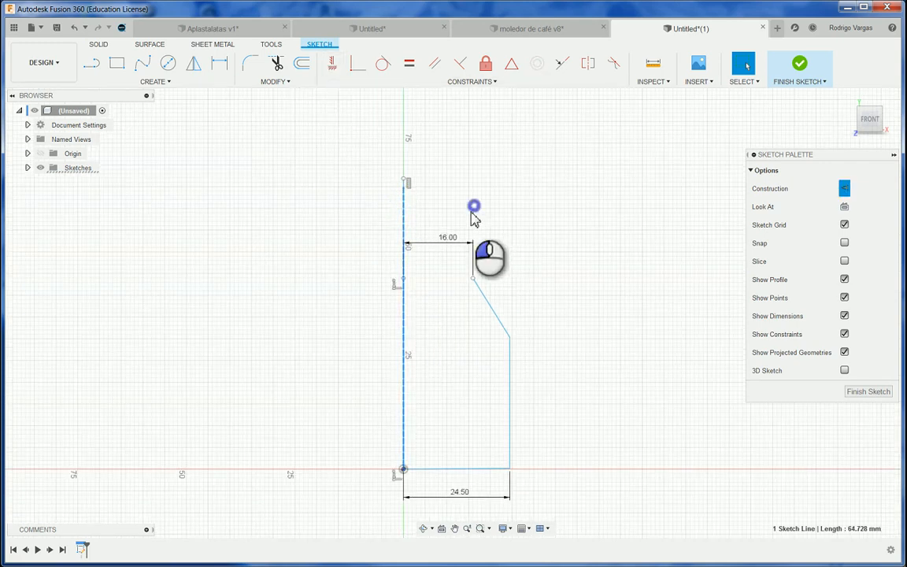
pyautogui.click(404, 313)
pyautogui.press('x')
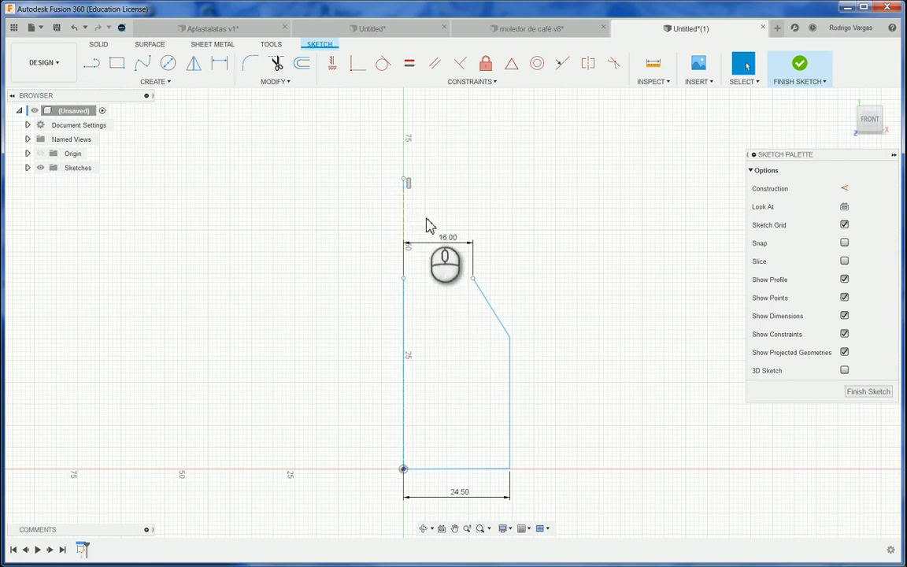
# Draw a new horizontal top edge from the axis and stretch its free end past the profile's slanted edge.
pyautogui.press('l')
pyautogui.click(417, 278)
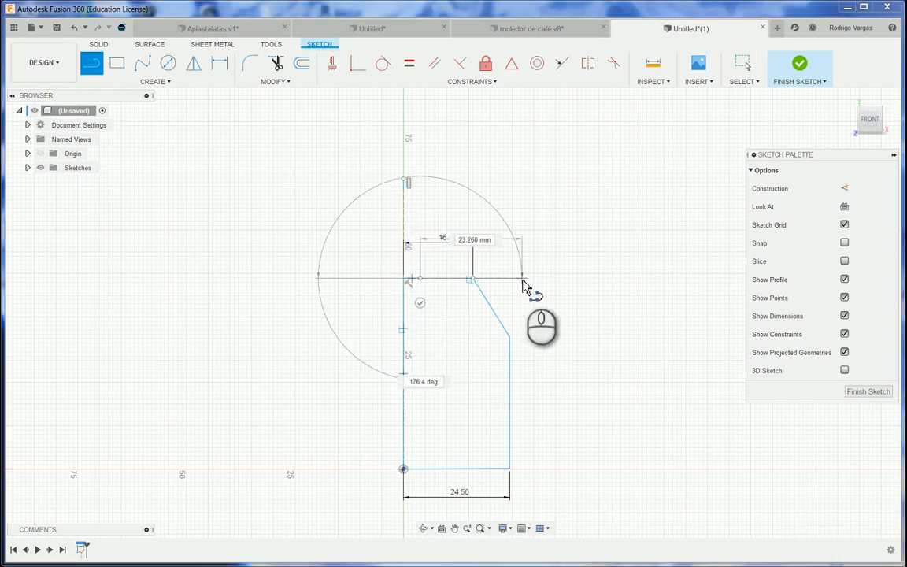
pyautogui.press('Escape')
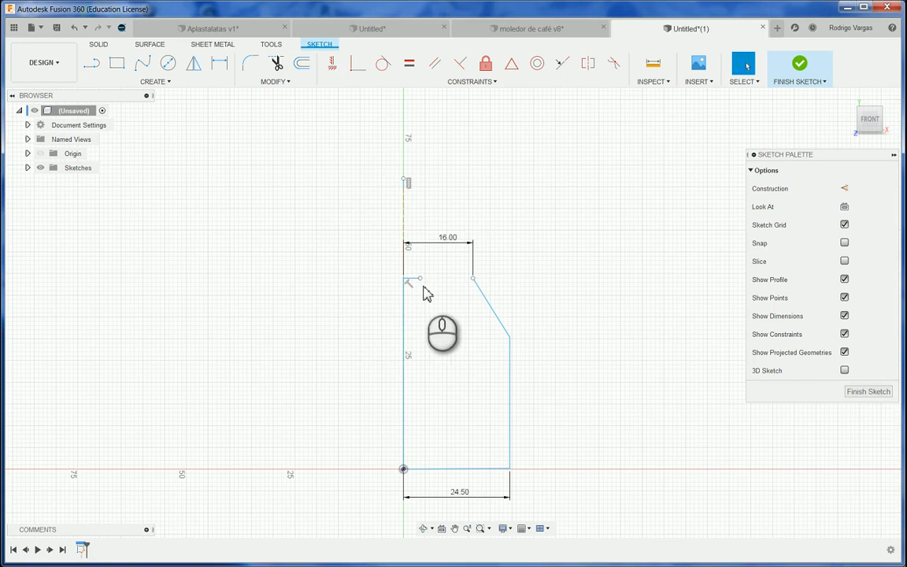
pyautogui.moveTo(421, 279); pyautogui.dragTo(482, 283)
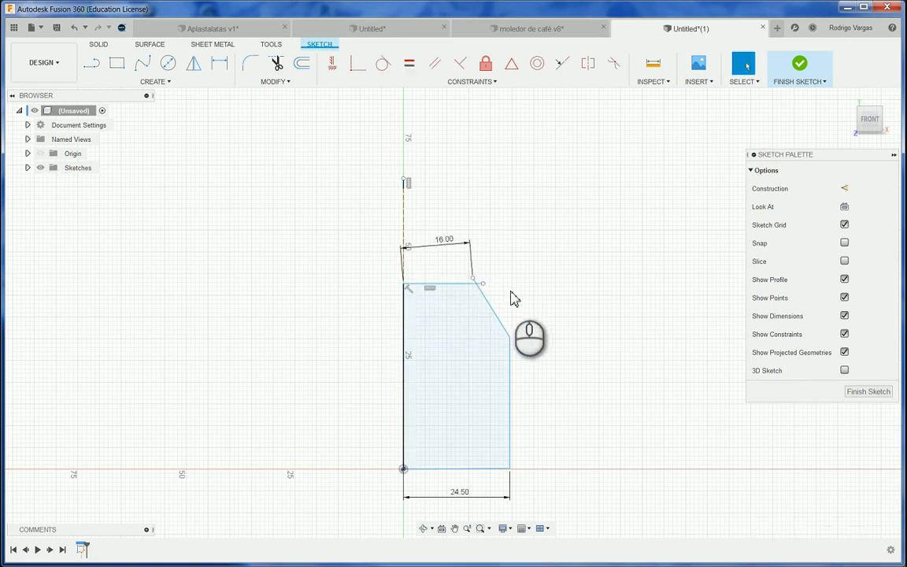
# Trim the overhanging ends where the top edge crosses the slanted edge.
pyautogui.scroll(4, 464, 302)
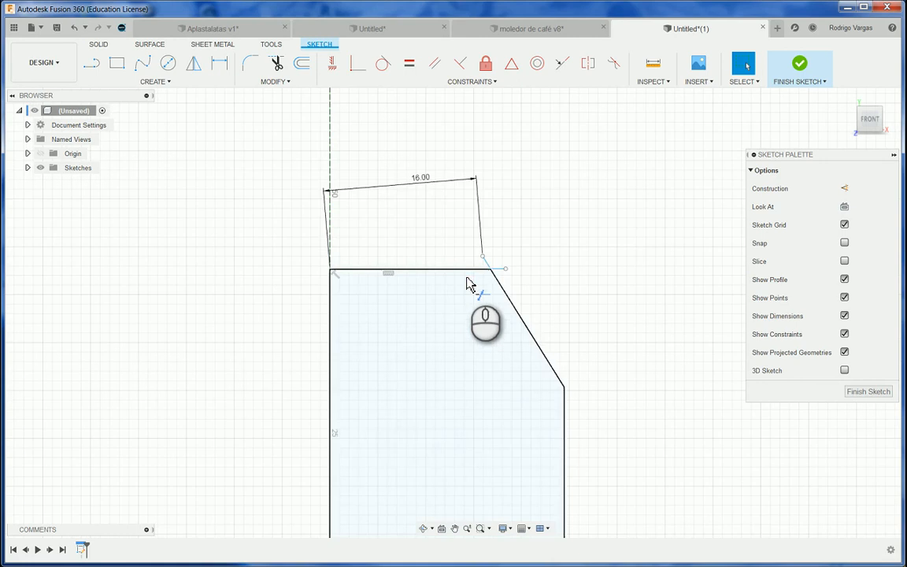
pyautogui.press('t')
pyautogui.click(486, 270)
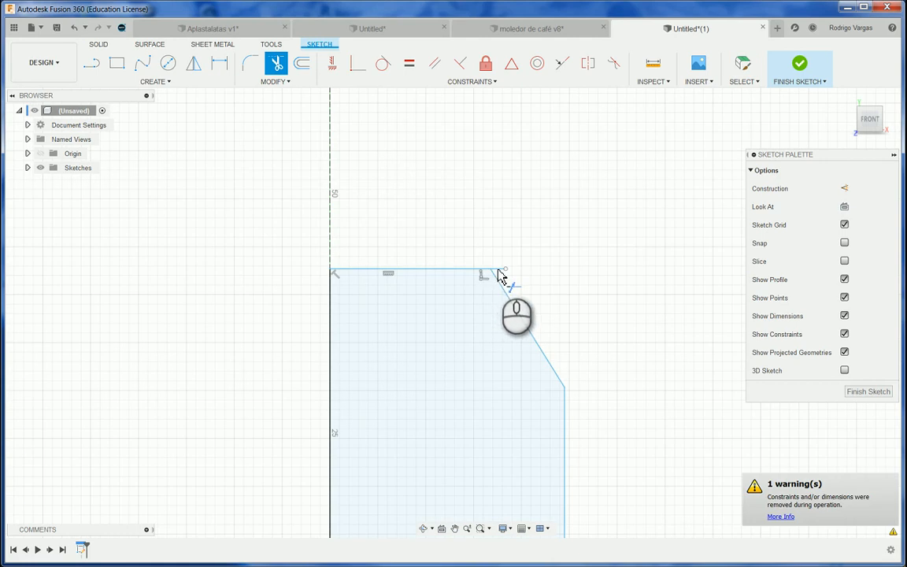
pyautogui.click(497, 270)
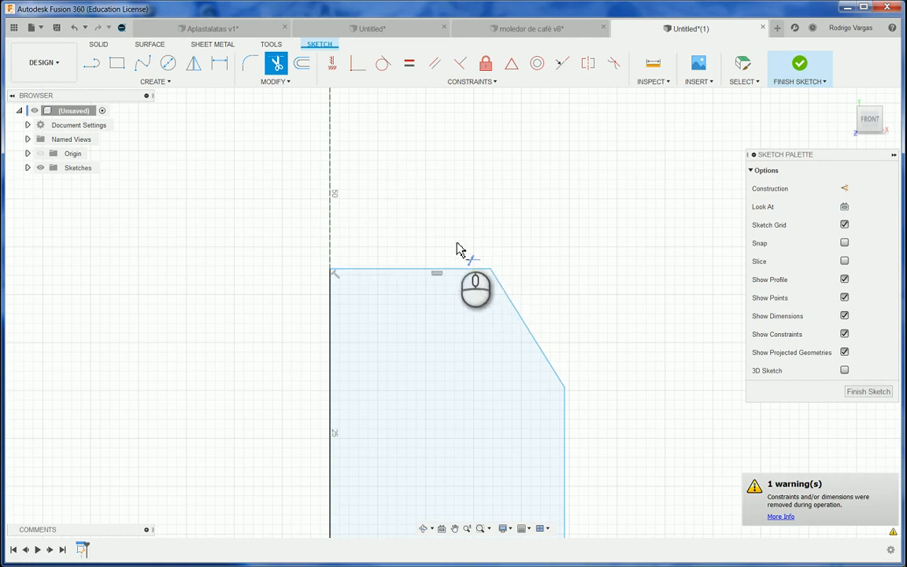
# Dimension the top edge as 32/2 mm, checking the upper diameter in the reference drawing.
pyautogui.press('d')
pyautogui.click(418, 271)
pyautogui.scroll(-3, 432, 244)
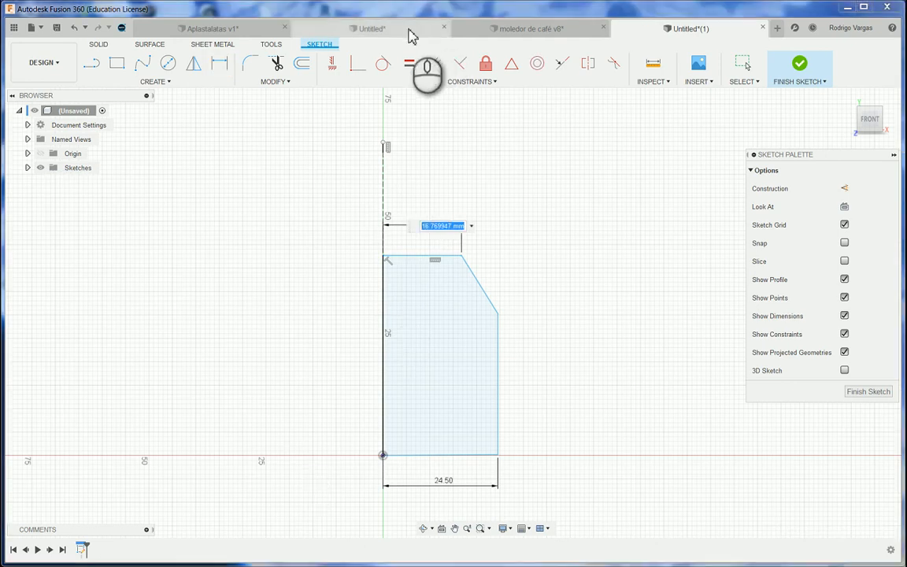
pyautogui.click(411, 30)
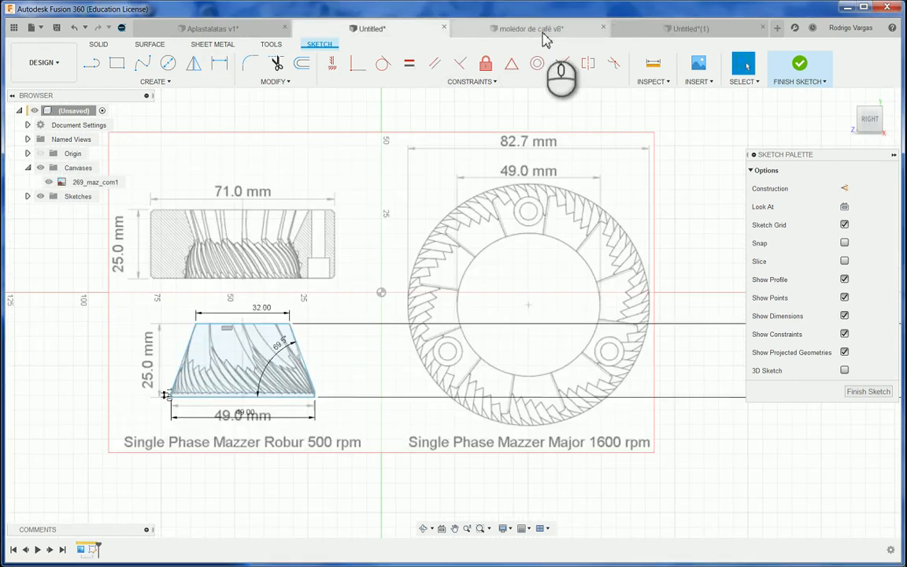
pyautogui.click(653, 30)
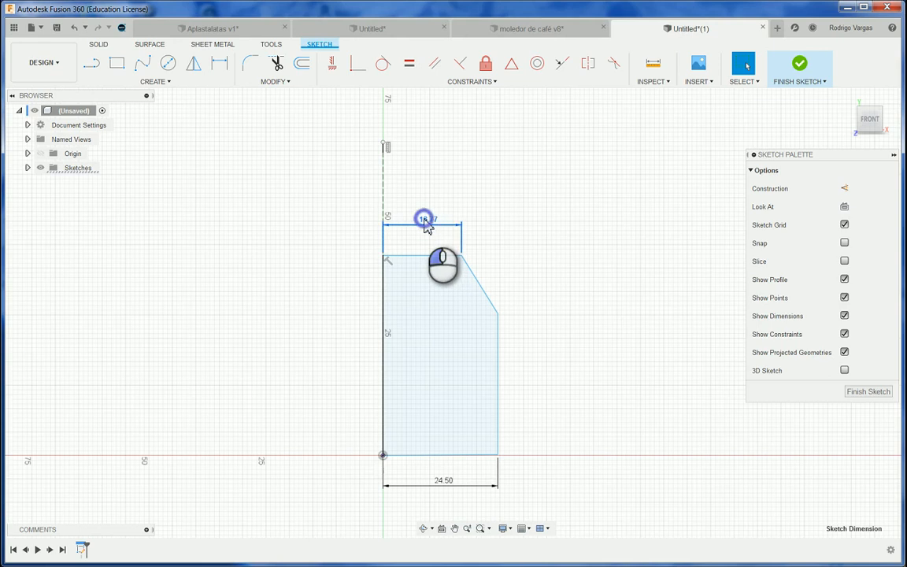
pyautogui.doubleClick(425, 223)
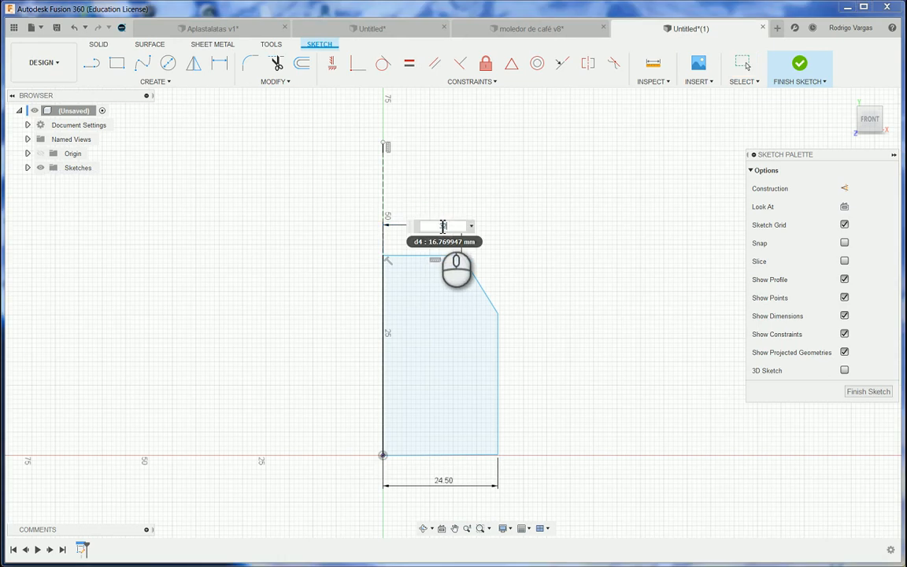
pyautogui.write('32/2')
pyautogui.press('Return')
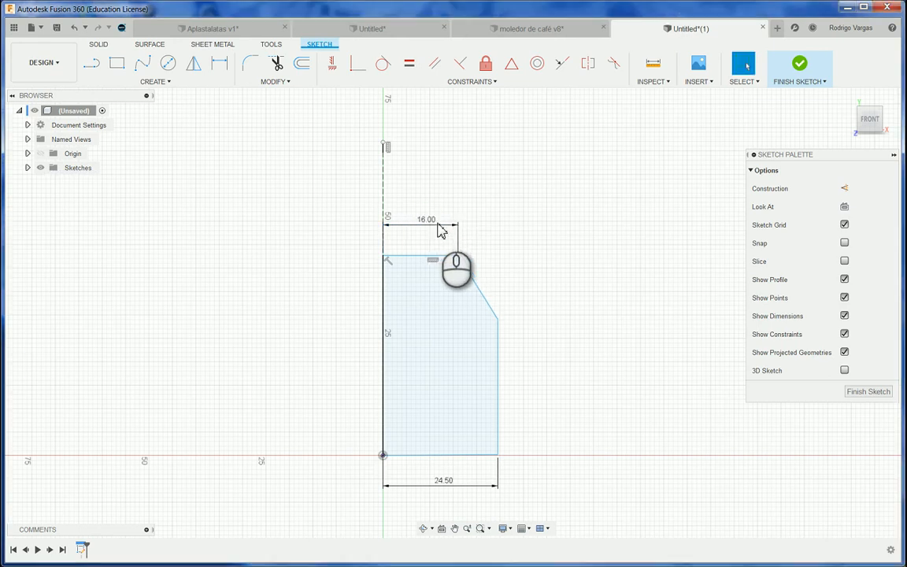
# Try to dimension the height between the profile's top and bottom edges.
pyautogui.click(414, 256)
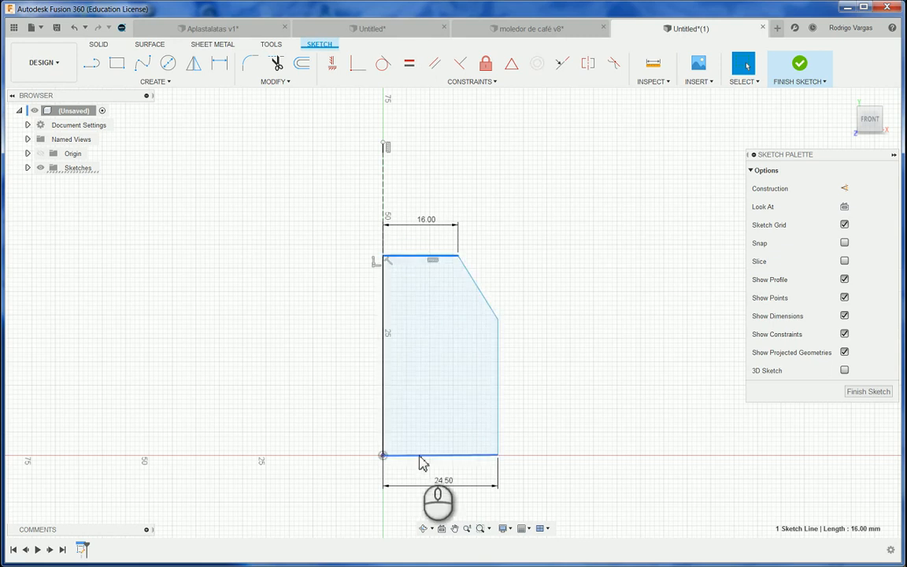
pyautogui.scroll(-1, 419, 455)
pyautogui.click(419, 456)
pyautogui.press('d')
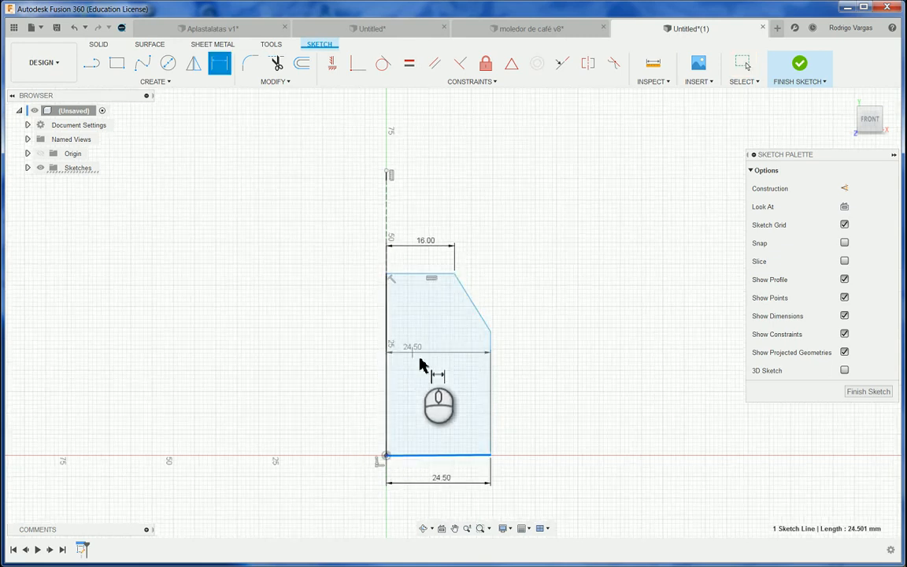
pyautogui.scroll(-1, 421, 361)
pyautogui.click(417, 284)
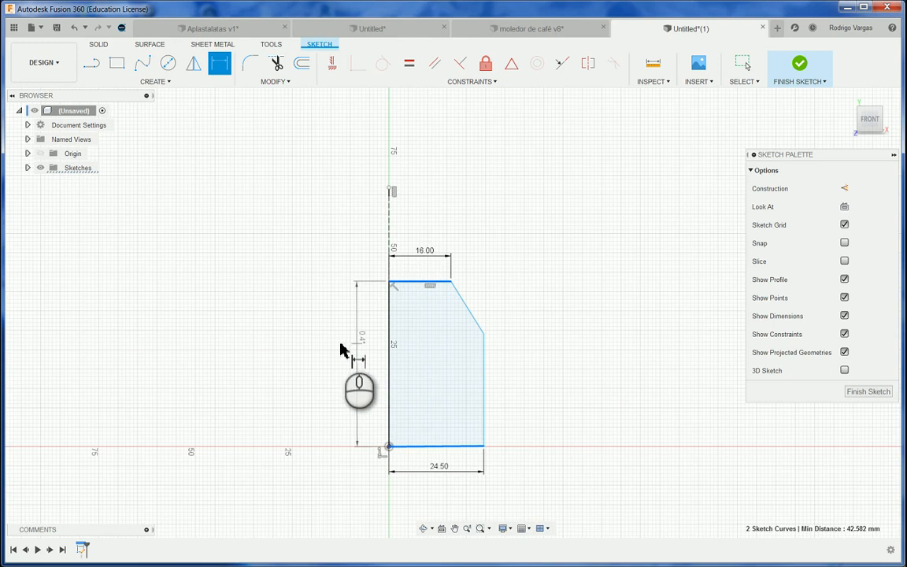
pyautogui.click(386, 398)
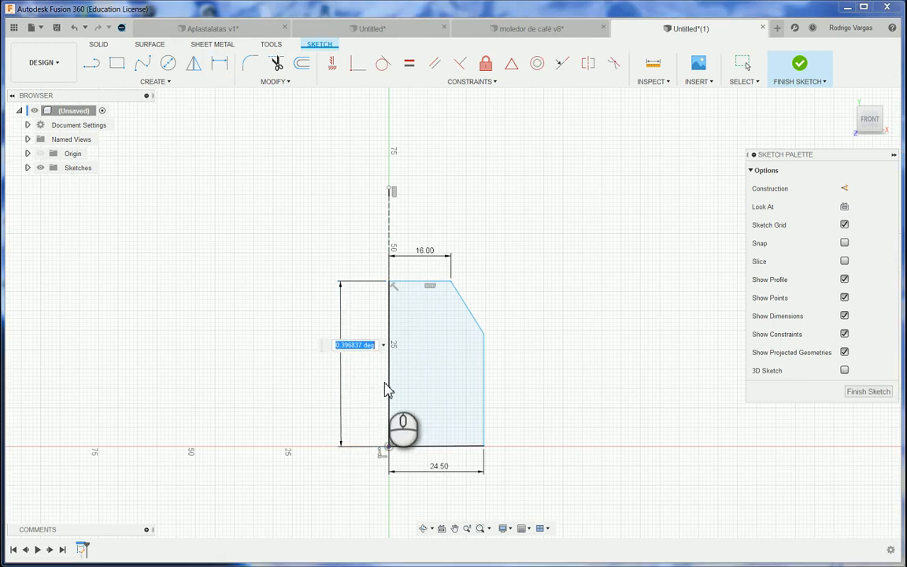
pyautogui.press('Return')
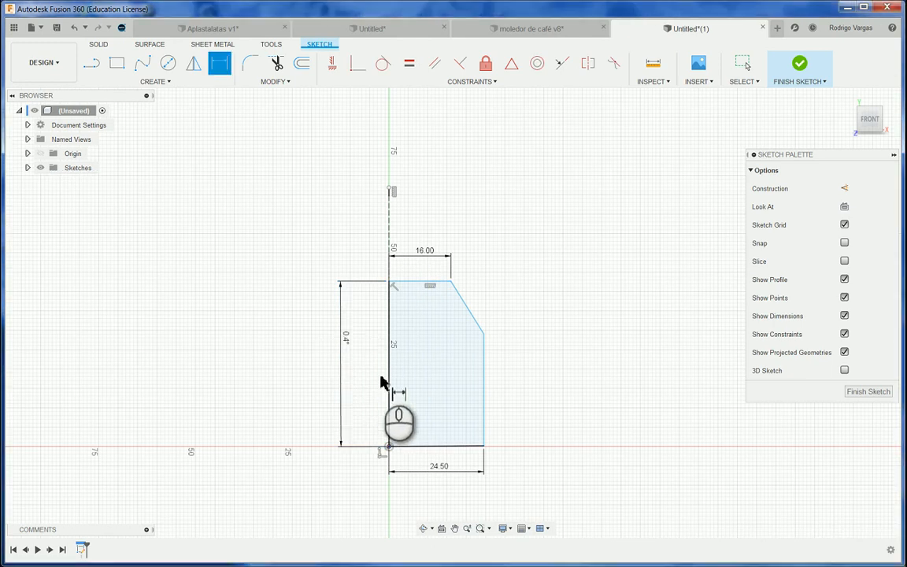
pyautogui.press('Escape')
# Delete the profile's bottom edge and redraw it as a line from the origin along the horizontal axis, extending past the outer vertical edge.
pyautogui.click(458, 441)
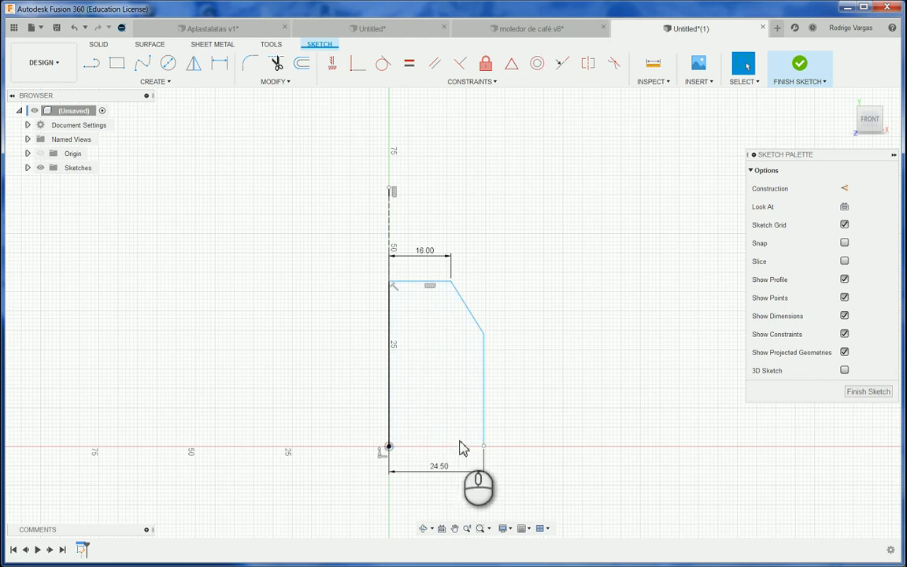
pyautogui.press('l')
pyautogui.click(389, 447)
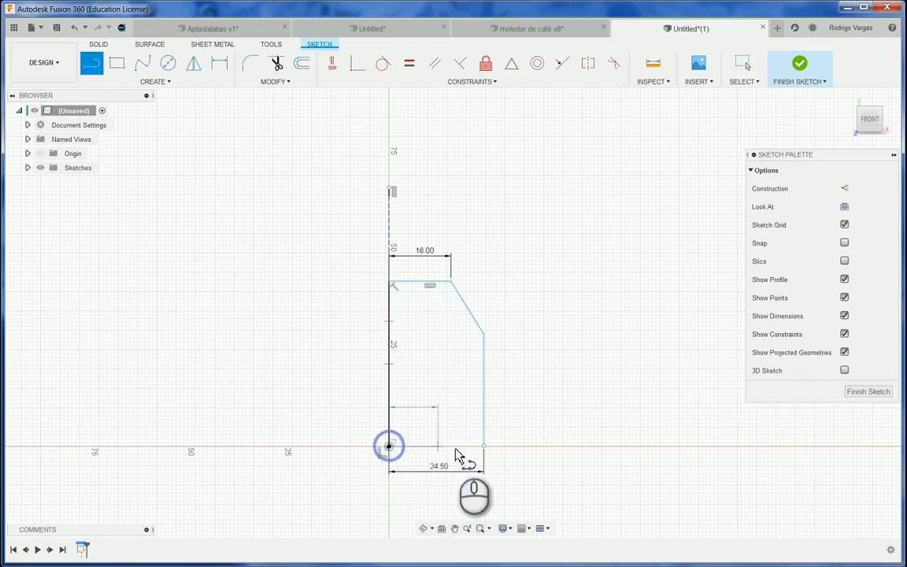
pyautogui.click(507, 449)
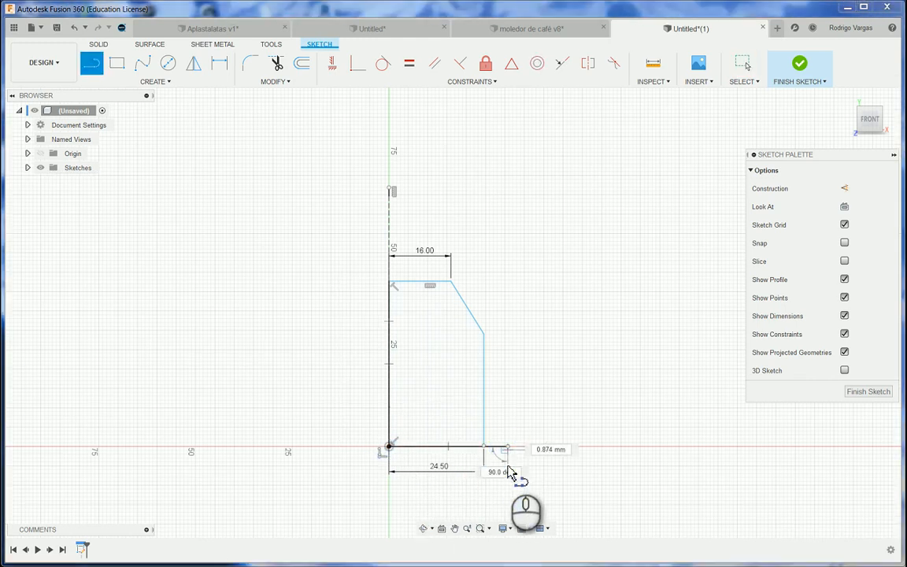
pyautogui.click(507, 471)
pyautogui.press('Escape')
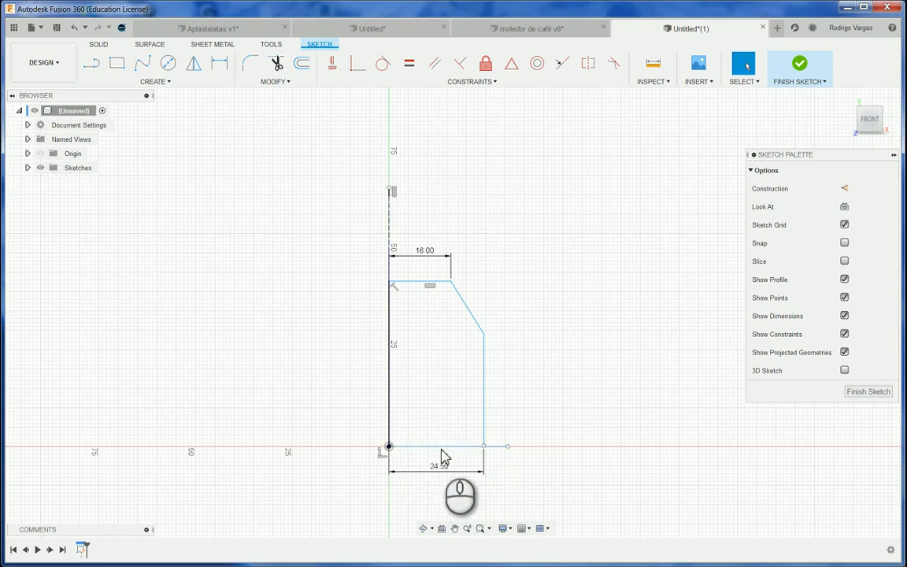
# Apply a horizontal constraint to the new bottom line.
pyautogui.scroll(2, 442, 456)
pyautogui.click(442, 447)
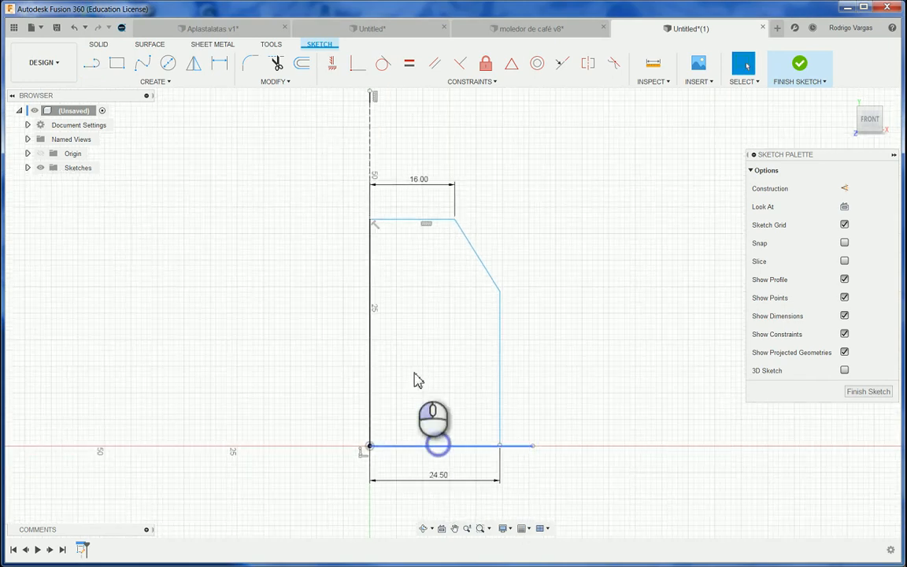
pyautogui.click(332, 63)
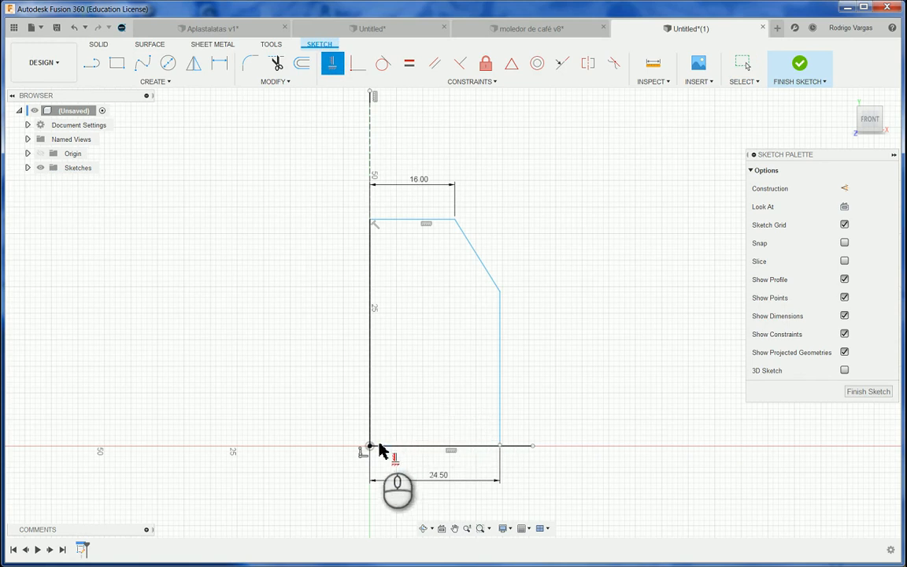
pyautogui.scroll(2, 380, 448)
pyautogui.press('Escape')
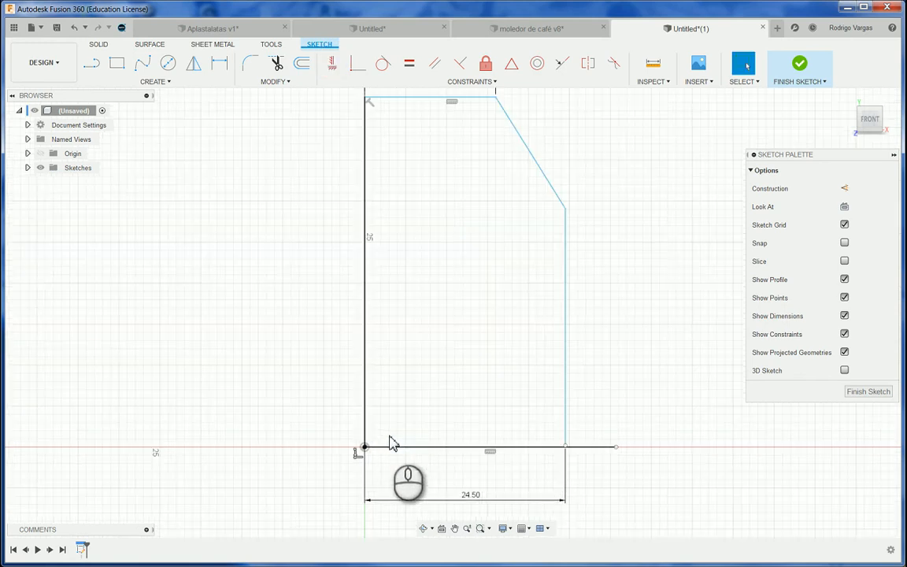
# Remove the coincident constraint at the upper end of the profile's vertical edge on the axis.
pyautogui.click(367, 376)
pyautogui.scroll(-1, 416, 396)
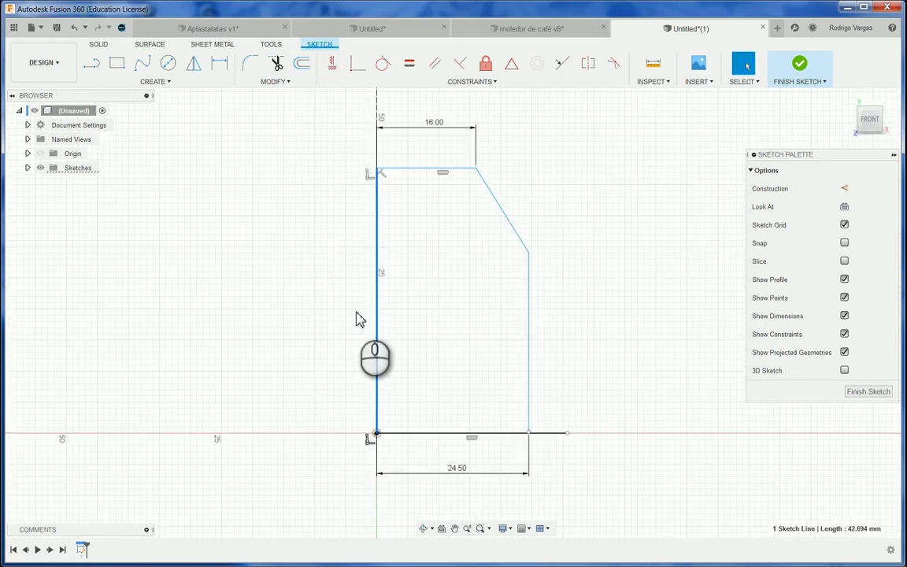
pyautogui.click(367, 174)
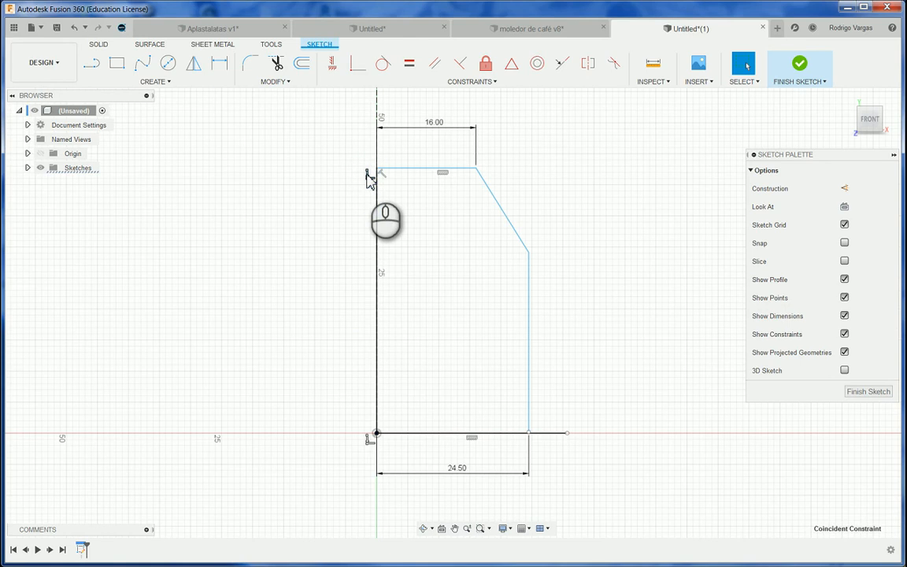
# Try to apply a vertical constraint to the profile's edge lying on the axis.
pyautogui.click(333, 63)
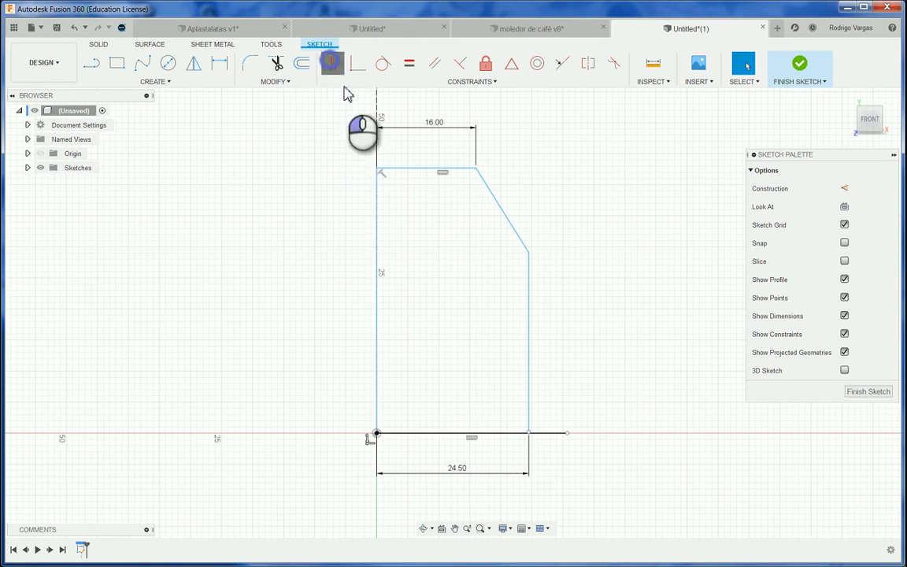
pyautogui.click(378, 290)
pyautogui.press('Escape')
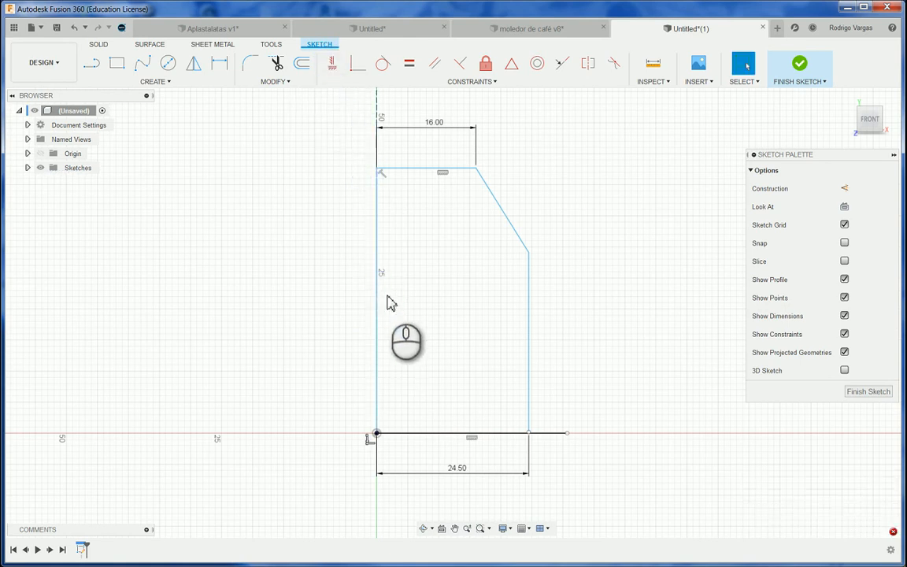
pyautogui.scroll(-1, 378, 303)
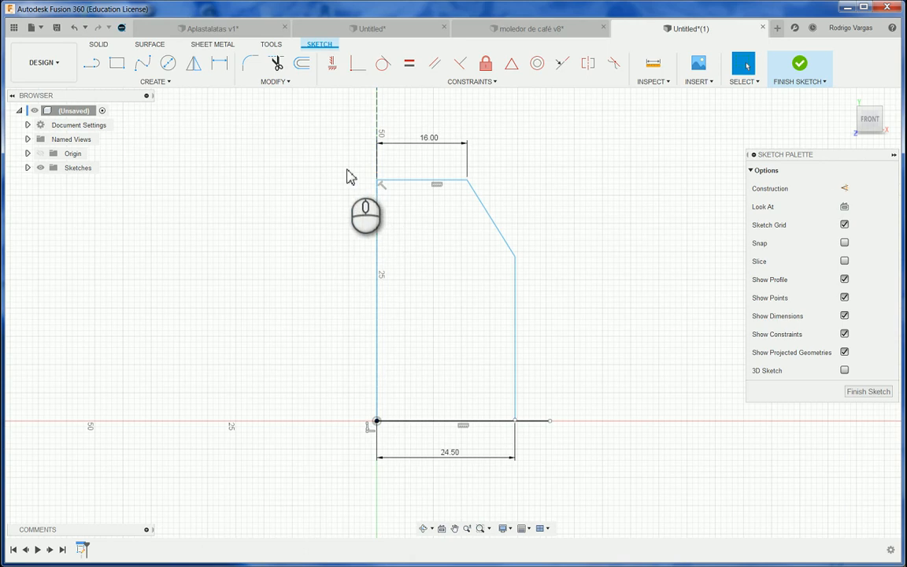
pyautogui.moveTo(346, 168); pyautogui.dragTo(404, 436)
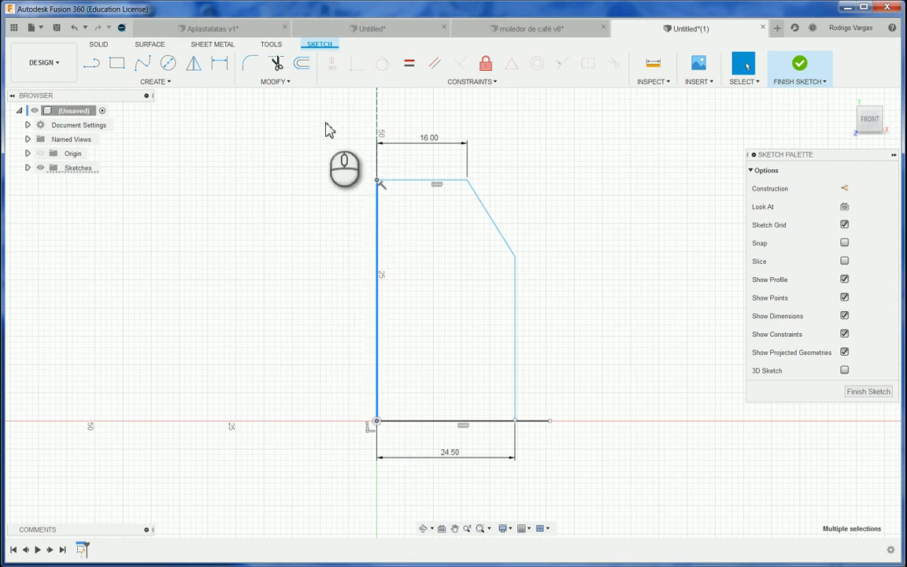
pyautogui.press('Escape')
pyautogui.click(378, 193)
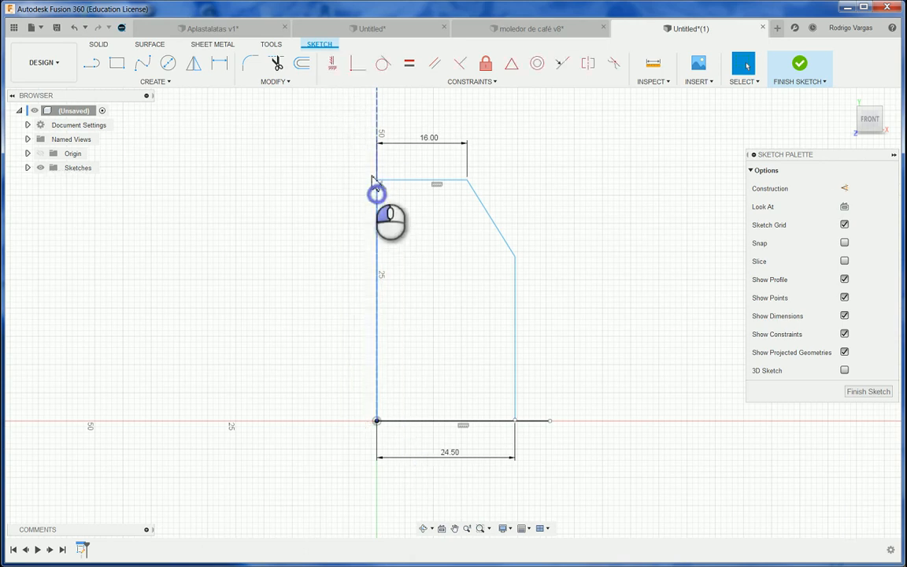
pyautogui.click(332, 63)
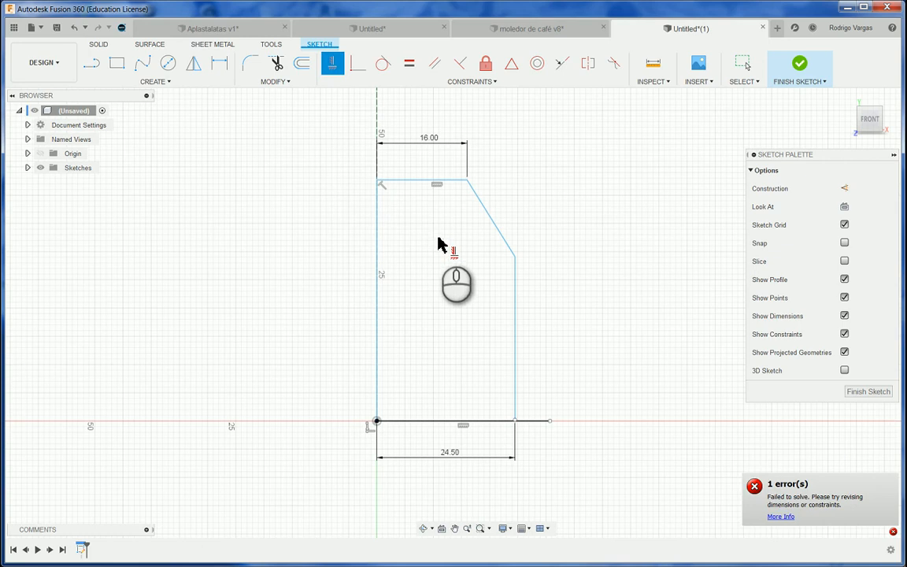
pyautogui.press('Escape')
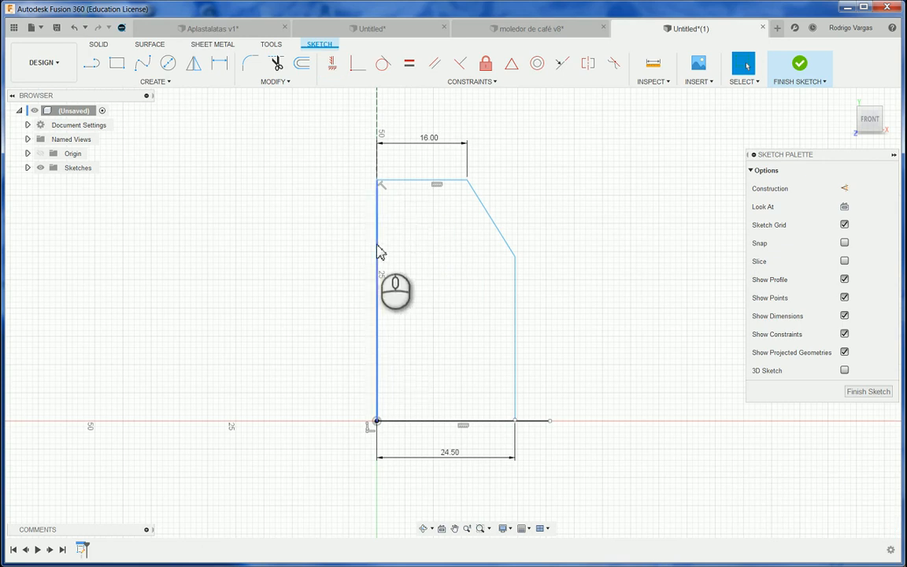
# Tilt the profile's axis edge slightly off the axis and apply a vertical constraint to it.
pyautogui.moveTo(379, 252); pyautogui.dragTo(340, 252)
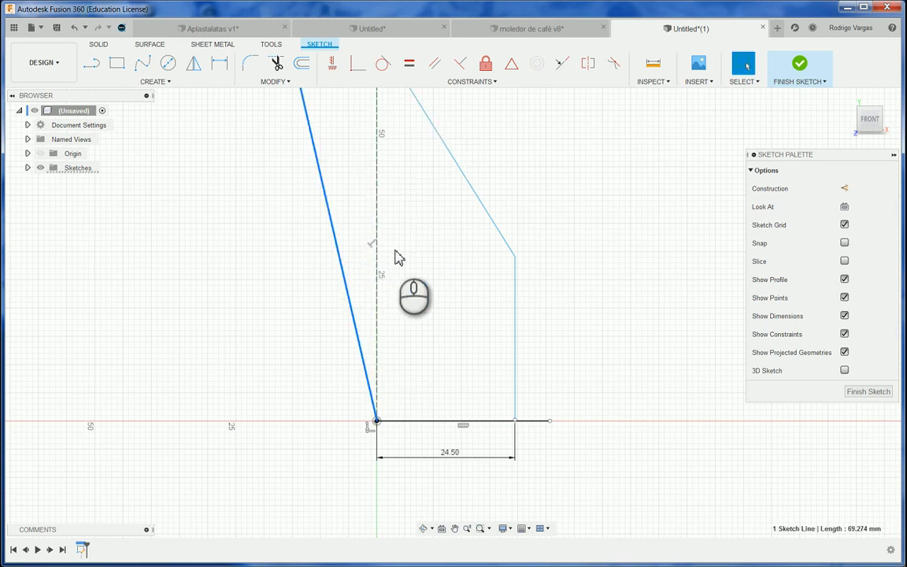
pyautogui.hotkey('ctrl', 'z')
pyautogui.moveTo(379, 248); pyautogui.dragTo(371, 241)
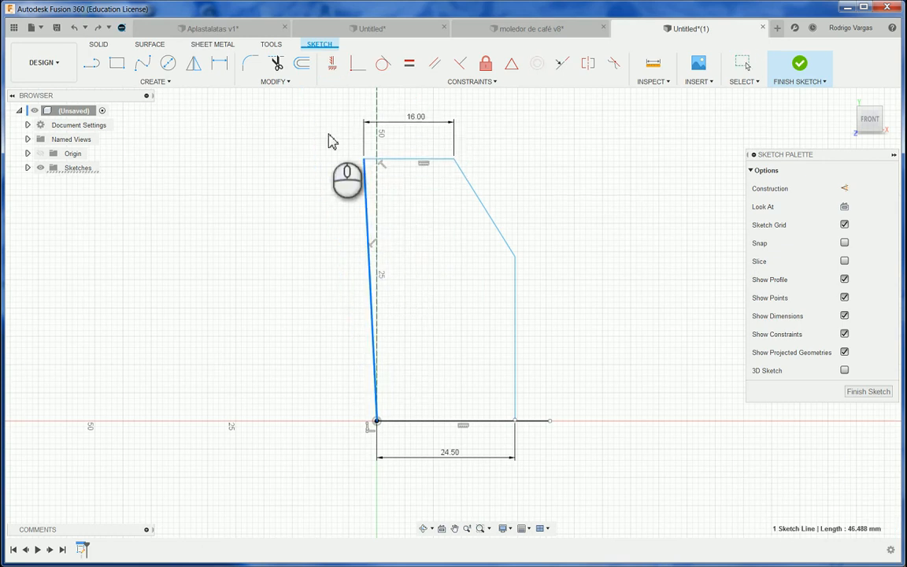
pyautogui.click(332, 63)
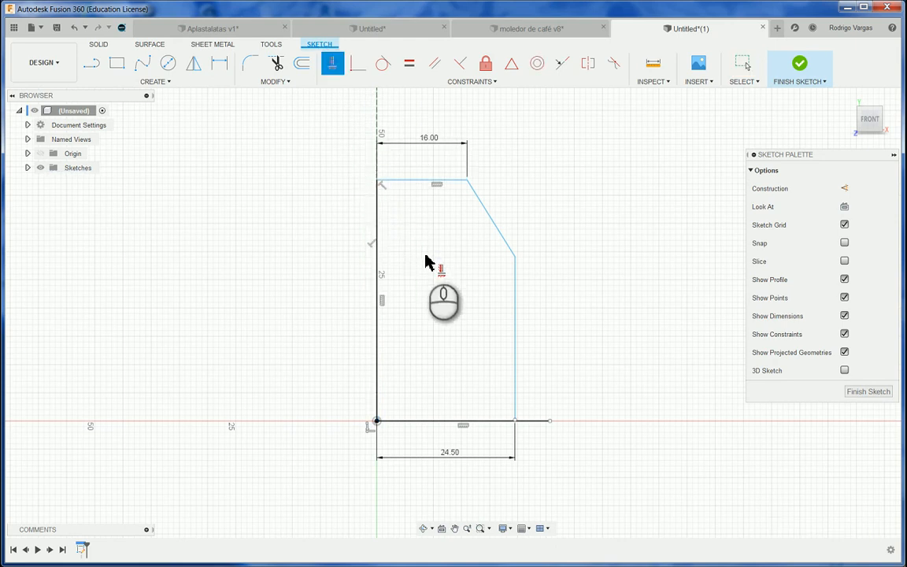
# Dimension the profile's height between its top and bottom lines as 25 mm.
pyautogui.press('Escape')
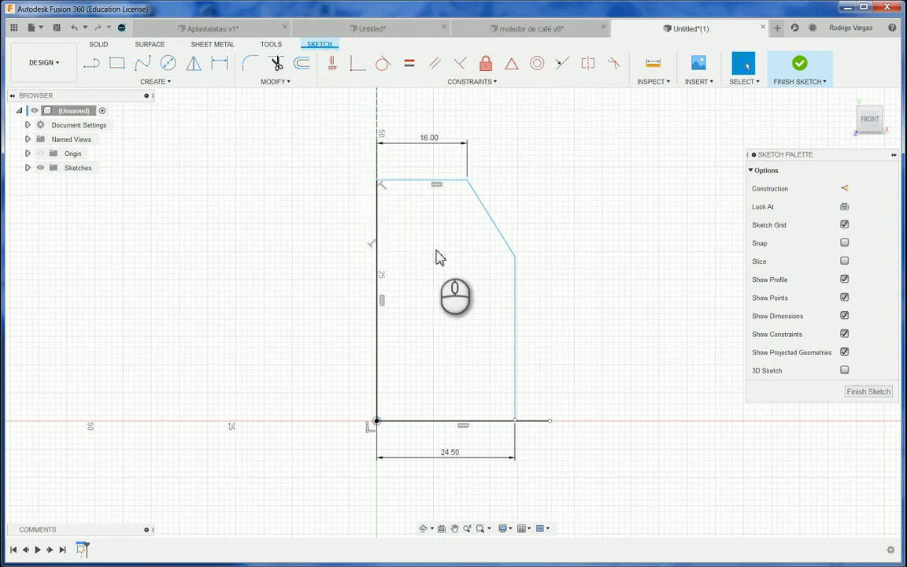
pyautogui.press('d')
pyautogui.click(423, 181)
pyautogui.click(408, 420)
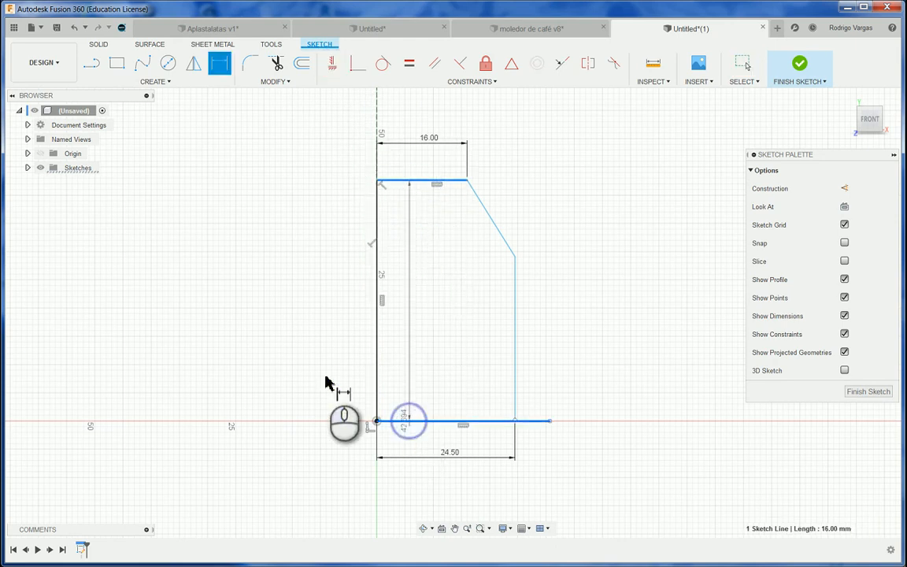
pyautogui.click(323, 372)
pyautogui.write('2')
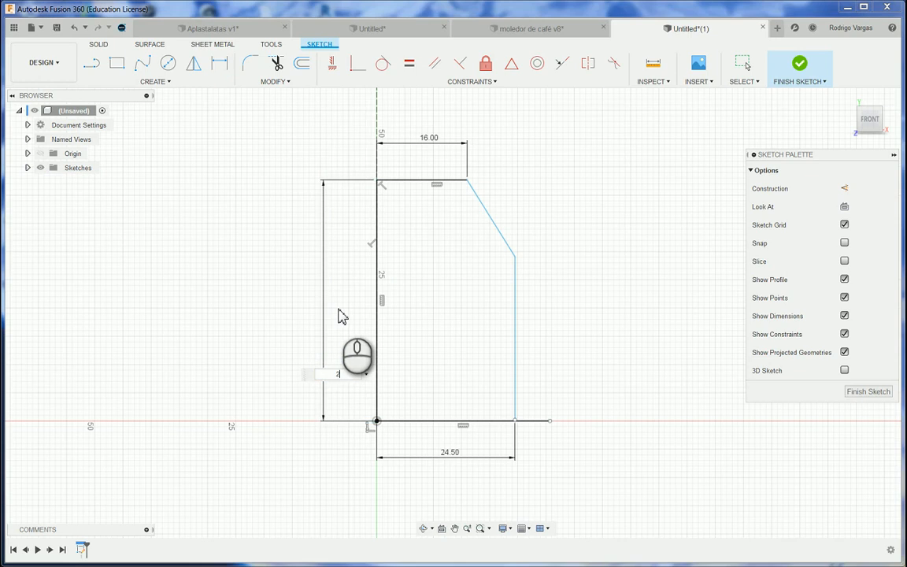
pyautogui.write('5')
pyautogui.press('Return')
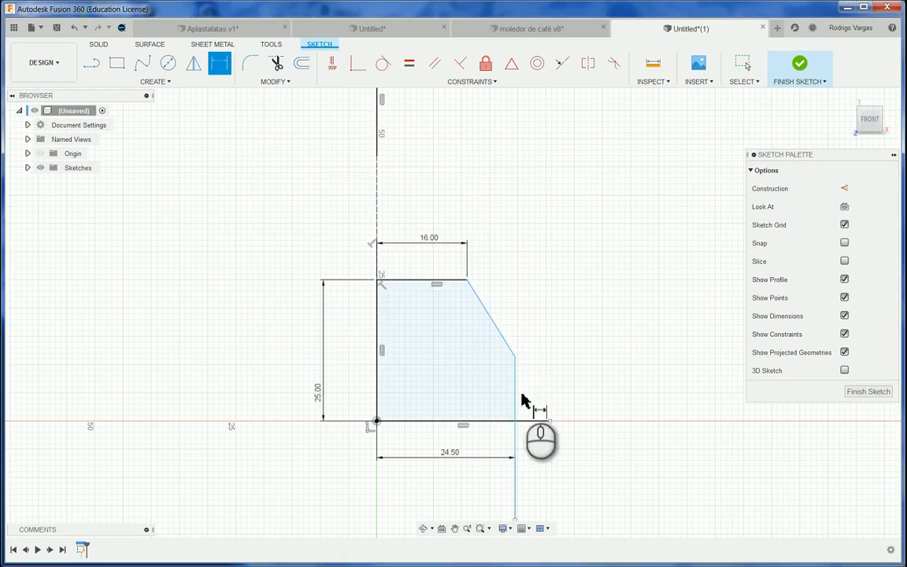
# Trim the overhanging ends of the bottom line and the outer vertical edge where they cross.
pyautogui.click(508, 421)
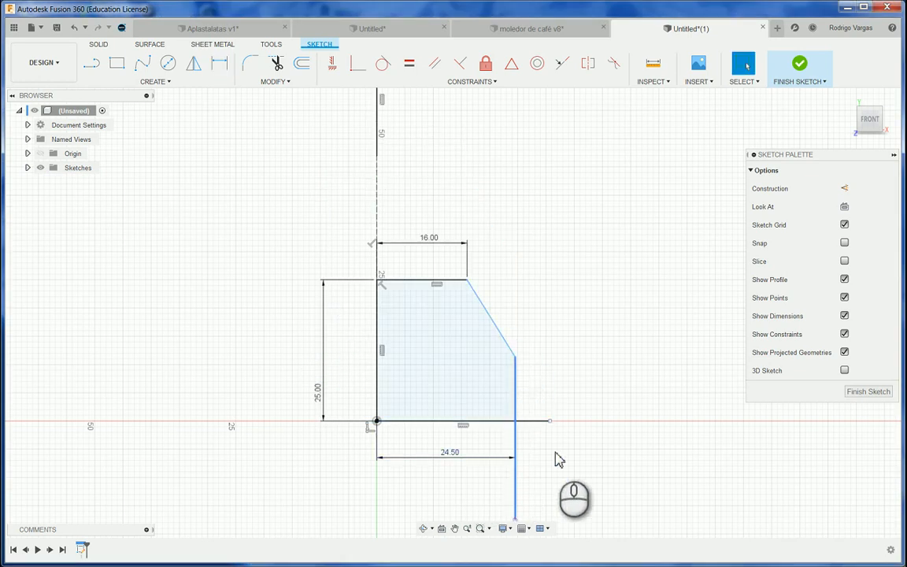
pyautogui.press('t')
pyautogui.click(538, 425)
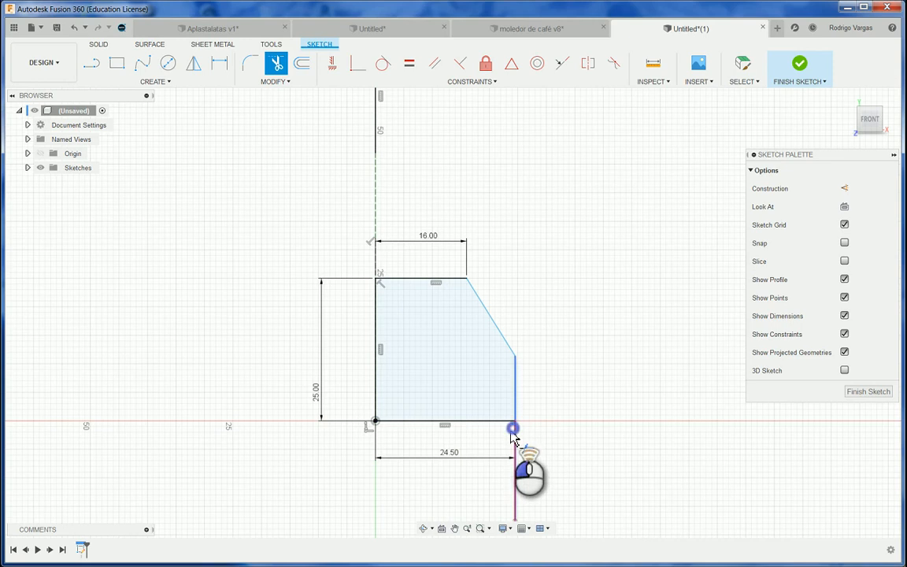
pyautogui.click(511, 438)
# Dimension the profile's bottom line with a length of 49/2 mm.
pyautogui.press('d')
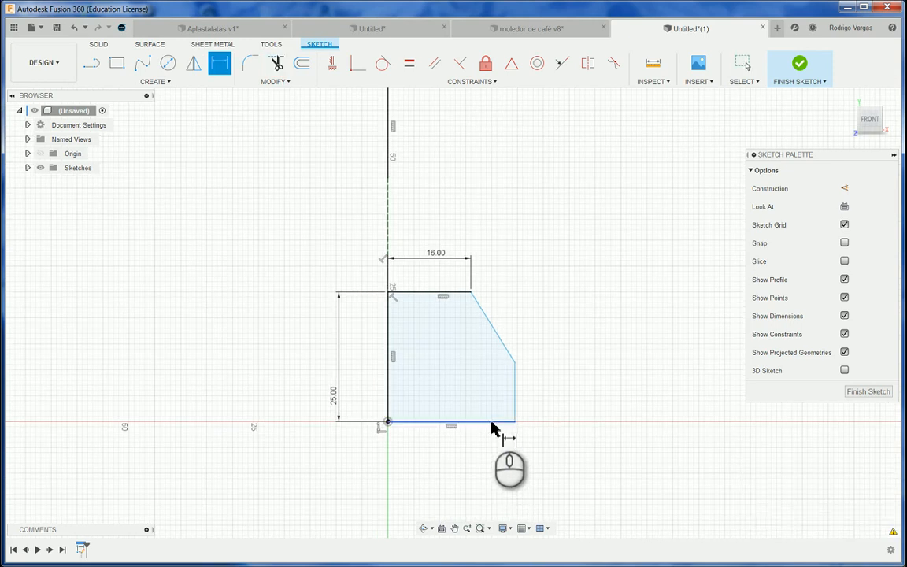
pyautogui.click(490, 421)
pyautogui.click(484, 452)
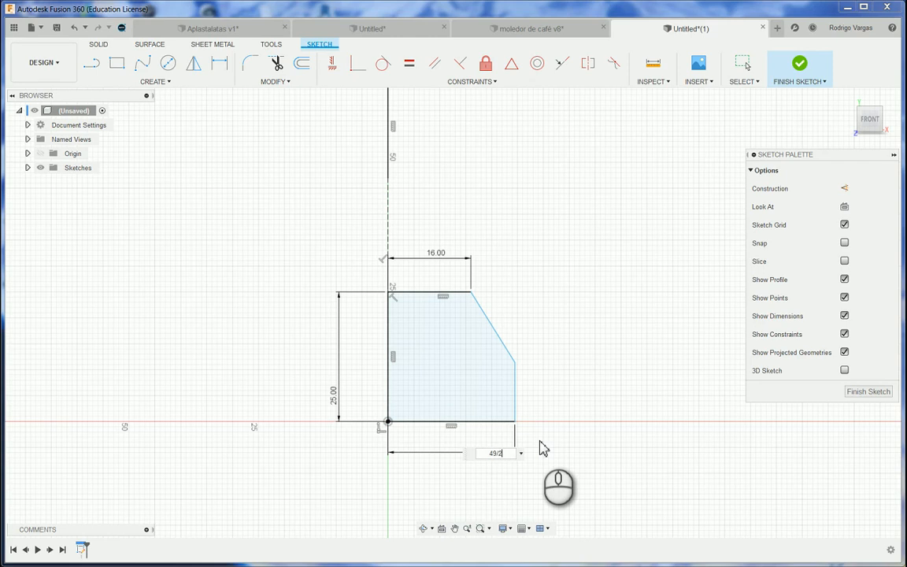
pyautogui.press('Return')
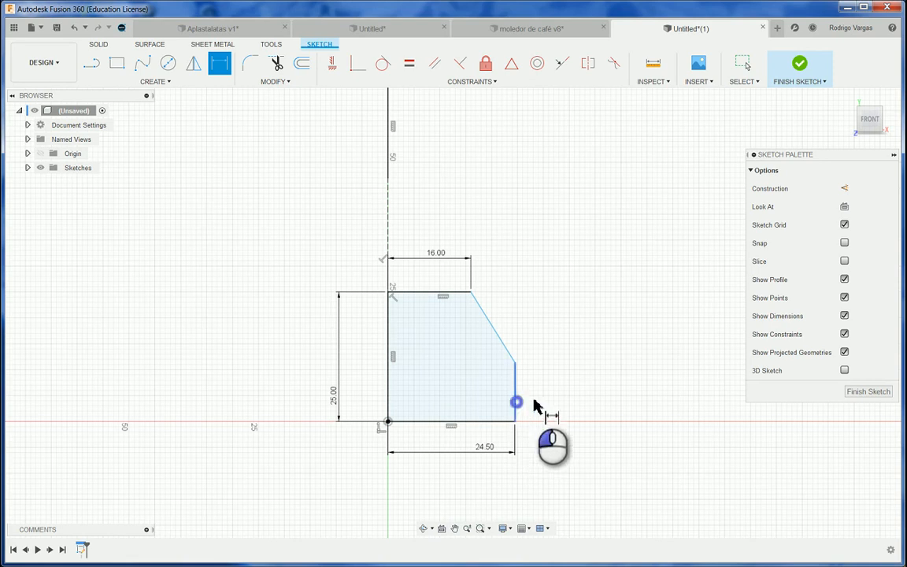
# Dimension the profile's short outer vertical edge as 1.4 mm.
pyautogui.click(532, 404)
pyautogui.click(586, 396)
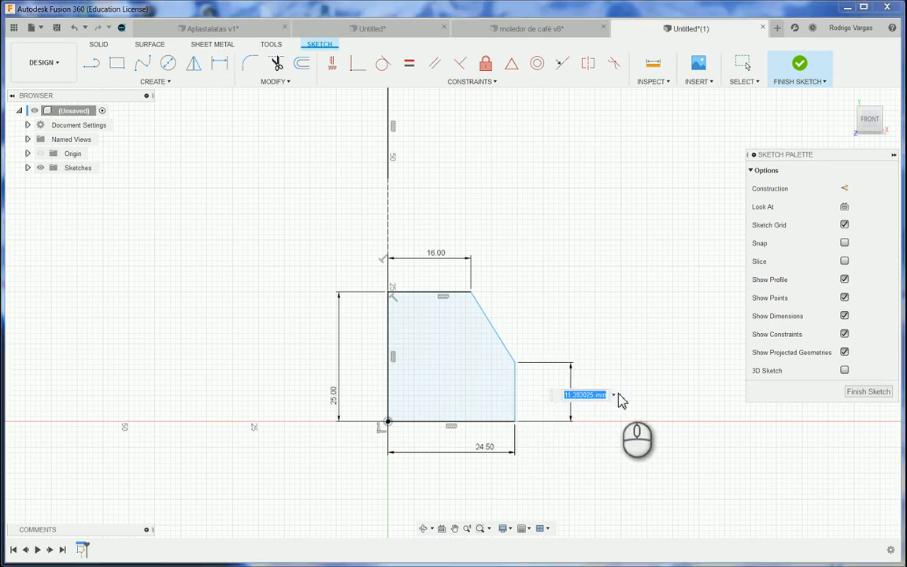
pyautogui.write('1')
pyautogui.press('Return')
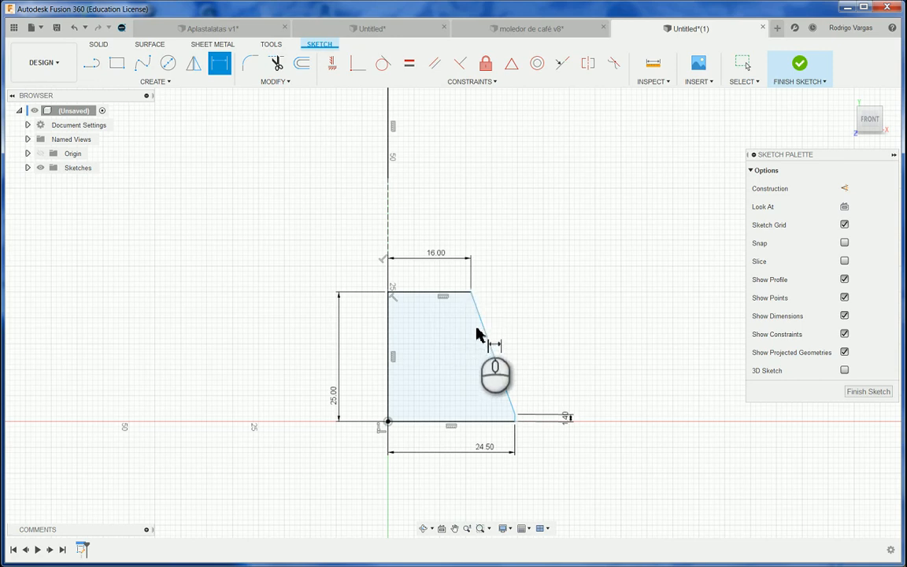
pyautogui.press('Escape')
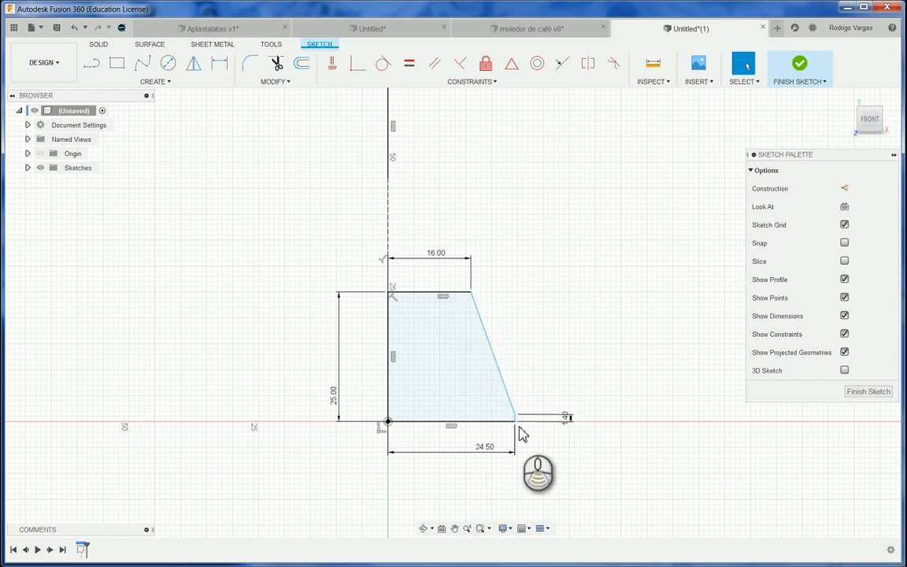
# Test the freedom of the profile's short outer edge and apply a vertical constraint to it.
pyautogui.scroll(5, 520, 431)
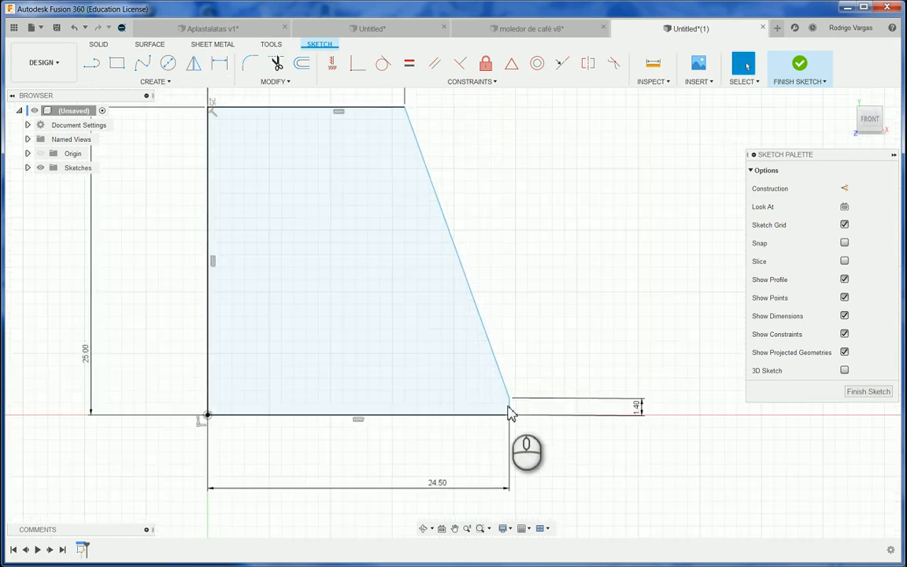
pyautogui.click(526, 411)
pyautogui.scroll(-1, 527, 410)
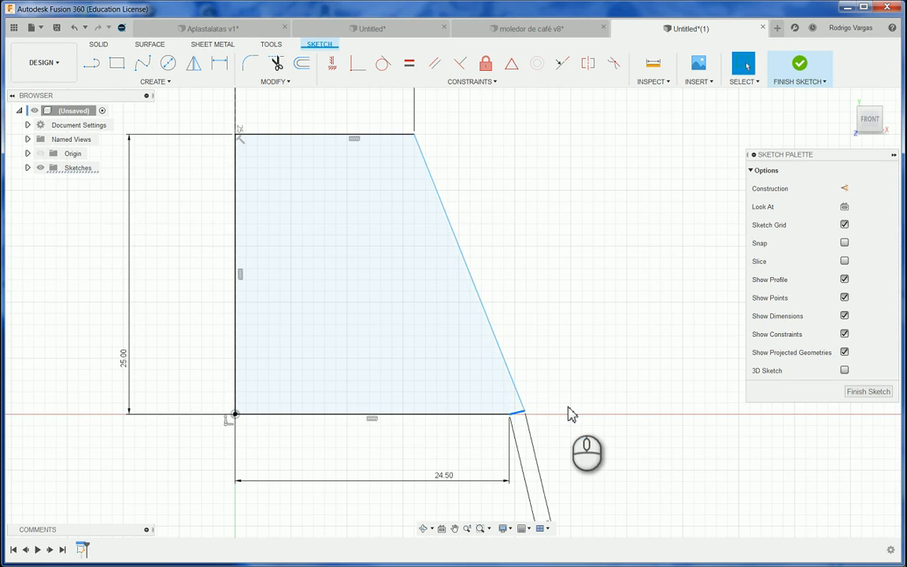
pyautogui.click(333, 63)
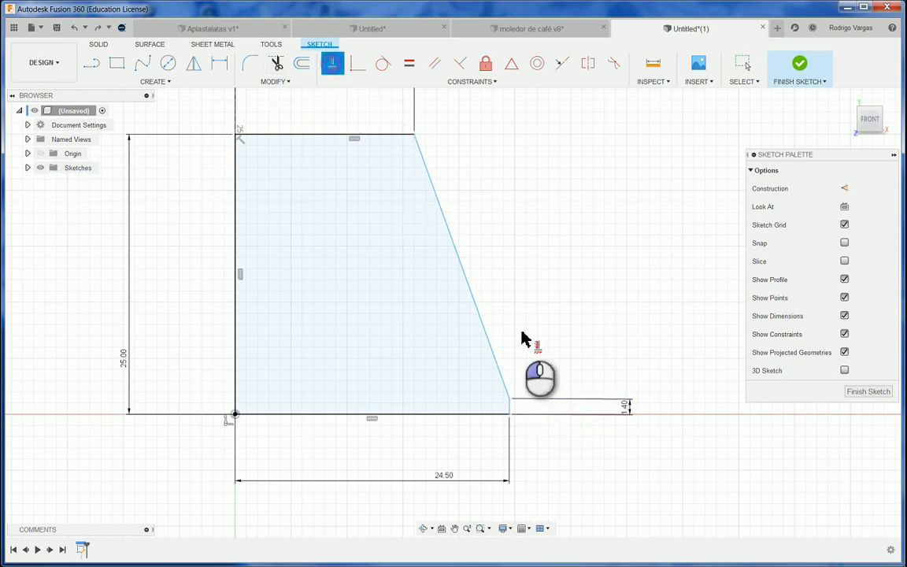
pyautogui.click(509, 406)
pyautogui.scroll(-1, 510, 406)
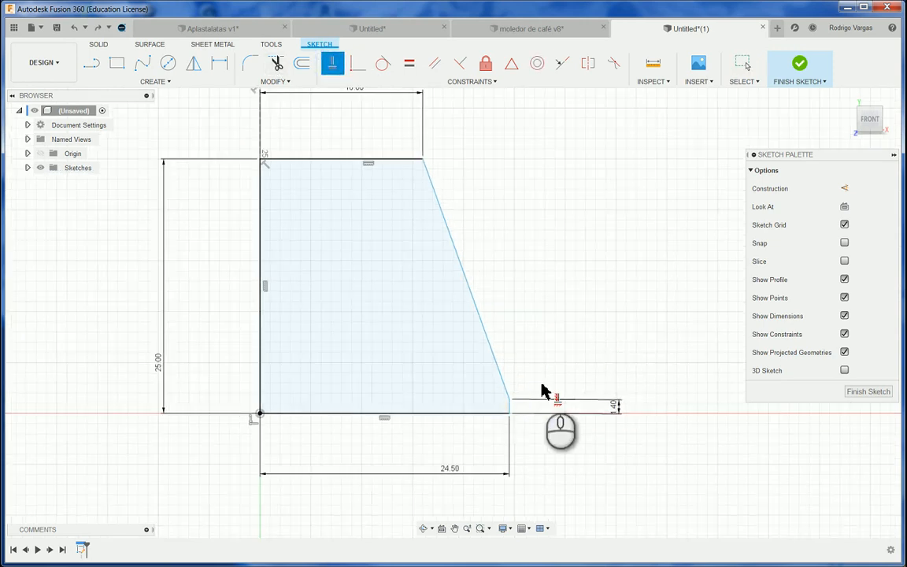
pyautogui.click(510, 406)
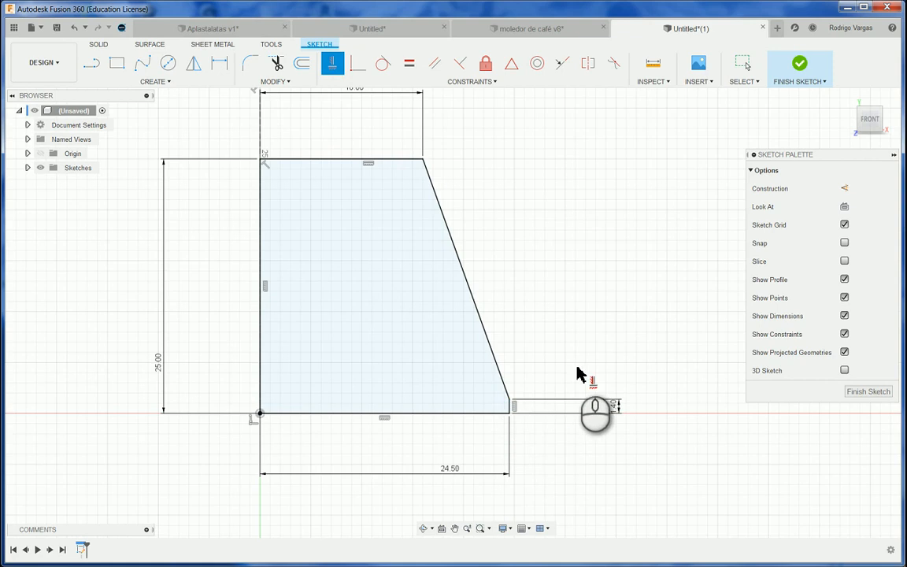
pyautogui.click(541, 337)
# Finish the sketch and revolve the half profile around the vertical axis line as a new body.
pyautogui.scroll(-1, 492, 320)
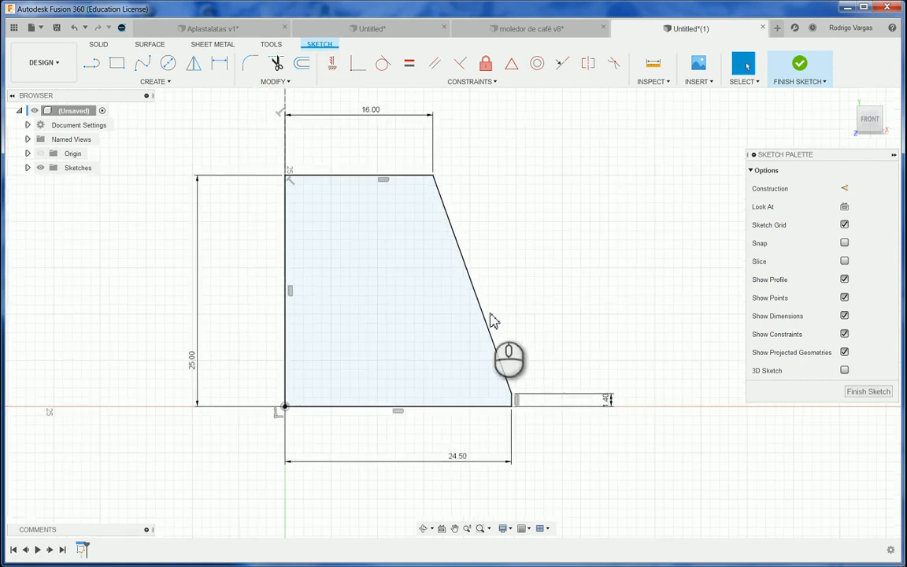
pyautogui.scroll(-3, 576, 326)
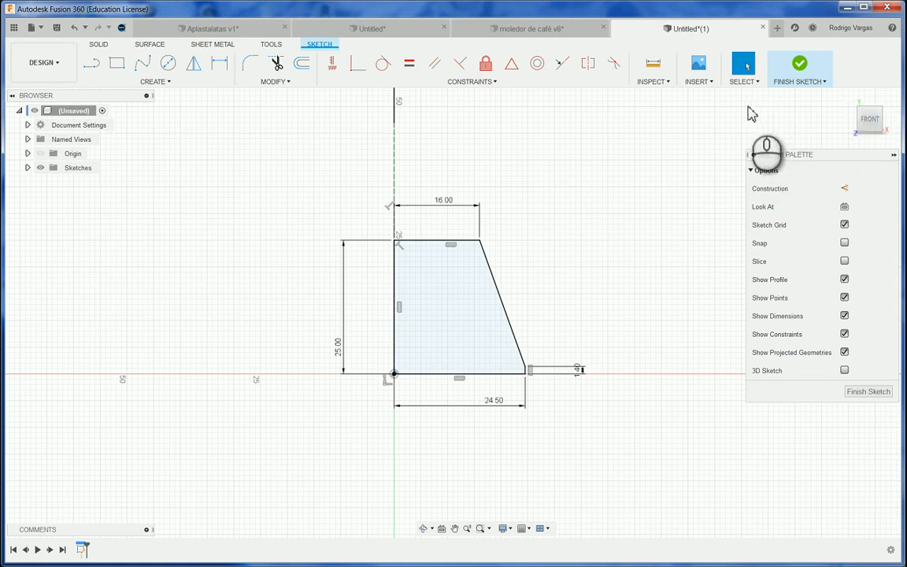
pyautogui.click(868, 391)
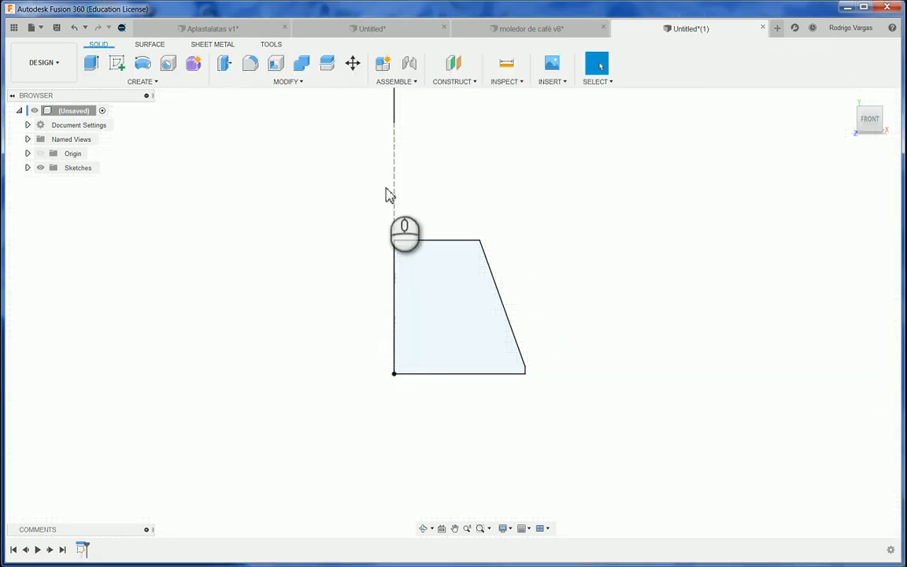
pyautogui.click(142, 64)
pyautogui.click(445, 280)
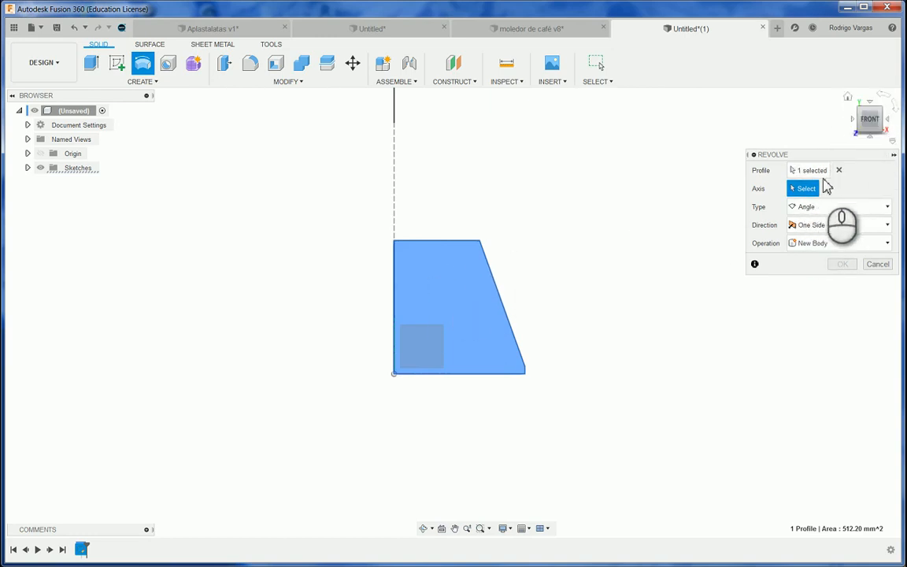
pyautogui.click(396, 163)
pyautogui.click(841, 281)
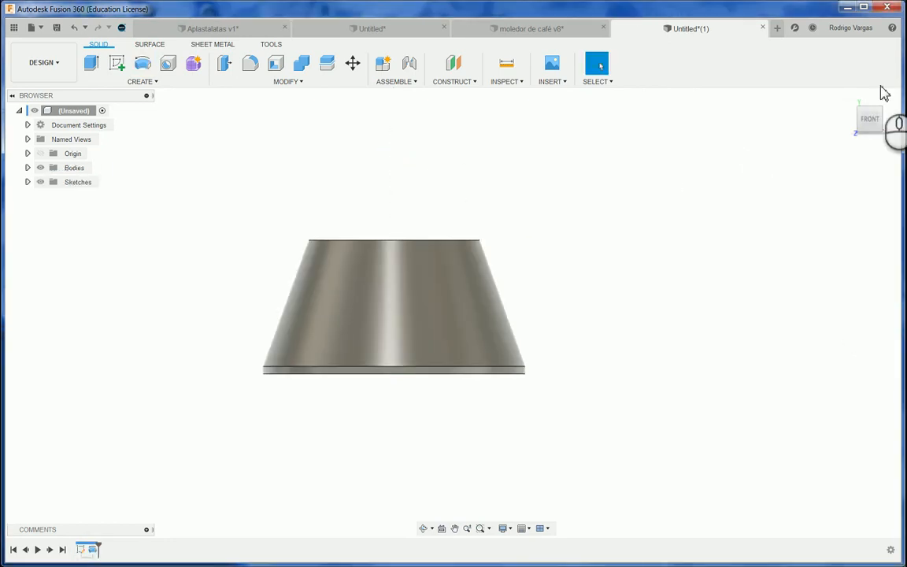
# Inspect the revolved cone from the home and front views and show its profile sketch again.
pyautogui.click(842, 98)
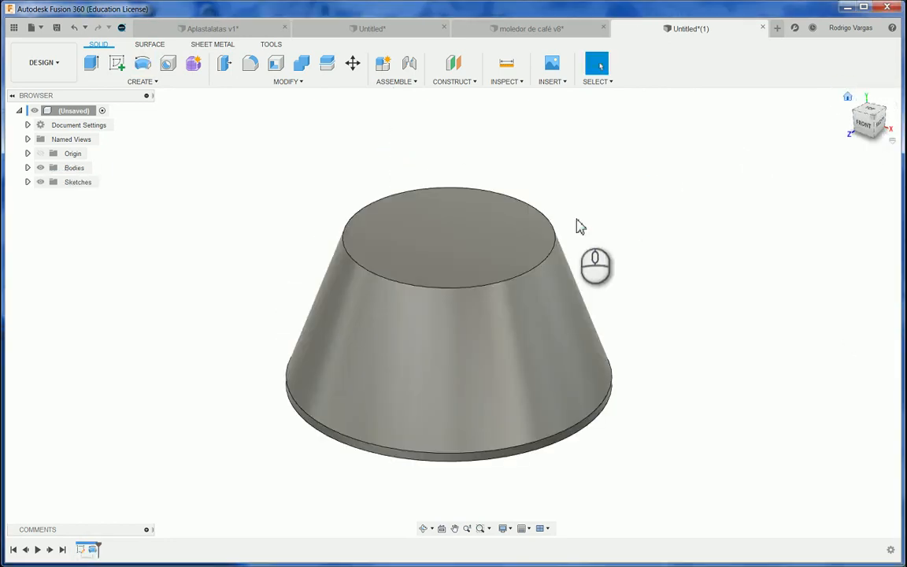
pyautogui.click(866, 125)
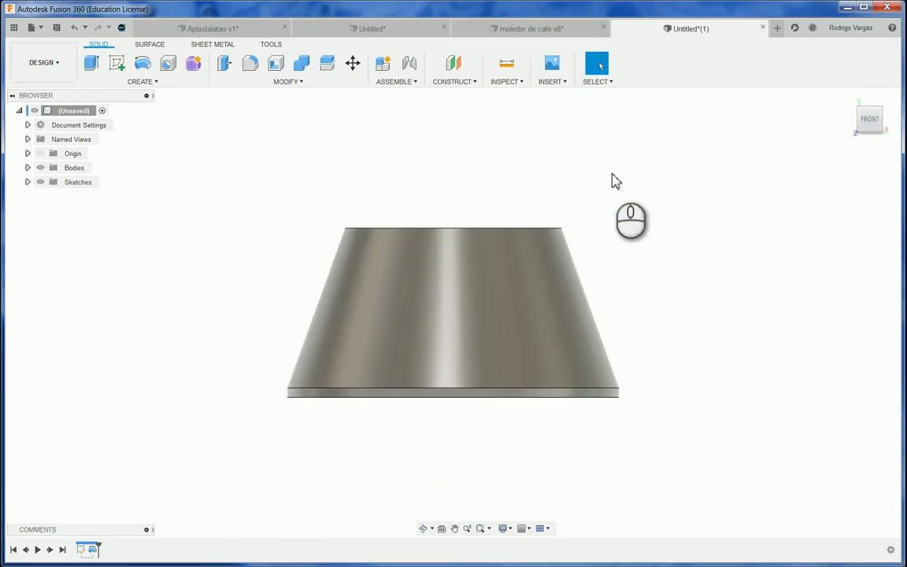
pyautogui.click(403, 178)
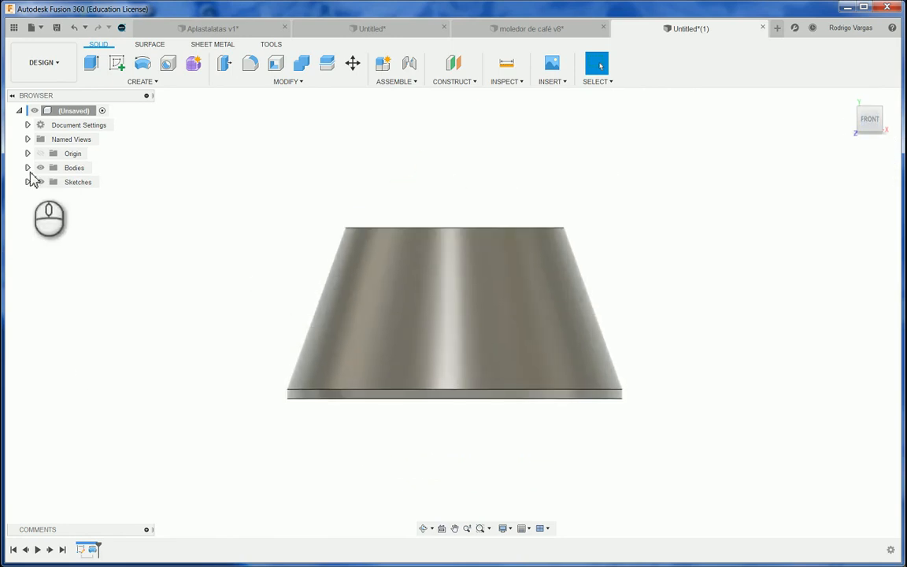
pyautogui.click(26, 182)
pyautogui.click(49, 196)
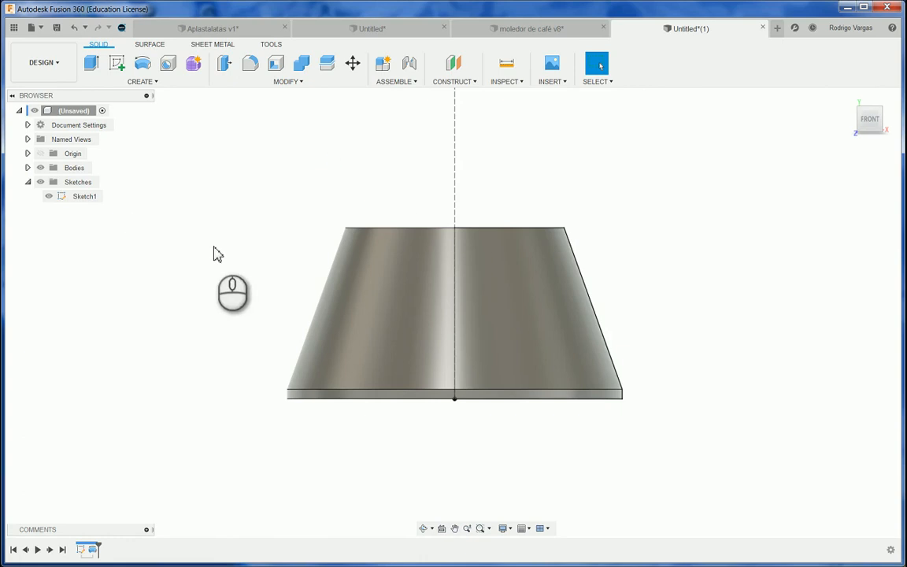
# Start a new sketch on the front plane through the cone's axis.
pyautogui.scroll(-3, 210, 290)
pyautogui.scroll(3, 313, 233)
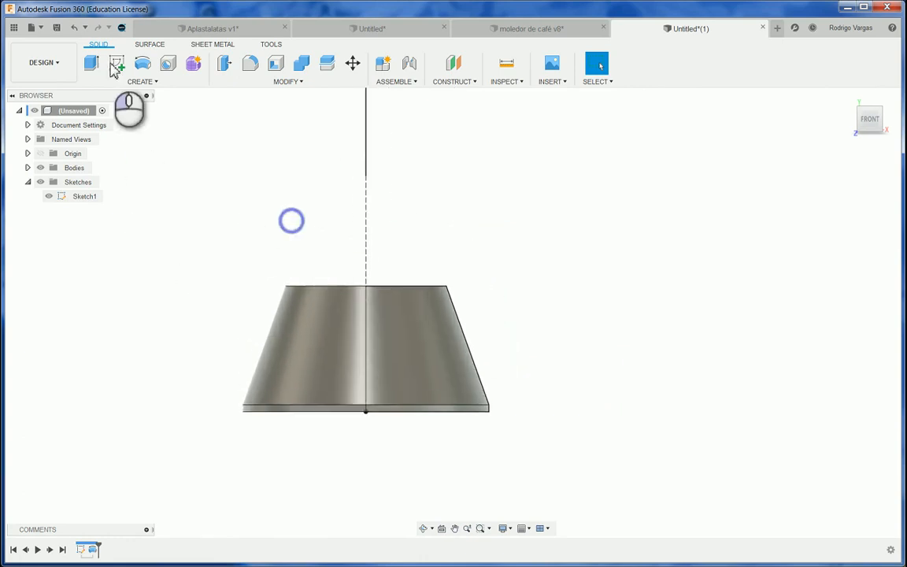
pyautogui.click(139, 82)
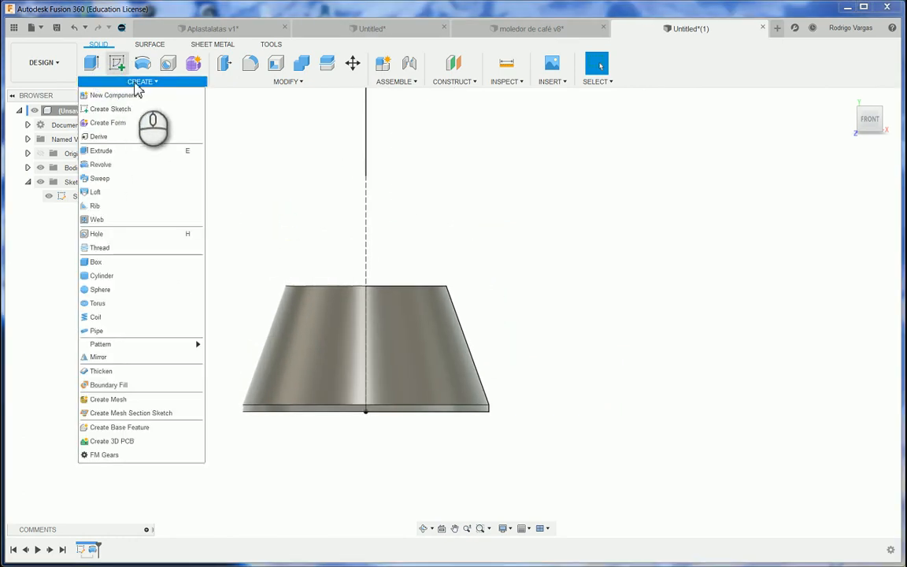
pyautogui.click(117, 63)
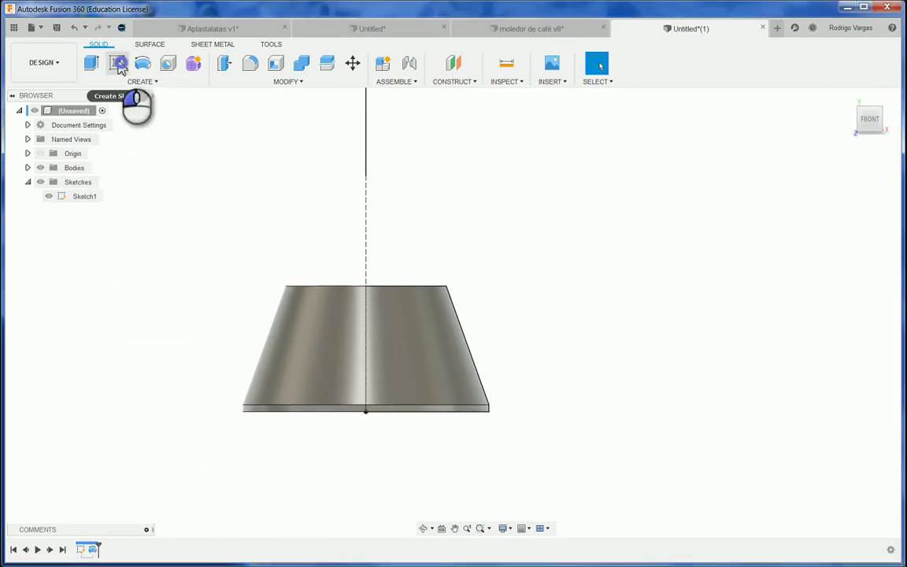
pyautogui.click(401, 374)
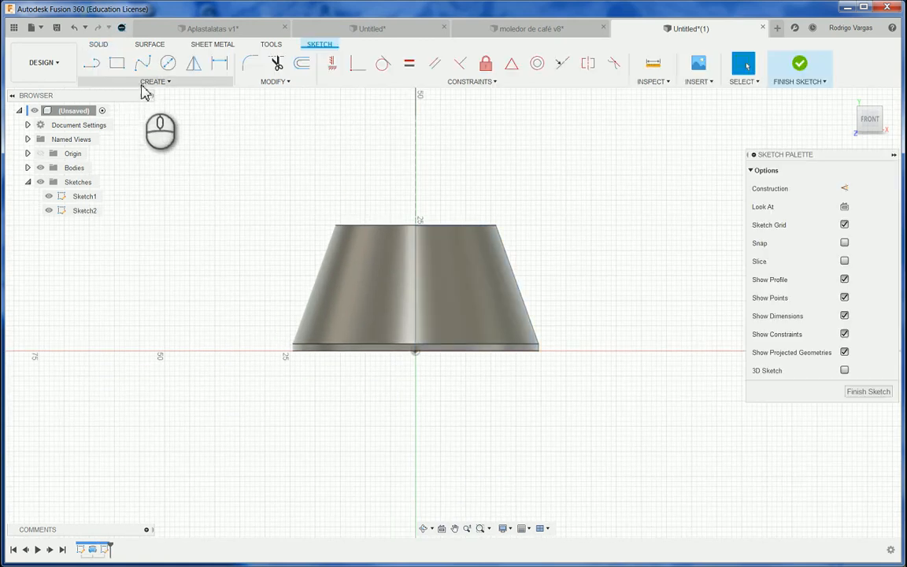
pyautogui.click(144, 83)
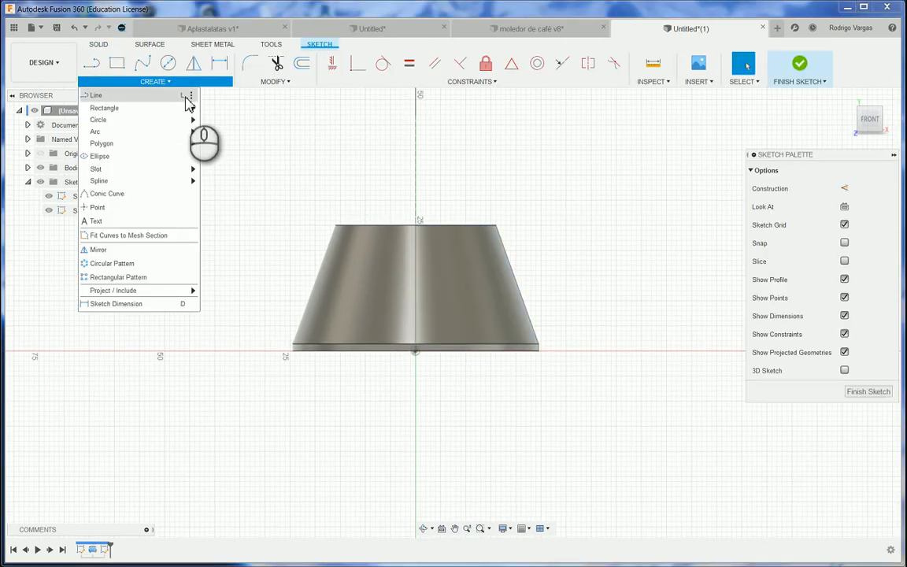
pyautogui.click(143, 64)
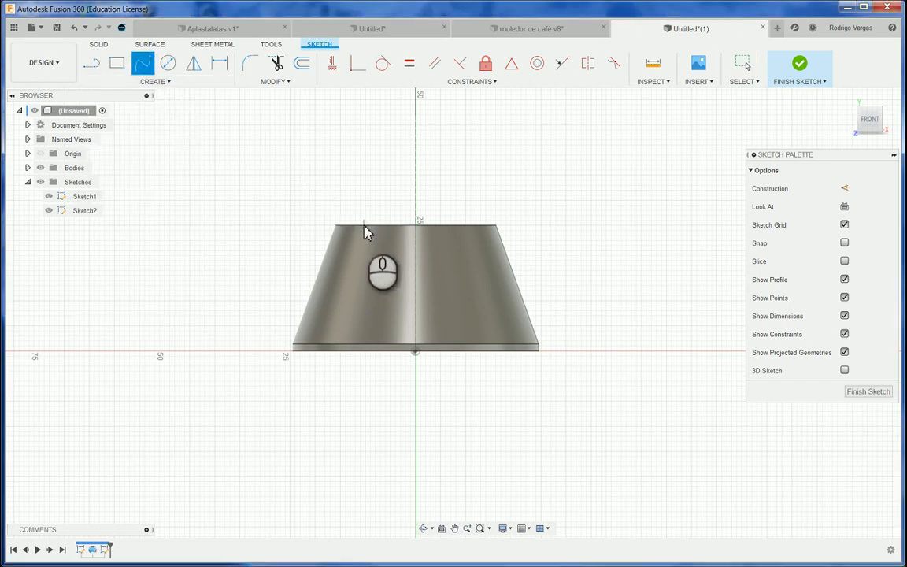
pyautogui.press('Escape')
# Project the whole cone body's outline into the sketch using the body selection filter.
pyautogui.press('p')
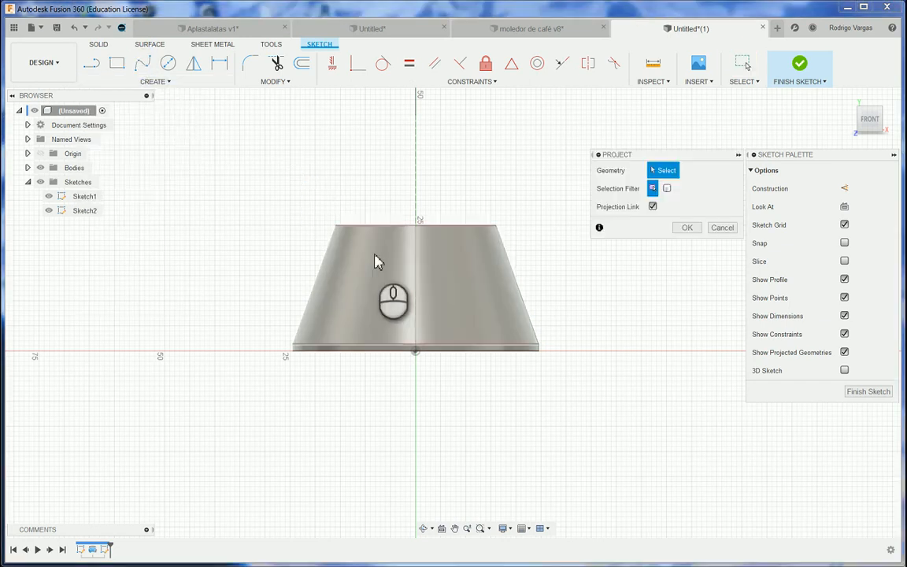
pyautogui.click(667, 188)
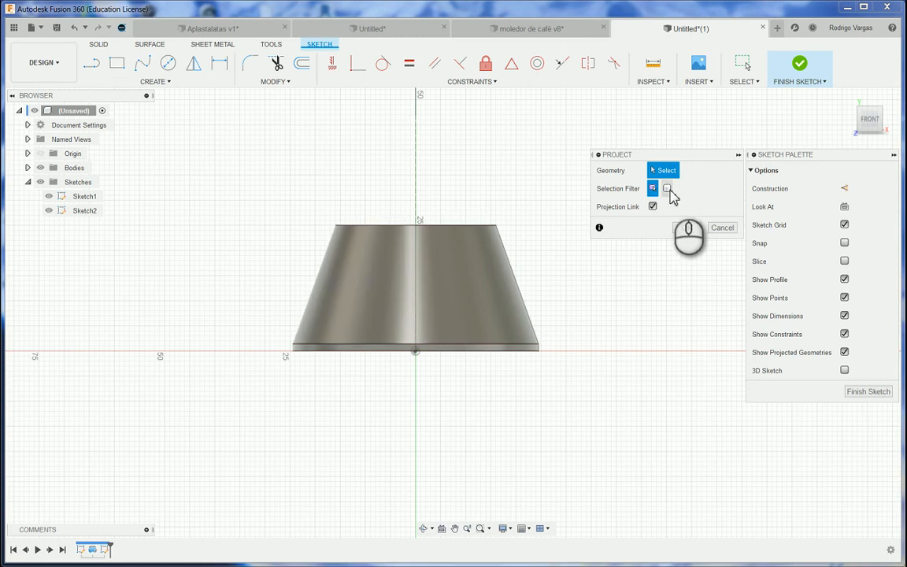
pyautogui.click(470, 274)
pyautogui.click(682, 228)
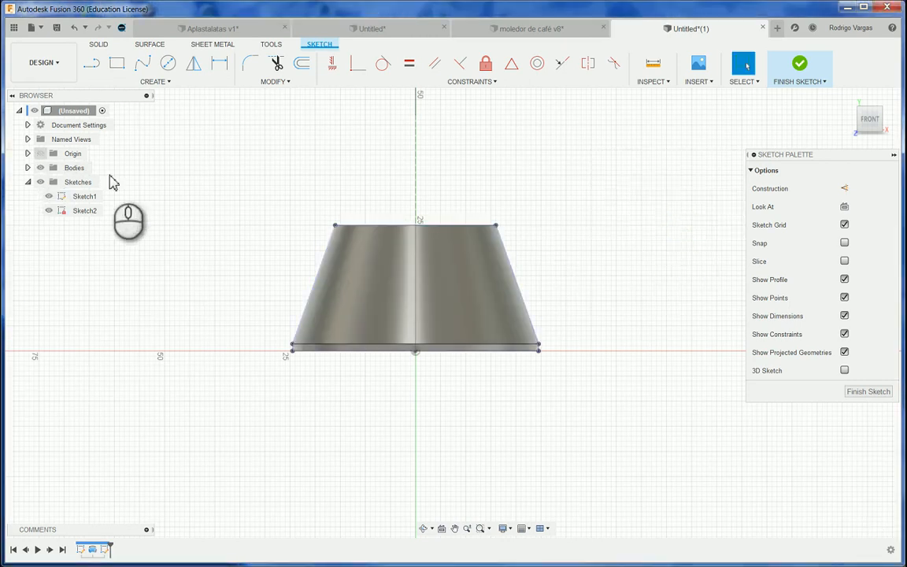
# Hide the bodies, sketch a spline from the outline's top edge to its base on the cone's left half, and bend it into a curve.
pyautogui.click(39, 171)
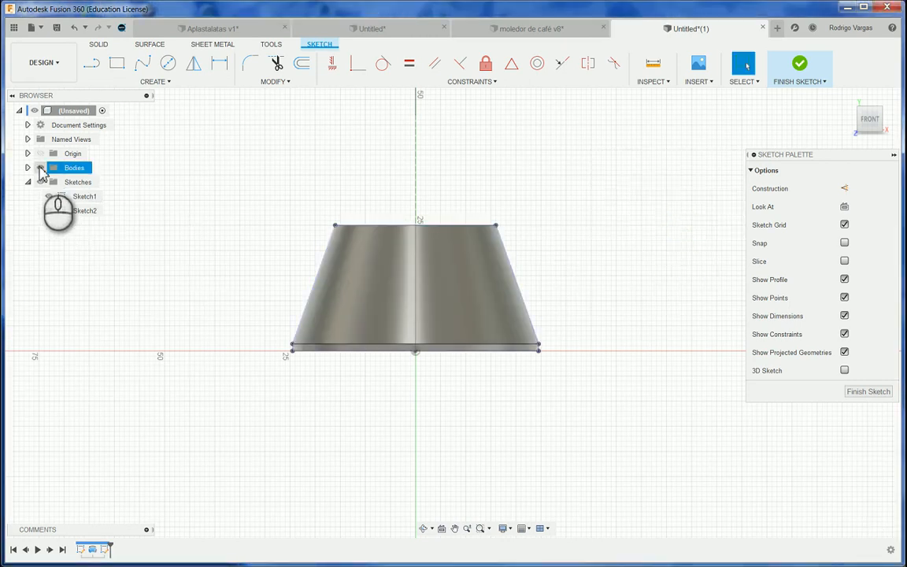
pyautogui.click(41, 169)
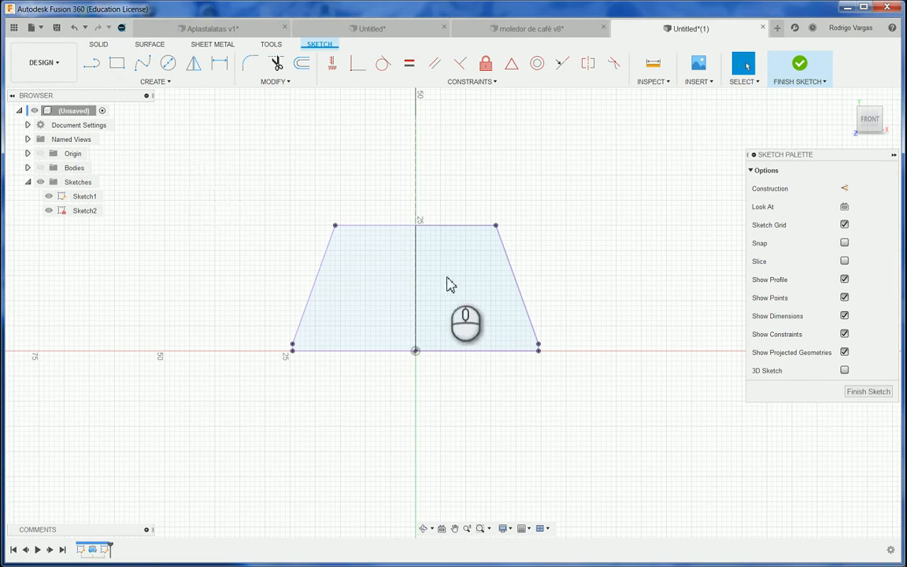
pyautogui.scroll(2, 530, 334)
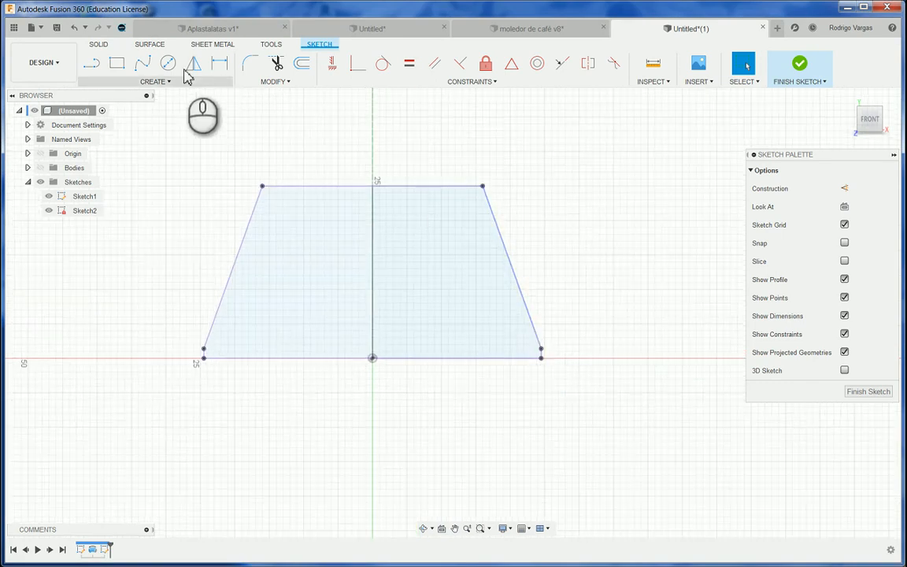
pyautogui.click(144, 67)
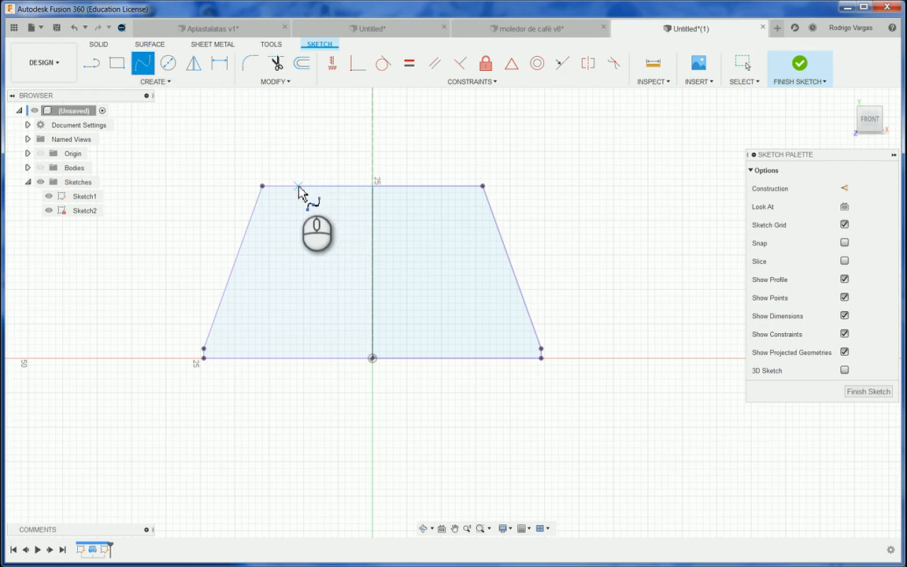
pyautogui.click(291, 186)
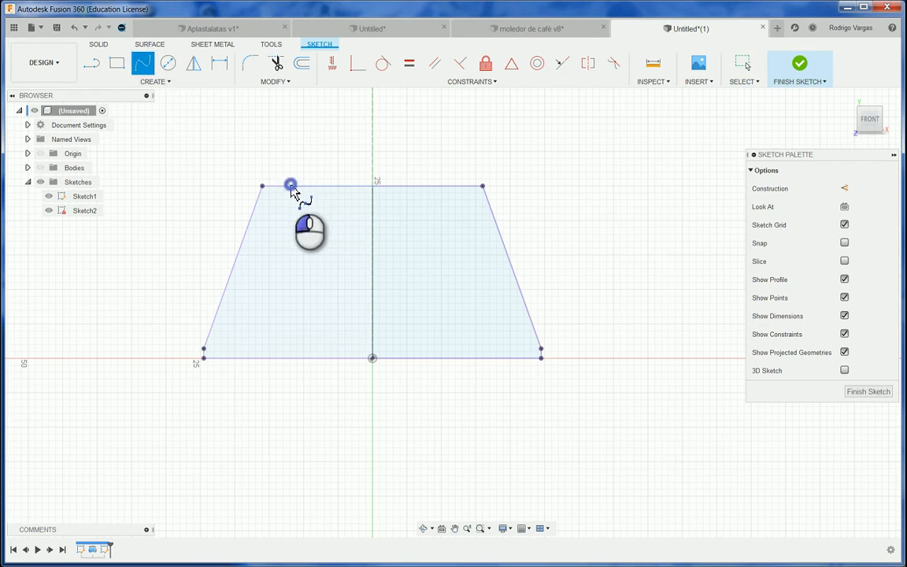
pyautogui.click(347, 357)
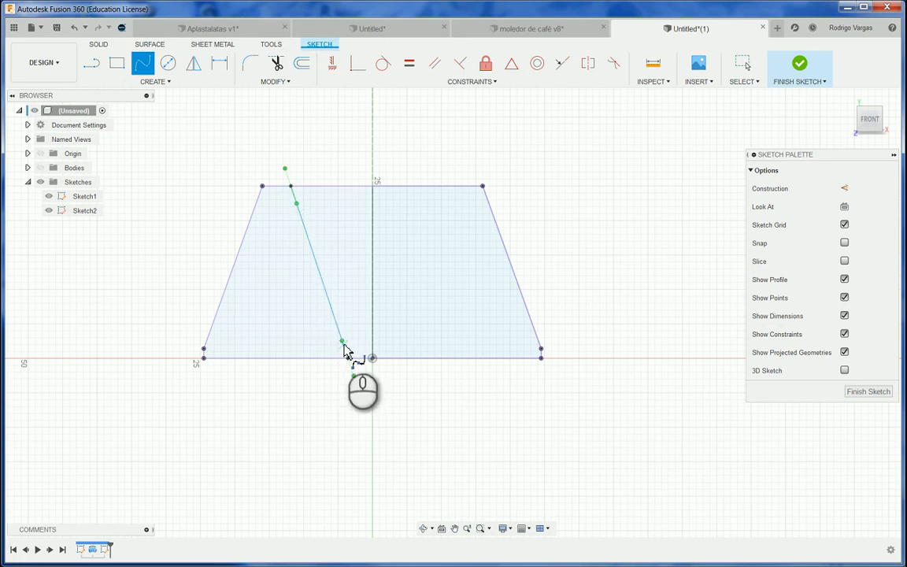
pyautogui.press('Escape')
pyautogui.moveTo(337, 342); pyautogui.dragTo(330, 337)
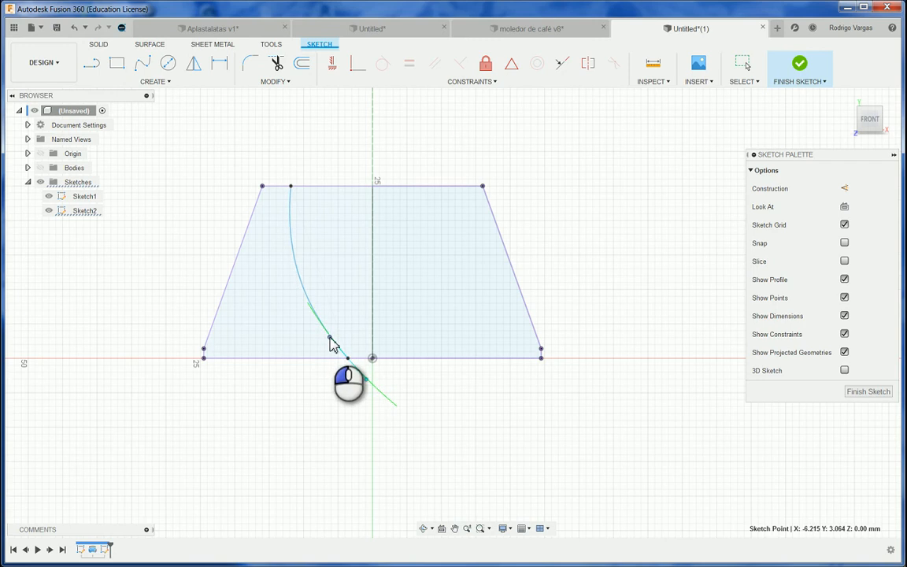
# Compare the spline with the inner burr's curved teeth in the reference drawing document and return to the cone sketch.
pyautogui.click(354, 27)
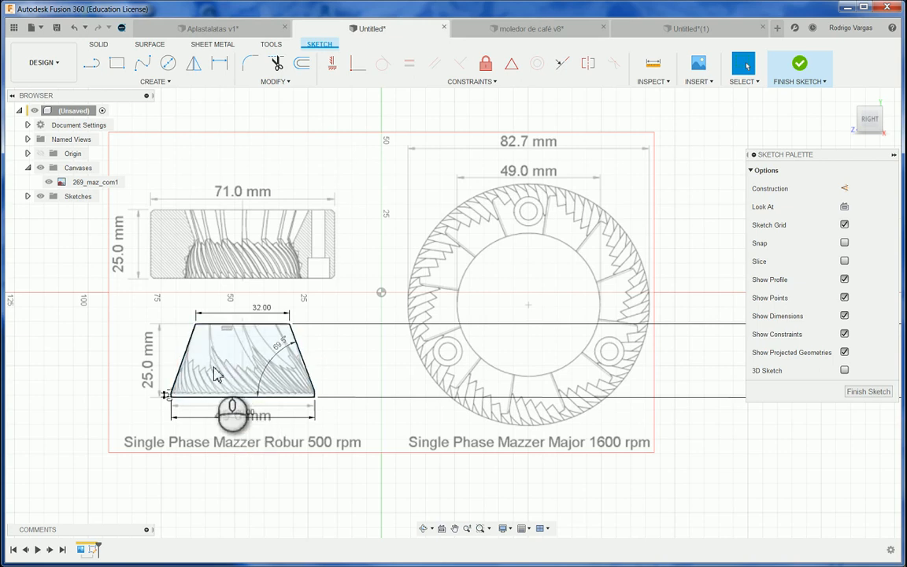
pyautogui.click(222, 375)
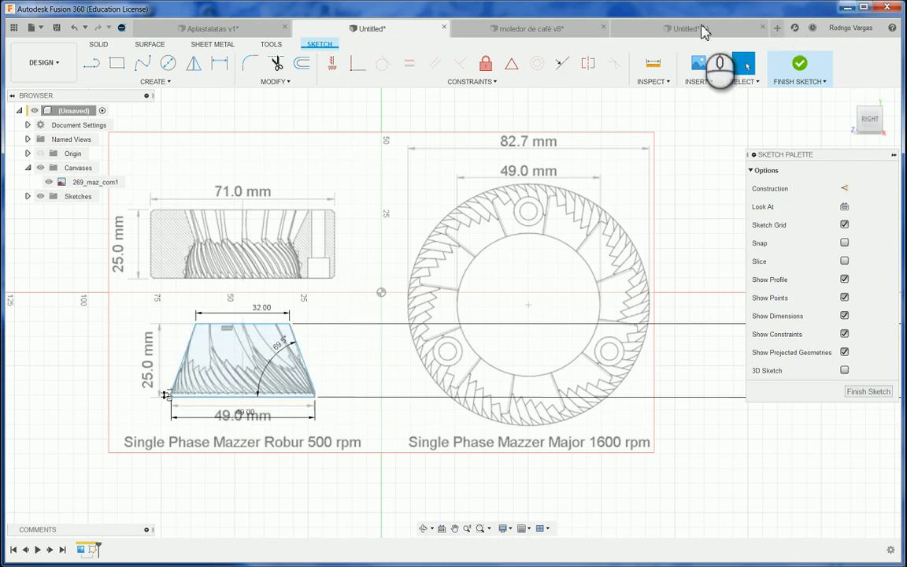
pyautogui.click(703, 30)
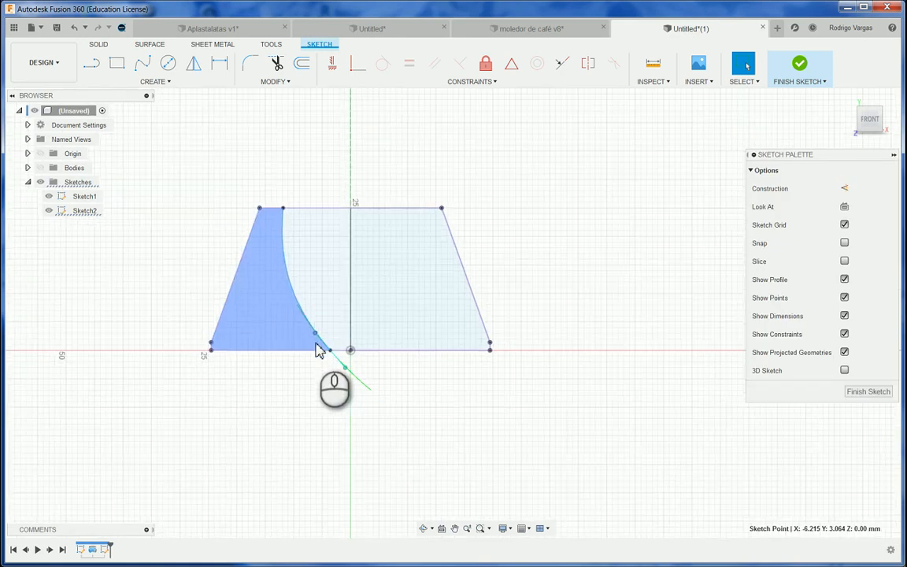
pyautogui.scroll(-2, 317, 339)
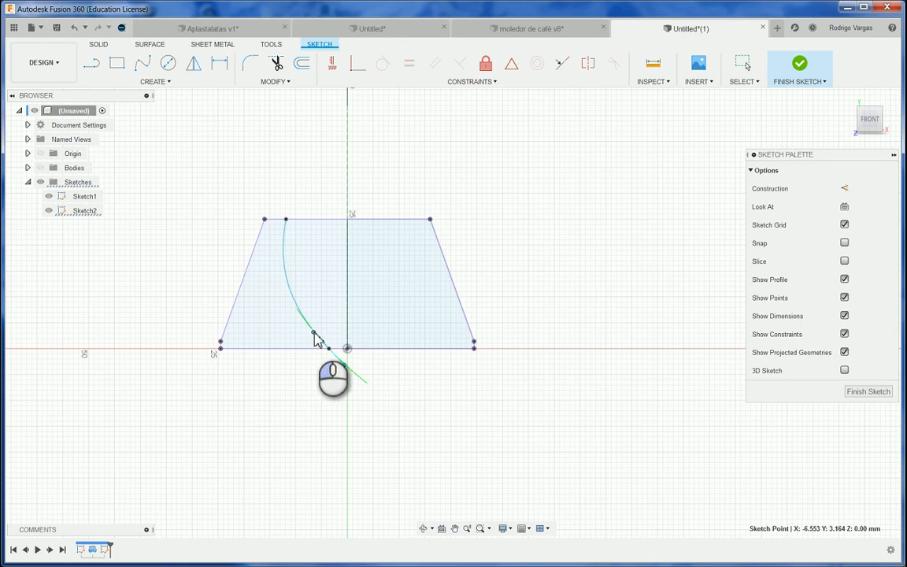
# Finish the spline sketch and show the bodies again in an angled view.
pyautogui.click(868, 391)
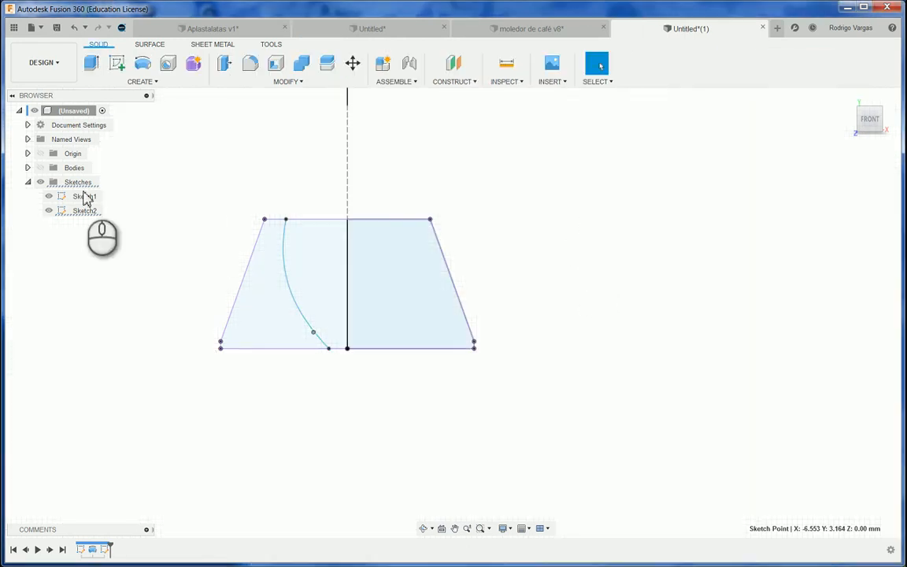
pyautogui.click(227, 176)
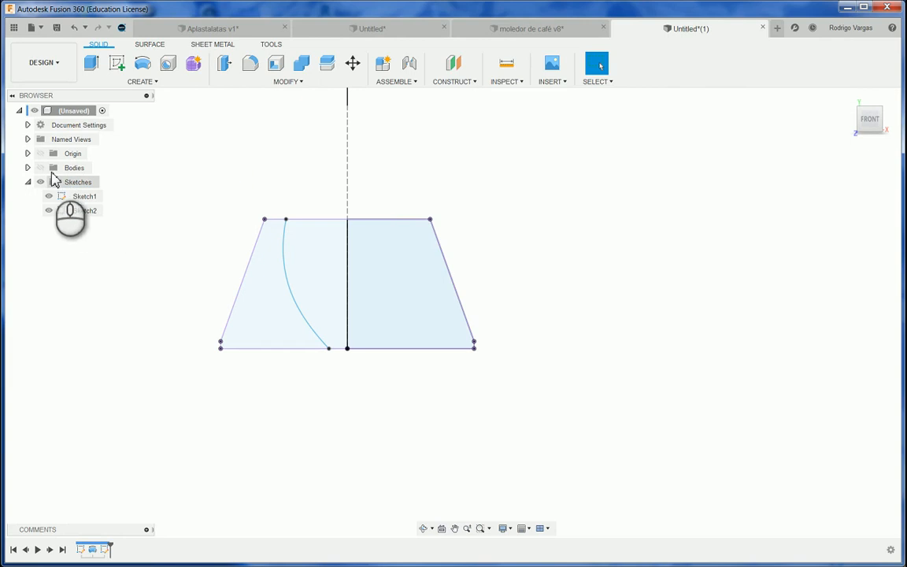
pyautogui.click(40, 167)
pyautogui.click(561, 194)
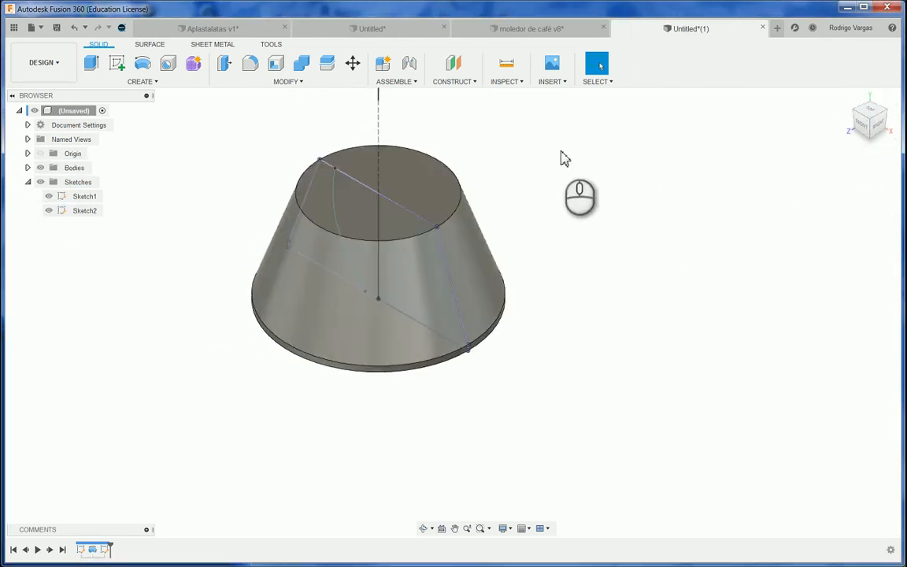
# Split the cone's sloped side face with the sketched spline, using the Split with Surface type.
pyautogui.click(340, 84)
pyautogui.click(254, 223)
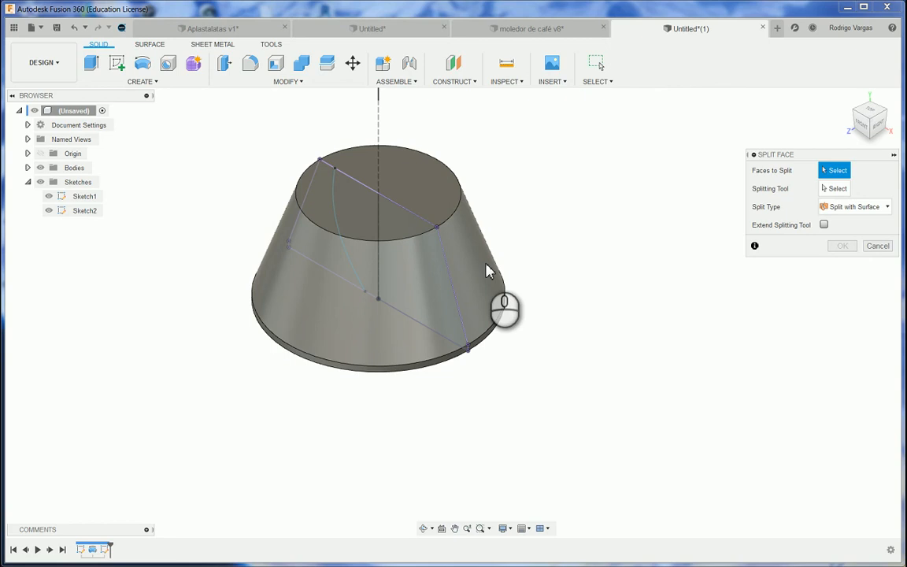
pyautogui.click(461, 268)
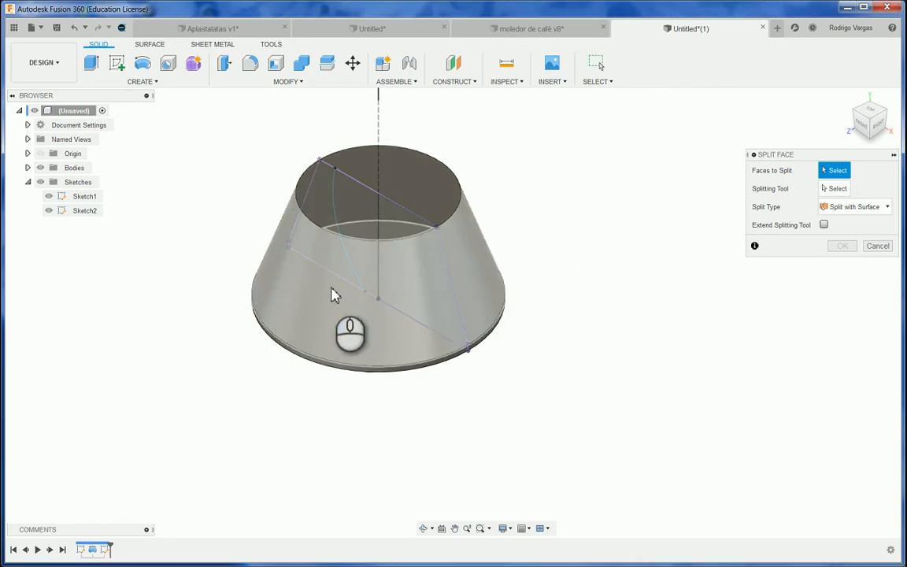
pyautogui.click(334, 296)
pyautogui.click(837, 189)
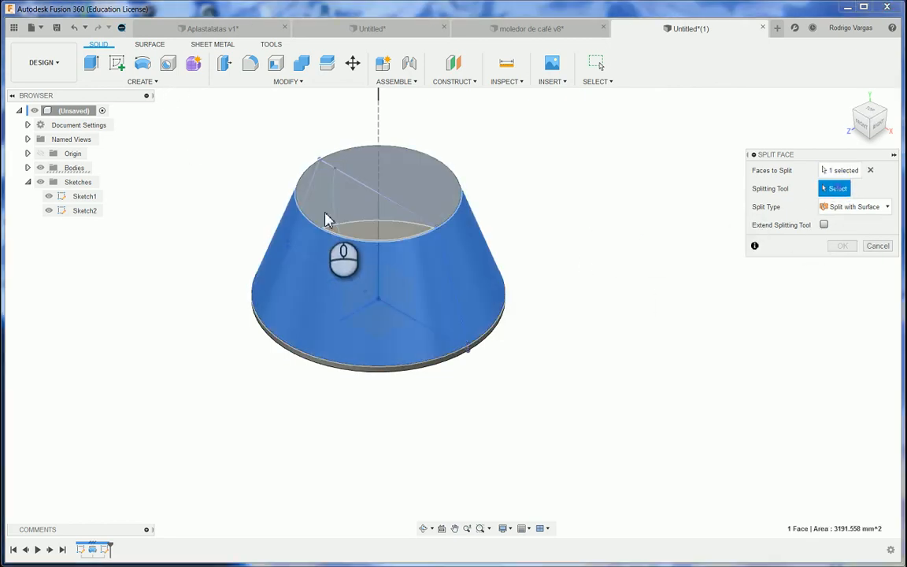
pyautogui.click(337, 209)
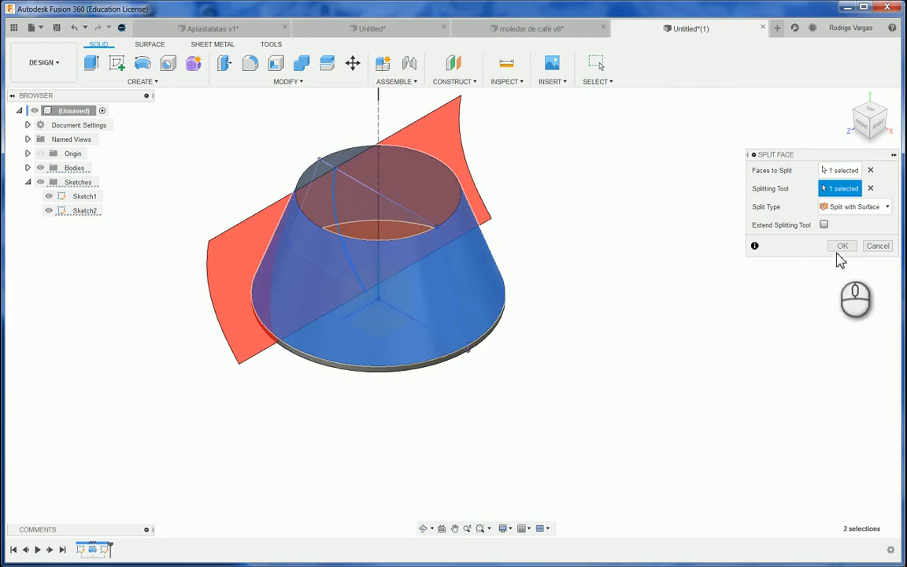
pyautogui.click(841, 245)
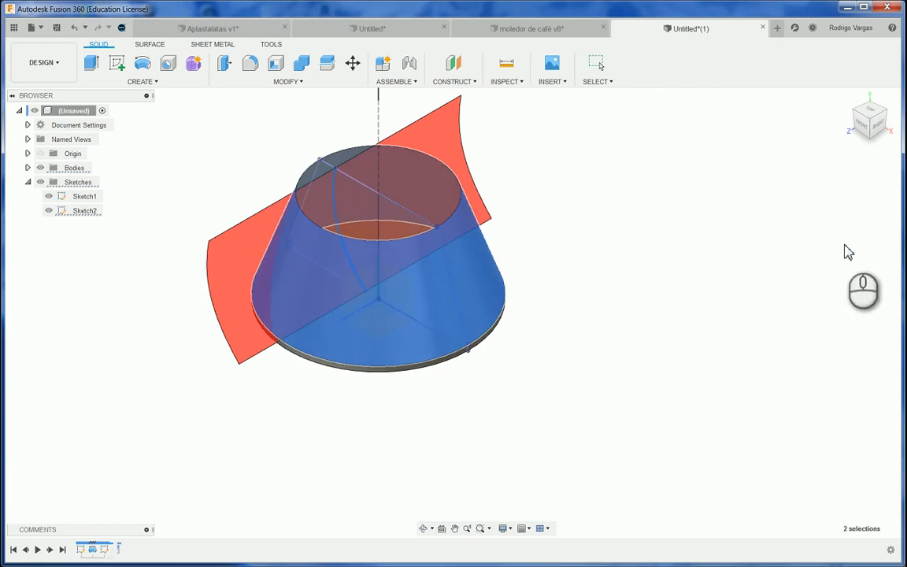
# Create a construction plane offset from the cone's bottom face up to the upper edge of the base rim.
pyautogui.click(864, 123)
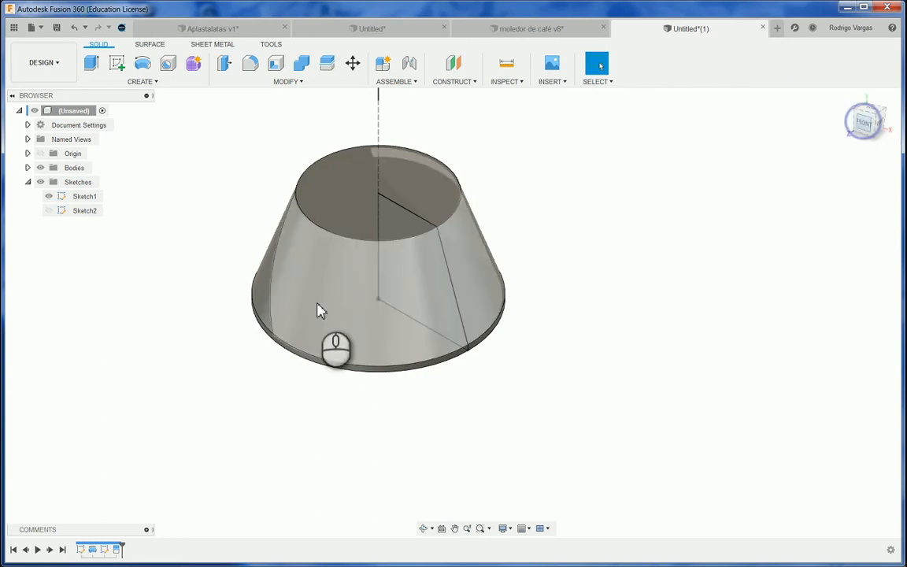
pyautogui.scroll(5, 309, 348)
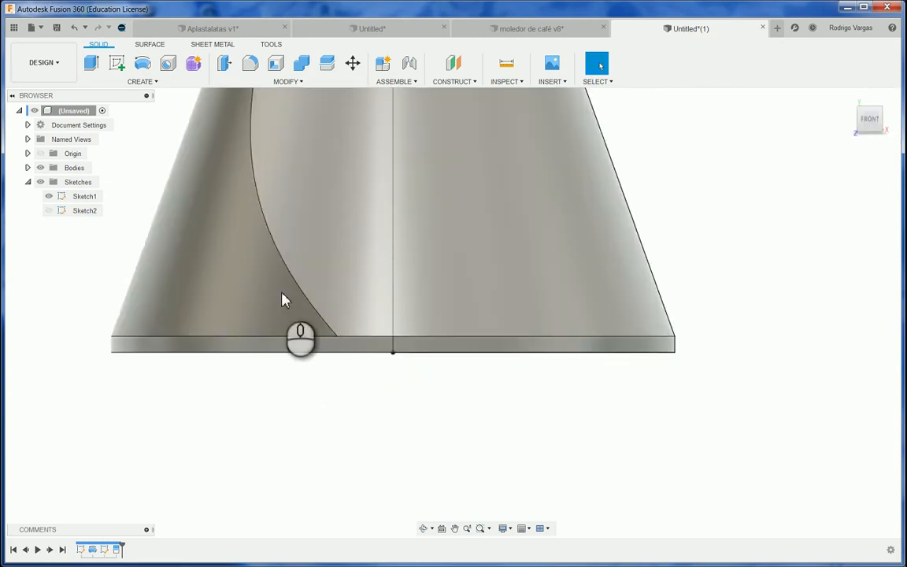
pyautogui.scroll(-3, 312, 301)
pyautogui.scroll(4, 544, 383)
pyautogui.scroll(-3, 527, 389)
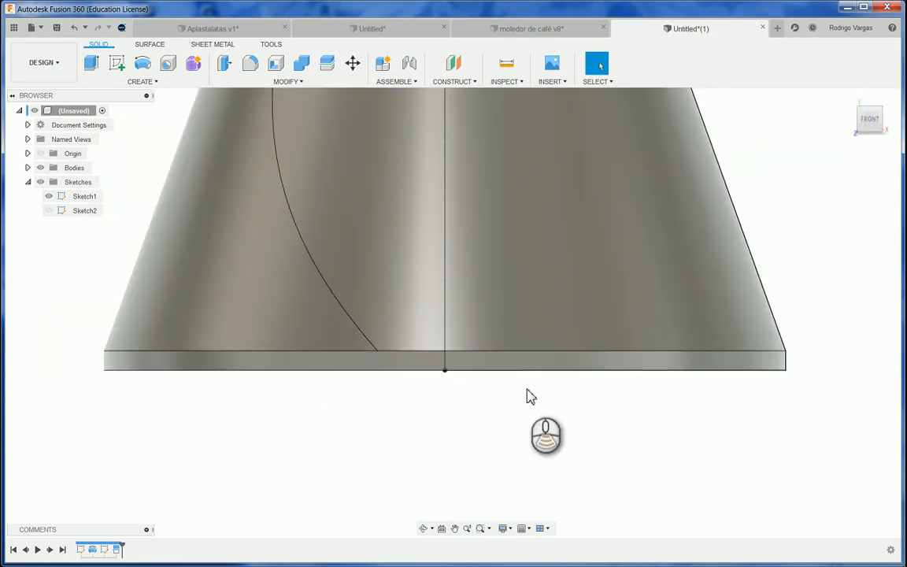
pyautogui.moveTo(881, 113); pyautogui.dragTo(872, 85)
pyautogui.click(777, 176)
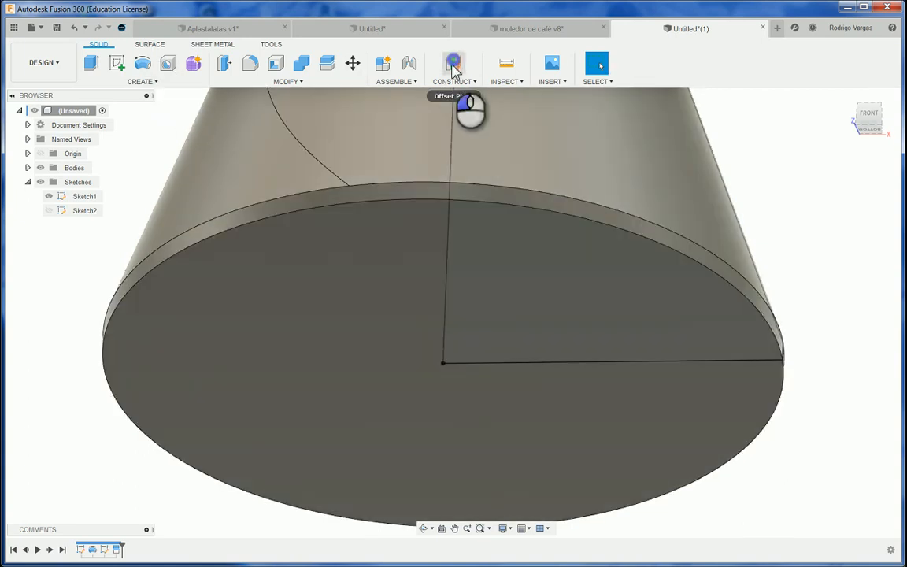
pyautogui.click(454, 69)
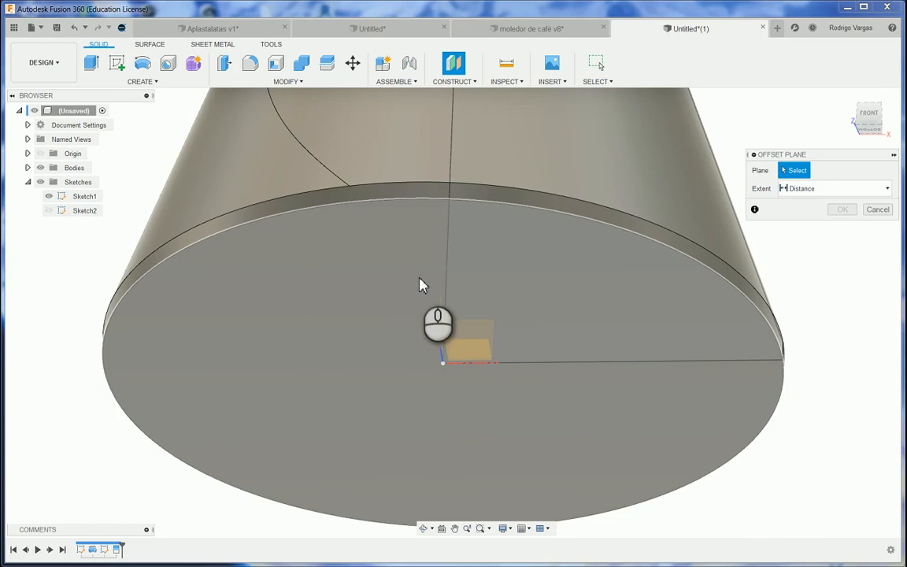
pyautogui.click(373, 241)
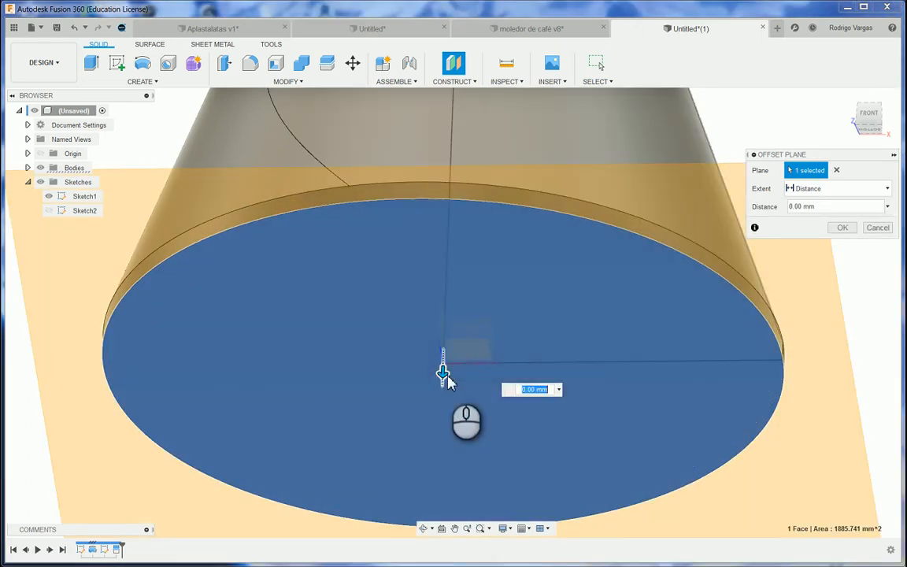
pyautogui.moveTo(443, 370); pyautogui.dragTo(455, 321)
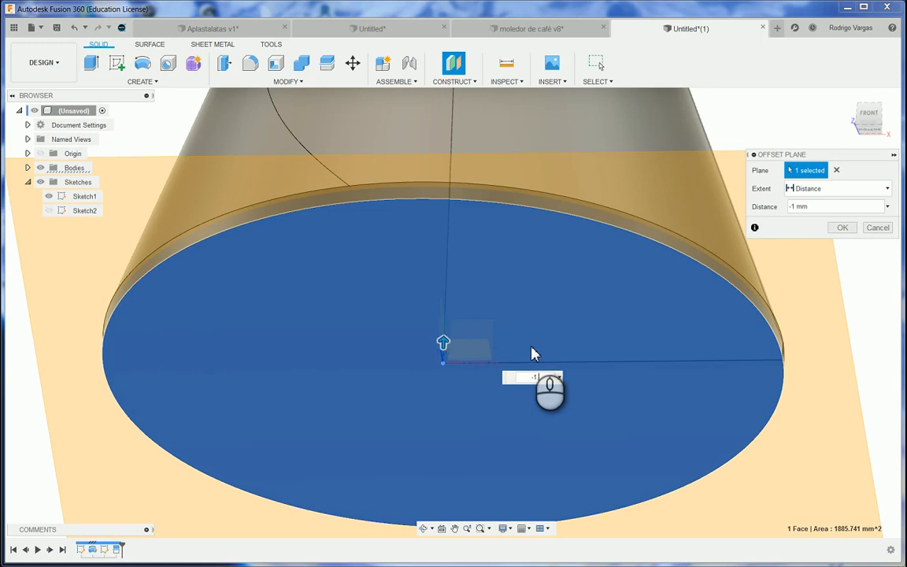
pyautogui.press('Return')
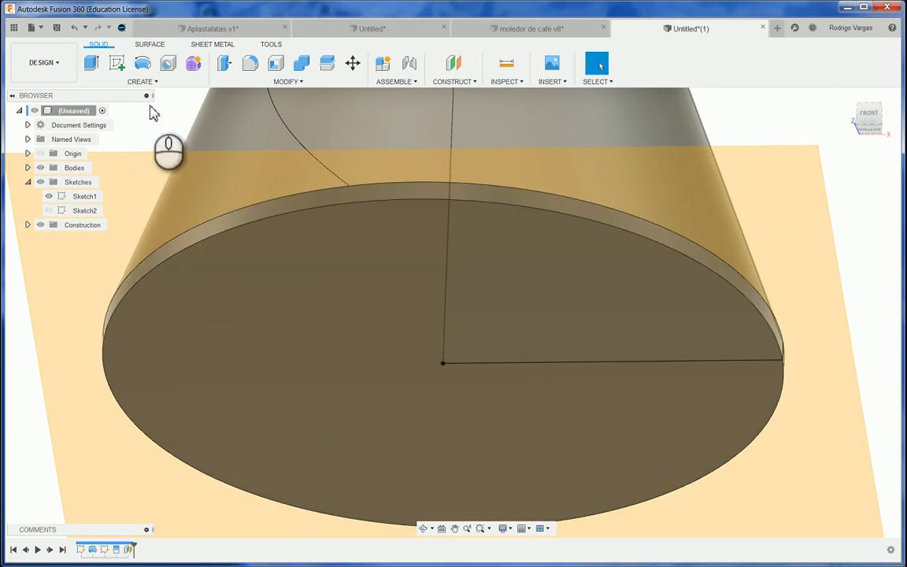
# Start a new sketch on the offset construction plane and view the cone from below at an angle.
pyautogui.click(116, 63)
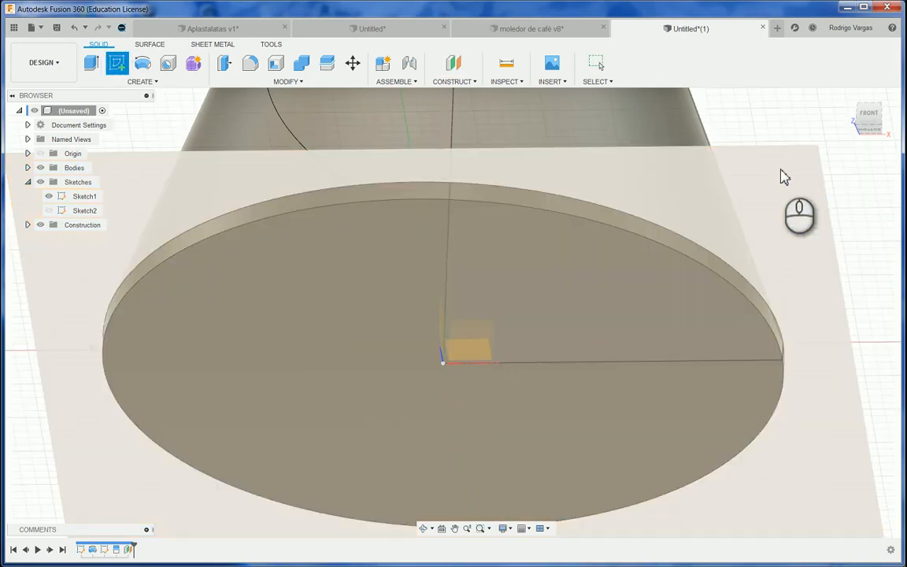
pyautogui.click(713, 166)
pyautogui.scroll(3, 556, 292)
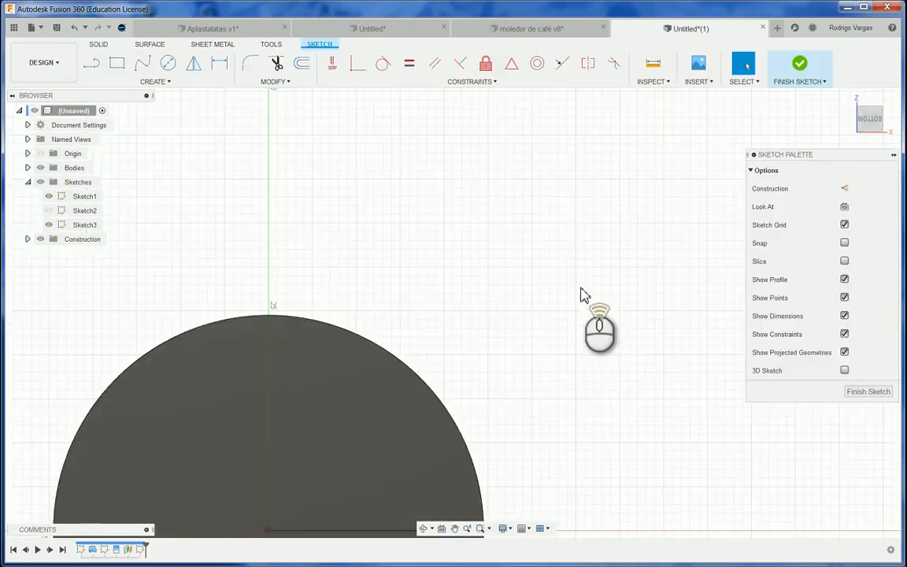
pyautogui.click(886, 114)
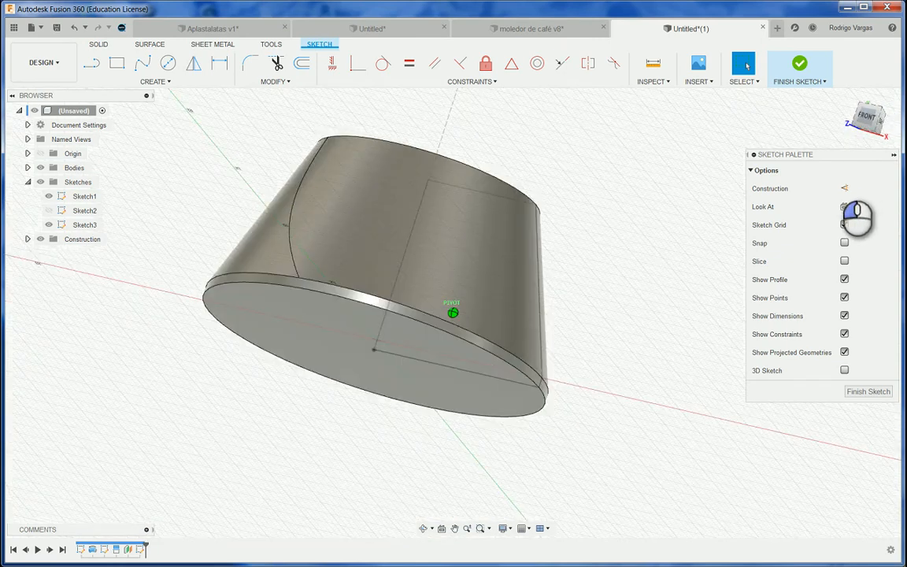
# Project the split curve's lower end vertex on the rim into the sketch, using the individual-entity selection filter.
pyautogui.press('p')
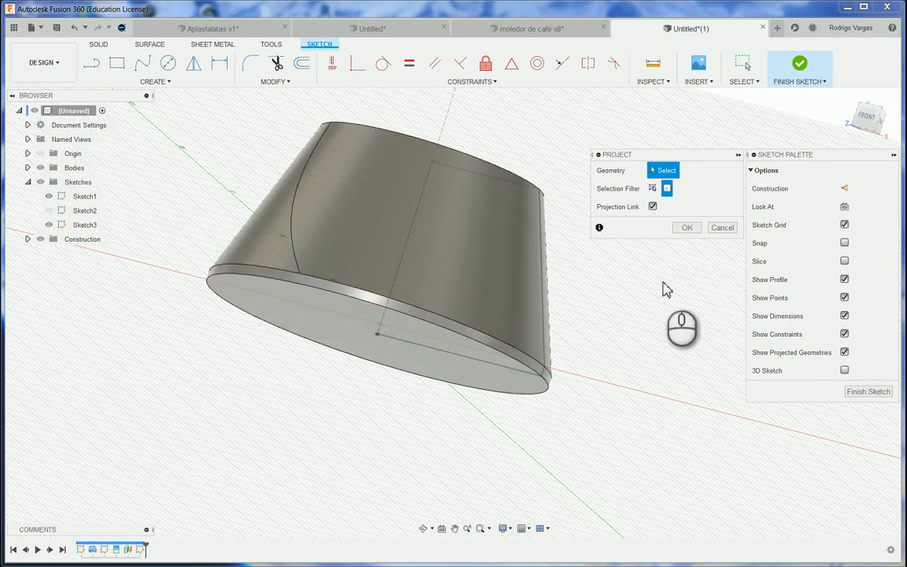
pyautogui.scroll(5, 292, 285)
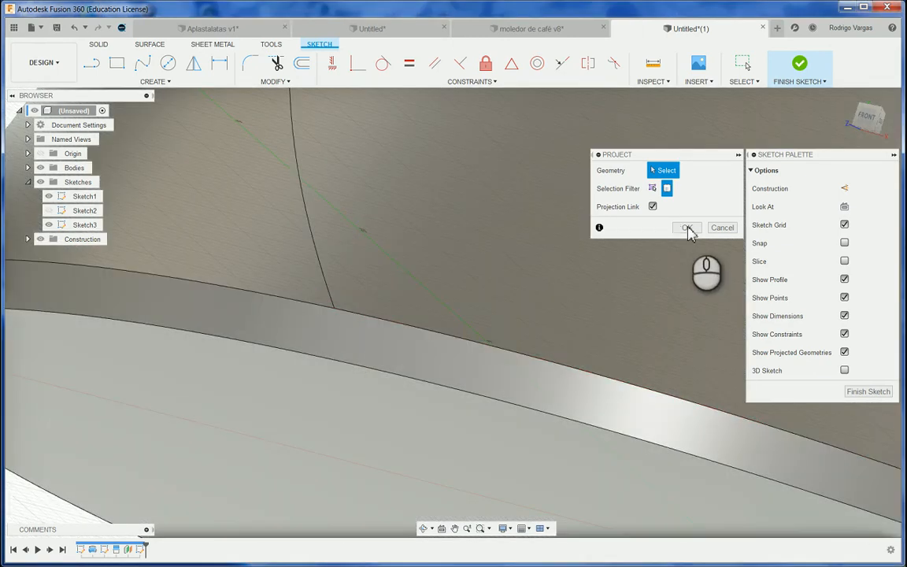
pyautogui.click(652, 188)
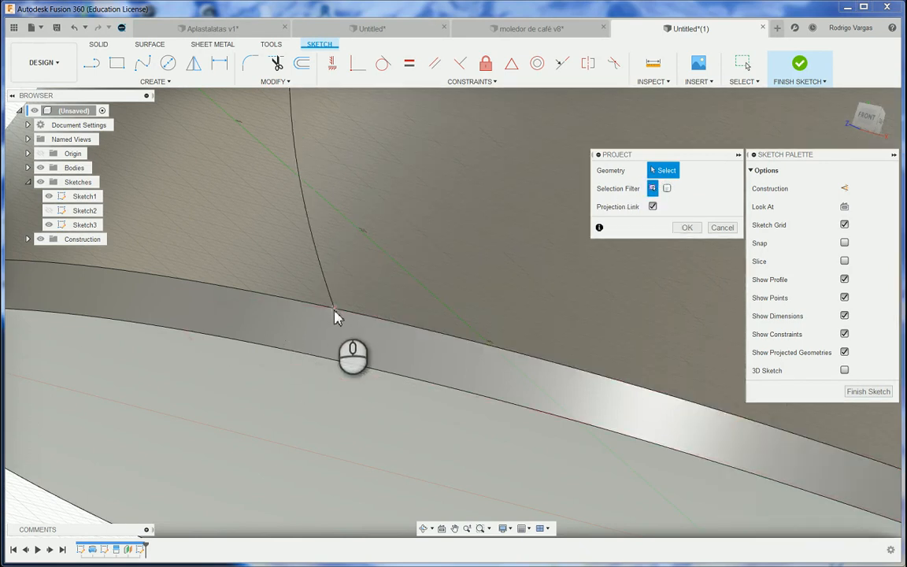
pyautogui.click(333, 313)
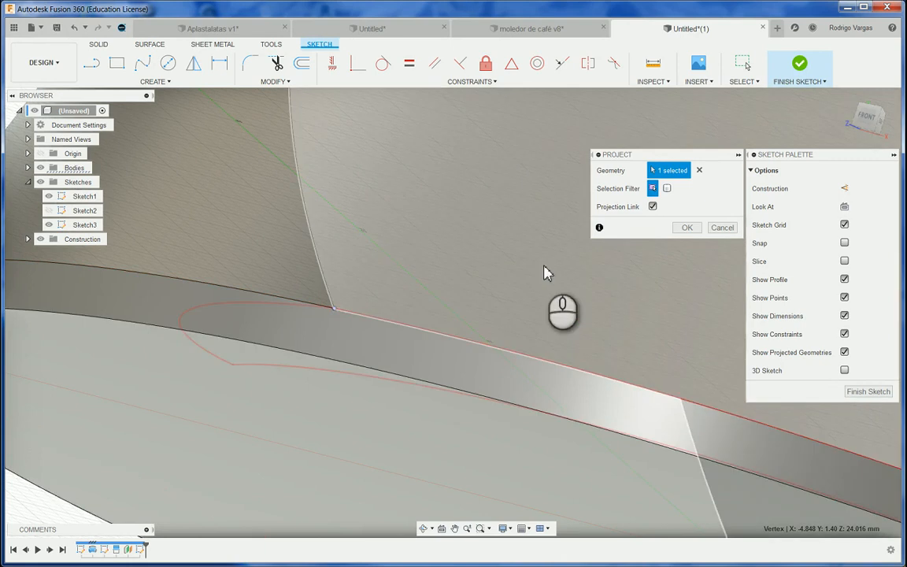
pyautogui.click(690, 230)
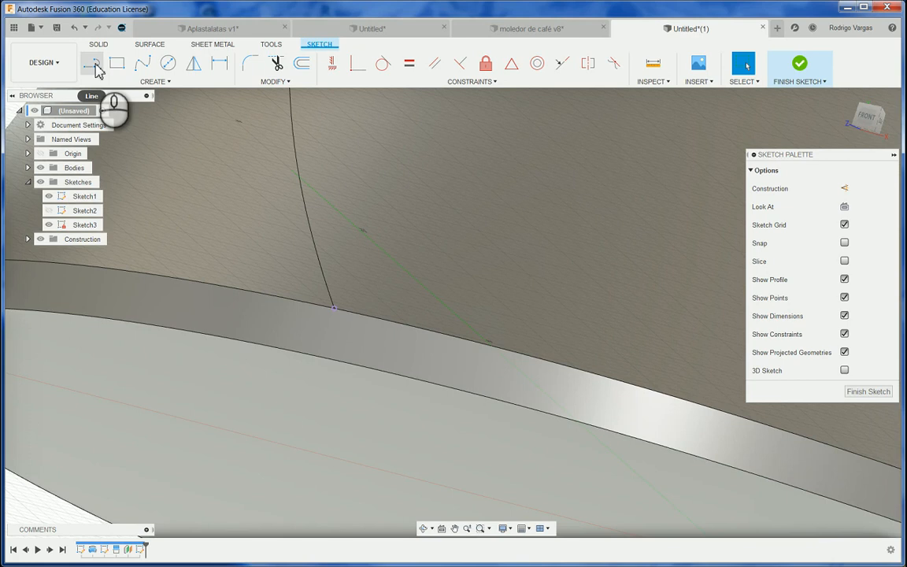
# Draw two connected lines forming a narrow V that starts at the projected vertex and ends near the rim edge.
pyautogui.click(92, 66)
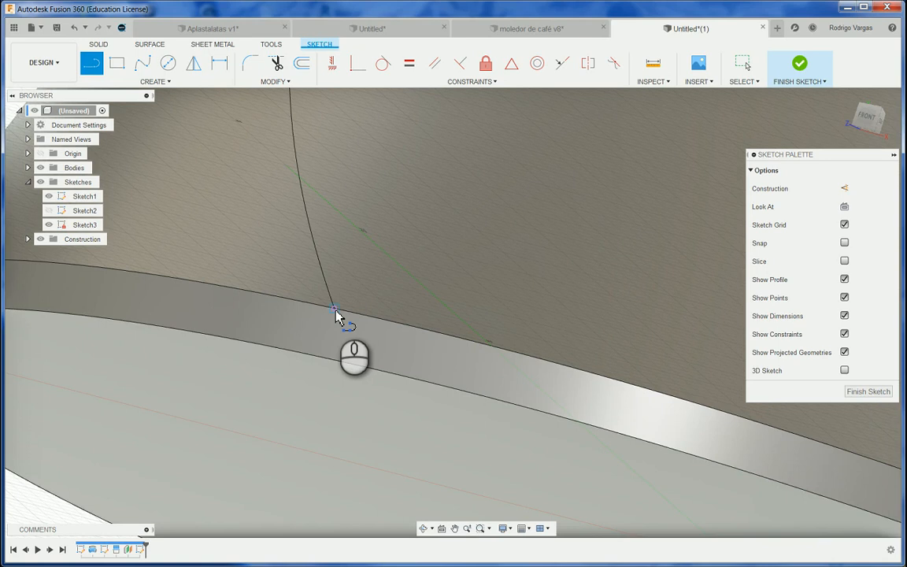
pyautogui.click(335, 310)
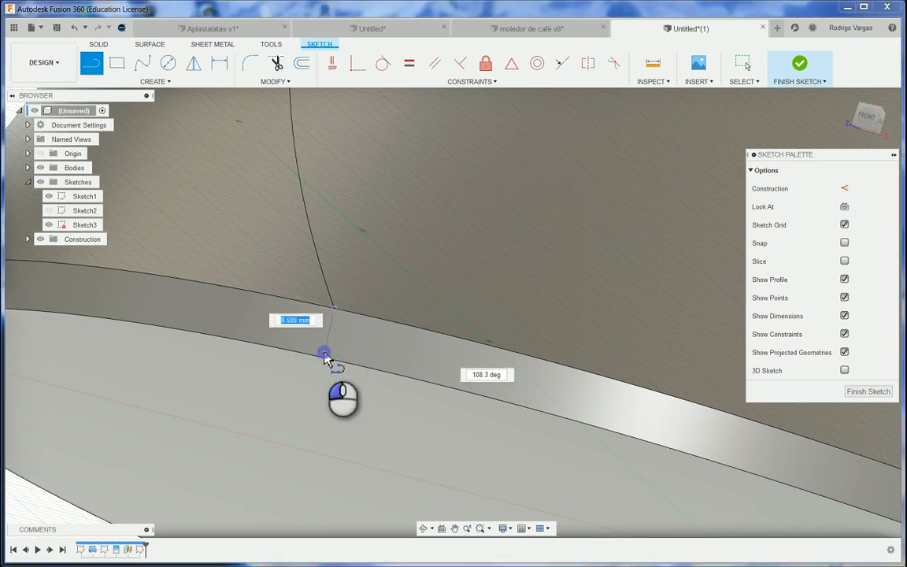
pyautogui.click(282, 300)
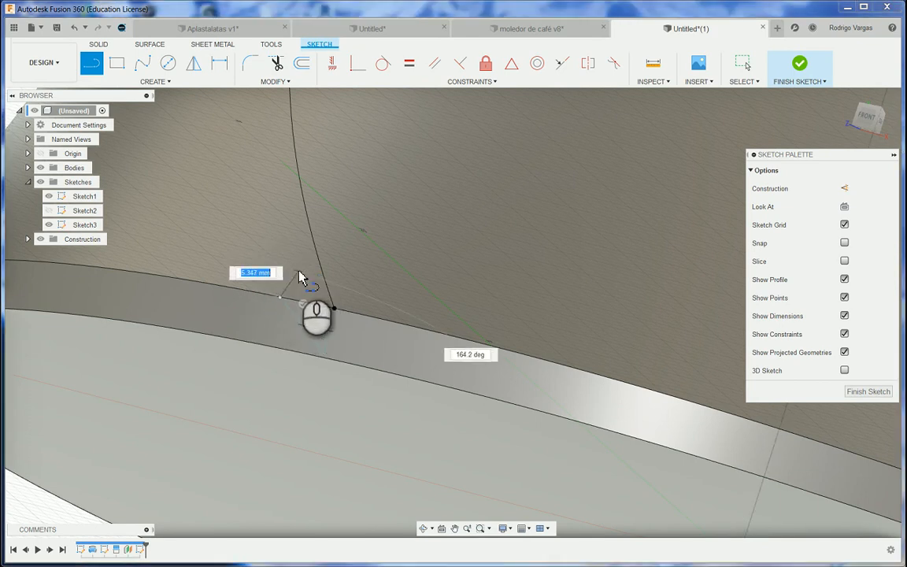
# Close the tooth profile with a center-point arc bulging outward between the open ends of the two lines.
pyautogui.click(168, 82)
pyautogui.moveTo(156, 131)
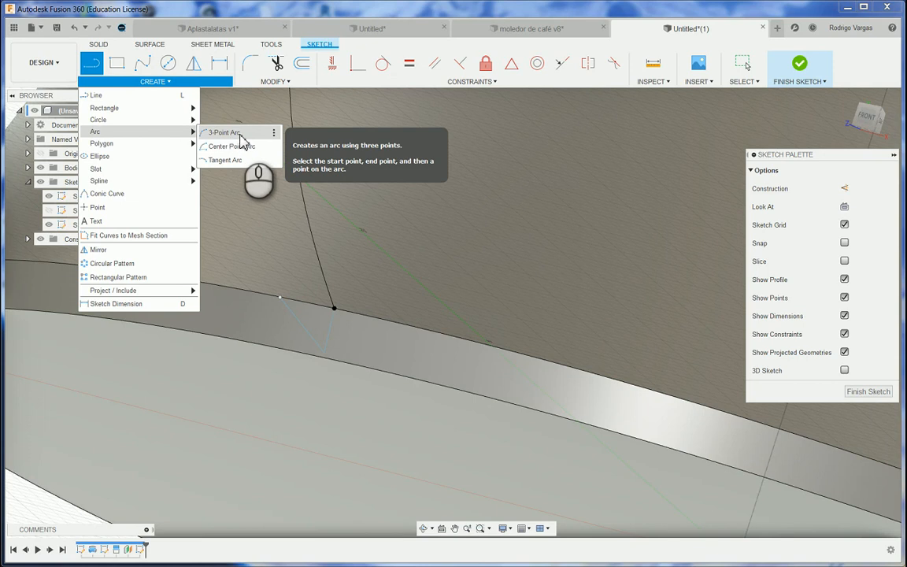
pyautogui.click(241, 138)
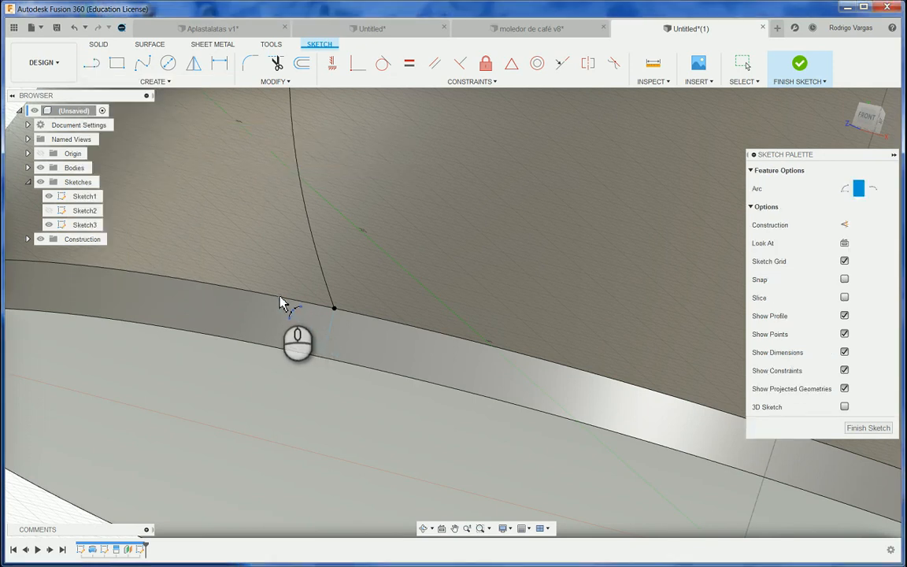
pyautogui.click(281, 298)
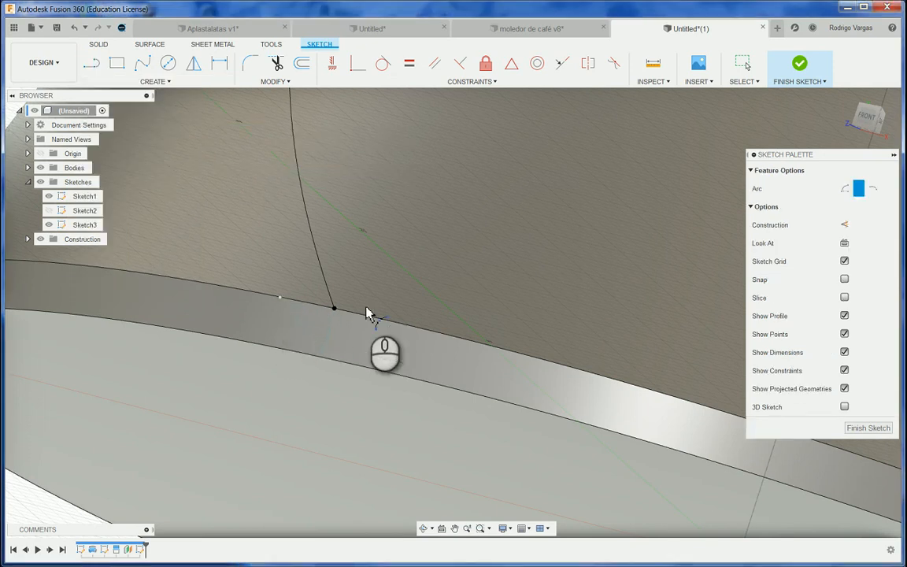
pyautogui.click(334, 310)
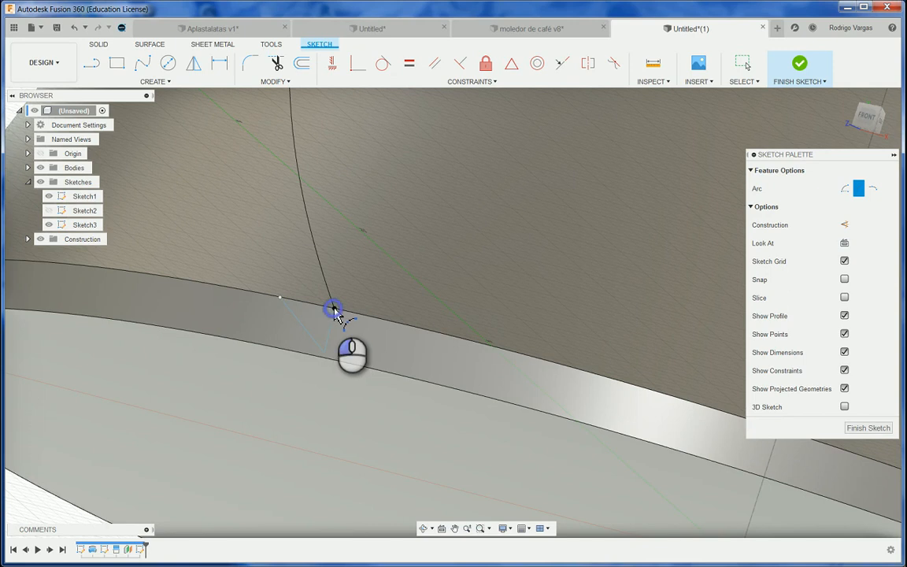
pyautogui.click(281, 300)
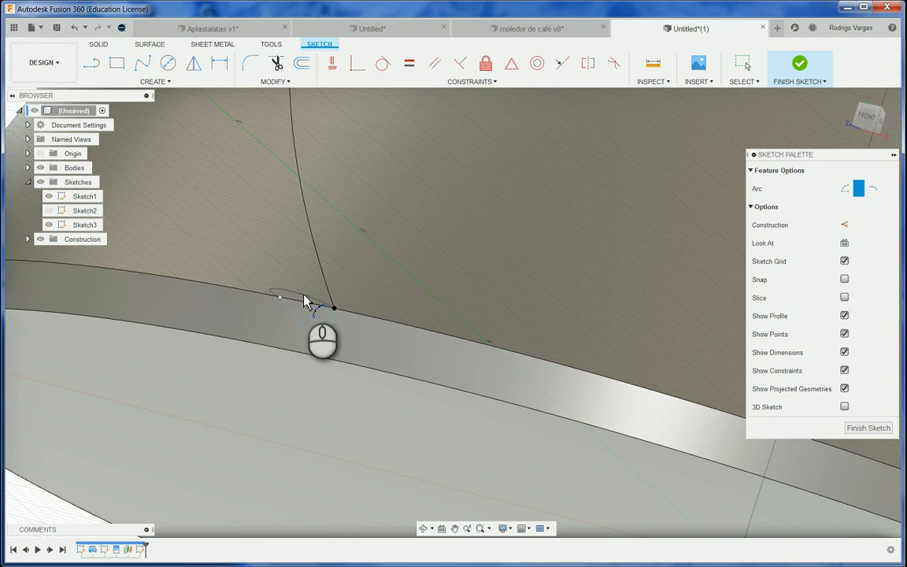
pyautogui.click(304, 300)
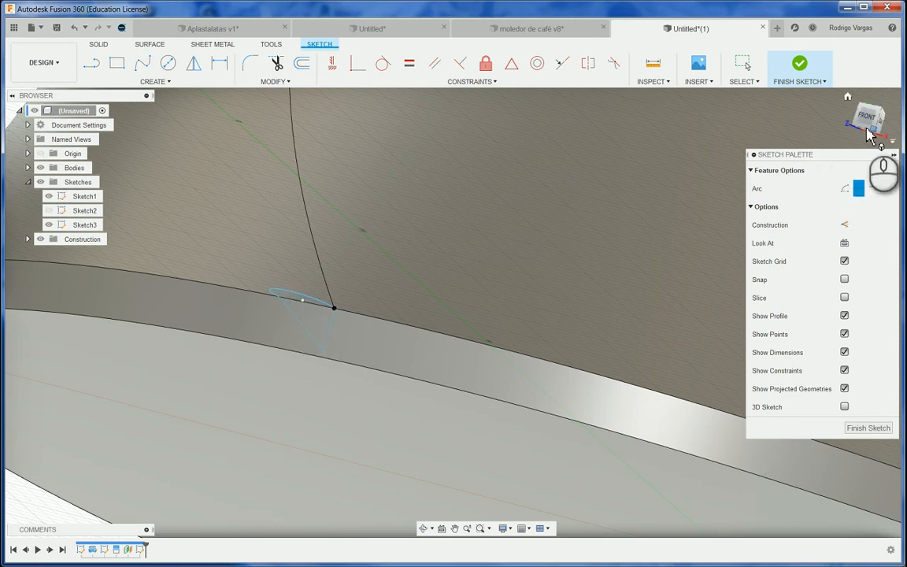
# View the sketch squarely from the bottom and flatten the arc to a radius of about 1.04 mm.
pyautogui.click(870, 133)
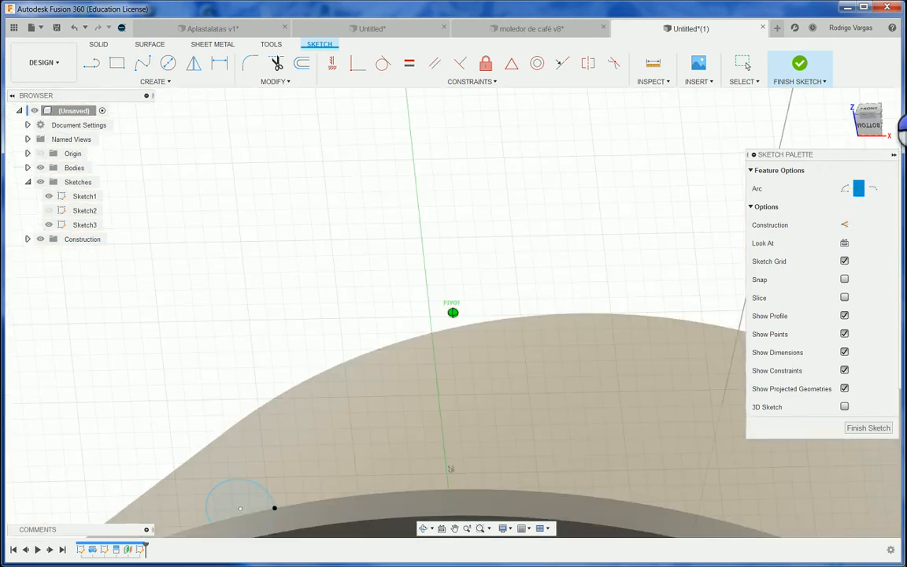
pyautogui.click(871, 131)
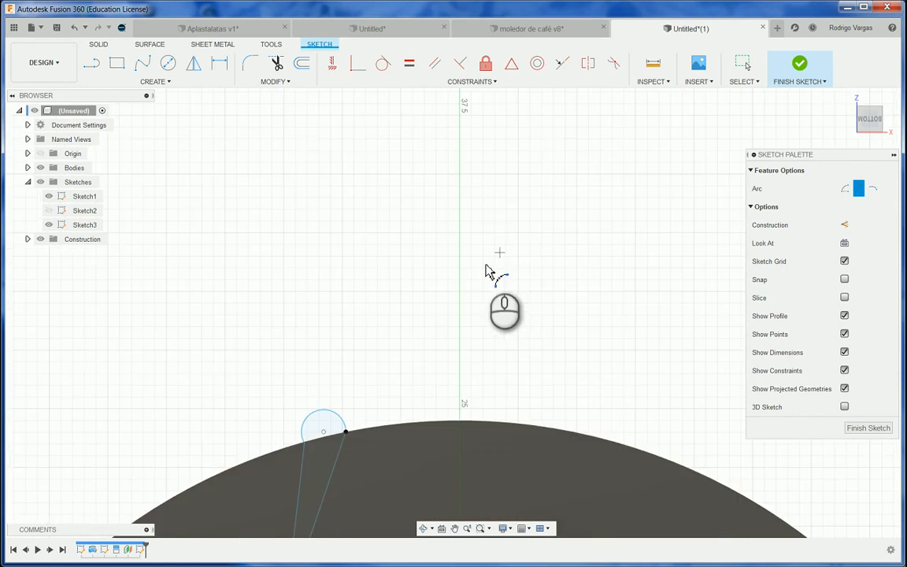
pyautogui.scroll(4, 370, 426)
pyautogui.scroll(-3, 441, 338)
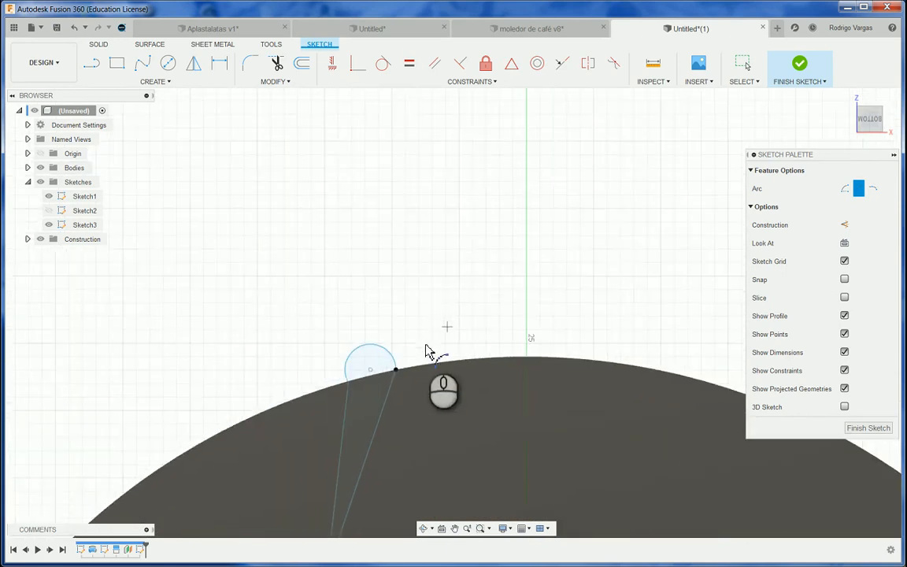
pyautogui.scroll(4, 397, 361)
pyautogui.press('Escape')
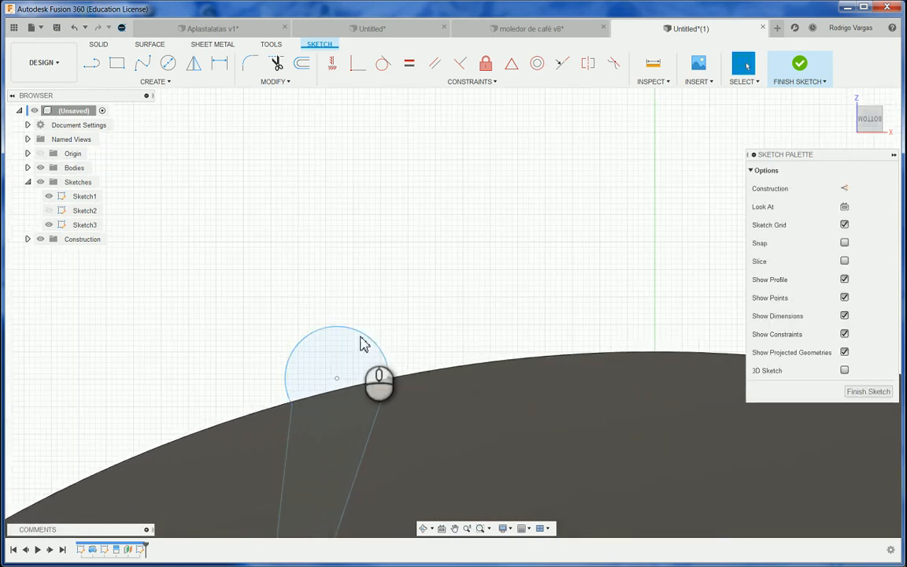
pyautogui.click(355, 352)
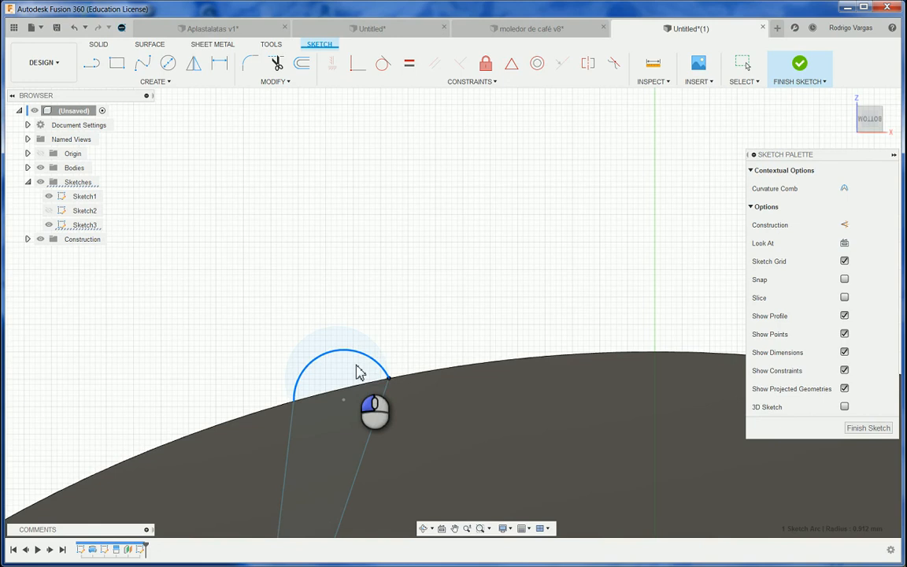
pyautogui.moveTo(358, 373); pyautogui.dragTo(353, 366)
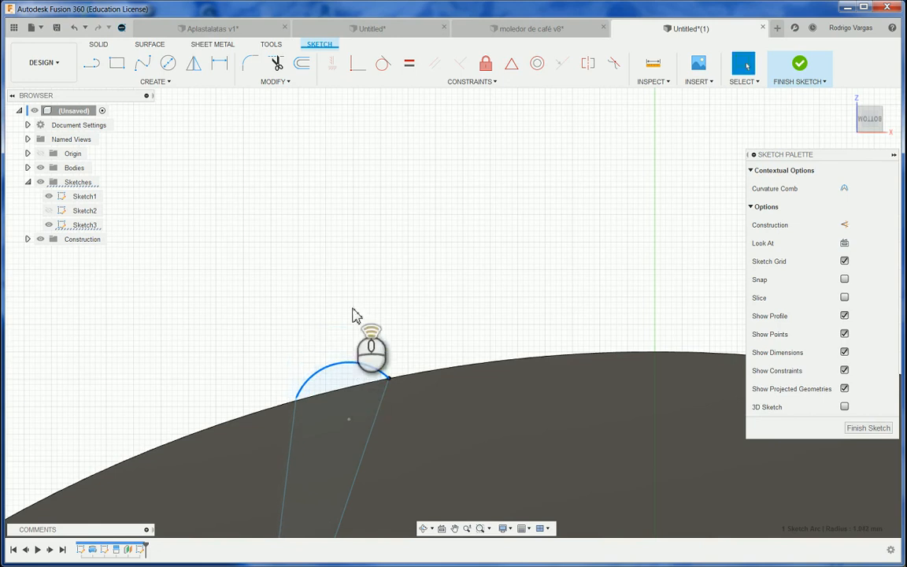
# Move the inner vertex of the V outward toward the rim so the tooth profile becomes a short wedge.
pyautogui.scroll(-5, 330, 397)
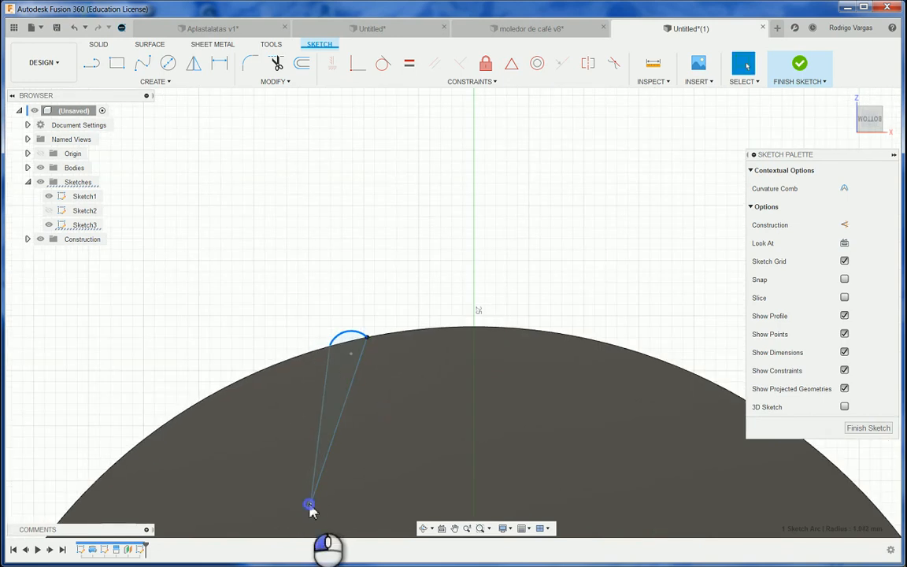
pyautogui.scroll(-1, 308, 506)
pyautogui.moveTo(313, 501); pyautogui.dragTo(360, 394)
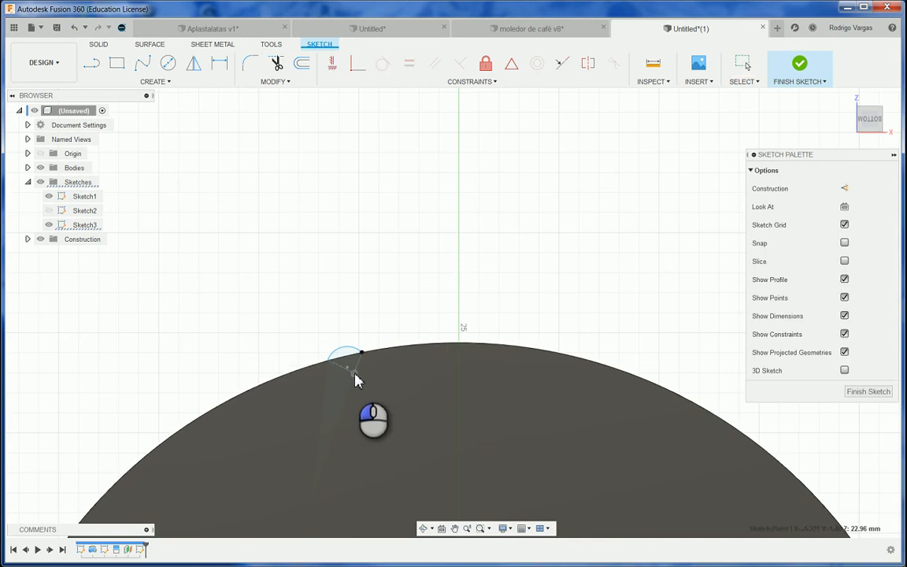
pyautogui.moveTo(353, 380); pyautogui.dragTo(345, 358)
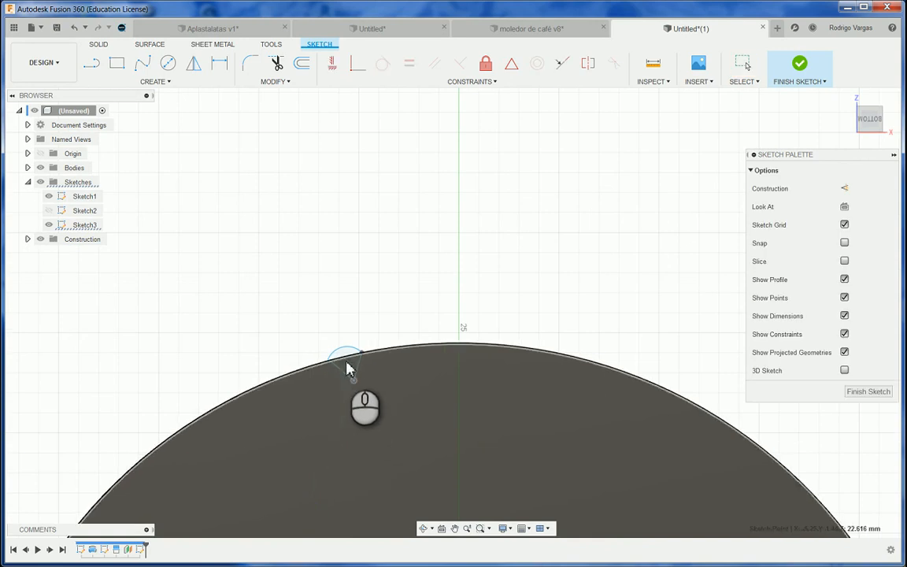
# Add an angular dimension between the two straight sides of the tooth profile, accepting the angle as drawn.
pyautogui.scroll(4, 344, 364)
pyautogui.scroll(2, 316, 364)
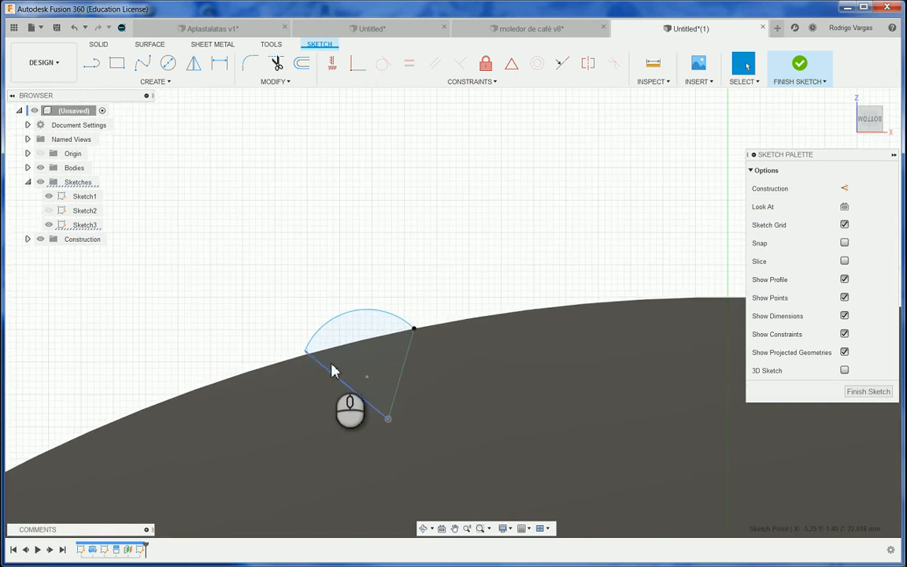
pyautogui.press('d')
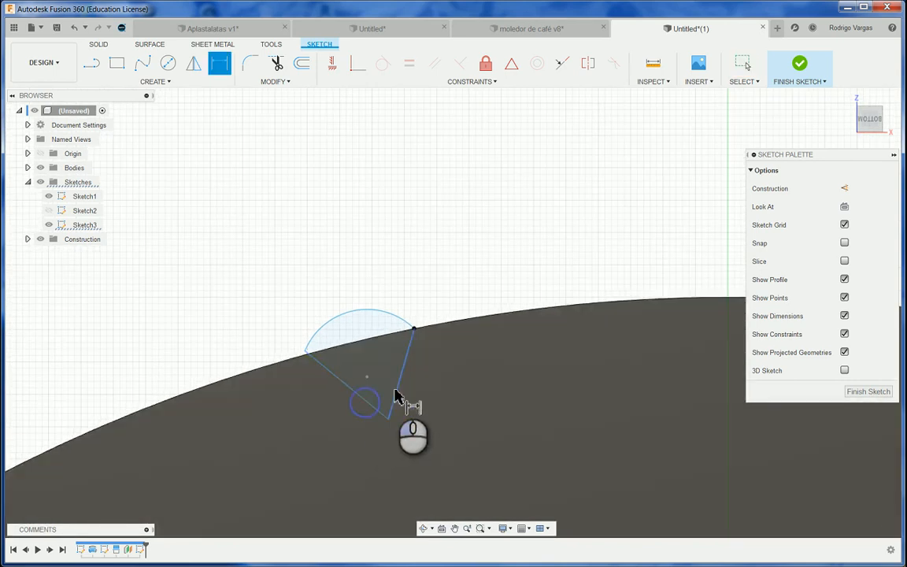
pyautogui.click(385, 384)
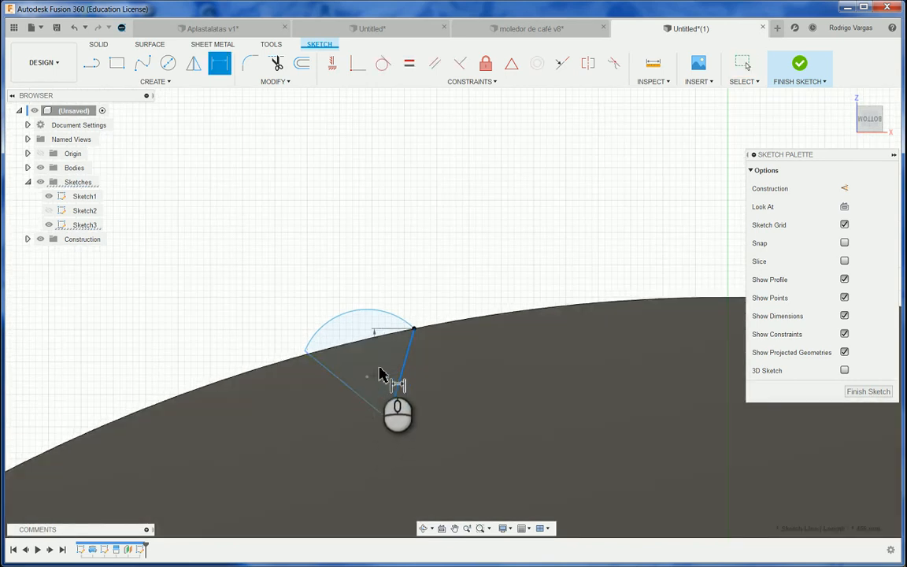
pyautogui.click(353, 387)
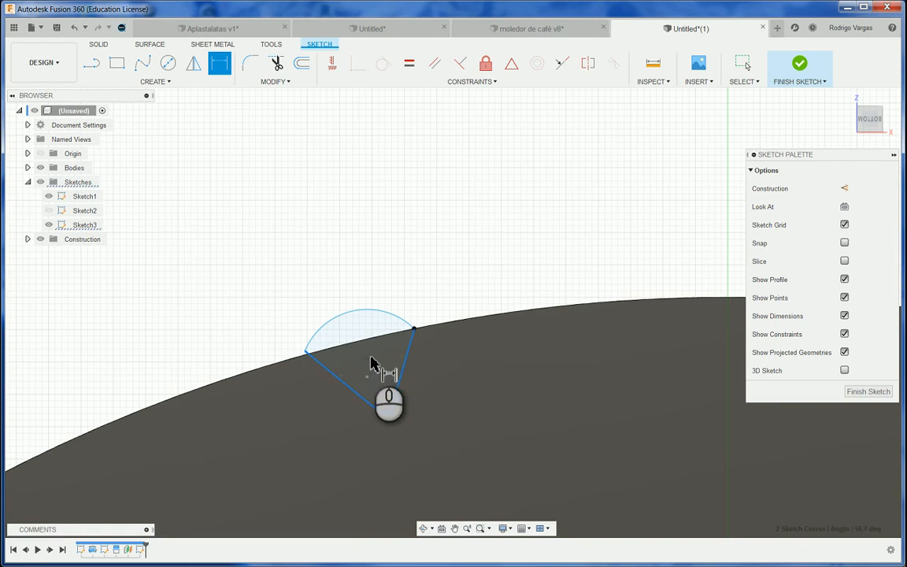
pyautogui.click(370, 358)
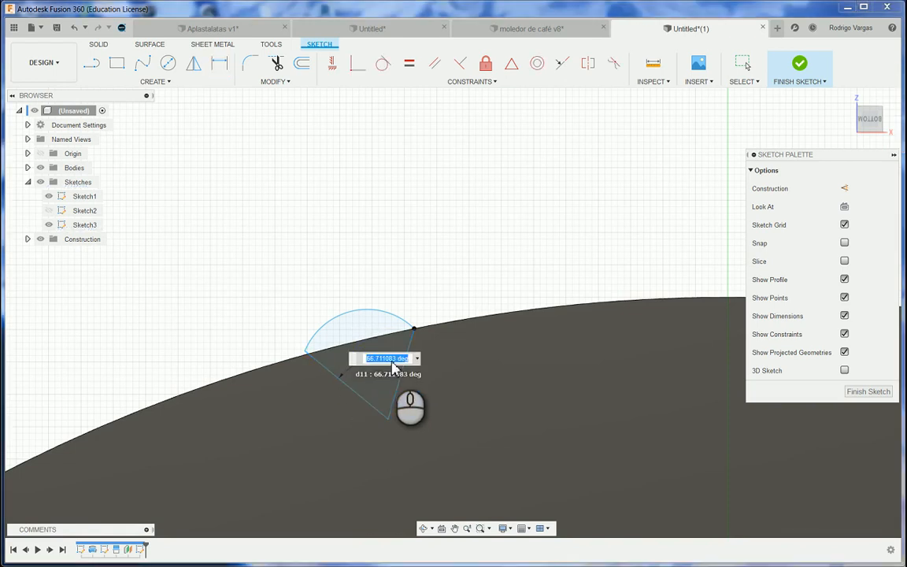
pyautogui.press('Return')
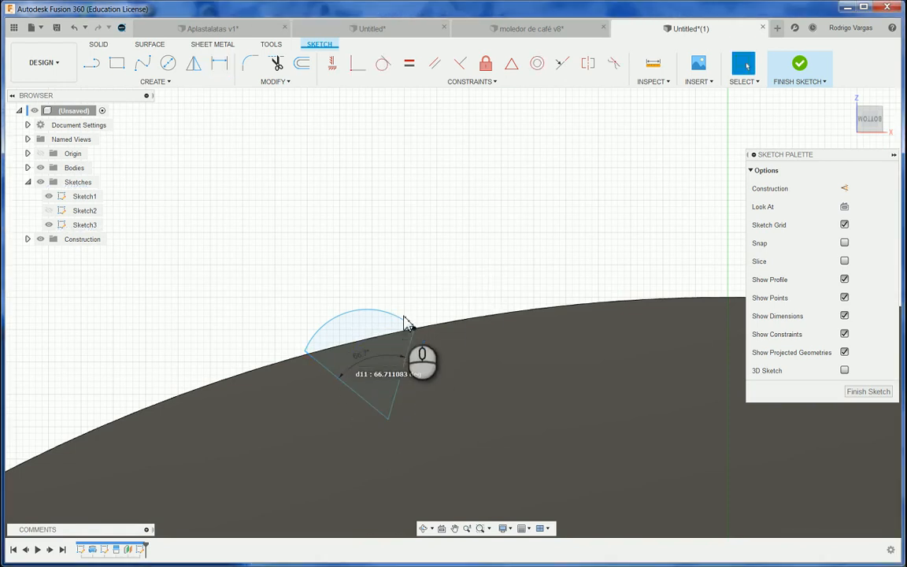
pyautogui.press('Escape')
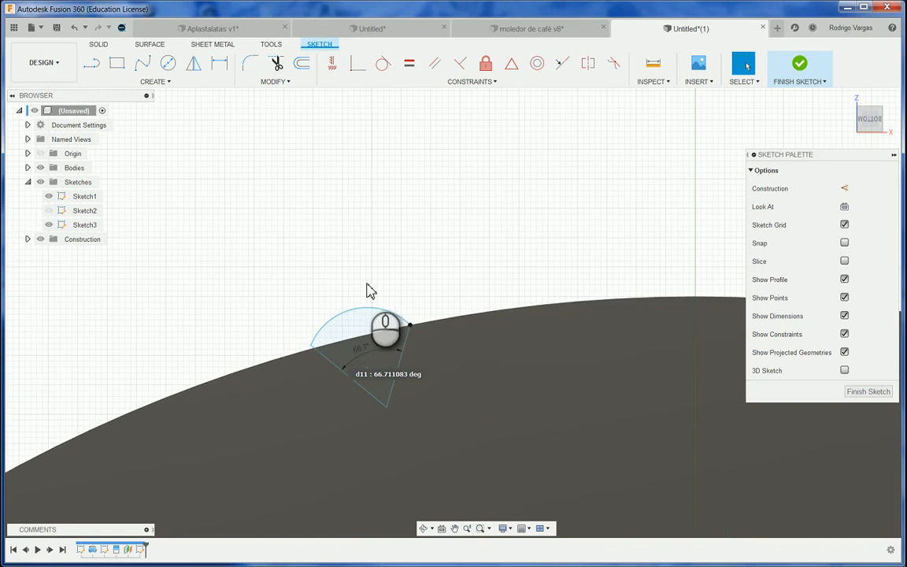
# Reposition the arc's free endpoint, where it joins the line, slightly outside the rim edge.
pyautogui.scroll(-1, 309, 352)
pyautogui.scroll(1, 311, 352)
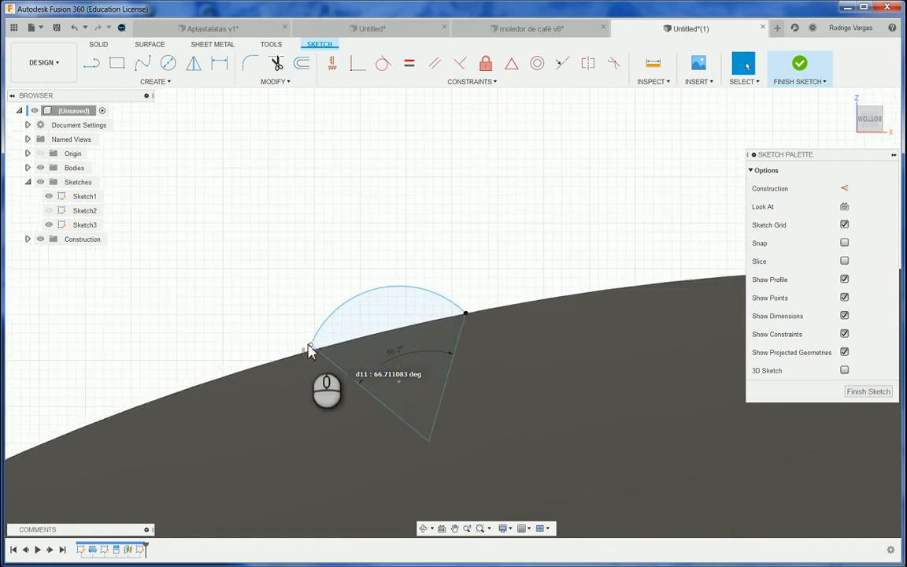
pyautogui.moveTo(312, 346); pyautogui.dragTo(319, 351)
pyautogui.scroll(3, 319, 363)
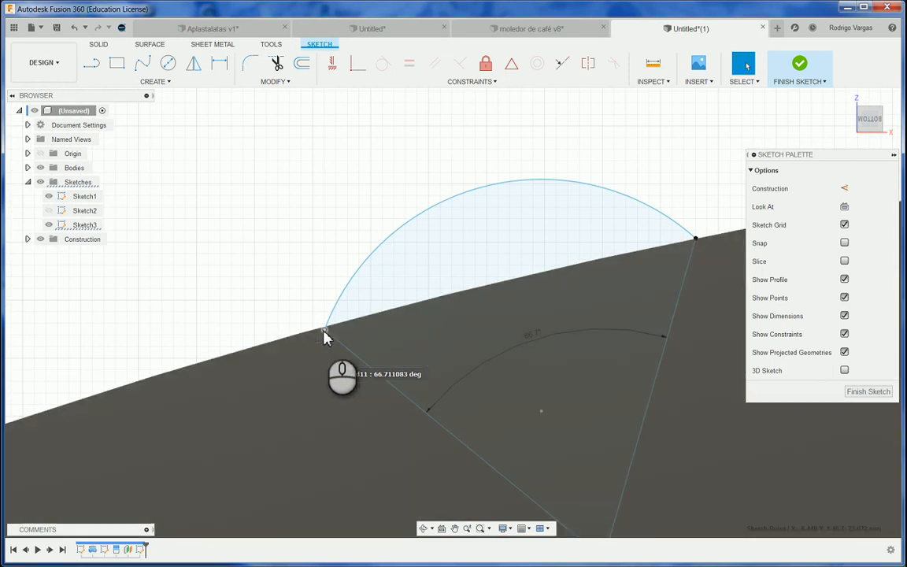
pyautogui.click(312, 316)
pyautogui.moveTo(312, 316); pyautogui.dragTo(308, 310)
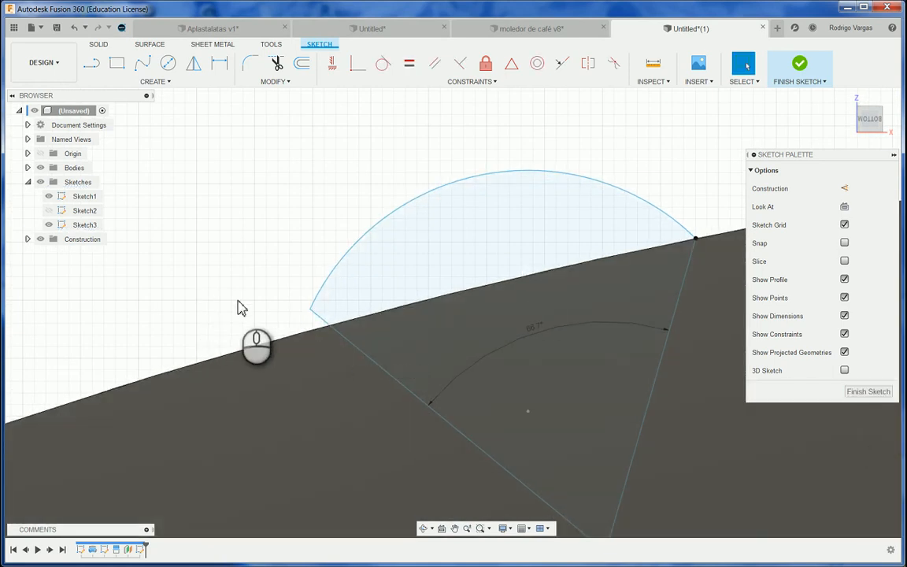
# Project the cone's bottom face into the sketch with the projection link enabled.
pyautogui.press('p')
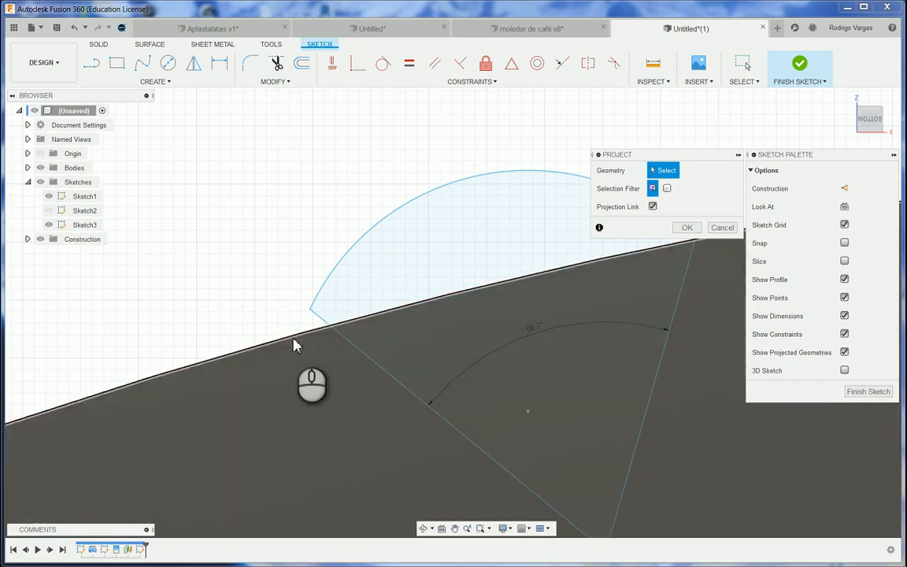
pyautogui.click(295, 342)
pyautogui.click(687, 228)
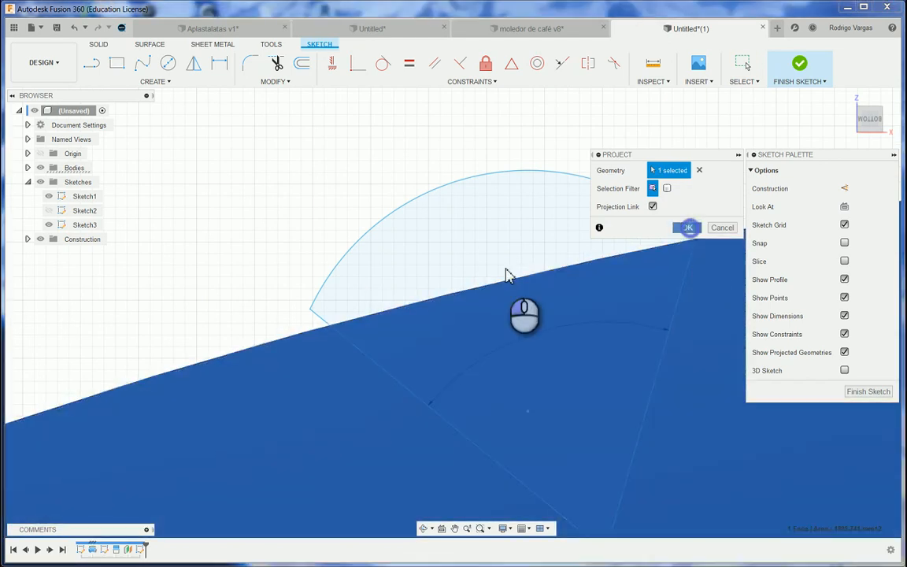
# Apply a Coincident constraint between the arc's free endpoint and the projected rim edge.
pyautogui.scroll(2, 261, 233)
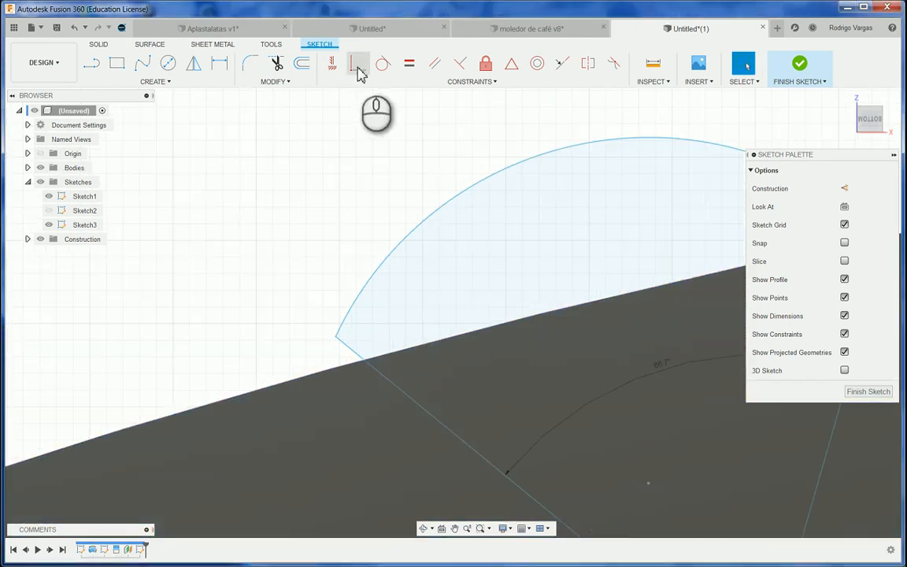
pyautogui.click(357, 67)
pyautogui.click(336, 337)
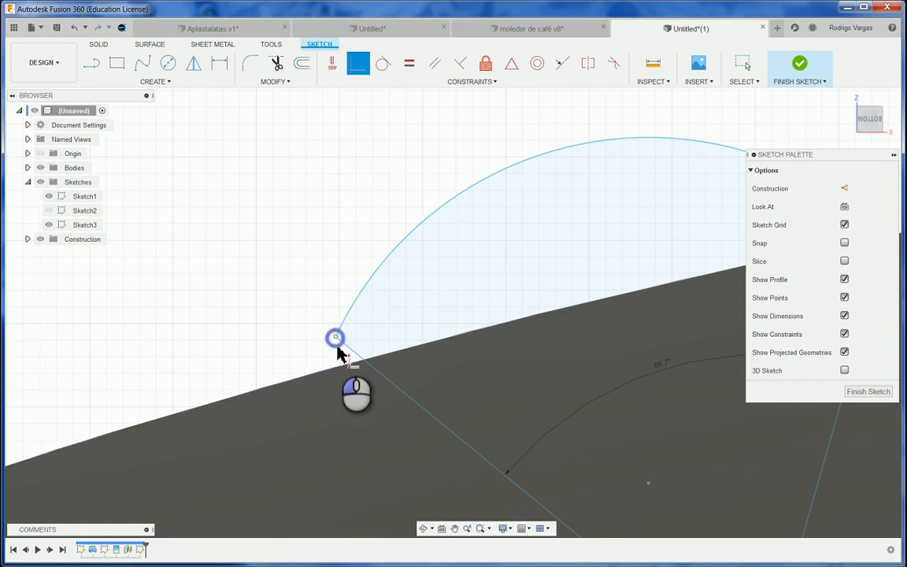
pyautogui.click(352, 373)
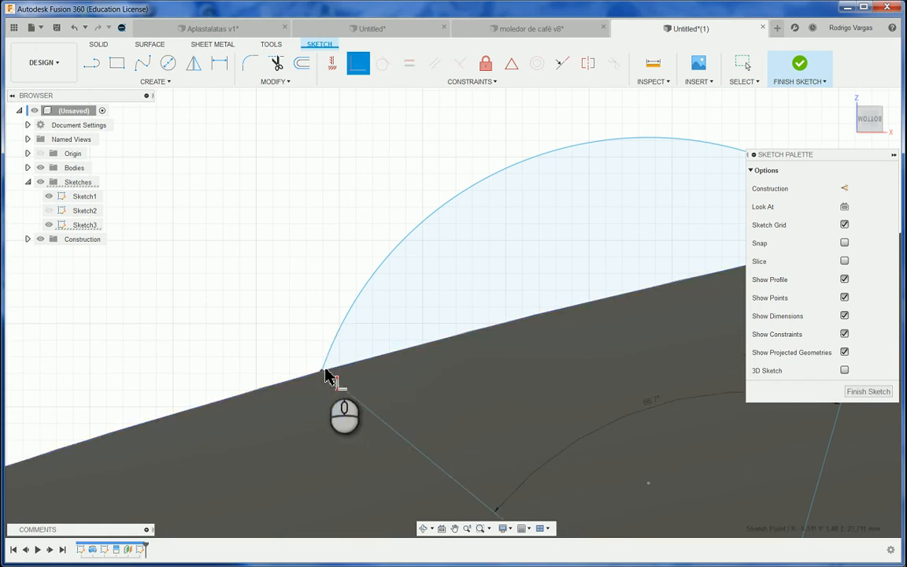
pyautogui.scroll(-5, 244, 361)
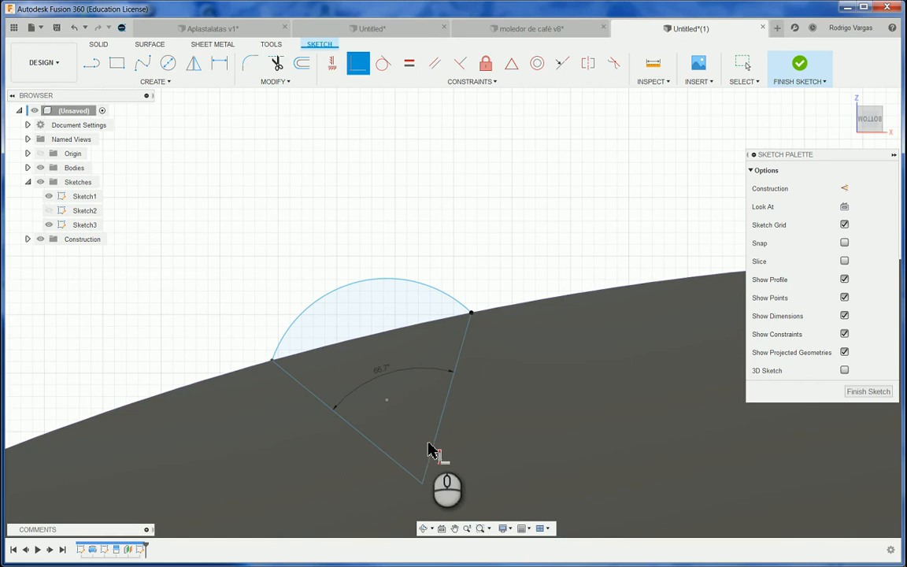
pyautogui.scroll(-8, 344, 361)
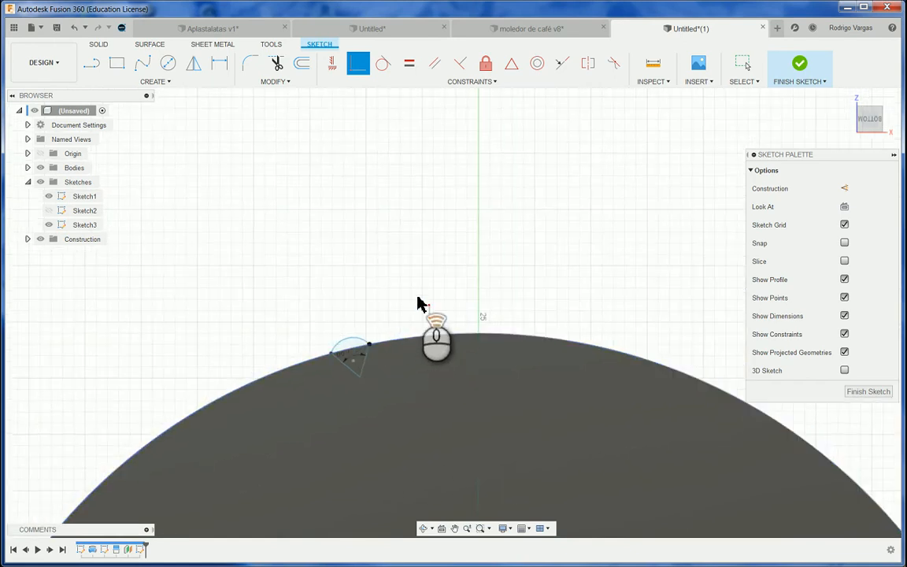
# Finish the tooth profile sketch at the cone's rim.
pyautogui.scroll(3, 412, 362)
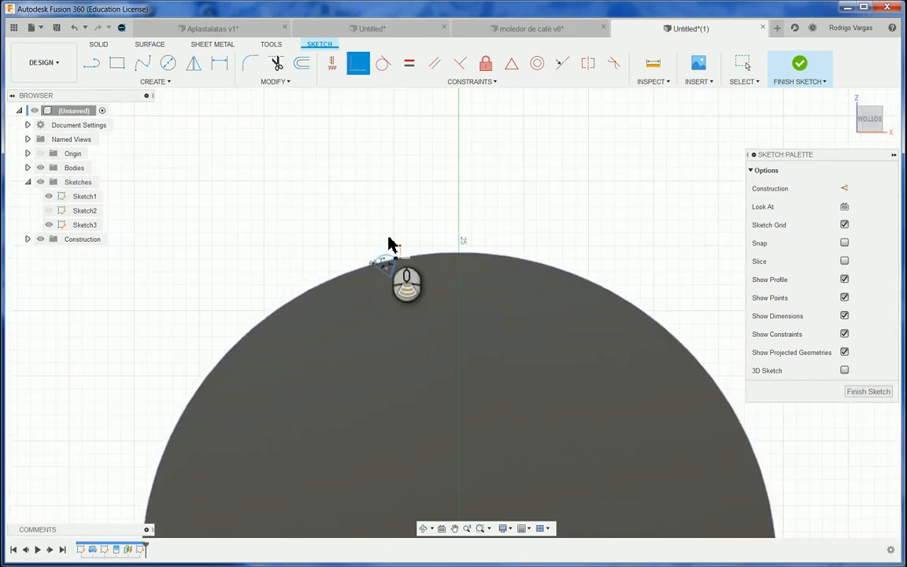
pyautogui.scroll(1, 390, 256)
pyautogui.scroll(-3, 392, 228)
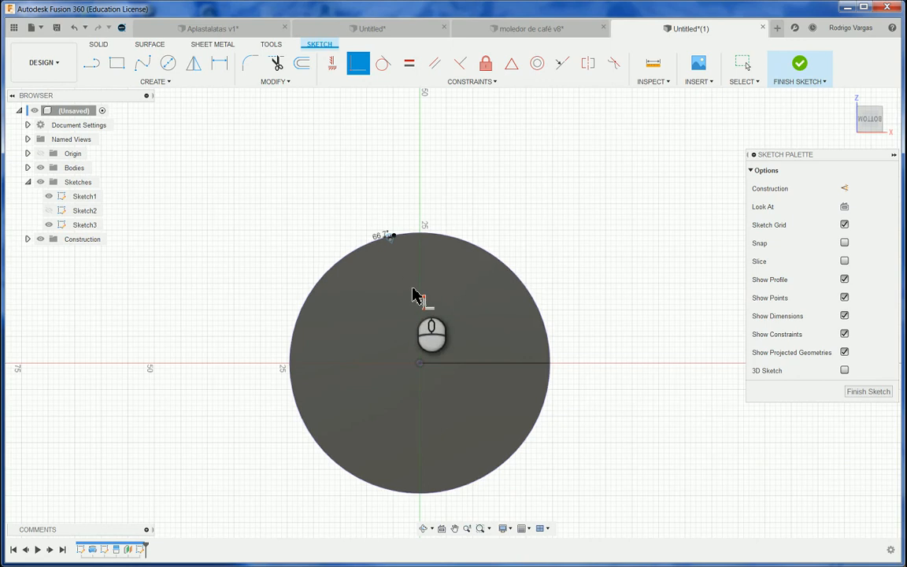
pyautogui.scroll(-1, 558, 246)
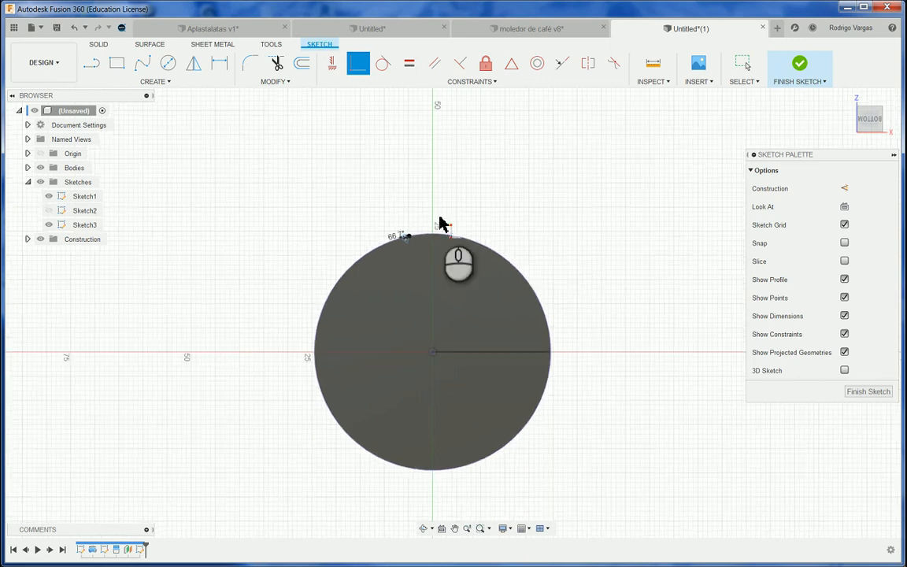
pyautogui.scroll(4, 440, 224)
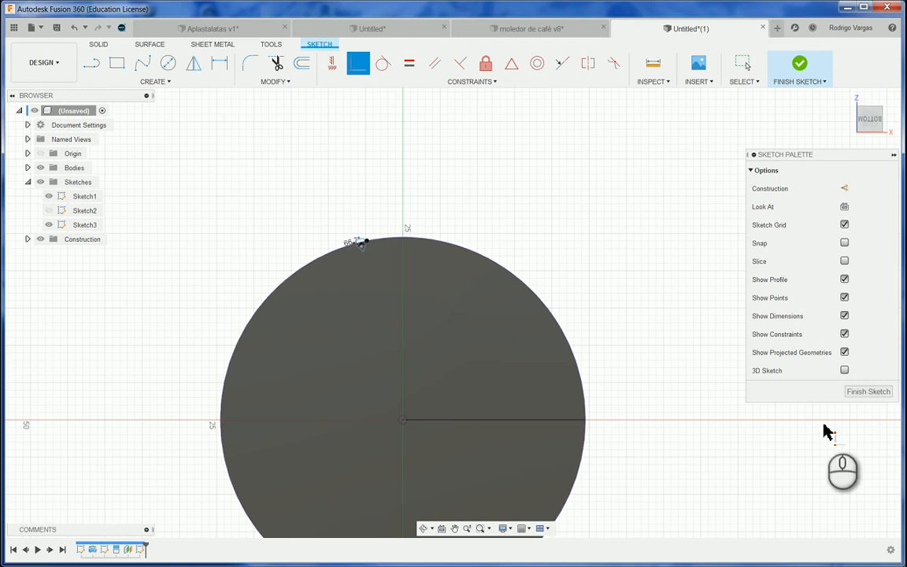
pyautogui.click(810, 79)
pyautogui.scroll(-3, 833, 109)
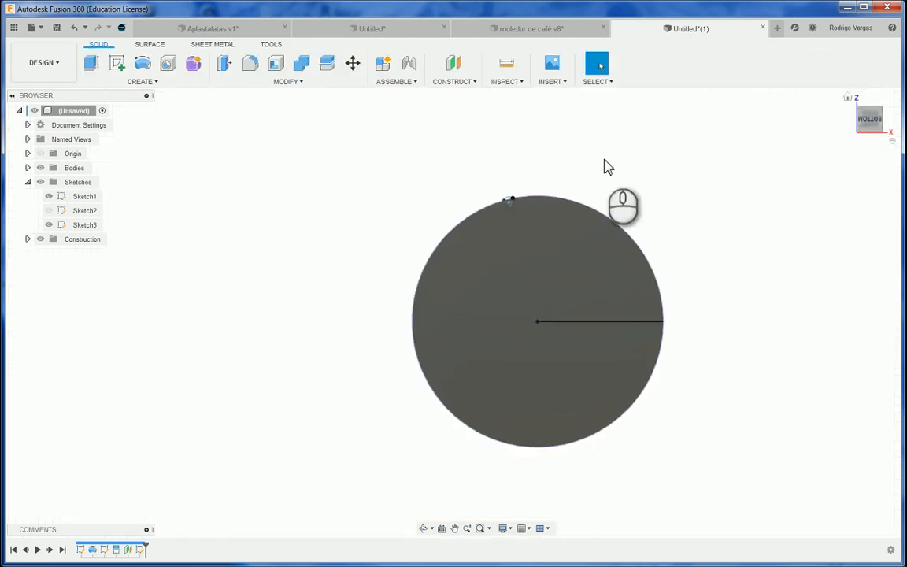
# Sweep both regions of the tooth profile along the curved line on the cone's side as a single-path, perpendicular cut.
pyautogui.click(156, 81)
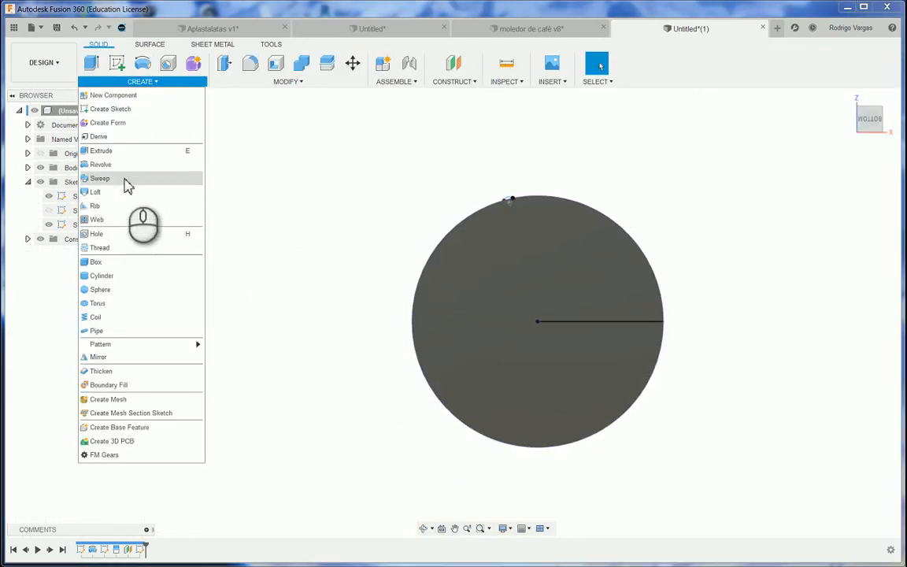
pyautogui.click(689, 171)
pyautogui.scroll(3, 524, 202)
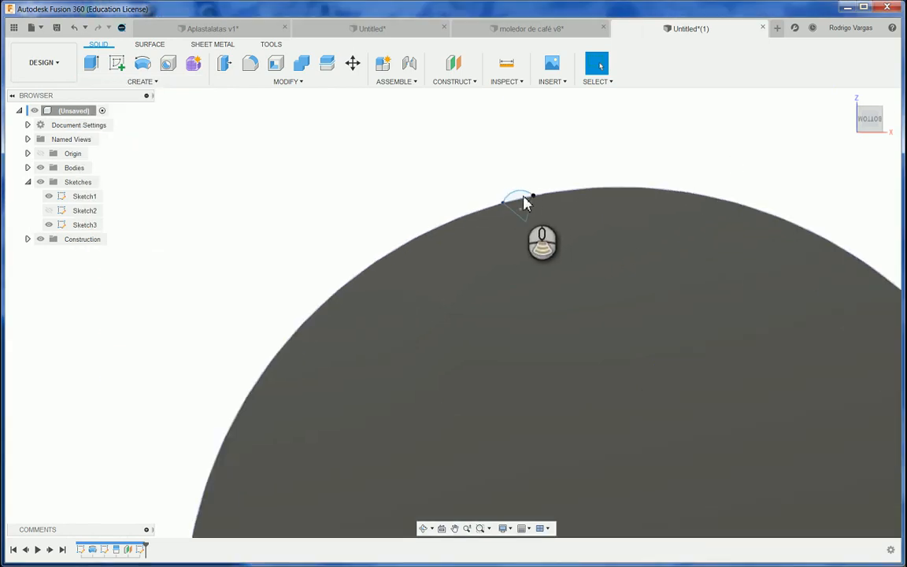
pyautogui.click(142, 83)
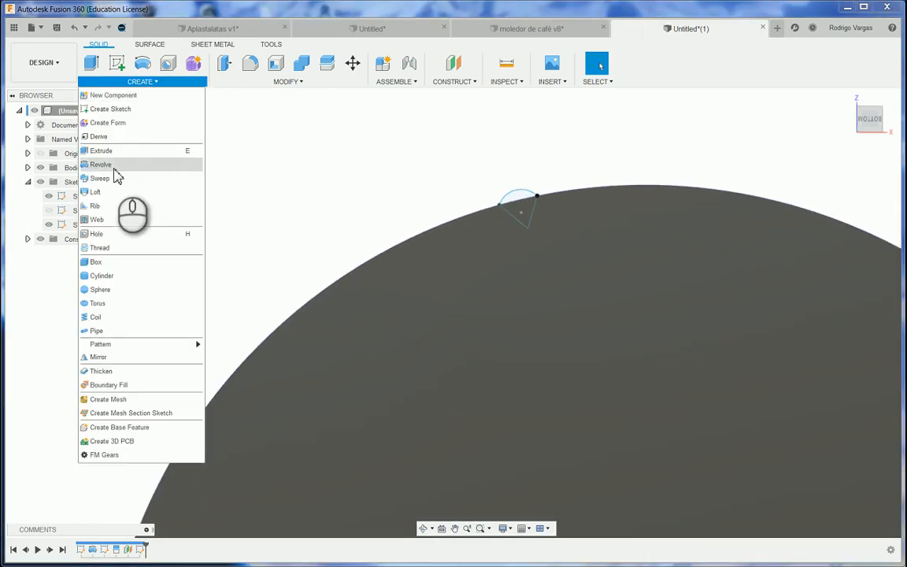
pyautogui.click(110, 178)
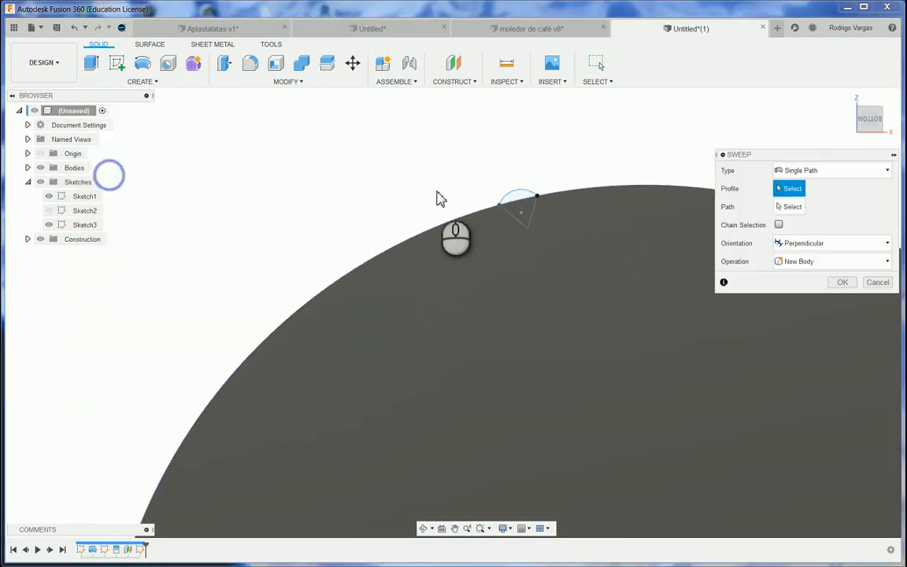
pyautogui.click(526, 206)
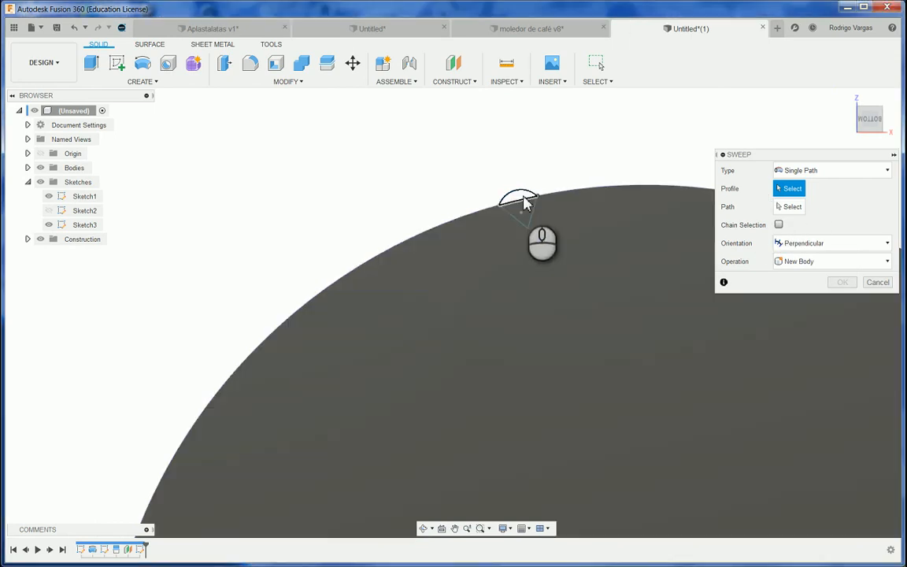
pyautogui.click(523, 198)
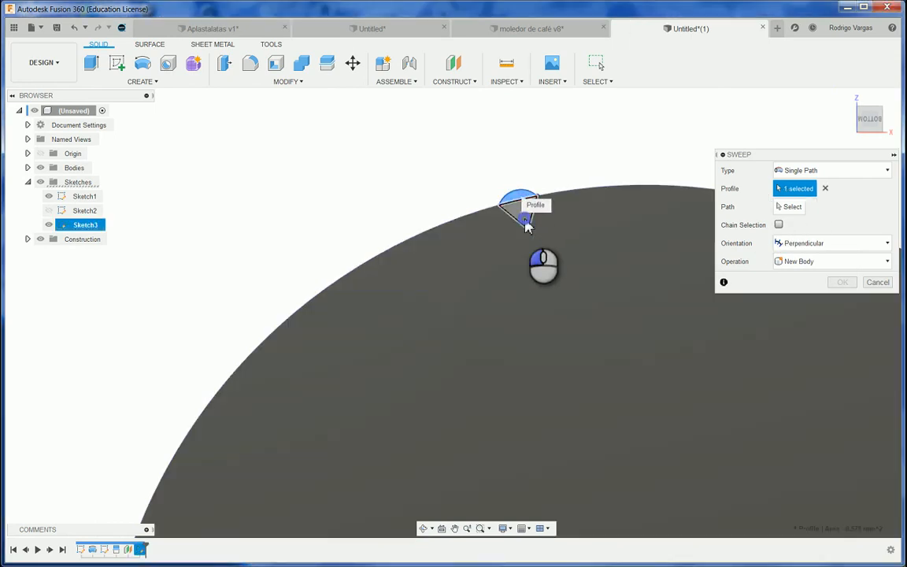
pyautogui.click(526, 225)
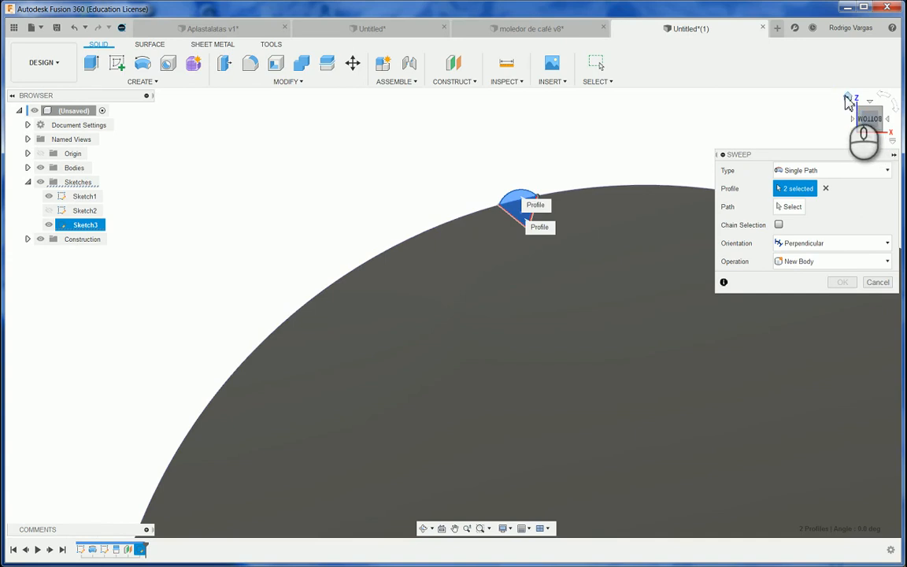
pyautogui.click(849, 99)
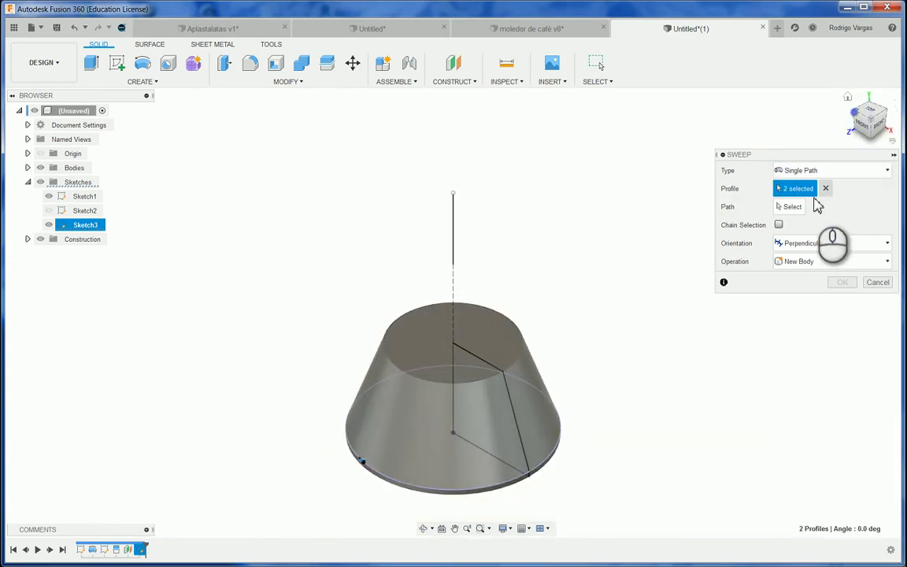
pyautogui.click(789, 206)
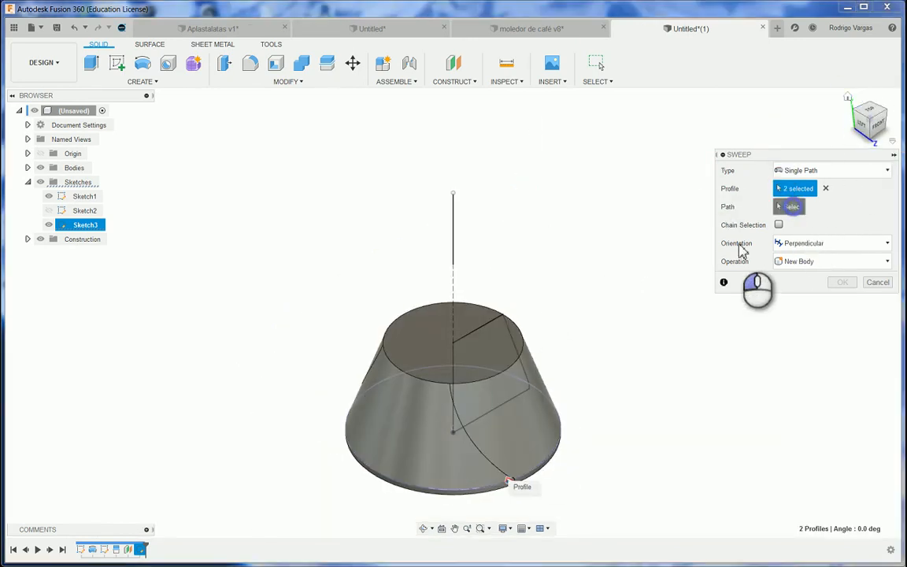
pyautogui.click(481, 457)
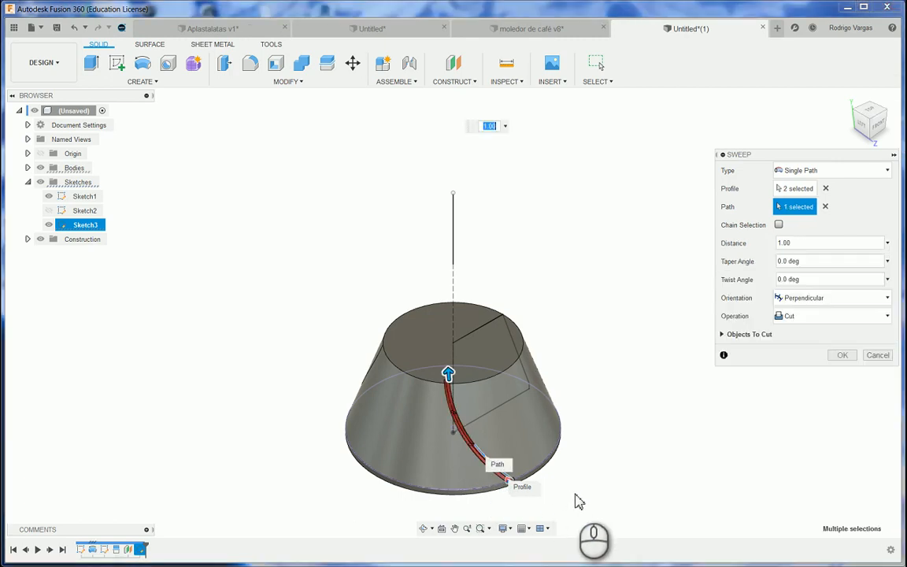
pyautogui.click(841, 355)
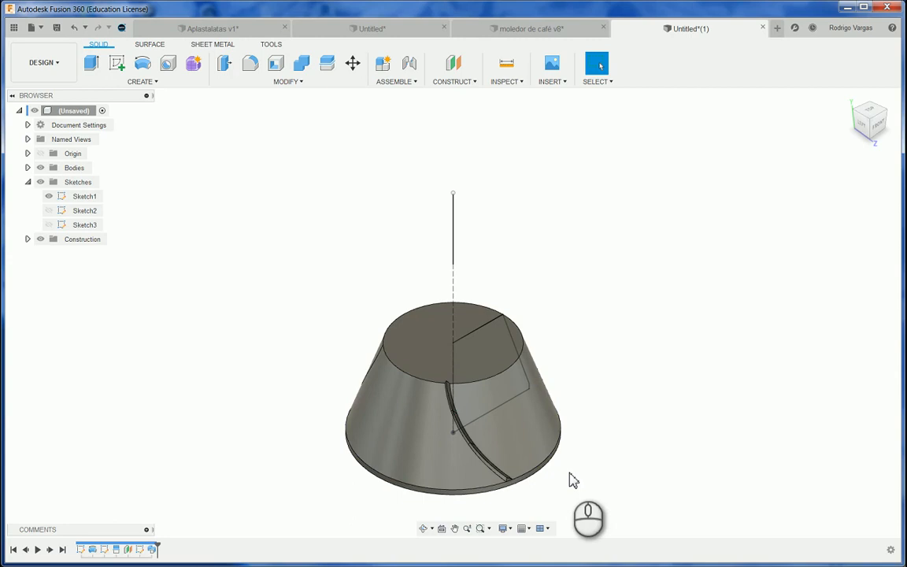
pyautogui.scroll(2, 570, 480)
pyautogui.scroll(3, 571, 480)
pyautogui.click(630, 213)
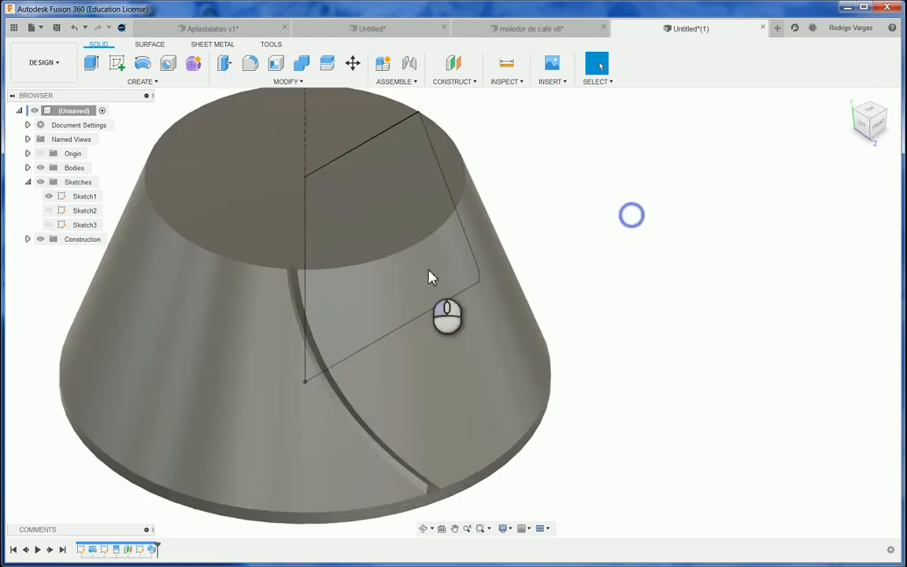
pyautogui.click(673, 203)
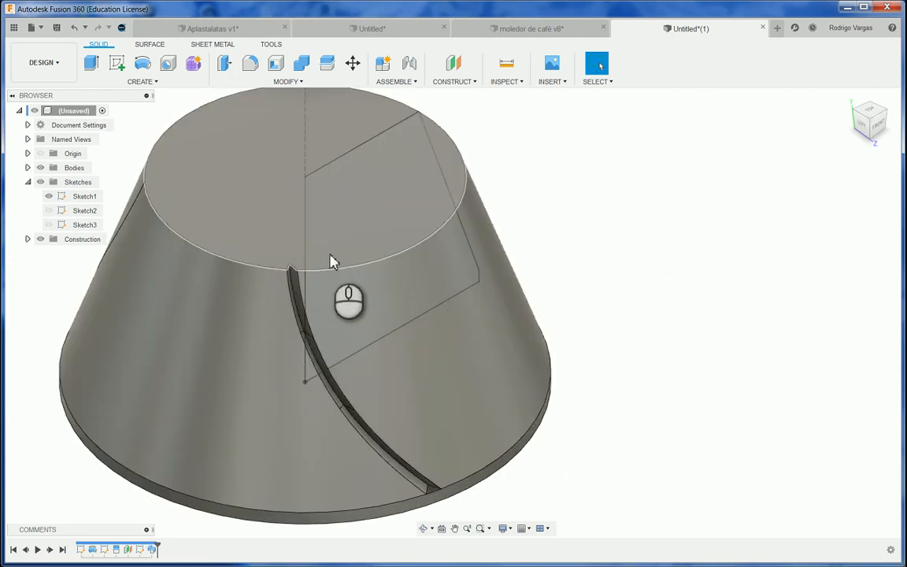
pyautogui.keyDown('shift'); pyautogui.moveTo(528, 262); pyautogui.dragTo(547, 205, button='middle'); pyautogui.keyUp('shift')
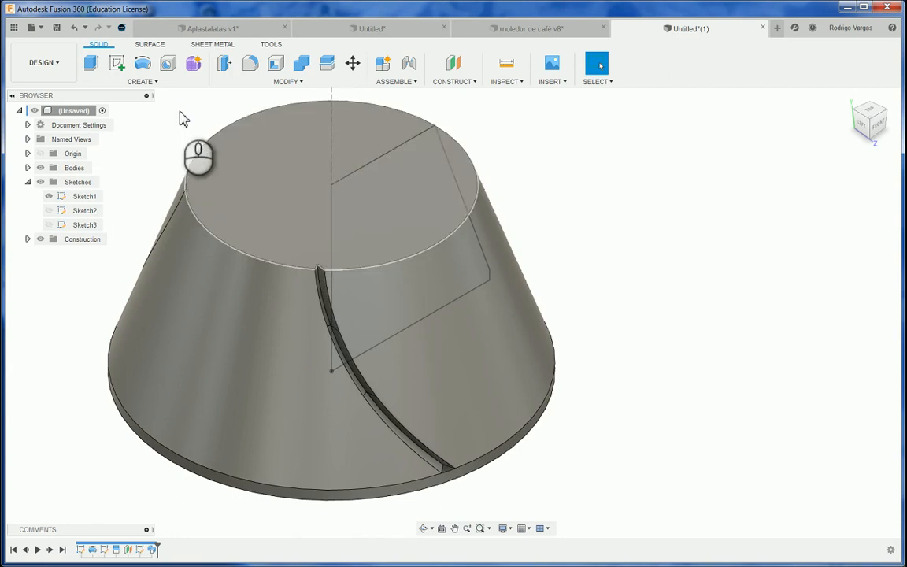
# Create a full circular pattern of the swept groove feature around the cone's vertical axis with a quantity of 55.
pyautogui.click(162, 82)
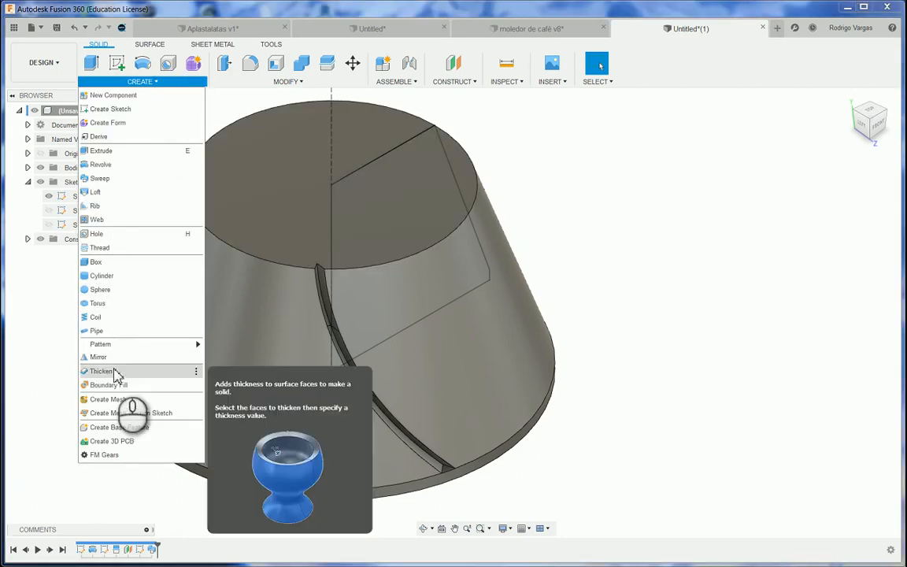
pyautogui.moveTo(126, 345)
pyautogui.click(226, 360)
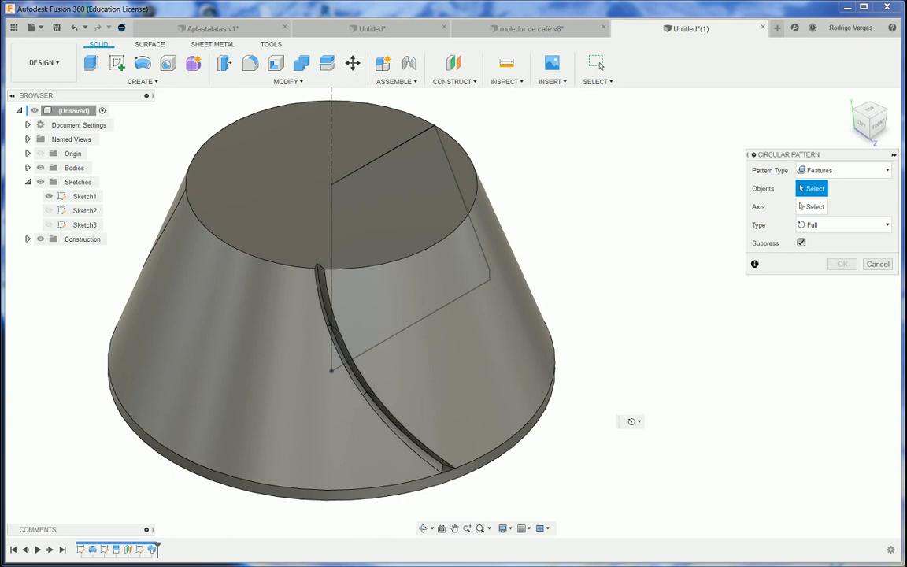
pyautogui.click(151, 549)
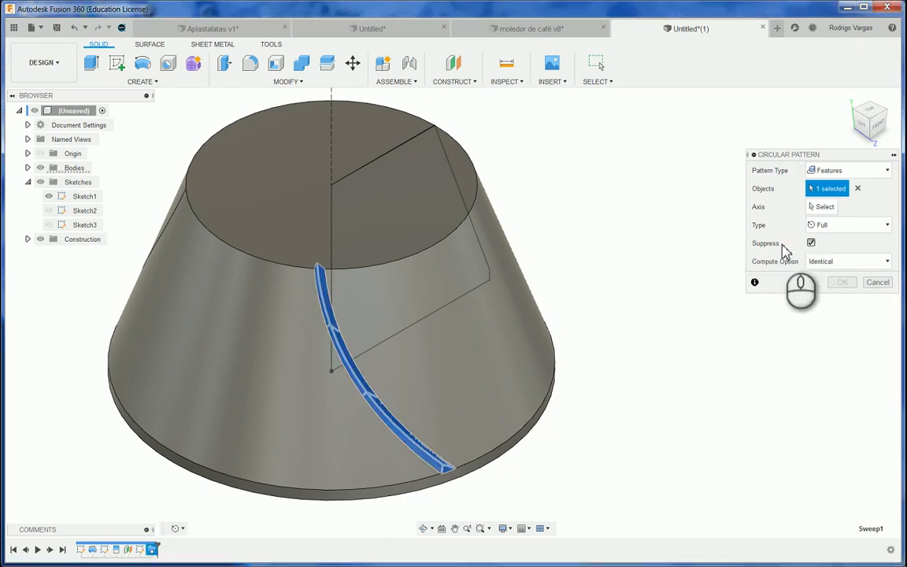
pyautogui.click(821, 206)
pyautogui.click(332, 91)
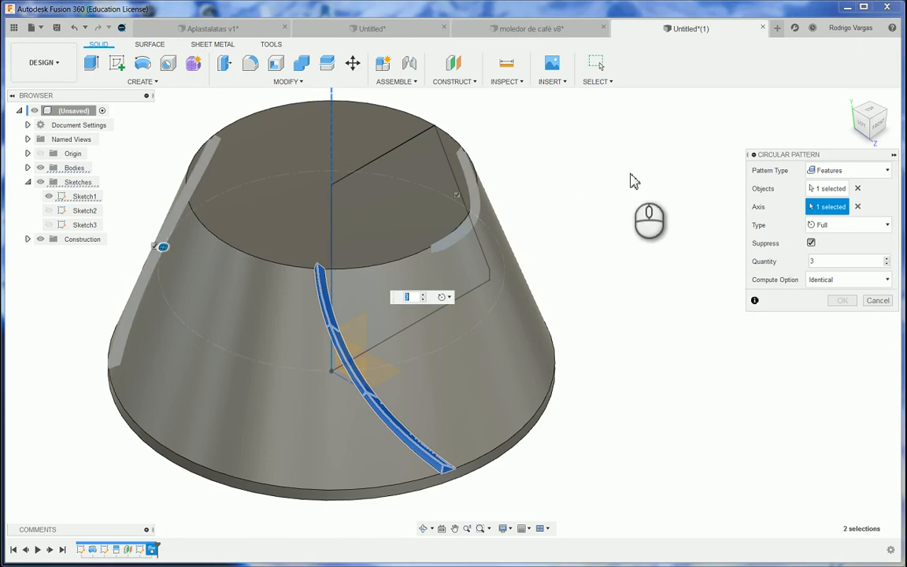
pyautogui.click(831, 261)
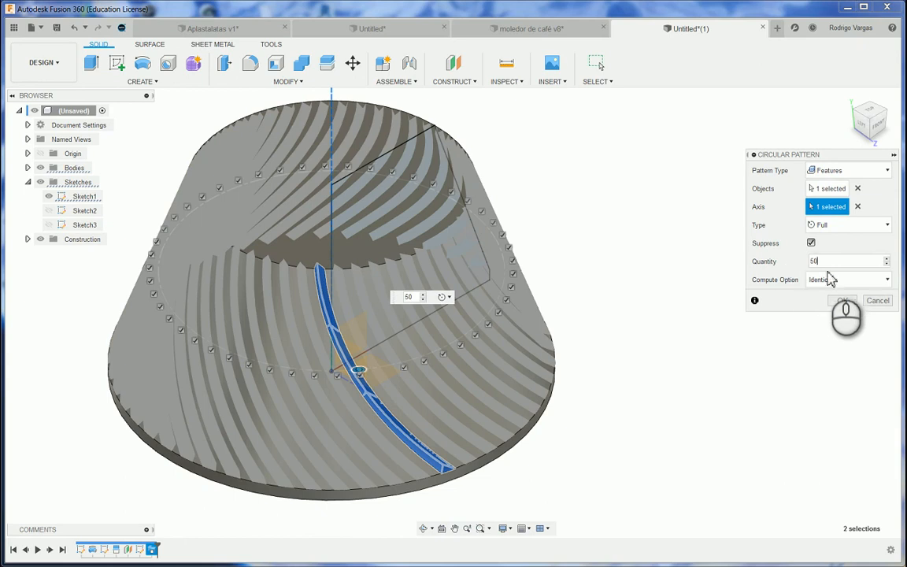
pyautogui.click(816, 262)
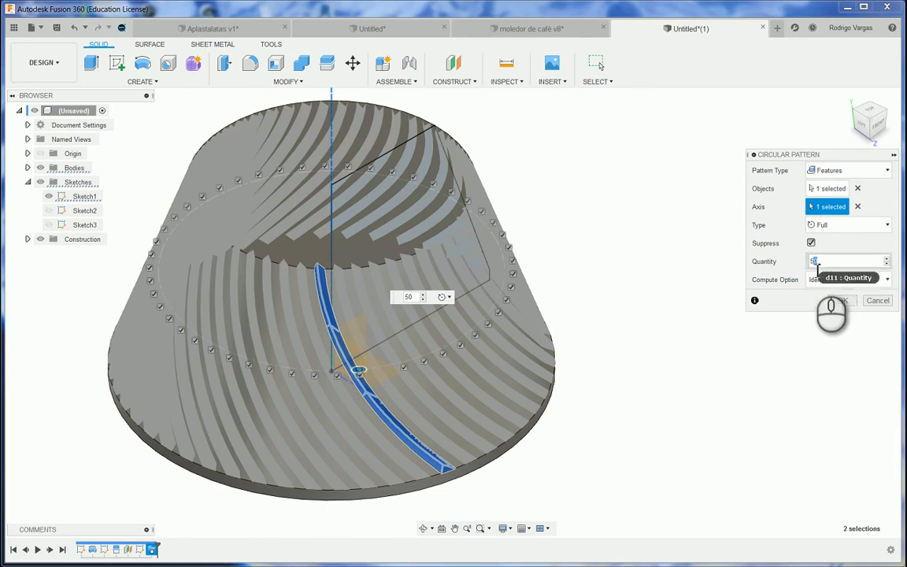
pyautogui.write('55')
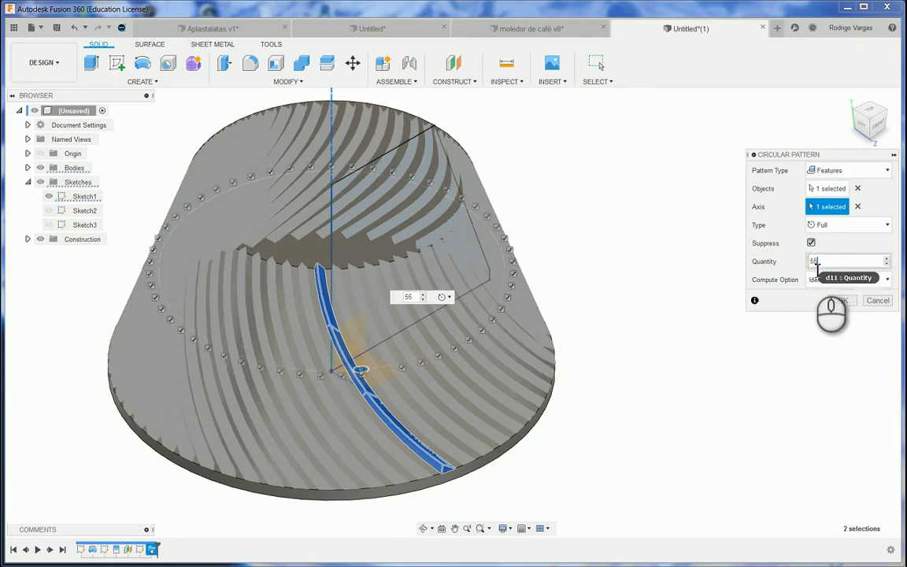
pyautogui.click(841, 301)
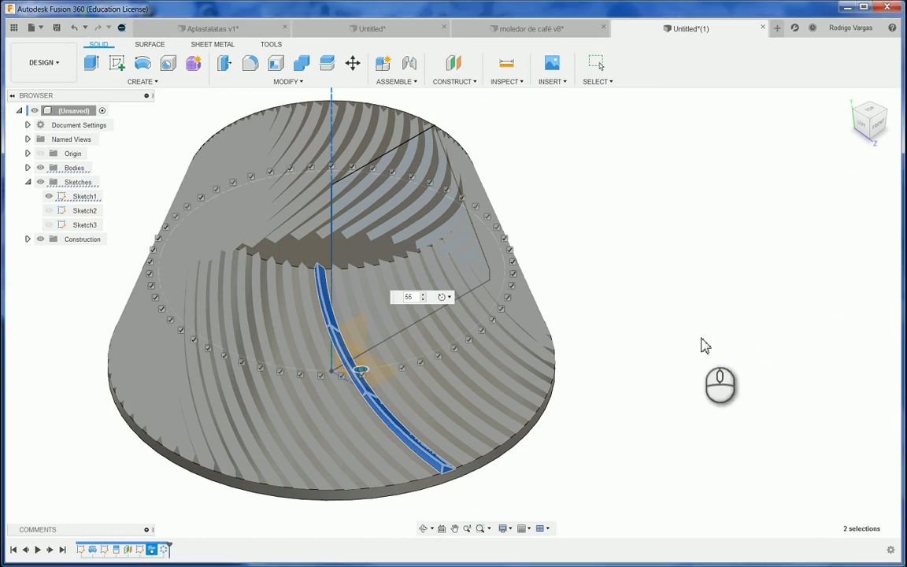
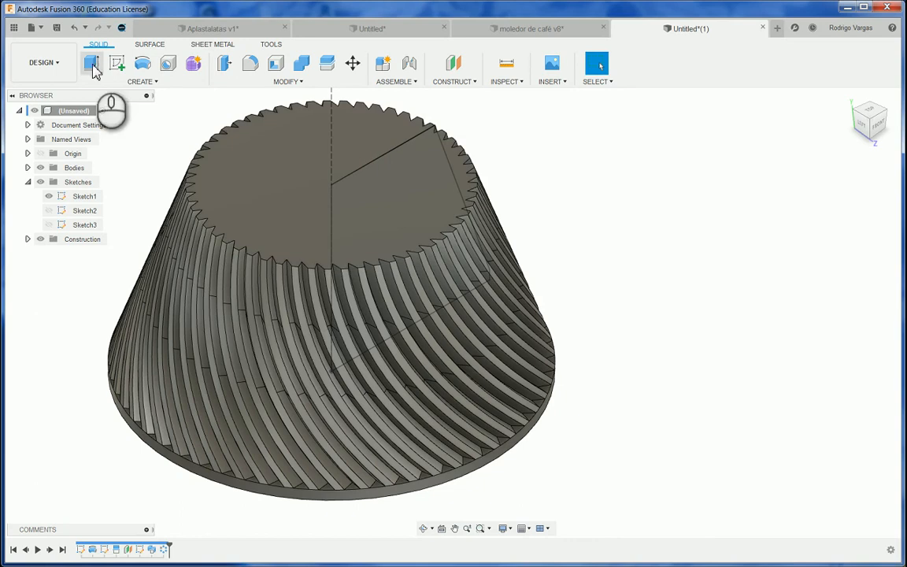
# Start a new sketch on the front plane and finish it without drawing anything.
pyautogui.click(117, 62)
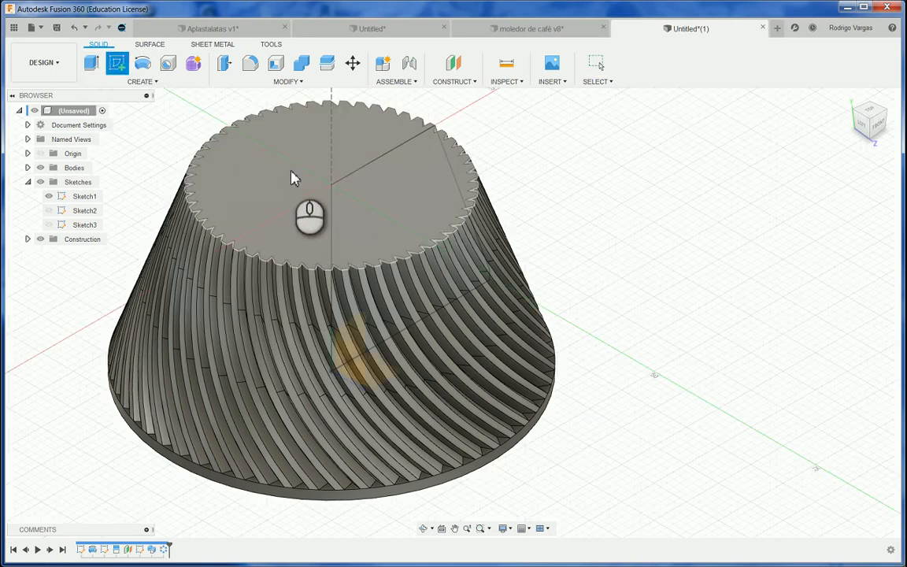
pyautogui.click(287, 190)
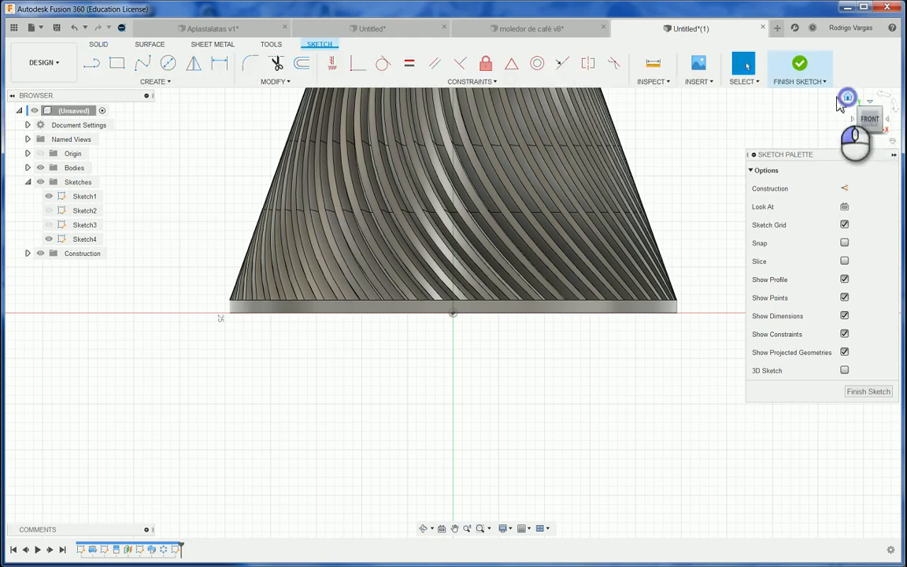
pyautogui.click(848, 96)
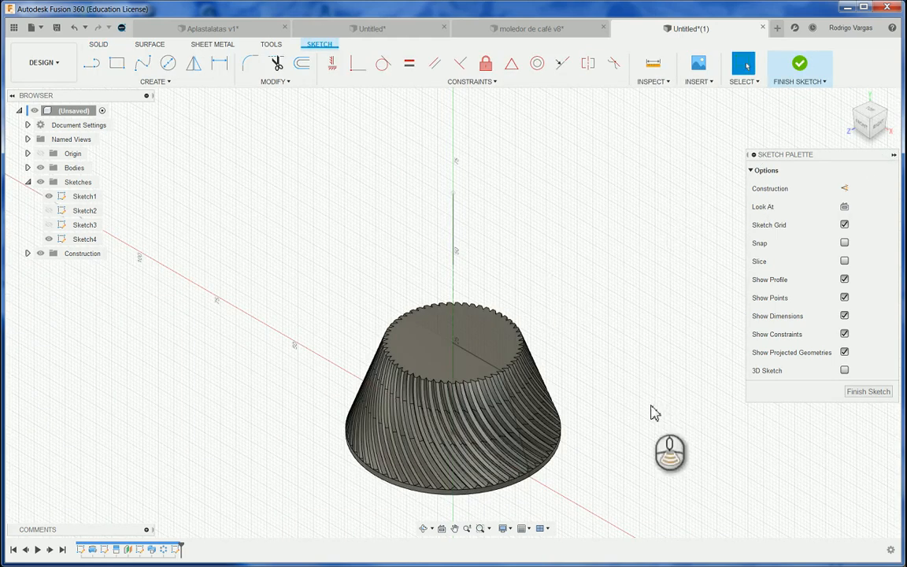
pyautogui.scroll(3, 629, 401)
pyautogui.click(882, 392)
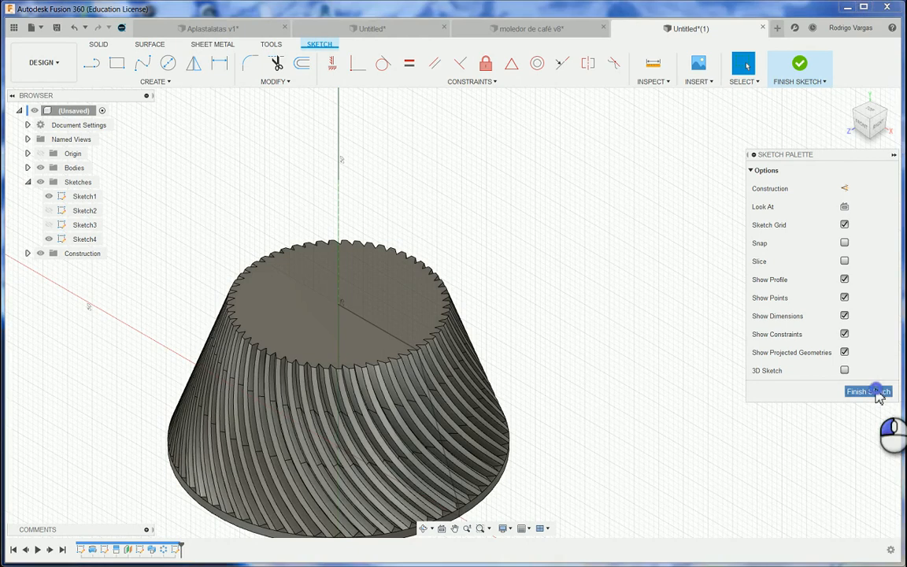
# Save the design as "Moledor de café" in the Clase09 folder of the Software_de_Especialización_2020 project.
pyautogui.click(56, 28)
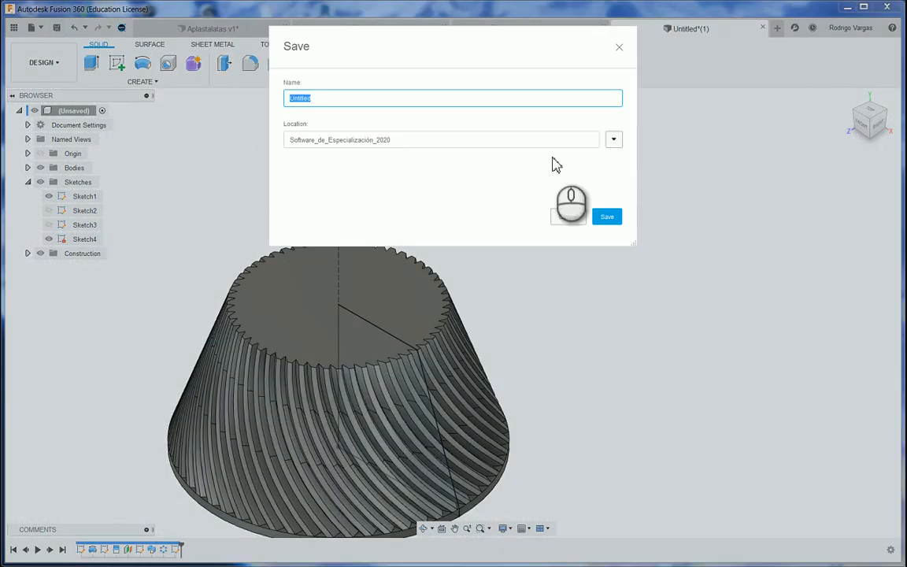
pyautogui.click(612, 141)
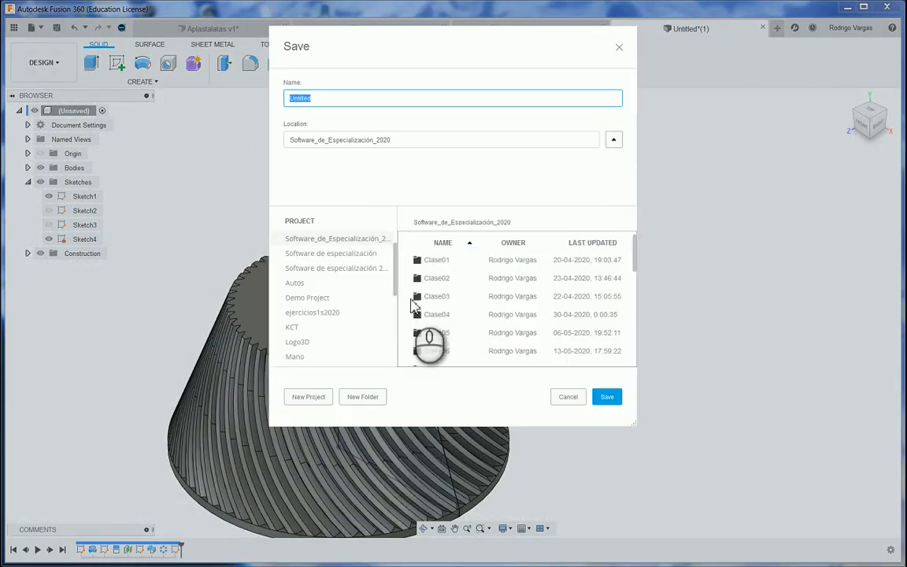
pyautogui.moveTo(636, 264); pyautogui.dragTo(634, 354)
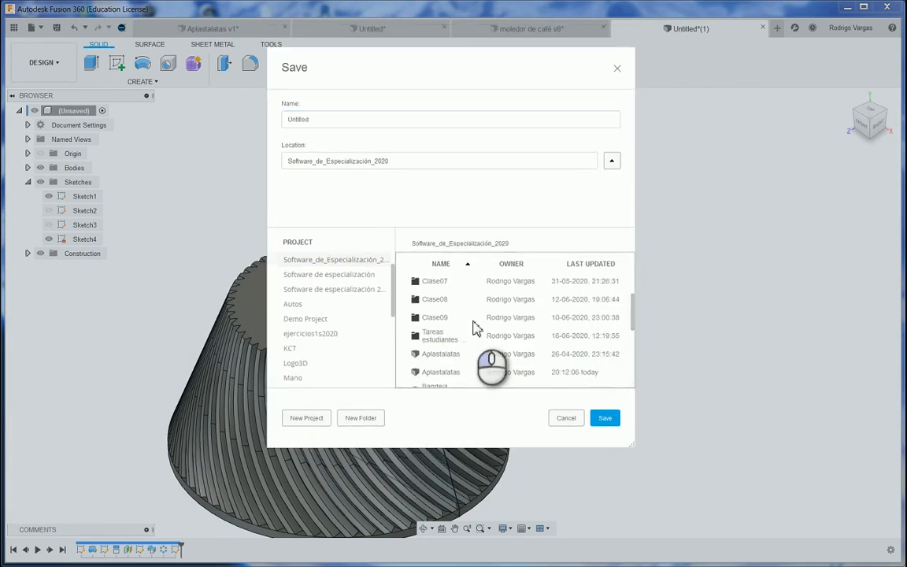
pyautogui.doubleClick(441, 319)
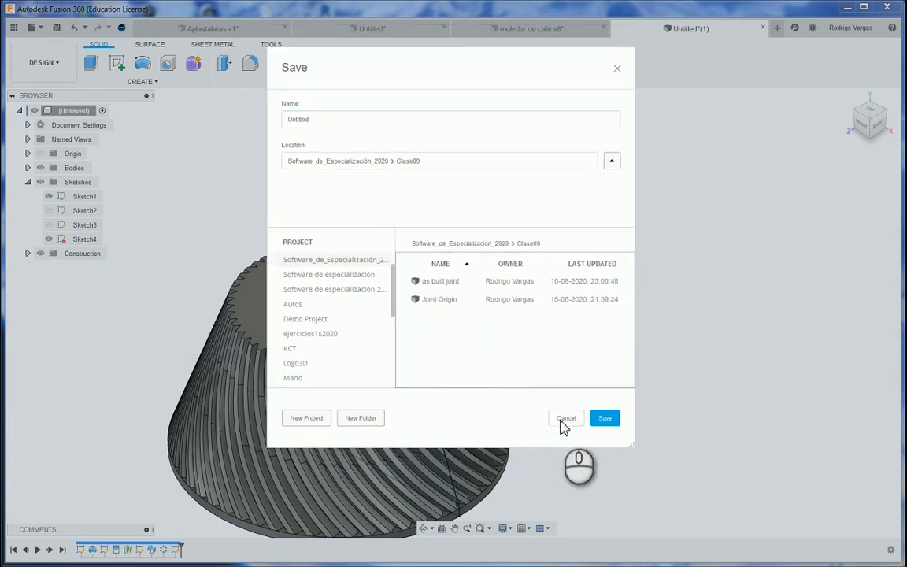
pyautogui.doubleClick(359, 120)
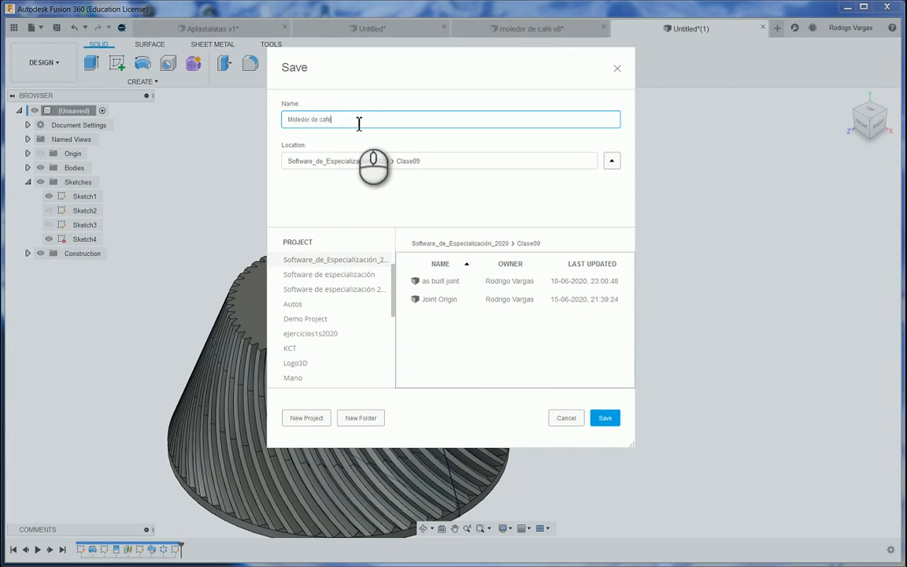
pyautogui.click(604, 418)
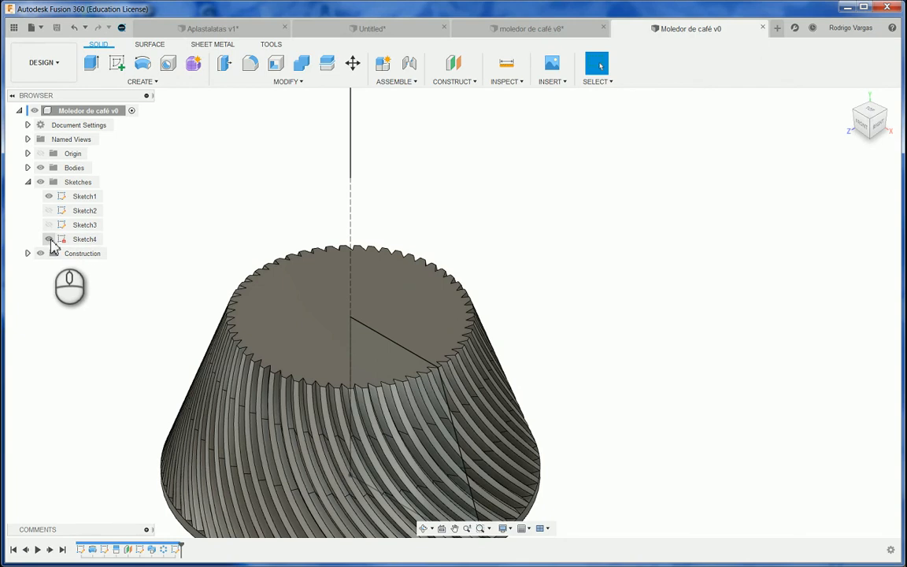
pyautogui.click(50, 240)
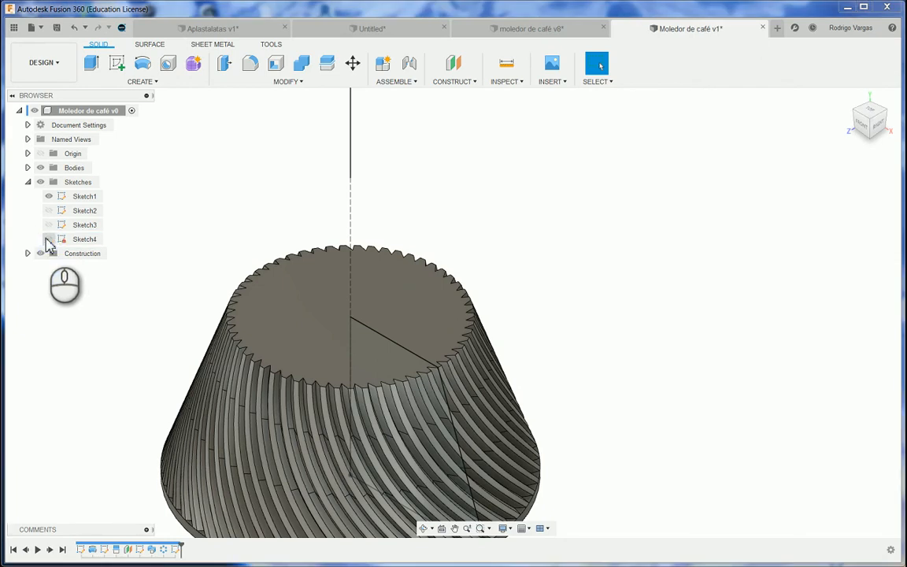
pyautogui.rightClick(79, 239)
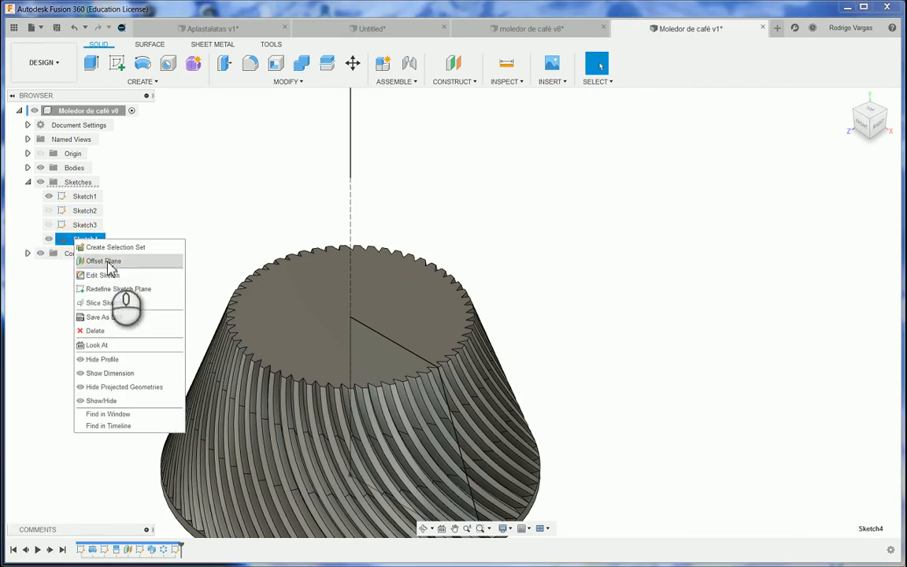
pyautogui.click(115, 277)
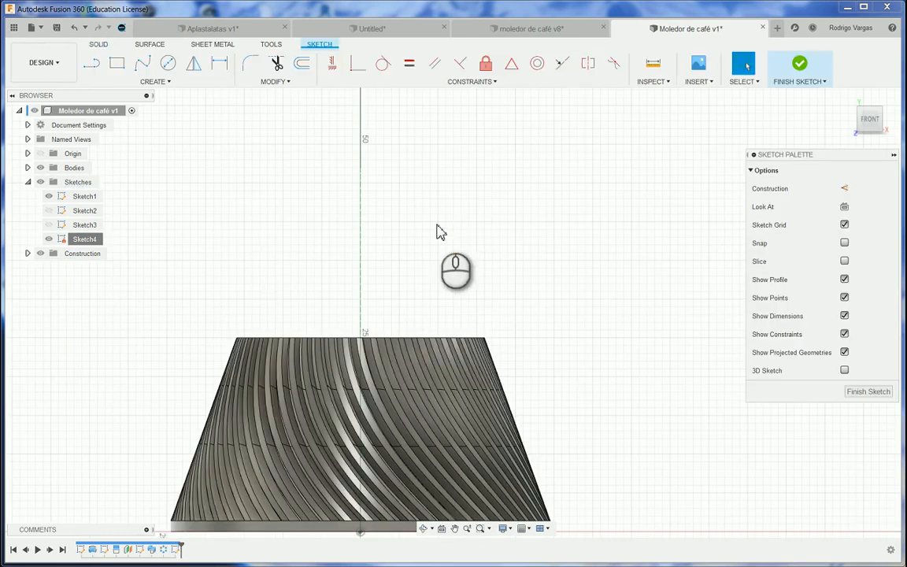
pyautogui.click(670, 154)
pyautogui.scroll(1, 670, 153)
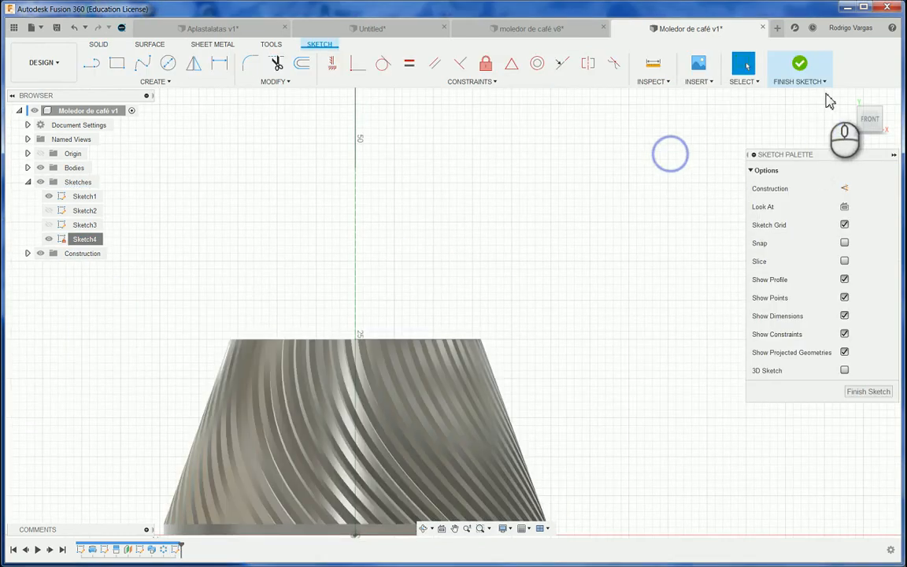
pyautogui.click(801, 66)
# Start a sketch on the cone's flat top face and draw a 34 mm diameter circle centred on the origin.
pyautogui.click(847, 96)
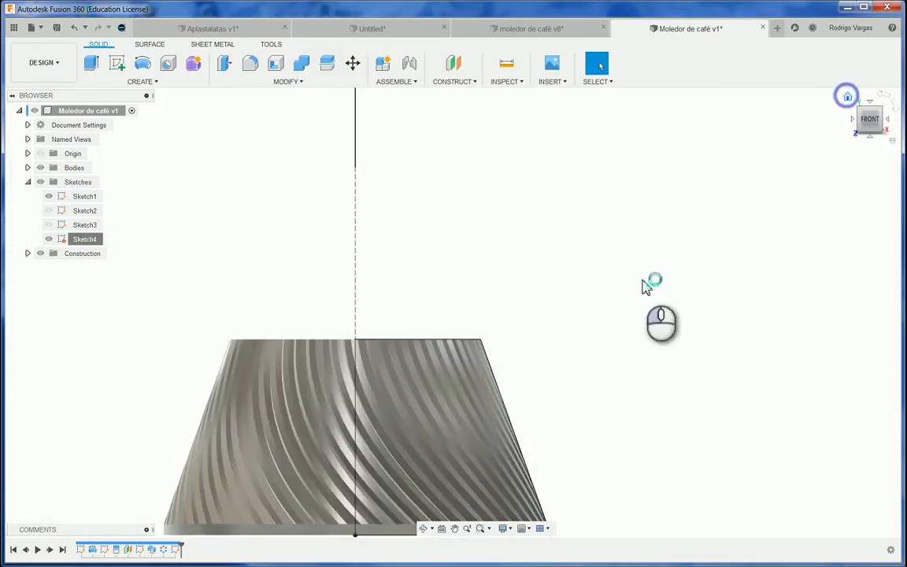
pyautogui.click(116, 67)
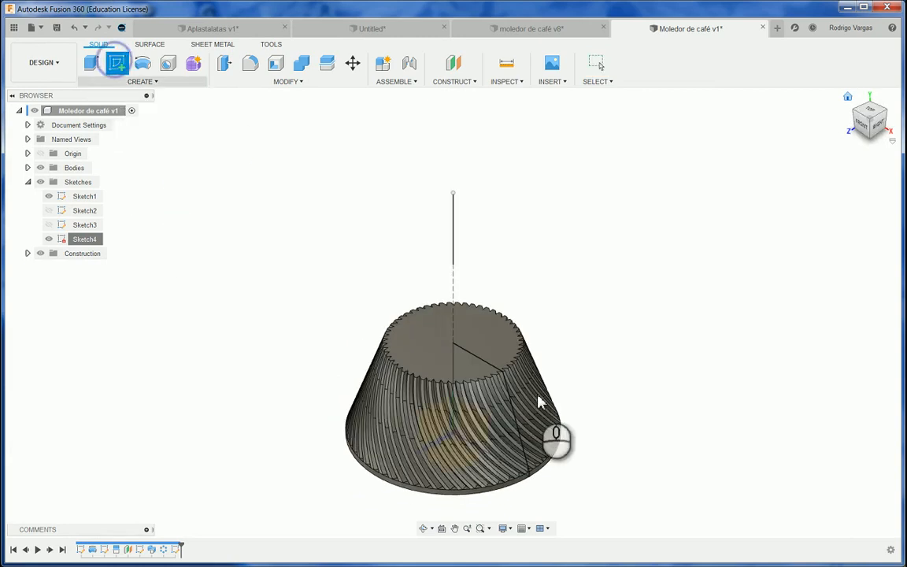
pyautogui.click(429, 356)
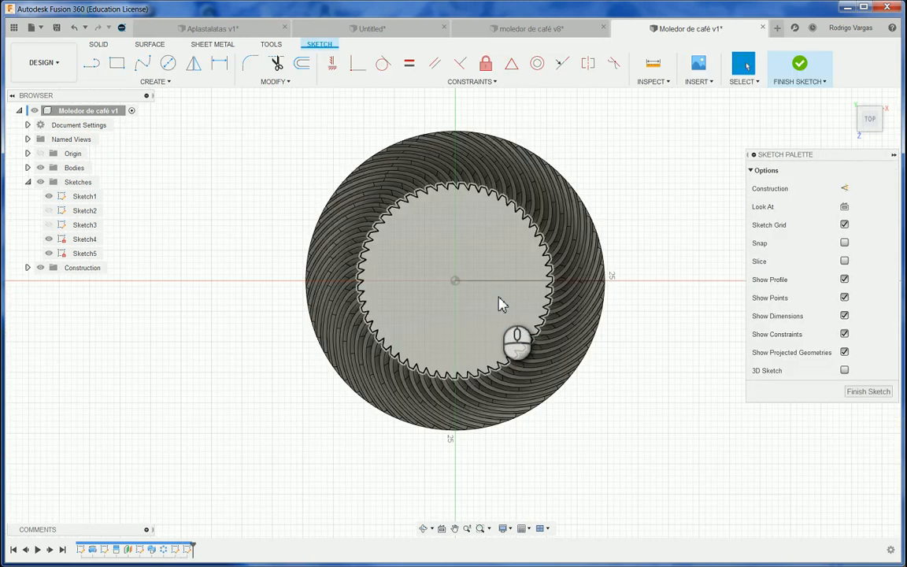
pyautogui.press('c')
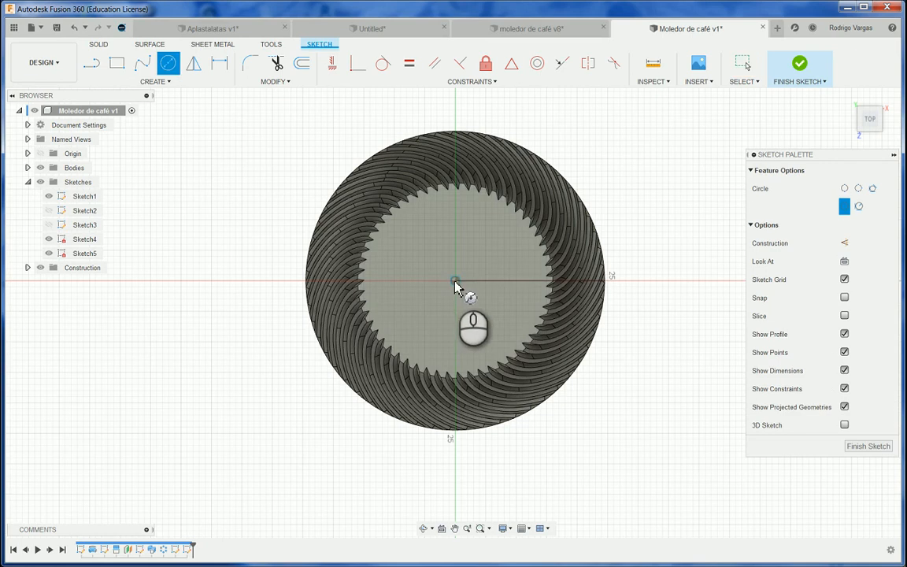
pyautogui.click(455, 281)
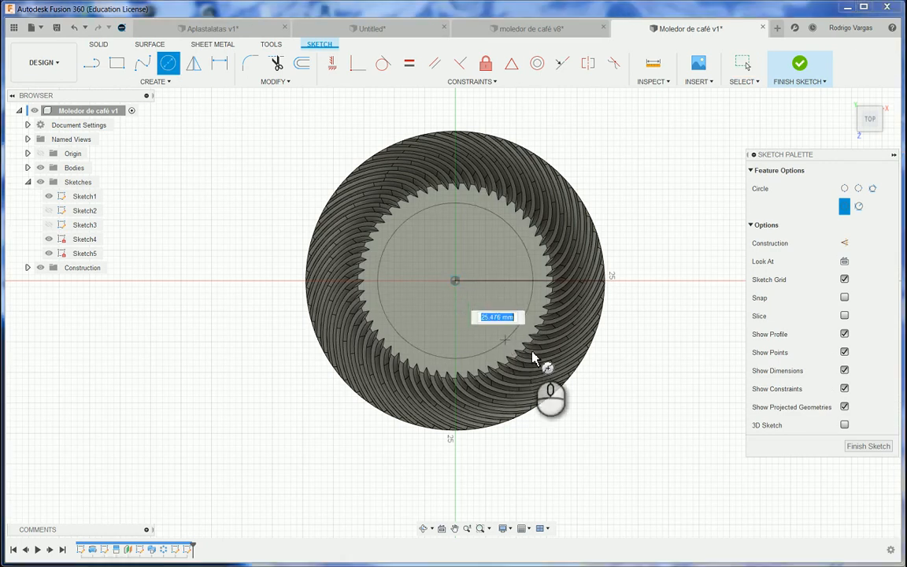
pyautogui.write('32')
pyautogui.press('Tab')
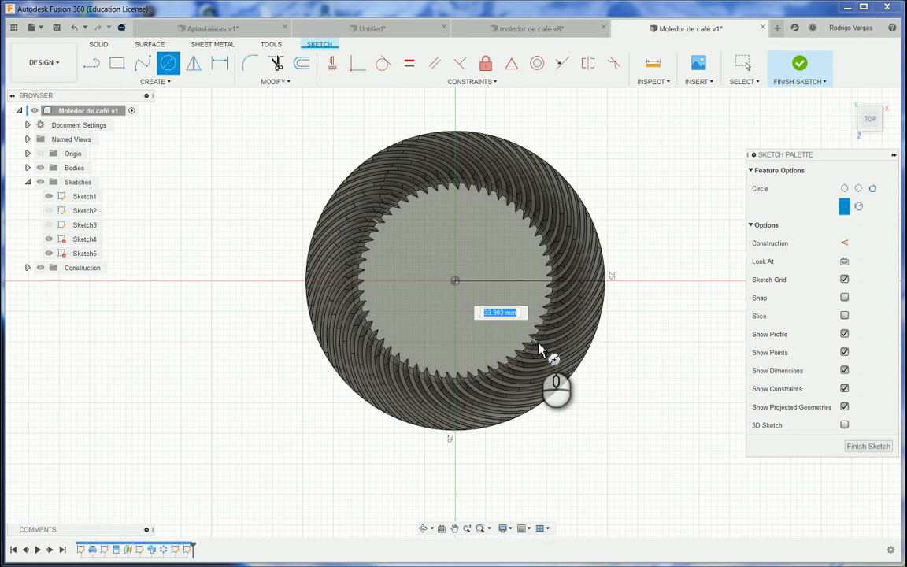
pyautogui.write('34')
pyautogui.press('Return')
pyautogui.press('Escape')
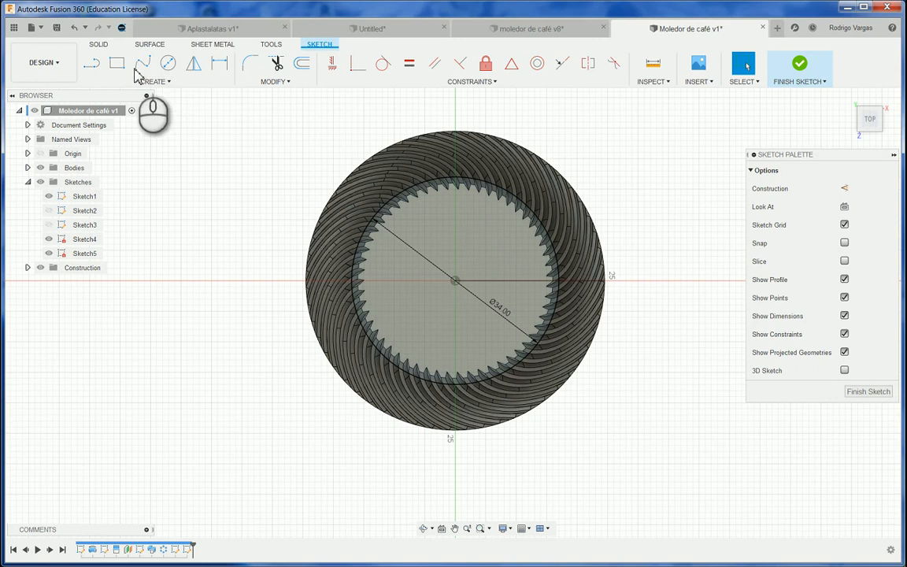
# Draw a horizontal line from the circle's centre to its edge along the X axis.
pyautogui.click(91, 63)
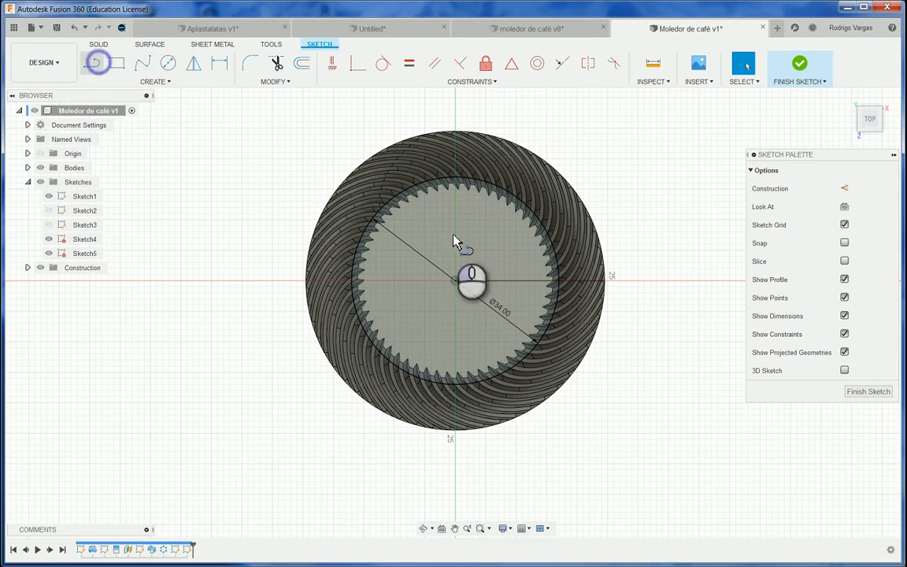
pyautogui.click(457, 280)
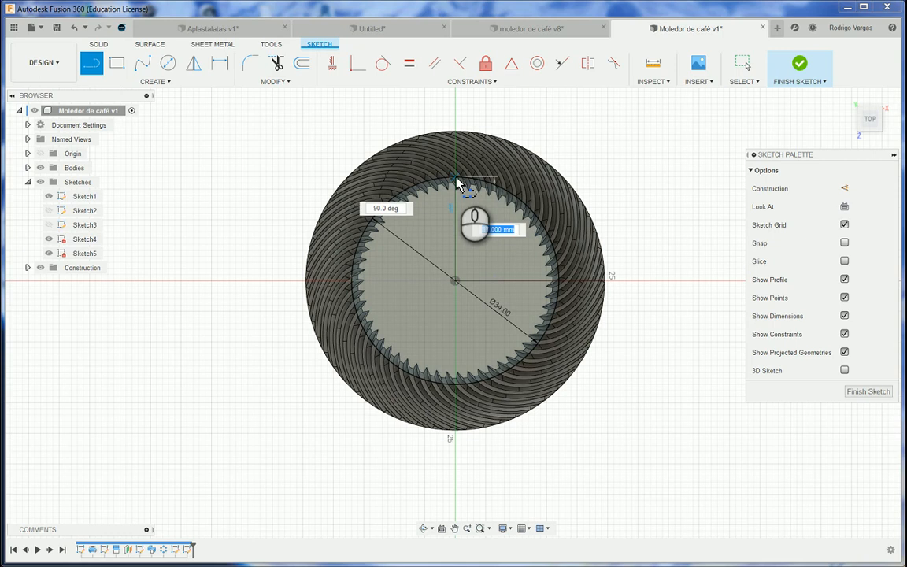
pyautogui.click(561, 280)
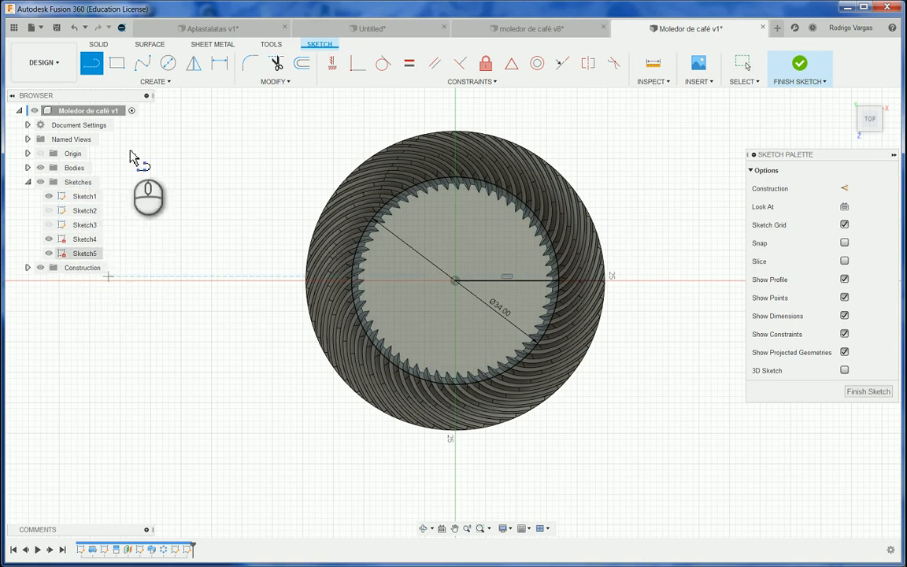
pyautogui.click(40, 167)
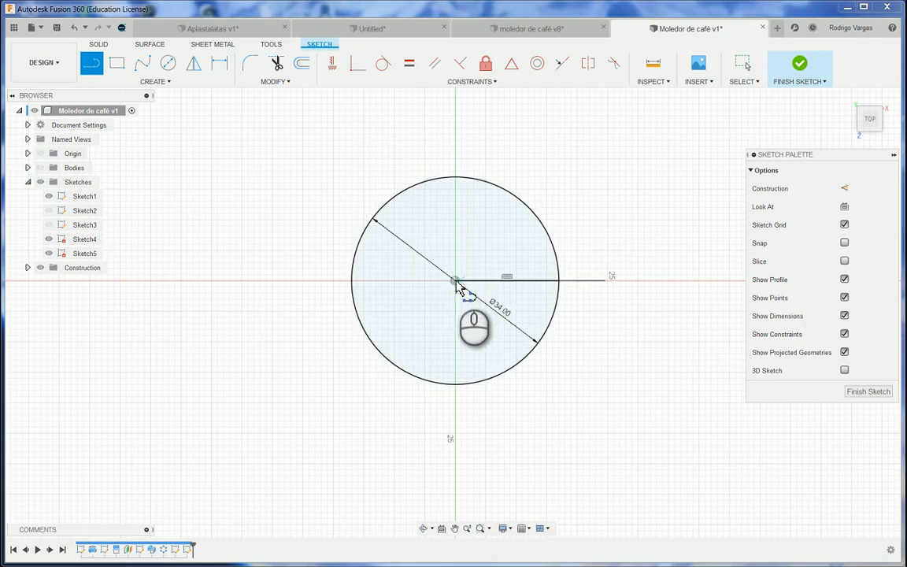
pyautogui.scroll(-1, 545, 331)
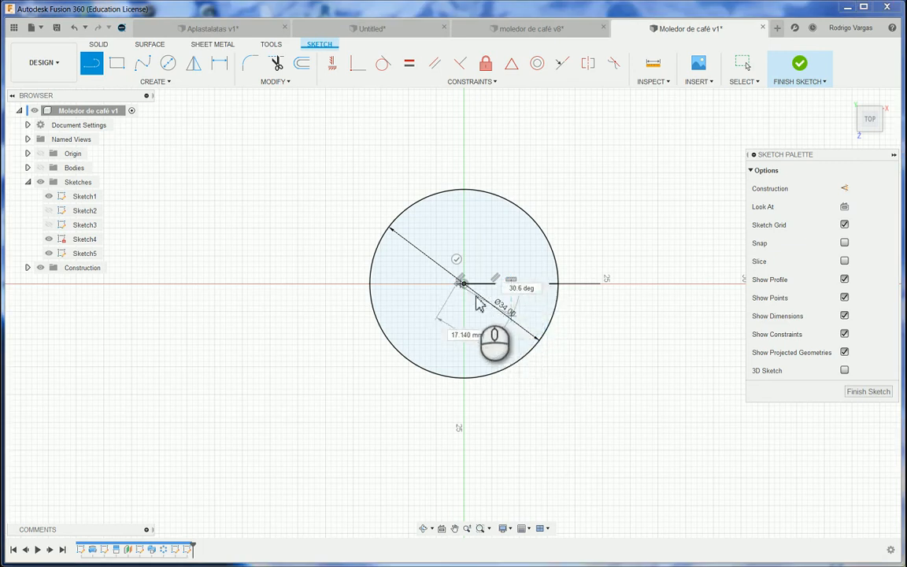
pyautogui.press('Escape')
pyautogui.scroll(6, 472, 300)
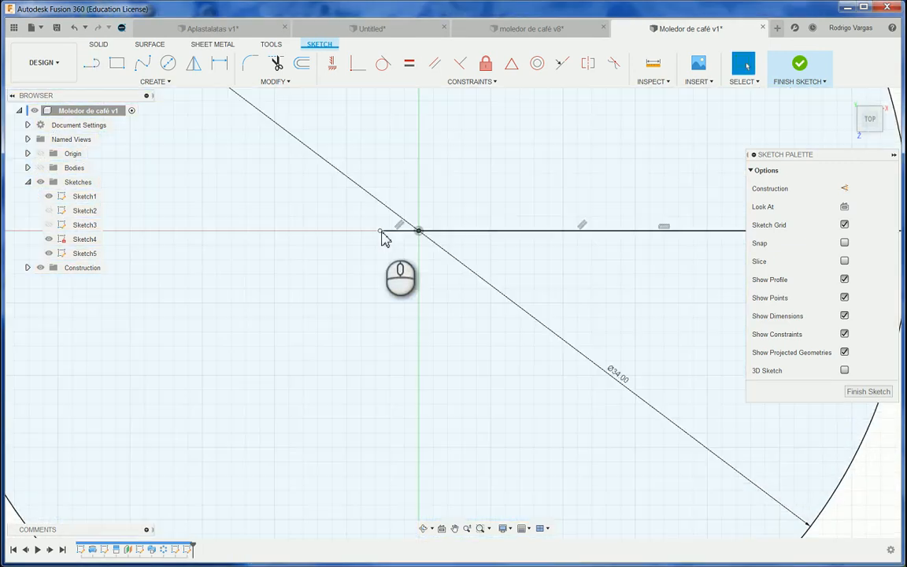
pyautogui.moveTo(381, 232)
pyautogui.mouseDown()
pyautogui.moveTo(645, 380)
pyautogui.moveTo(581, 323)
pyautogui.moveTo(614, 266)
pyautogui.mouseUp()
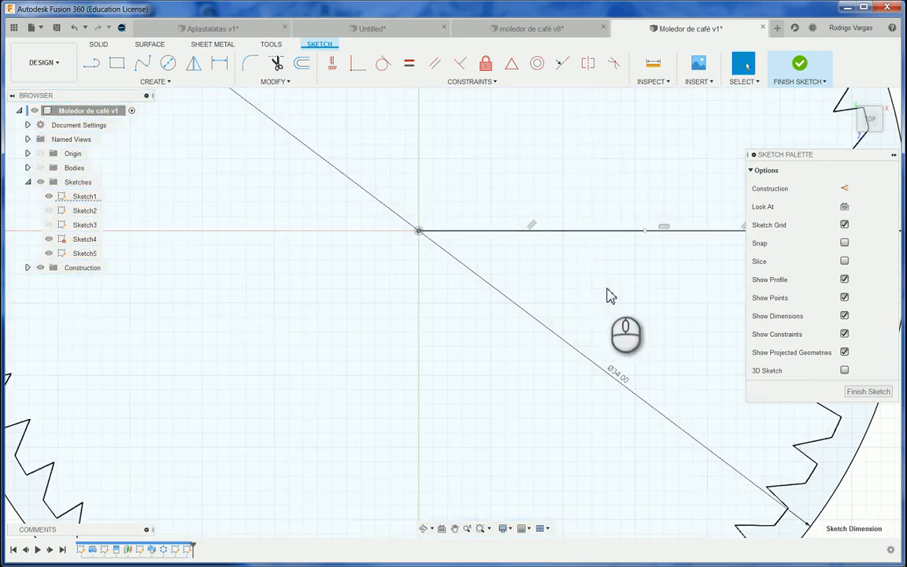
pyautogui.hotkey('ctrl', 'z')
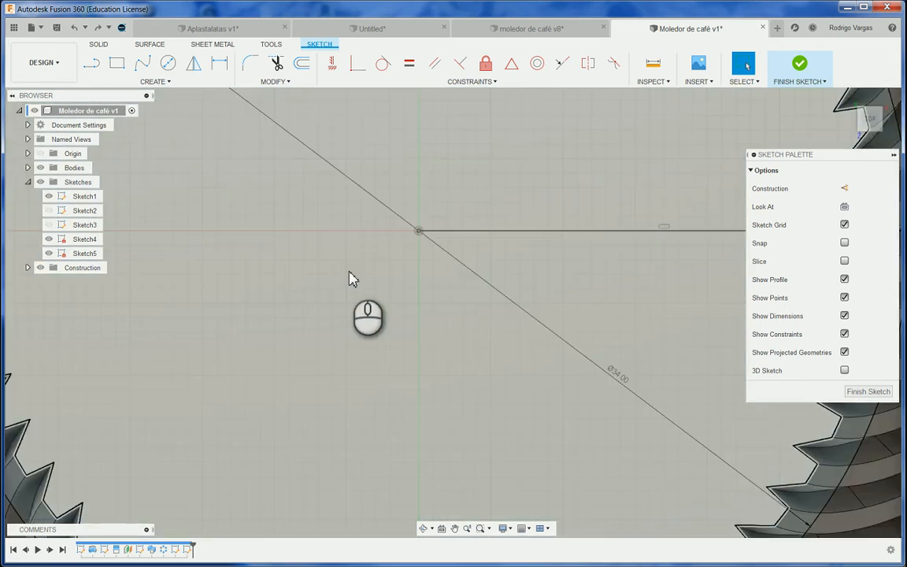
# Hide the bodies and draw a slanted line from the circle's centre to its edge, just below the horizontal line.
pyautogui.scroll(-5, 351, 278)
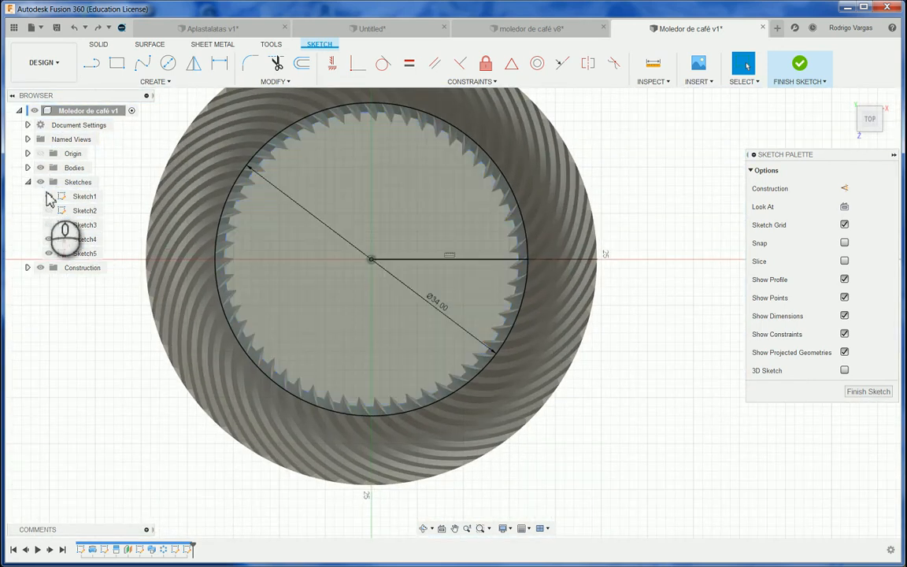
pyautogui.click(49, 170)
pyautogui.click(660, 224)
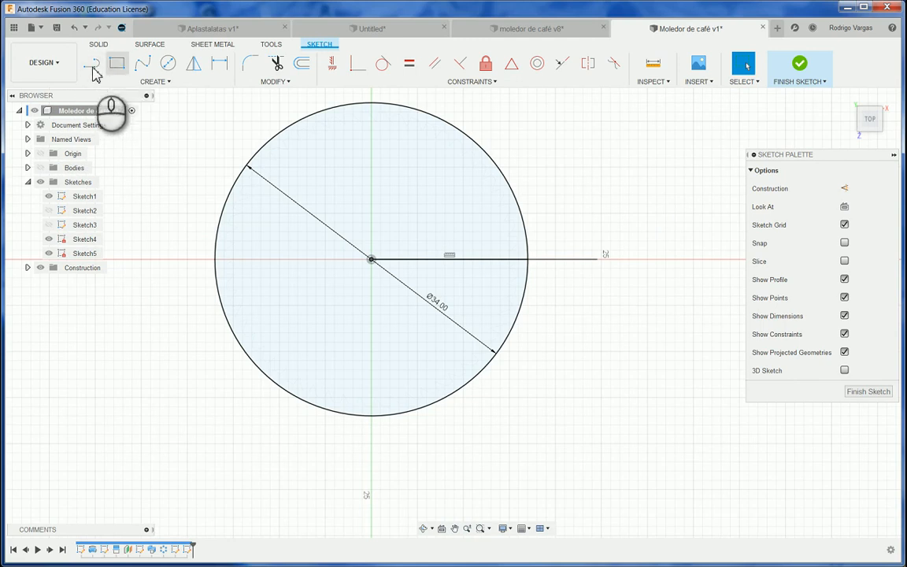
pyautogui.press('l')
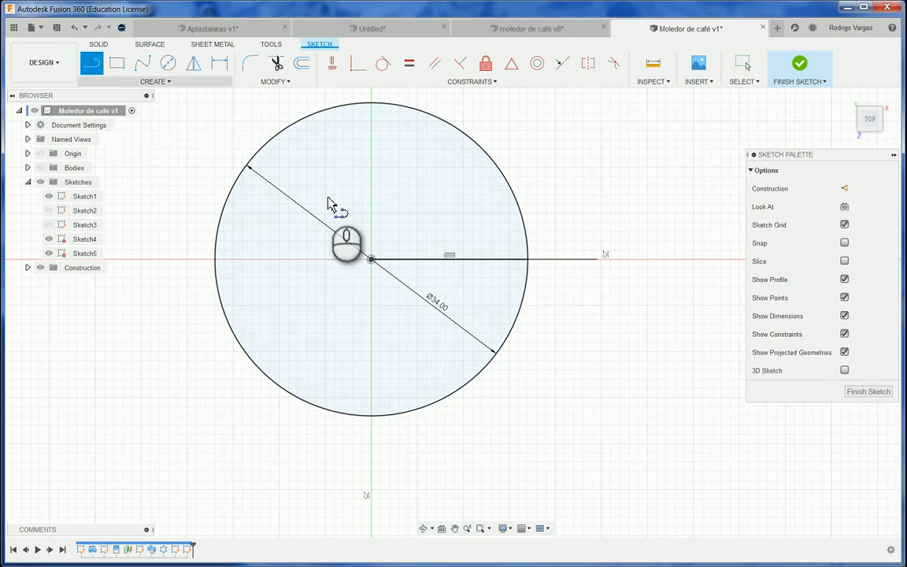
pyautogui.click(371, 258)
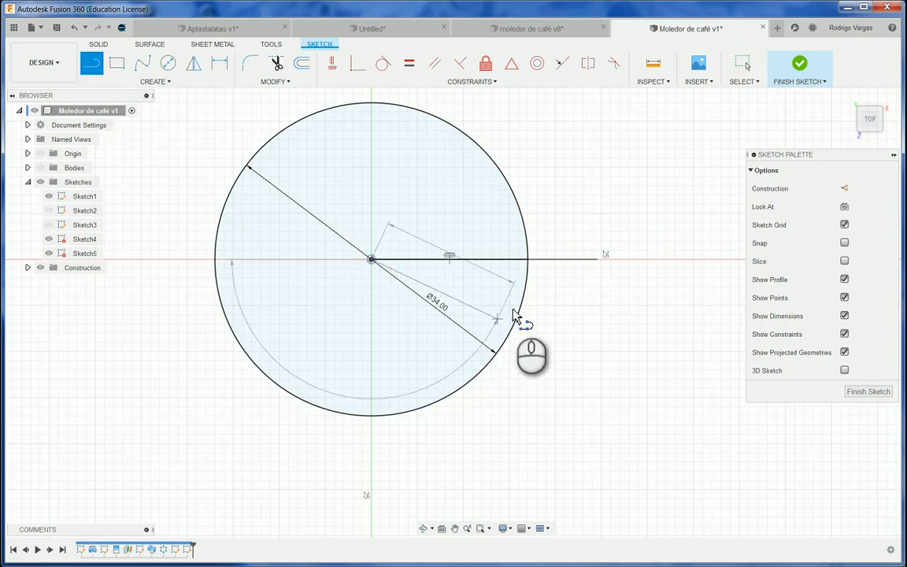
pyautogui.click(522, 307)
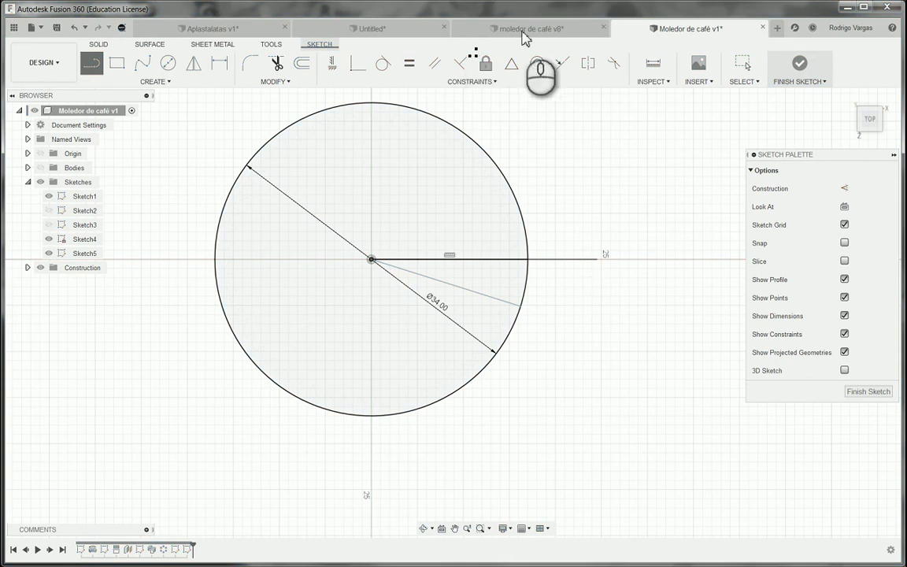
# Switch to the reference design moledor de café v8, show its sketches including Sketch10, and hide its bodies and Component1.
pyautogui.click(523, 29)
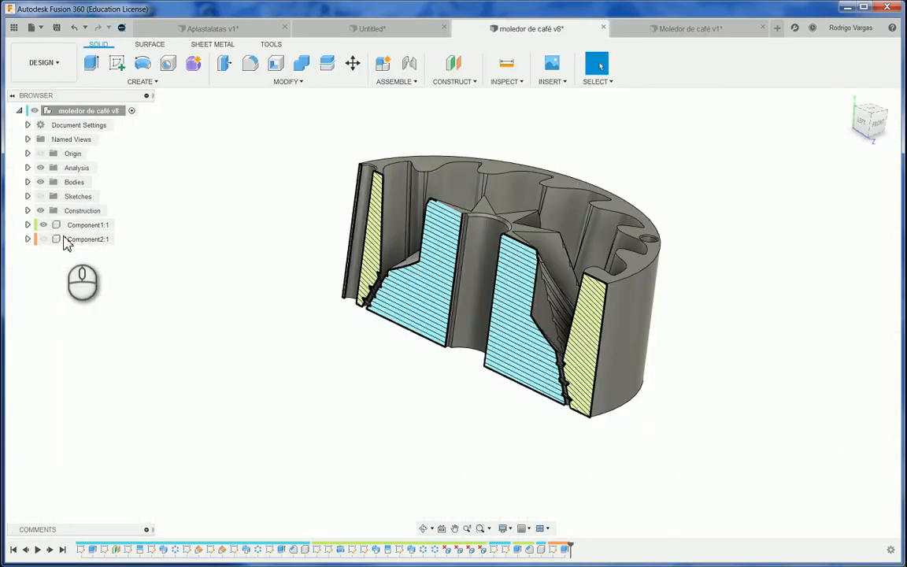
pyautogui.click(40, 197)
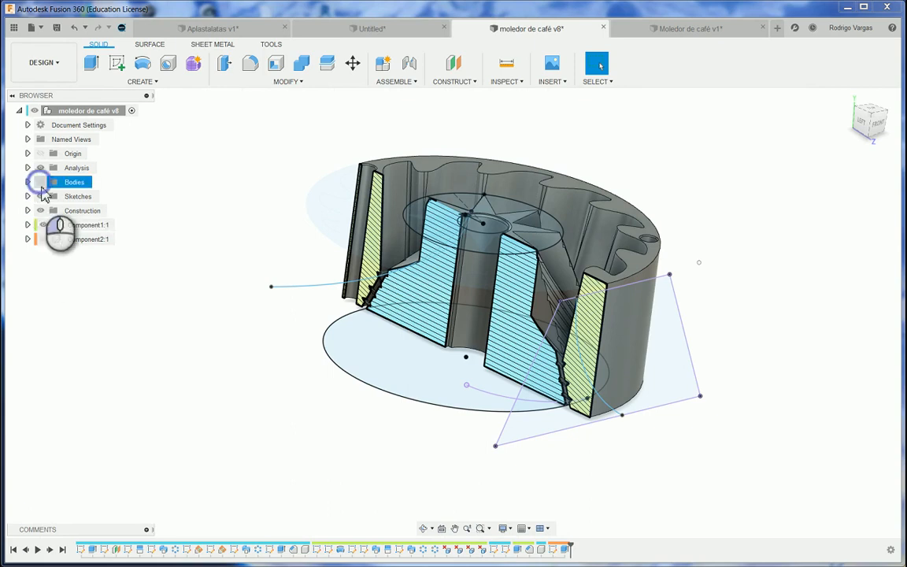
pyautogui.click(40, 183)
pyautogui.click(28, 196)
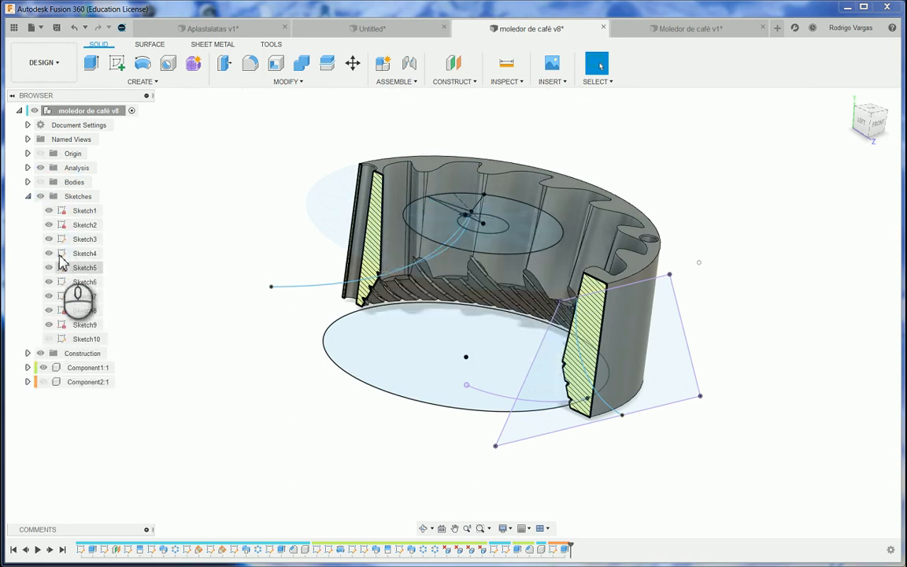
pyautogui.click(49, 339)
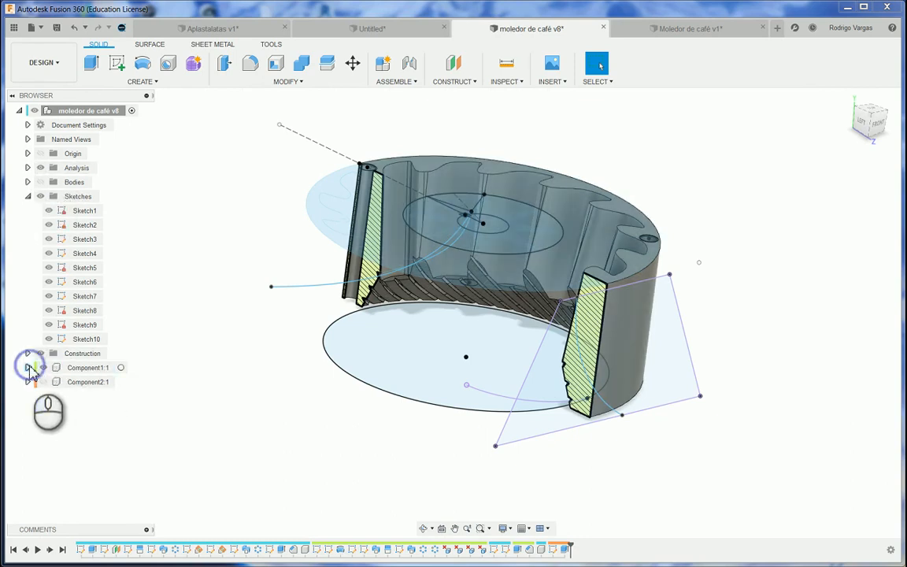
pyautogui.click(29, 367)
pyautogui.click(28, 368)
pyautogui.click(28, 368)
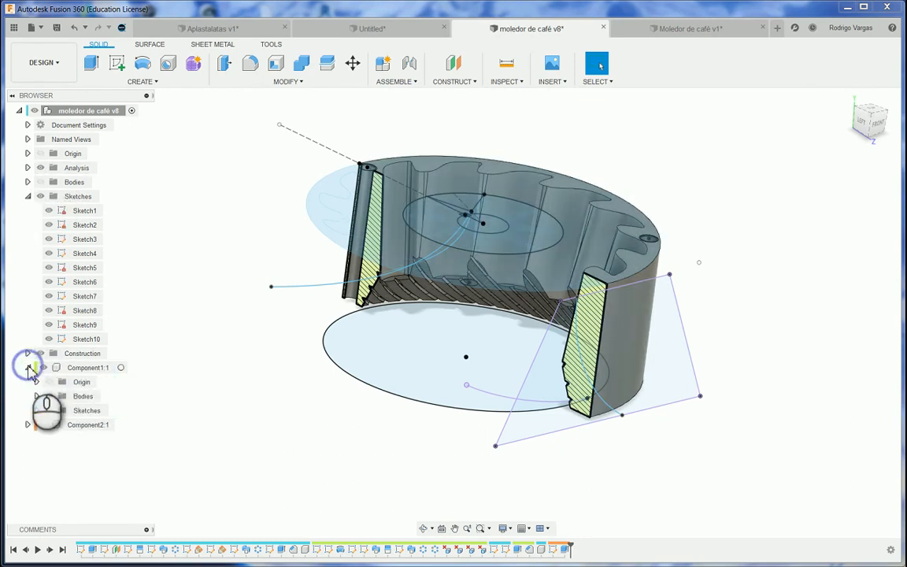
pyautogui.click(49, 410)
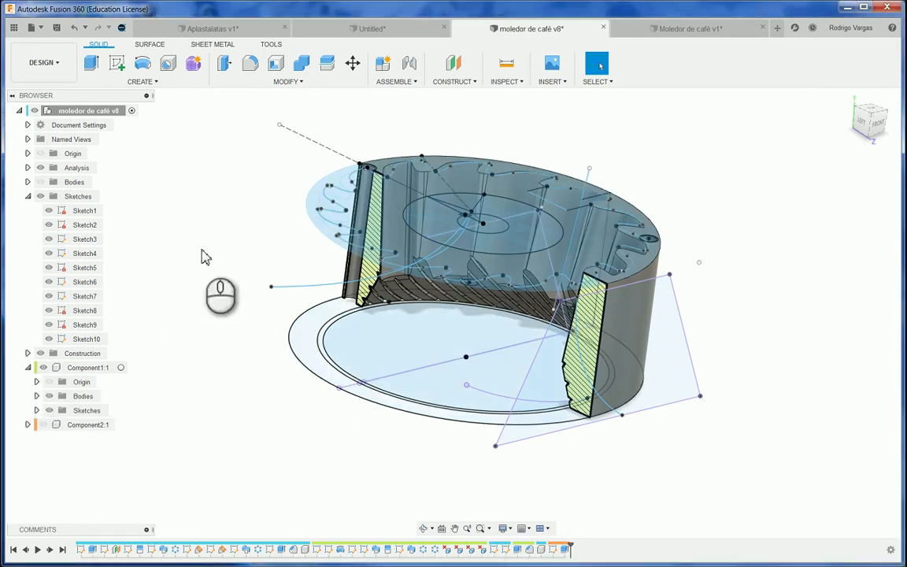
pyautogui.click(44, 368)
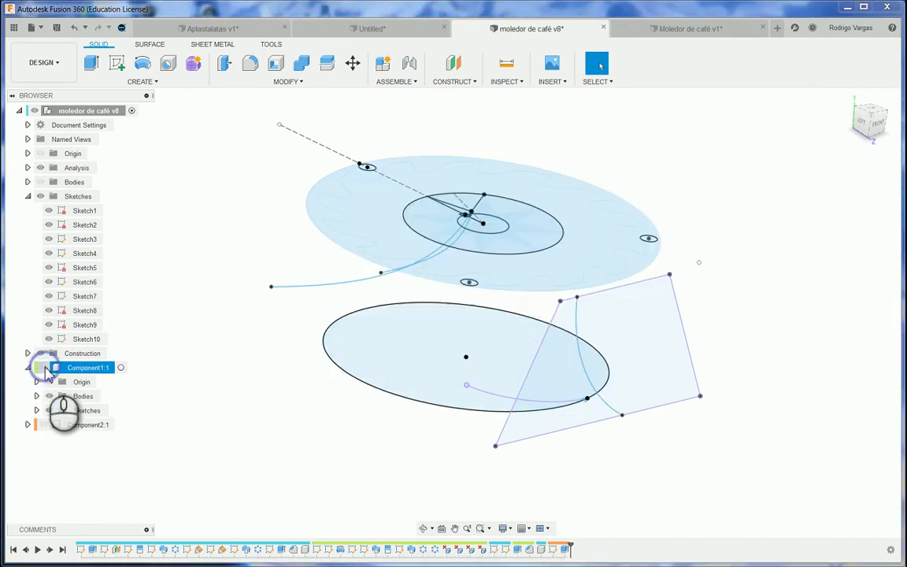
# Examine the reference design's sketches from a higher angle and locate the lines of the upper blade outline in the browser.
pyautogui.click(36, 410)
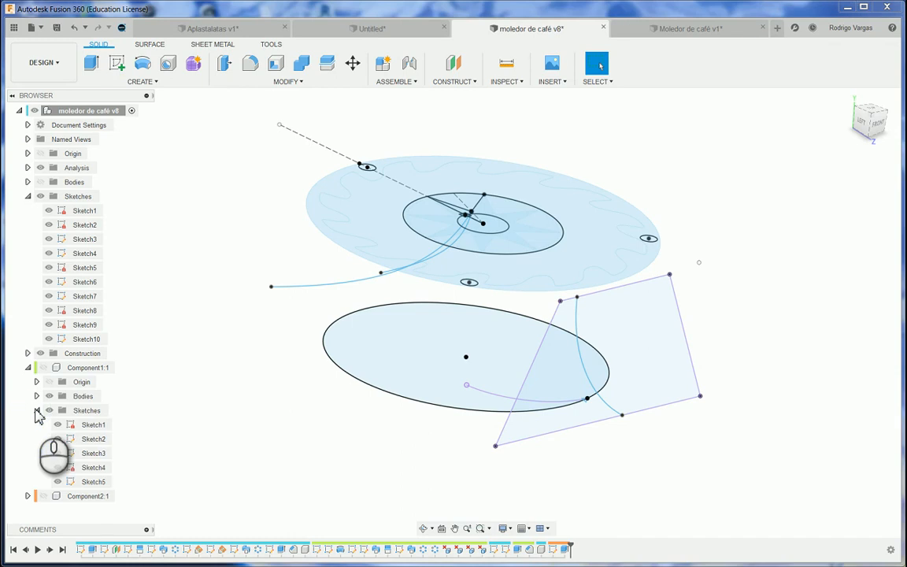
pyautogui.click(36, 410)
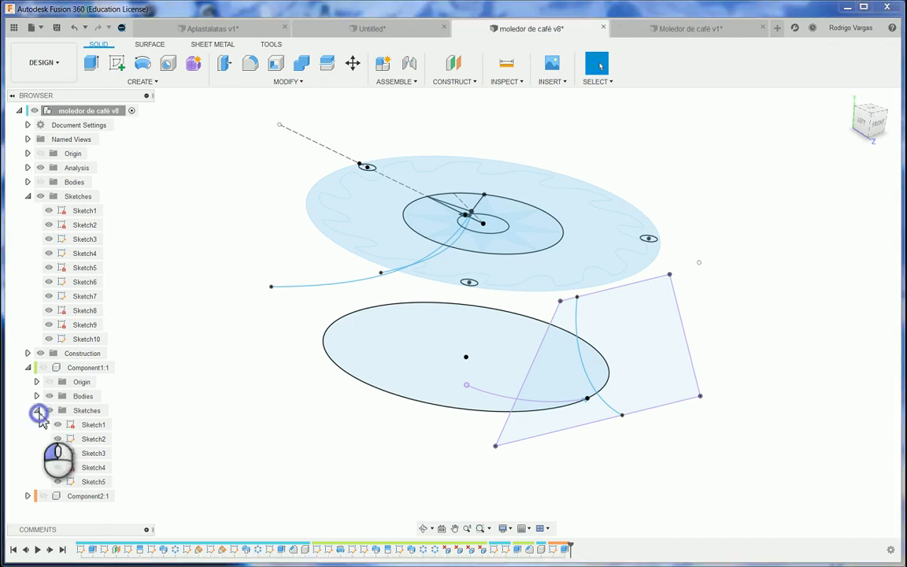
pyautogui.click(36, 410)
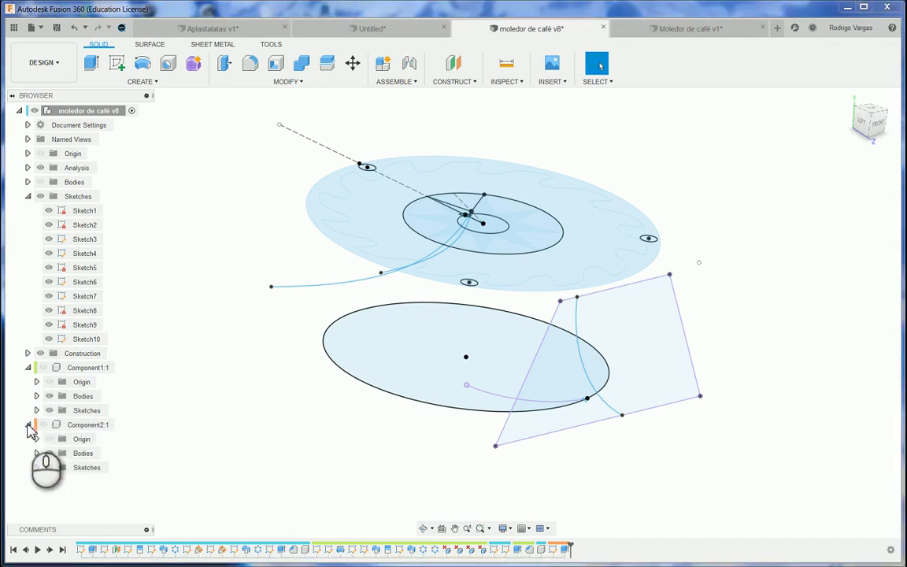
pyautogui.click(27, 424)
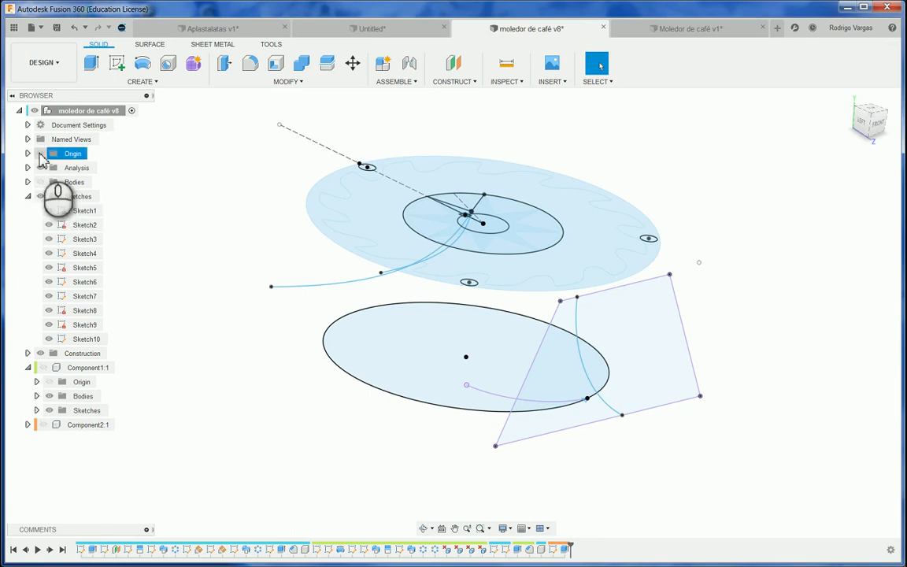
pyautogui.moveTo(868, 118); pyautogui.dragTo(855, 128)
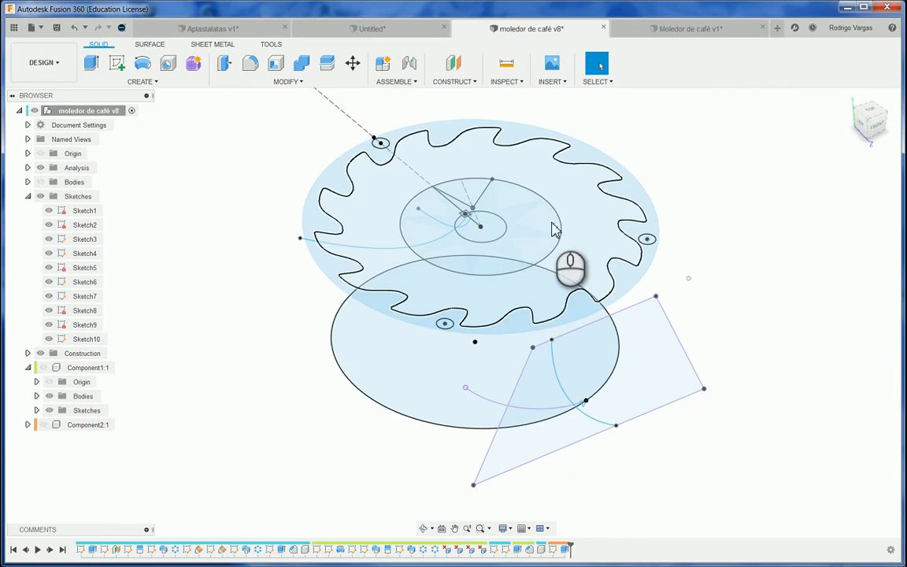
pyautogui.scroll(3, 480, 202)
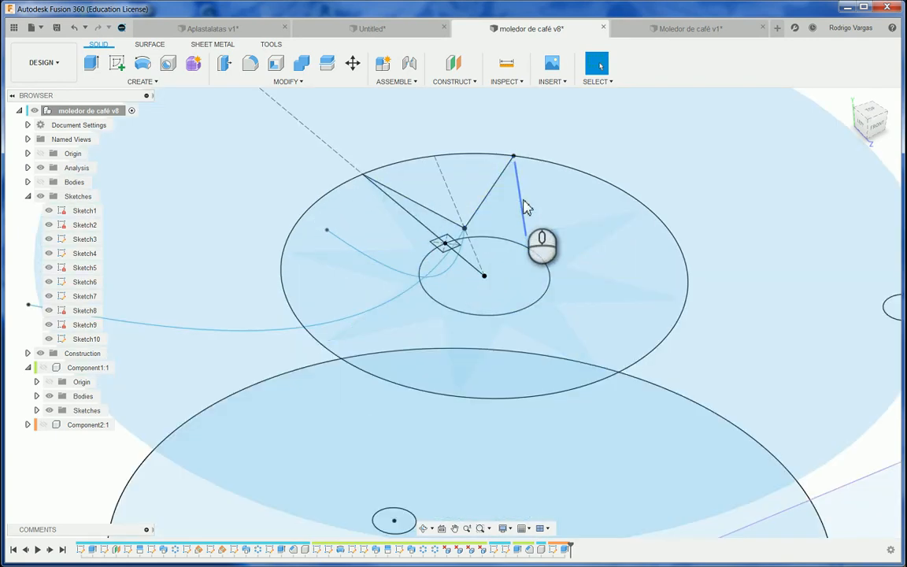
pyautogui.rightClick(521, 208)
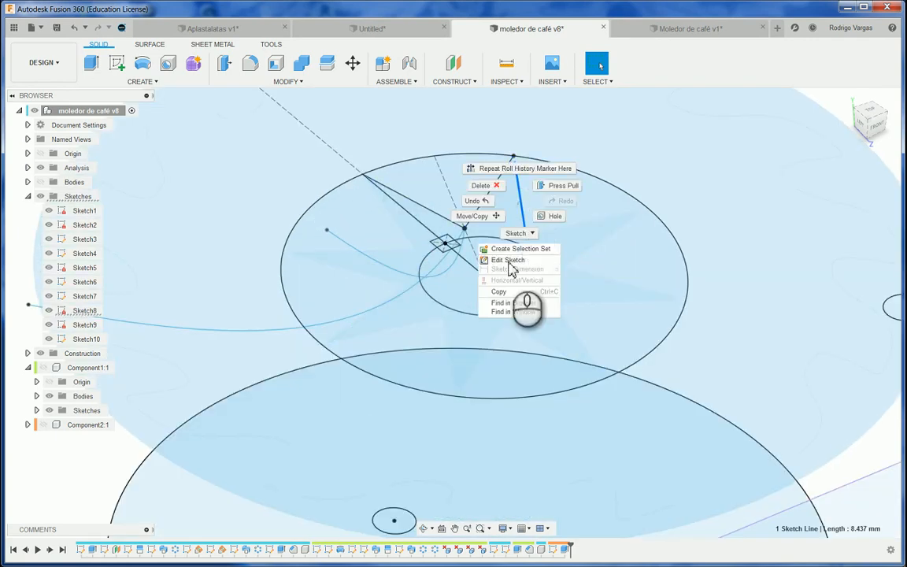
pyautogui.click(508, 303)
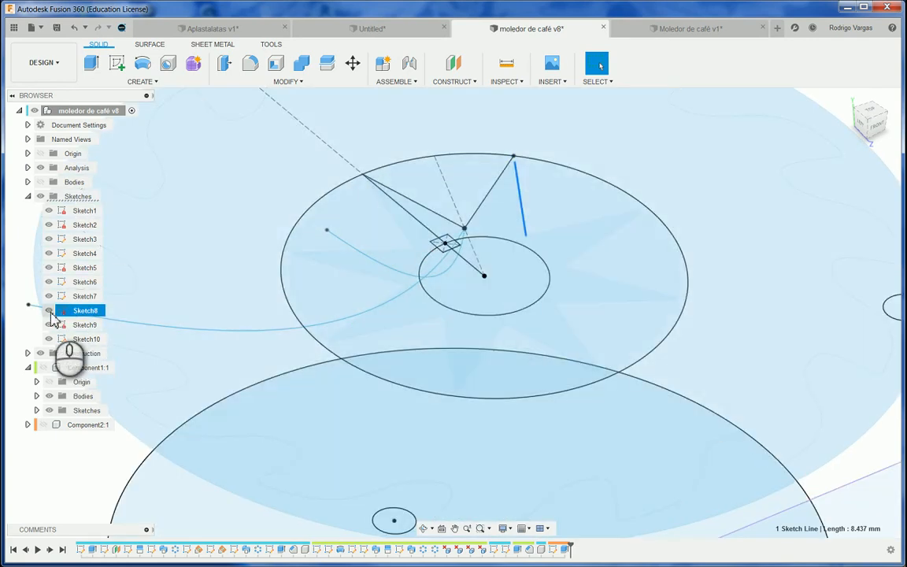
pyautogui.click(48, 310)
pyautogui.click(49, 310)
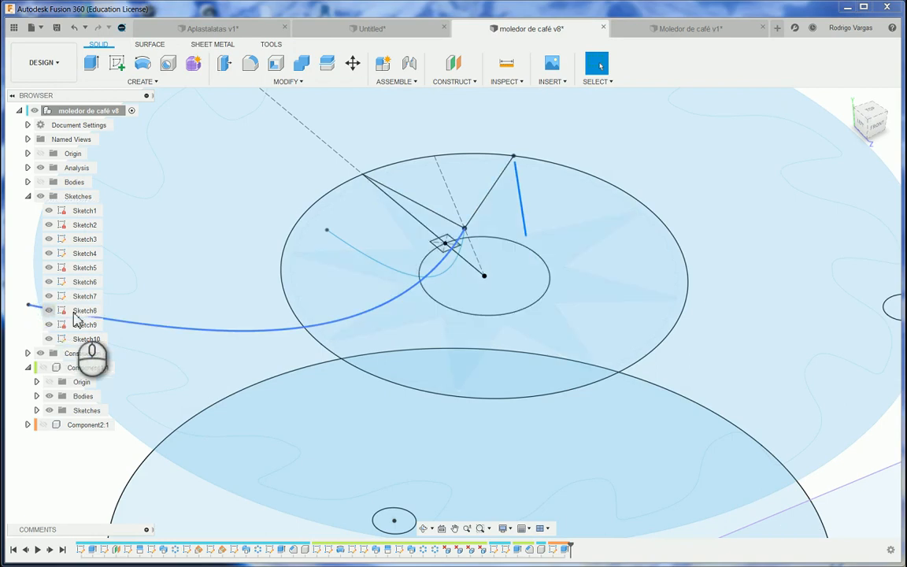
pyautogui.click(832, 104)
pyautogui.scroll(-3, 416, 289)
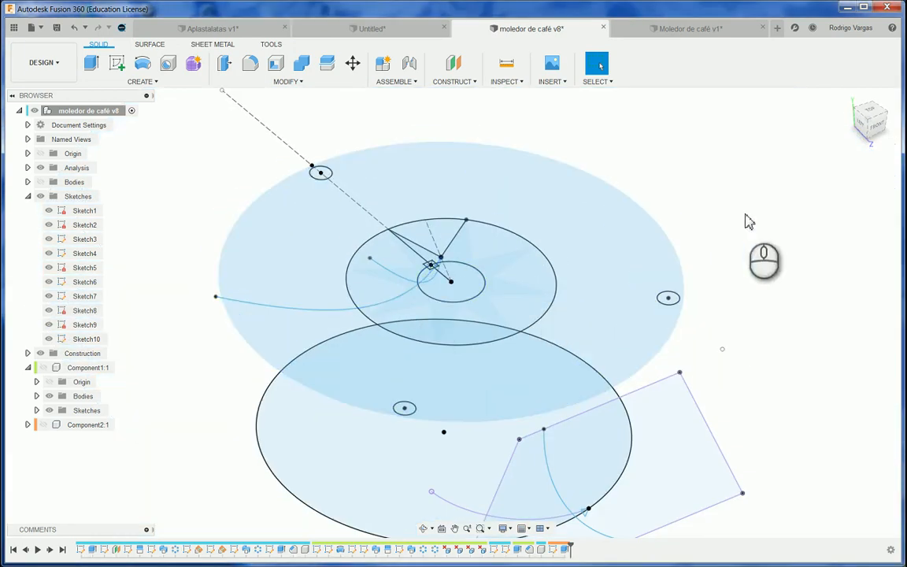
pyautogui.click(40, 197)
pyautogui.click(40, 197)
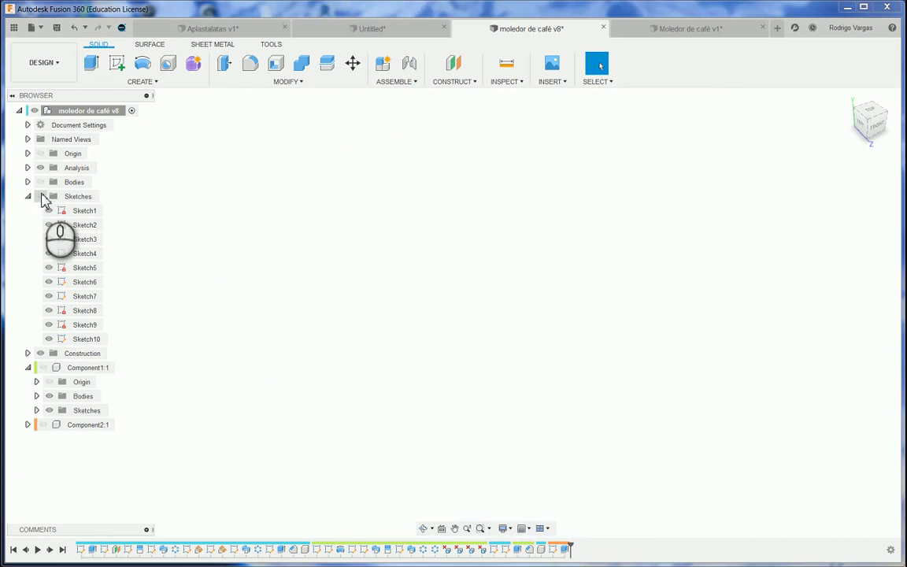
pyautogui.click(41, 197)
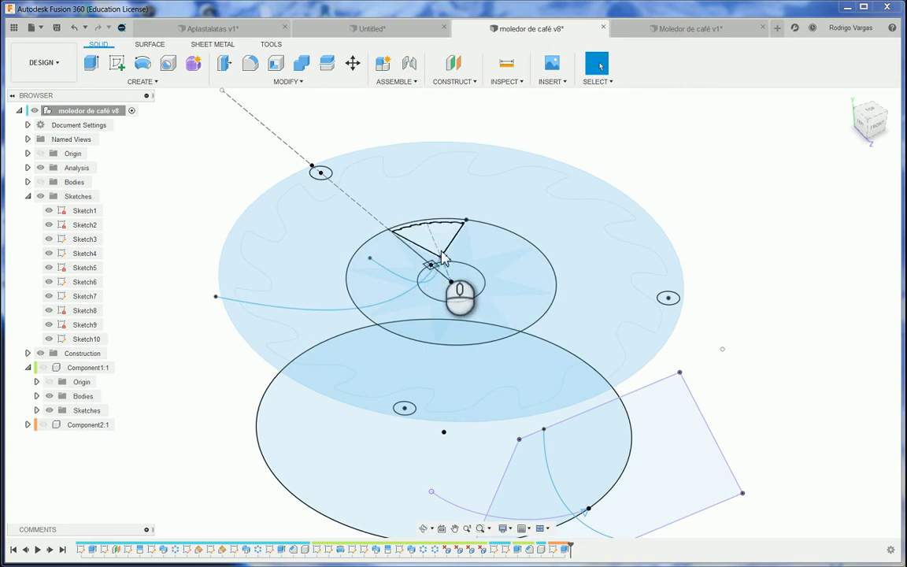
# Open the reference blade-outline sketch for editing and examine its angle dimensions, construction line and constraints.
pyautogui.click(462, 240)
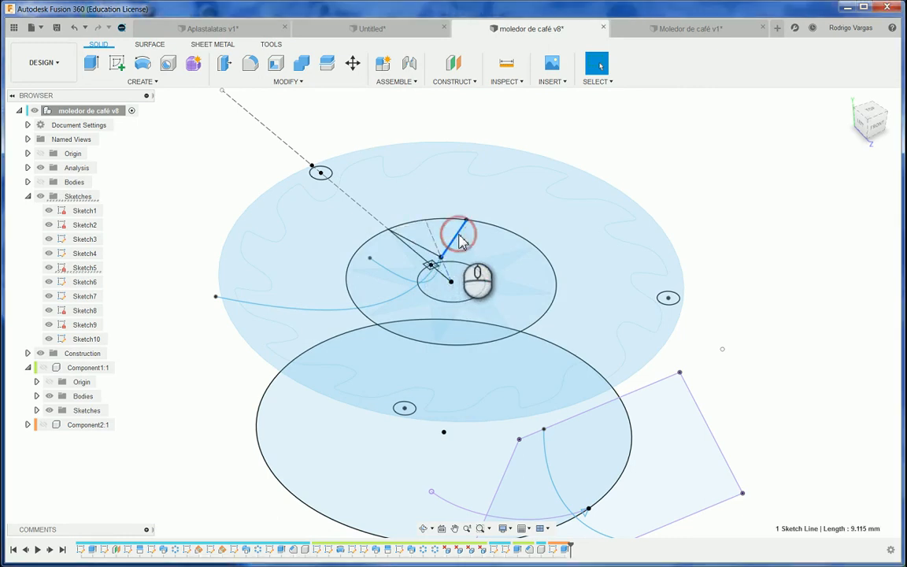
pyautogui.rightClick(460, 236)
pyautogui.click(457, 296)
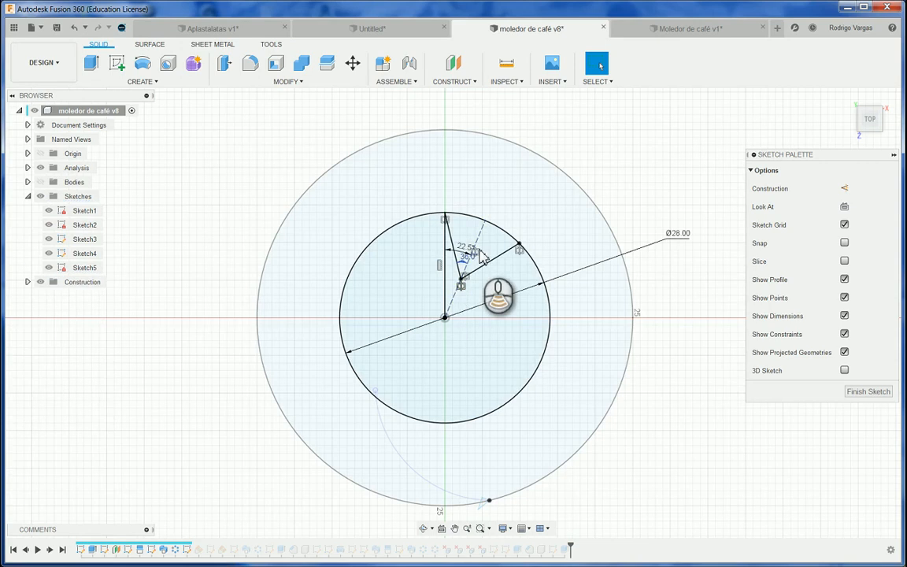
pyautogui.scroll(-2, 367, 295)
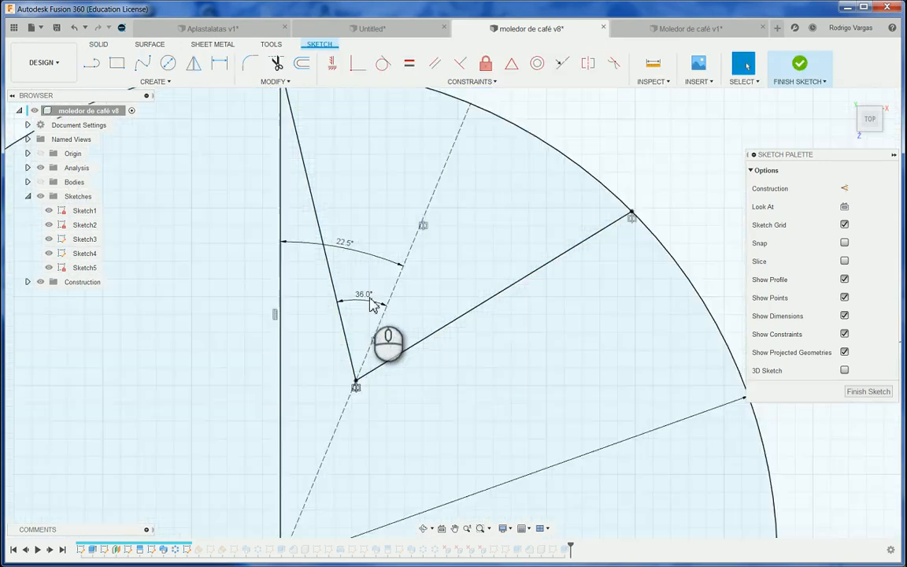
pyautogui.scroll(1, 370, 298)
pyautogui.scroll(-3, 351, 307)
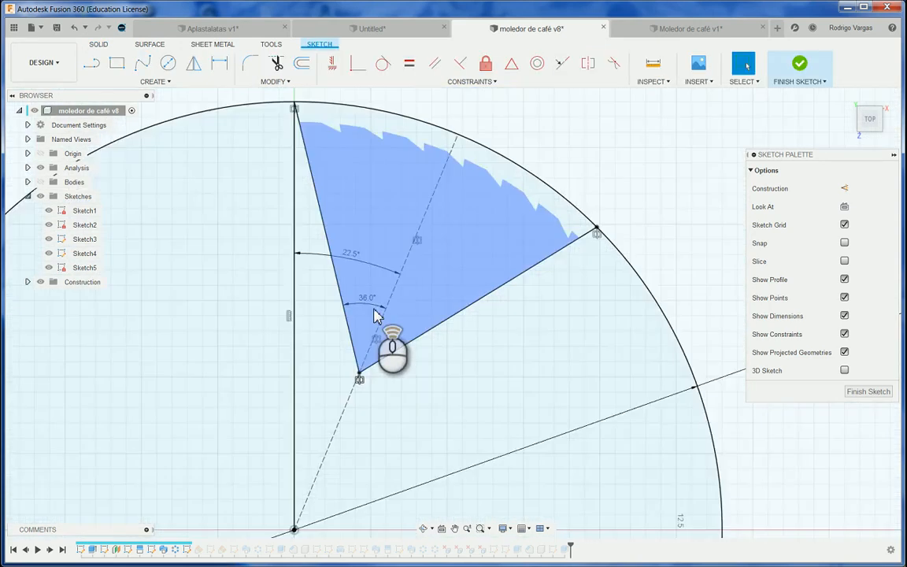
pyautogui.scroll(2, 377, 311)
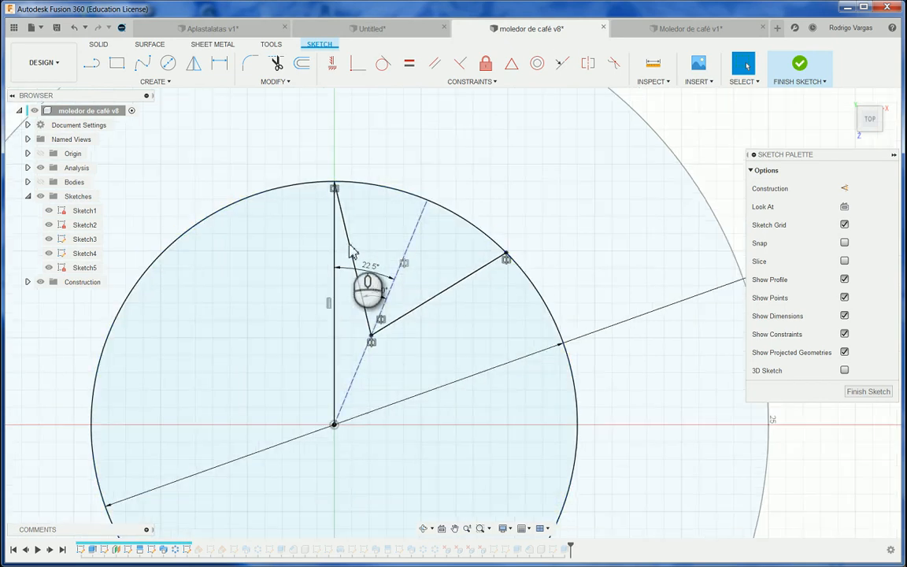
pyautogui.scroll(2, 362, 260)
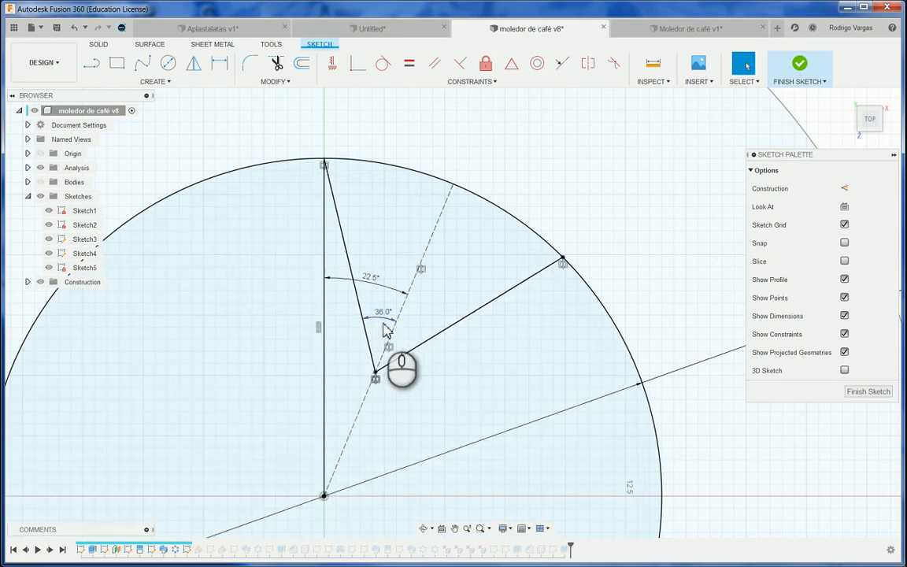
pyautogui.scroll(-1, 680, 110)
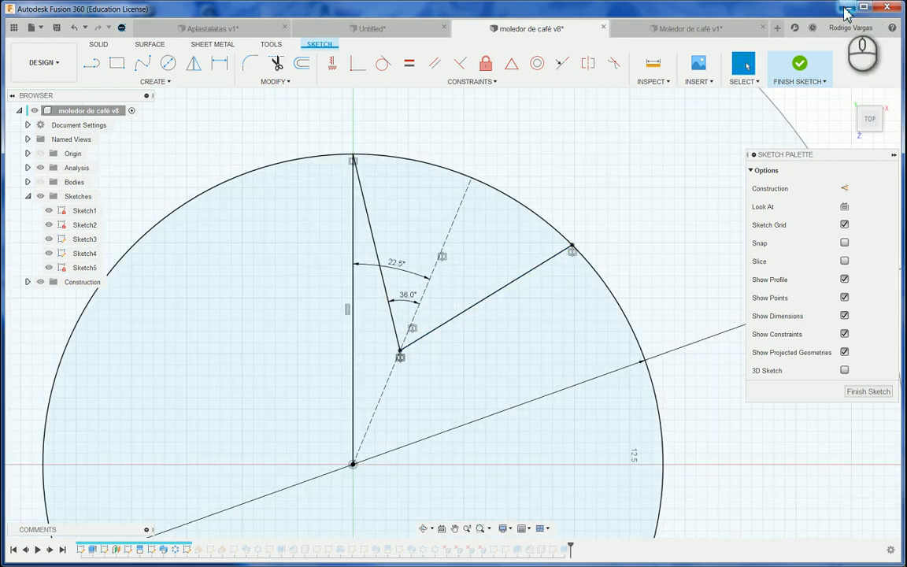
# Return to the Moledor de café v1 design and hide Sketch1 and Sketch4.
pyautogui.click(705, 27)
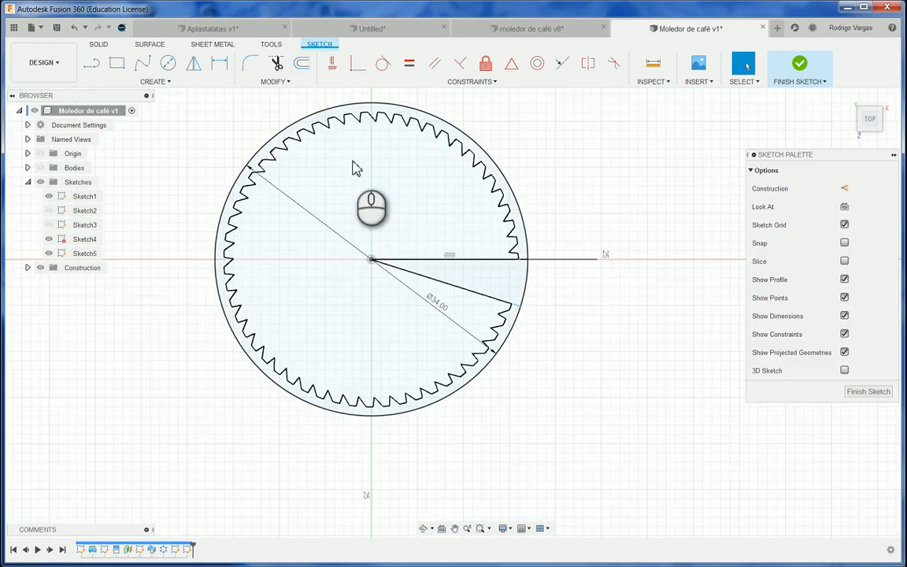
pyautogui.hotkey('ctrl', 'z')
pyautogui.hotkey('ctrl', 'z')
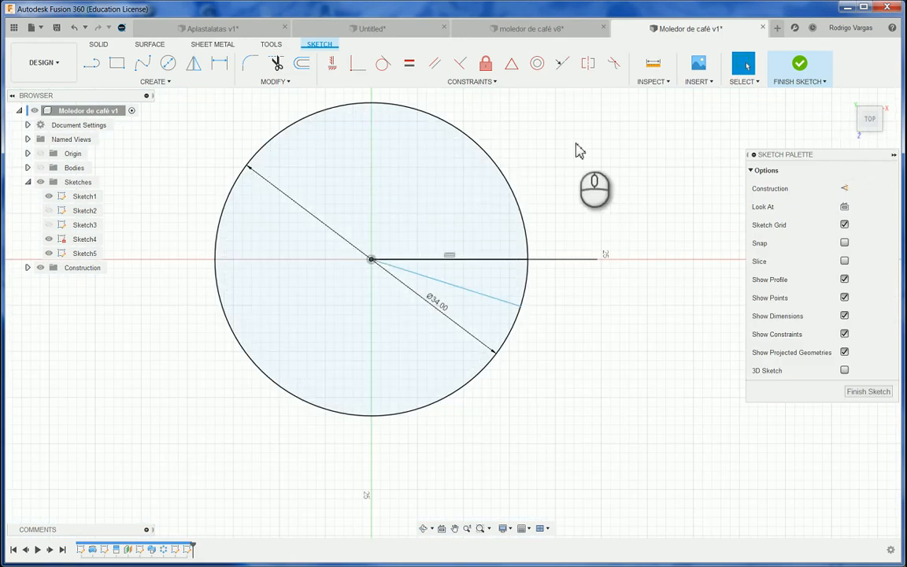
pyautogui.scroll(4, 574, 158)
pyautogui.scroll(-4, 568, 236)
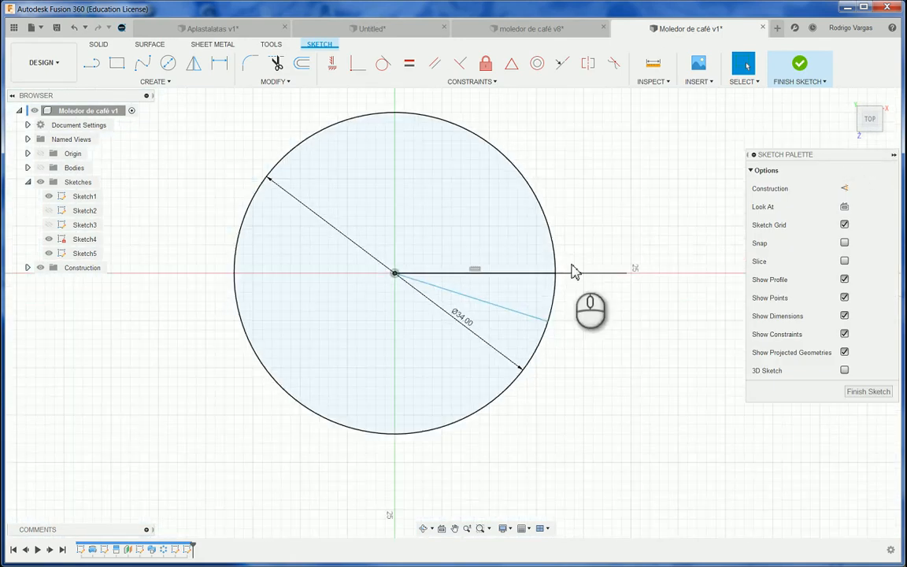
pyautogui.scroll(2, 574, 271)
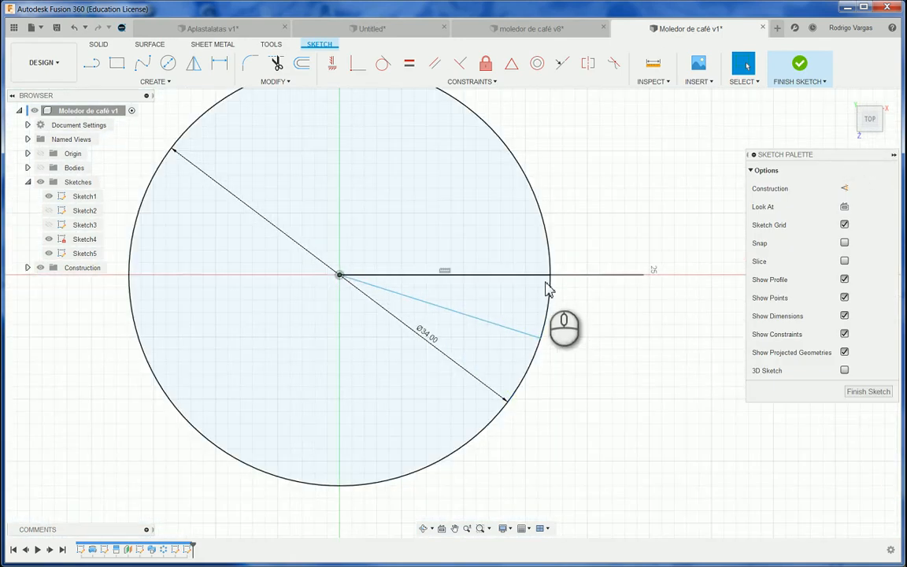
pyautogui.click(453, 296)
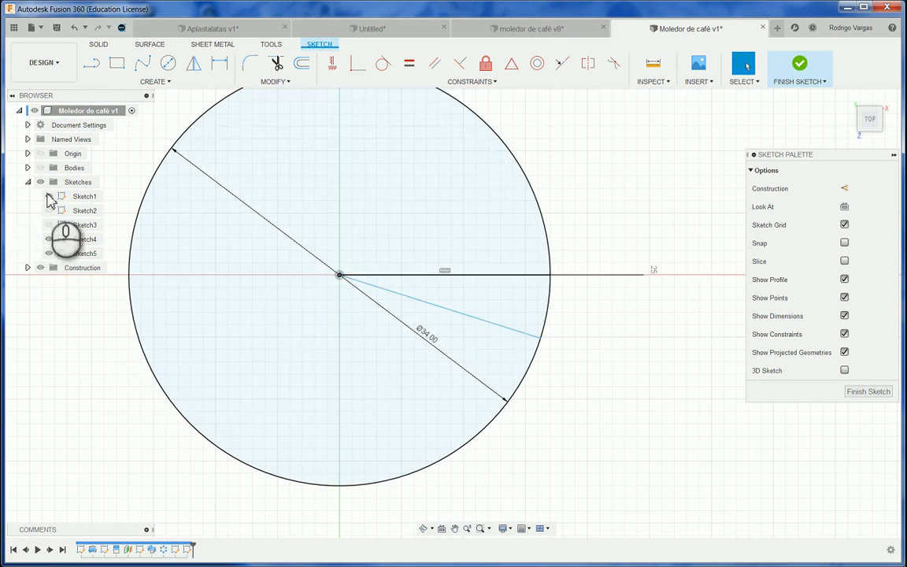
pyautogui.click(52, 199)
pyautogui.click(49, 238)
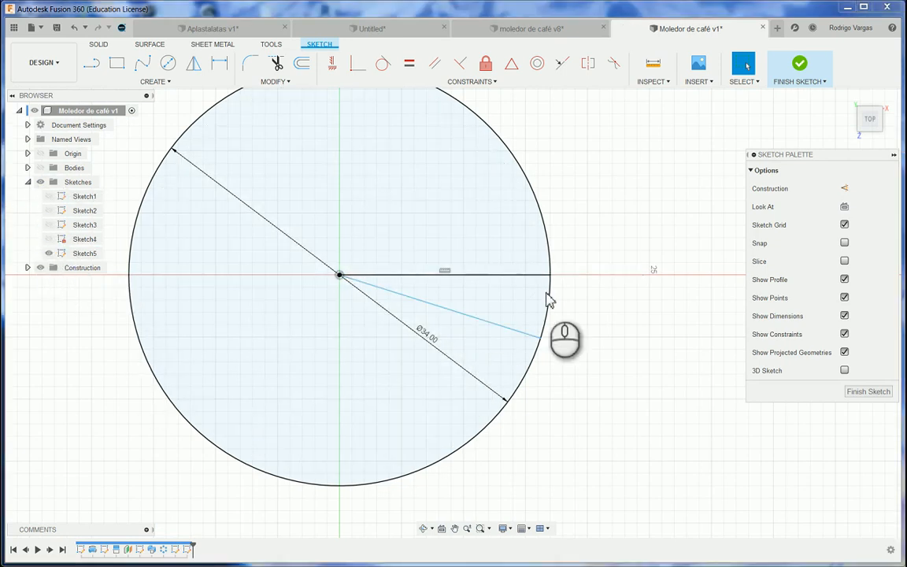
# Add an angle dimension between the horizontal radius line and the sloping line below it.
pyautogui.press('d')
pyautogui.click(454, 314)
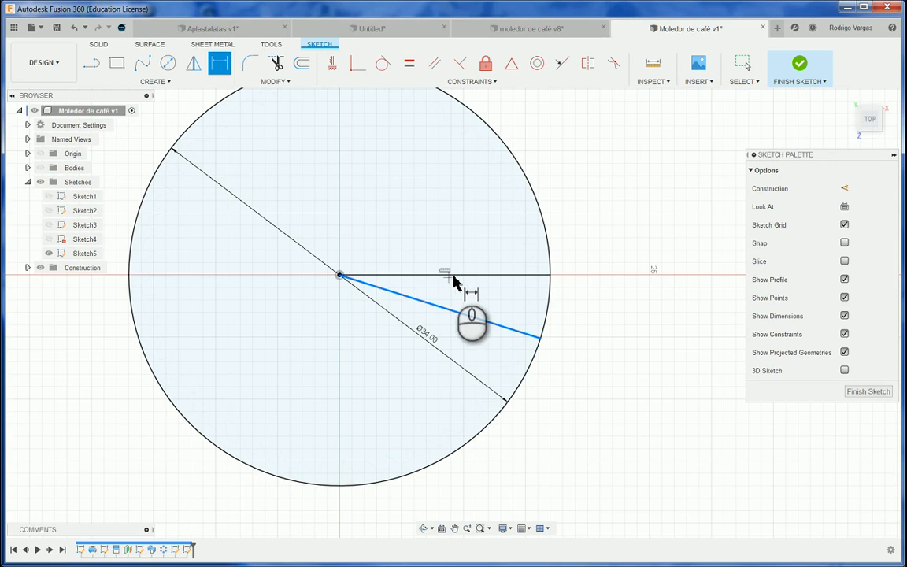
pyautogui.click(454, 275)
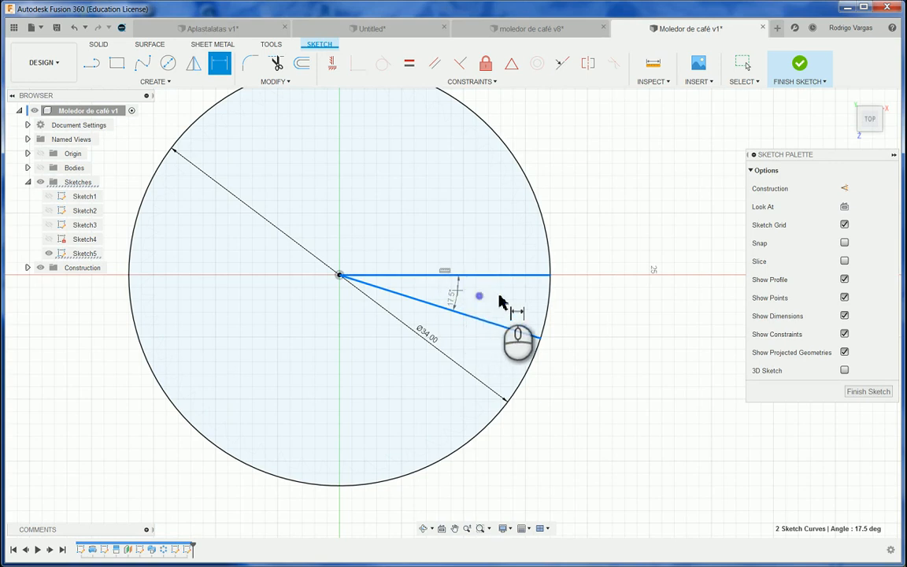
pyautogui.click(504, 284)
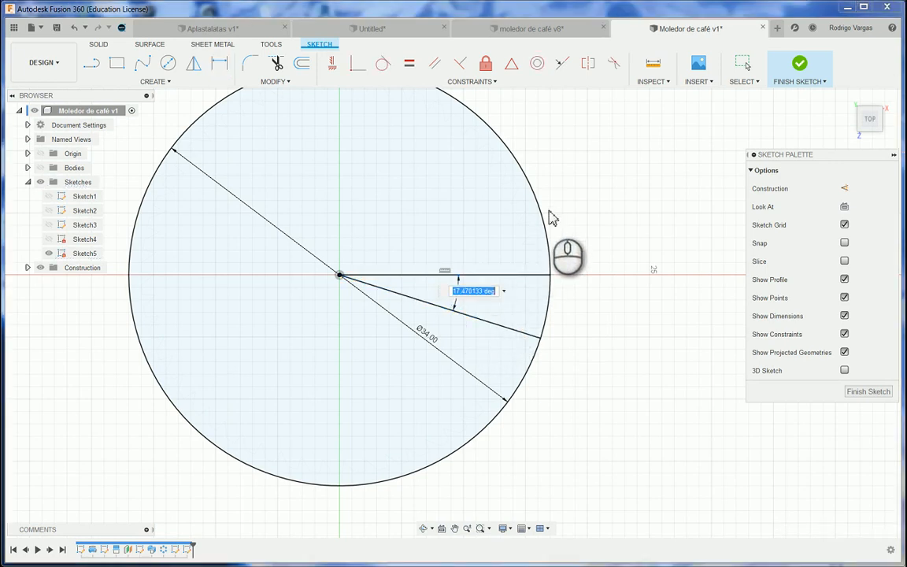
# Check the construction line's angle in the reference design moledor de café v8, then return to Moledor de café v1.
pyautogui.click(518, 32)
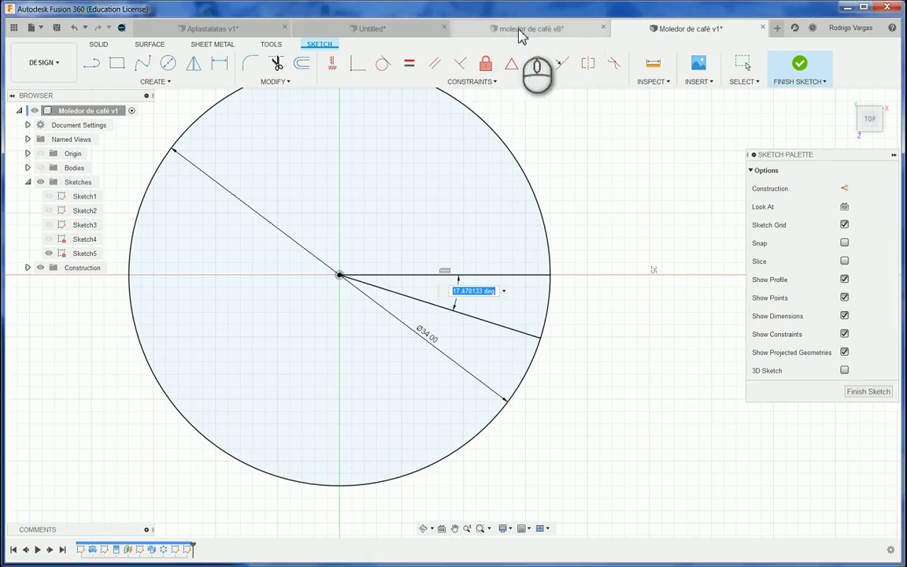
pyautogui.click(520, 32)
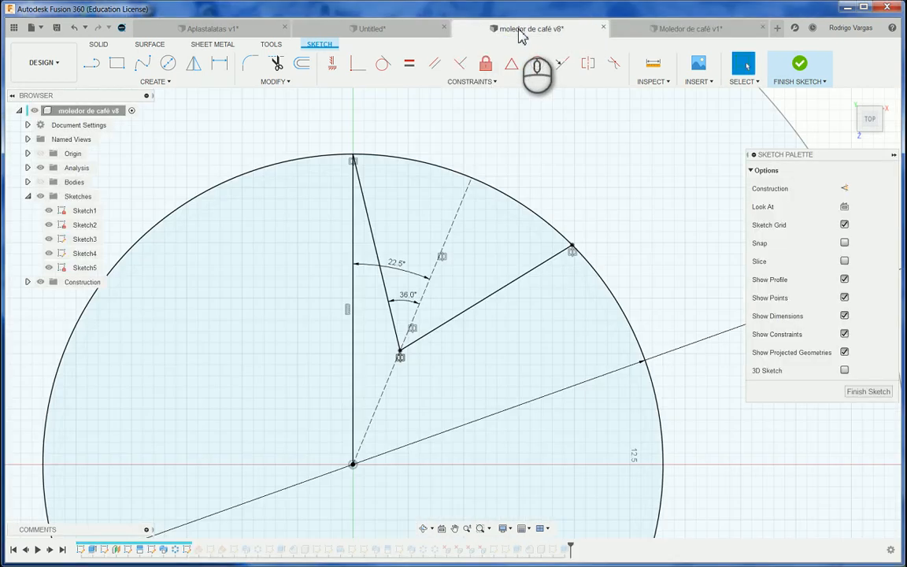
pyautogui.click(398, 263)
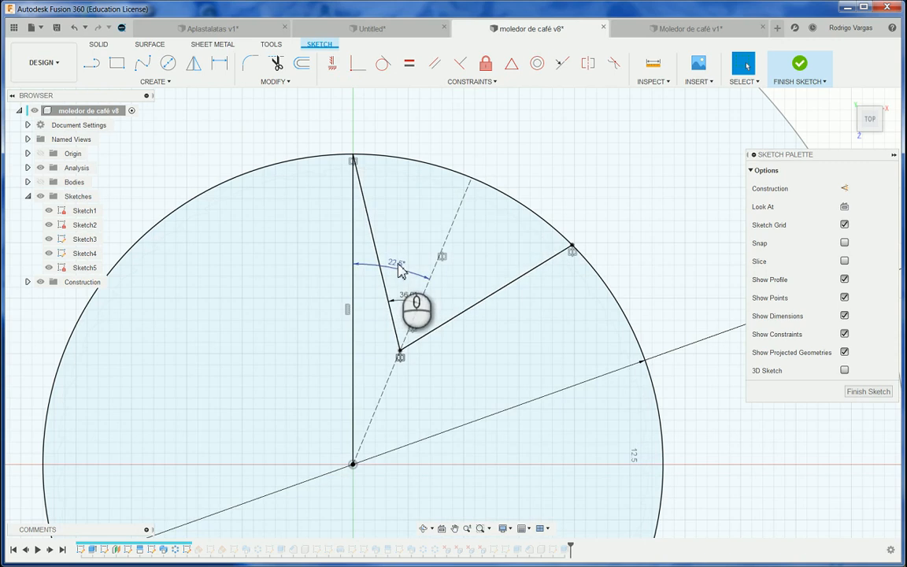
pyautogui.click(634, 30)
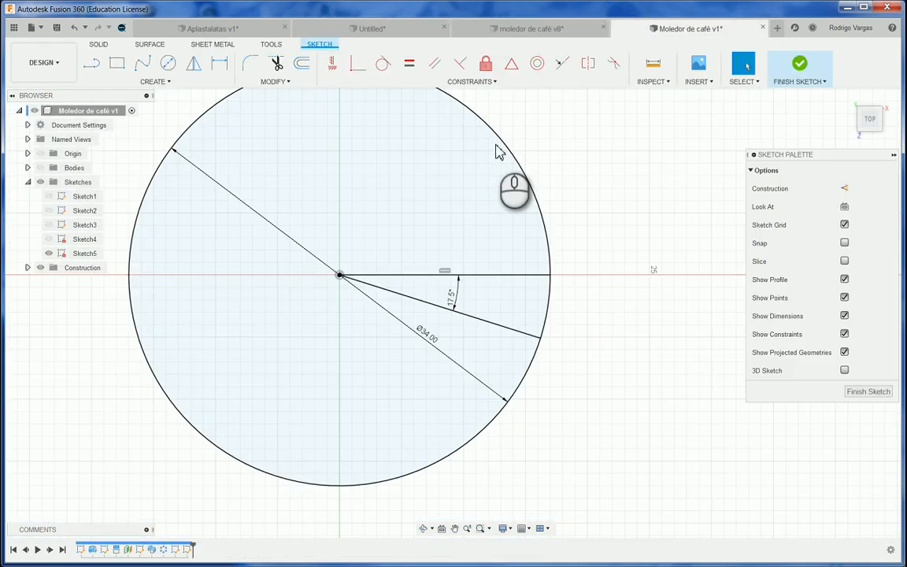
# Set the angle between the horizontal radius line and the sloping line to 22.5°.
pyautogui.click(452, 299)
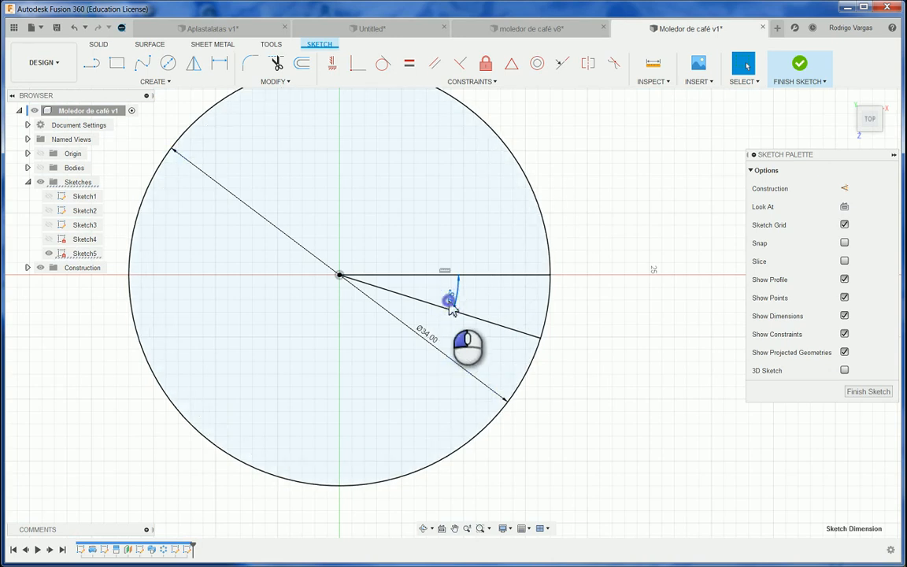
pyautogui.doubleClick(450, 301)
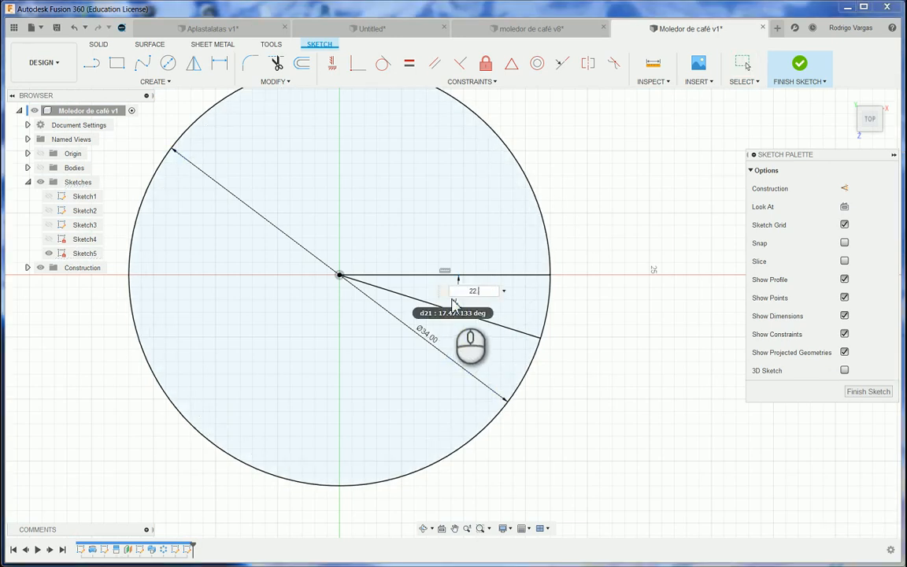
pyautogui.write('22.5')
pyautogui.press('Return')
# Convert the sloping radius line into a construction line.
pyautogui.scroll(-1, 454, 307)
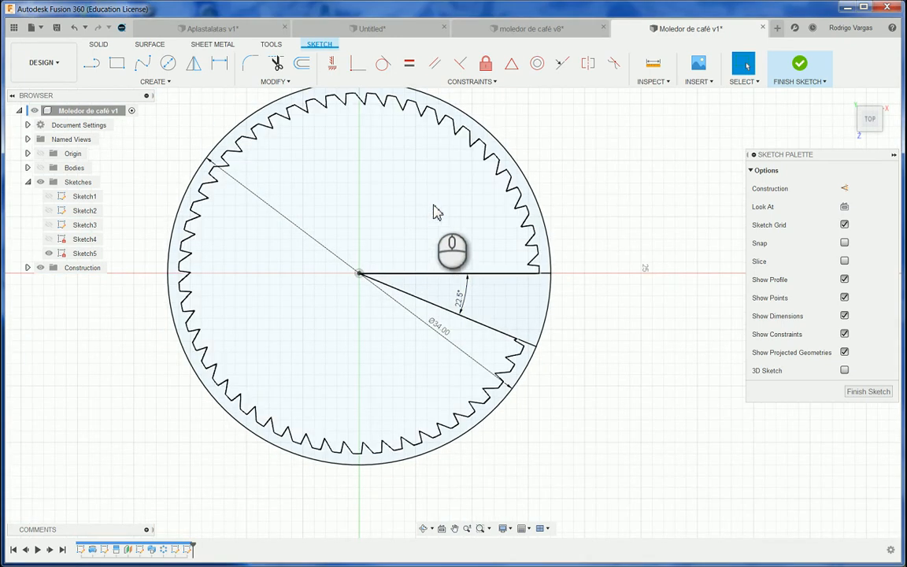
pyautogui.scroll(-1, 482, 354)
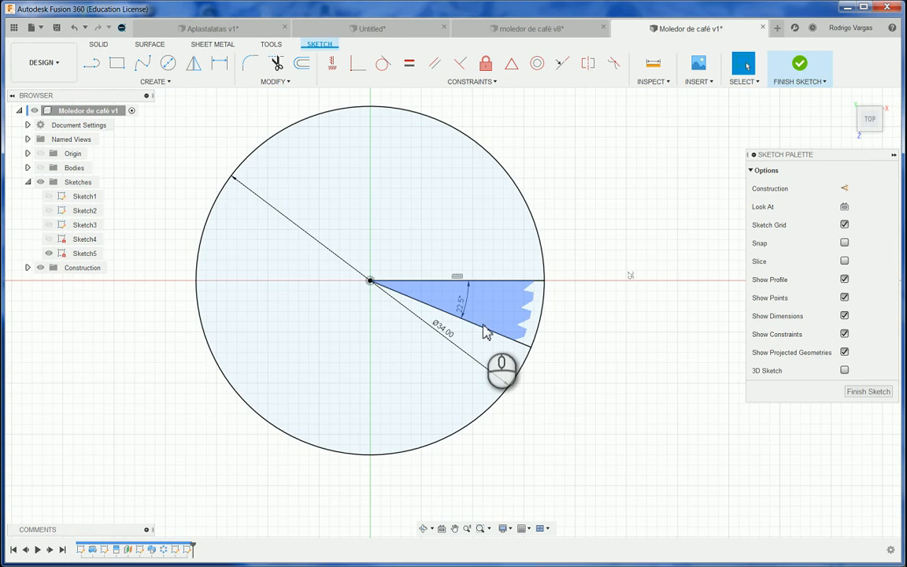
pyautogui.click(511, 334)
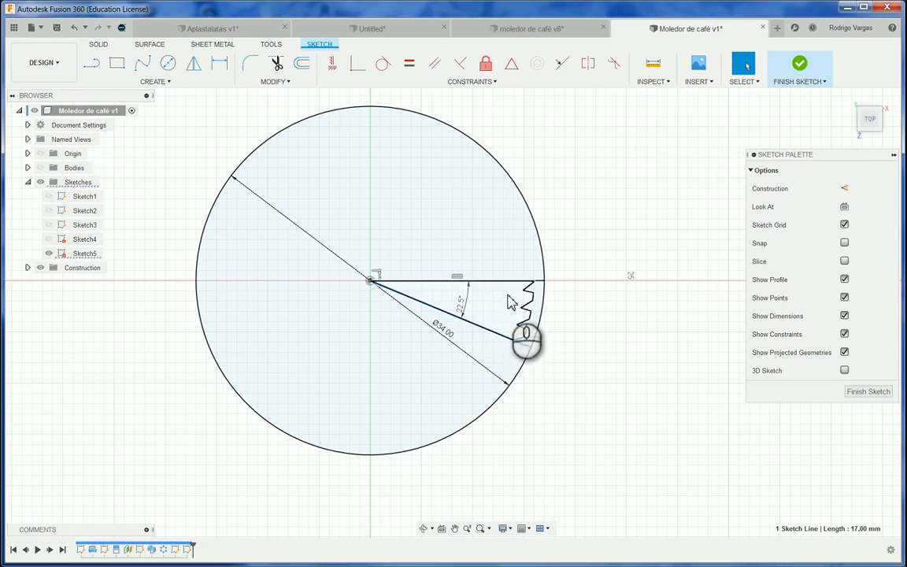
pyautogui.press('x')
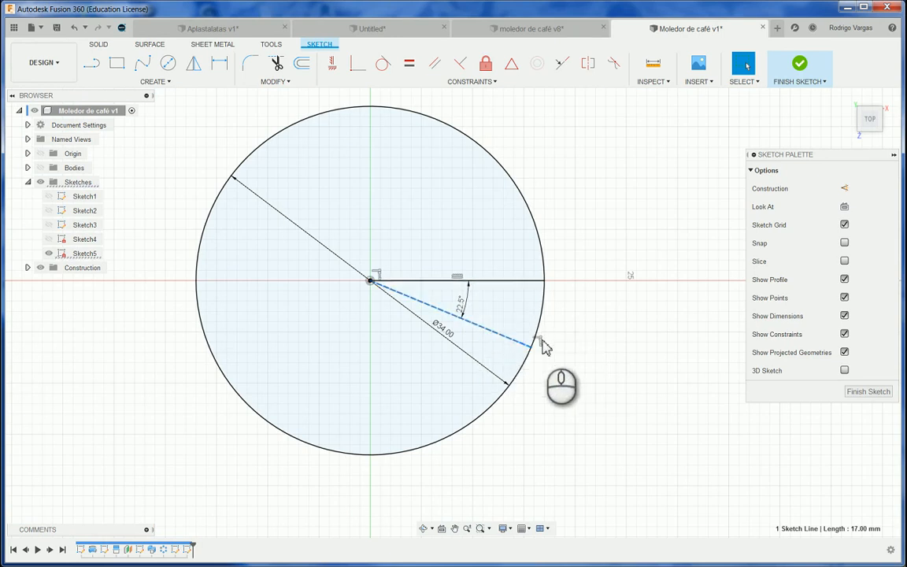
# Draw a line about 9.7 mm long from the horizontal line's outer endpoint on the circle to the sloping construction line.
pyautogui.scroll(4, 541, 337)
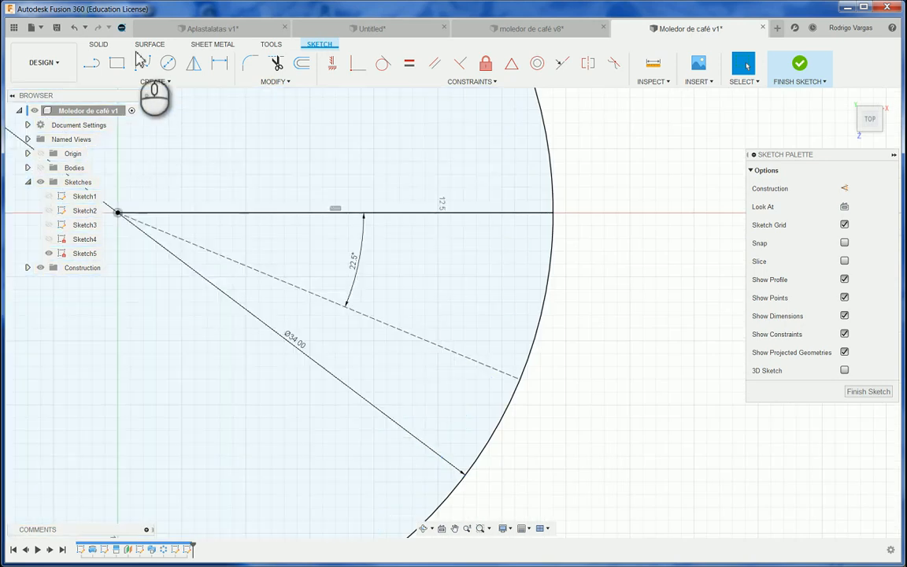
pyautogui.click(92, 63)
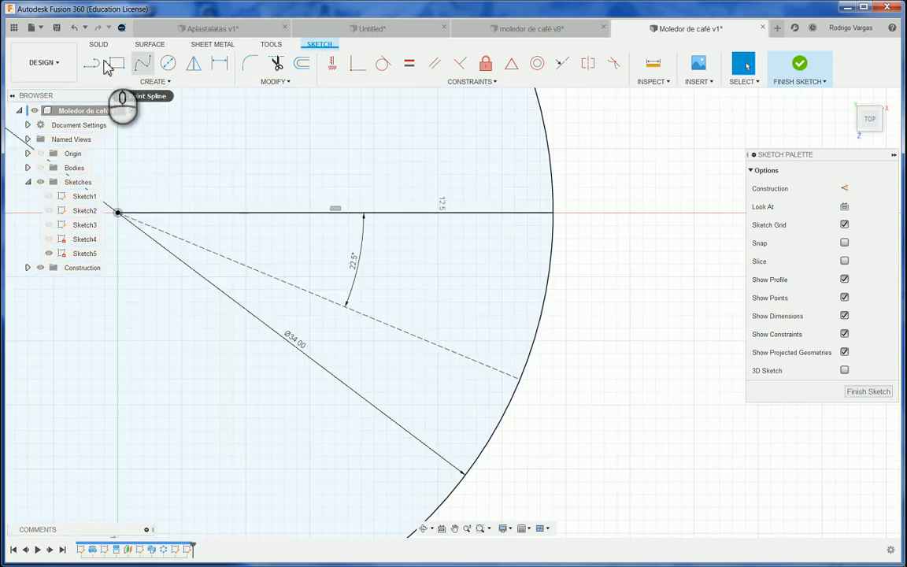
pyautogui.click(555, 213)
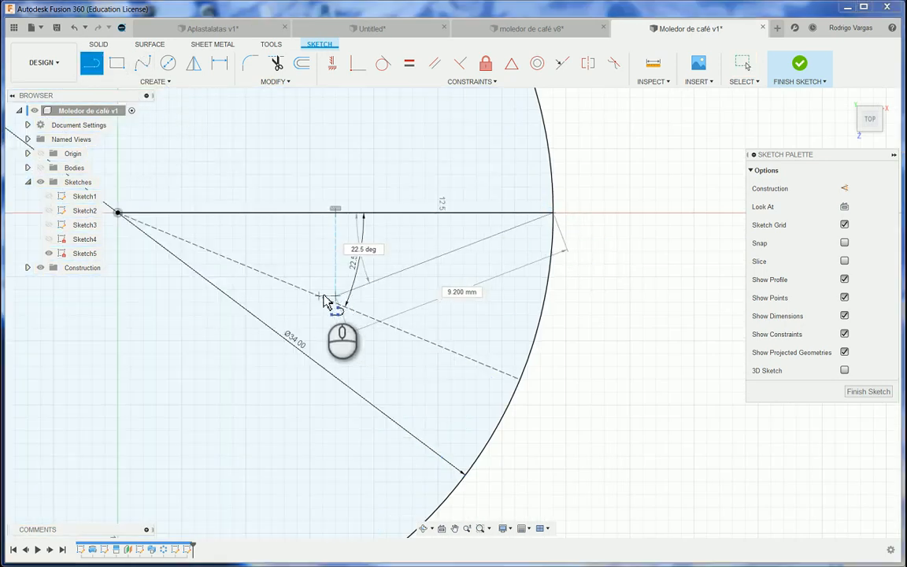
pyautogui.click(321, 295)
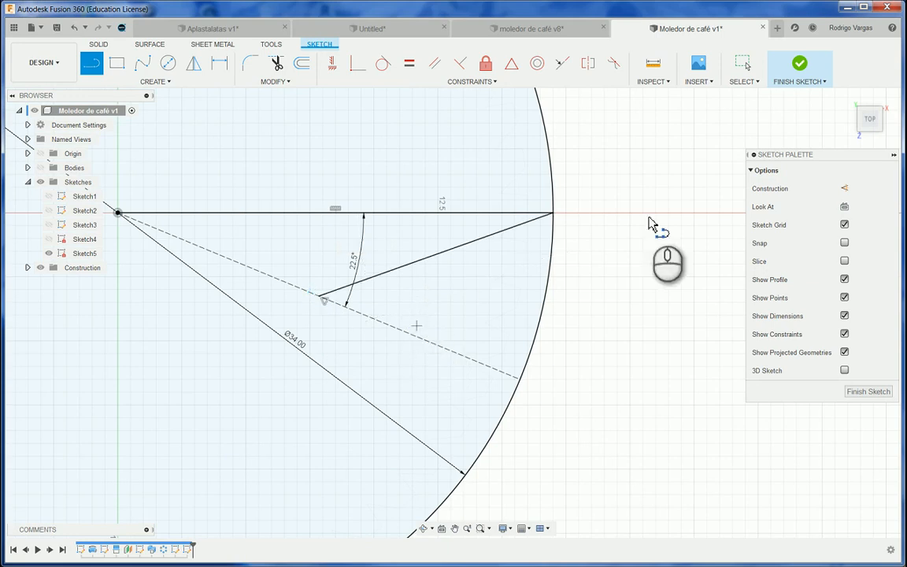
# Mirror the new blade line about the sloping construction line to form a V-shaped notch in the circle.
pyautogui.scroll(-1, 534, 263)
pyautogui.click(194, 65)
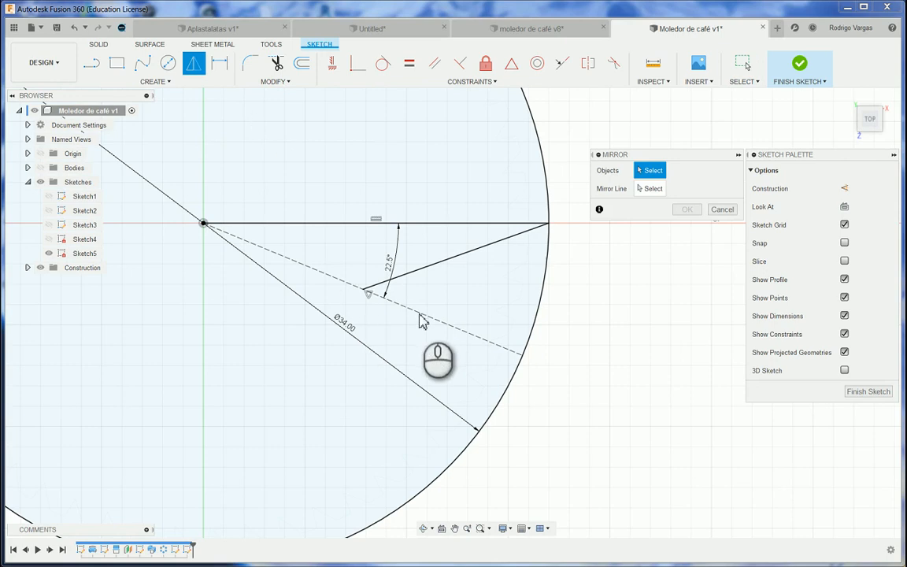
pyautogui.click(431, 264)
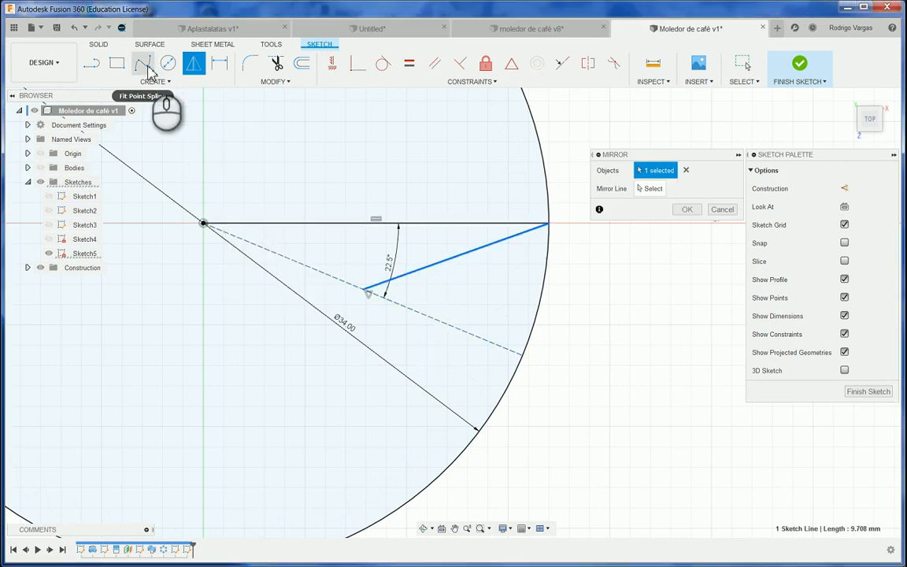
pyautogui.click(655, 189)
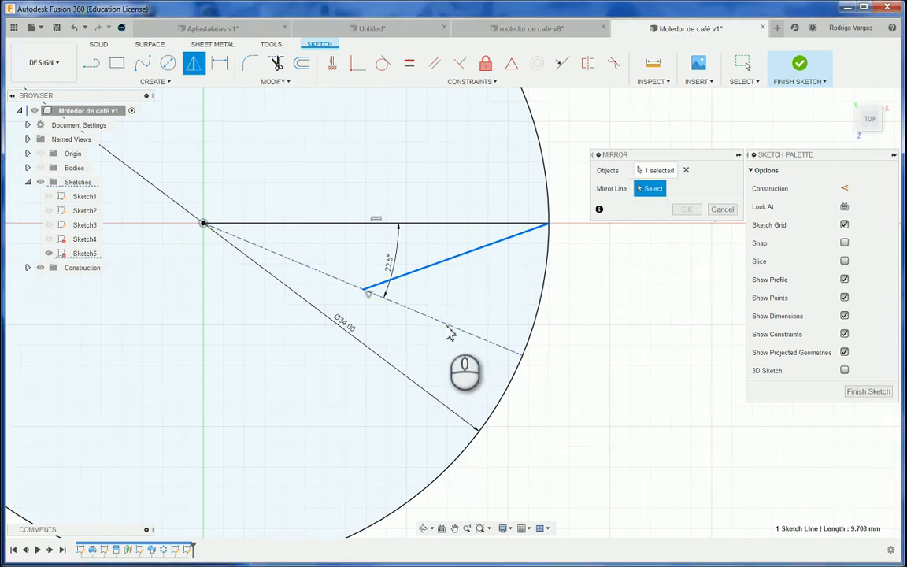
pyautogui.click(452, 330)
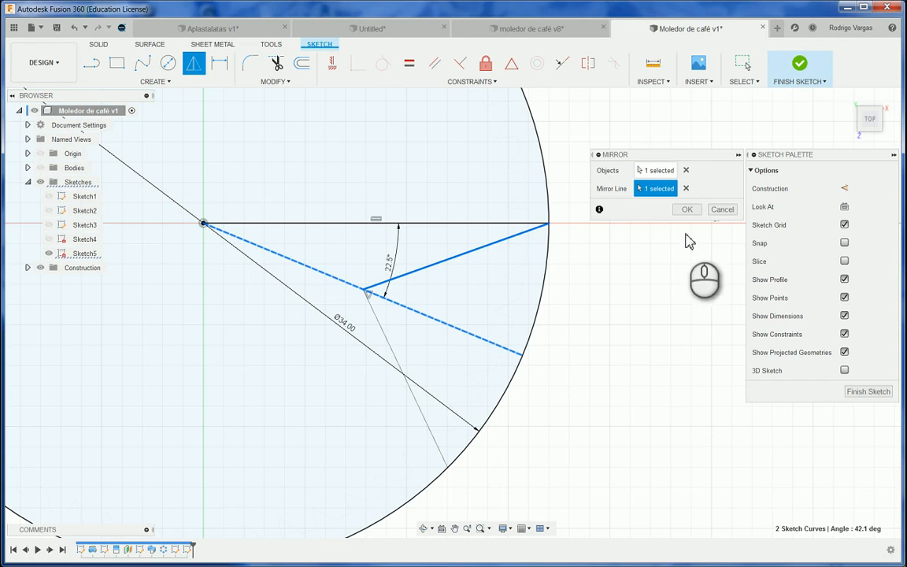
pyautogui.click(679, 211)
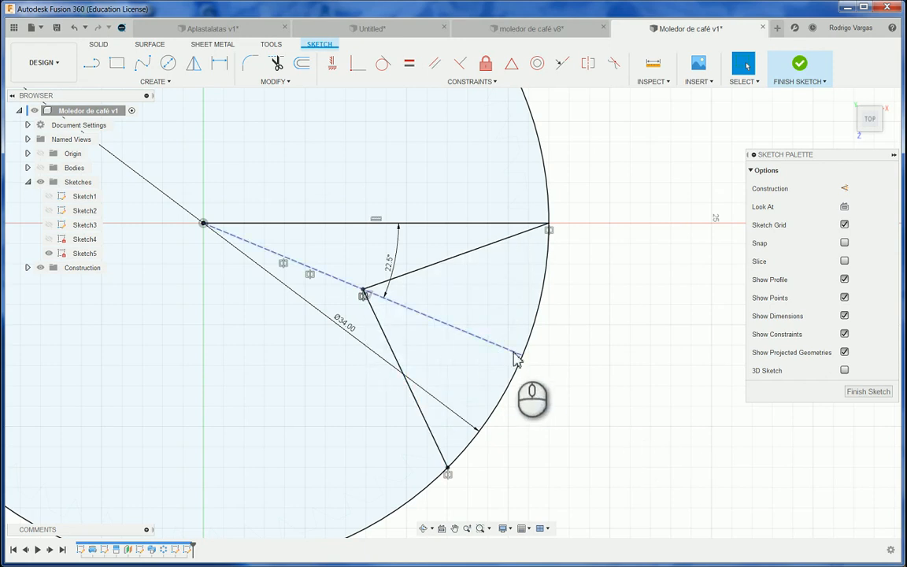
# Set the circle's diameter to 33 mm and finish the blade layout sketch.
pyautogui.scroll(-4, 553, 350)
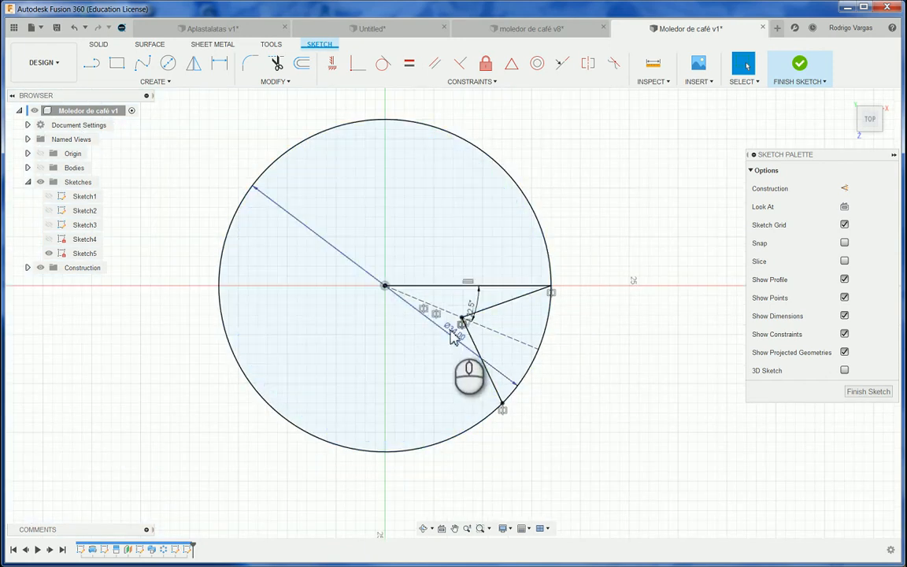
pyautogui.click(462, 339)
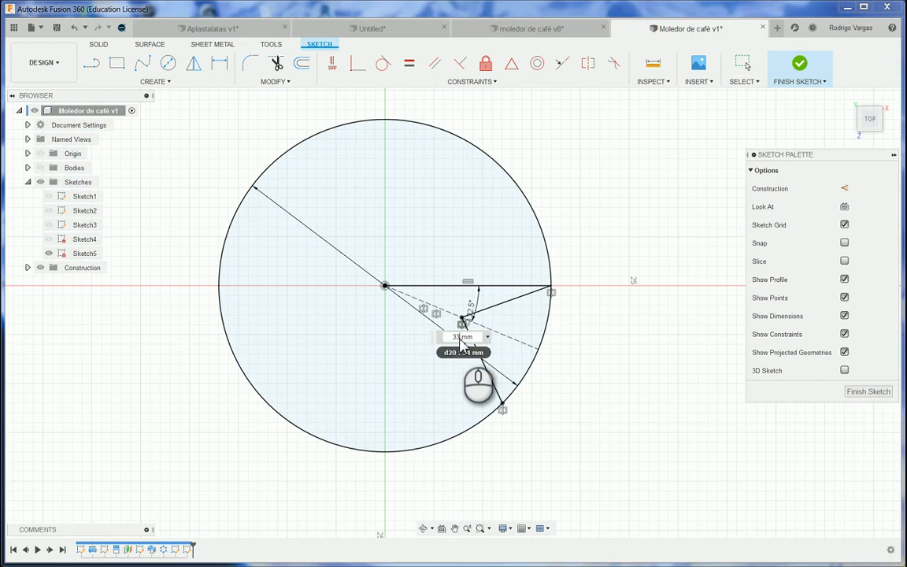
pyautogui.press('Return')
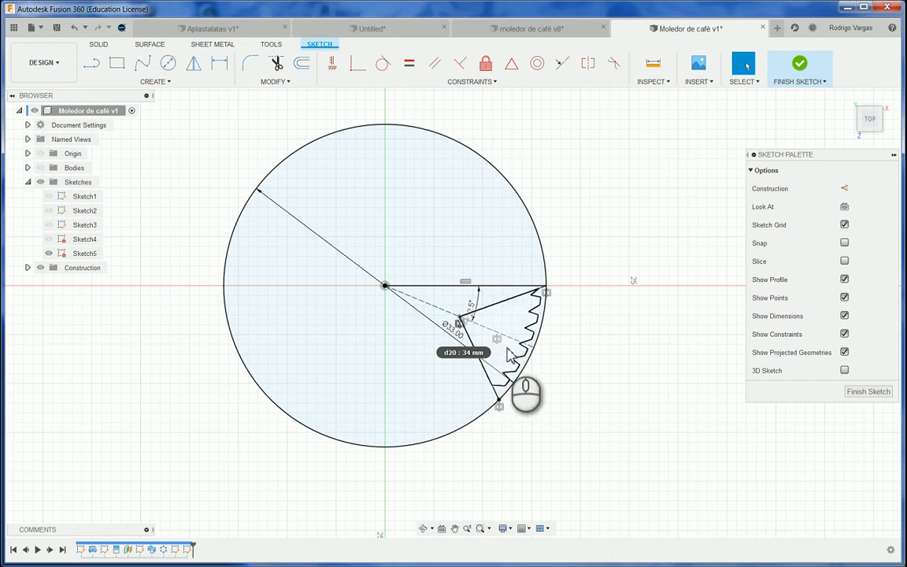
pyautogui.scroll(1, 509, 350)
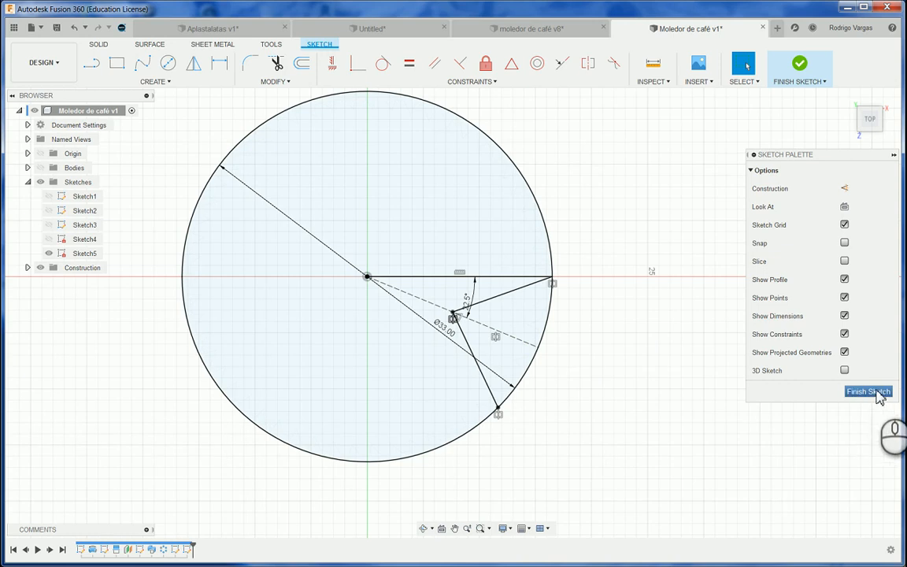
pyautogui.click(878, 394)
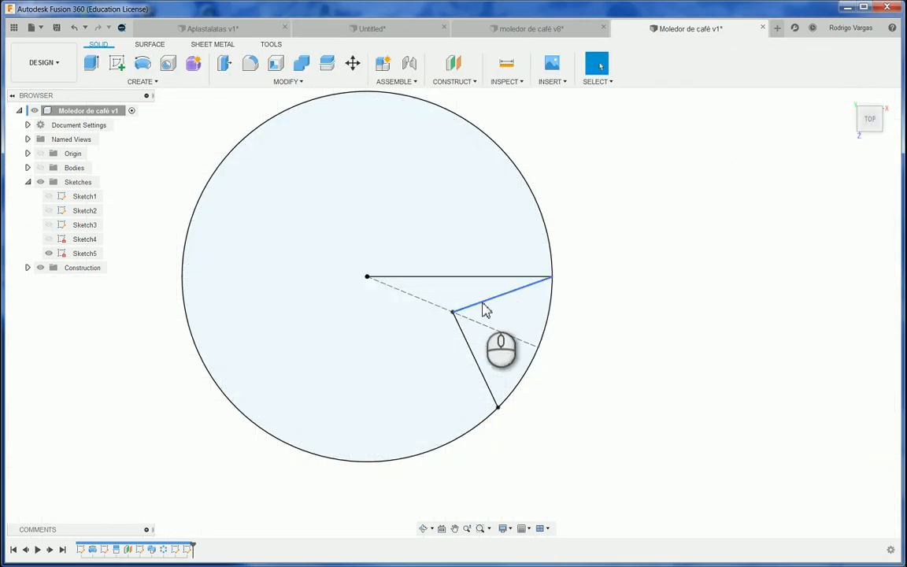
# Create a construction plane at an angle through the original notch line, perpendicular to the blade layout sketch.
pyautogui.click(890, 124)
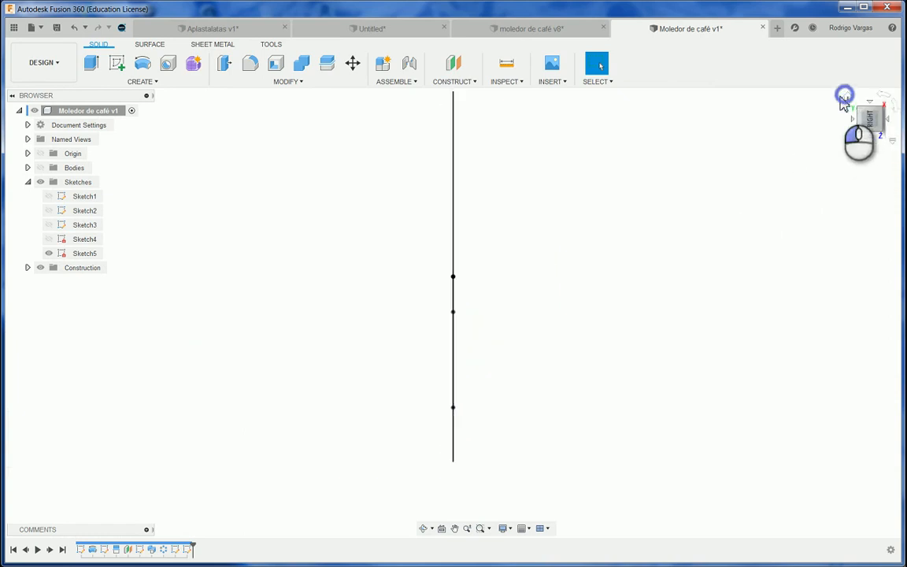
pyautogui.click(848, 97)
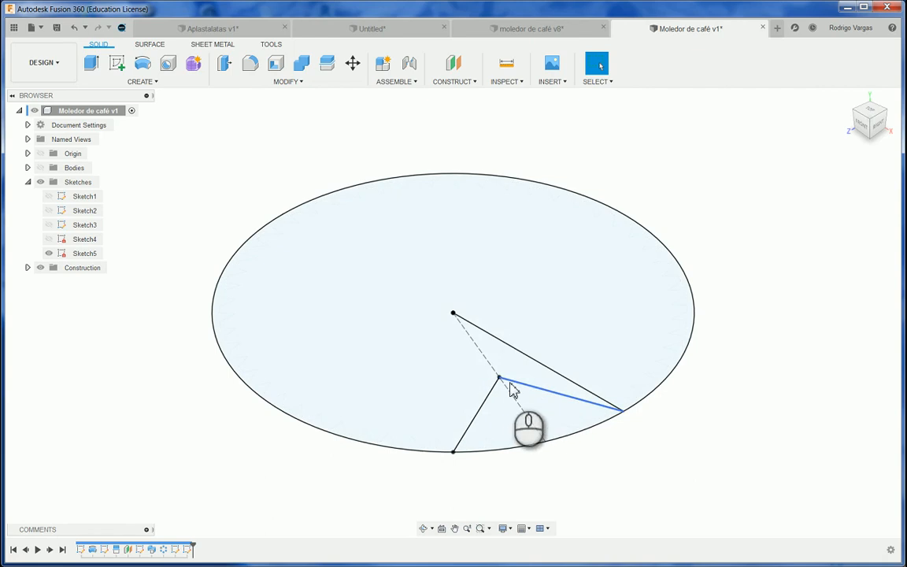
pyautogui.scroll(2, 543, 244)
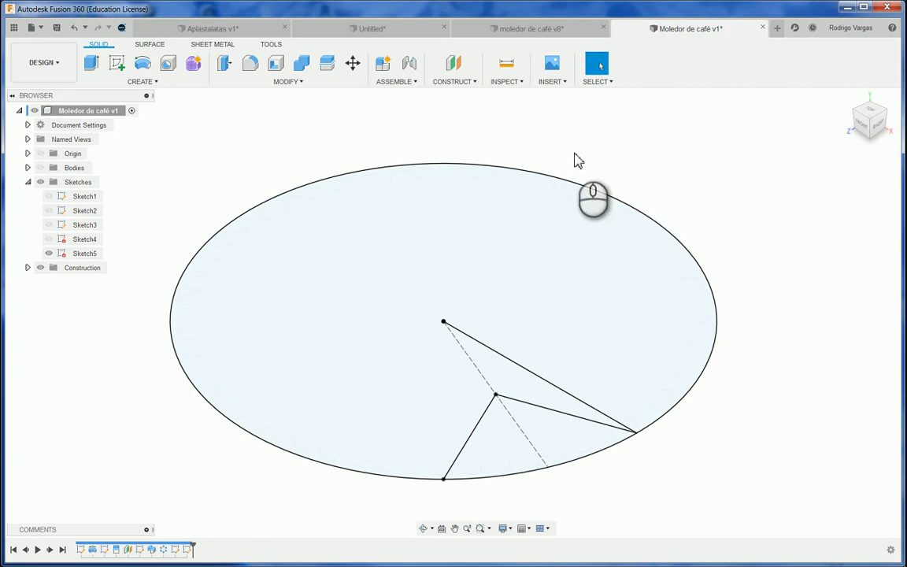
pyautogui.click(465, 88)
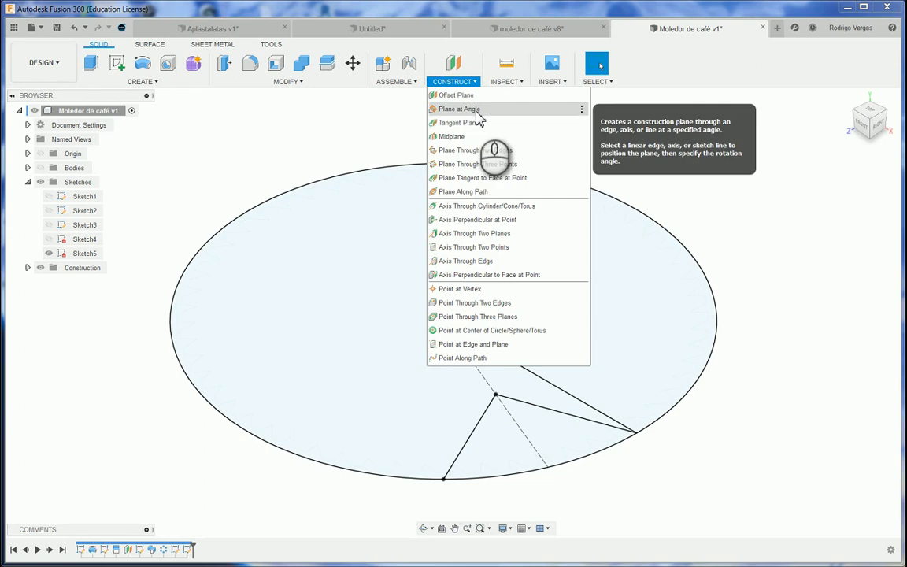
pyautogui.click(474, 110)
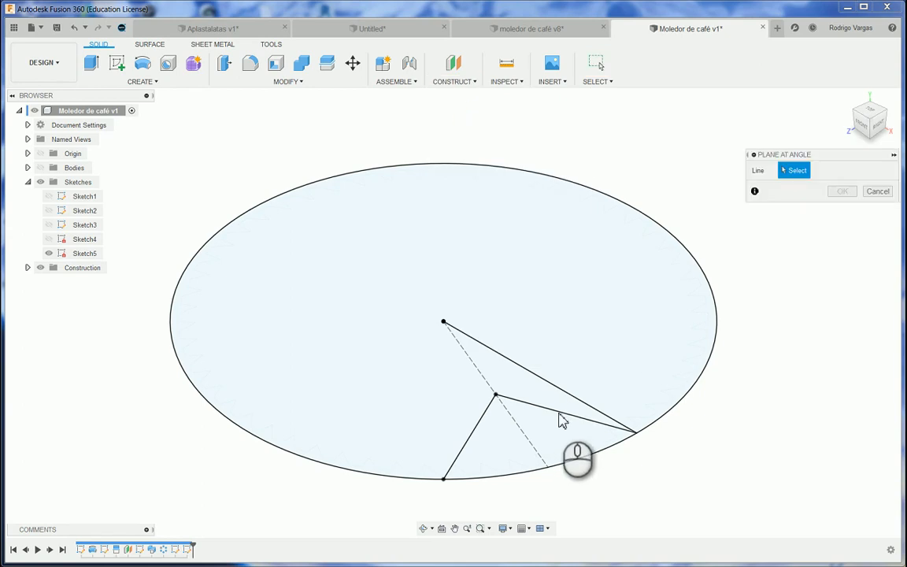
pyautogui.click(561, 414)
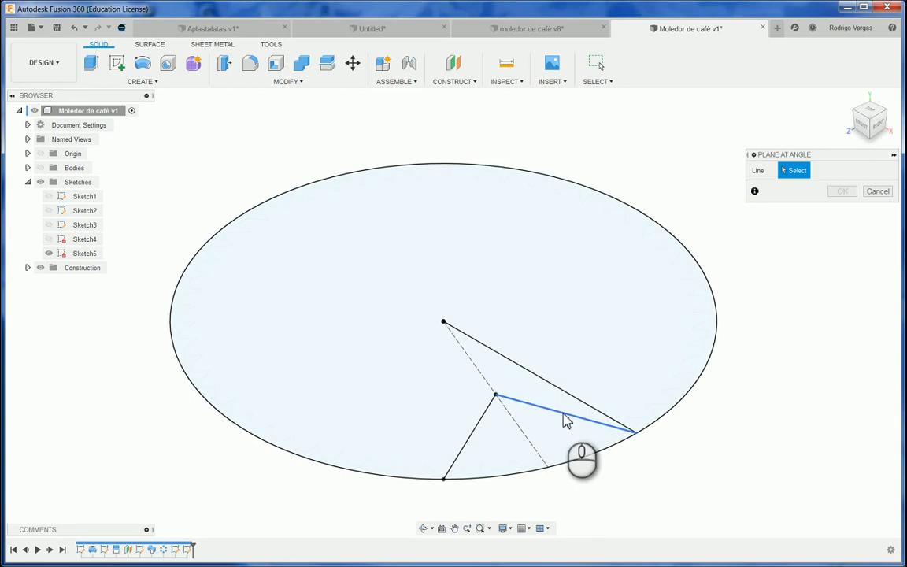
pyautogui.click(564, 417)
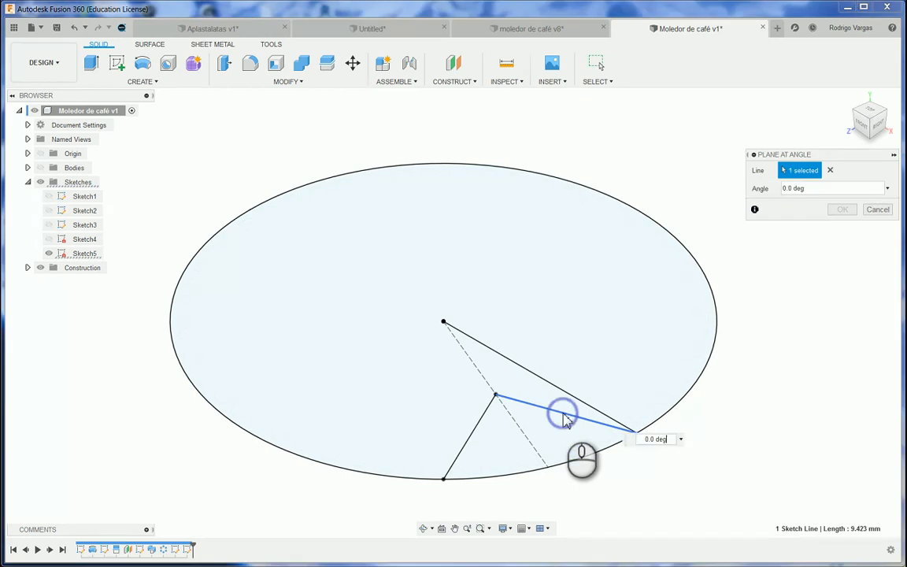
pyautogui.click(832, 213)
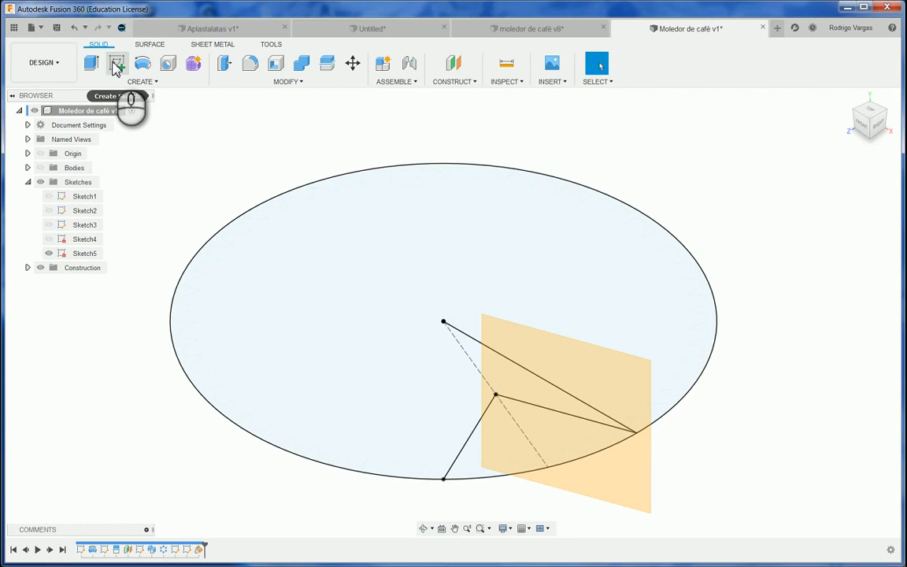
# Start a new sketch on the construction plane through the notch line and view it in isometric orientation.
pyautogui.click(116, 67)
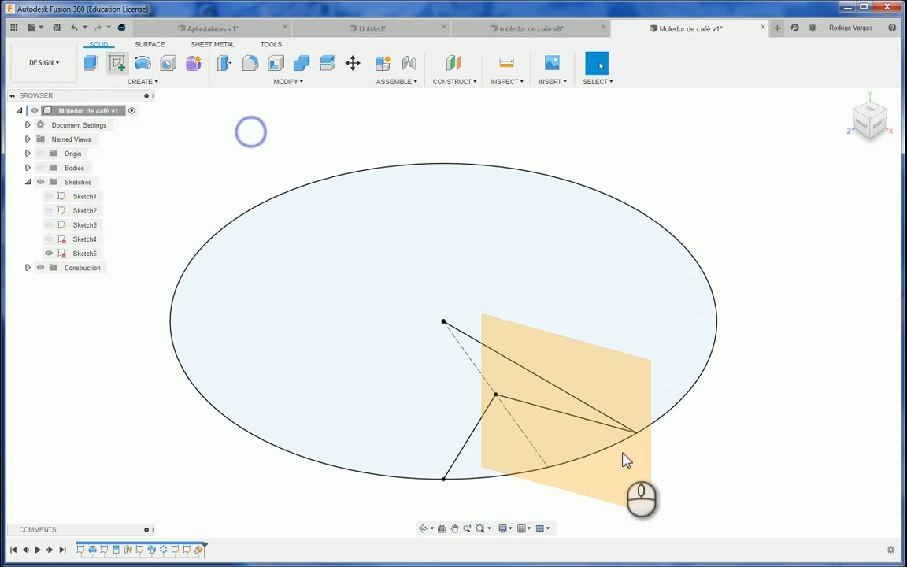
pyautogui.click(630, 472)
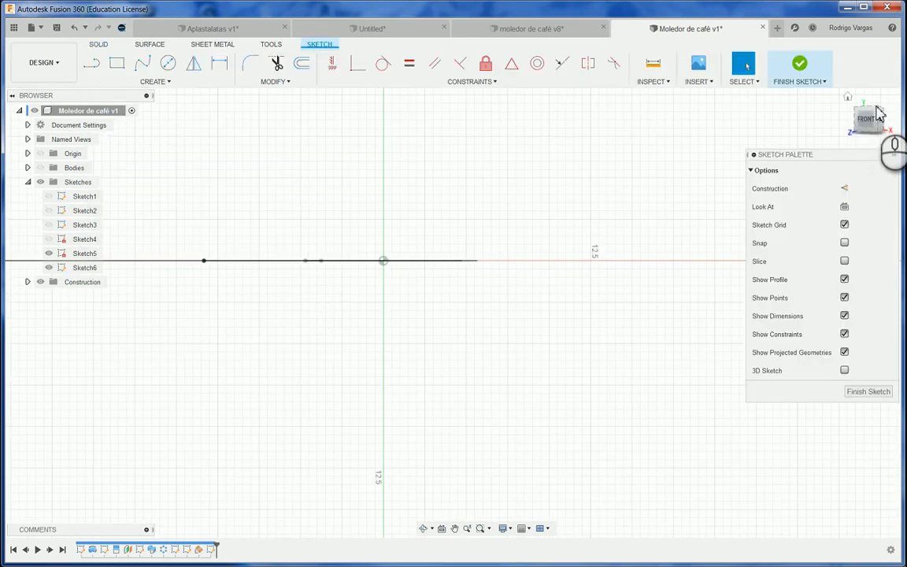
pyautogui.moveTo(876, 107); pyautogui.dragTo(866, 128)
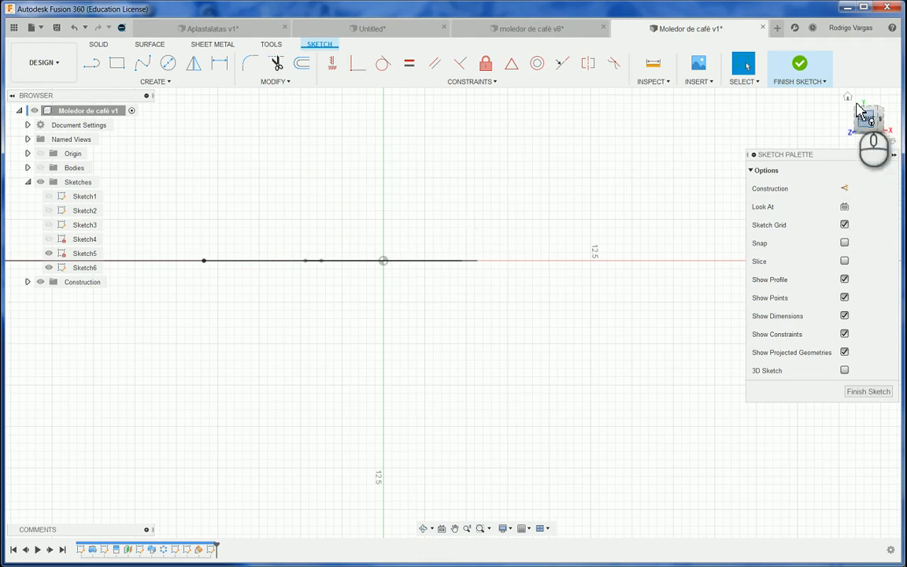
pyautogui.moveTo(410, 264)
pyautogui.keyDown('shift'); pyautogui.mouseDown(button='middle')
pyautogui.moveTo(397, 287)
pyautogui.moveTo(420, 317)
pyautogui.mouseUp(button='middle'); pyautogui.keyUp('shift')
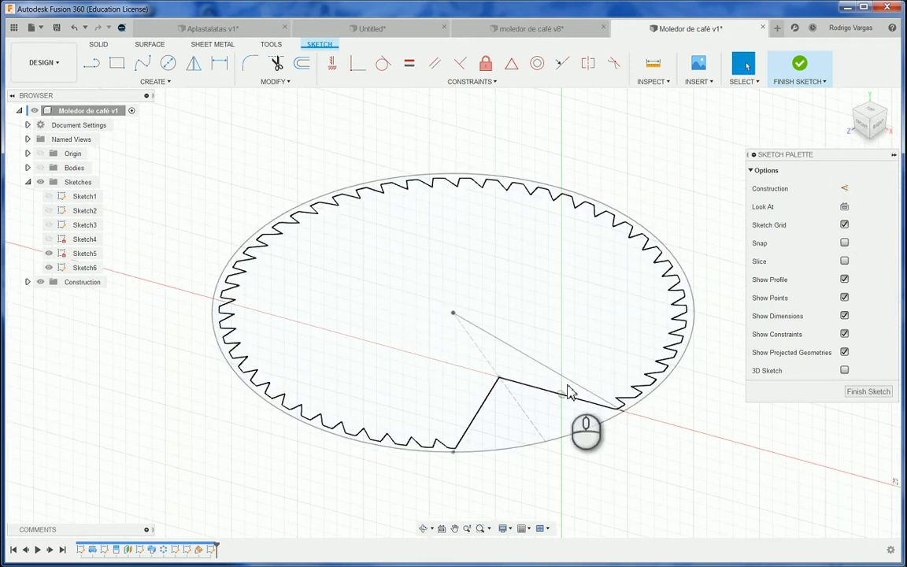
# Project the triangular notch's inner corner point from the cone's top-face sketch into the current sketch.
pyautogui.press('p')
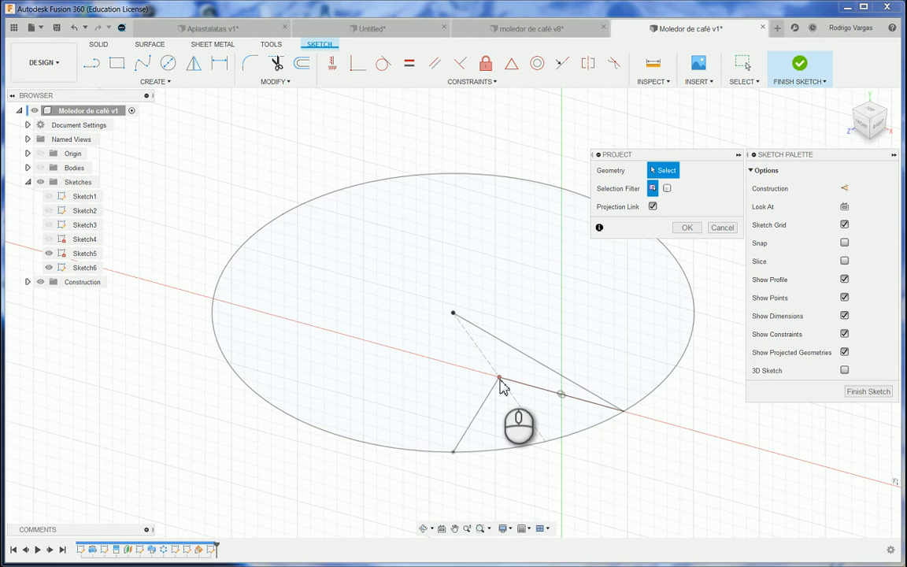
pyautogui.click(499, 379)
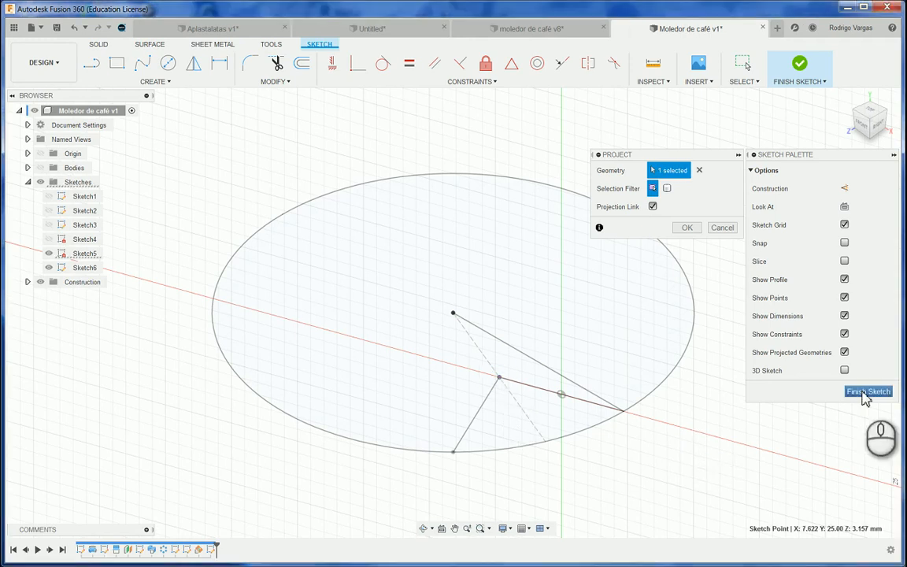
pyautogui.click(685, 228)
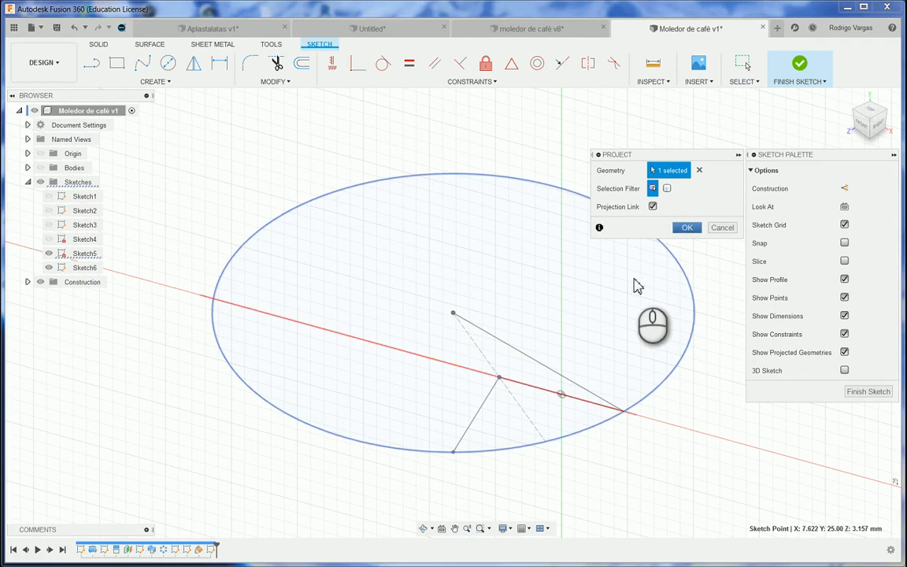
pyautogui.scroll(-1, 803, 98)
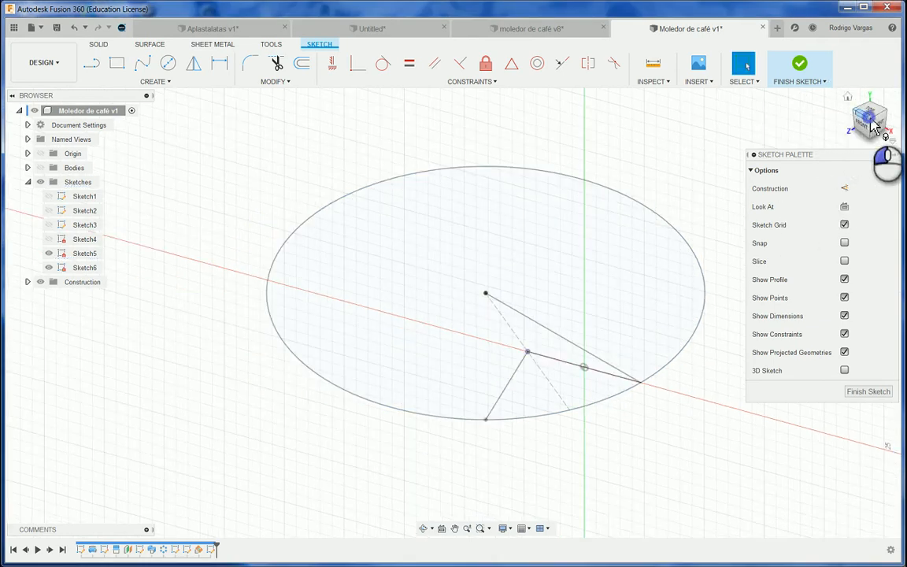
pyautogui.moveTo(871, 122); pyautogui.dragTo(865, 96)
pyautogui.click(142, 63)
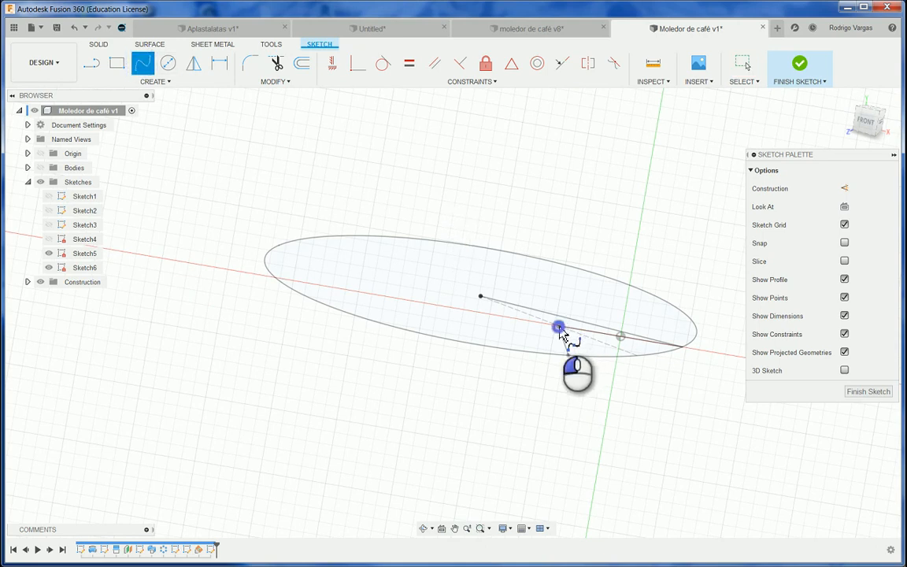
pyautogui.click(559, 327)
pyautogui.click(869, 121)
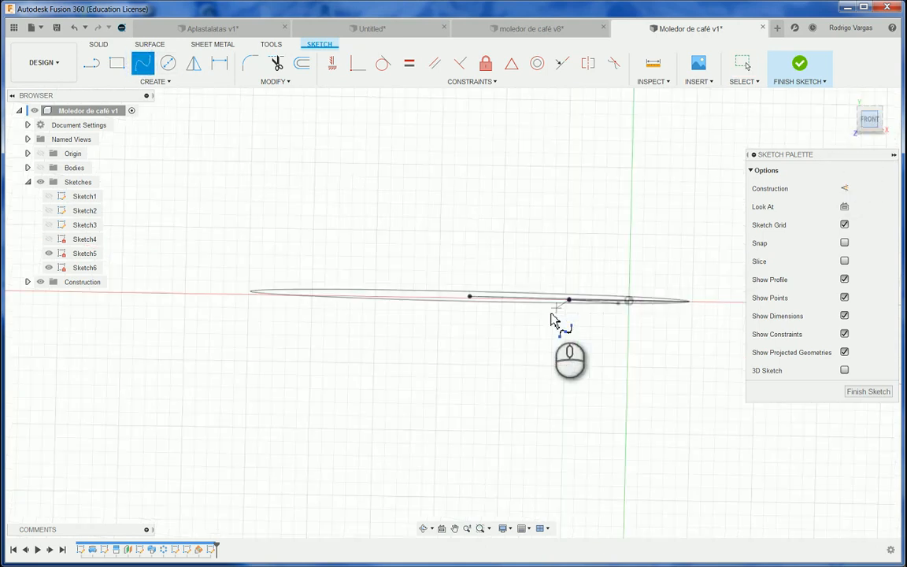
pyautogui.click(41, 167)
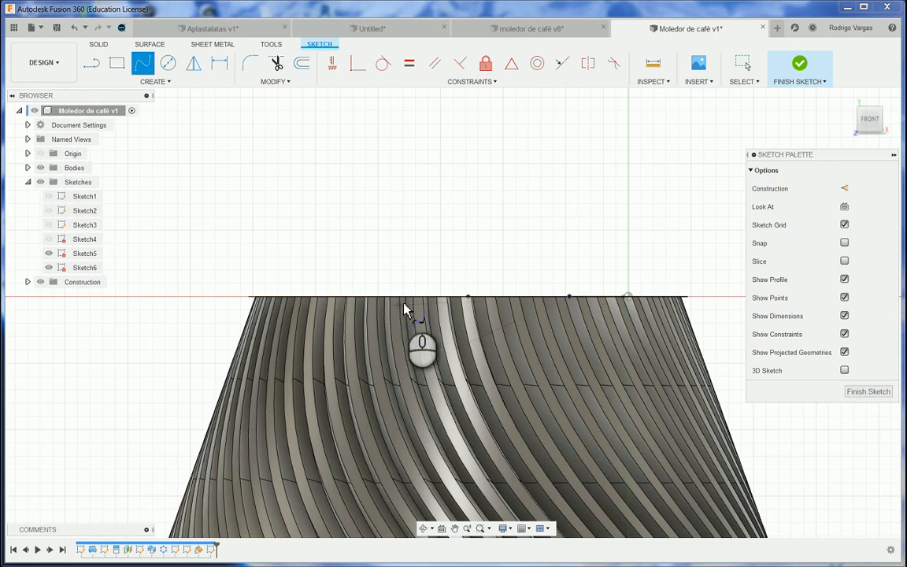
pyautogui.click(514, 251)
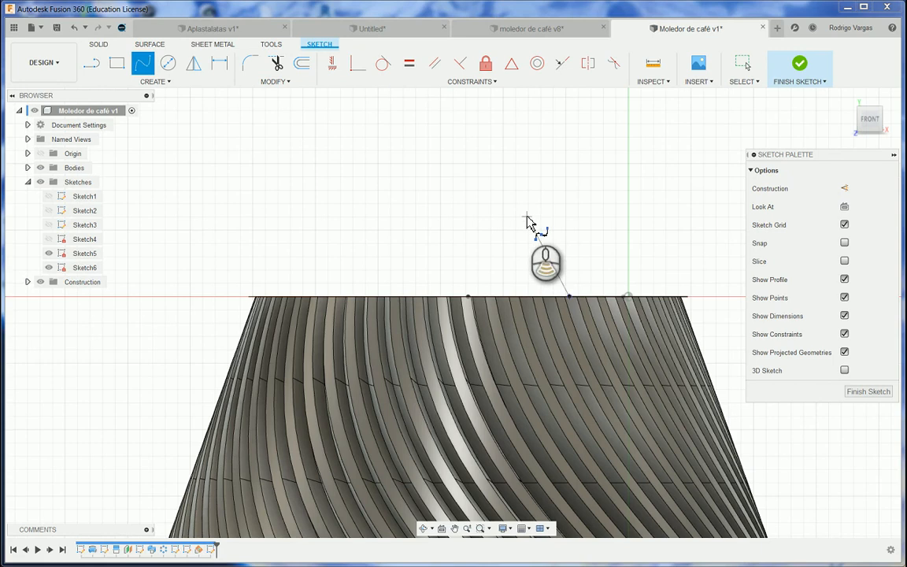
pyautogui.press('Escape')
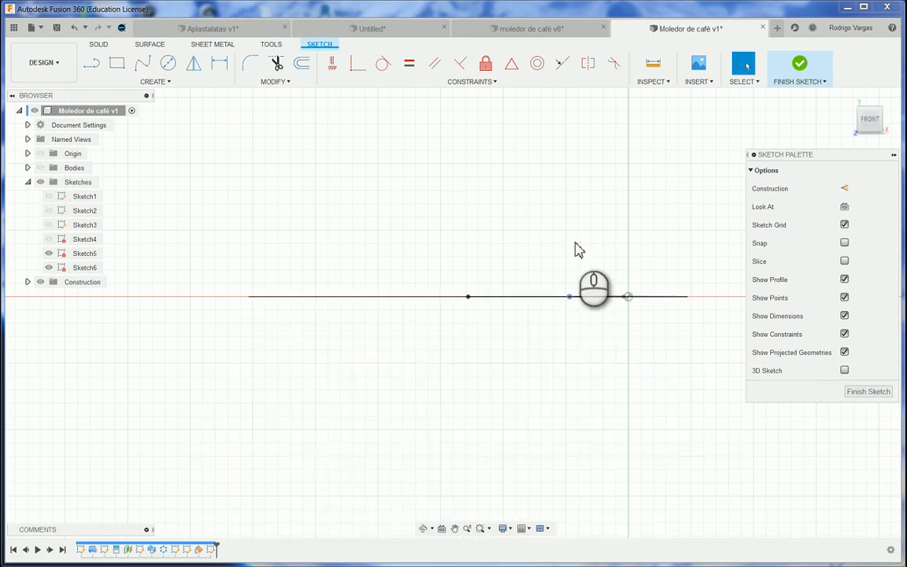
# Show the bodies and draw a fit point spline from the projected corner point to just outside the cone's lower edge.
pyautogui.scroll(-5, 540, 234)
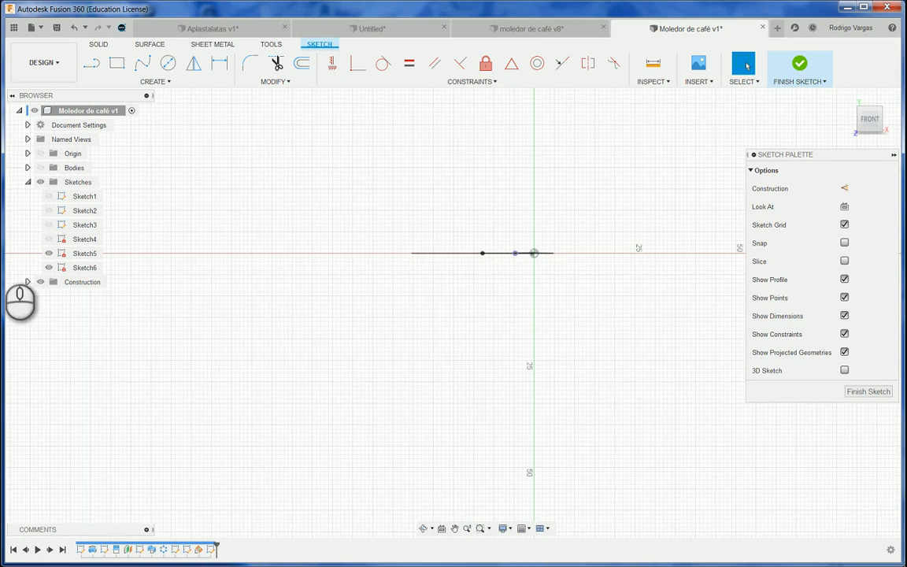
pyautogui.click(40, 168)
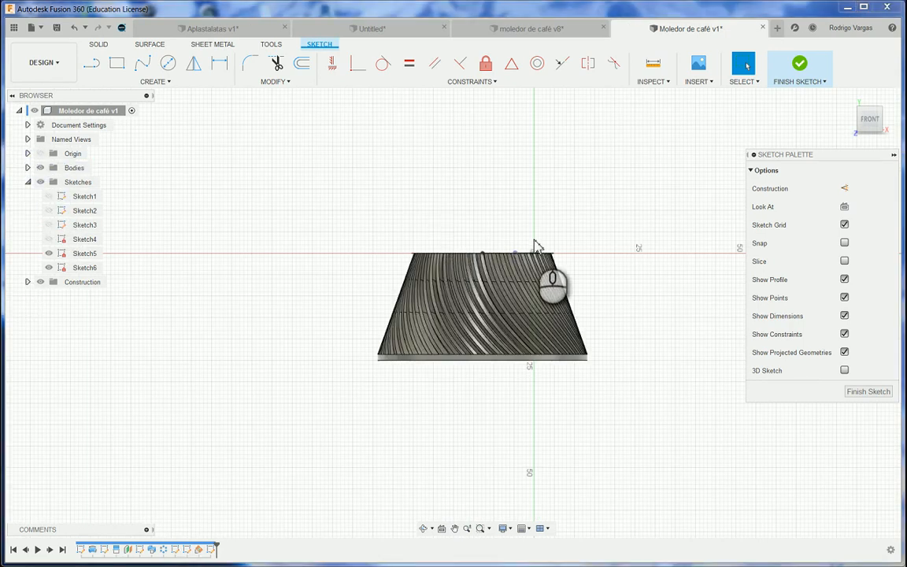
pyautogui.click(143, 63)
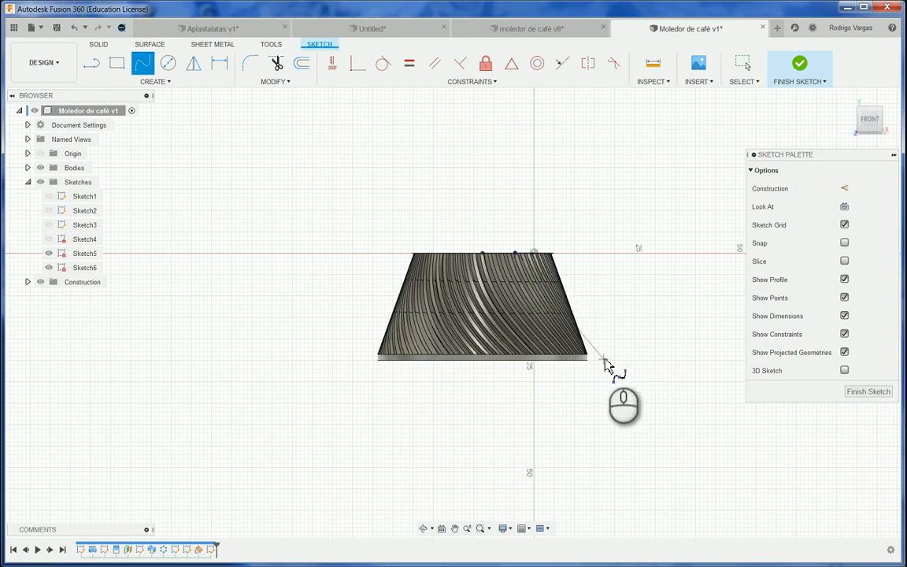
pyautogui.click(615, 358)
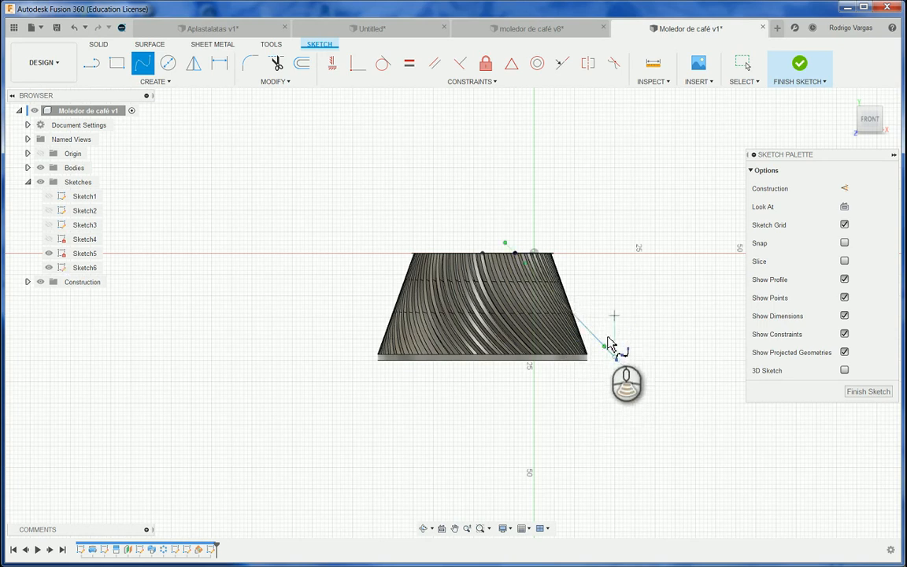
pyautogui.scroll(4, 608, 327)
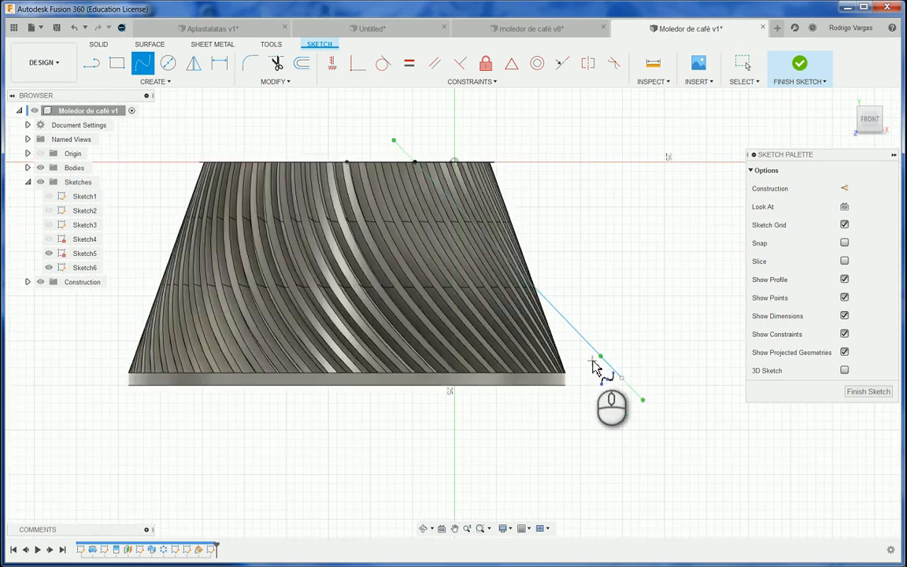
pyautogui.press('Escape')
# Bend the spline with its lower end point's tangent handle so it follows the curve of the cone's grooves, and finish the sketch.
pyautogui.scroll(-1, 601, 362)
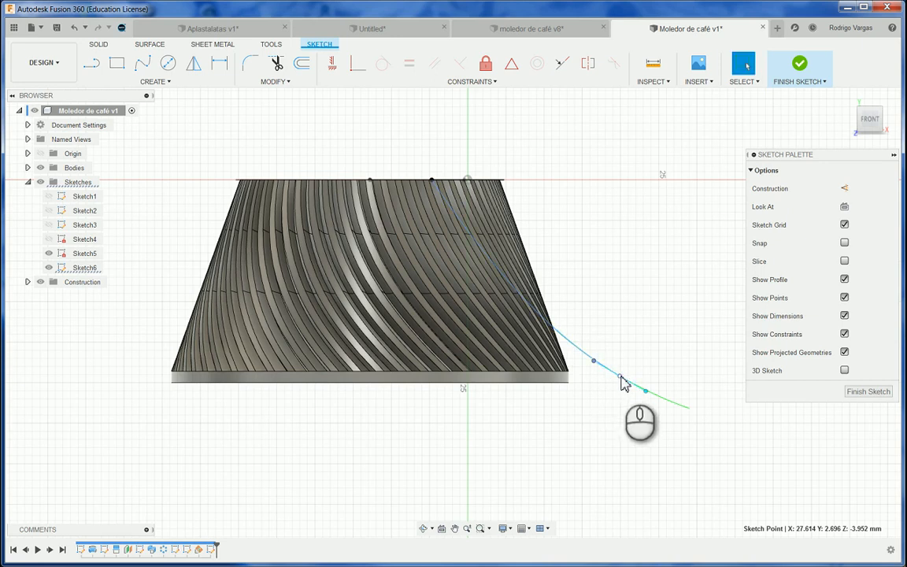
pyautogui.moveTo(623, 382)
pyautogui.mouseDown()
pyautogui.moveTo(635, 363)
pyautogui.moveTo(596, 352)
pyautogui.mouseUp()
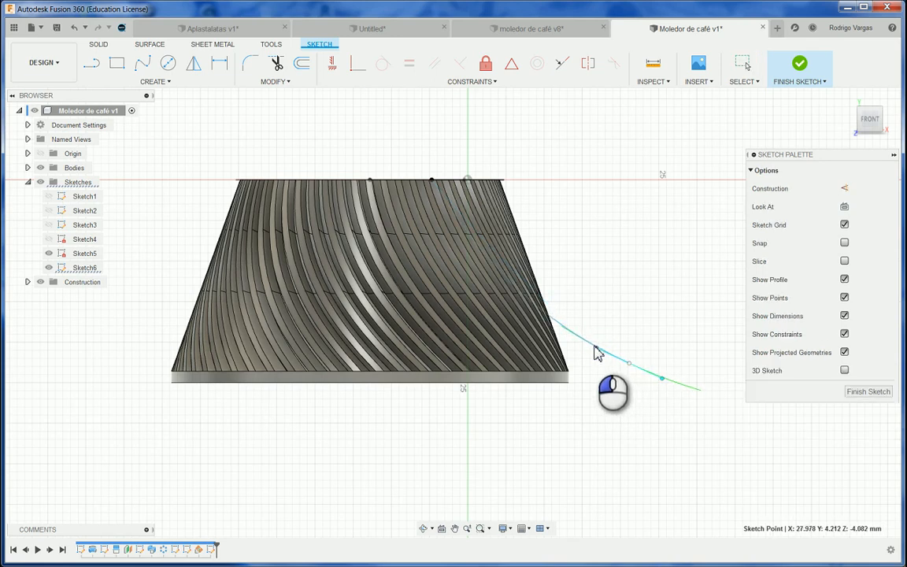
pyautogui.click(681, 360)
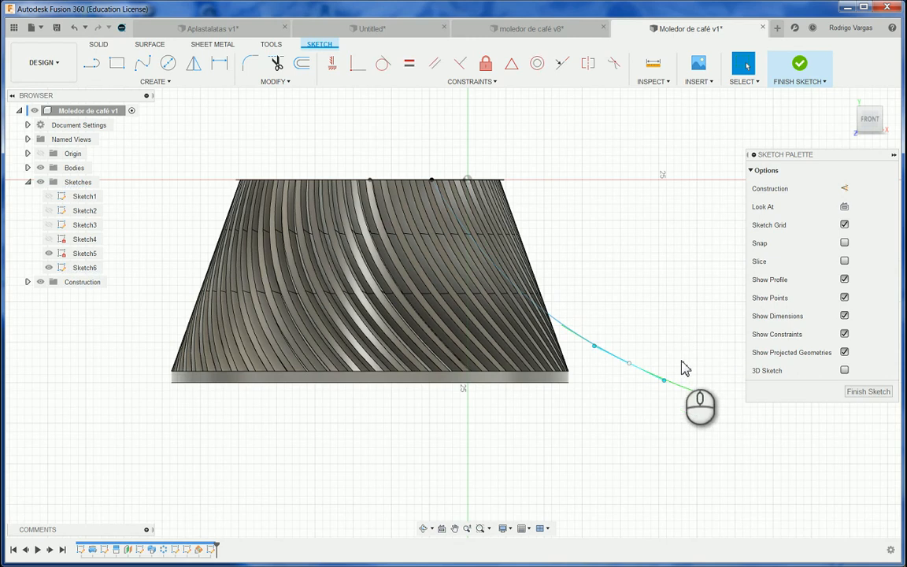
pyautogui.rightClick(639, 374)
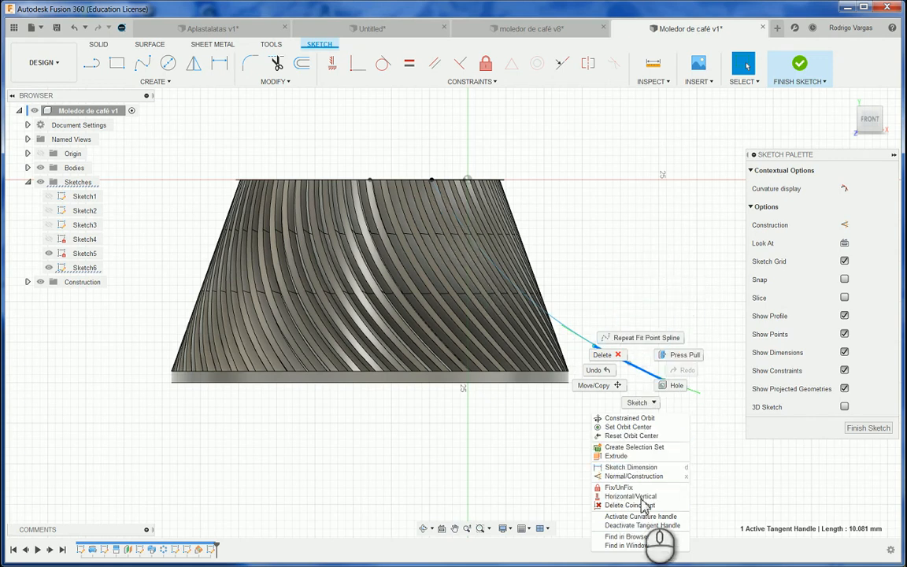
pyautogui.click(610, 525)
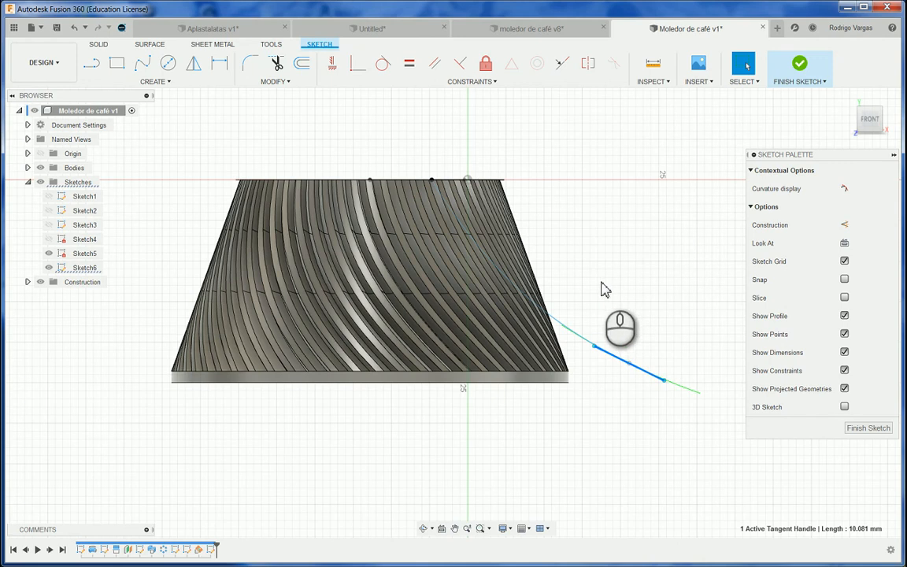
pyautogui.click(864, 429)
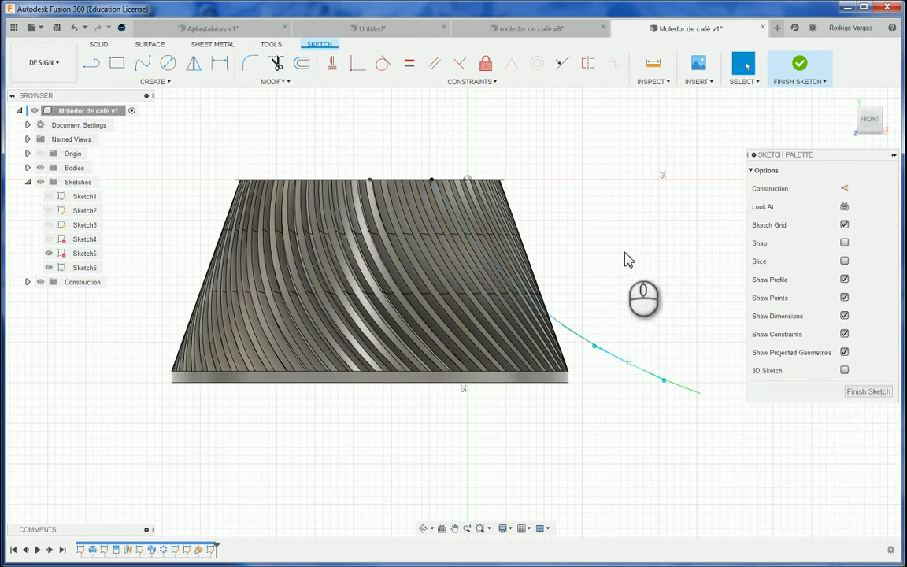
pyautogui.click(868, 392)
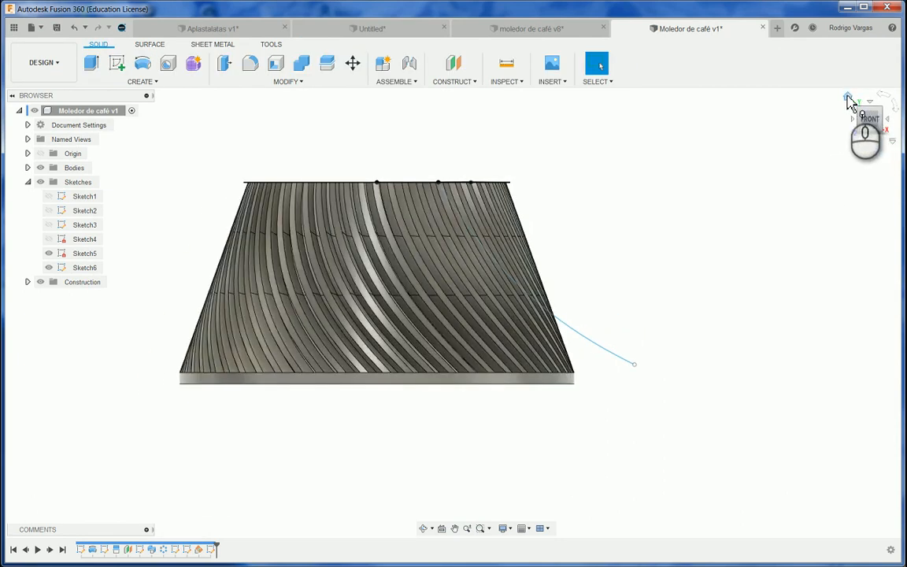
# Sweep the two notch profiles on the cone's top face along the spline as a cut, perpendicular, with distance 1.00 and no taper or twist.
pyautogui.click(848, 98)
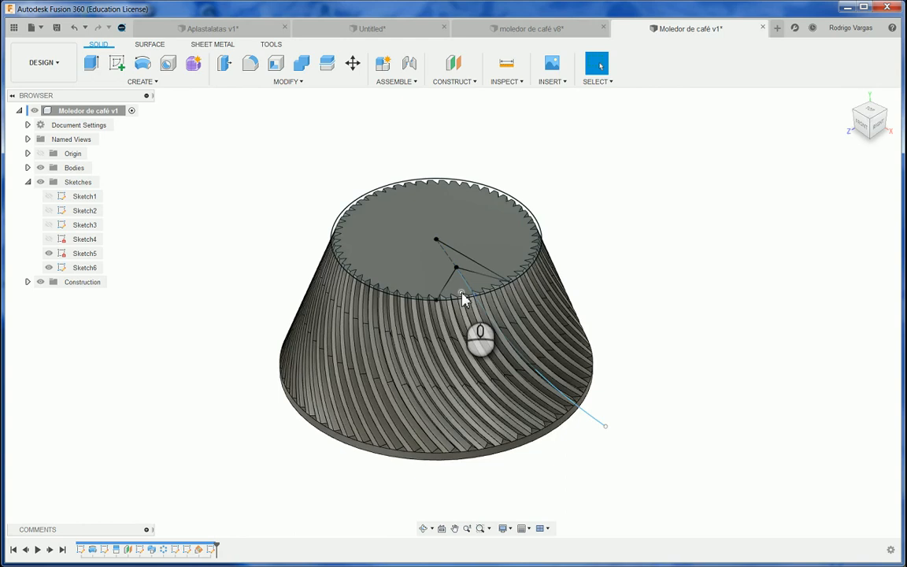
pyautogui.scroll(3, 463, 299)
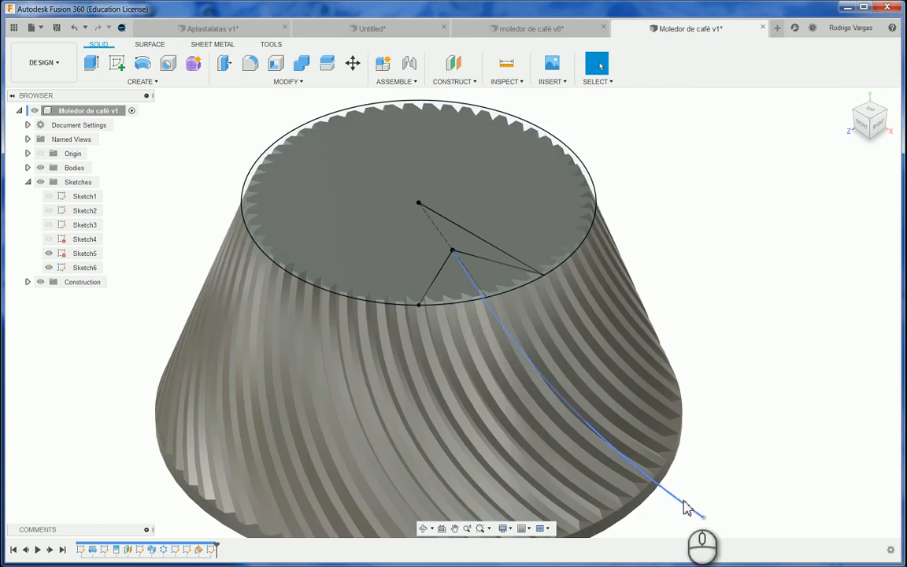
pyautogui.click(144, 82)
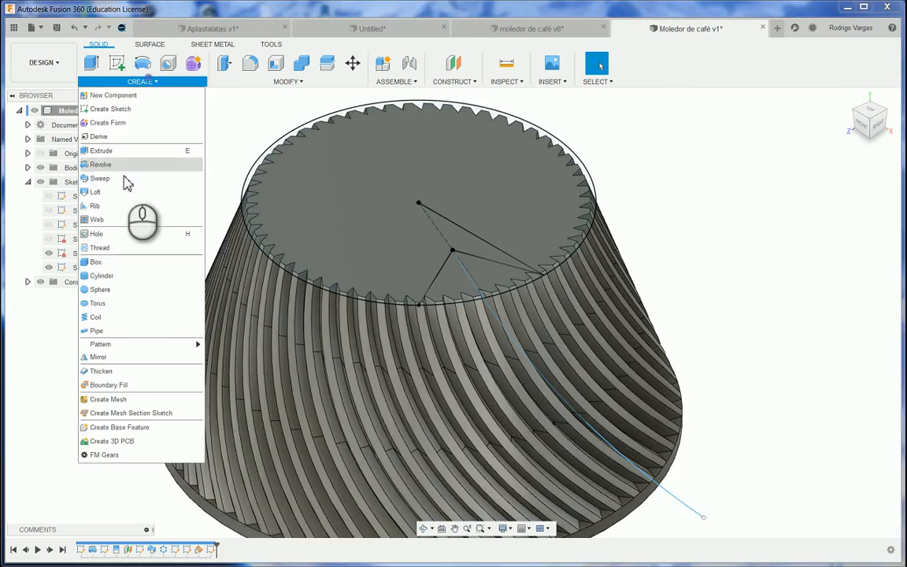
pyautogui.click(118, 178)
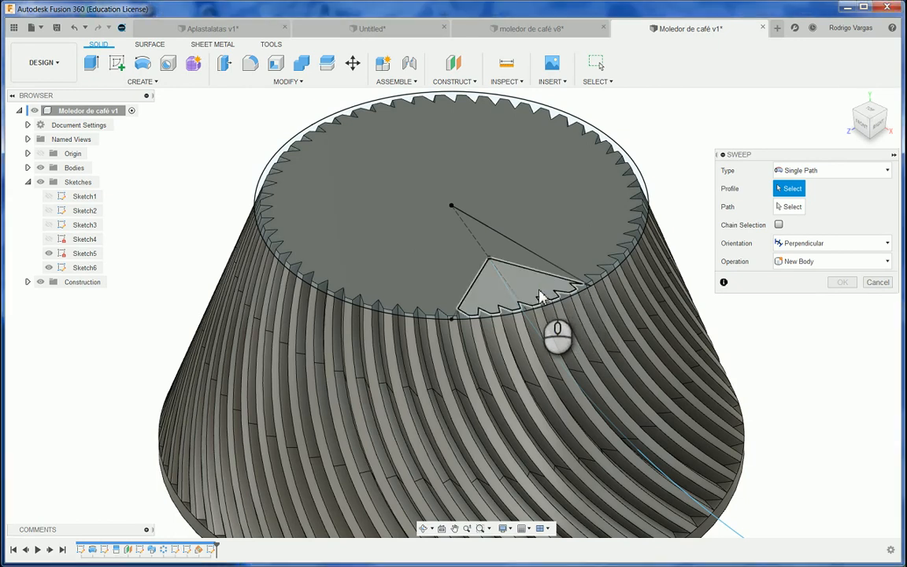
pyautogui.click(477, 309)
pyautogui.click(523, 293)
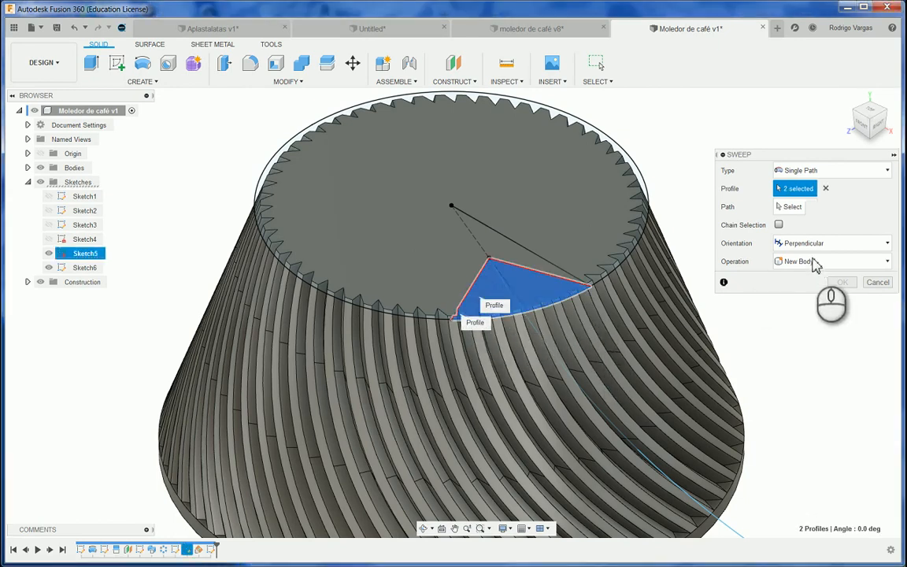
pyautogui.click(790, 207)
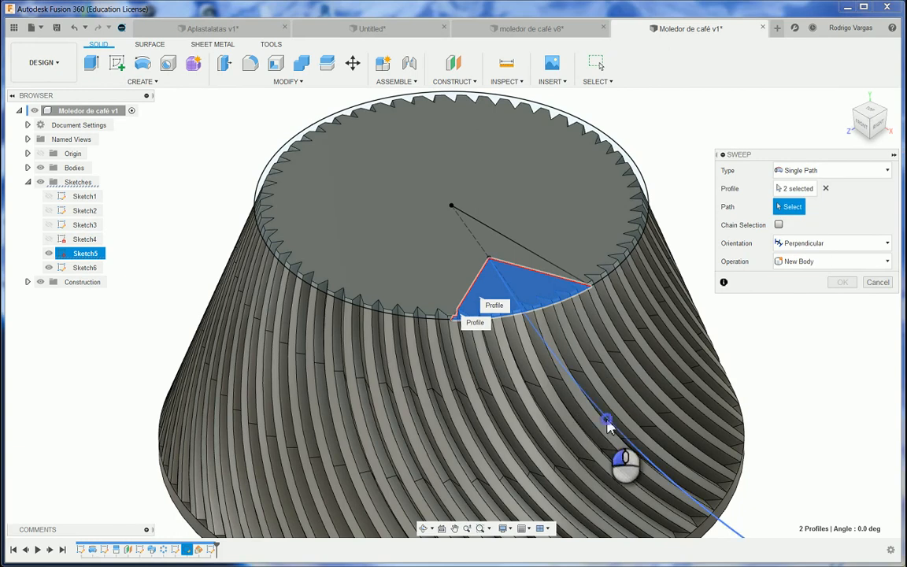
pyautogui.click(483, 280)
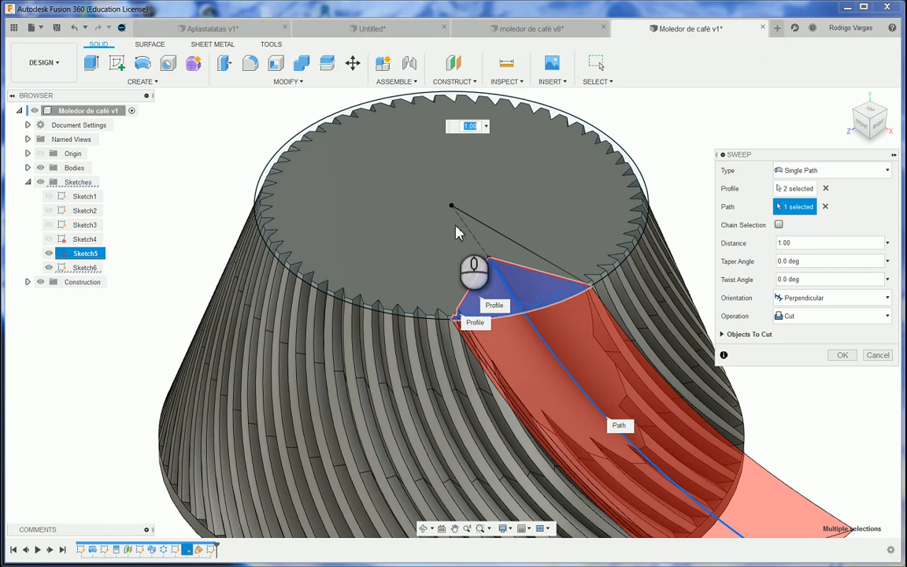
pyautogui.click(842, 356)
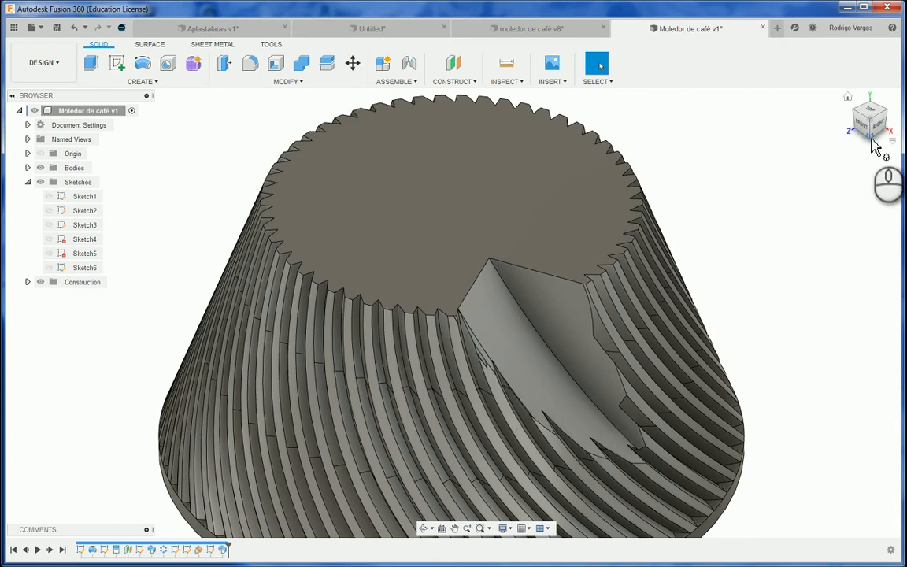
# Inspect the swept cut on the cone and make Sketch1 visible.
pyautogui.keyDown('shift'); pyautogui.moveTo(874, 146); pyautogui.dragTo(681, 441, button='middle'); pyautogui.keyUp('shift')
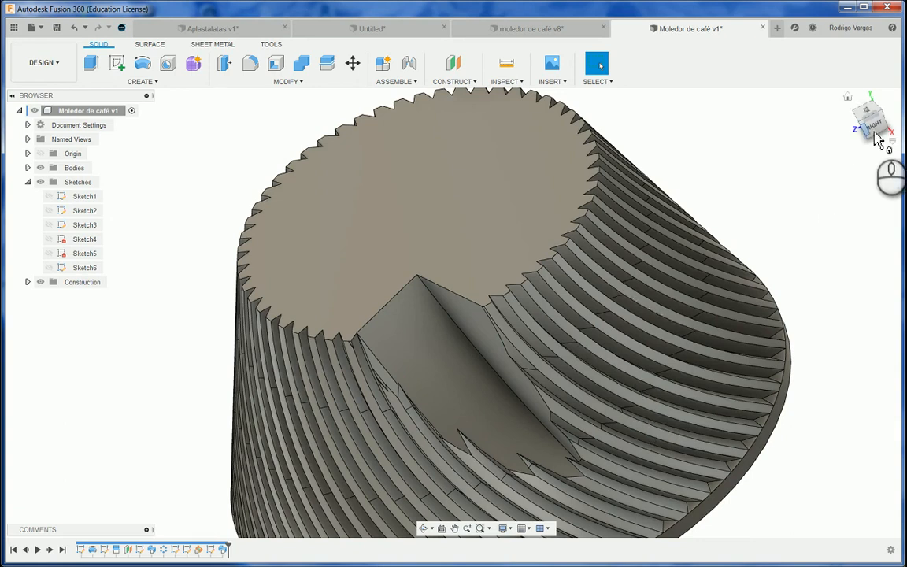
pyautogui.scroll(-3, 665, 193)
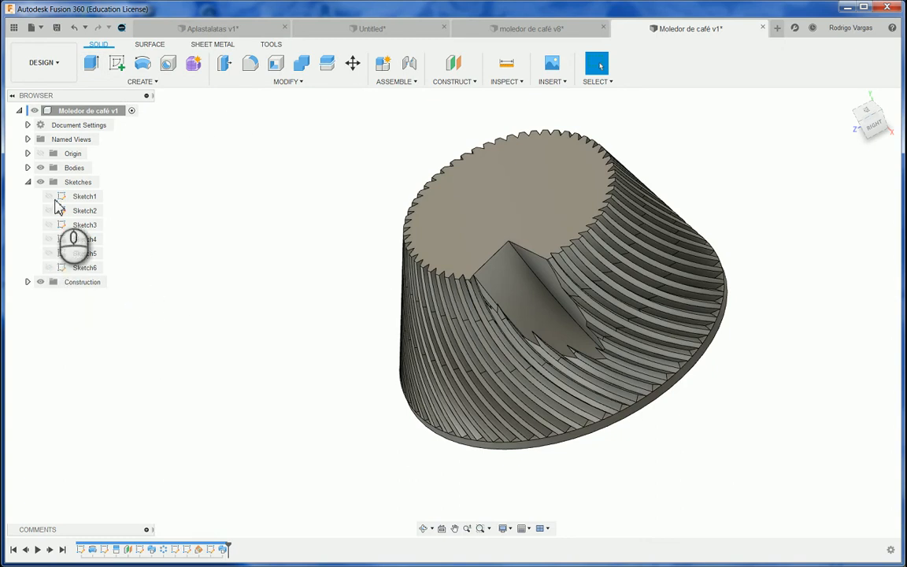
pyautogui.click(67, 199)
pyautogui.click(277, 188)
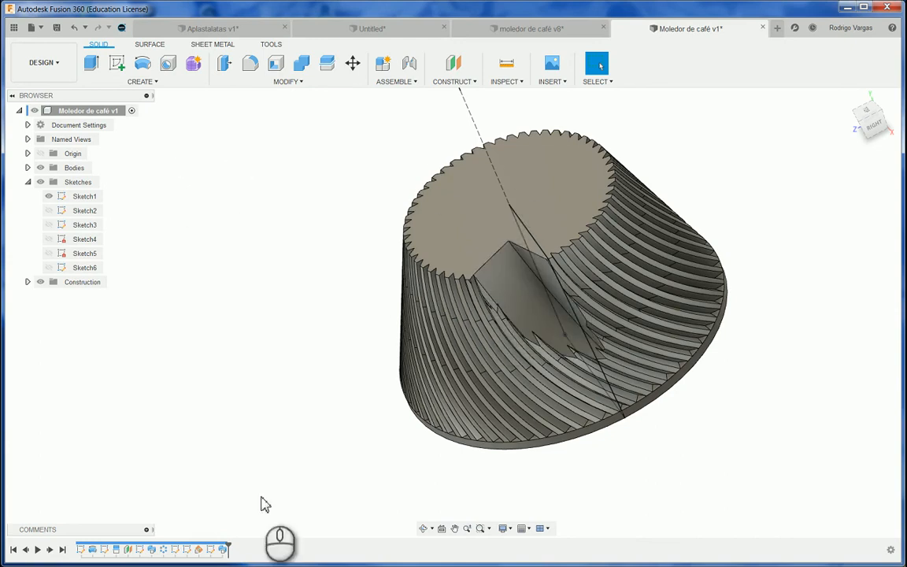
pyautogui.click(140, 69)
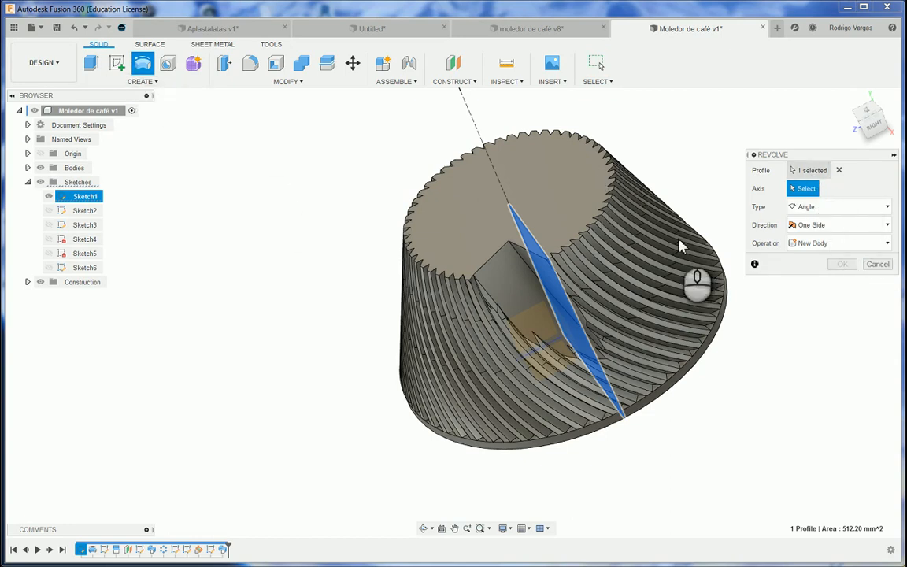
pyautogui.click(878, 264)
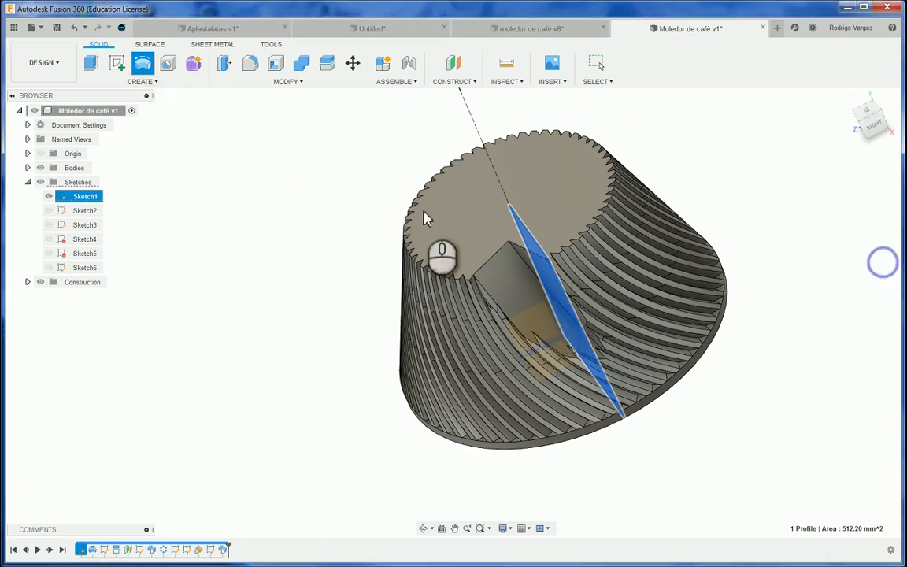
pyautogui.click(244, 153)
# Circular-pattern the swept cut feature around the cone's dashed center axis in Sketch1, with a full distribution and a quantity of 8.
pyautogui.click(143, 82)
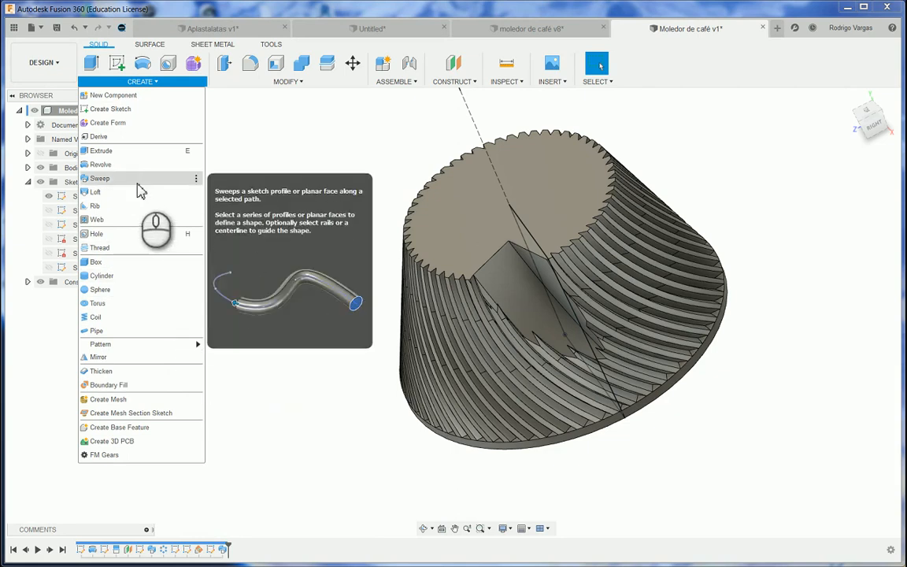
pyautogui.moveTo(189, 344)
pyautogui.click(226, 361)
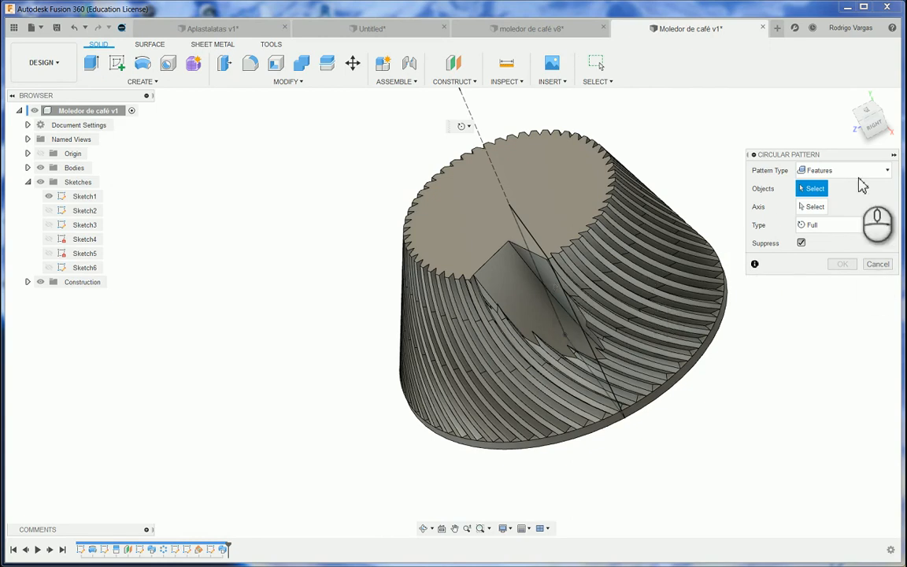
pyautogui.click(225, 551)
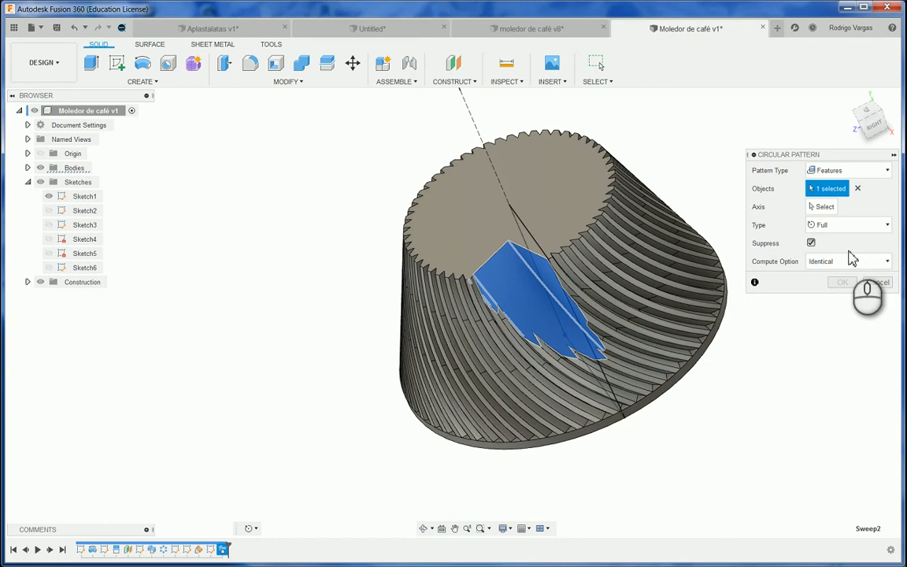
pyautogui.click(819, 206)
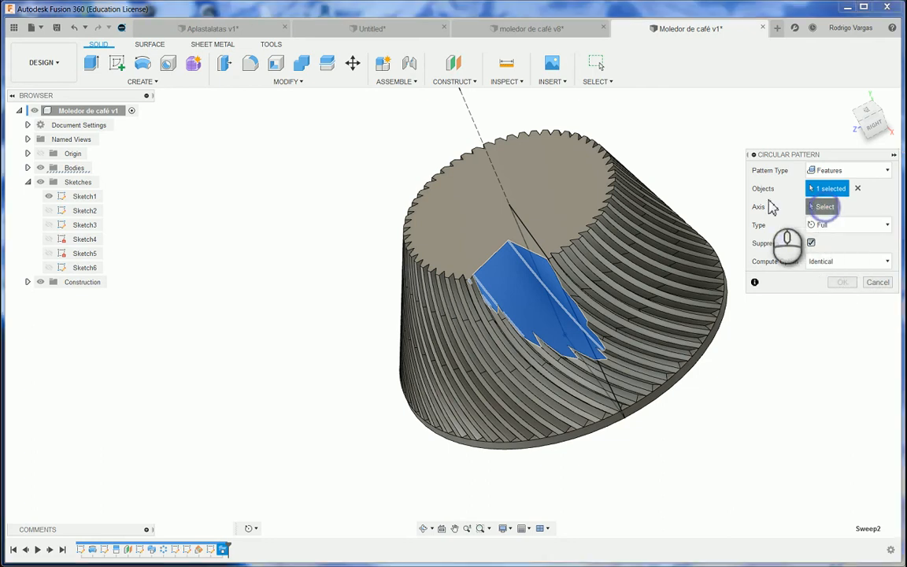
pyautogui.click(475, 119)
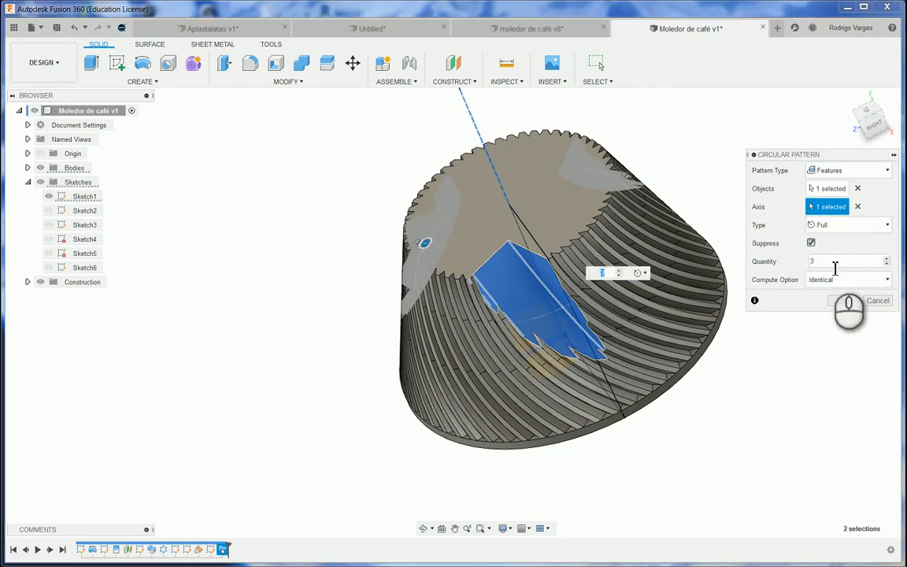
pyautogui.click(820, 261)
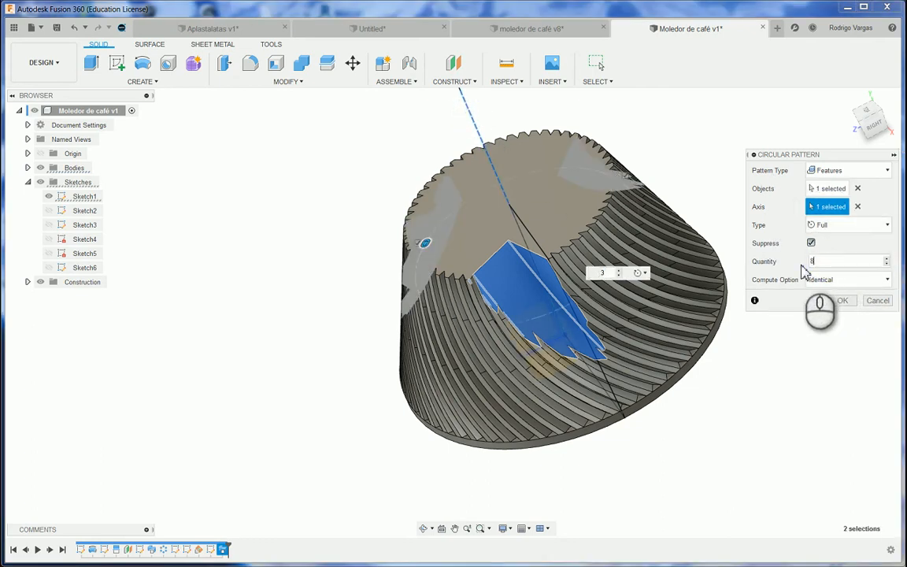
pyautogui.write('8')
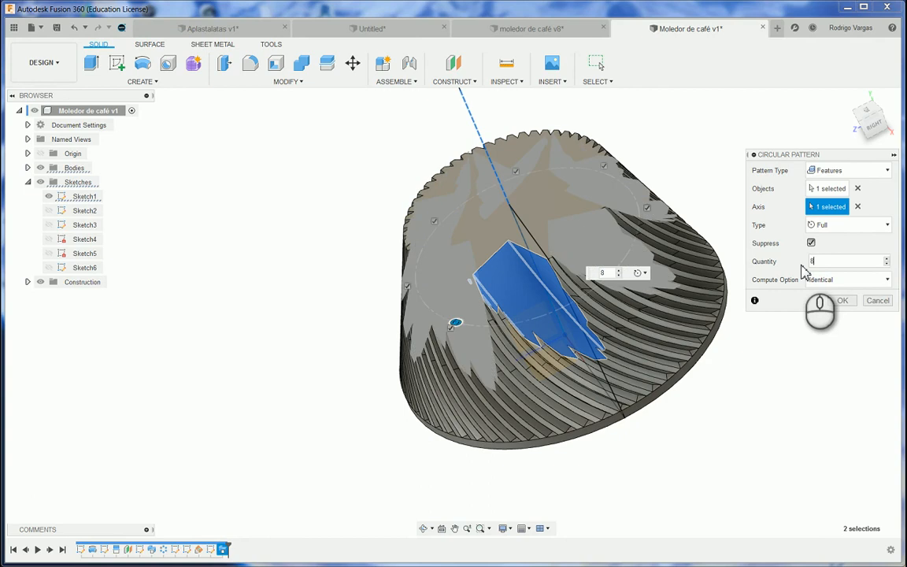
pyautogui.click(844, 301)
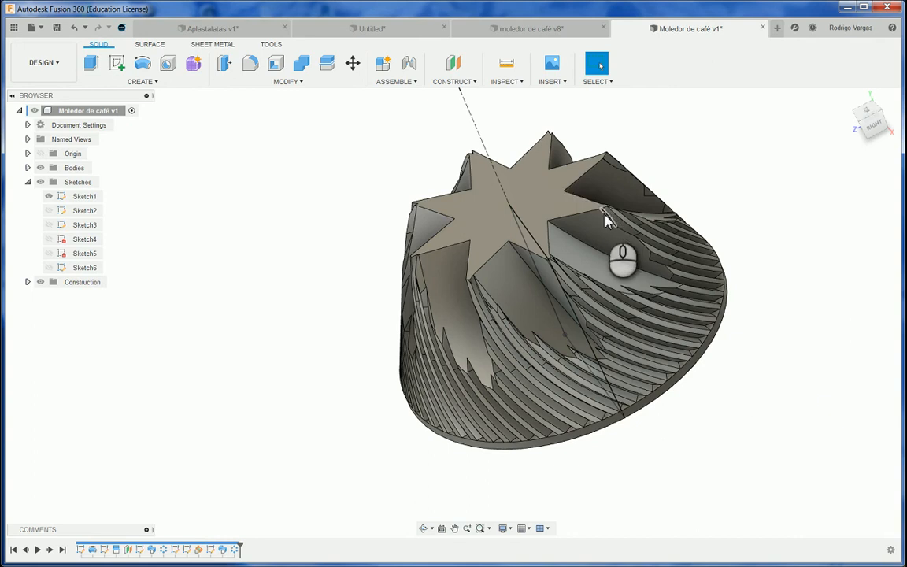
# Edit the swept cut to remove the thin toothed profile along the cone's upper rim from its profile selection.
pyautogui.scroll(2, 654, 161)
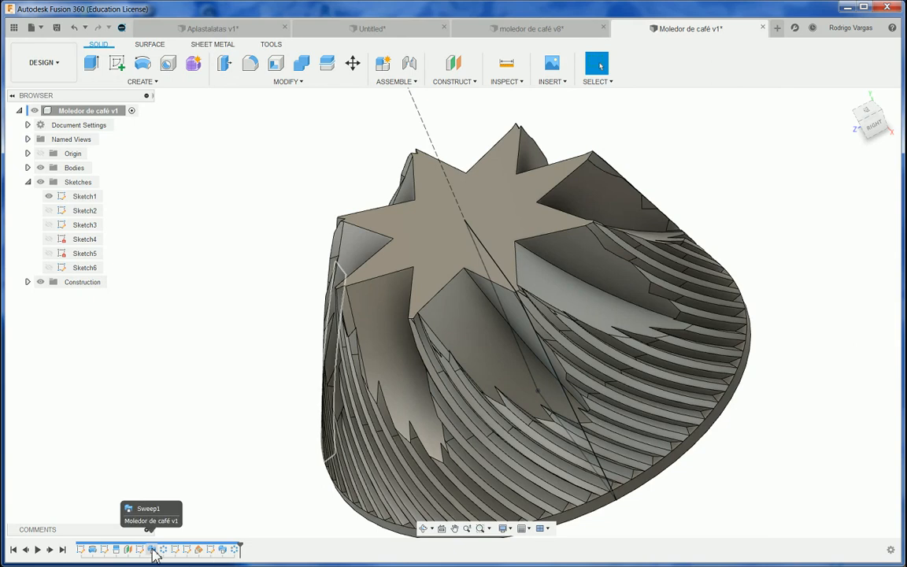
pyautogui.rightClick(222, 548)
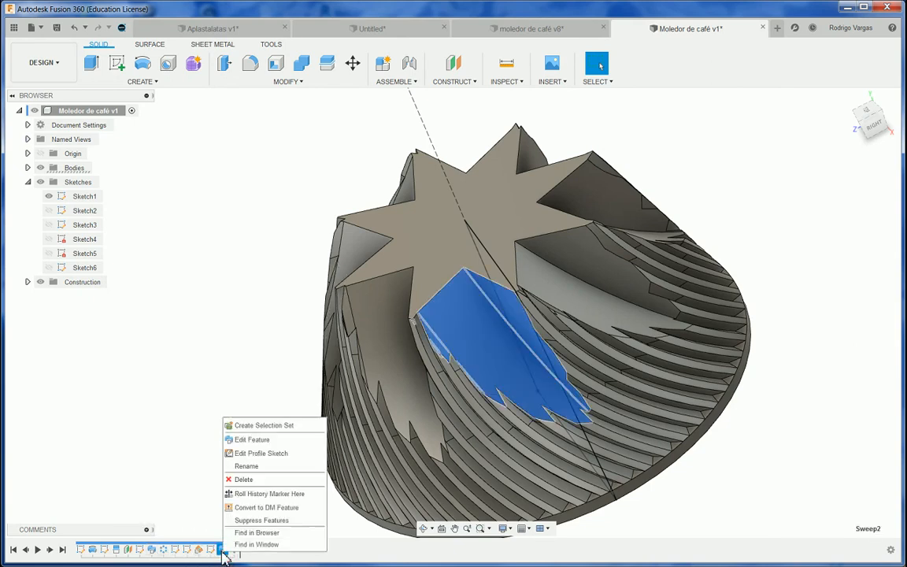
pyautogui.click(255, 439)
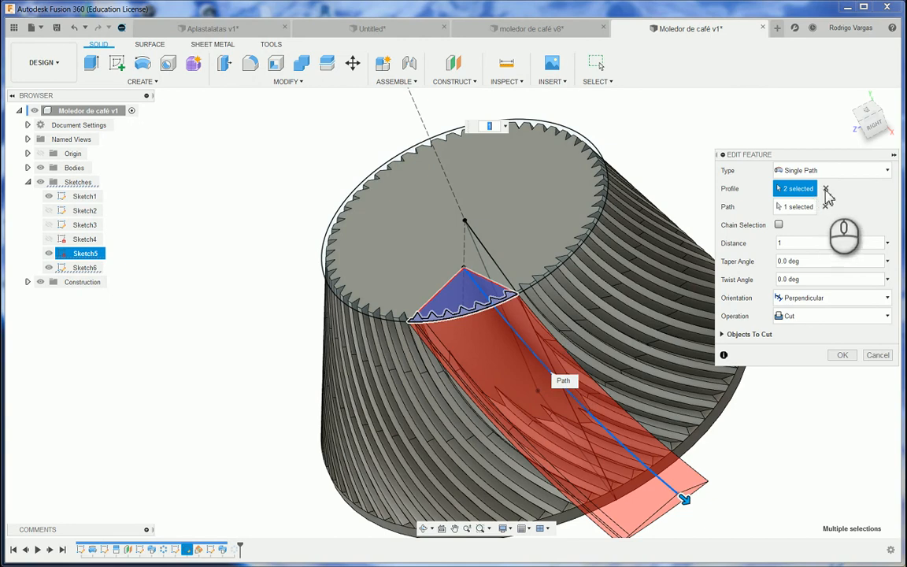
pyautogui.click(422, 334)
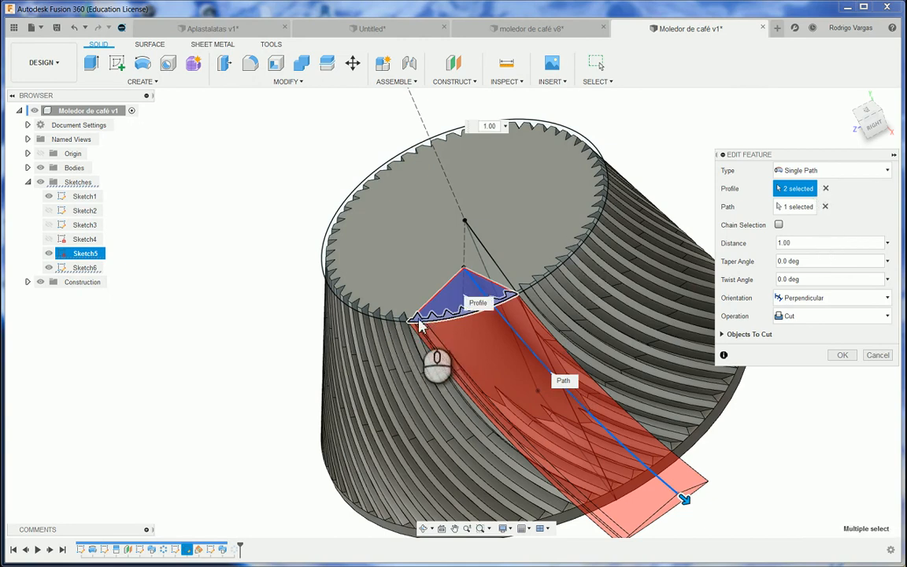
pyautogui.click(419, 321)
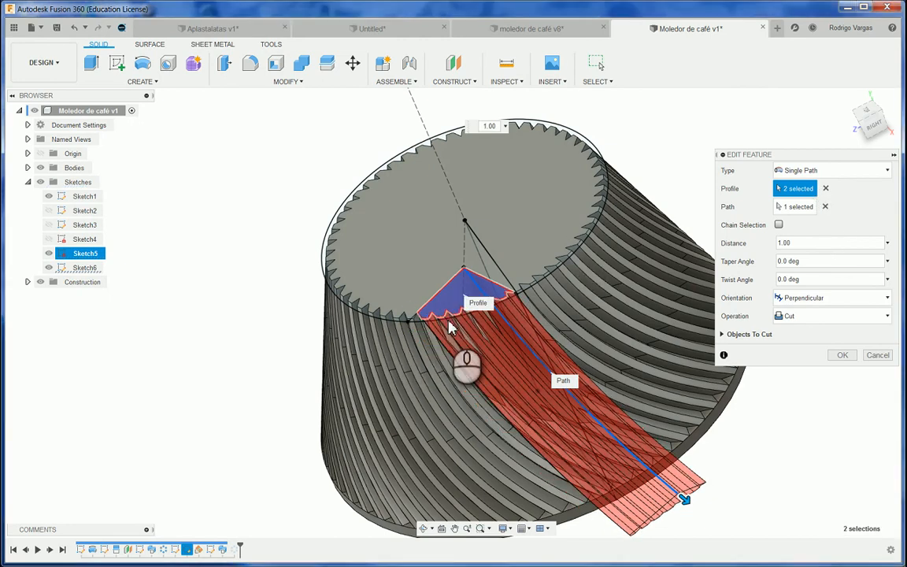
pyautogui.click(842, 355)
# Check the channel edges around the cone and undo the circular pattern of the swept cut.
pyautogui.scroll(2, 828, 361)
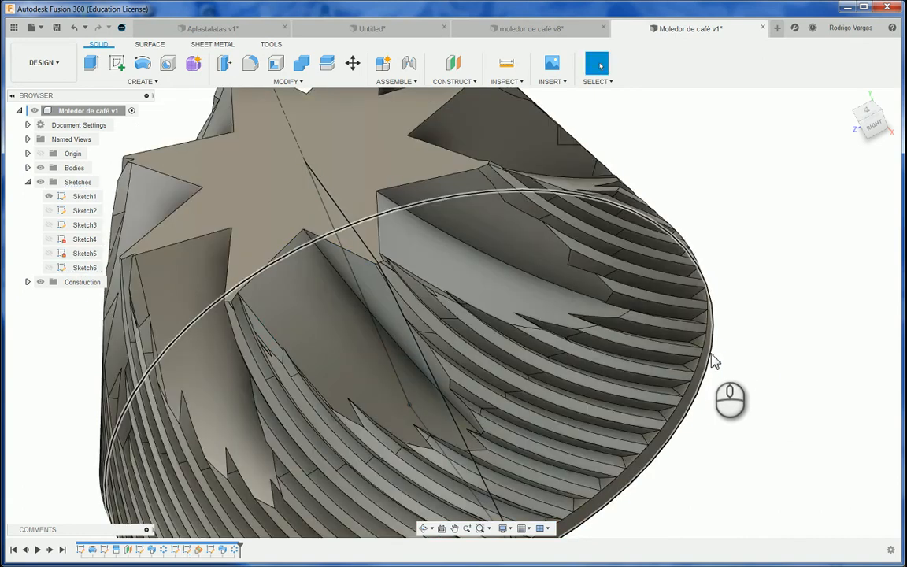
pyautogui.scroll(-6, 712, 367)
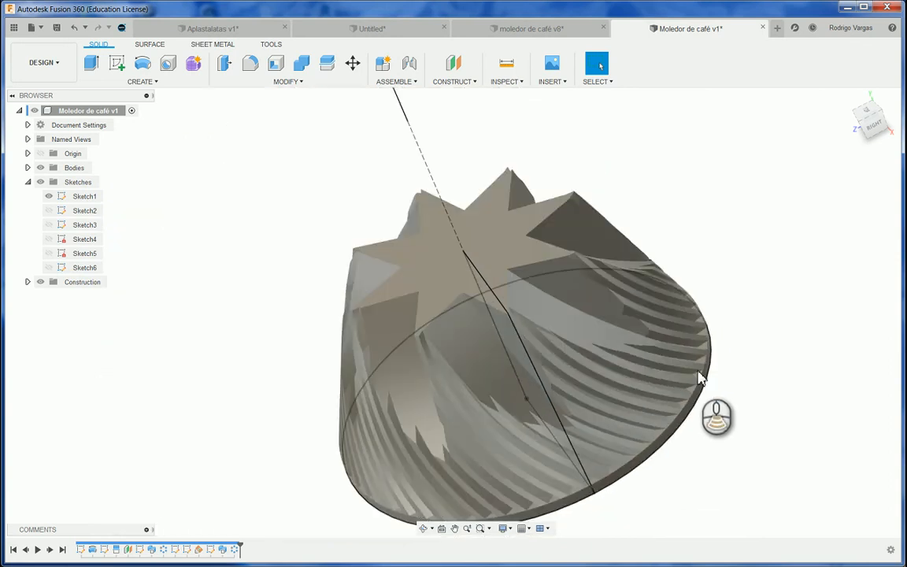
pyautogui.scroll(7, 704, 374)
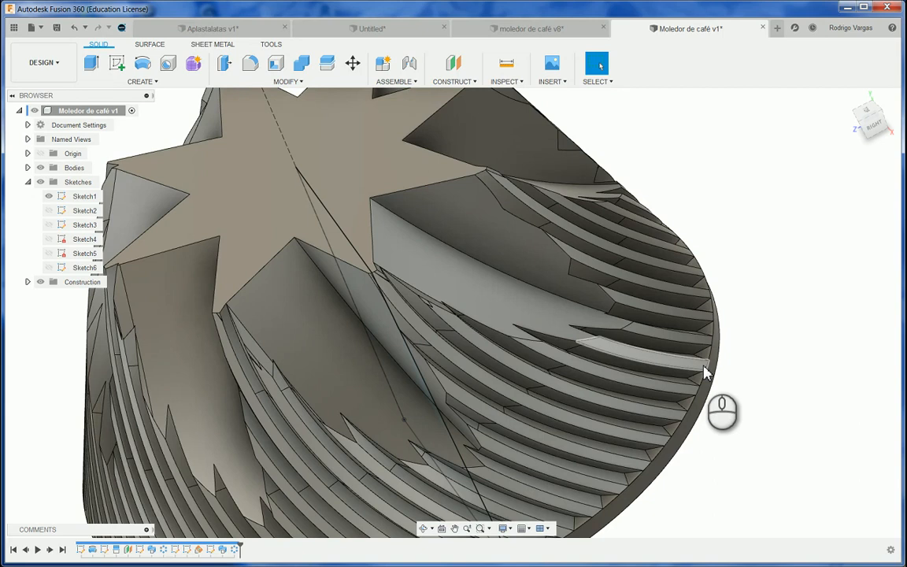
pyautogui.click(861, 121)
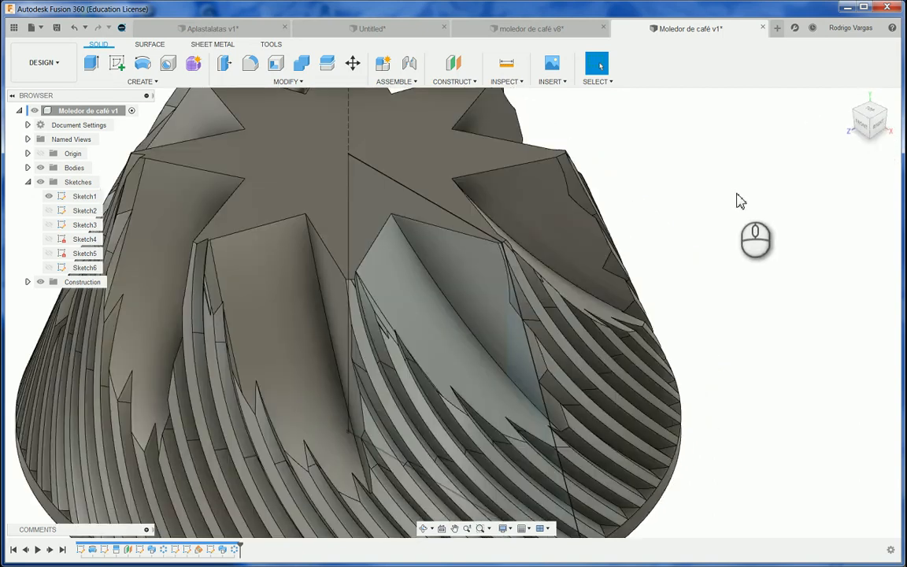
pyautogui.click(745, 201)
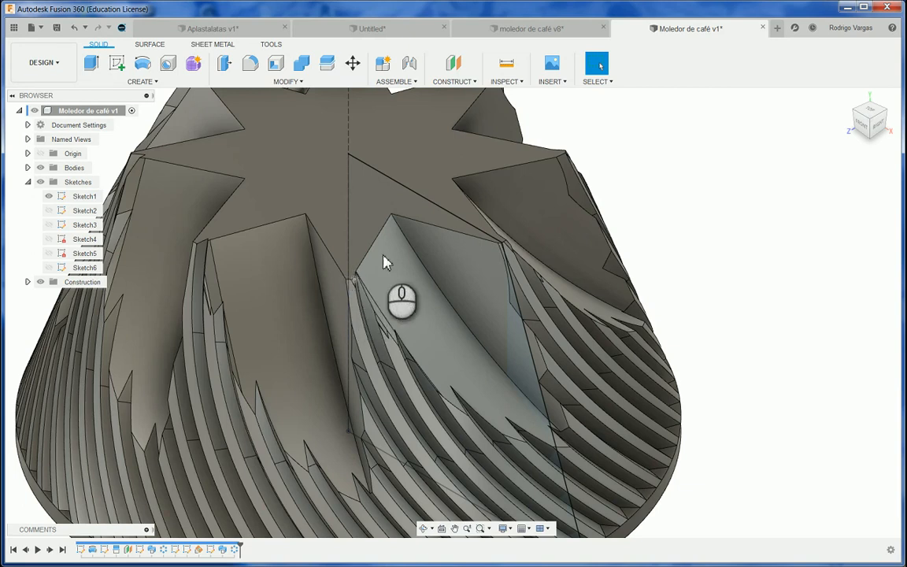
pyautogui.click(677, 204)
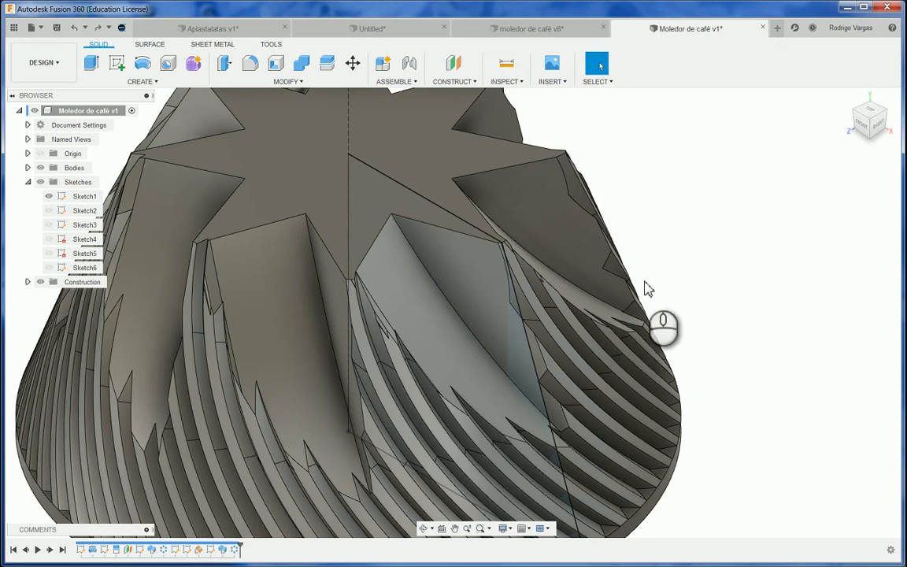
pyautogui.hotkey('ctrl', 'z')
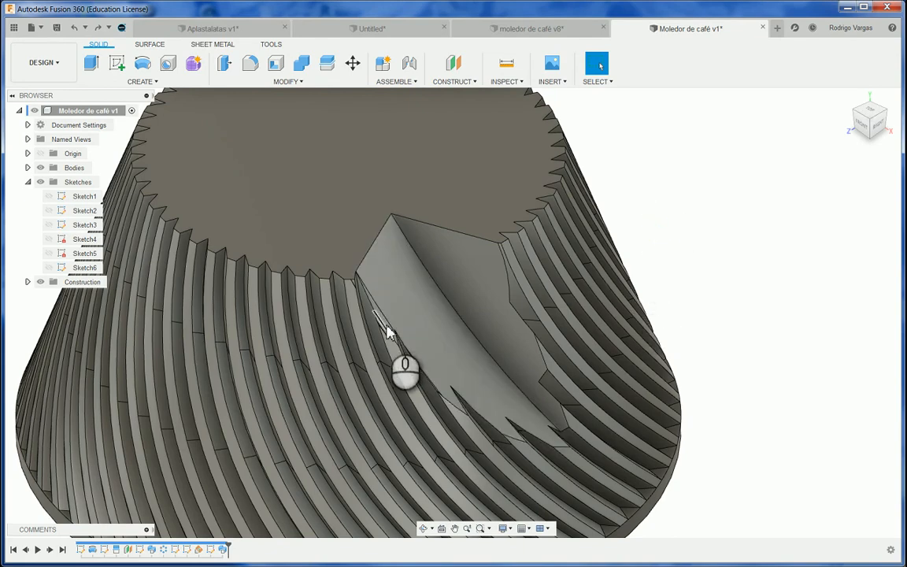
# Start a new full circular pattern for the swept channel with the pattern type set to Faces.
pyautogui.scroll(2, 376, 302)
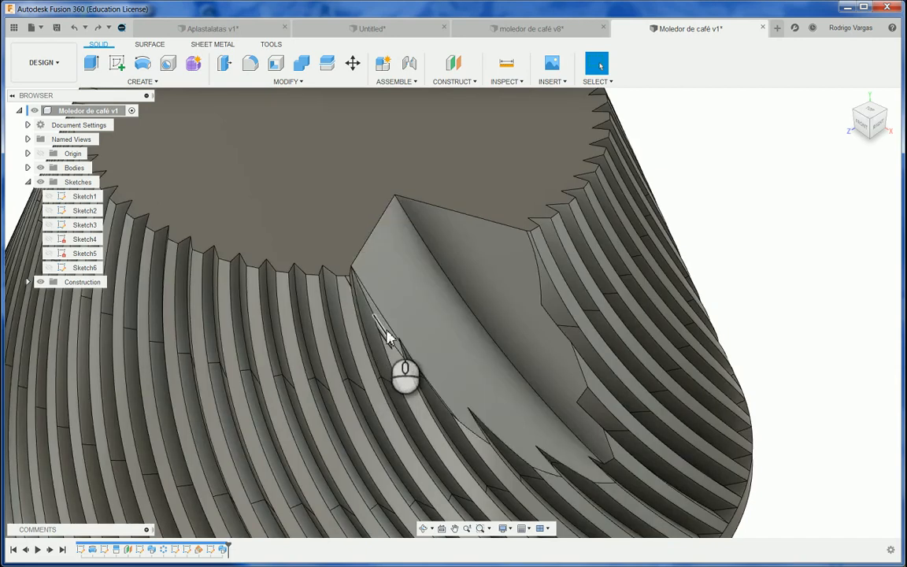
pyautogui.scroll(5, 375, 343)
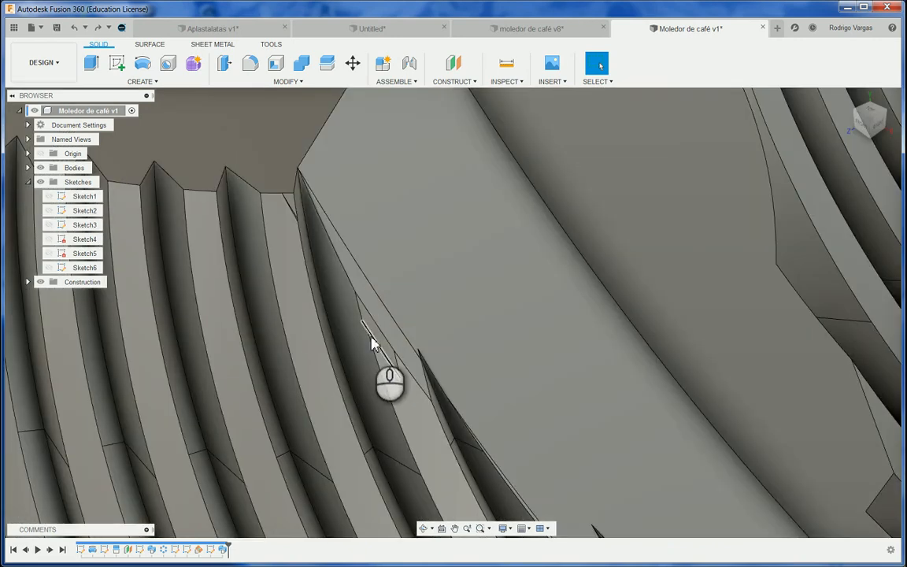
pyautogui.scroll(-5, 375, 343)
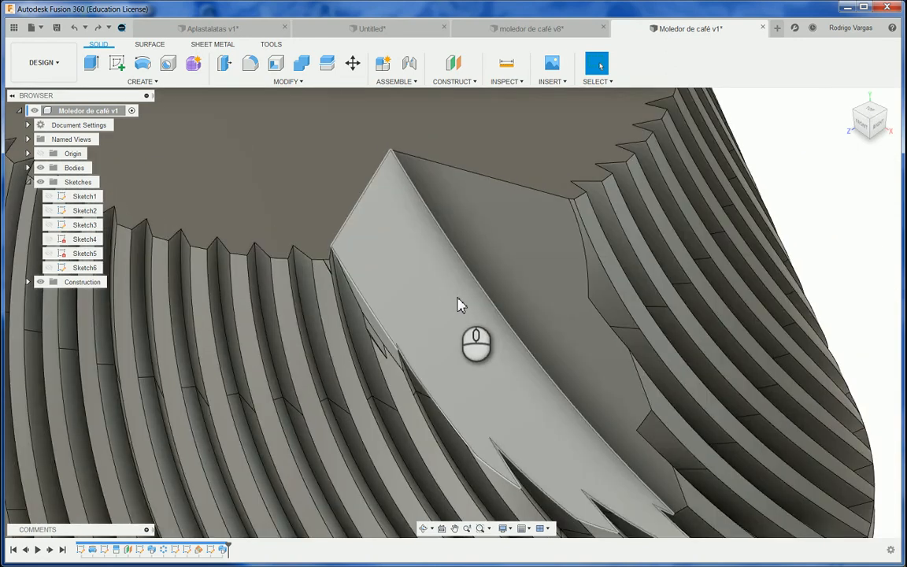
pyautogui.moveTo(453, 305)
pyautogui.keyDown('shift'); pyautogui.mouseDown(button='middle')
pyautogui.moveTo(397, 308)
pyautogui.moveTo(514, 273)
pyautogui.moveTo(617, 261)
pyautogui.mouseUp(button='middle'); pyautogui.keyUp('shift')
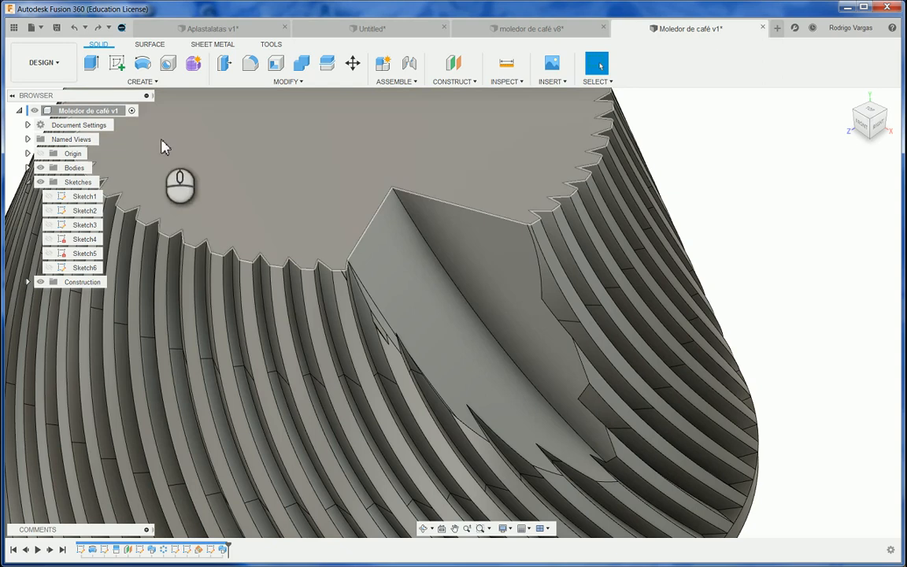
pyautogui.click(145, 81)
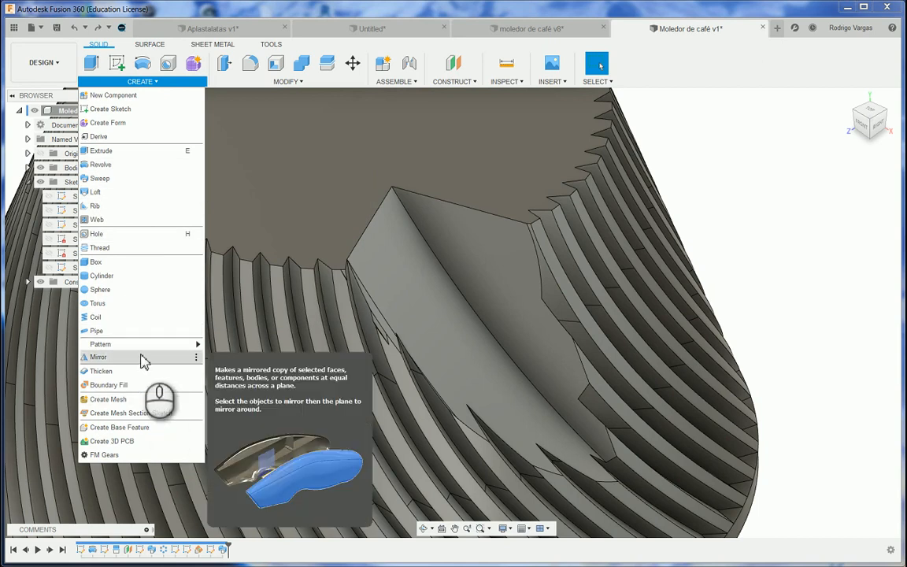
pyautogui.moveTo(150, 350)
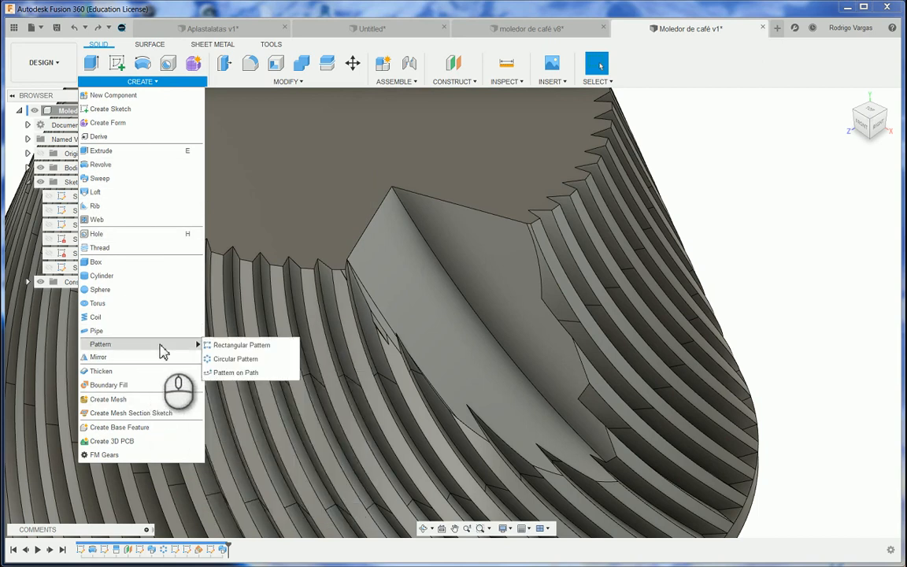
pyautogui.click(244, 359)
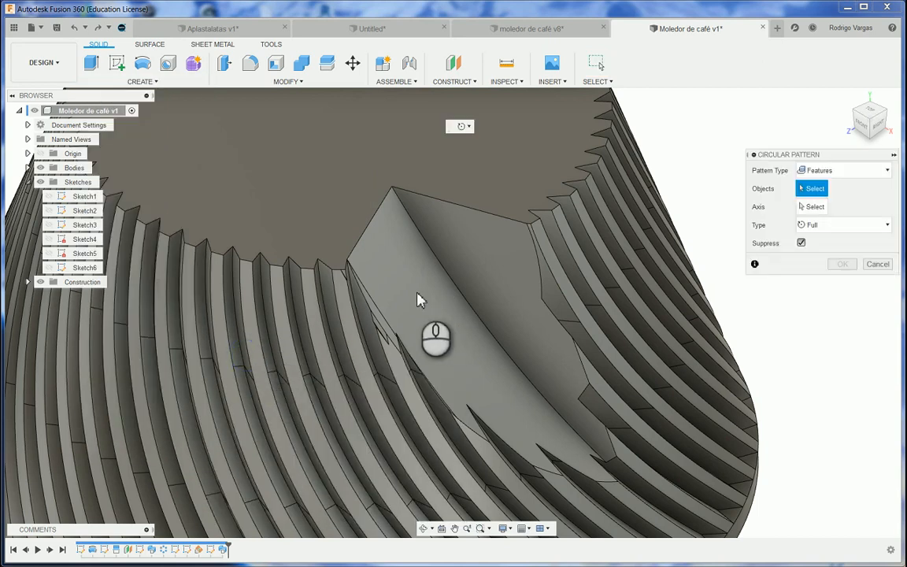
pyautogui.click(832, 177)
pyautogui.click(823, 189)
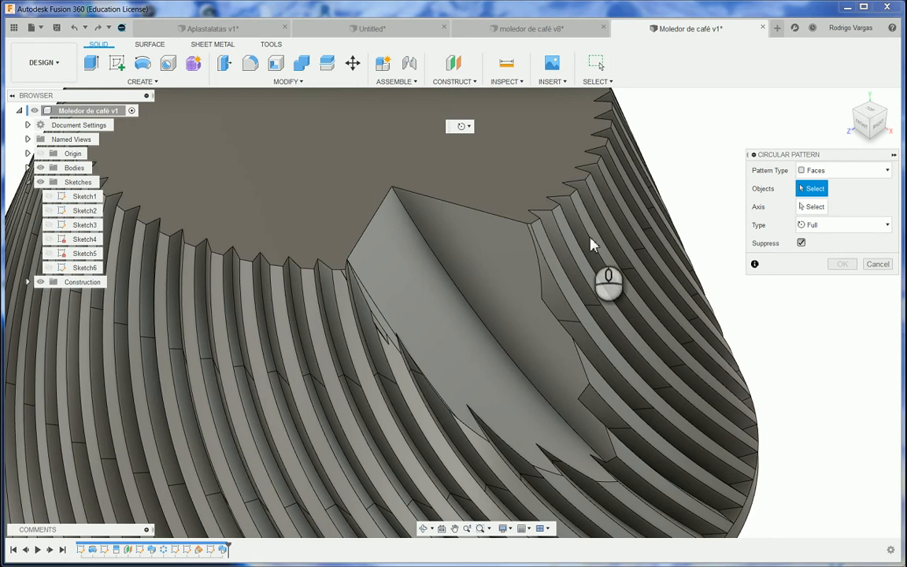
pyautogui.click(847, 178)
# Select the channel's two large side walls and the thin sliver face along its edge as the objects to pattern.
pyautogui.click(501, 251)
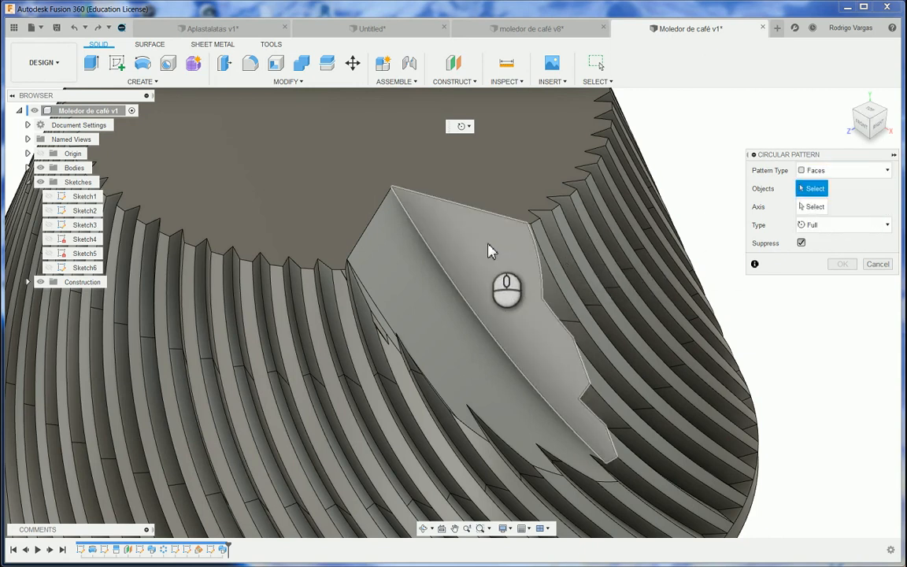
pyautogui.click(487, 244)
pyautogui.click(405, 285)
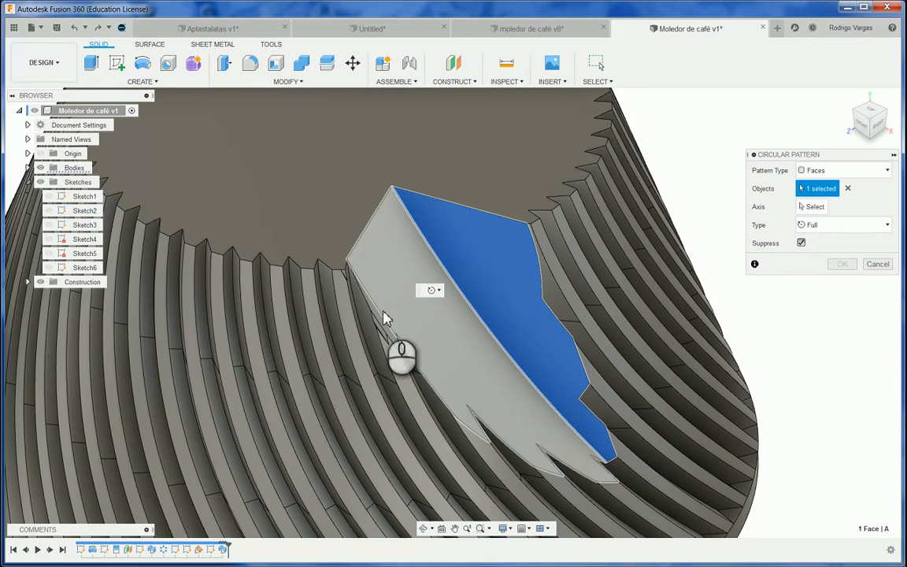
pyautogui.click(383, 323)
pyautogui.click(381, 327)
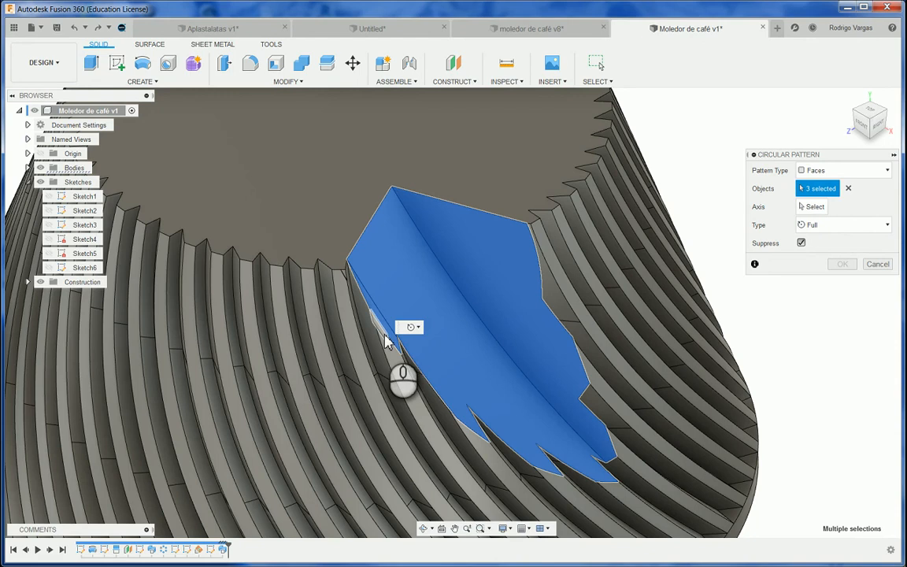
pyautogui.click(450, 308)
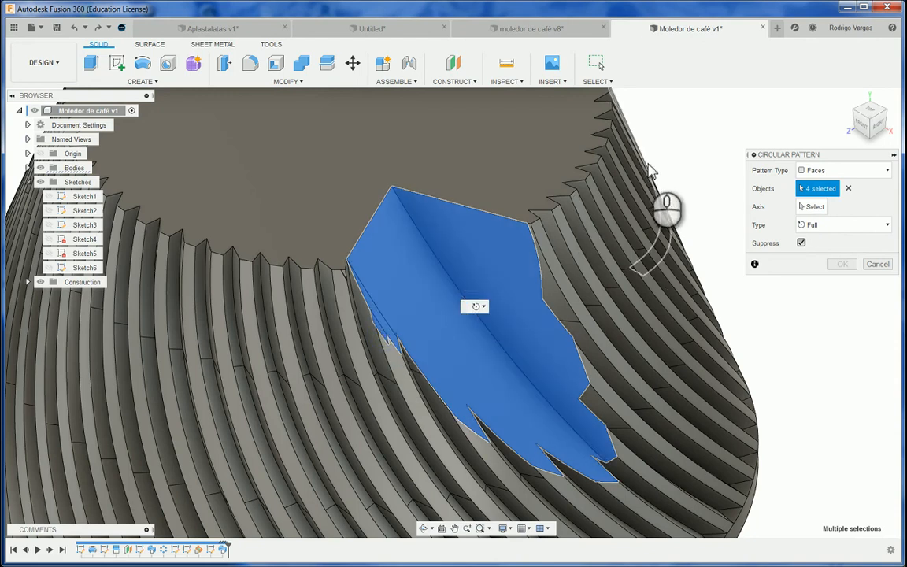
pyautogui.scroll(4, 383, 331)
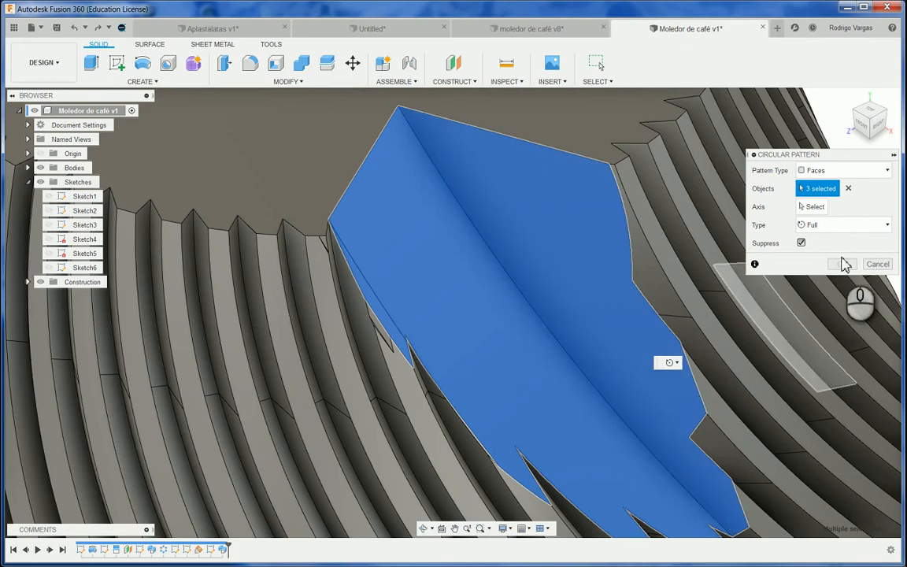
# Try to circular-pattern the selected channel faces with a quantity of 8 around the vertical axis line of Sketch1.
pyautogui.click(814, 208)
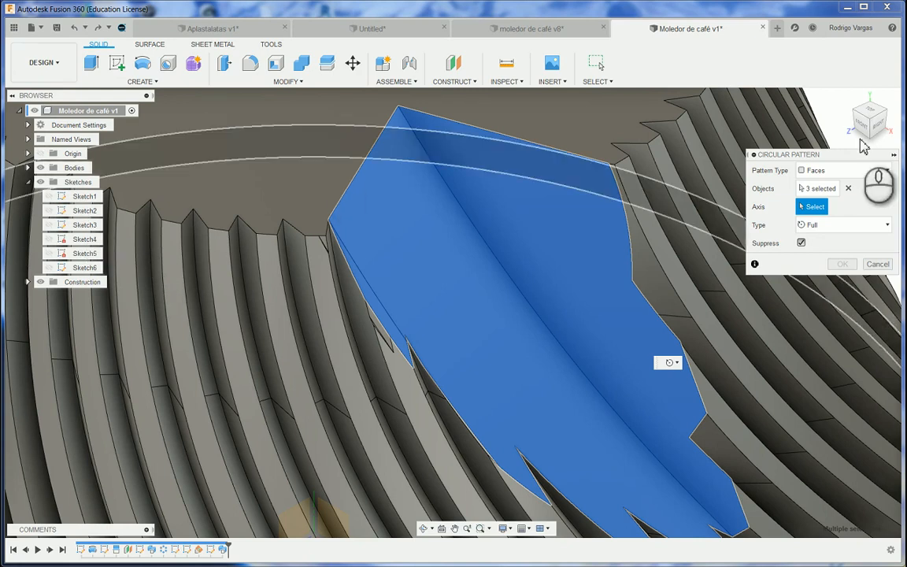
pyautogui.click(848, 96)
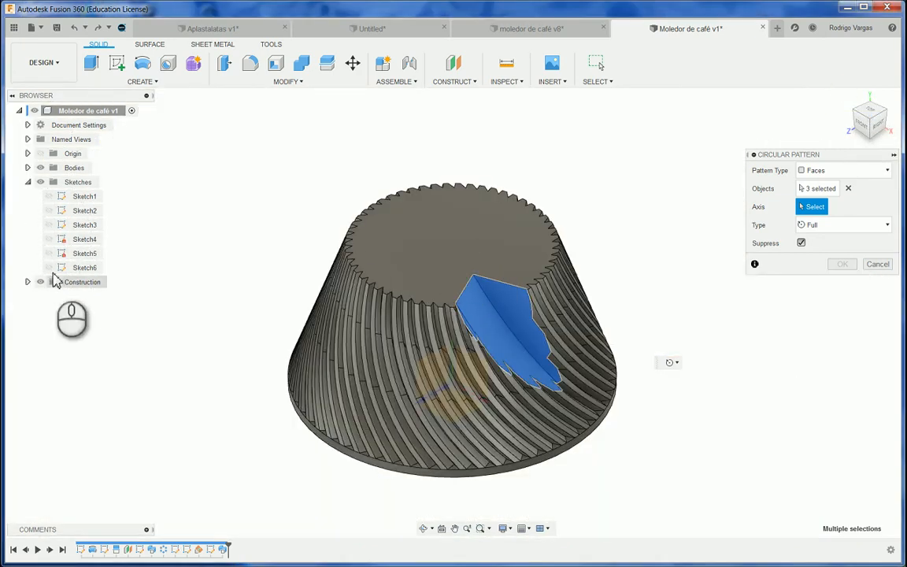
pyautogui.click(49, 196)
pyautogui.click(454, 155)
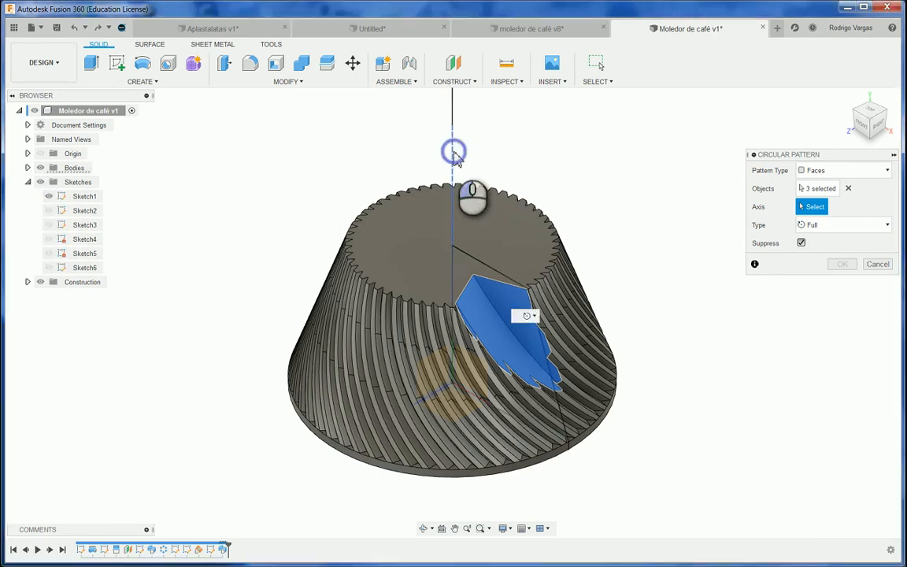
pyautogui.moveTo(819, 260); pyautogui.dragTo(780, 270)
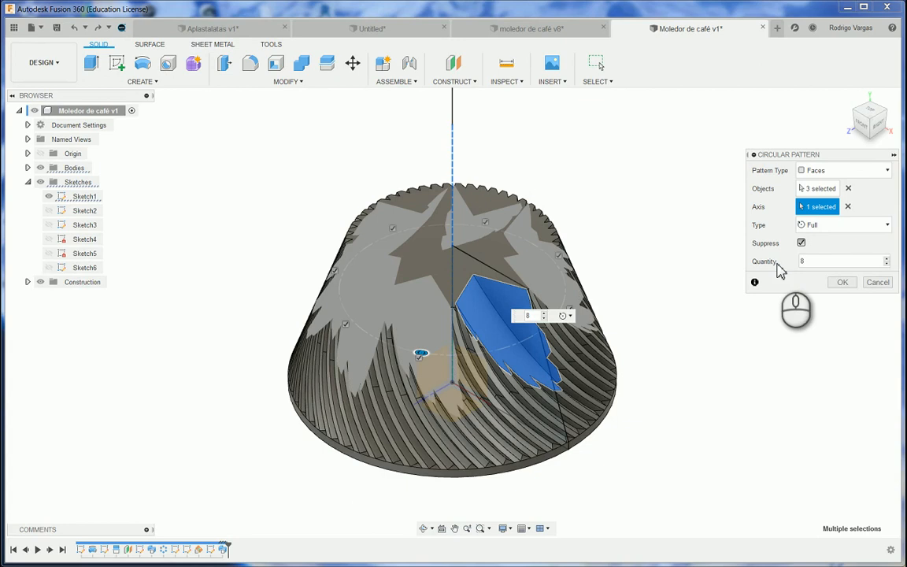
pyautogui.click(842, 282)
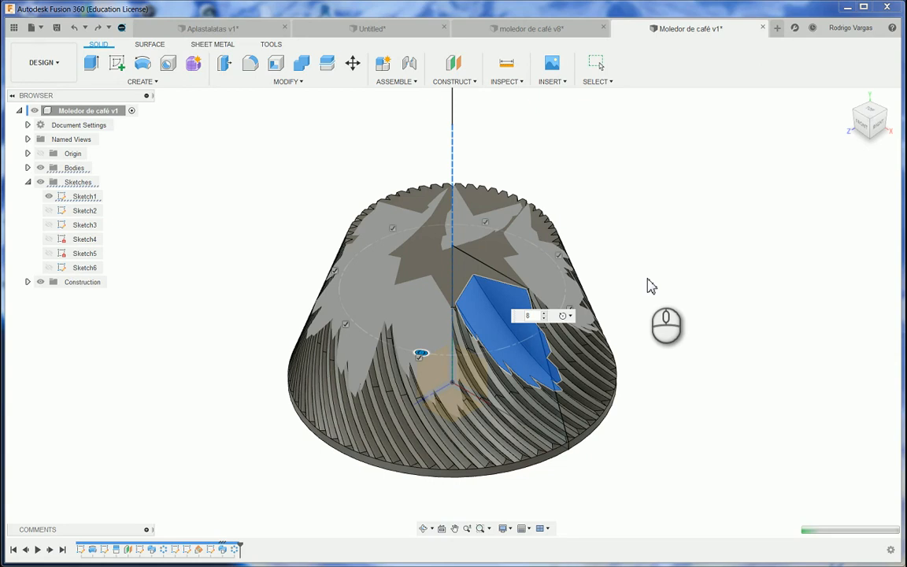
pyautogui.press('Return')
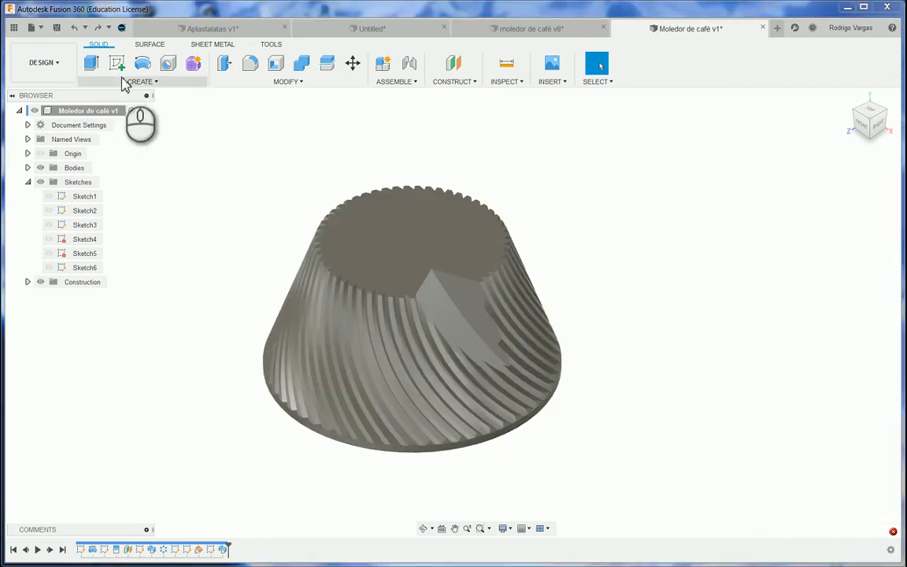
# Circular-pattern the swept channel as a feature around Sketch1's vertical axis line, with type Full, quantity 8 and Identical computation.
pyautogui.click(123, 80)
pyautogui.click(253, 208)
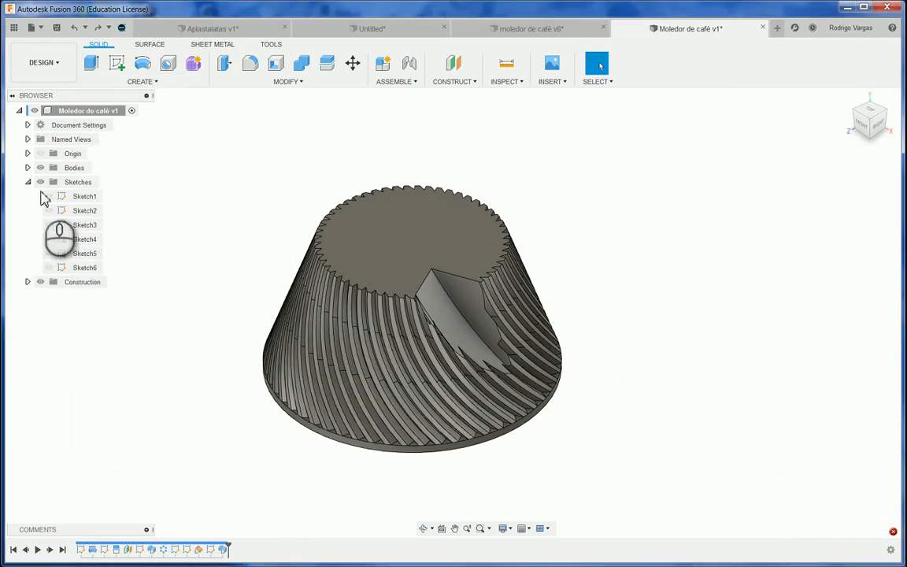
pyautogui.click(48, 196)
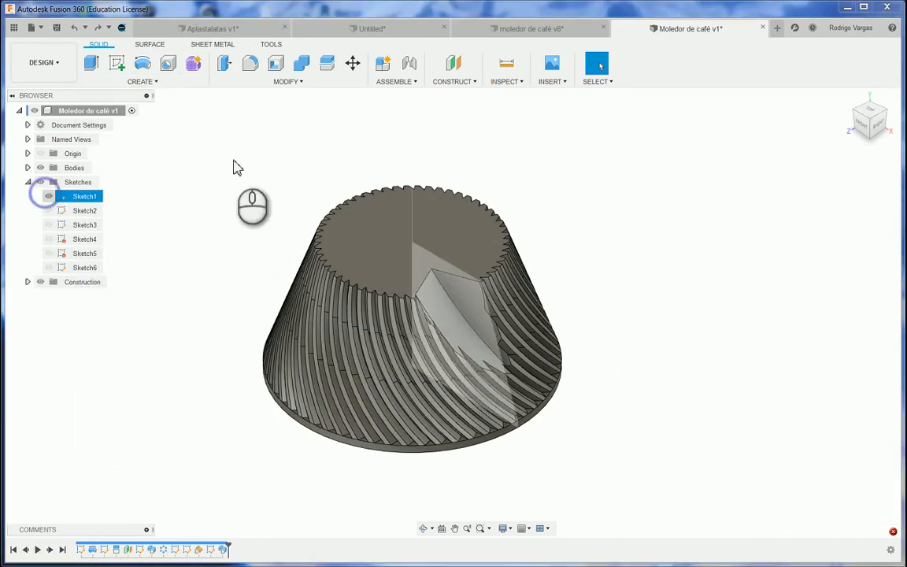
pyautogui.click(140, 81)
pyautogui.moveTo(118, 347)
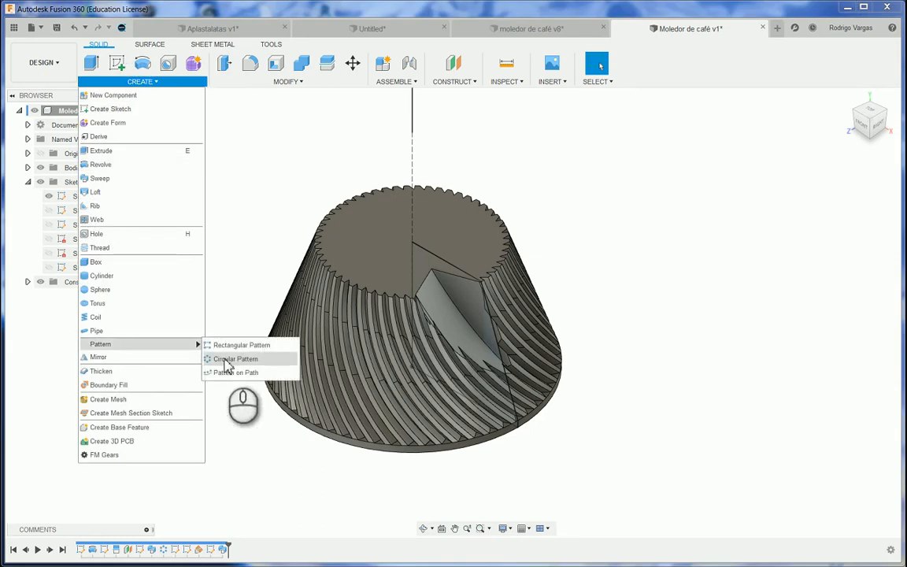
pyautogui.click(237, 361)
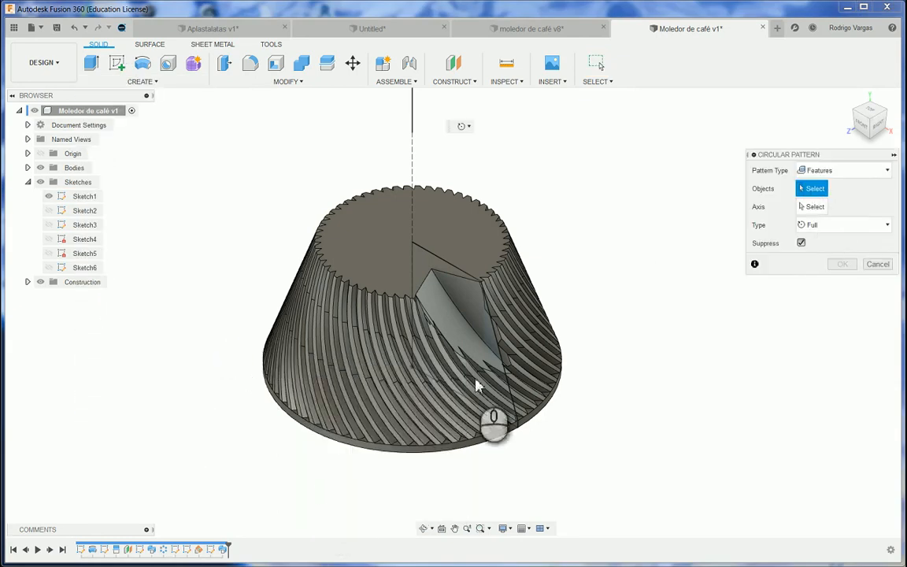
pyautogui.click(223, 550)
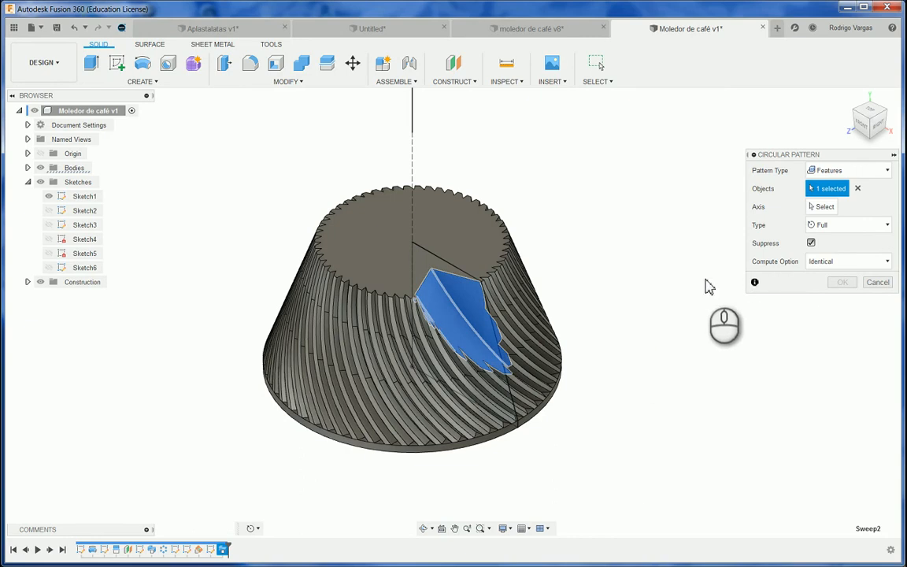
pyautogui.click(824, 206)
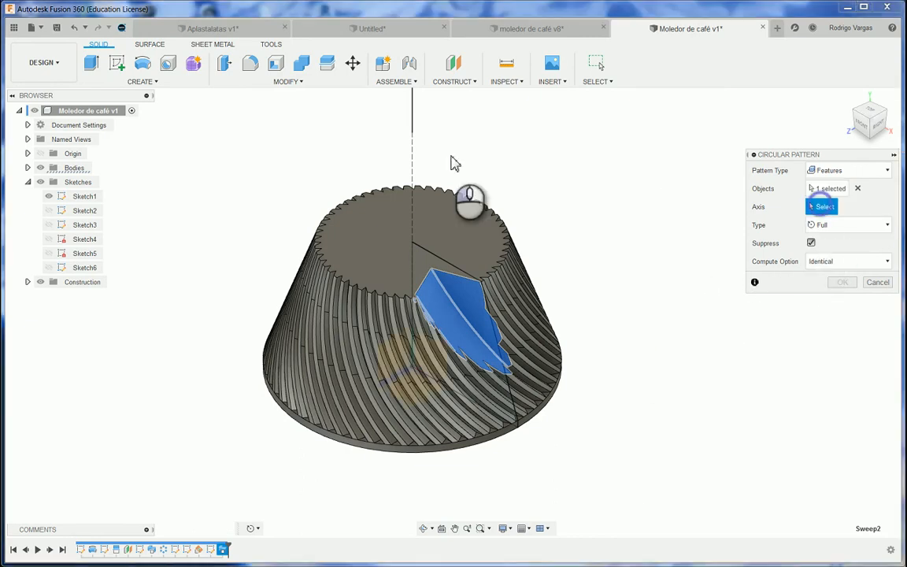
pyautogui.click(412, 163)
pyautogui.doubleClick(826, 261)
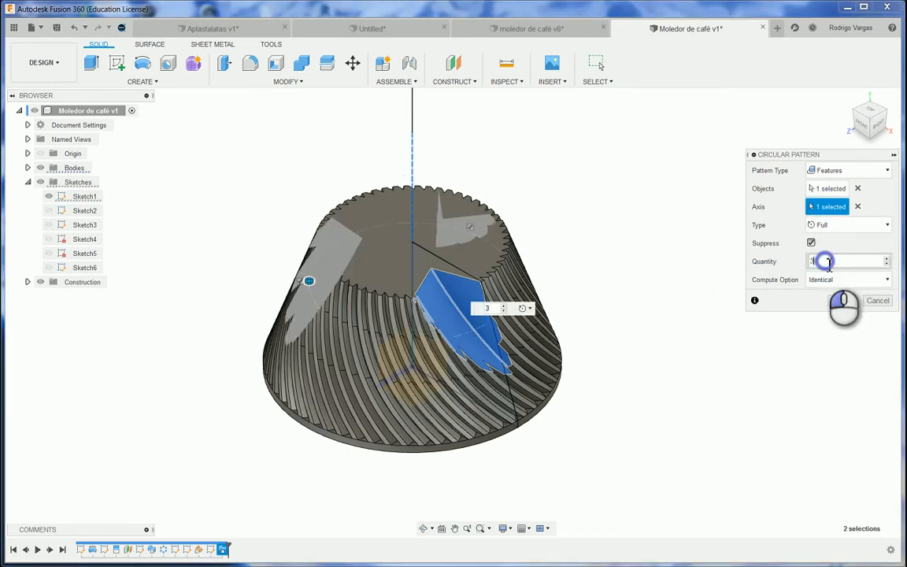
pyautogui.write('8')
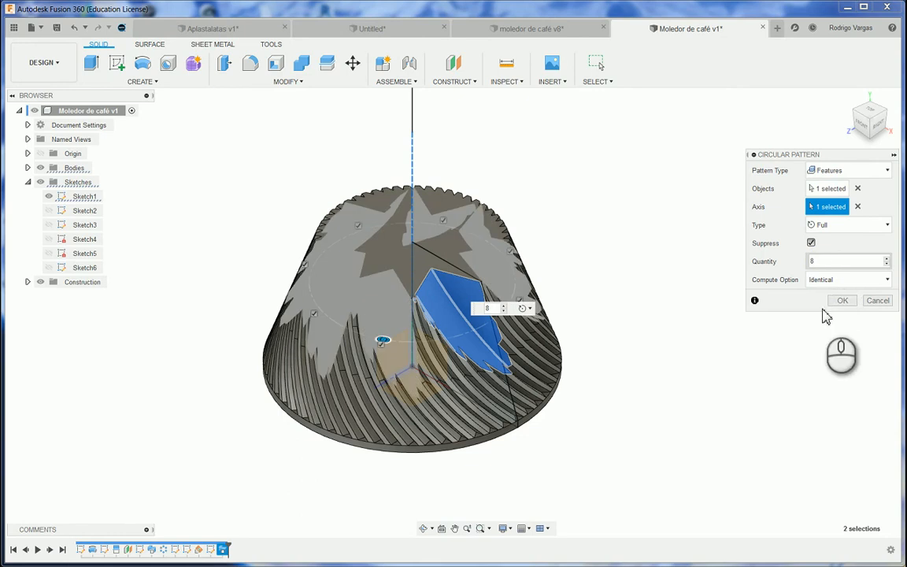
pyautogui.click(842, 300)
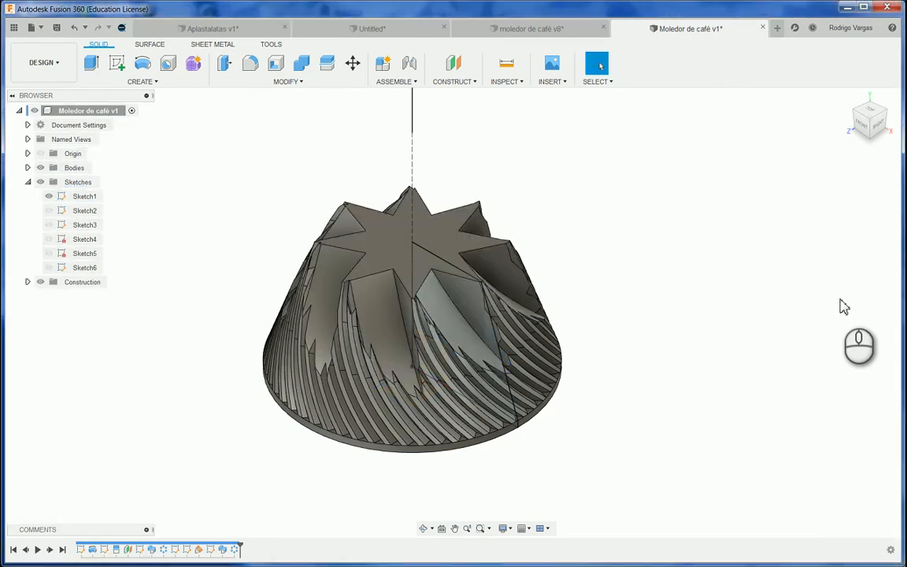
# Save the design and examine the pointed tips between neighbouring channels on the cone's top face.
pyautogui.click(54, 27)
pyautogui.click(458, 299)
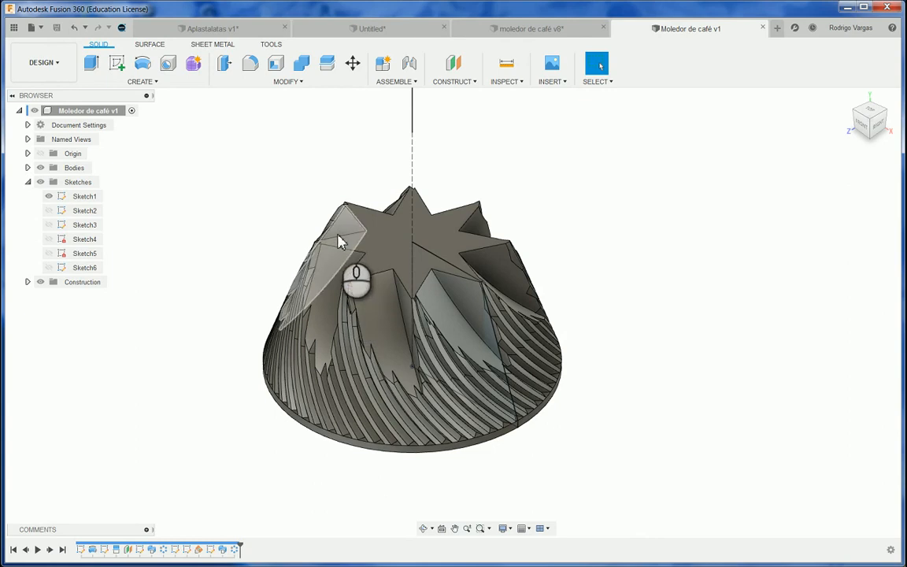
pyautogui.scroll(8, 354, 244)
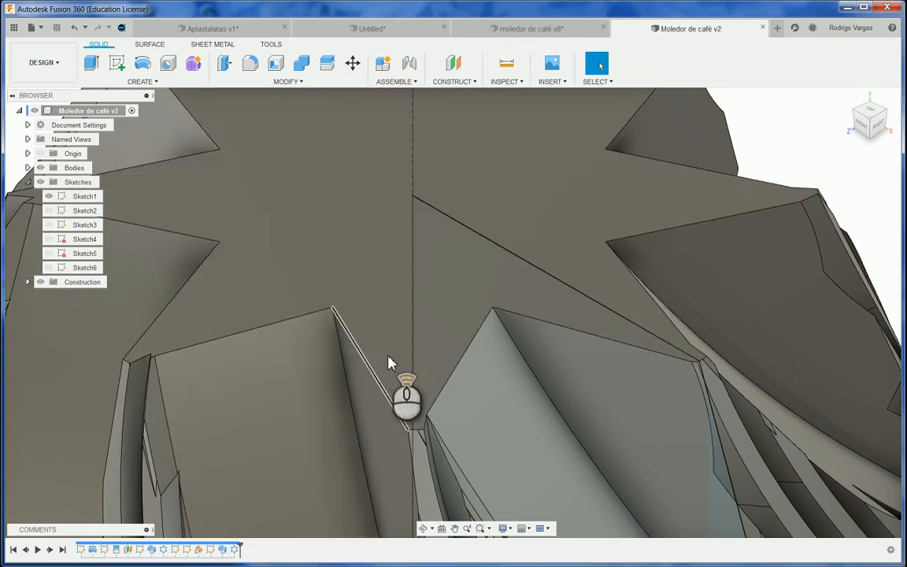
pyautogui.scroll(-5, 386, 364)
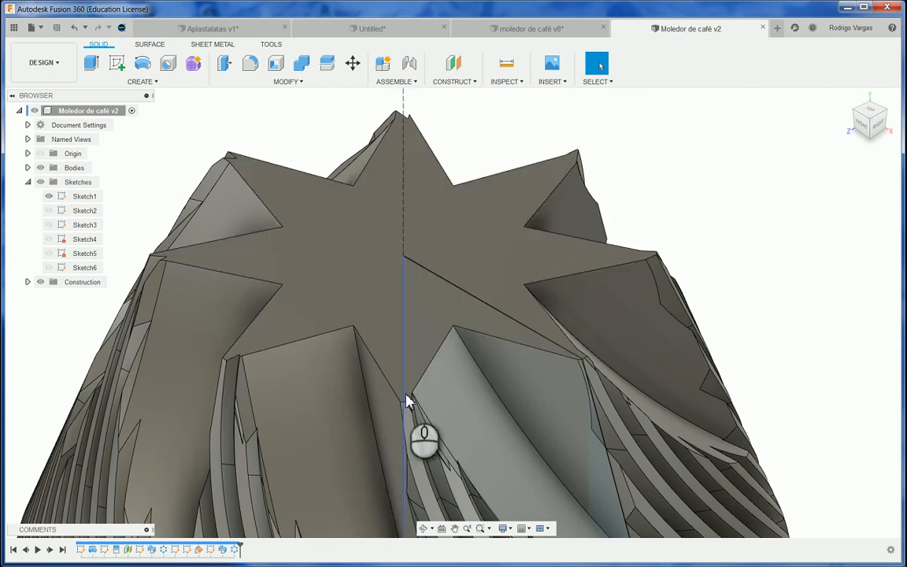
pyautogui.scroll(5, 399, 270)
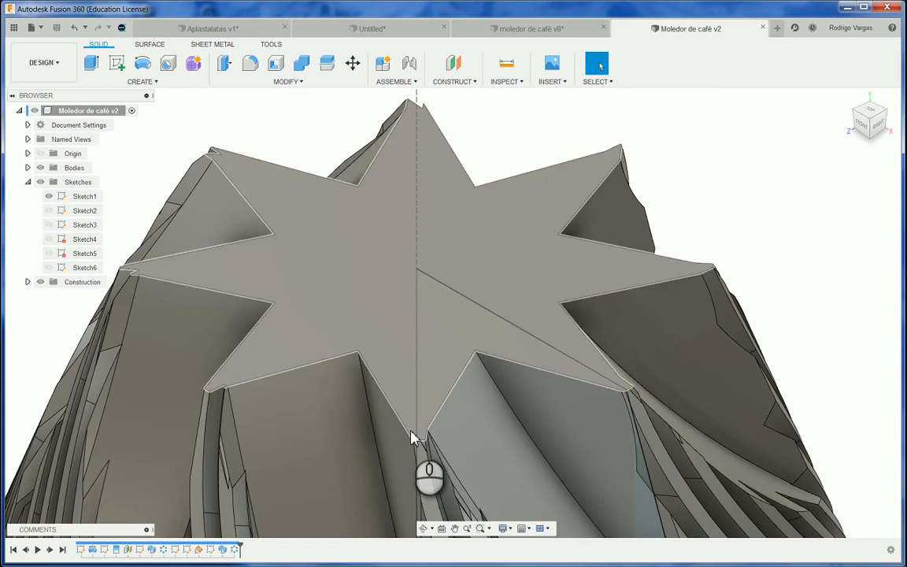
pyautogui.scroll(-4, 423, 419)
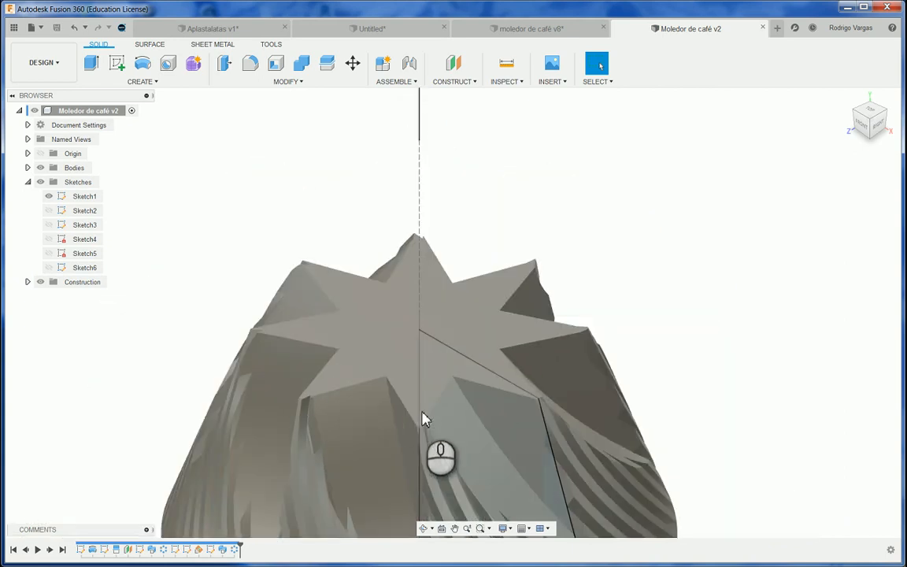
# Edit the swept cut to use only the inner triangular profile, excluding the thin strip along the rim, and check the channel walls.
pyautogui.rightClick(233, 551)
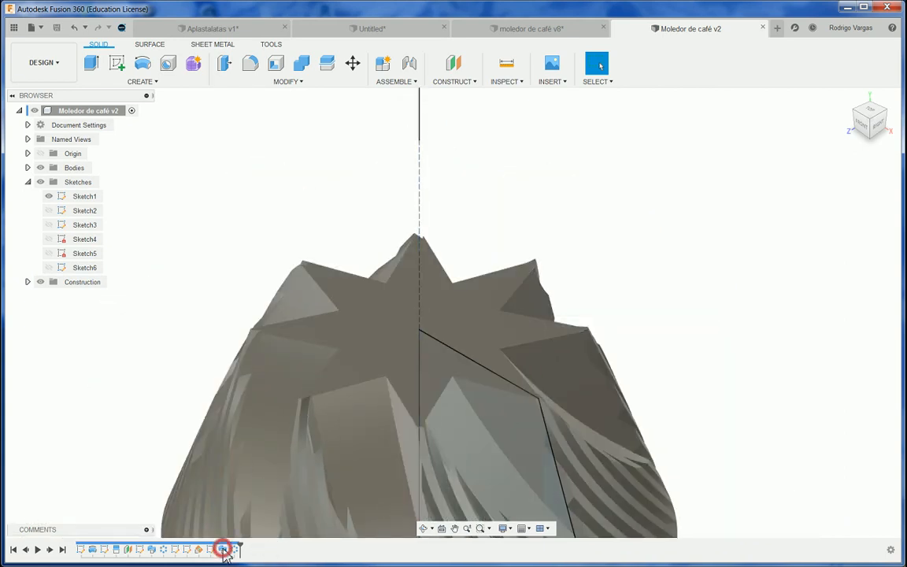
pyautogui.click(249, 437)
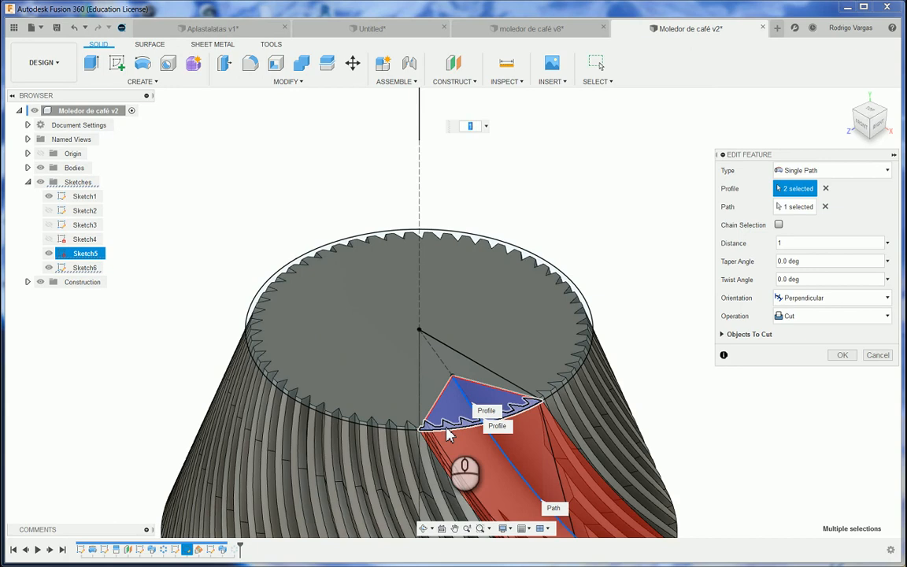
pyautogui.click(446, 433)
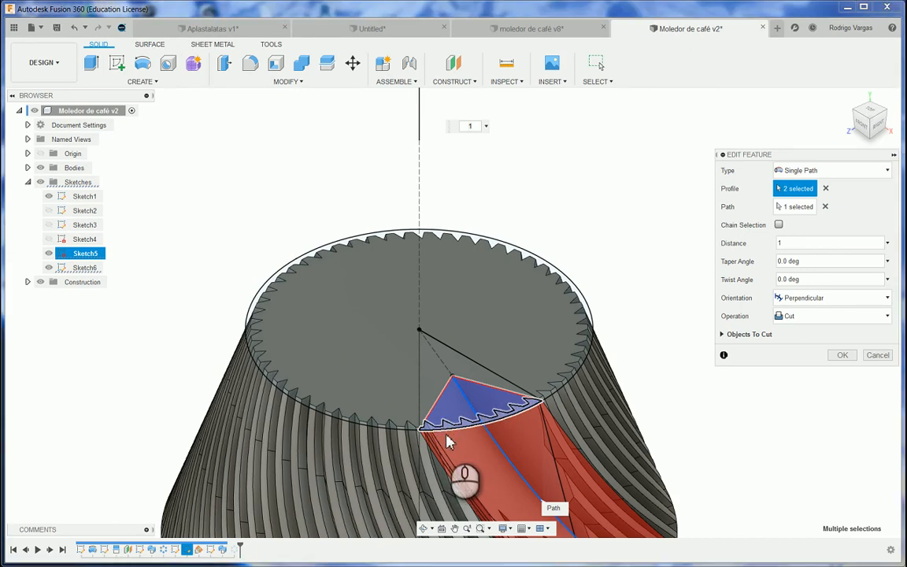
pyautogui.click(449, 441)
pyautogui.click(446, 442)
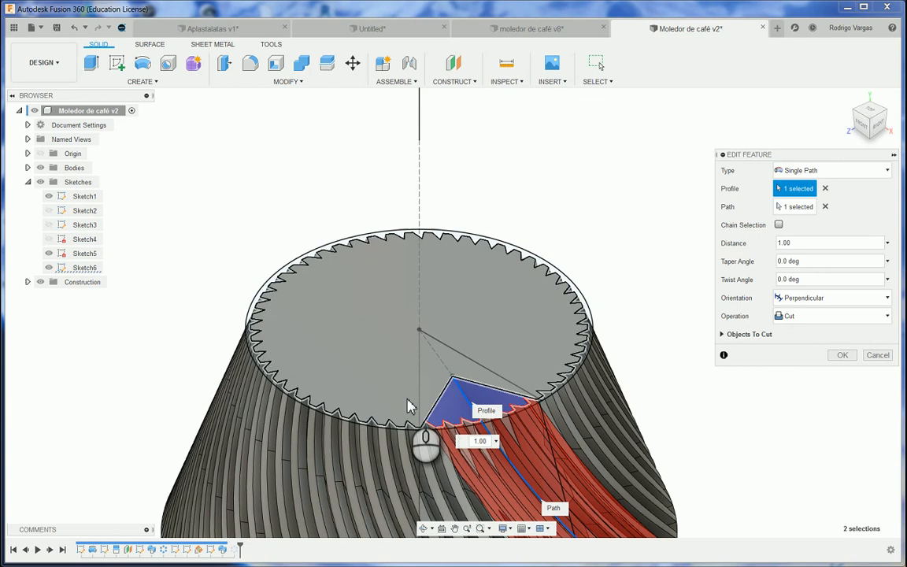
pyautogui.click(844, 355)
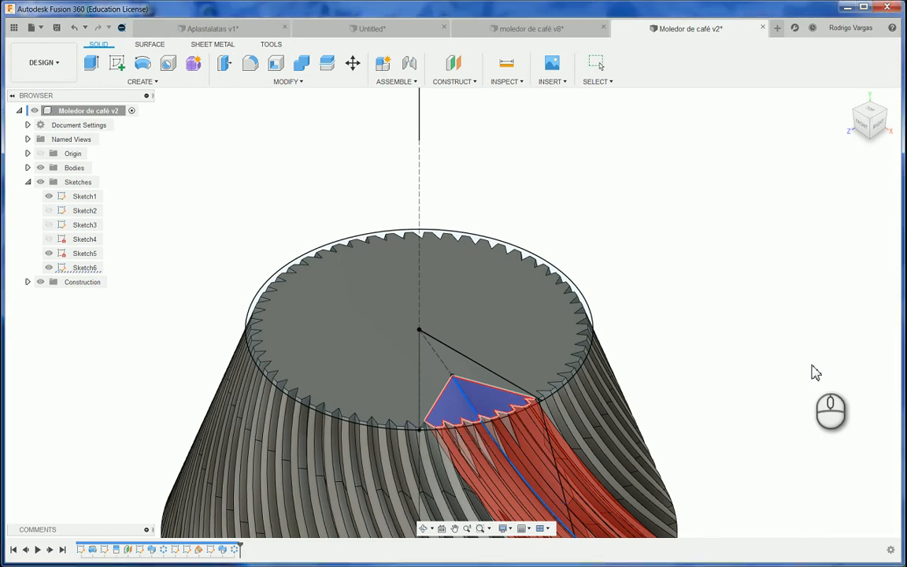
pyautogui.press('Return')
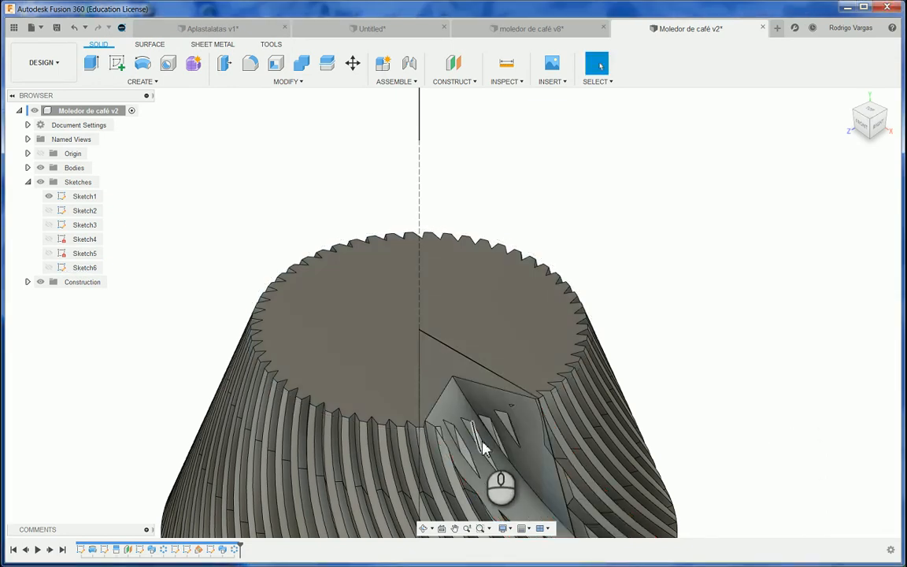
pyautogui.scroll(-2, 455, 318)
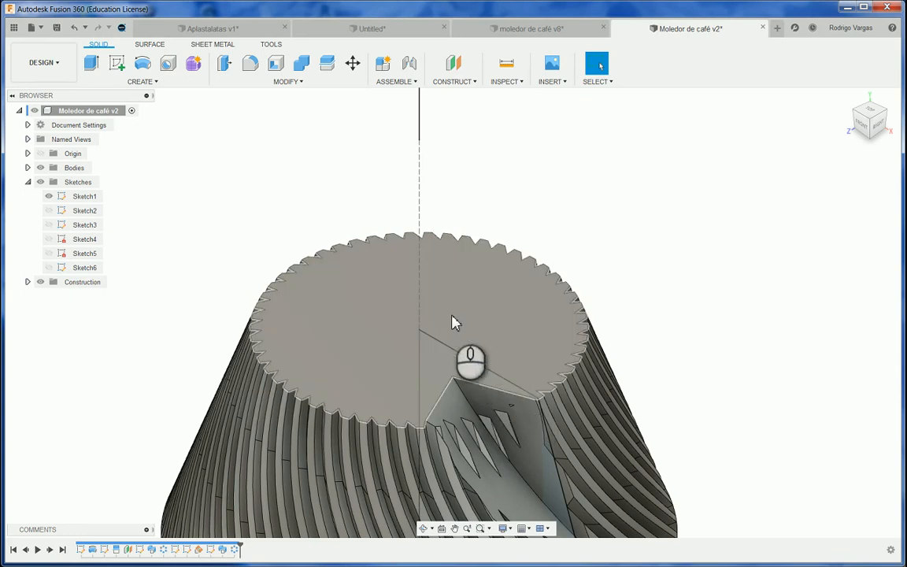
pyautogui.scroll(-3, 482, 433)
pyautogui.scroll(6, 475, 366)
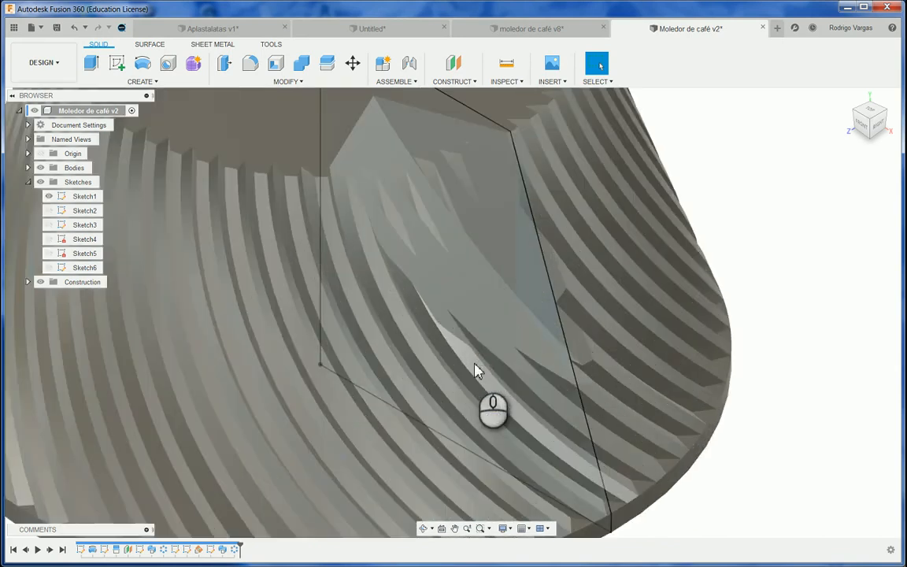
pyautogui.scroll(-5, 471, 379)
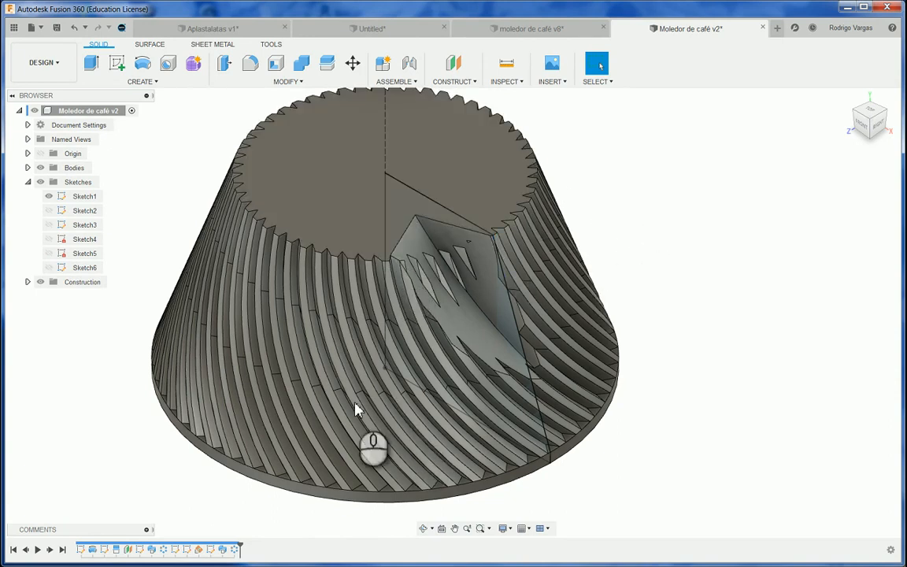
# Try to edit the swept cut so that its profile selection also includes the toothed rim strip.
pyautogui.rightClick(223, 549)
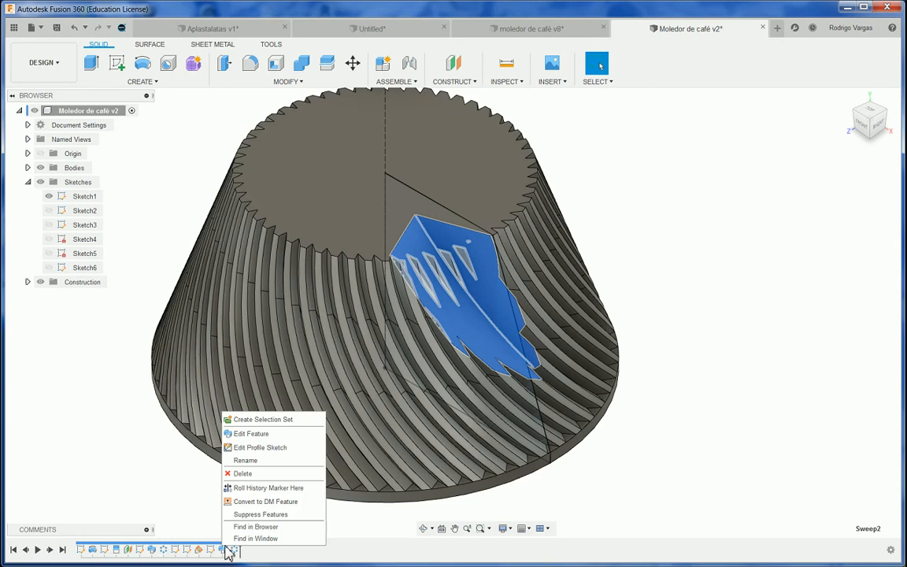
pyautogui.click(307, 437)
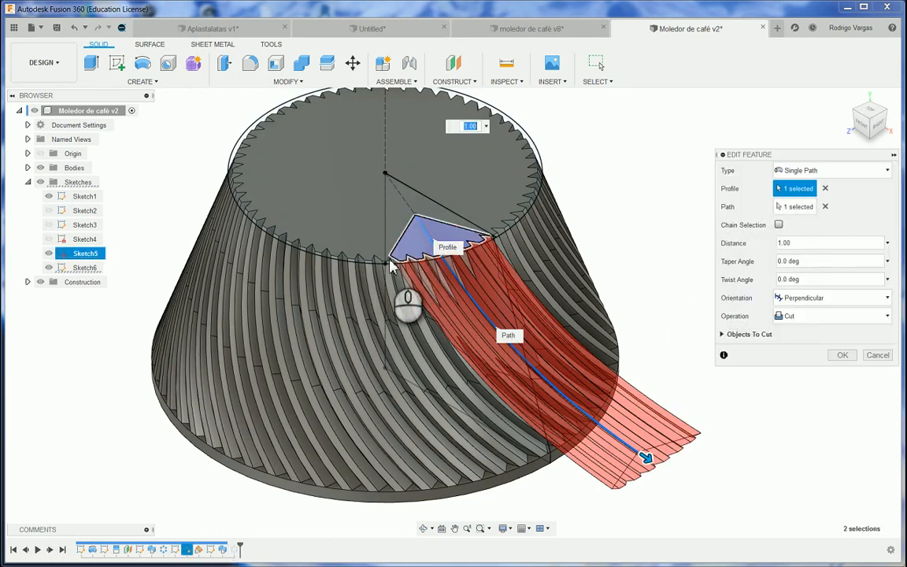
pyautogui.keyDown('shift'); pyautogui.moveTo(391, 264); pyautogui.dragTo(465, 289, button='middle'); pyautogui.keyUp('shift')
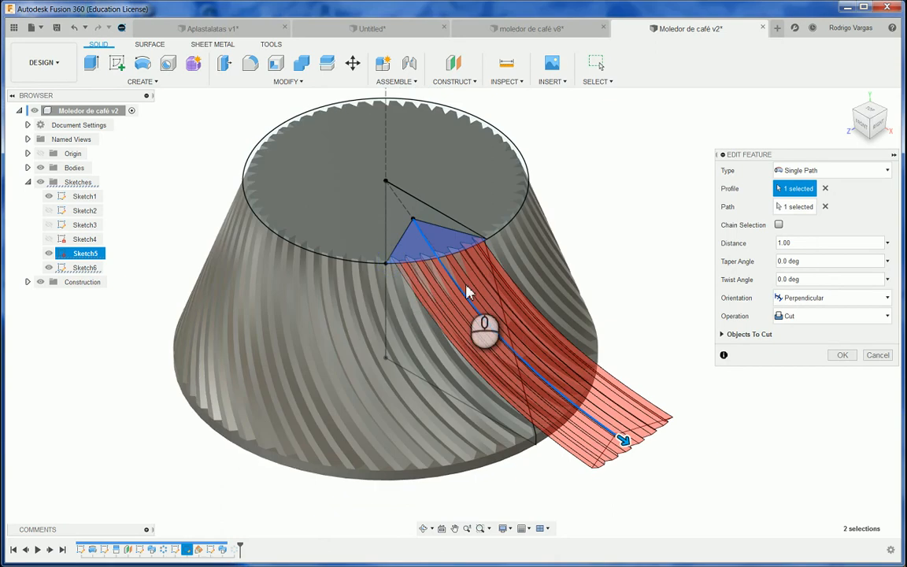
pyautogui.click(467, 292)
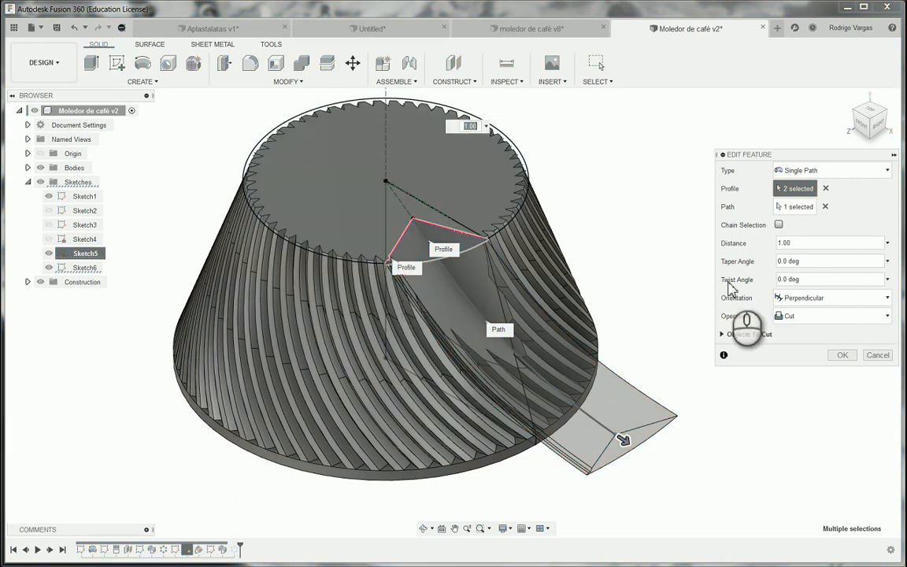
pyautogui.click(634, 221)
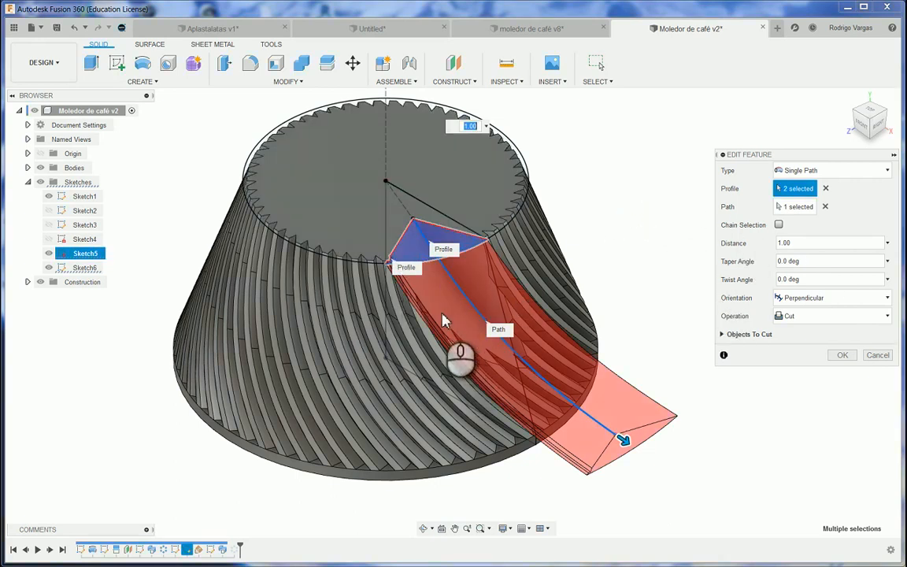
pyautogui.click(388, 263)
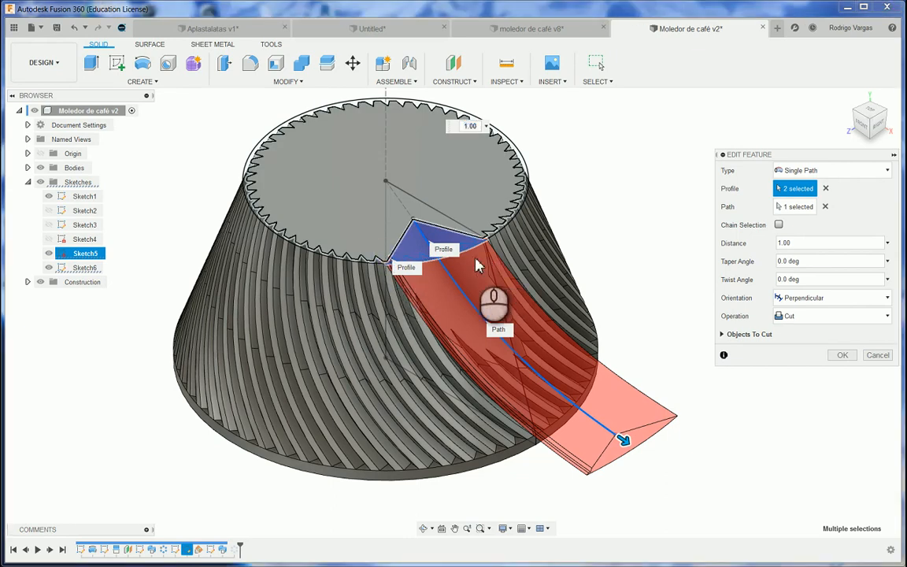
# Clear the swept cut's profile selection and try to pick the small sliver regions at both ends of the toothed rim strip.
pyautogui.click(820, 186)
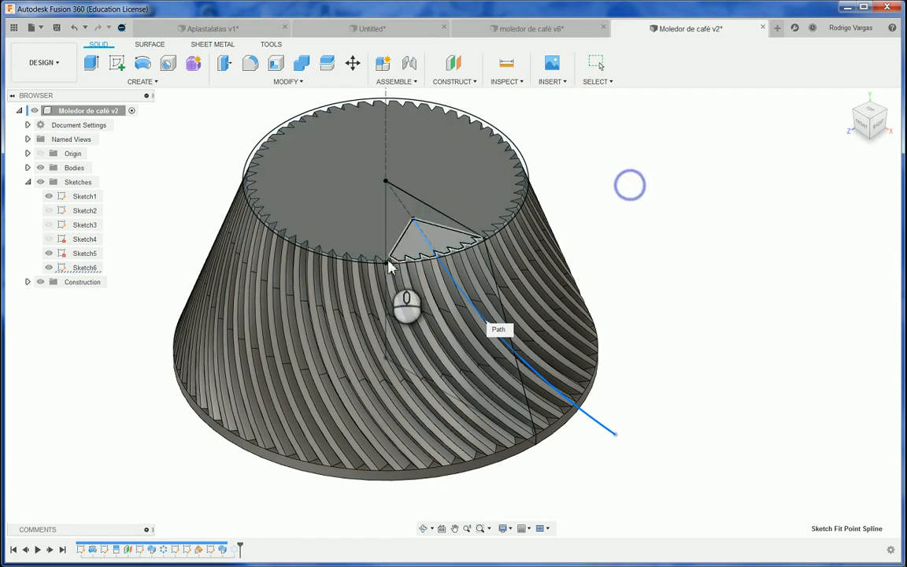
pyautogui.scroll(5, 391, 260)
pyautogui.scroll(3, 420, 250)
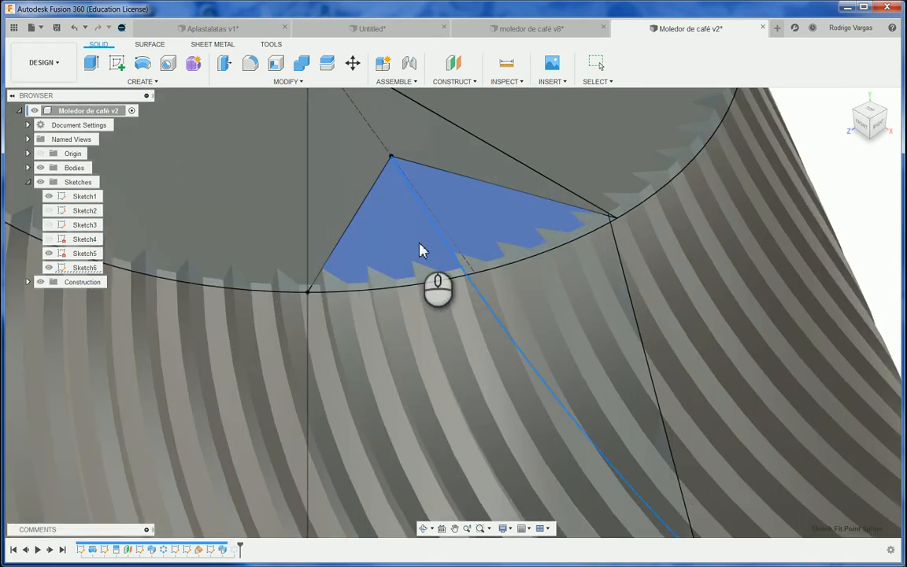
pyautogui.click(323, 285)
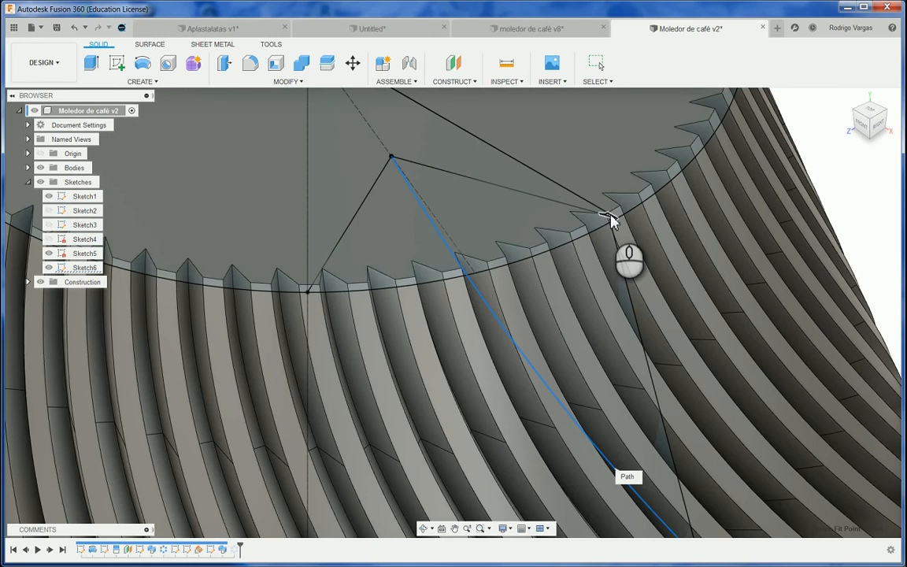
pyautogui.scroll(3, 611, 220)
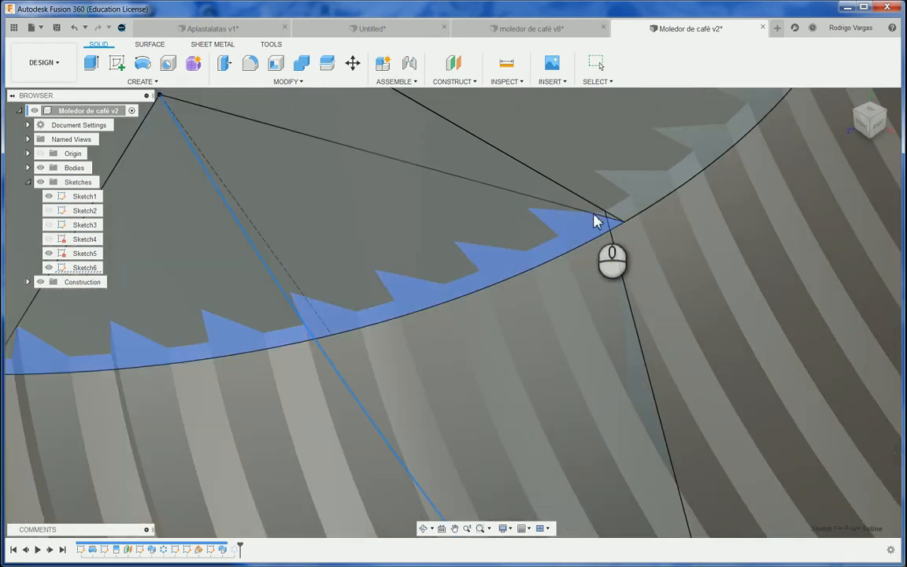
pyautogui.click(614, 222)
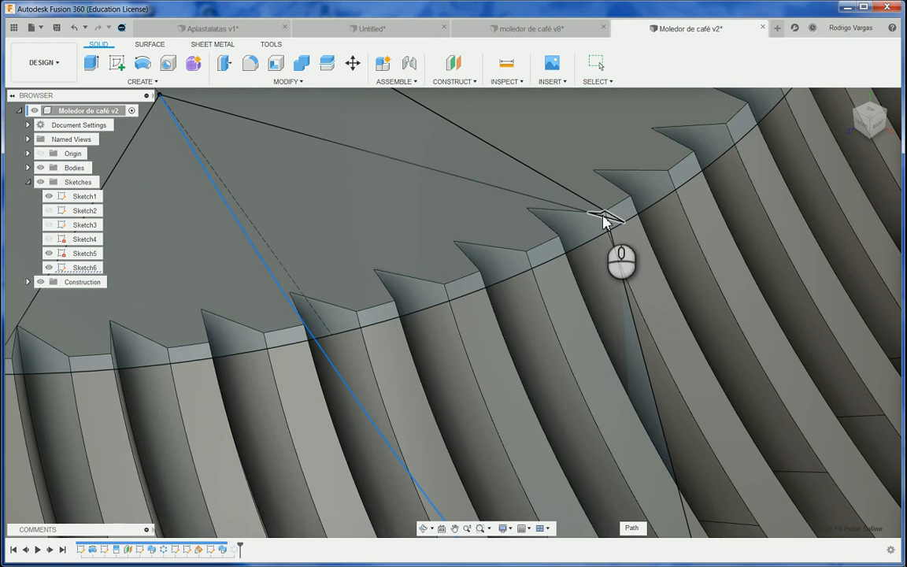
pyautogui.scroll(-5, 614, 222)
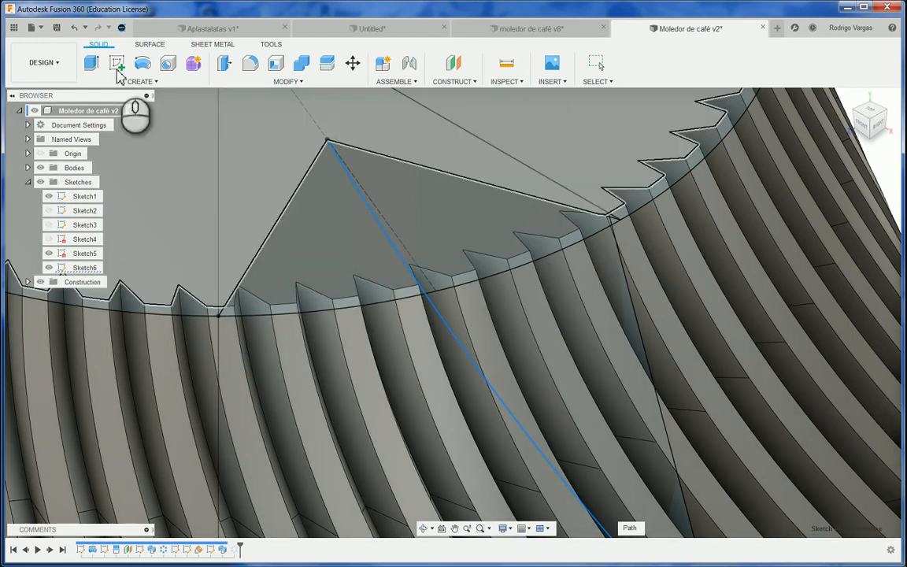
pyautogui.click(117, 70)
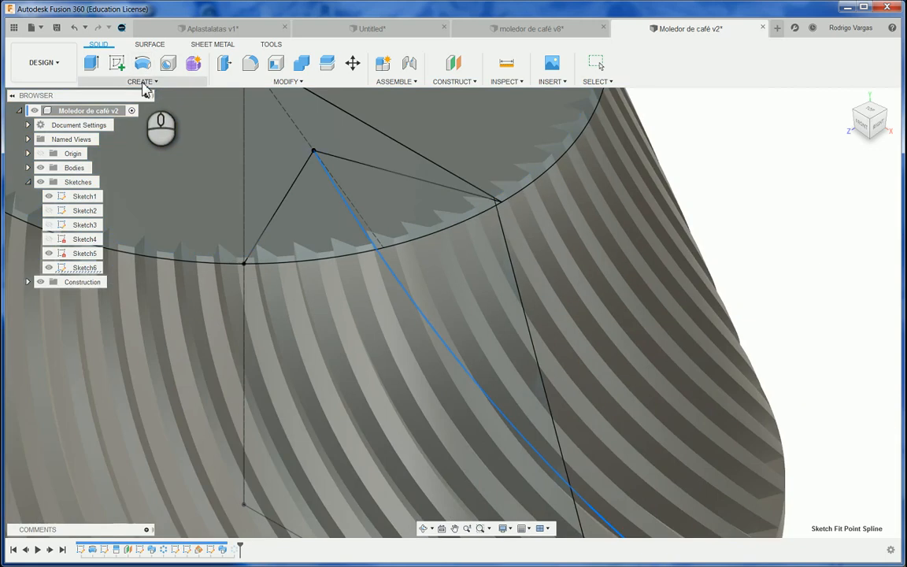
pyautogui.click(143, 81)
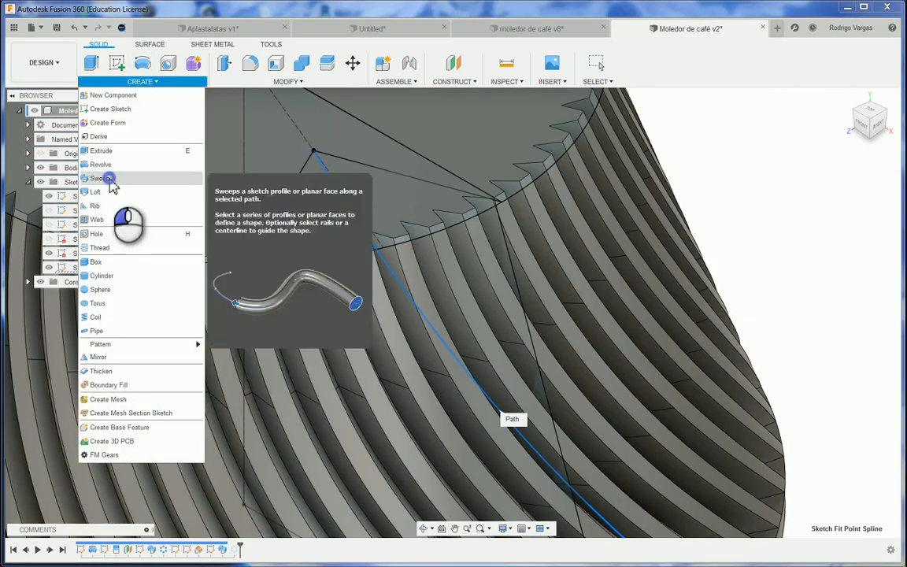
pyautogui.click(110, 180)
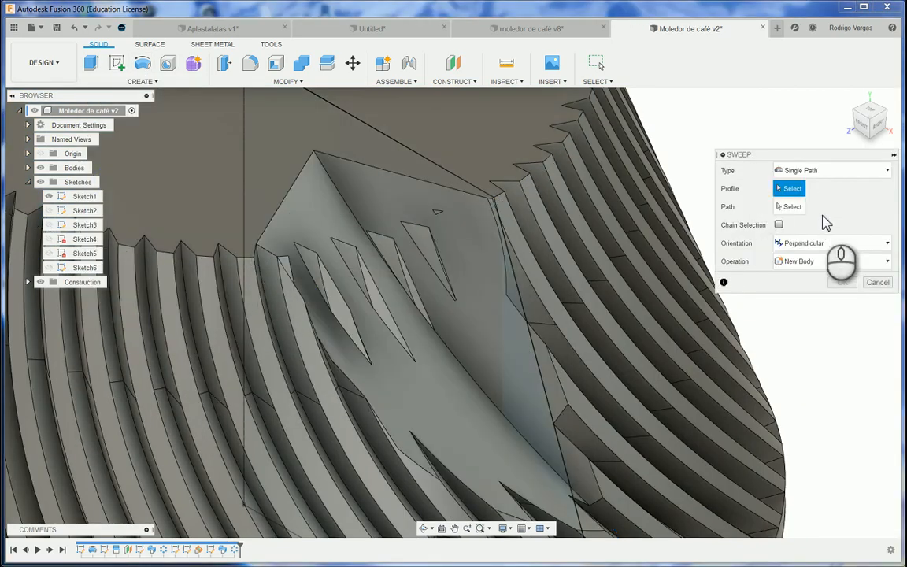
pyautogui.click(877, 283)
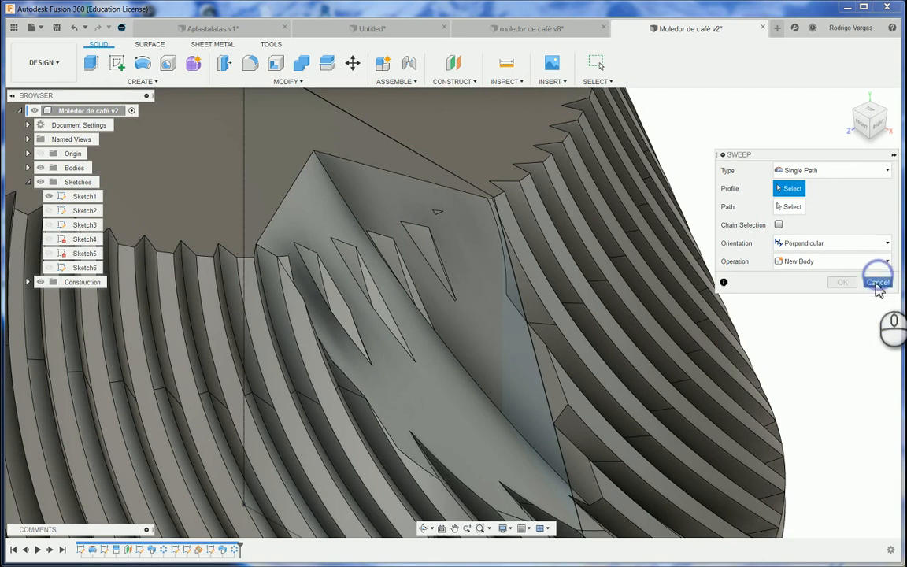
# Edit the swept cut to use three profile regions: the toothed rim strip, the small sliver at its end and the inner triangular area.
pyautogui.rightClick(230, 550)
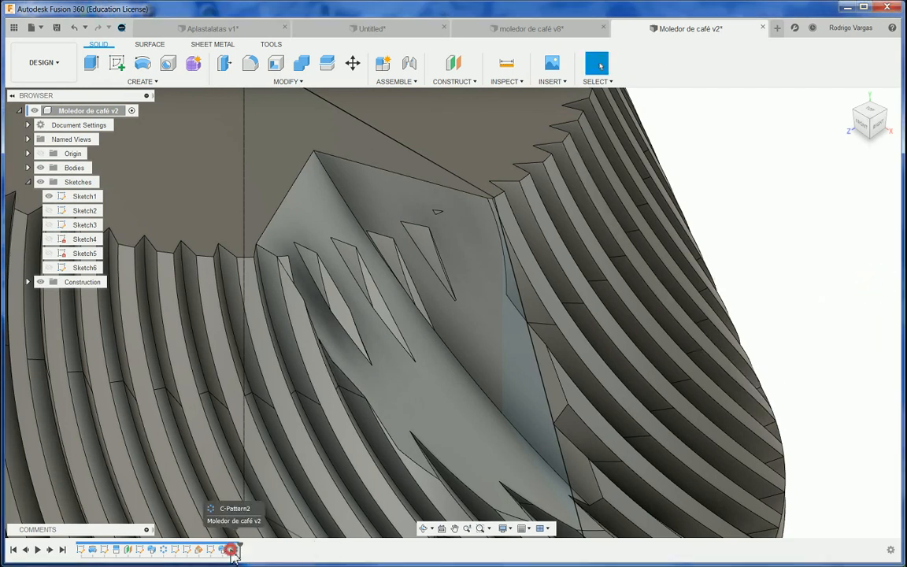
pyautogui.click(264, 530)
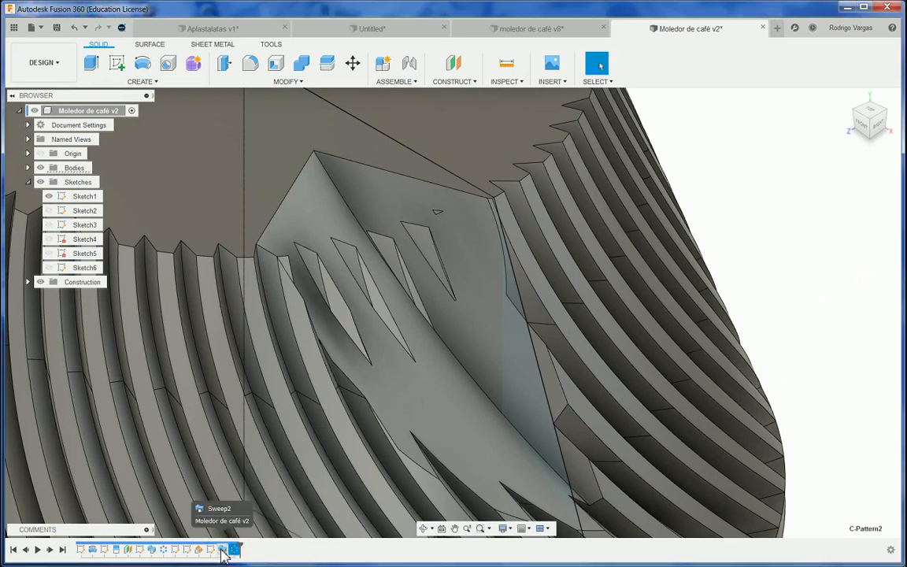
pyautogui.click(223, 551)
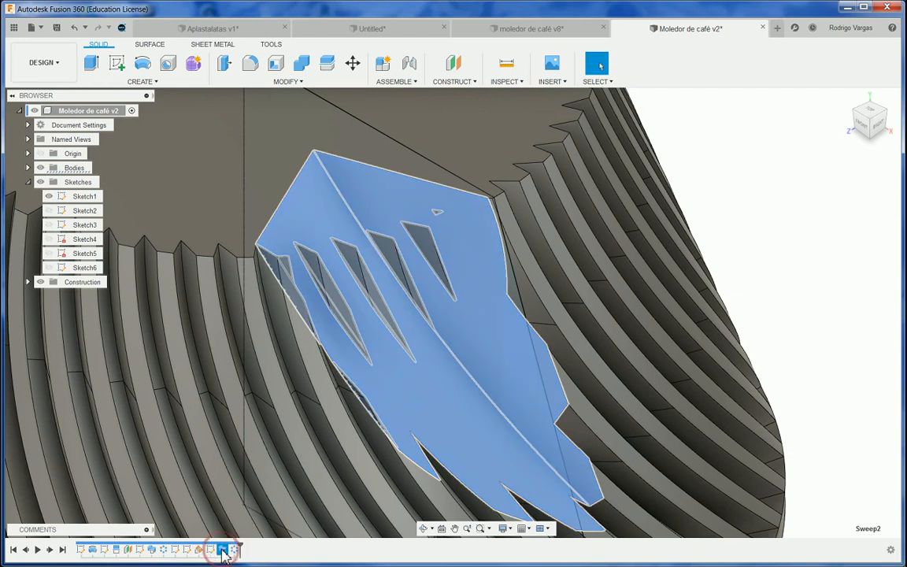
pyautogui.rightClick(224, 551)
pyautogui.click(267, 437)
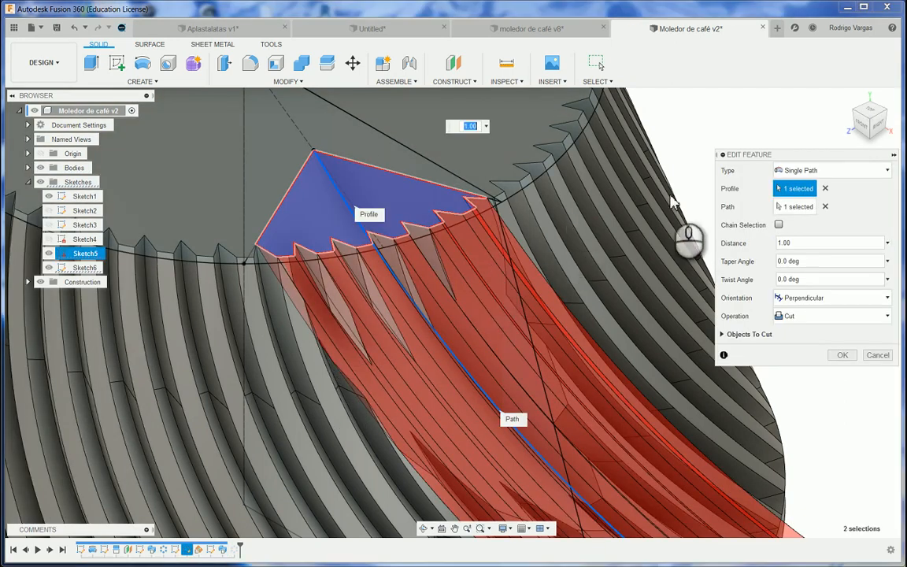
pyautogui.click(825, 188)
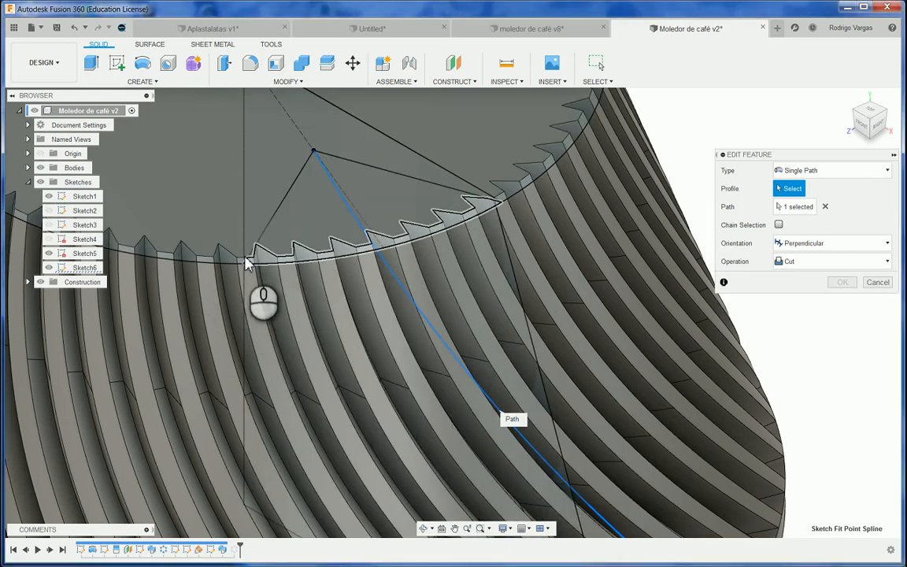
pyautogui.click(297, 238)
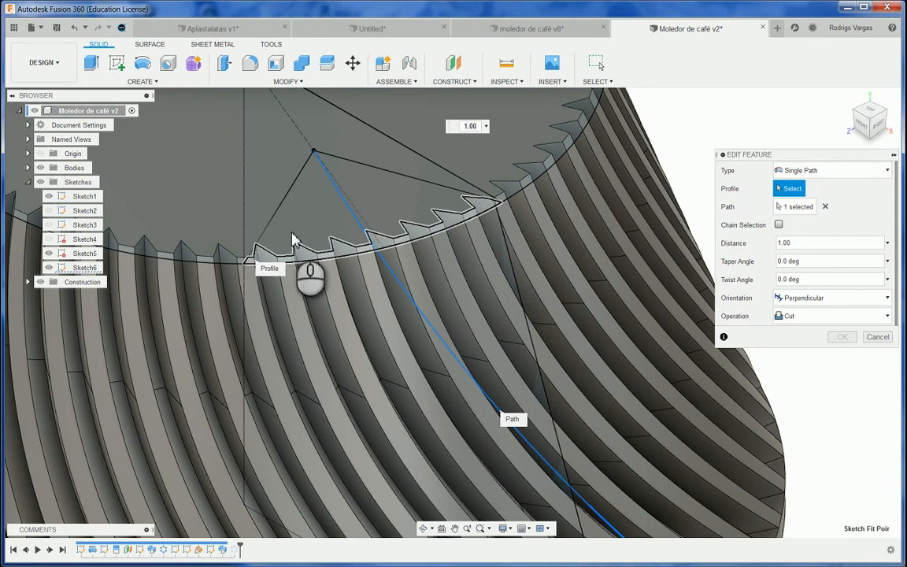
pyautogui.click(252, 261)
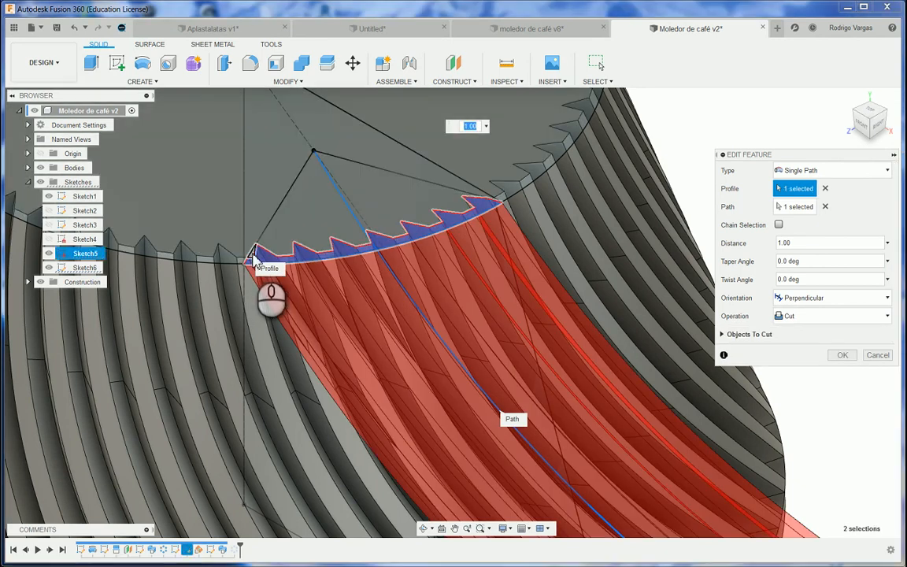
pyautogui.click(307, 234)
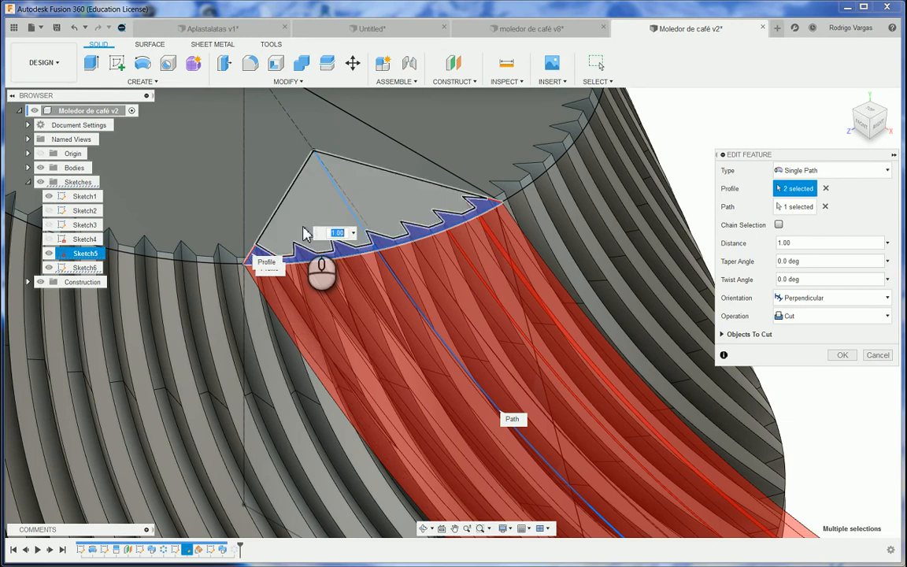
pyautogui.click(383, 251)
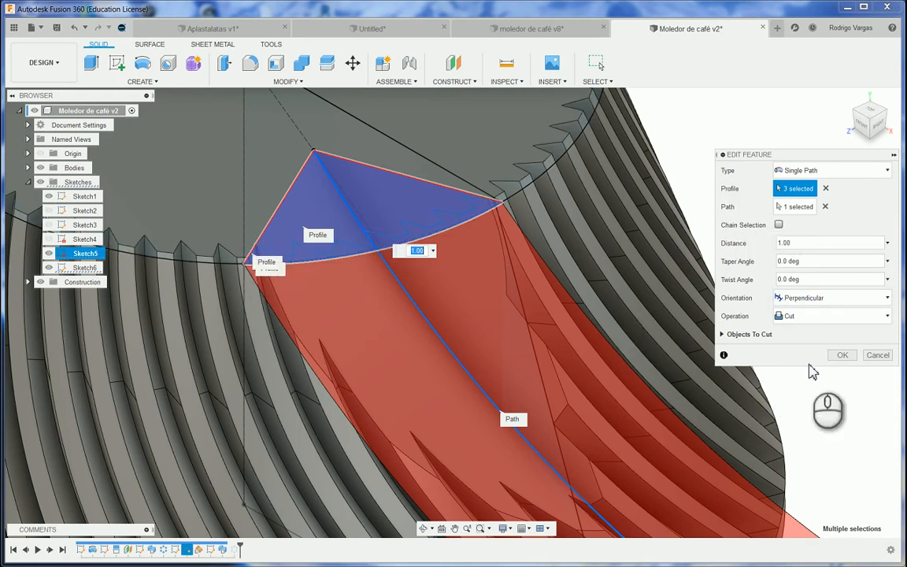
pyautogui.click(842, 356)
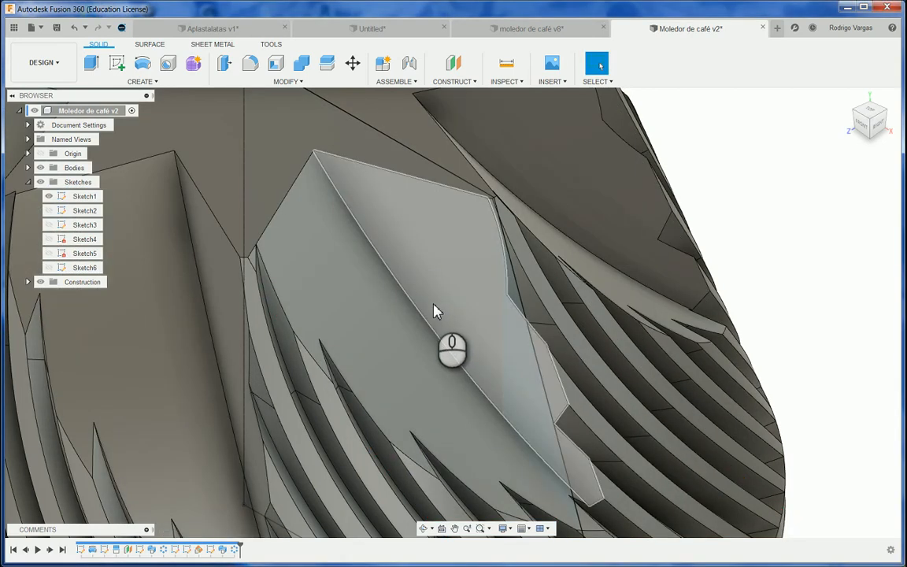
pyautogui.scroll(-5, 436, 310)
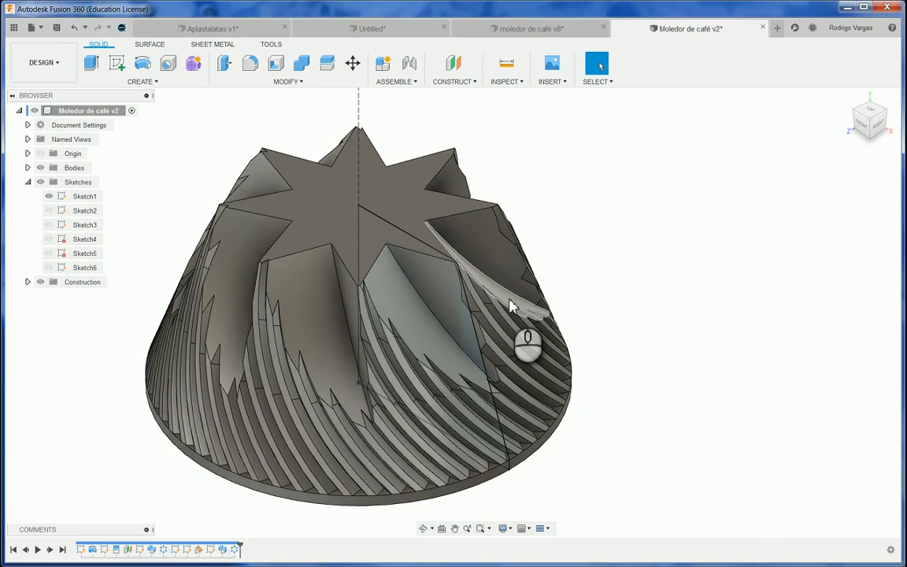
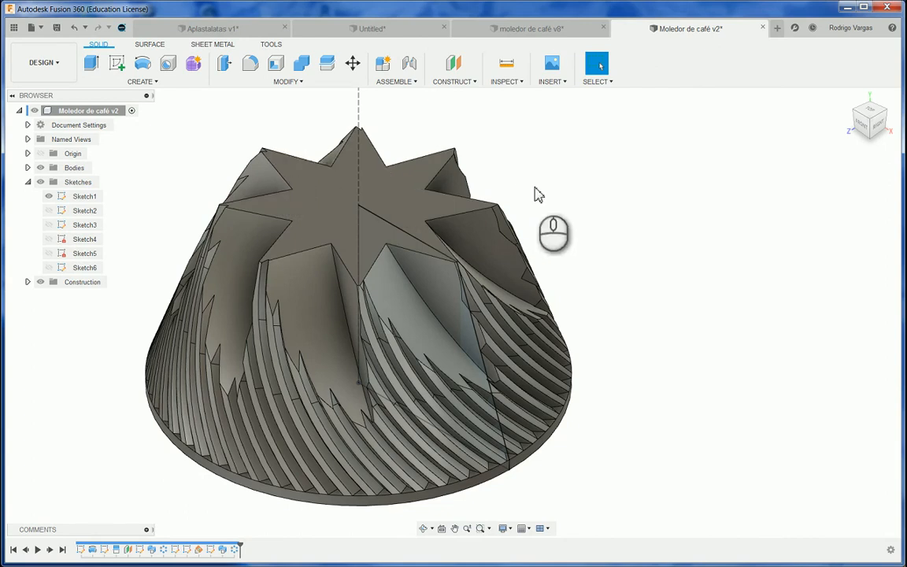
pyautogui.click(586, 196)
pyautogui.click(573, 175)
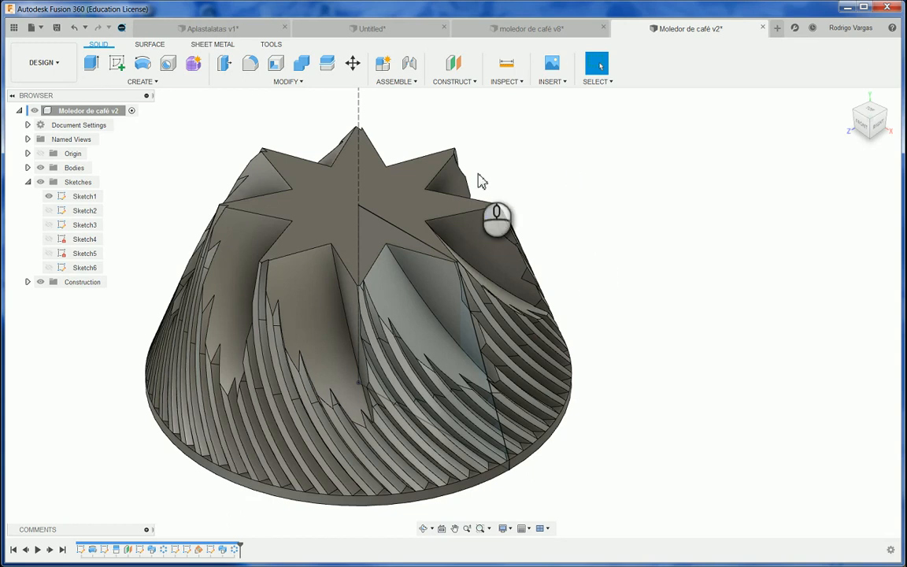
pyautogui.click(220, 120)
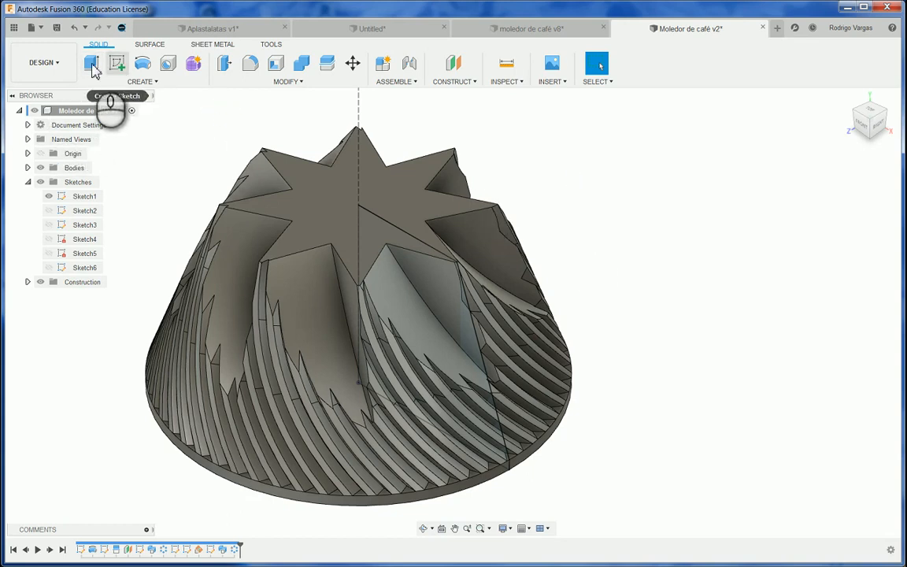
# Create a sketch on the star-shaped top face and draw a 10 mm diameter circle centred on the origin.
pyautogui.click(116, 65)
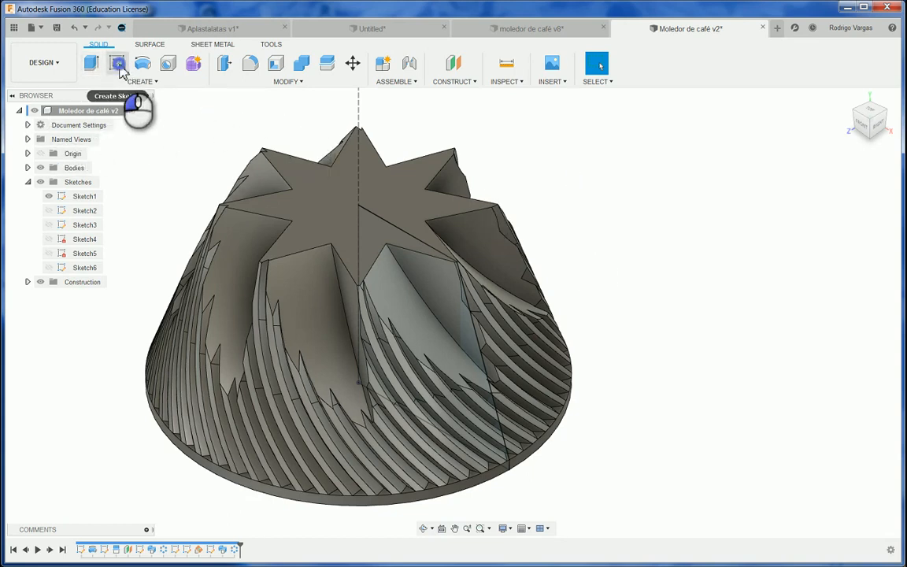
pyautogui.click(345, 204)
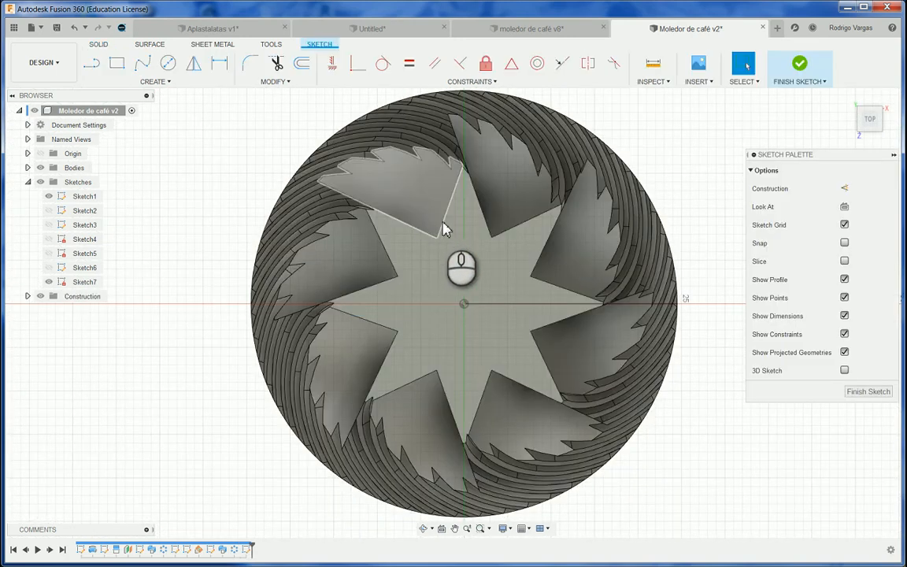
pyautogui.press('c')
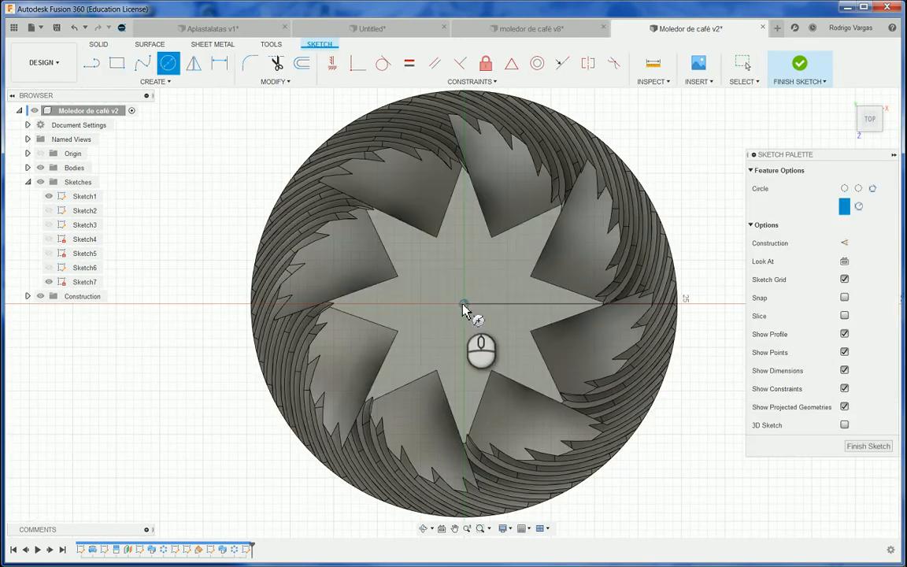
pyautogui.click(464, 304)
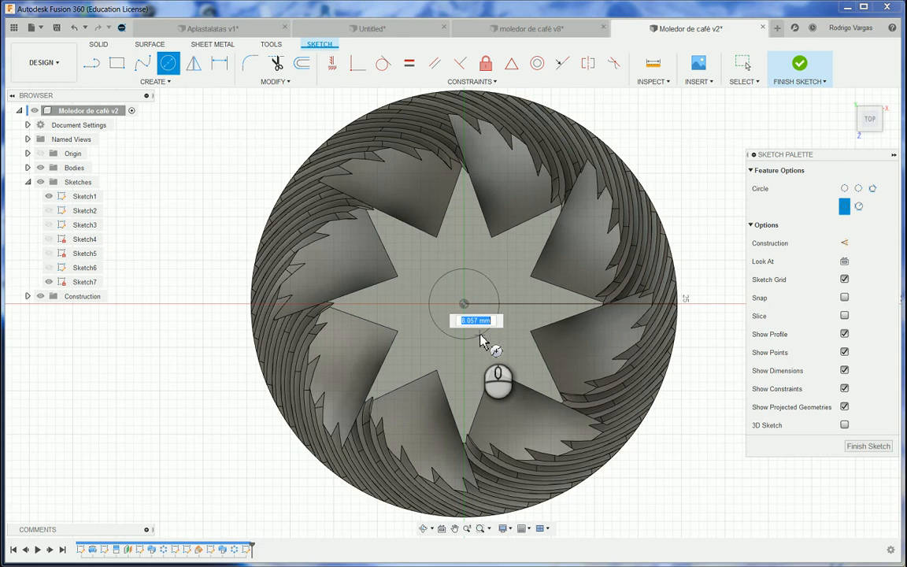
pyautogui.press('Return')
pyautogui.press('Escape')
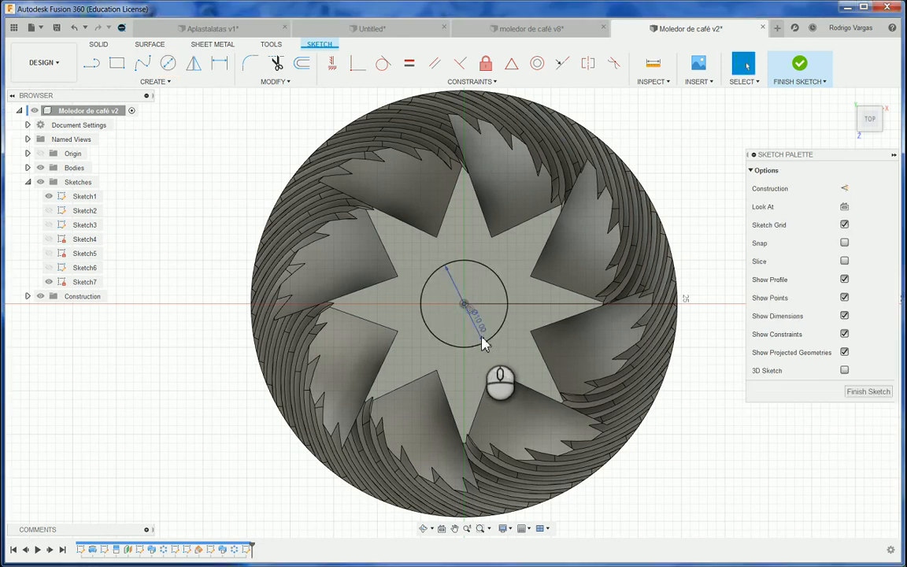
pyautogui.click(504, 296)
pyautogui.scroll(4, 514, 296)
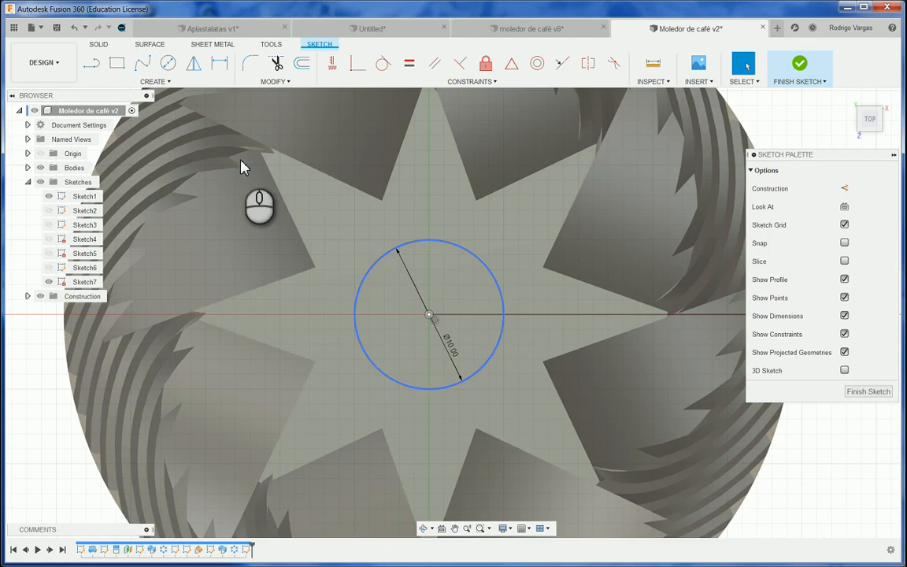
pyautogui.click(242, 167)
pyautogui.click(155, 81)
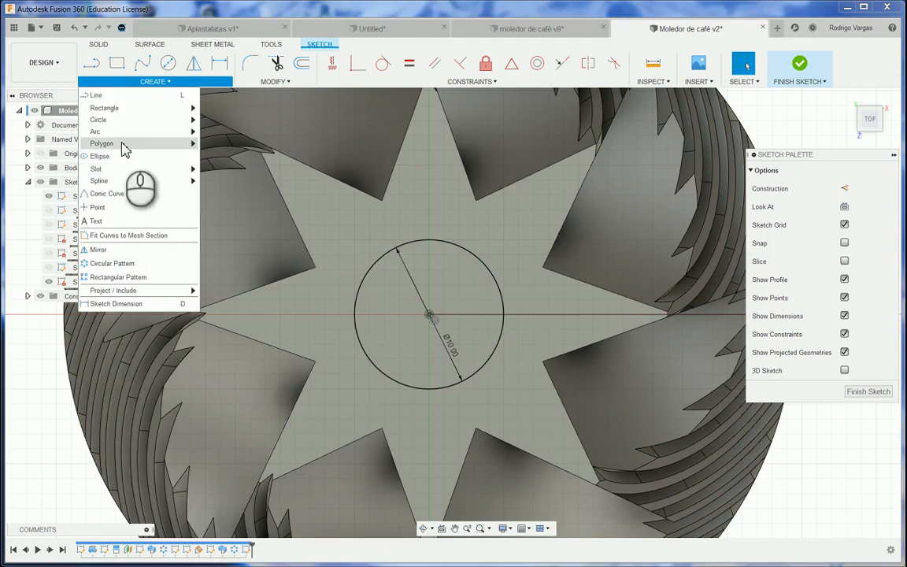
pyautogui.moveTo(130, 111)
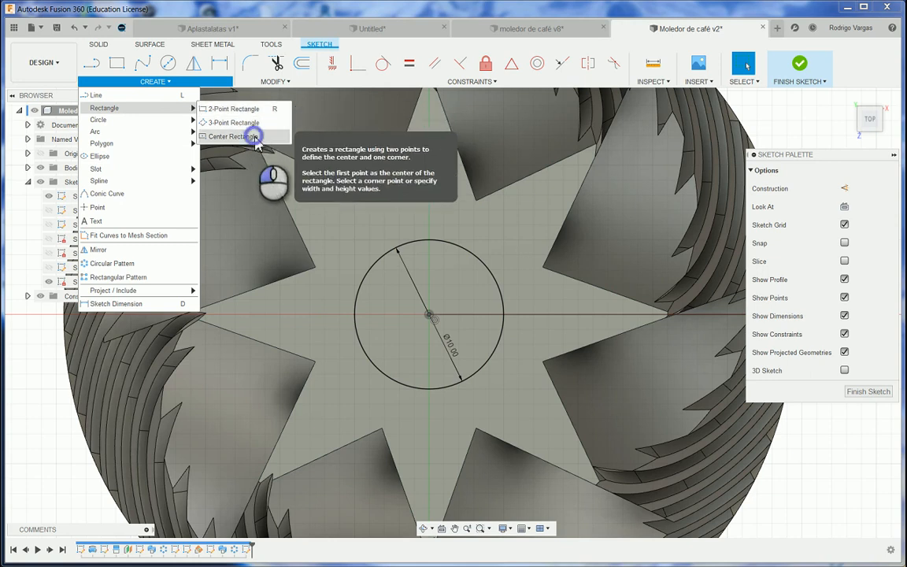
pyautogui.click(251, 137)
pyautogui.scroll(5, 511, 319)
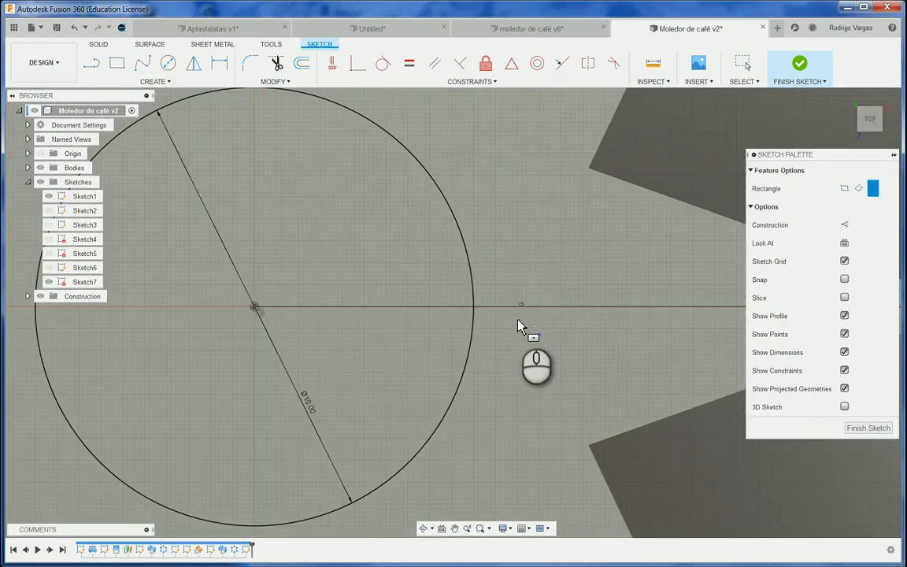
pyautogui.scroll(-2, 473, 309)
pyautogui.press('Escape')
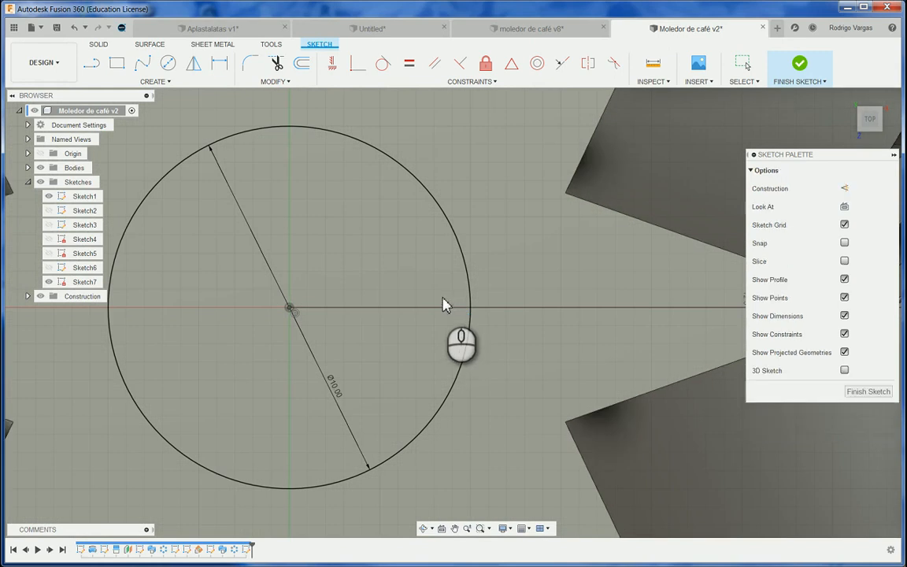
# Draw a horizontal line from the centre of the 10 mm circle to its edge along the X axis.
pyautogui.press('l')
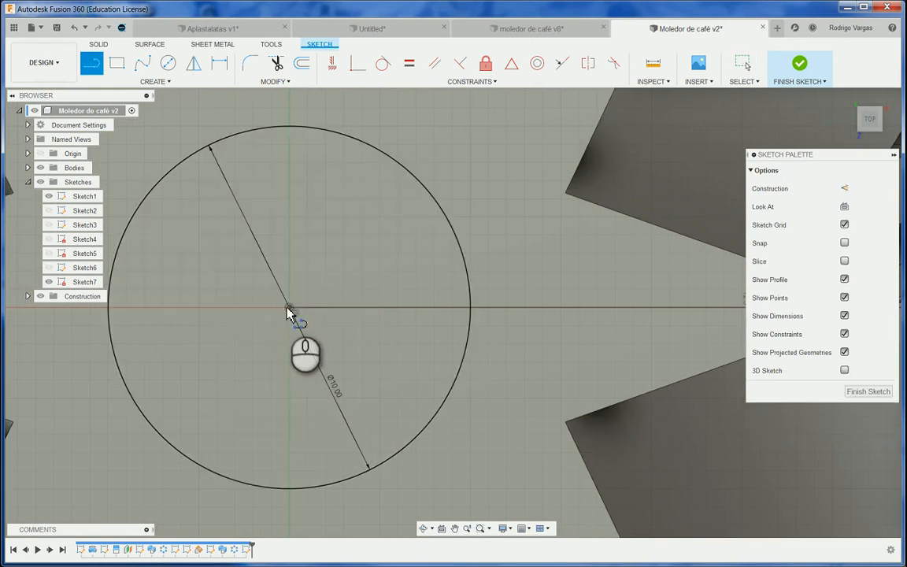
pyautogui.click(289, 307)
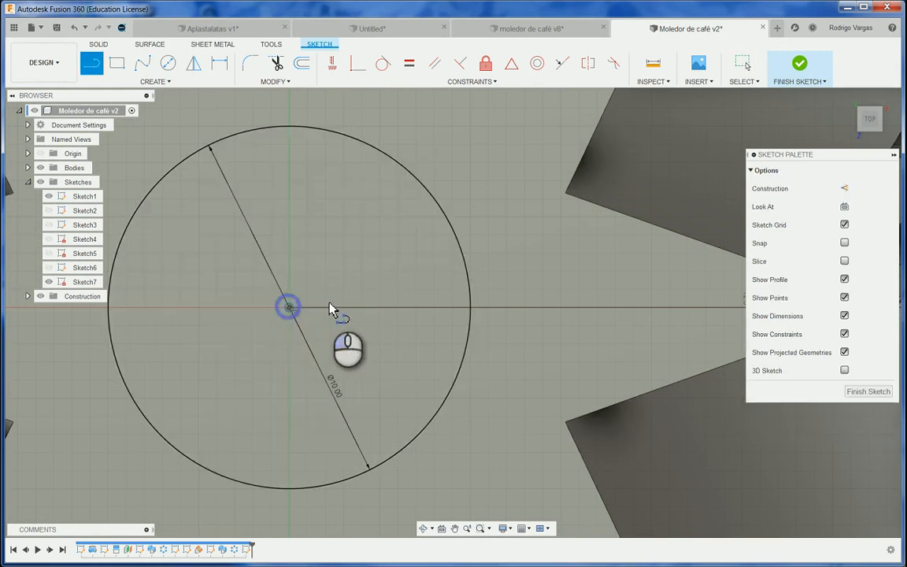
pyautogui.click(471, 309)
pyautogui.press('Escape')
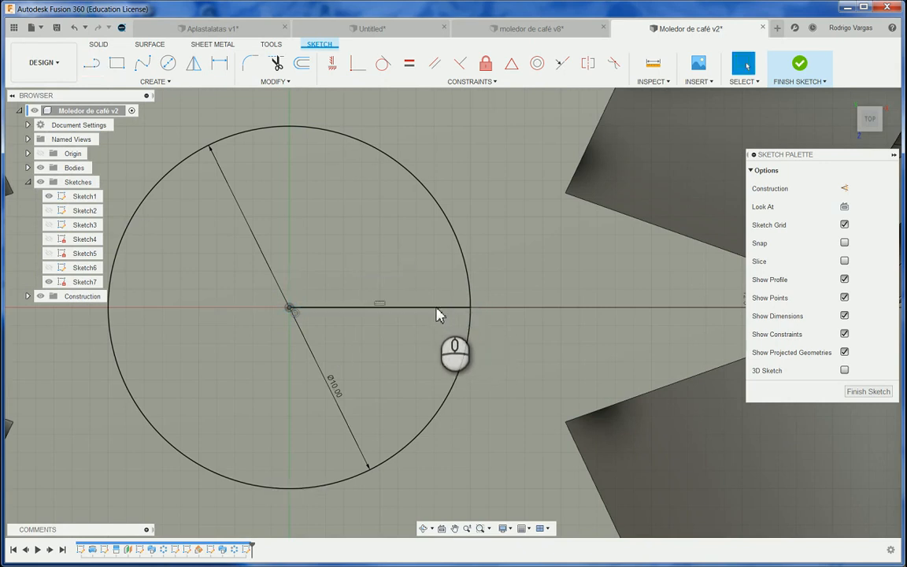
# Hide the bodies and try to select the radius line inside the circle for dimensioning.
pyautogui.click(423, 309)
pyautogui.press('d')
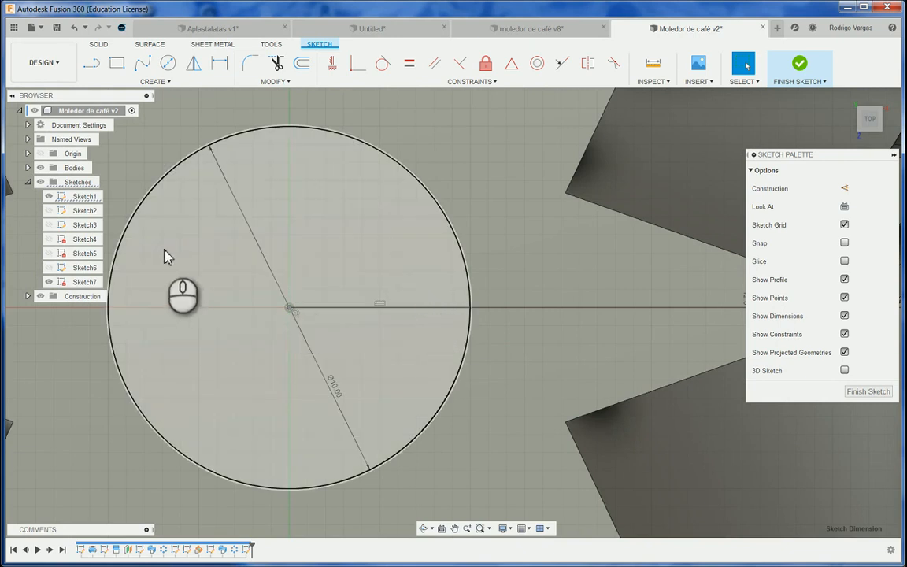
pyautogui.click(40, 168)
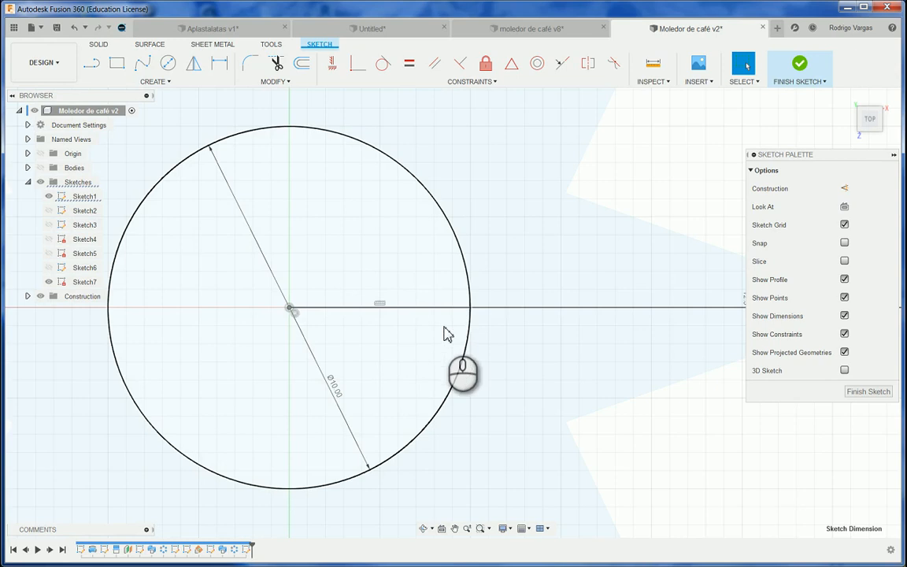
pyautogui.scroll(-5, 472, 252)
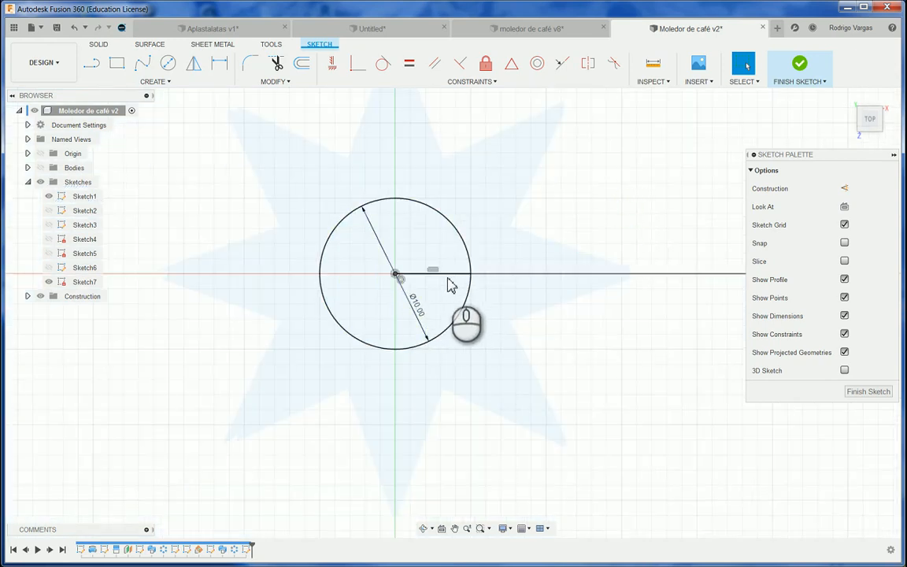
pyautogui.scroll(5, 449, 283)
pyautogui.press('d')
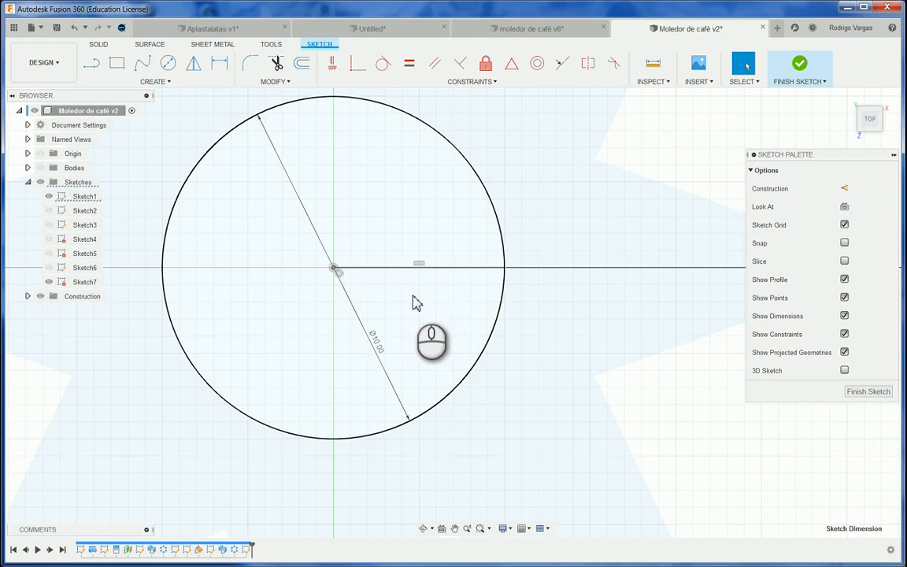
pyautogui.click(338, 276)
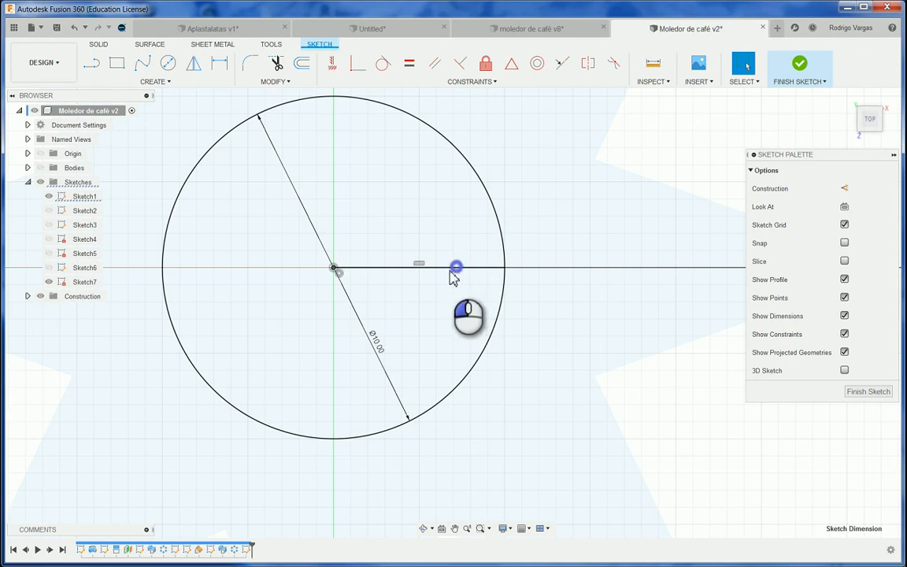
# Try to redraw the 5 mm horizontal line from the circle's centre to its edge over the existing one.
pyautogui.click(91, 63)
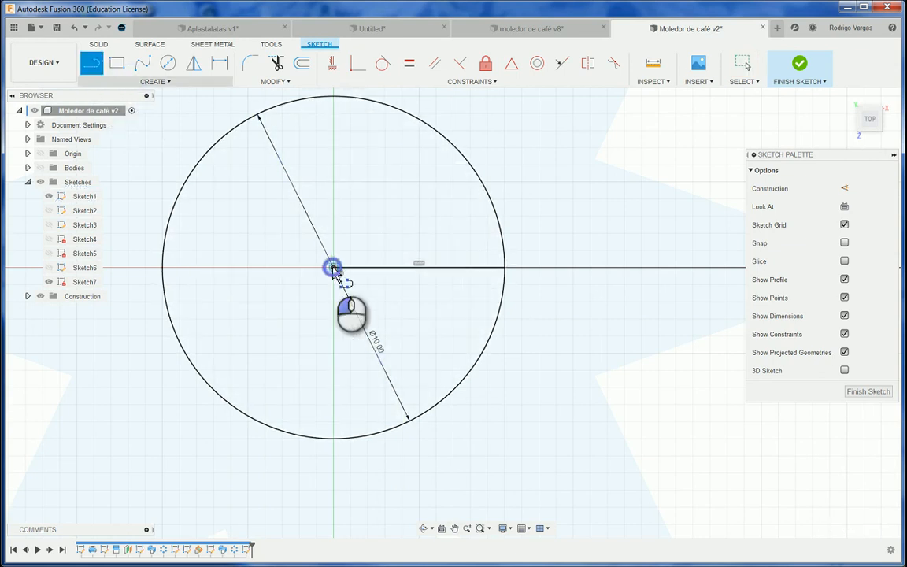
pyautogui.click(333, 269)
pyautogui.click(504, 268)
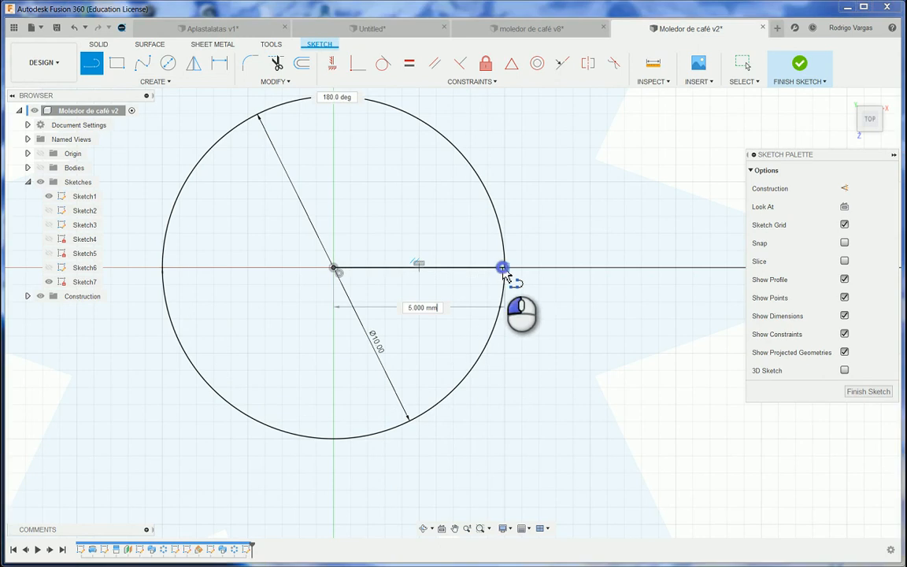
pyautogui.scroll(-1, 455, 288)
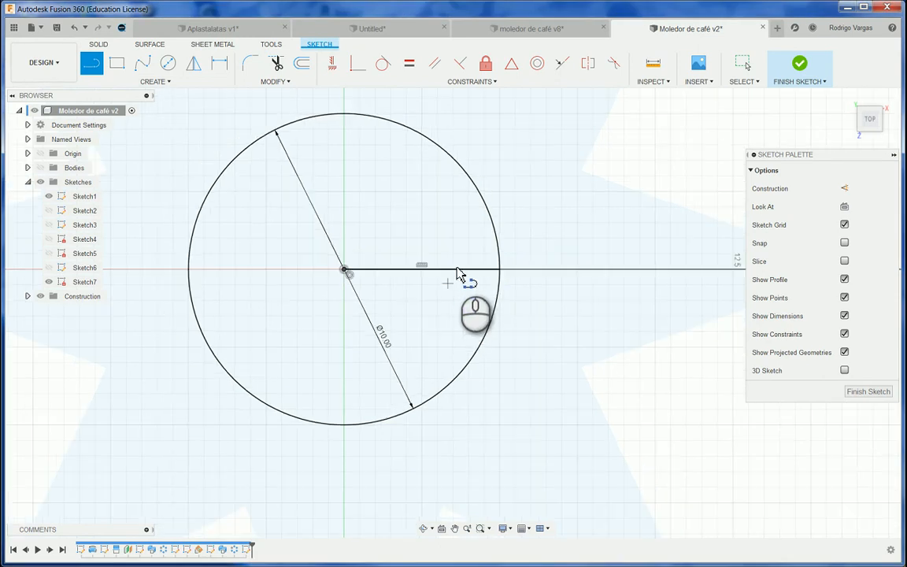
pyautogui.press('Escape')
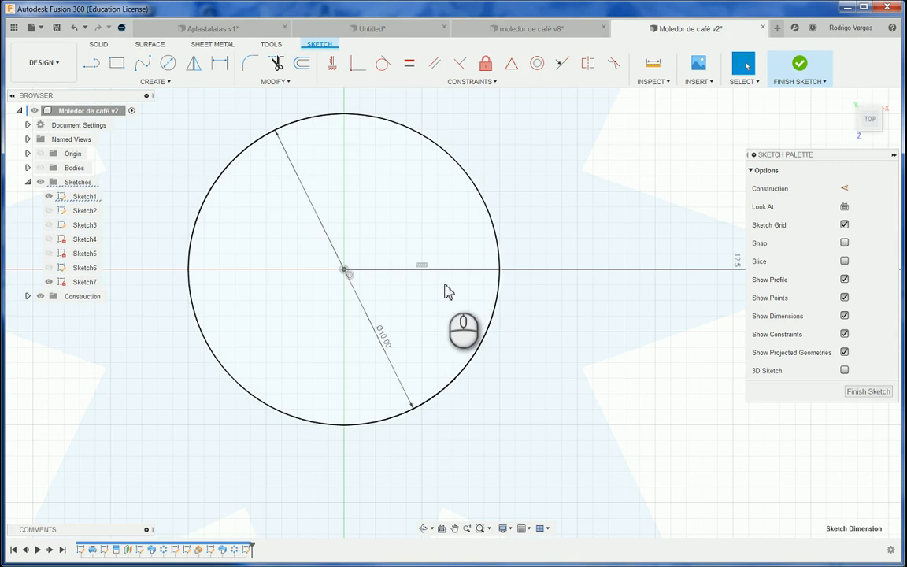
# Draw a 1.5 by 1.5 mm center rectangle centred on the point where the radius line meets the circle.
pyautogui.click(467, 290)
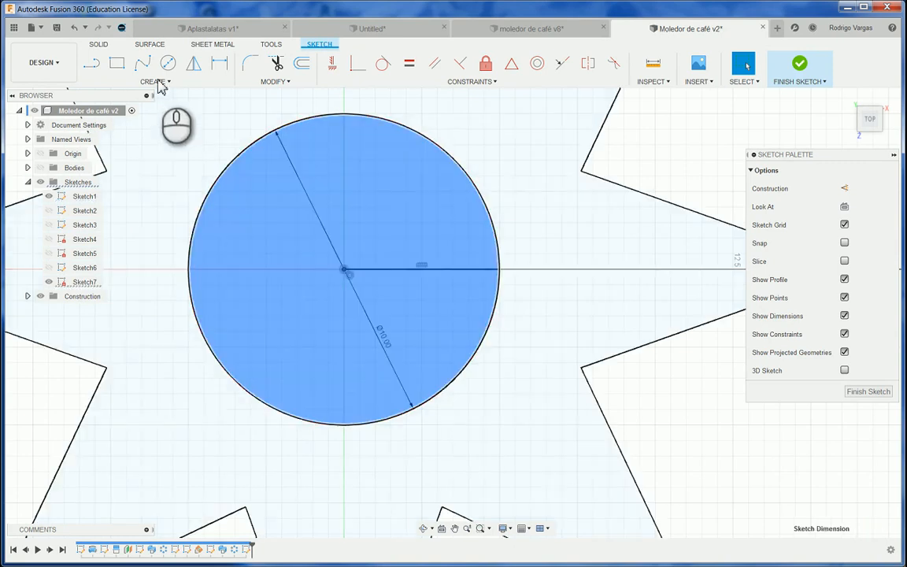
pyautogui.click(158, 82)
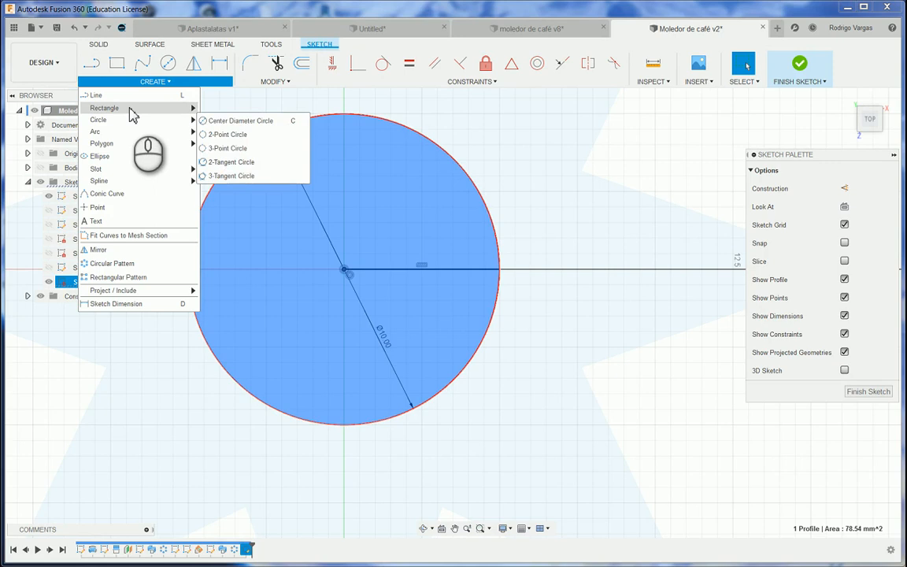
pyautogui.click(233, 136)
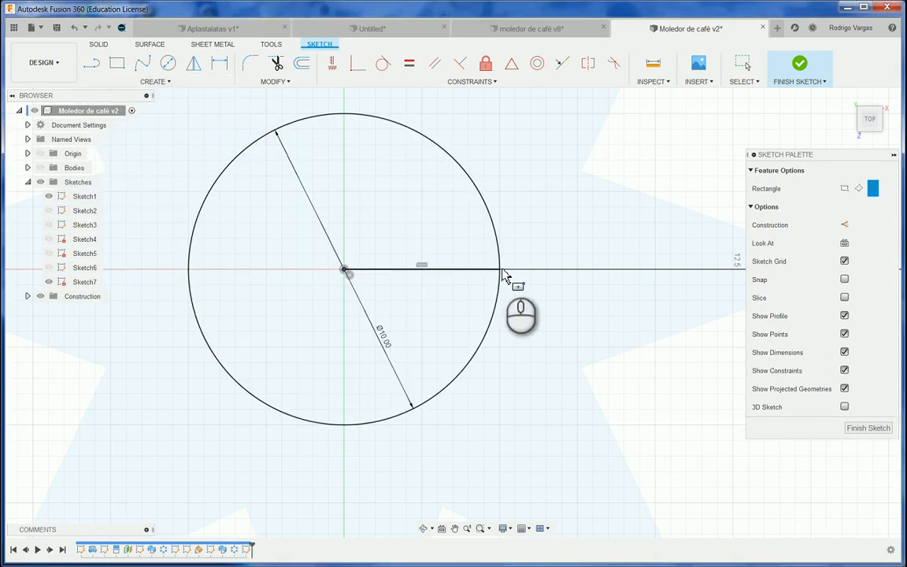
pyautogui.click(501, 272)
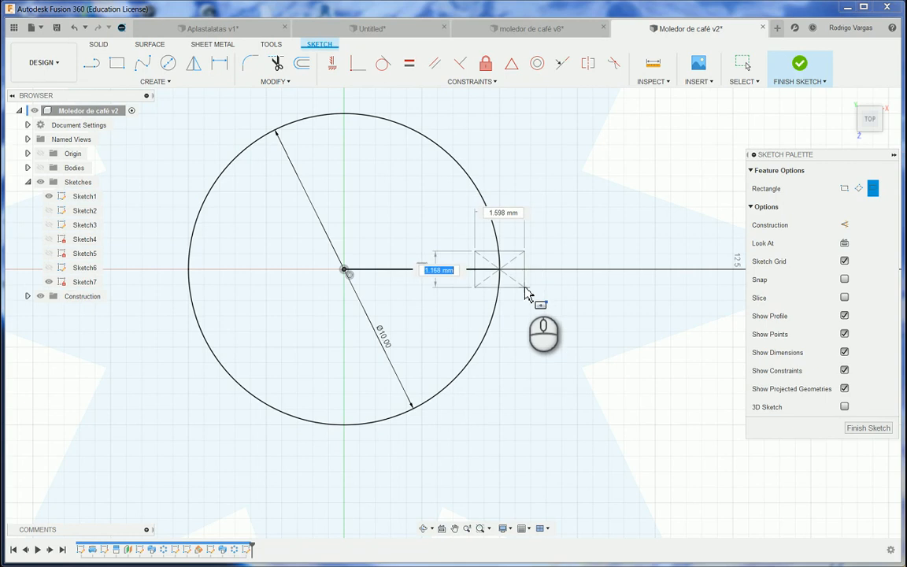
pyautogui.press('Tab')
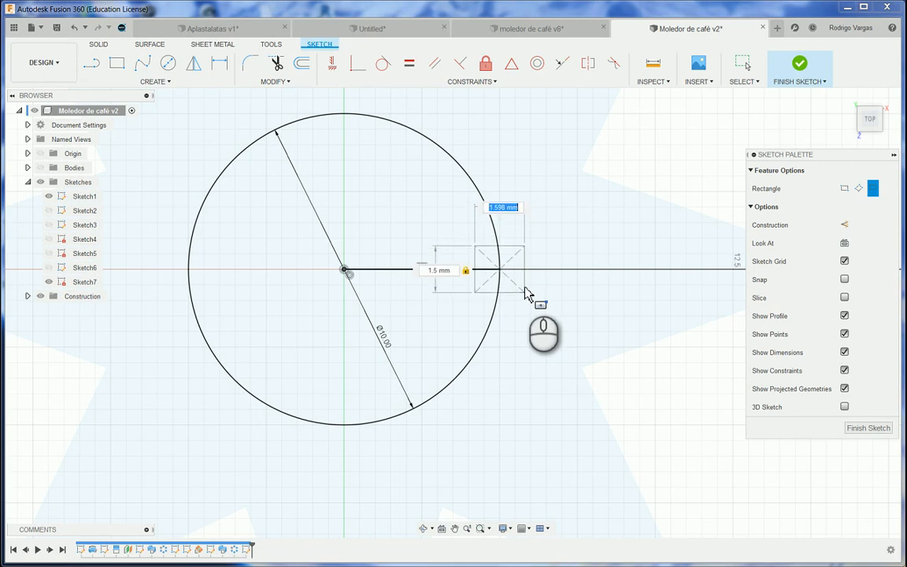
pyautogui.write('1.5')
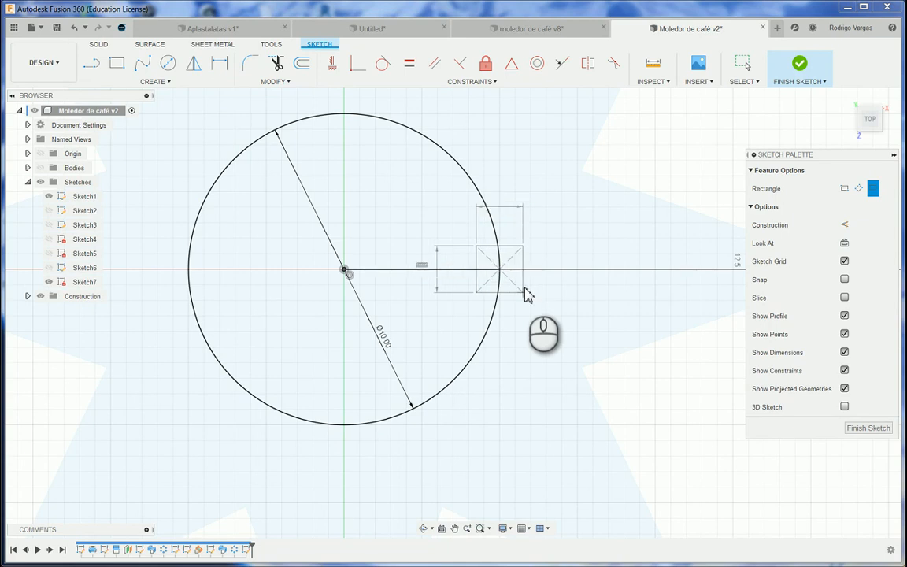
pyautogui.press('Return')
pyautogui.press('Escape')
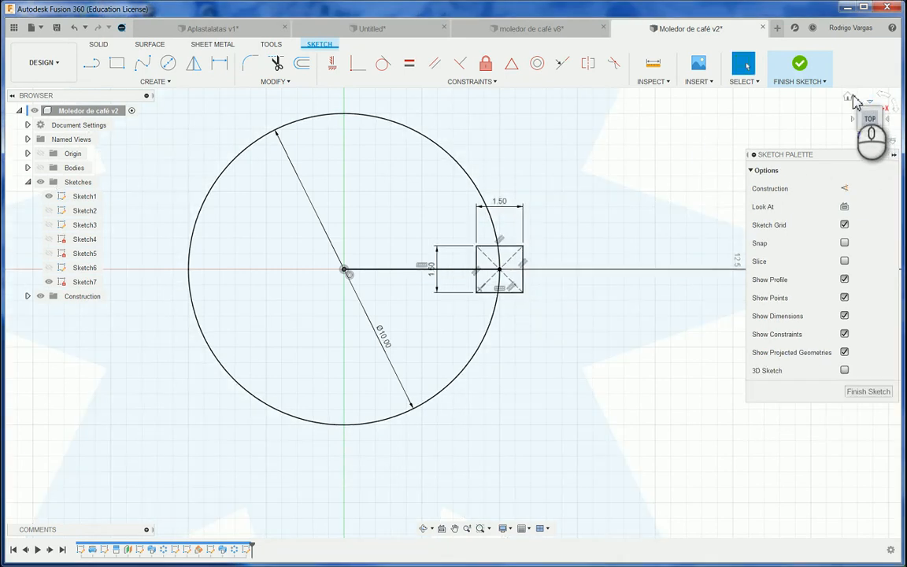
# Return to the home view and show the bodies again.
pyautogui.click(847, 96)
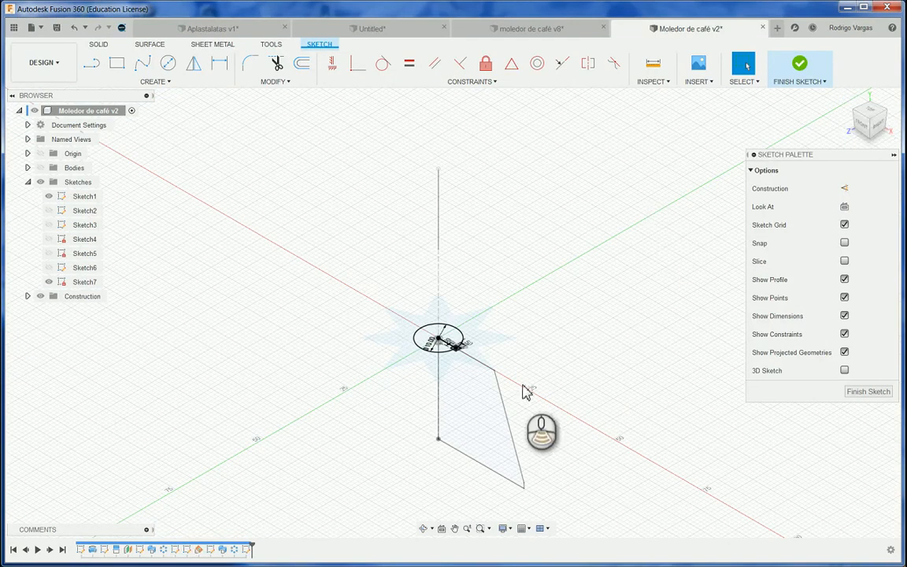
pyautogui.scroll(5, 519, 386)
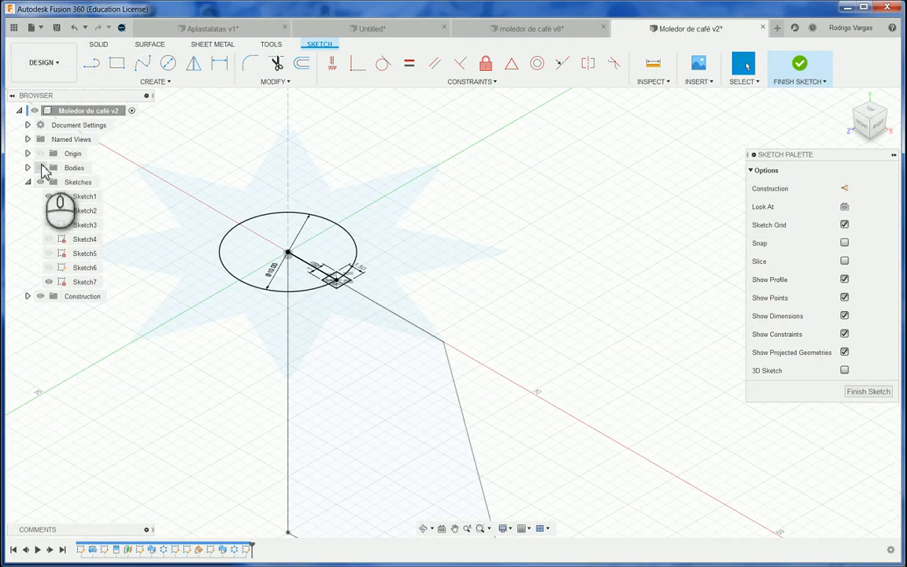
pyautogui.click(72, 170)
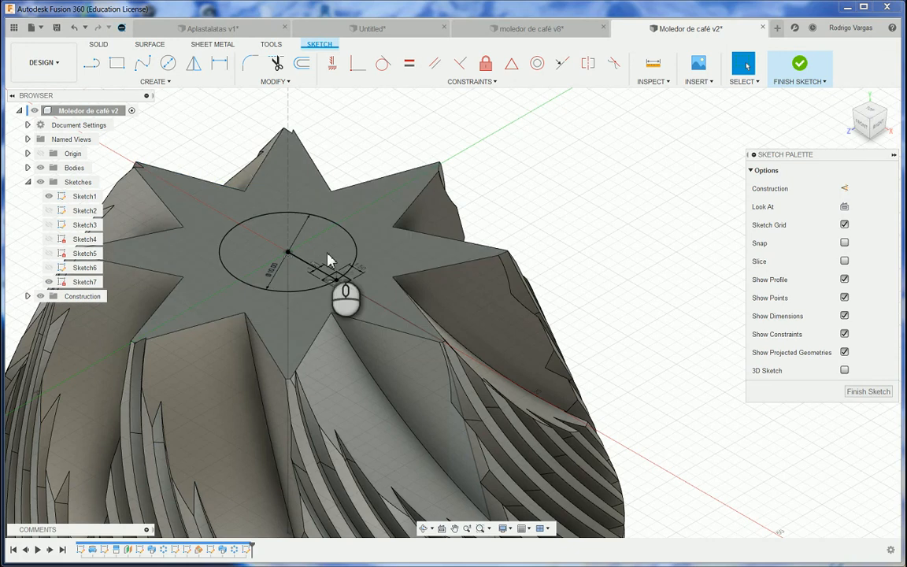
# Extrude the circle and the small square's regions as a cut with a distance of -25 mm through the burr.
pyautogui.press('e')
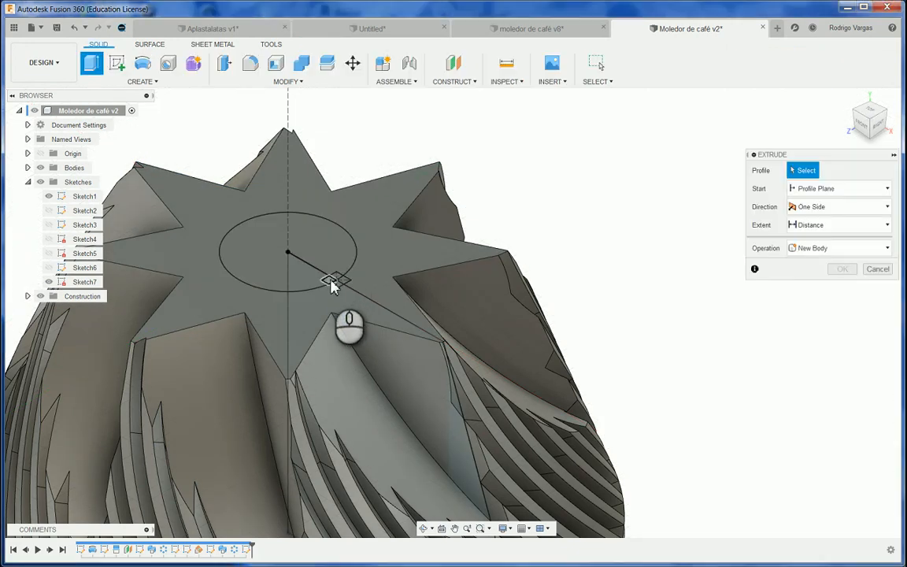
pyautogui.click(300, 275)
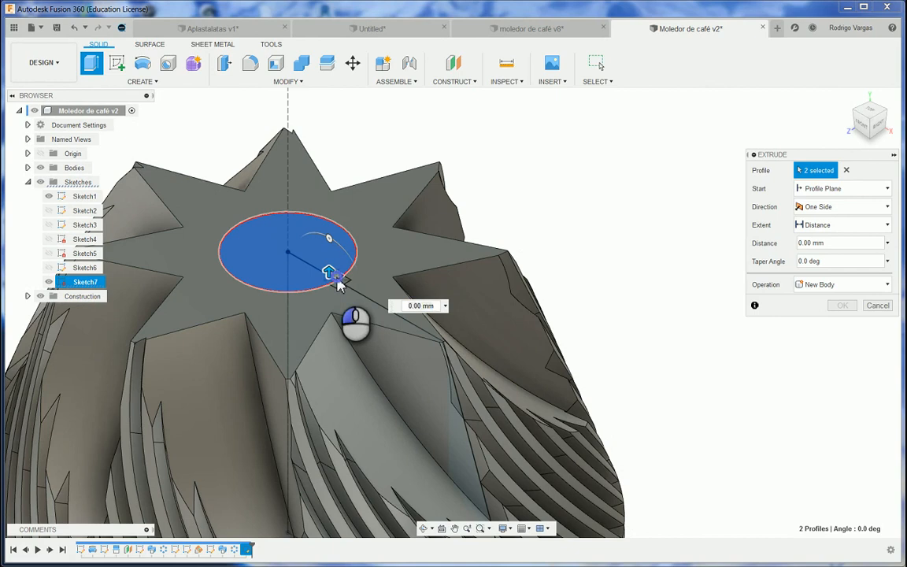
pyautogui.click(389, 272)
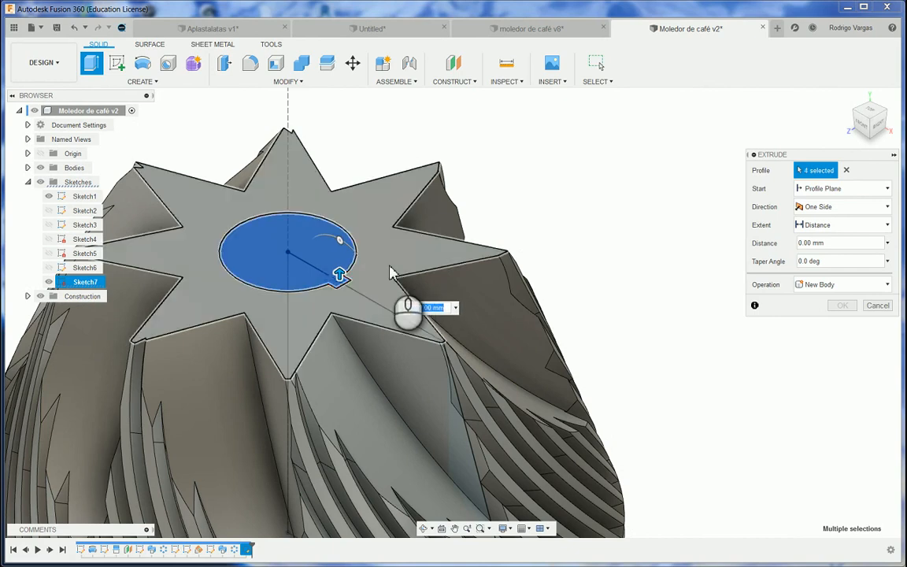
pyautogui.moveTo(340, 274); pyautogui.dragTo(341, 298)
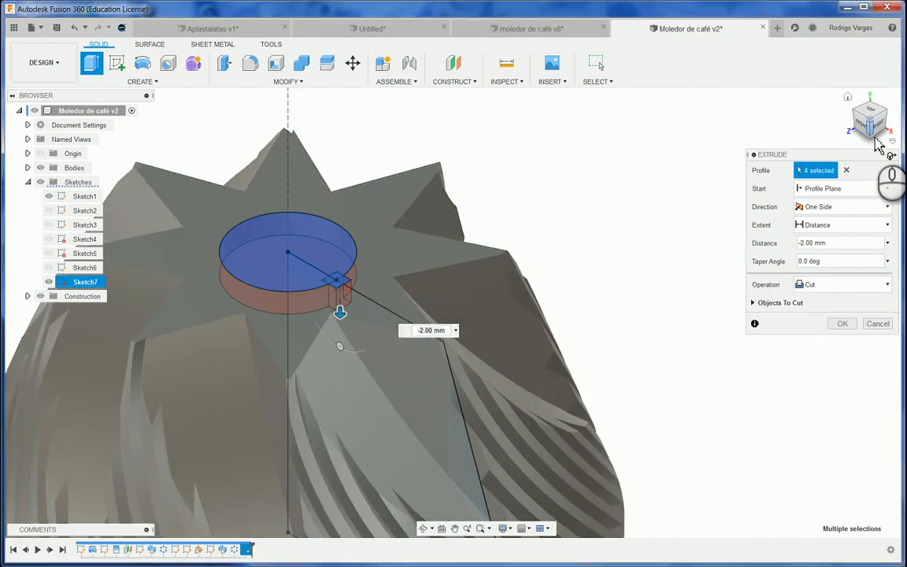
pyautogui.click(877, 145)
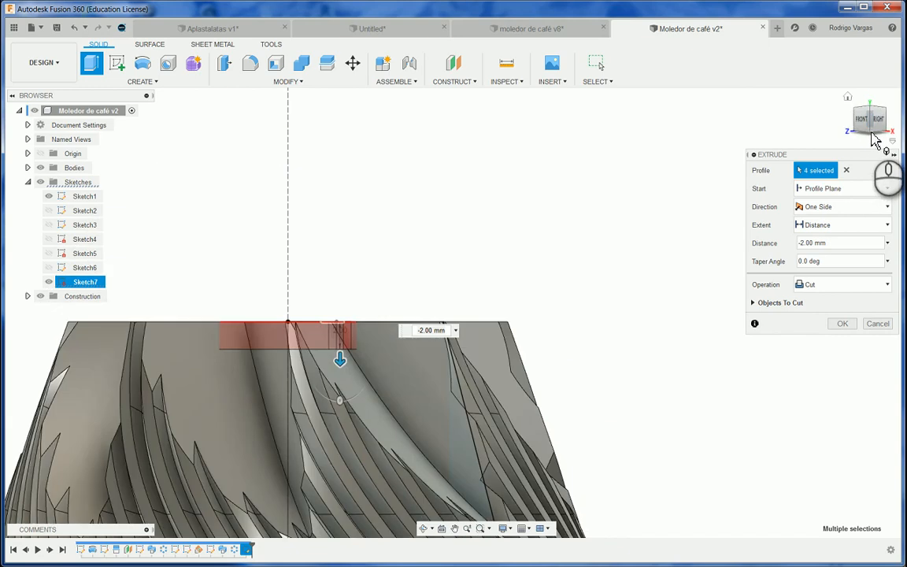
pyautogui.click(872, 133)
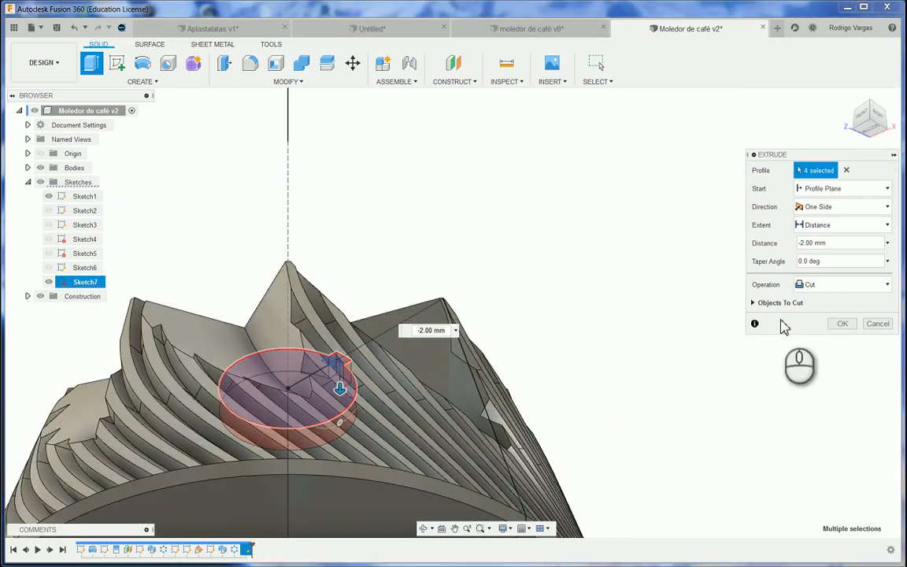
pyautogui.write('-25')
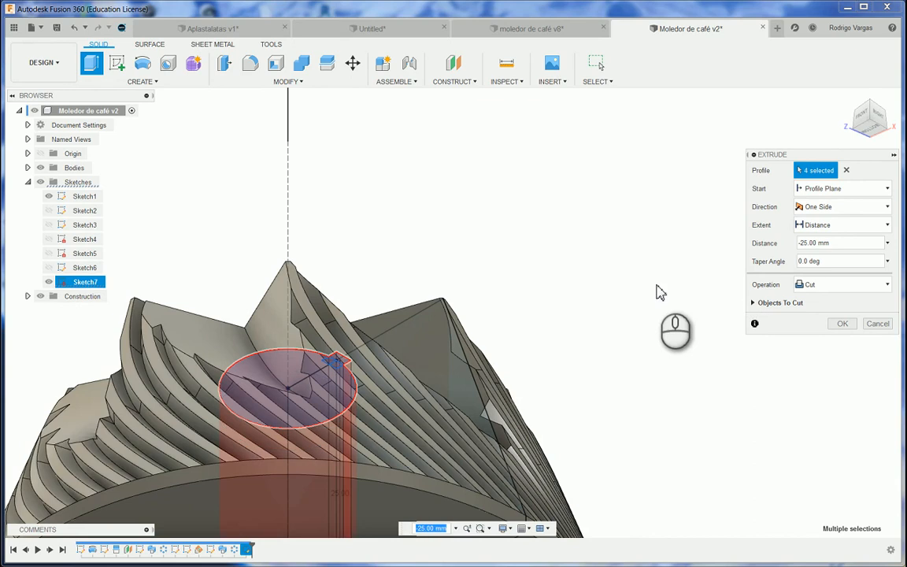
pyautogui.click(841, 324)
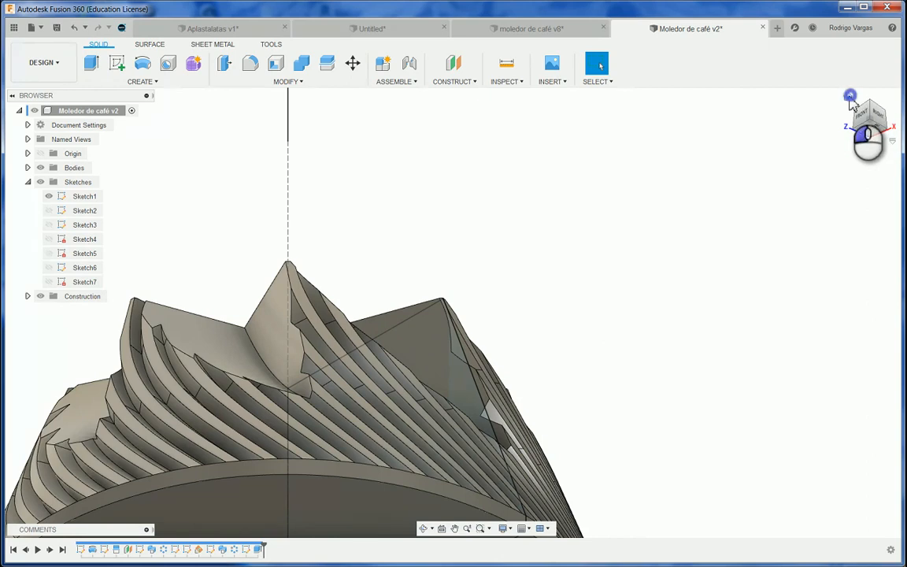
pyautogui.click(850, 95)
pyautogui.scroll(5, 508, 409)
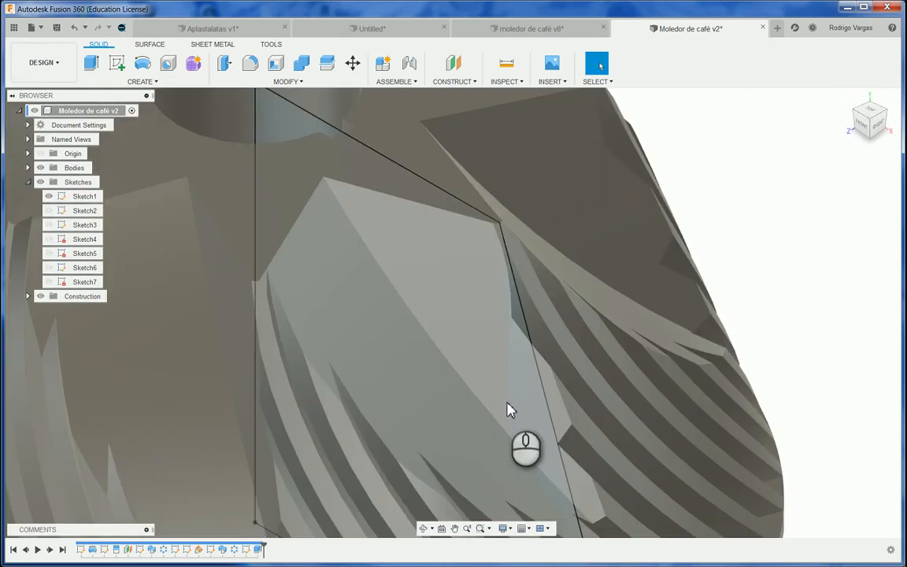
pyautogui.scroll(-6, 508, 410)
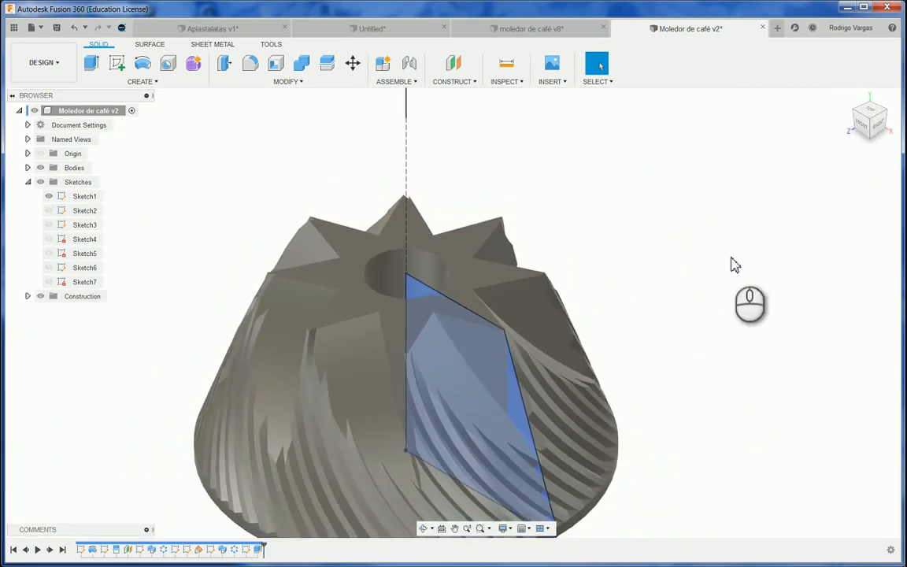
pyautogui.click(714, 254)
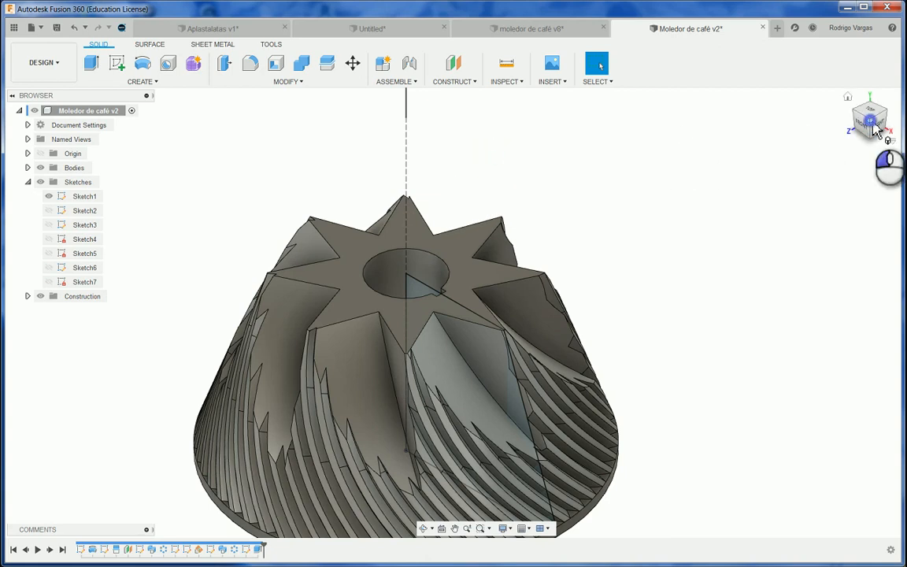
pyautogui.moveTo(876, 130); pyautogui.dragTo(761, 163)
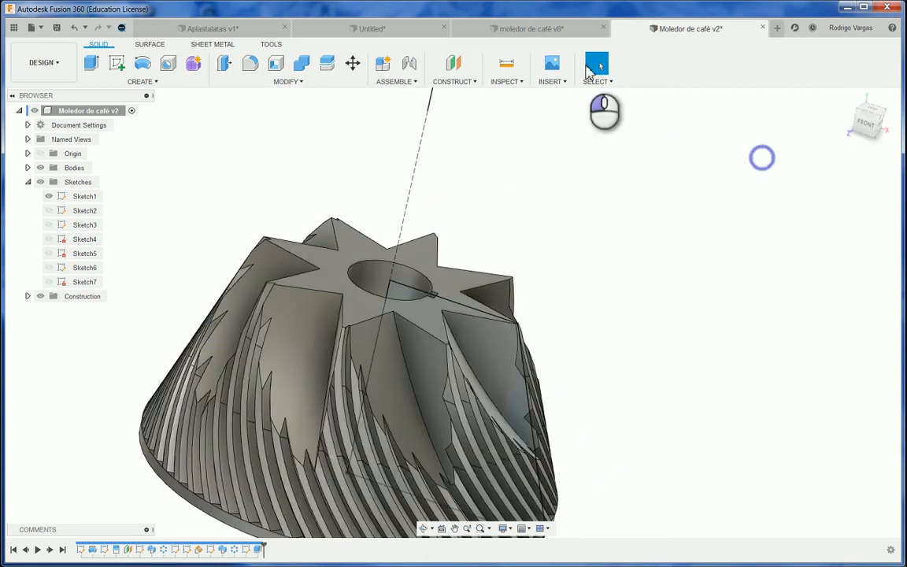
# Switch to the moledor de café v8 design, finish its open sketch and display only the bodies without any sketches.
pyautogui.click(532, 28)
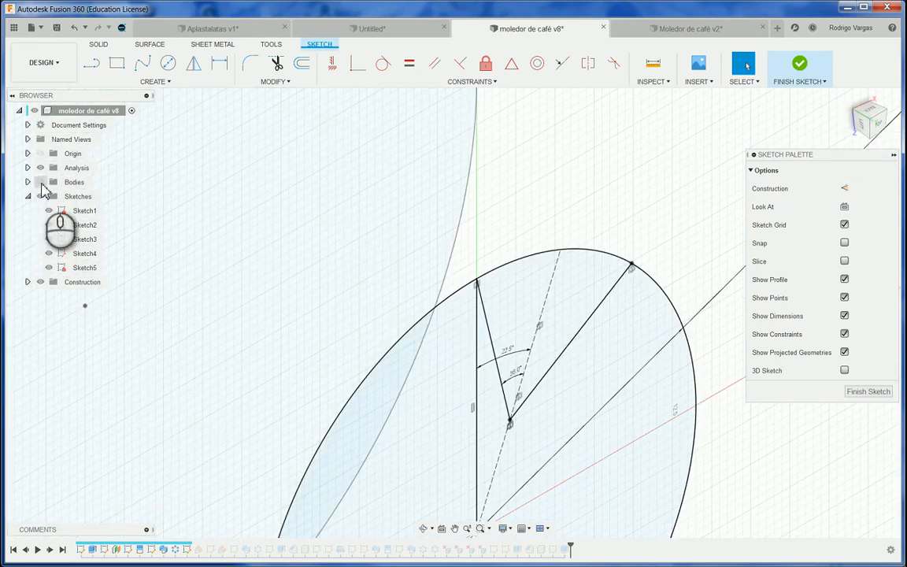
pyautogui.click(41, 182)
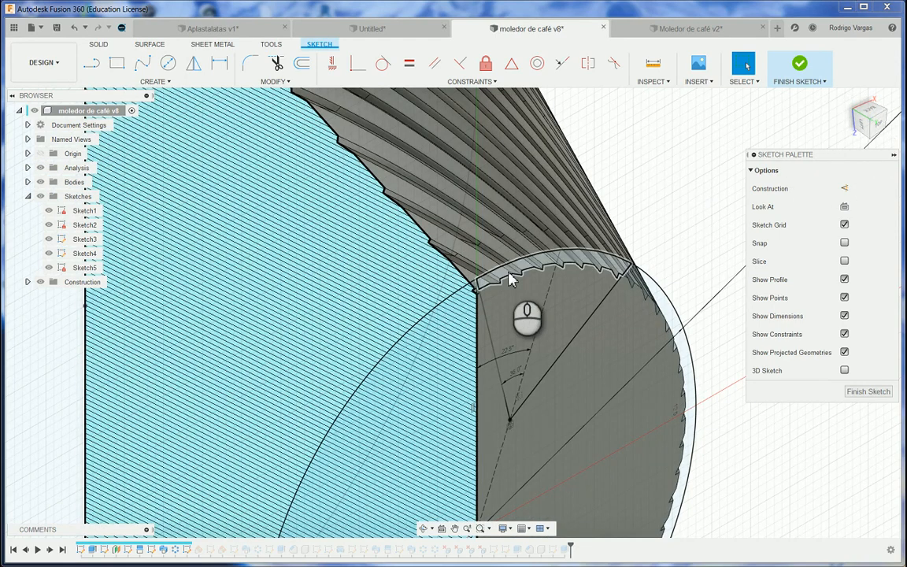
pyautogui.click(850, 96)
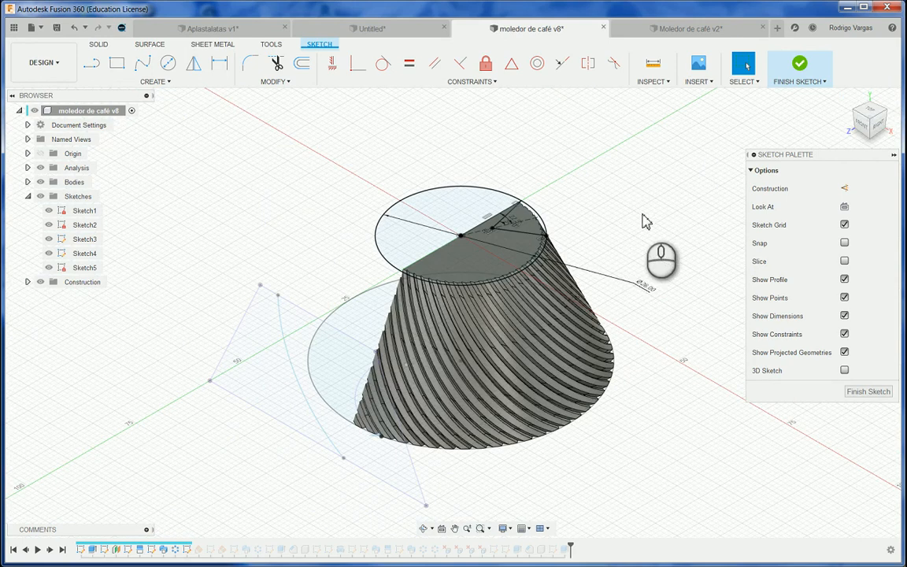
pyautogui.click(870, 393)
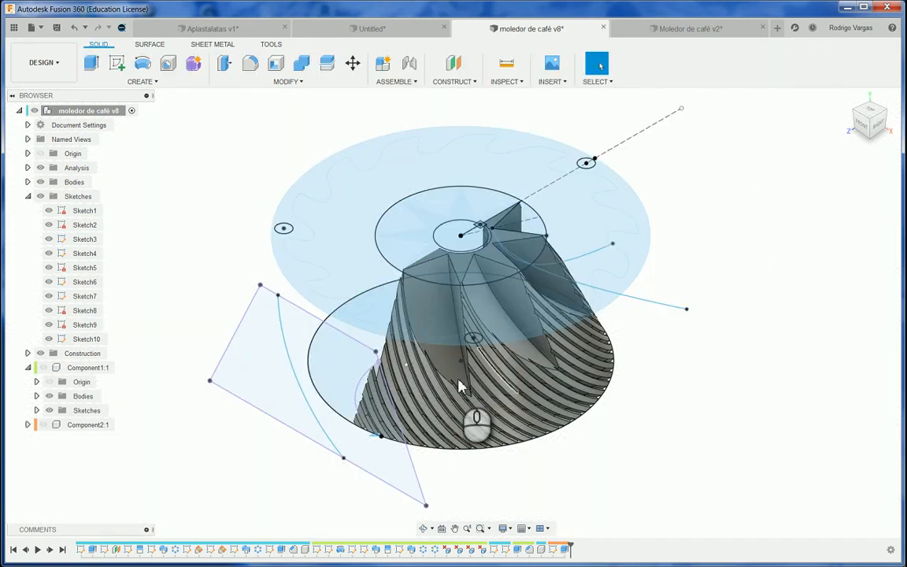
pyautogui.scroll(3, 421, 322)
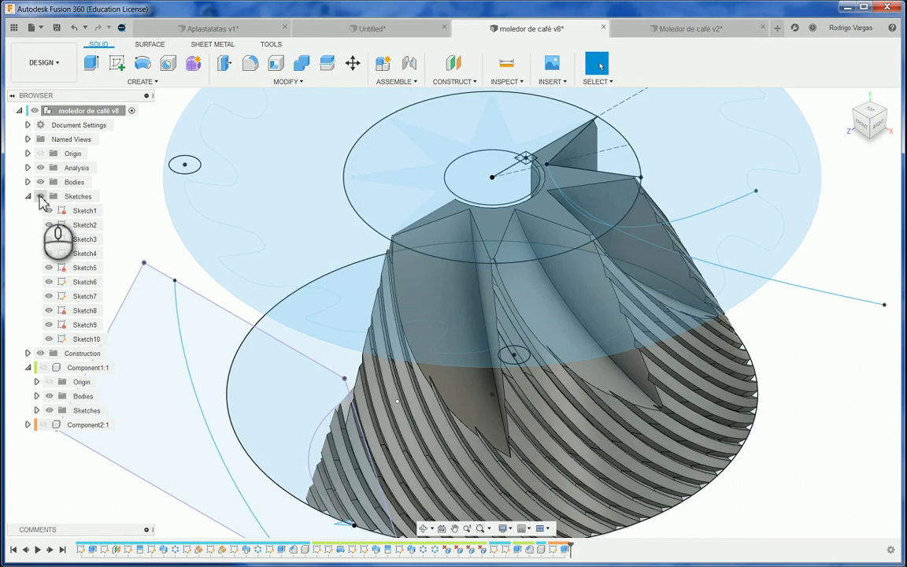
pyautogui.click(41, 196)
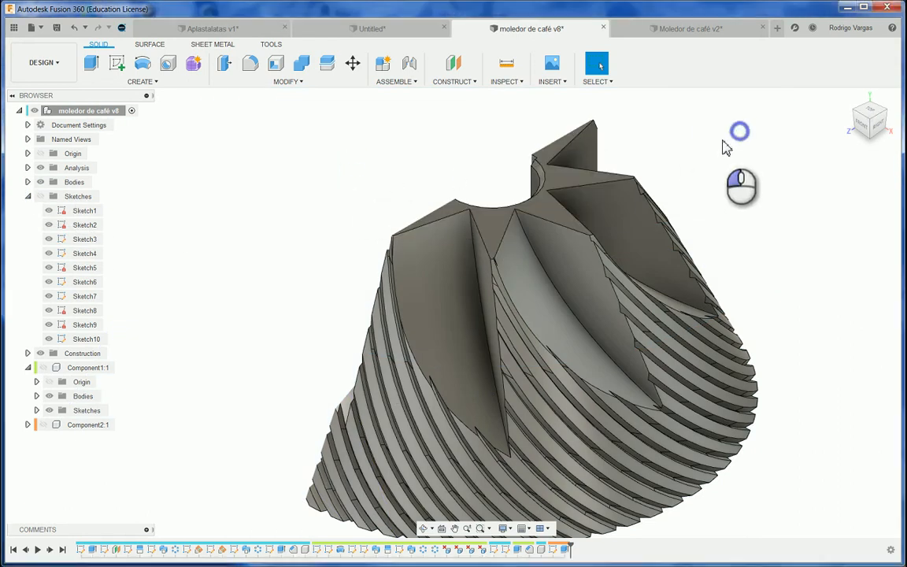
# Return to the Moledor de café v2 design and hide Sketch1 so only the burr shows in the home view.
pyautogui.click(718, 31)
pyautogui.click(583, 186)
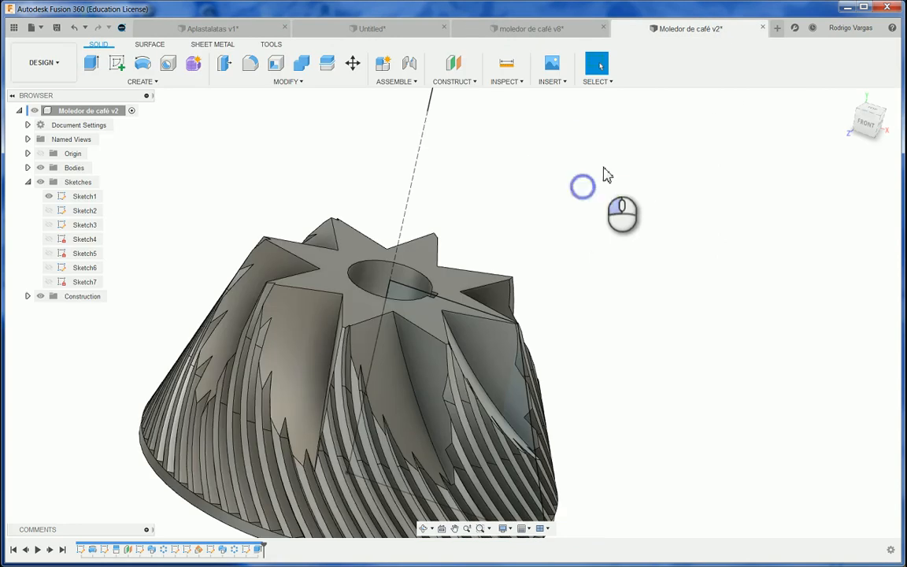
pyautogui.scroll(1, 611, 177)
pyautogui.click(849, 96)
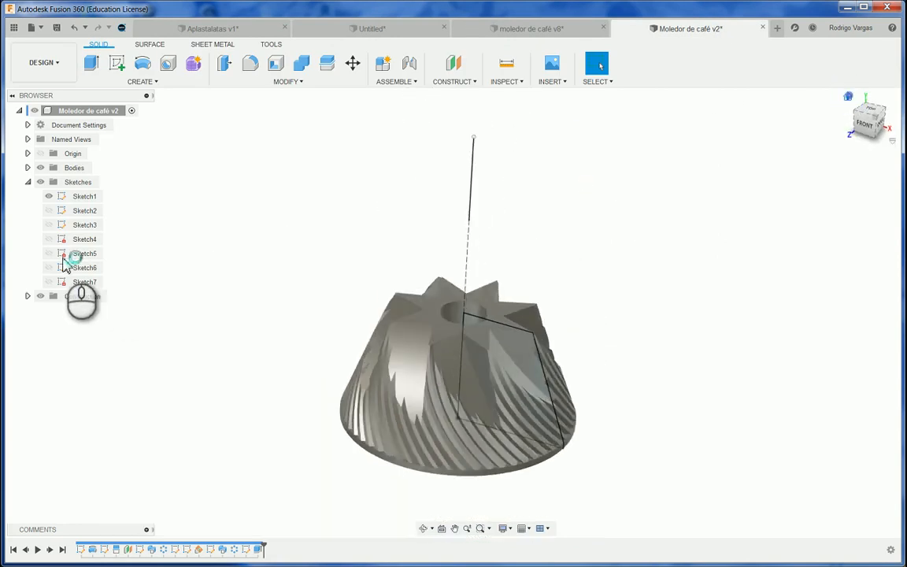
pyautogui.click(49, 196)
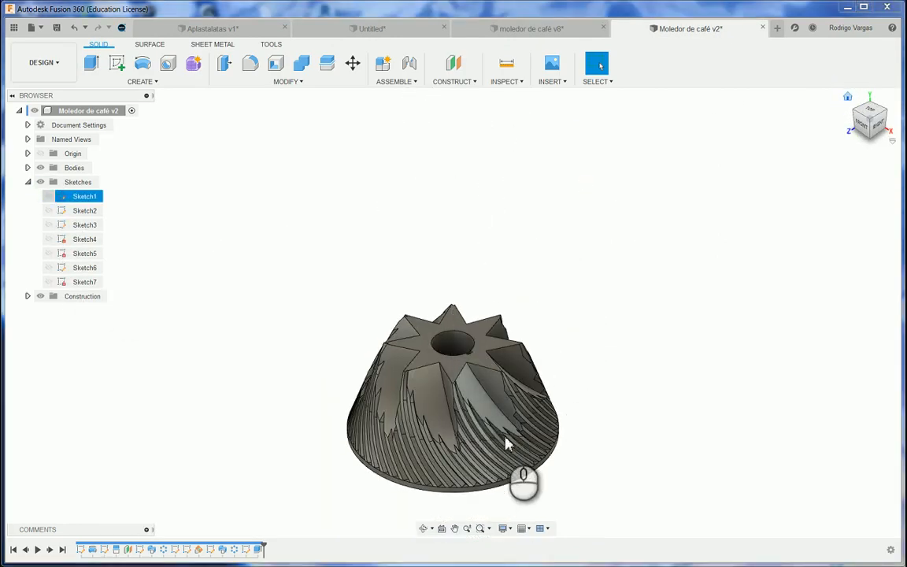
pyautogui.scroll(3, 507, 436)
pyautogui.click(597, 325)
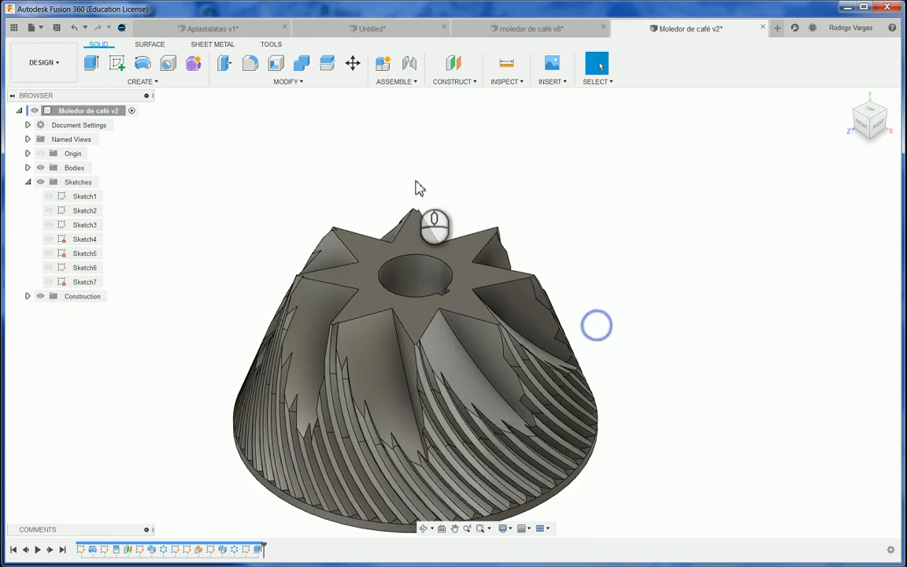
# Consult the burr reference drawing in the Untitled design, and return to Moledor de café v2 in the front view.
pyautogui.click(387, 28)
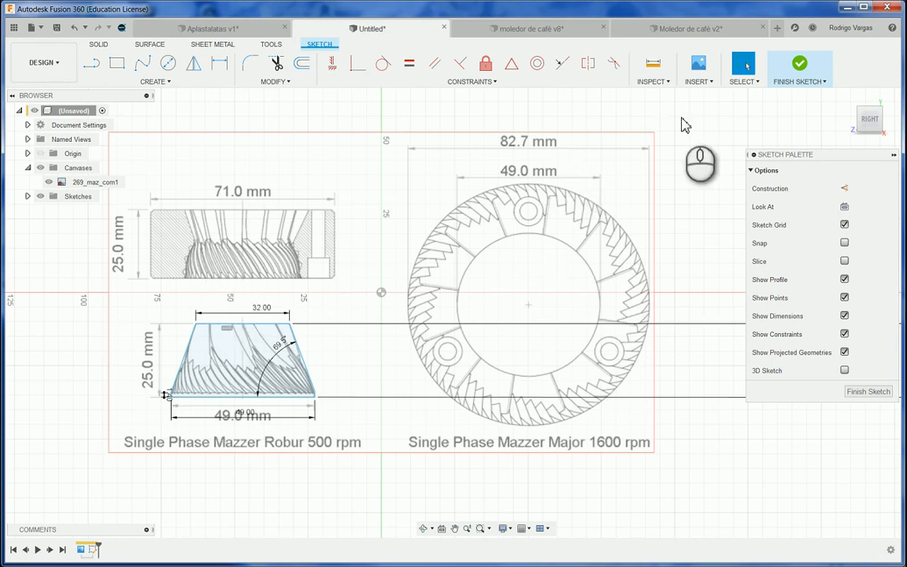
pyautogui.click(713, 28)
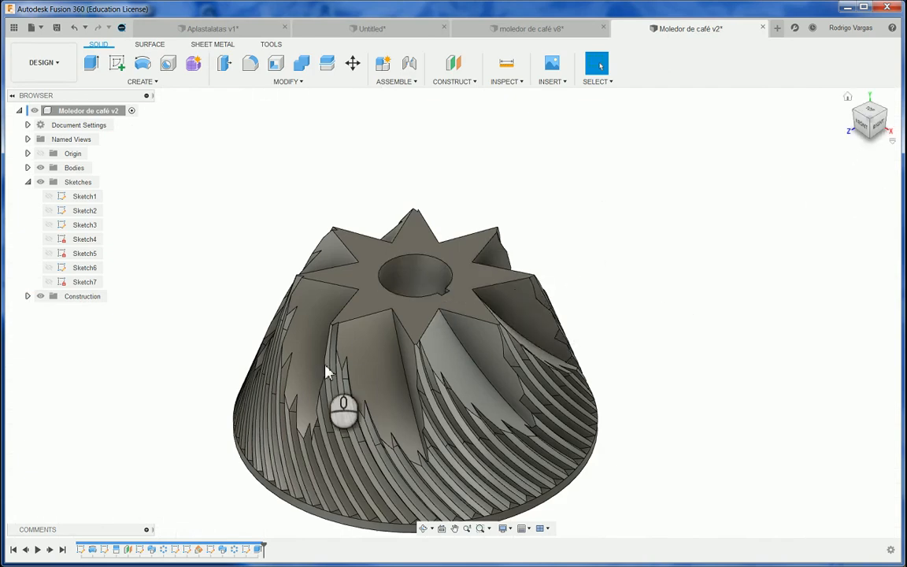
pyautogui.click(869, 133)
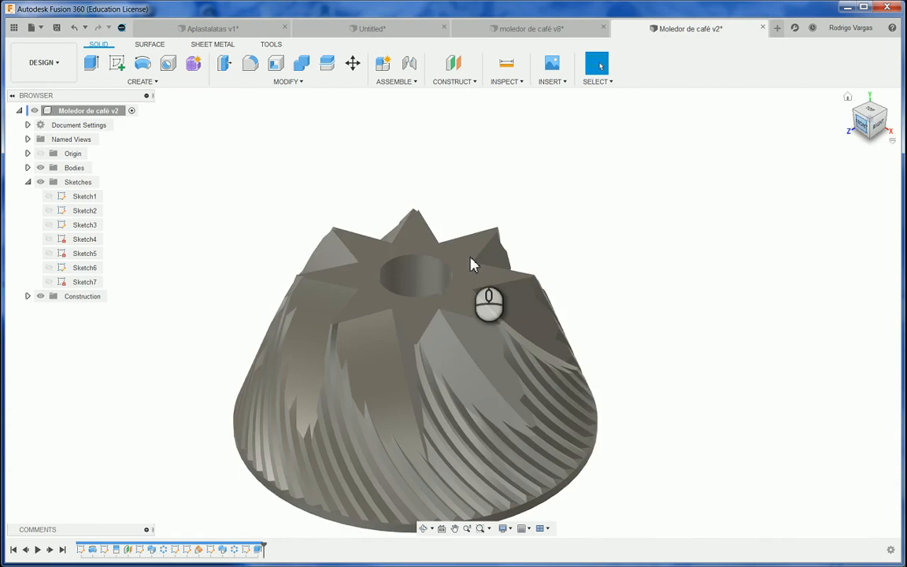
pyautogui.scroll(-3, 547, 208)
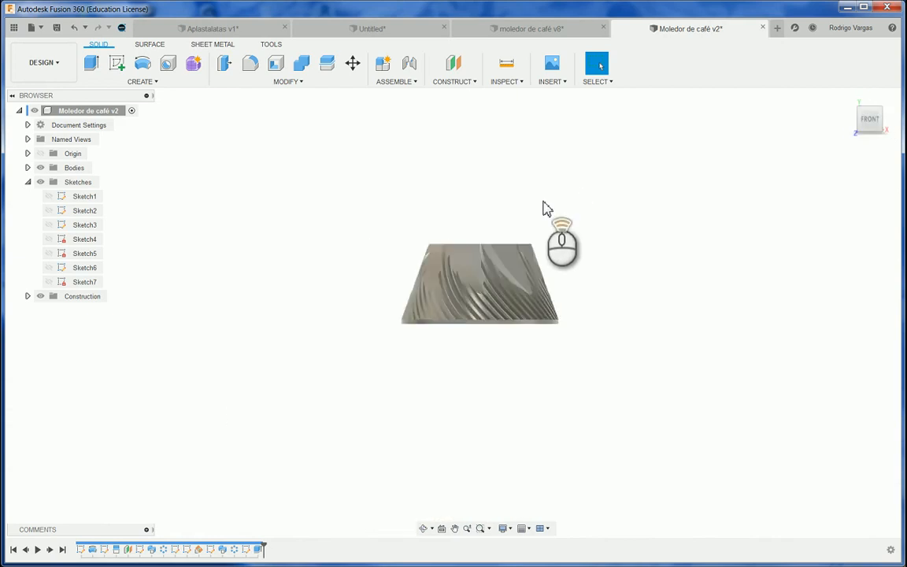
pyautogui.scroll(2, 544, 212)
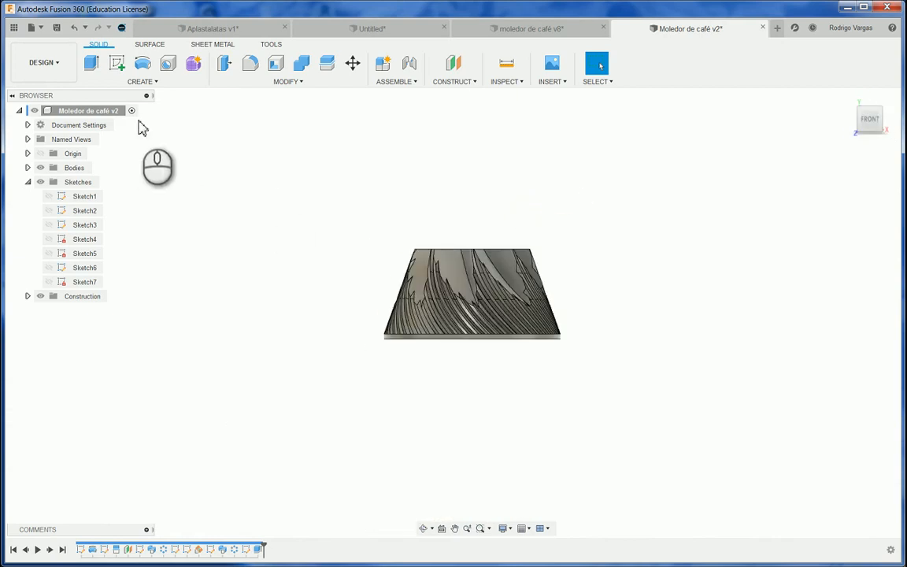
# Show the origin and Sketch1 and hide the bodies.
pyautogui.click(41, 153)
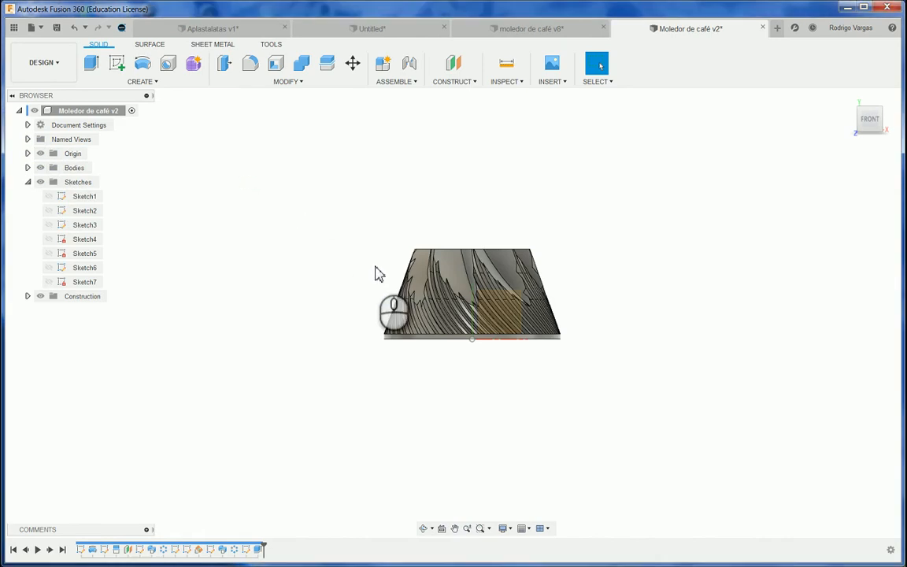
pyautogui.click(48, 196)
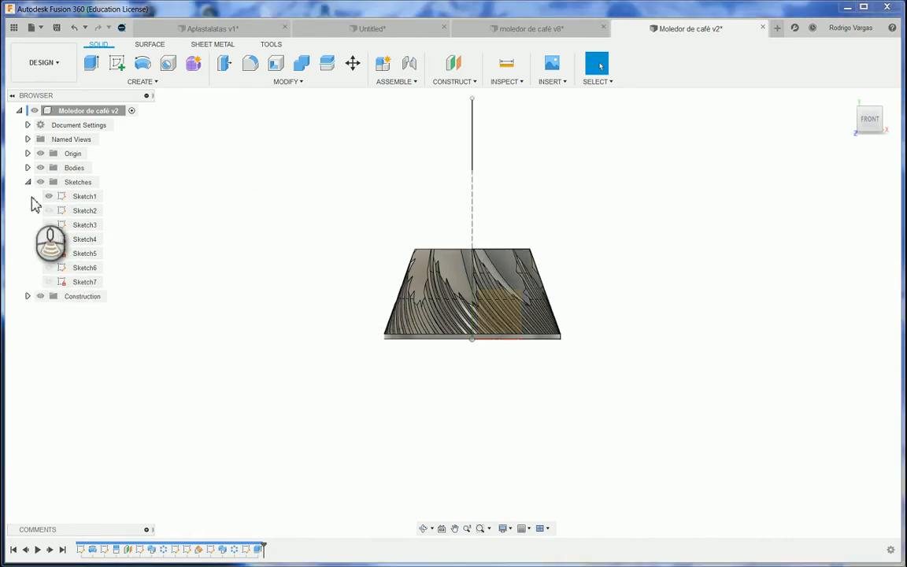
pyautogui.click(40, 169)
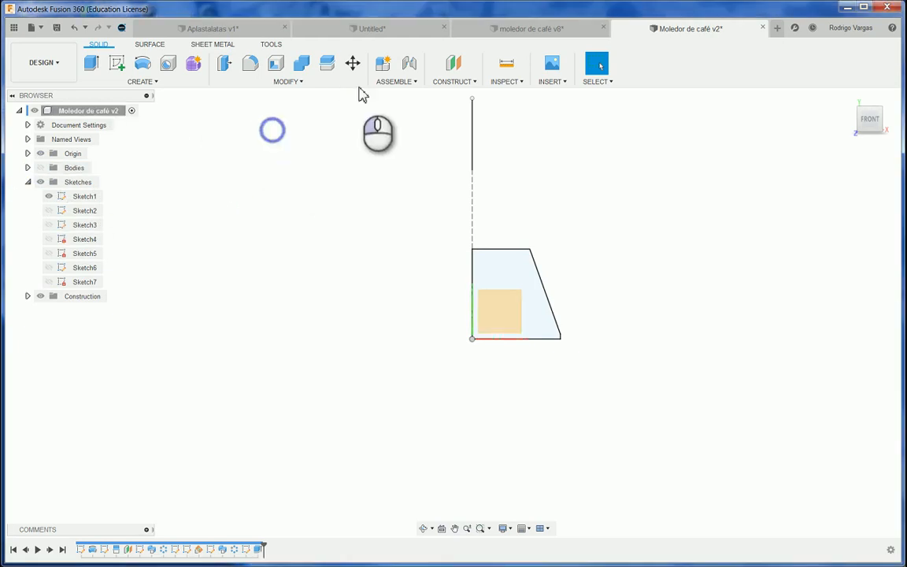
# Create an empty, activated component under the main design and start a sketch in it on the front origin plane.
pyautogui.click(382, 63)
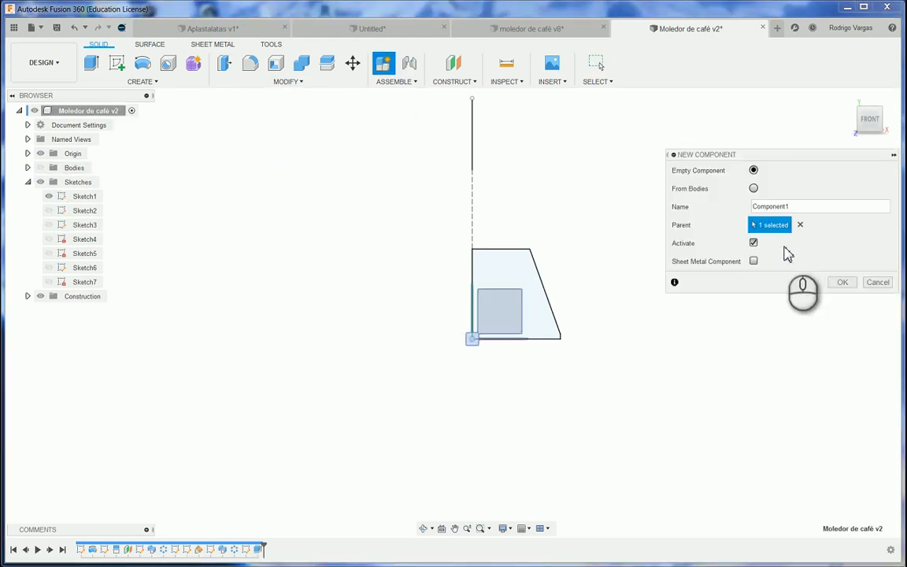
pyautogui.click(844, 282)
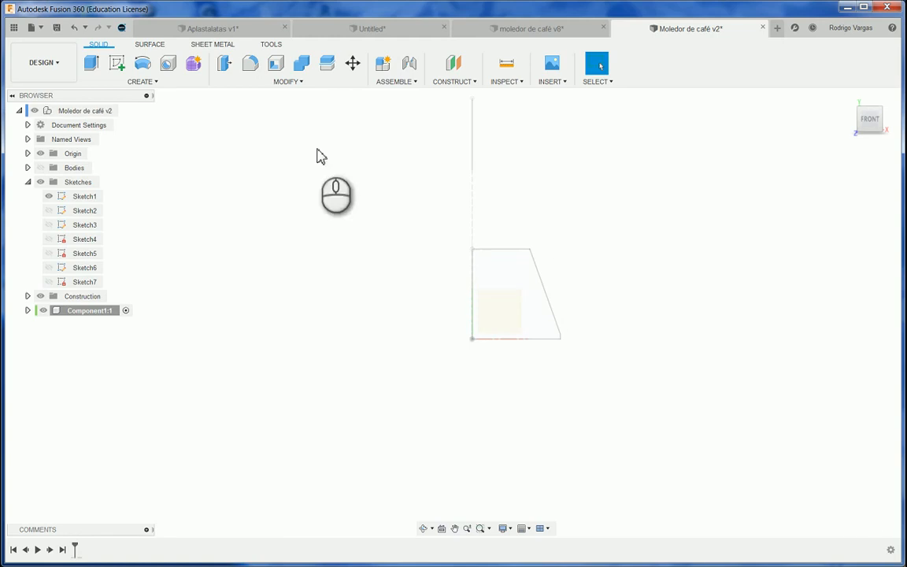
pyautogui.scroll(-1, 203, 139)
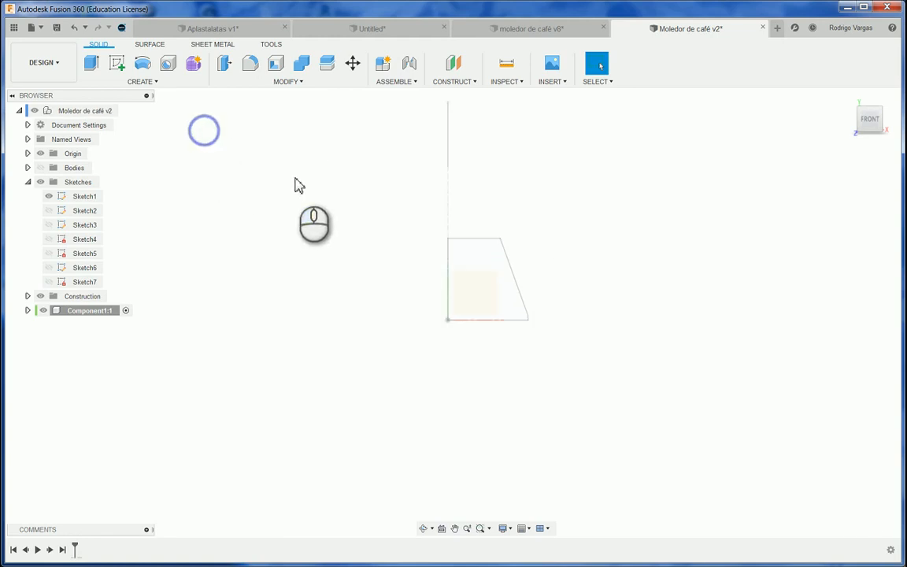
pyautogui.click(117, 63)
pyautogui.click(469, 280)
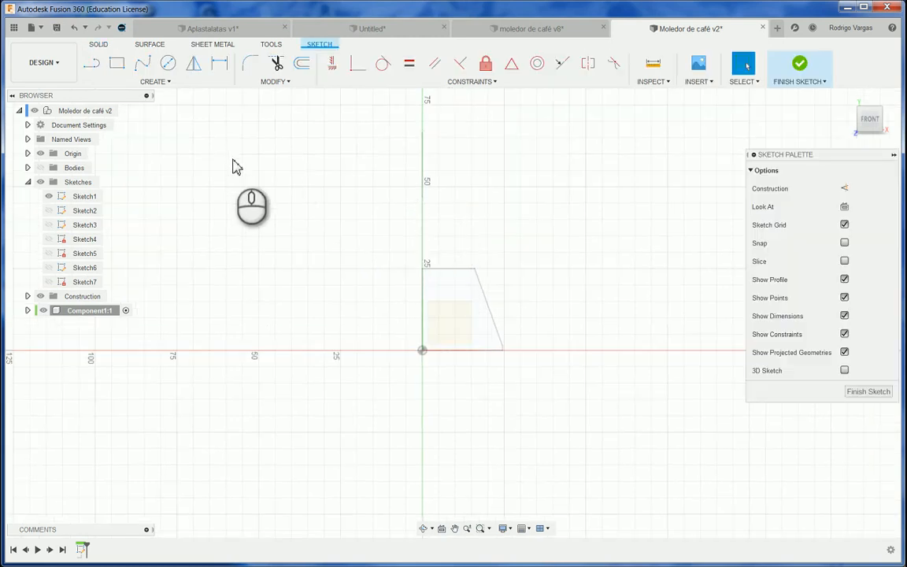
pyautogui.press('l')
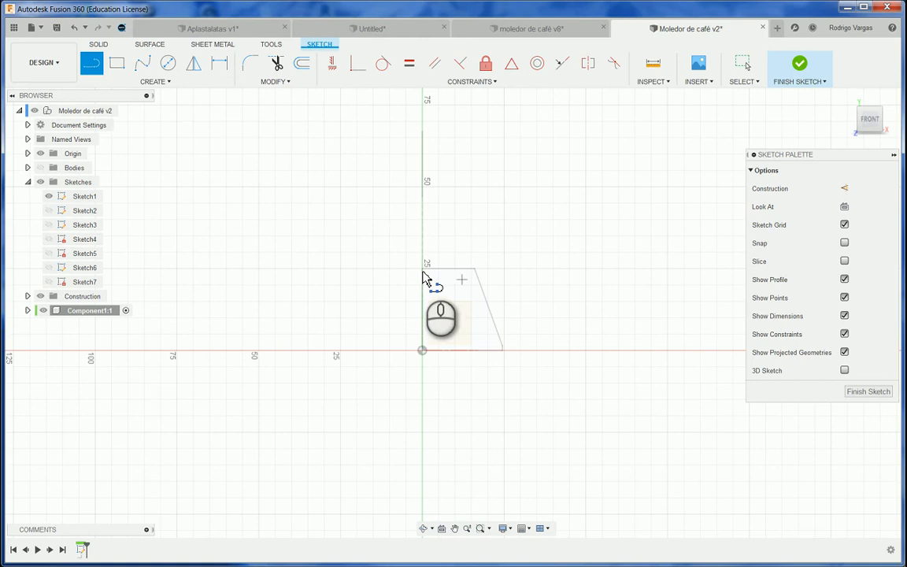
pyautogui.click(422, 271)
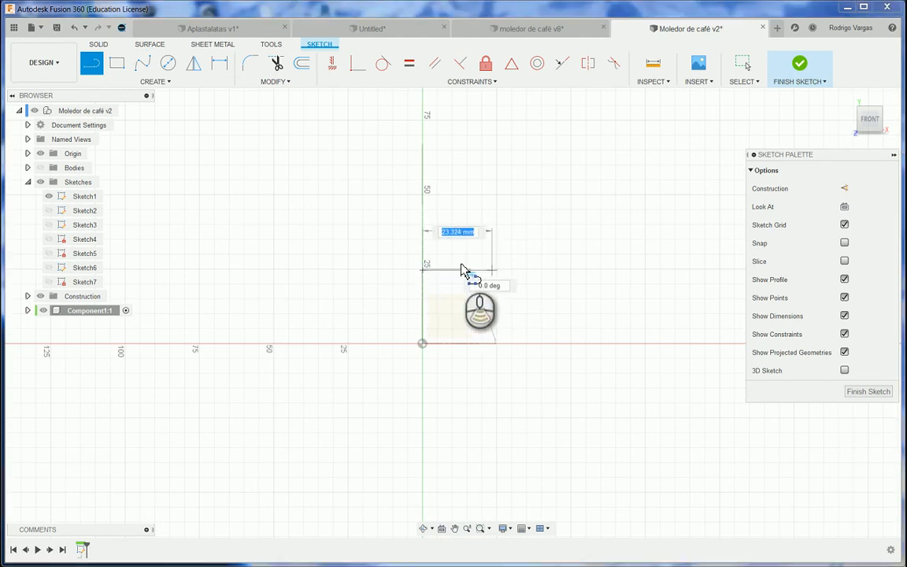
pyautogui.press('Escape')
pyautogui.scroll(5, 466, 271)
pyautogui.scroll(-3, 394, 228)
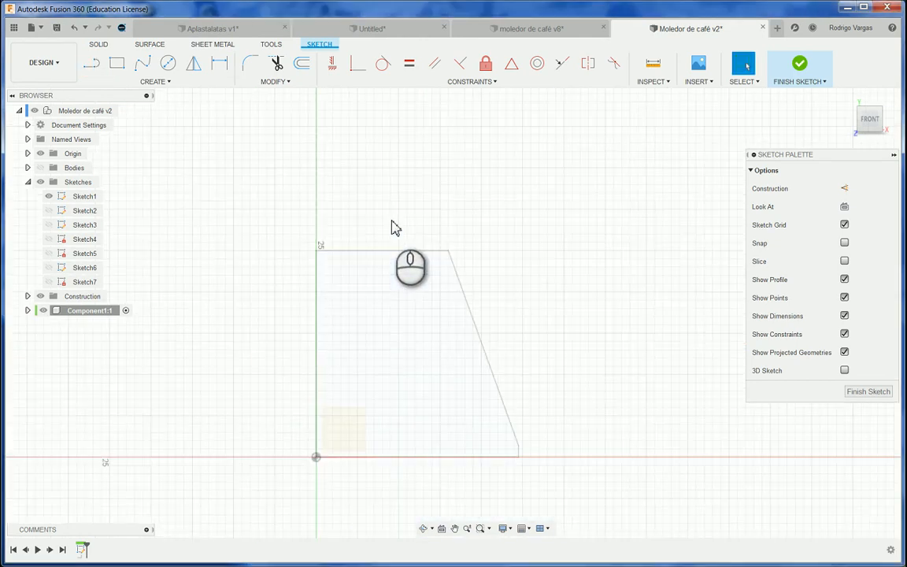
# Project the vertical axis line of Sketch1 into the new sketch with the projection link on.
pyautogui.press('p')
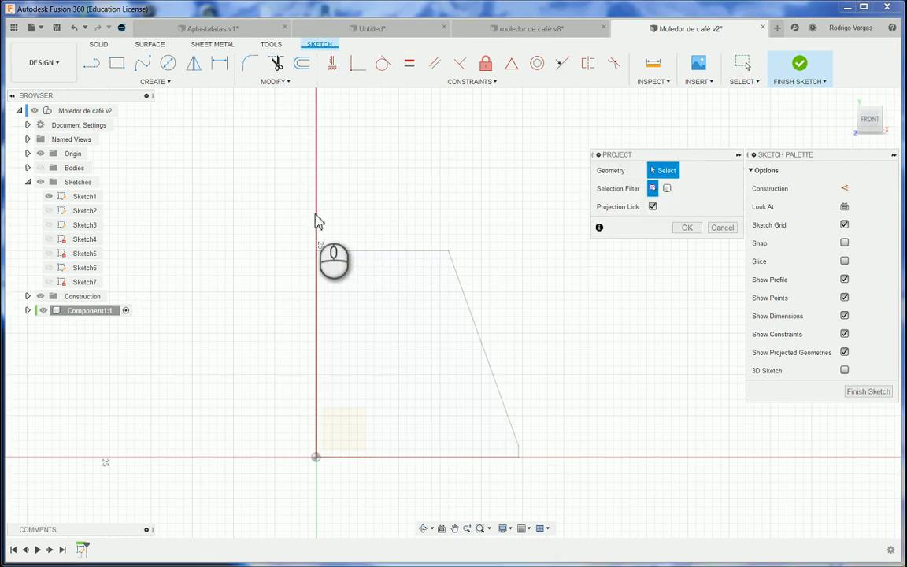
pyautogui.click(316, 222)
pyautogui.click(698, 228)
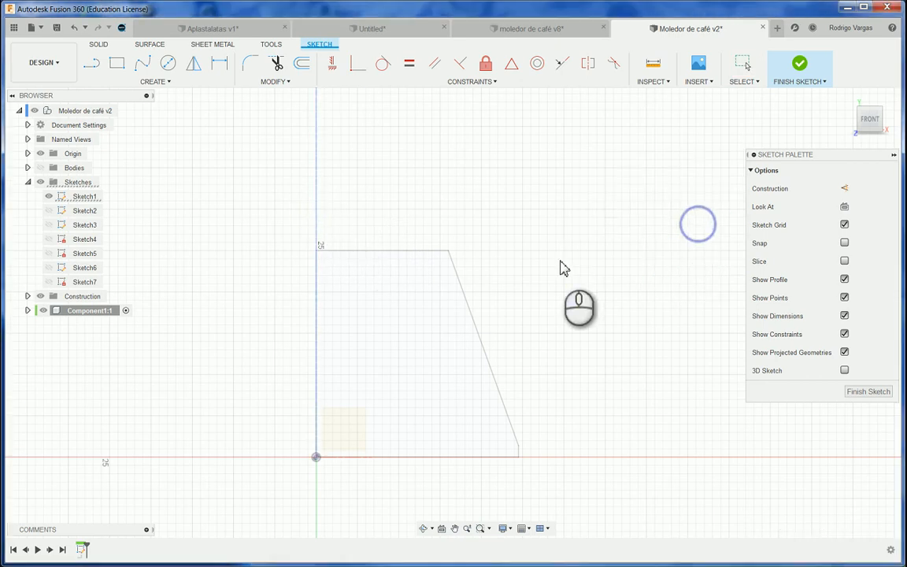
# Draw connected lines from the axis around the cone profile and back to the origin, forming a four-sided outline about 30 mm wide.
pyautogui.press('l')
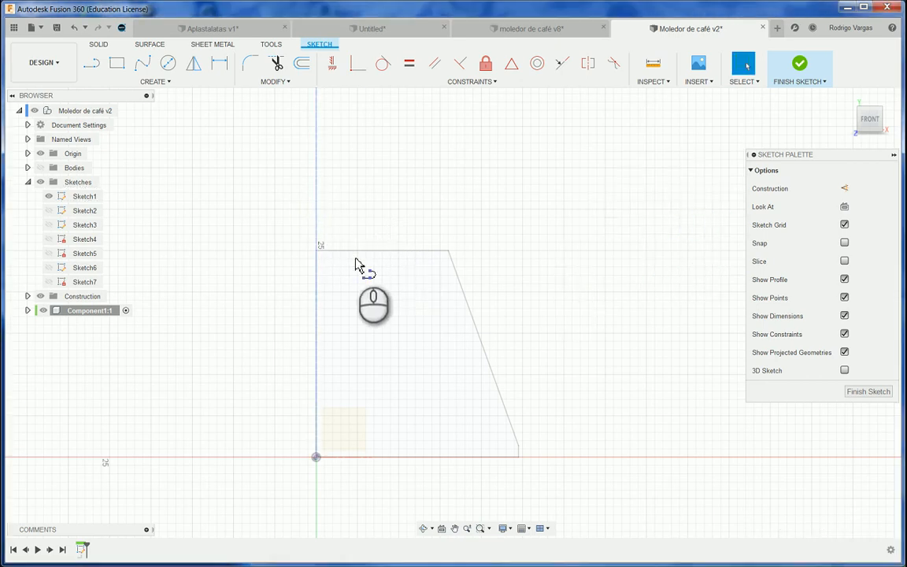
pyautogui.scroll(-1, 318, 255)
pyautogui.click(317, 250)
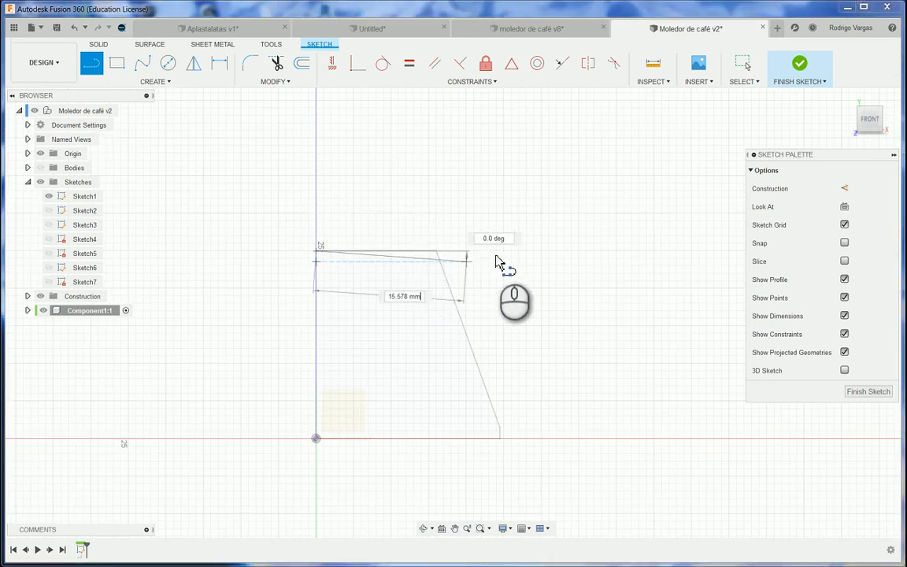
pyautogui.click(544, 250)
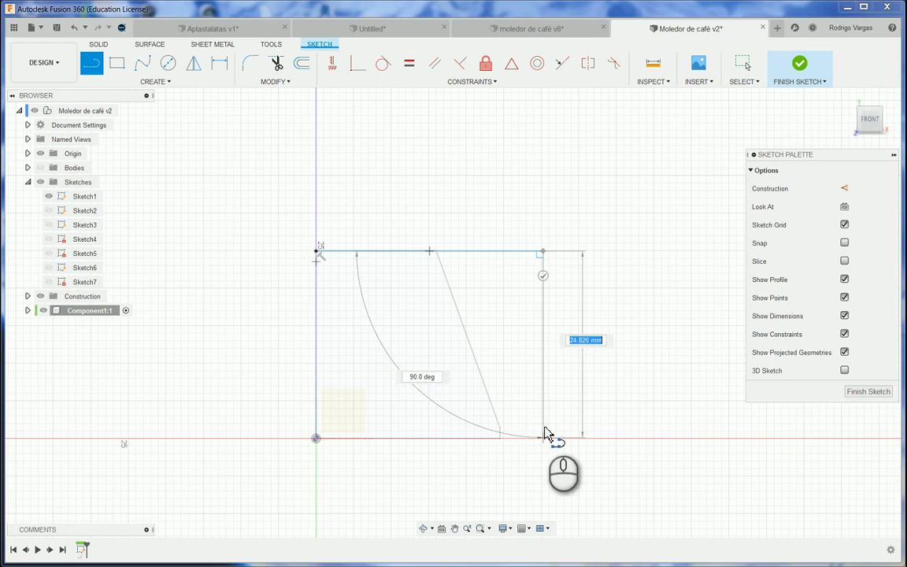
pyautogui.click(543, 428)
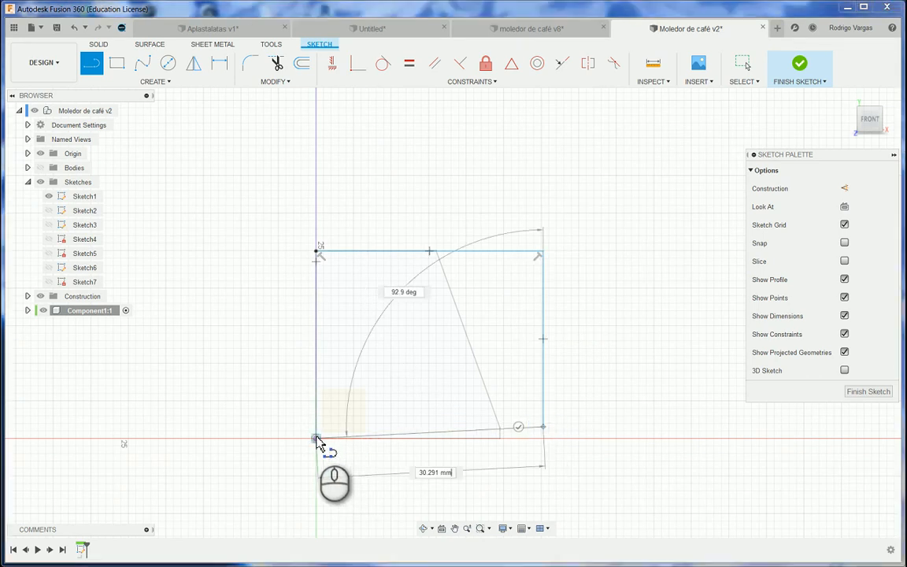
pyautogui.click(316, 437)
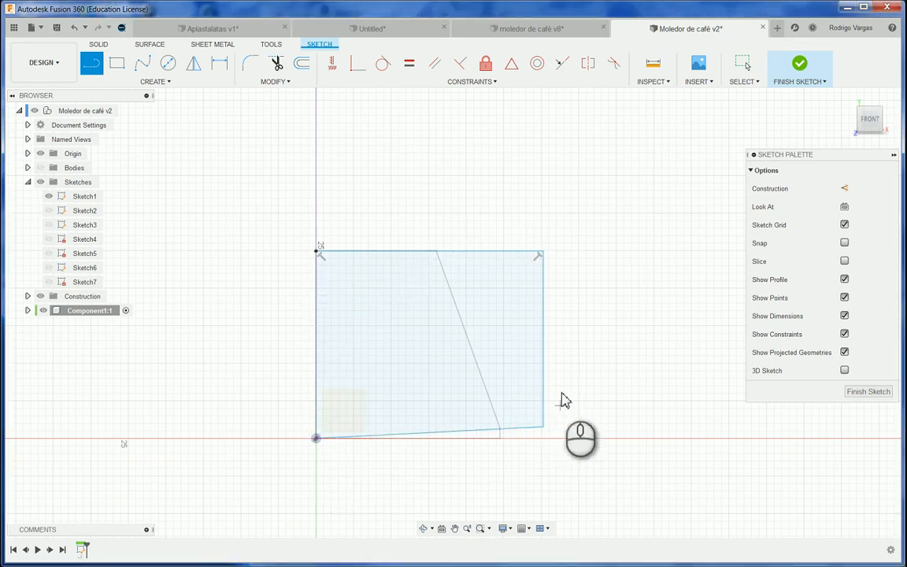
pyautogui.press('Escape')
# Apply a horizontal constraint to the slanted bottom line of the new outline.
pyautogui.click(374, 129)
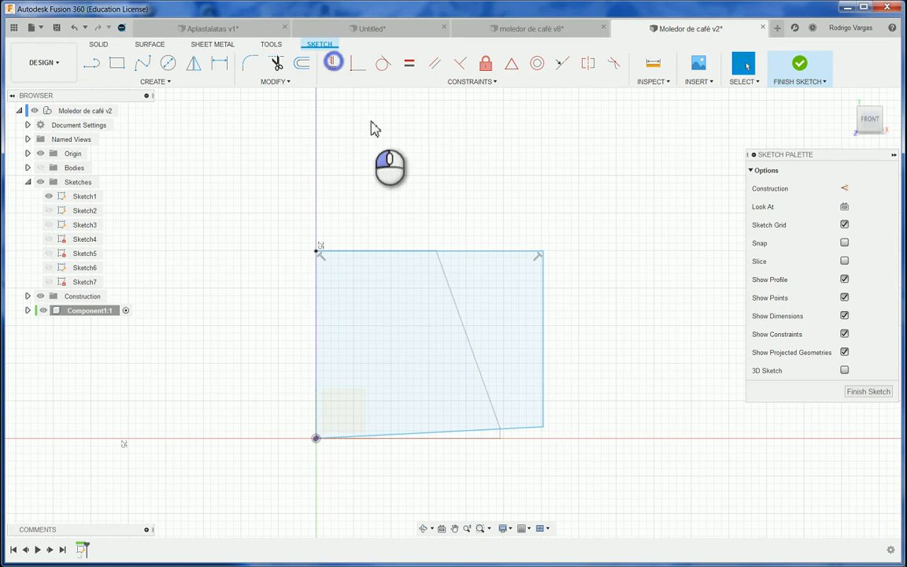
pyautogui.click(333, 63)
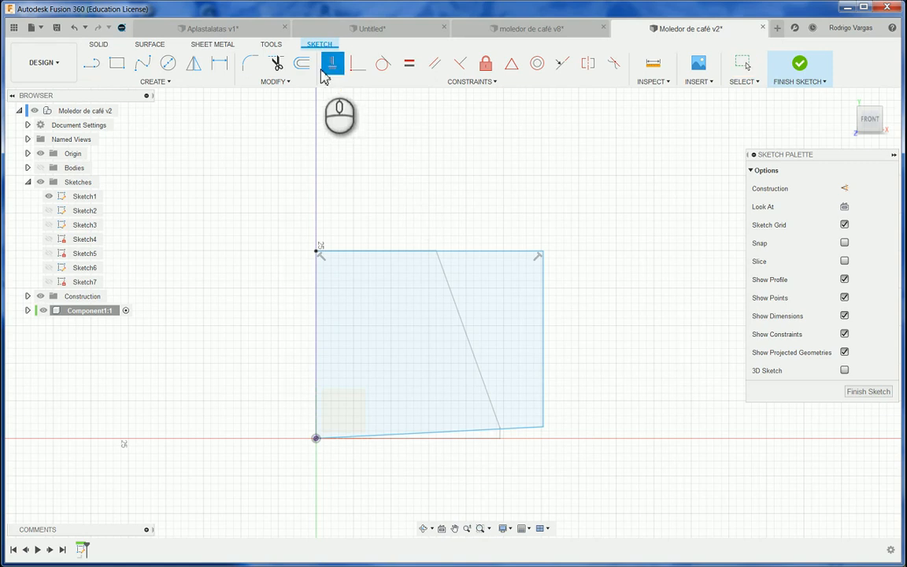
pyautogui.click(521, 431)
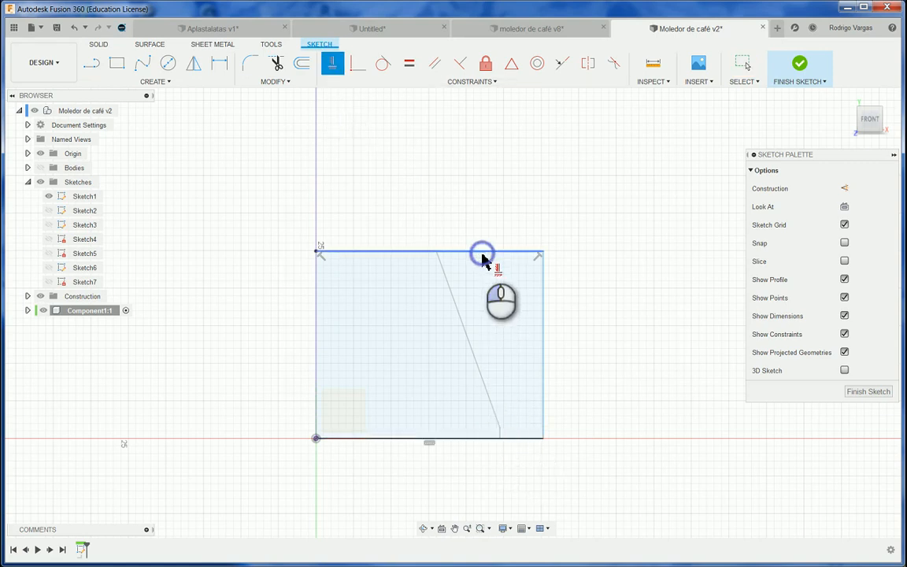
pyautogui.click(542, 340)
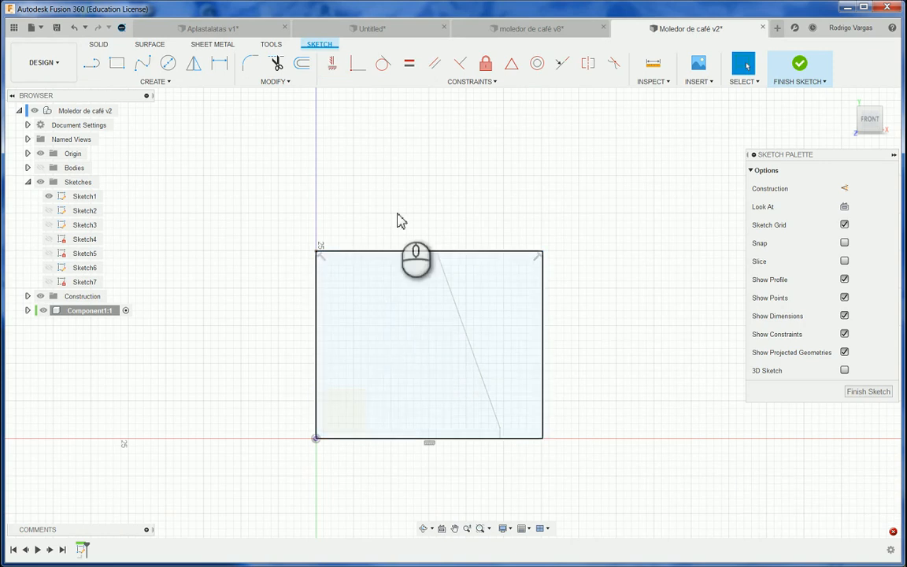
# Dimension the outline's top line to 71/2 mm and its outer vertical line to 25 mm.
pyautogui.press('d')
pyautogui.click(495, 250)
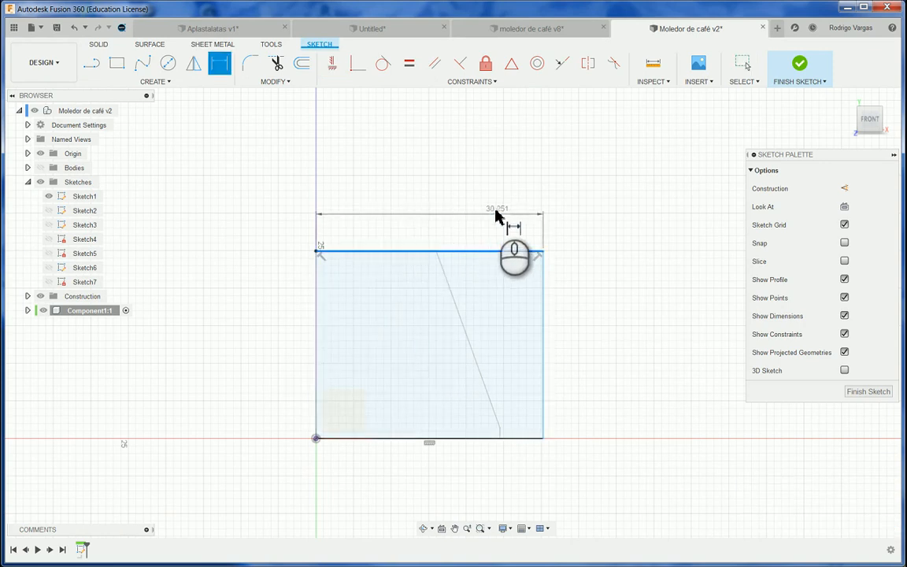
pyautogui.click(494, 210)
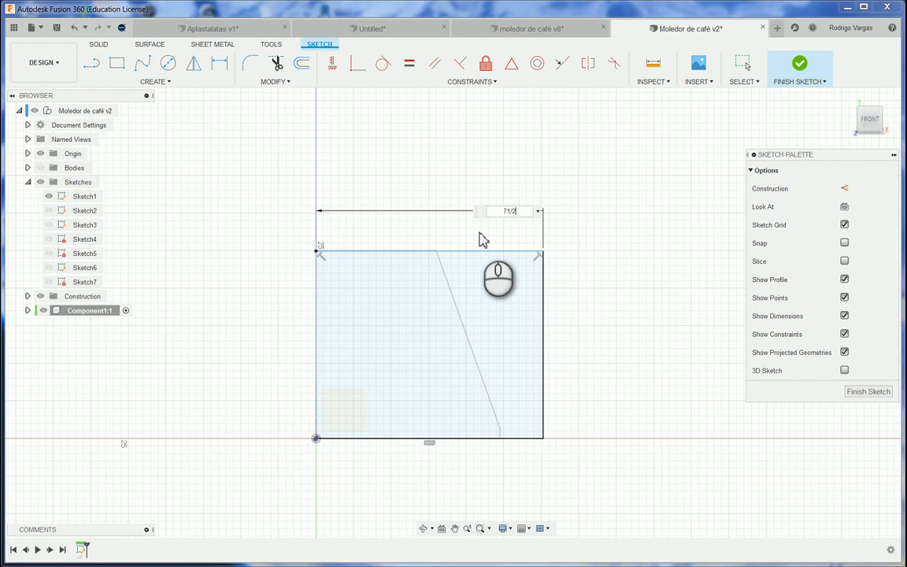
pyautogui.write('71/2')
pyautogui.press('Return')
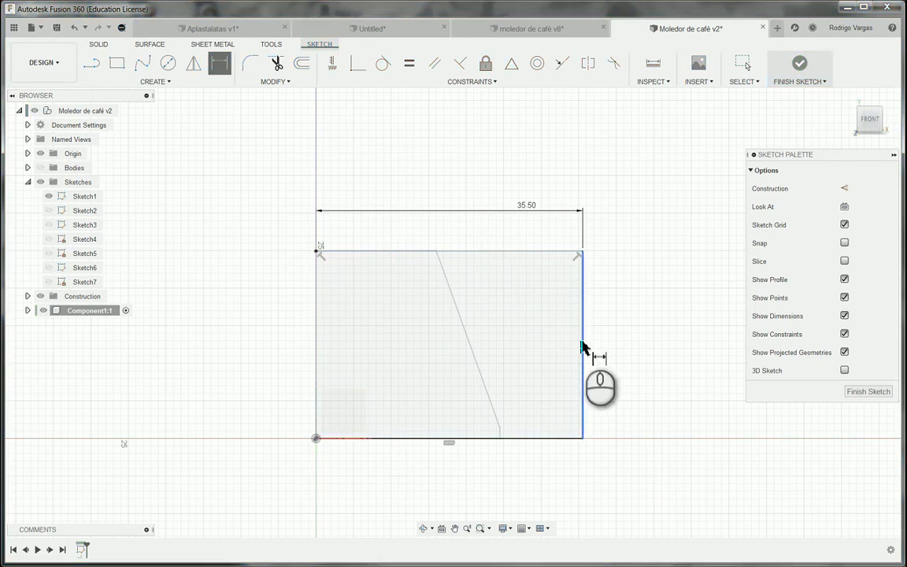
pyautogui.click(583, 343)
pyautogui.click(618, 337)
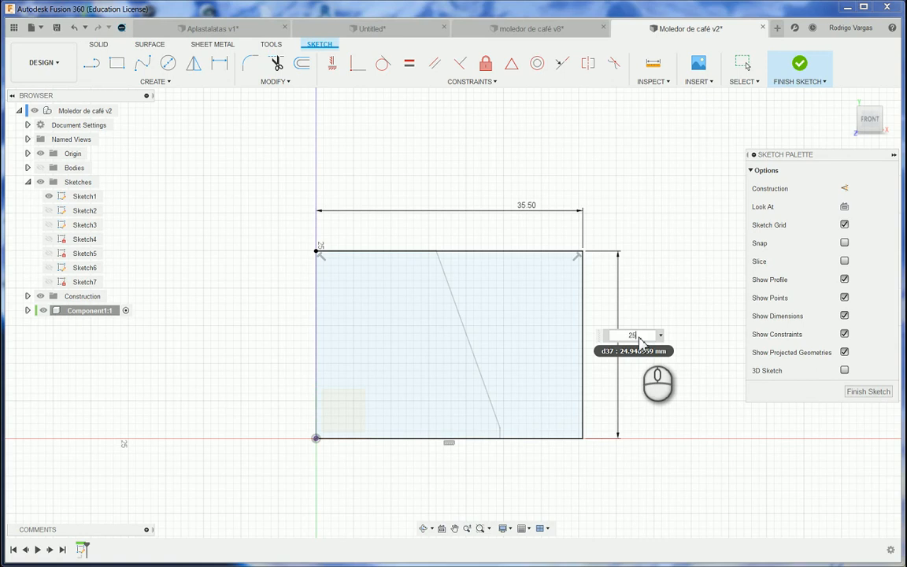
pyautogui.press('Return')
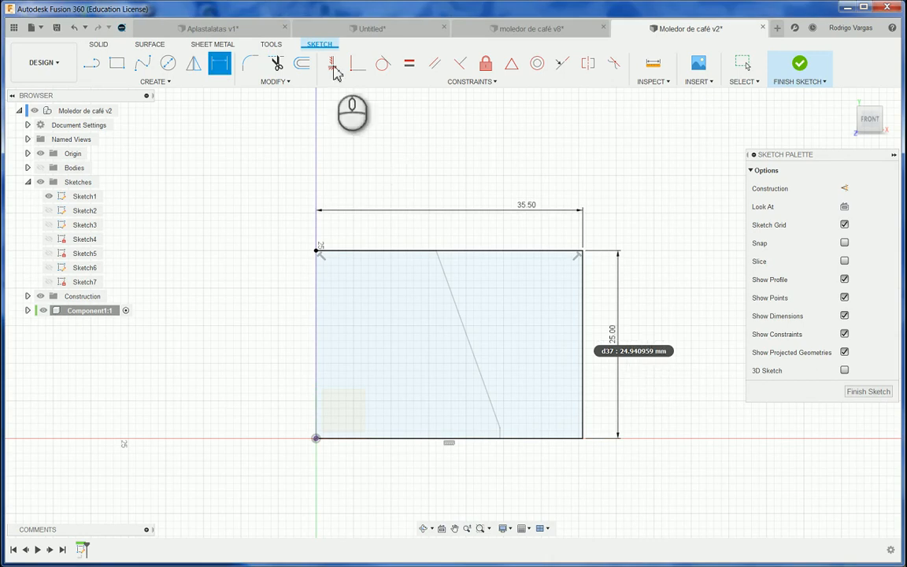
# Consult the outer burr section in the Untitled design, then draw a bent two-segment inner edge across the Moledor de café v2 outline, its lower segment about 17 mm.
pyautogui.click(362, 29)
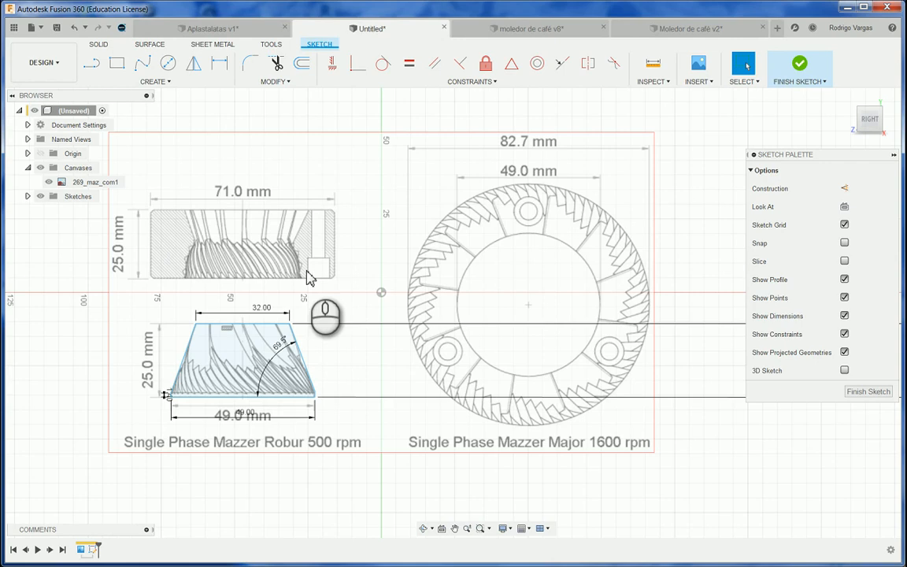
pyautogui.scroll(3, 176, 271)
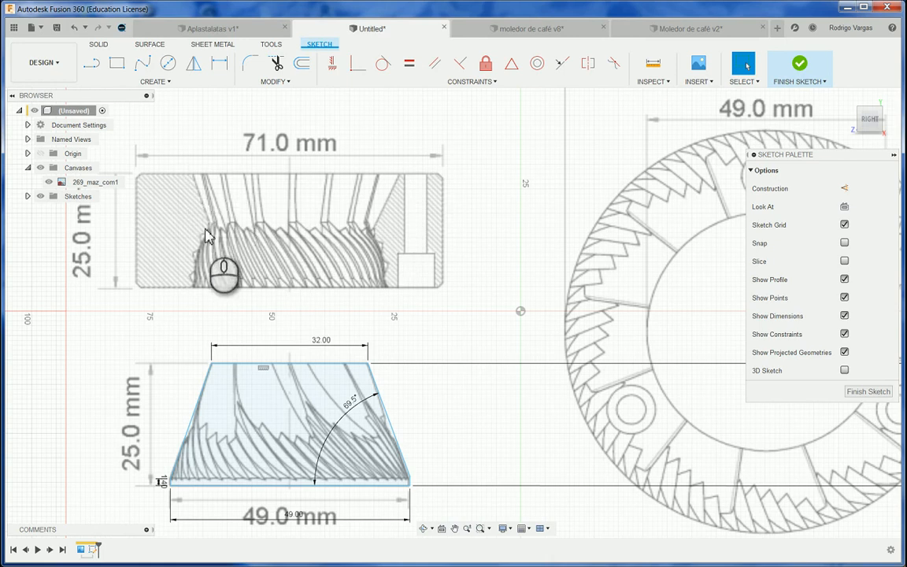
pyautogui.click(679, 29)
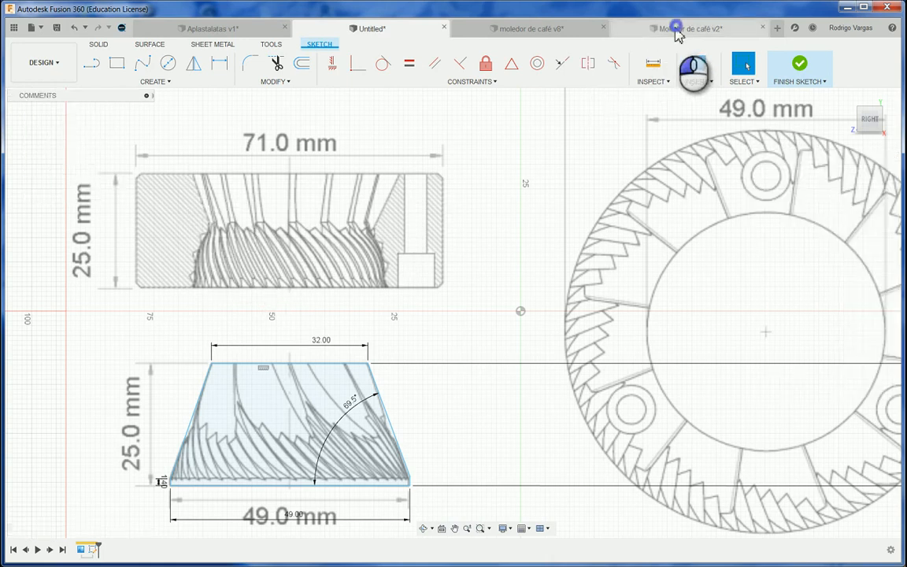
pyautogui.scroll(-3, 249, 256)
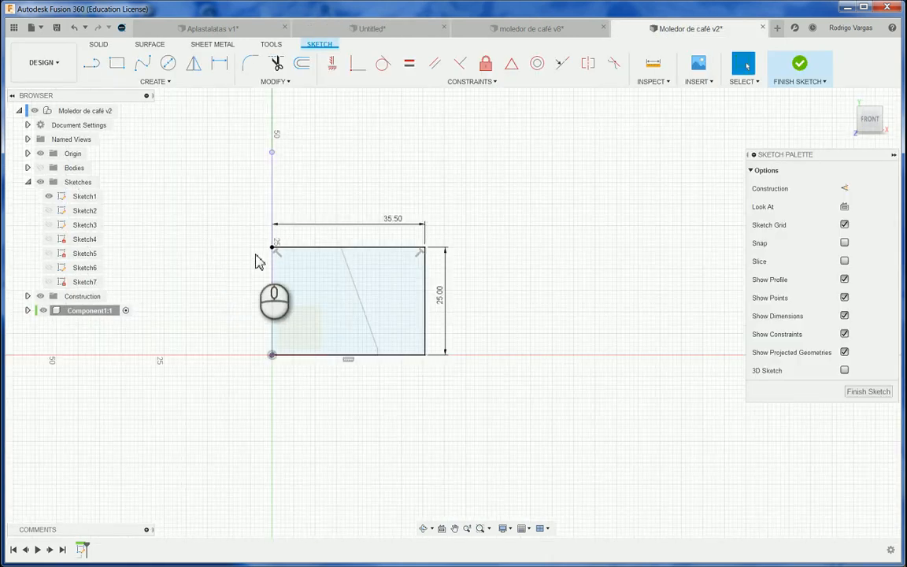
pyautogui.scroll(2, 363, 324)
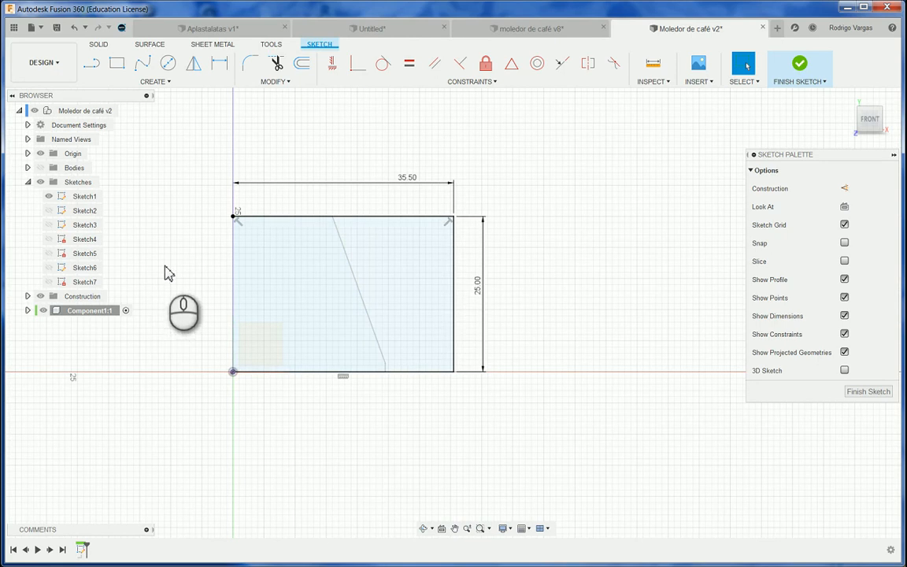
pyautogui.click(156, 236)
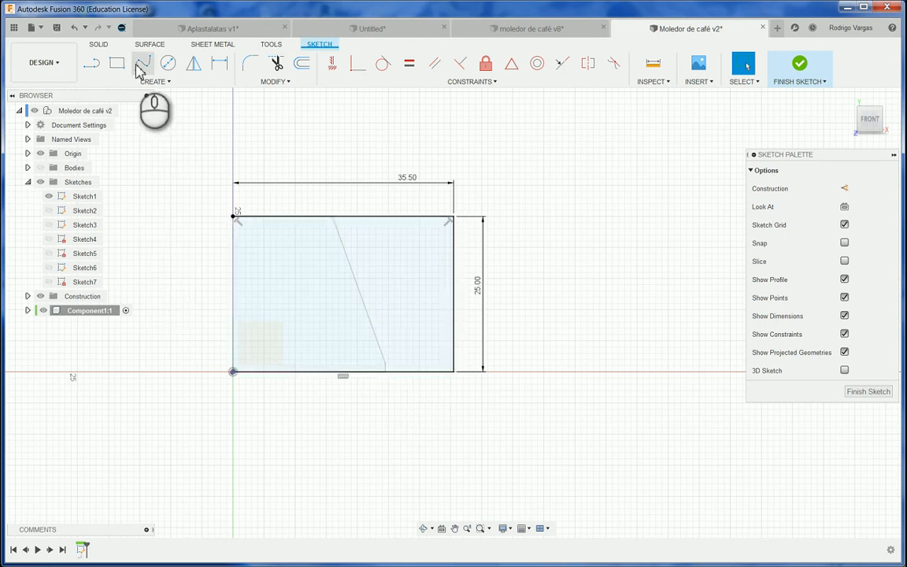
pyautogui.press('l')
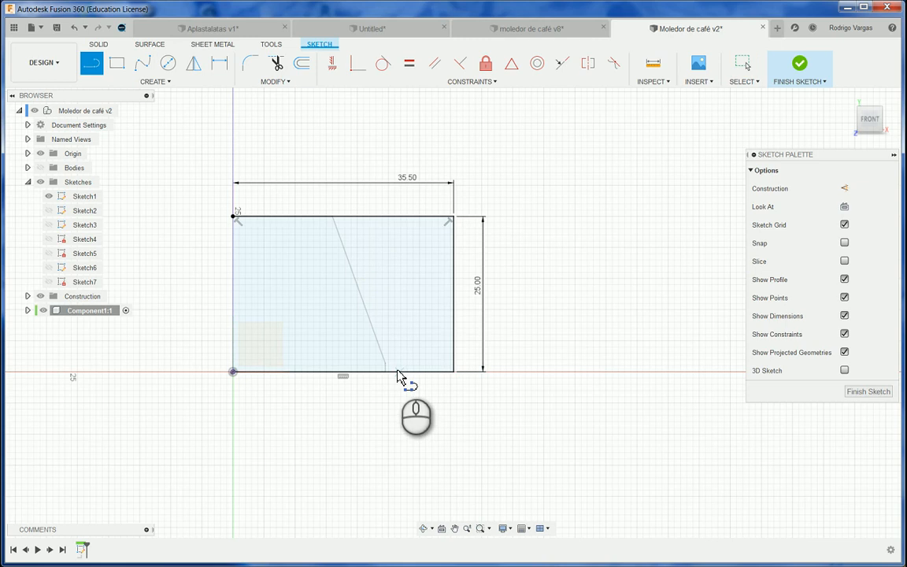
pyautogui.click(399, 373)
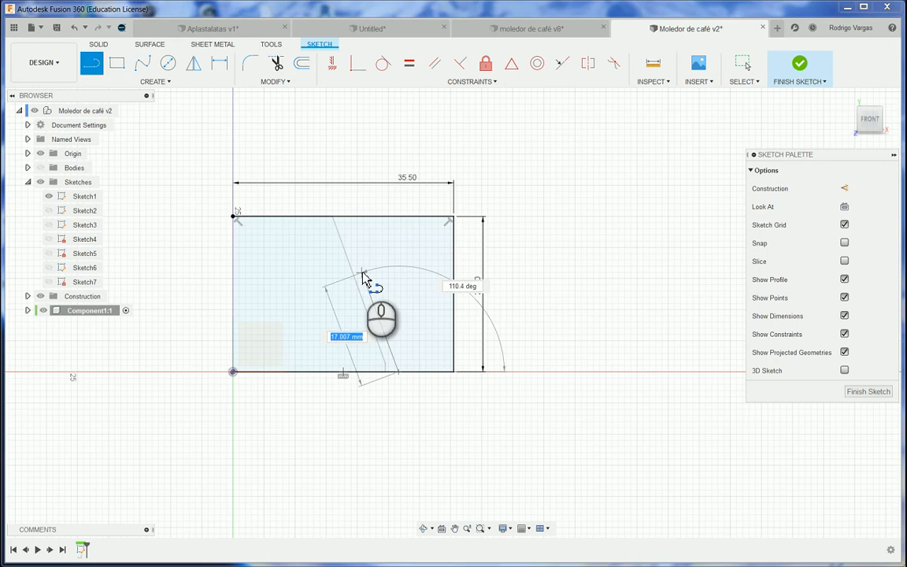
pyautogui.click(363, 273)
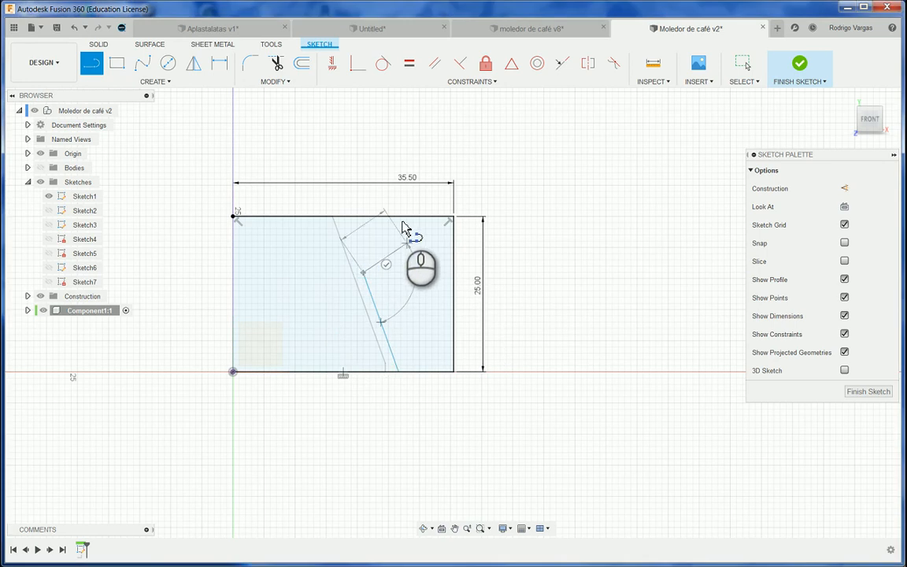
pyautogui.doubleClick(397, 217)
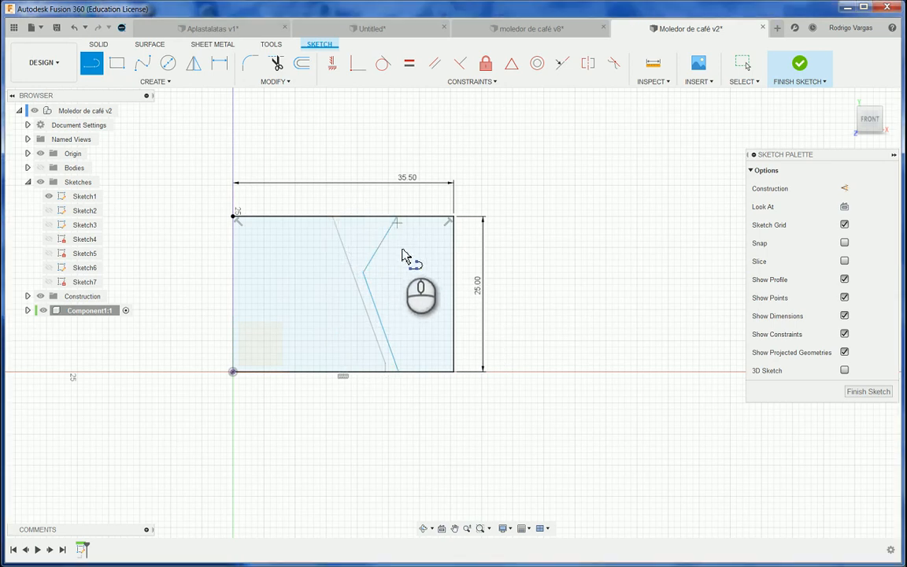
pyautogui.press('Escape')
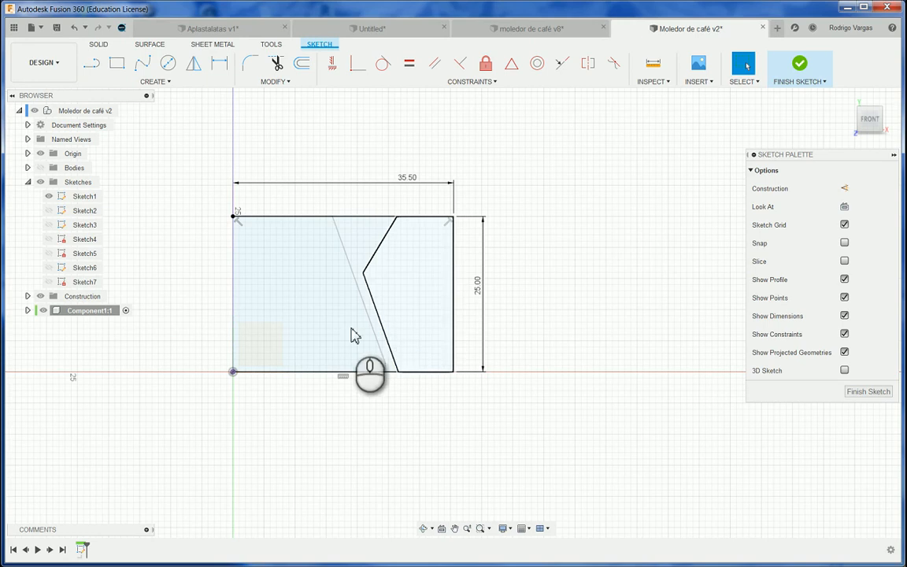
# Recheck the burr reference in the Untitled design, then draw a line about 21 mm long inward from the outline's outer-edge midpoint, crossing the bent edge.
pyautogui.click(375, 28)
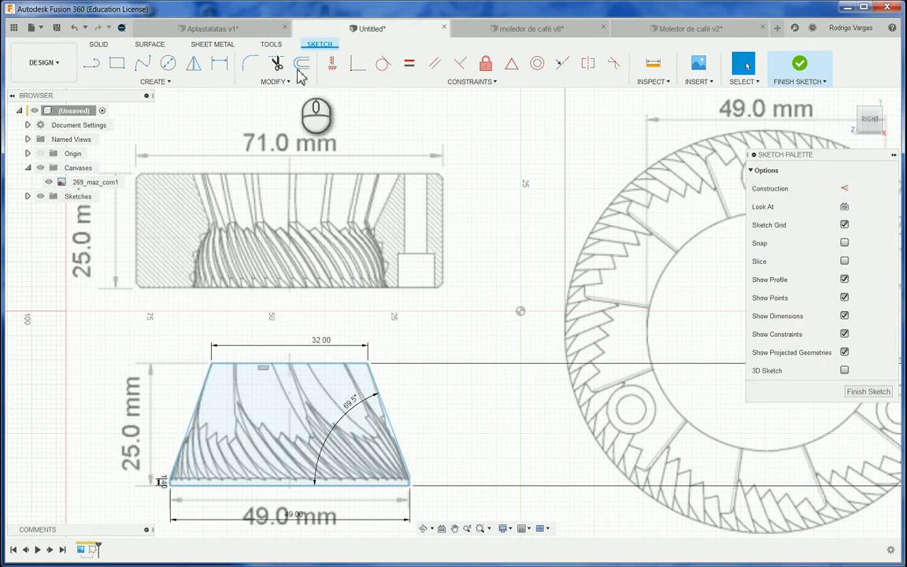
pyautogui.click(660, 30)
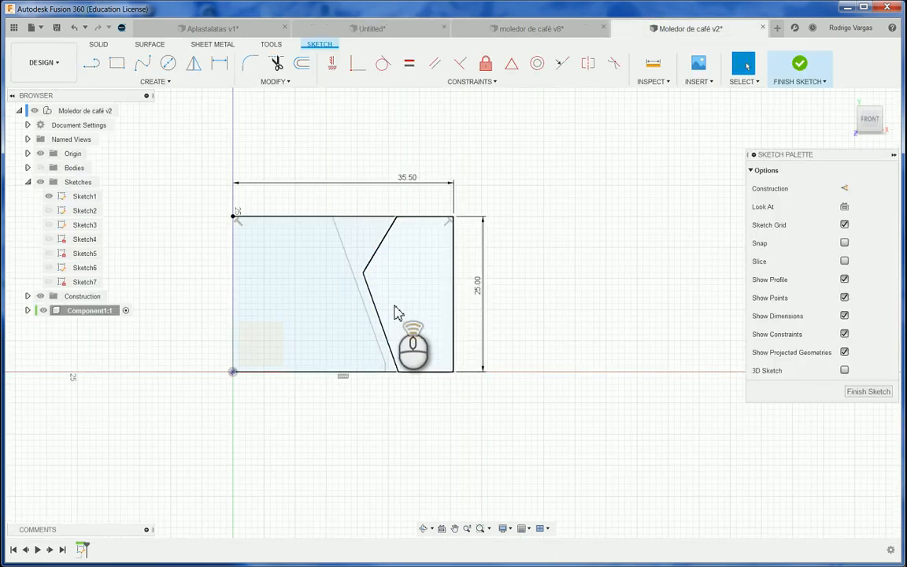
pyautogui.click(398, 312)
pyautogui.press('l')
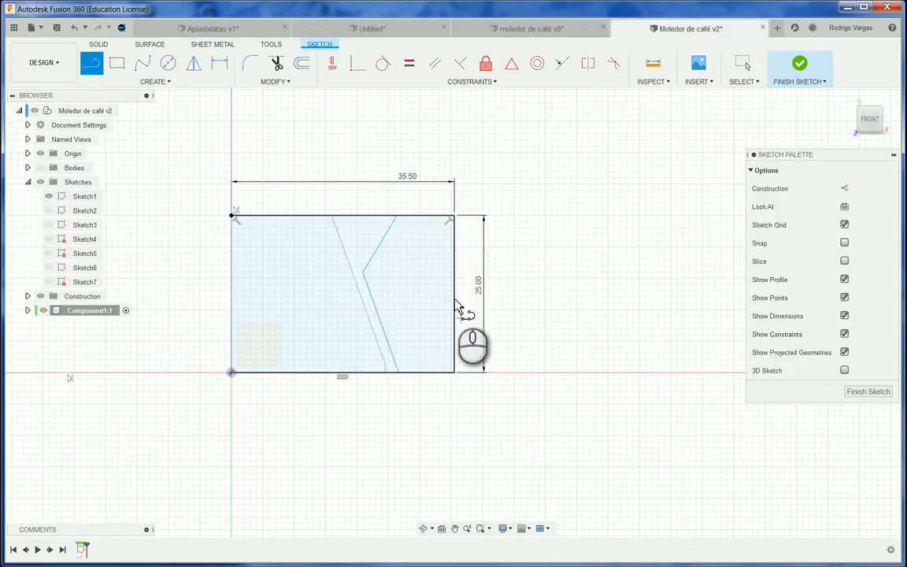
pyautogui.scroll(-1, 459, 307)
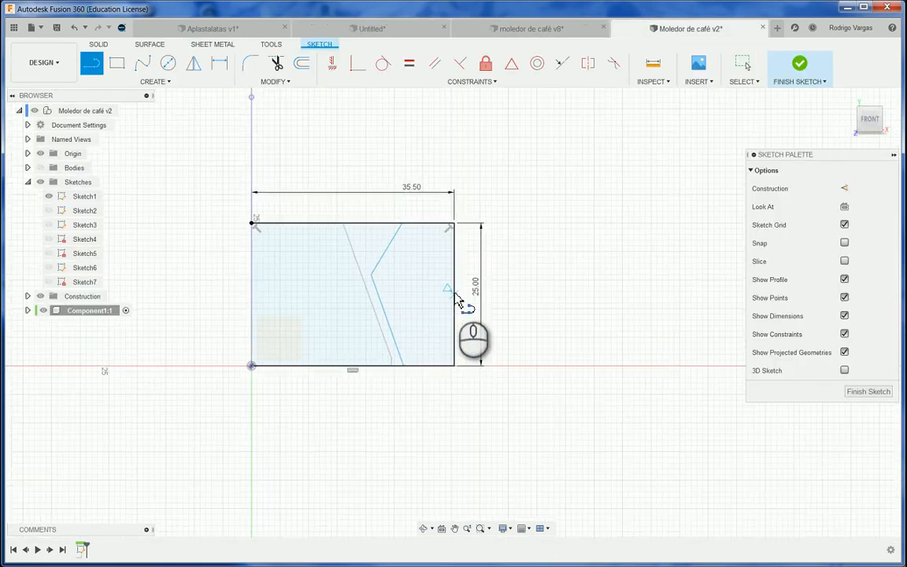
pyautogui.click(335, 289)
pyautogui.press('Escape')
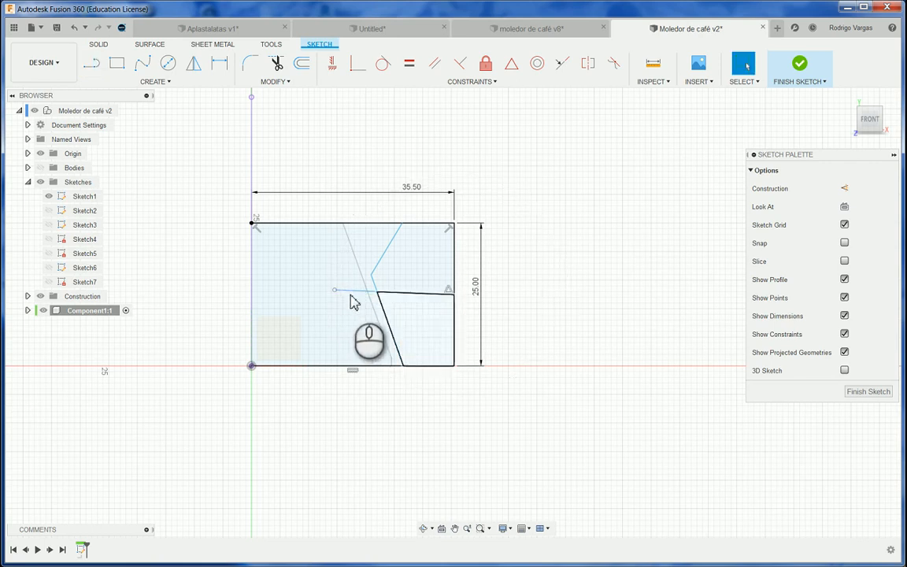
# Constrain the line from the outer-edge midpoint to horizontal and convert it to construction geometry.
pyautogui.click(331, 64)
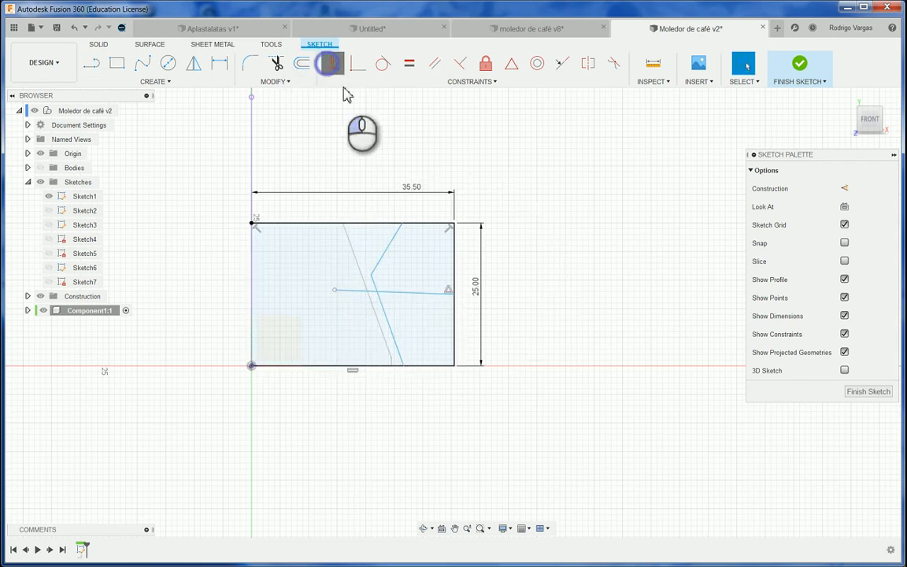
pyautogui.click(409, 295)
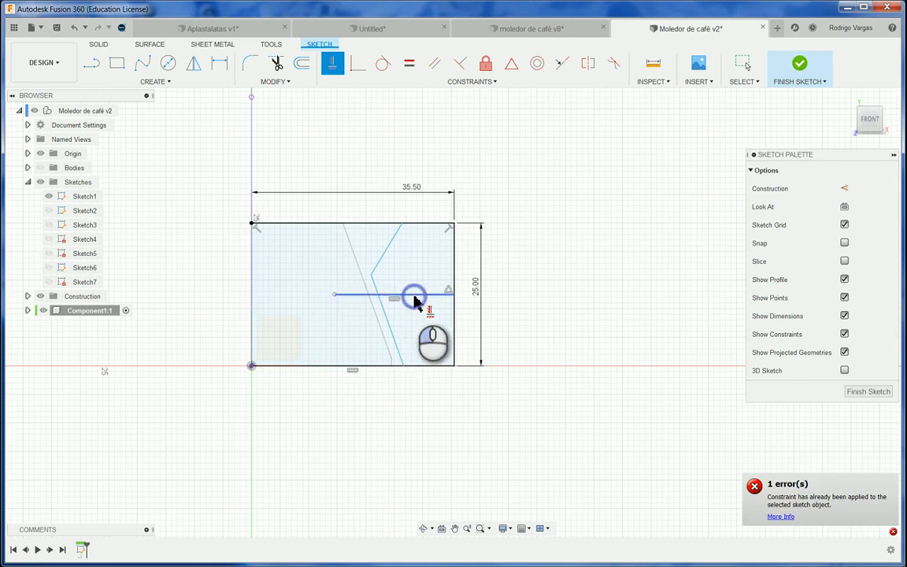
pyautogui.scroll(-1, 415, 301)
pyautogui.press('Escape')
pyautogui.press('x')
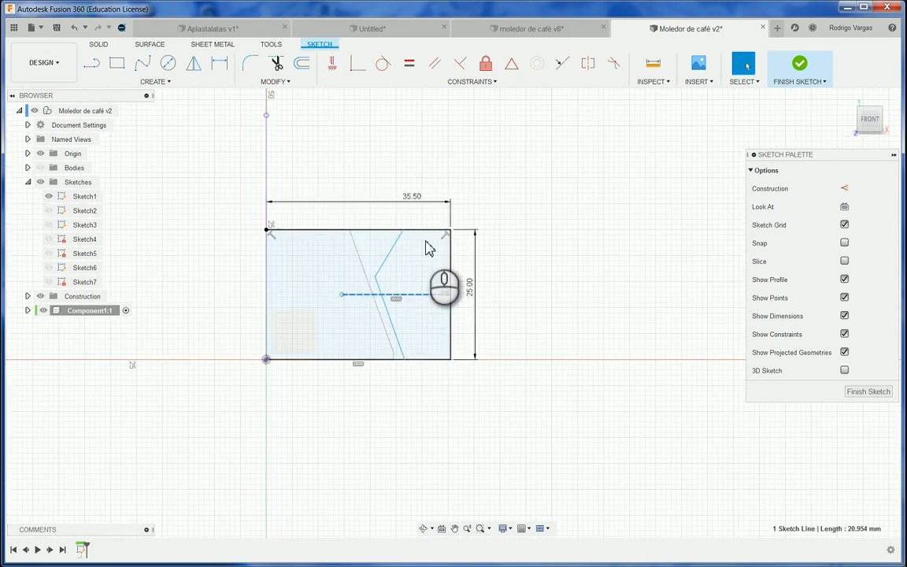
# Move the bend point of the inner edge down onto the horizontal construction line.
pyautogui.scroll(2, 413, 272)
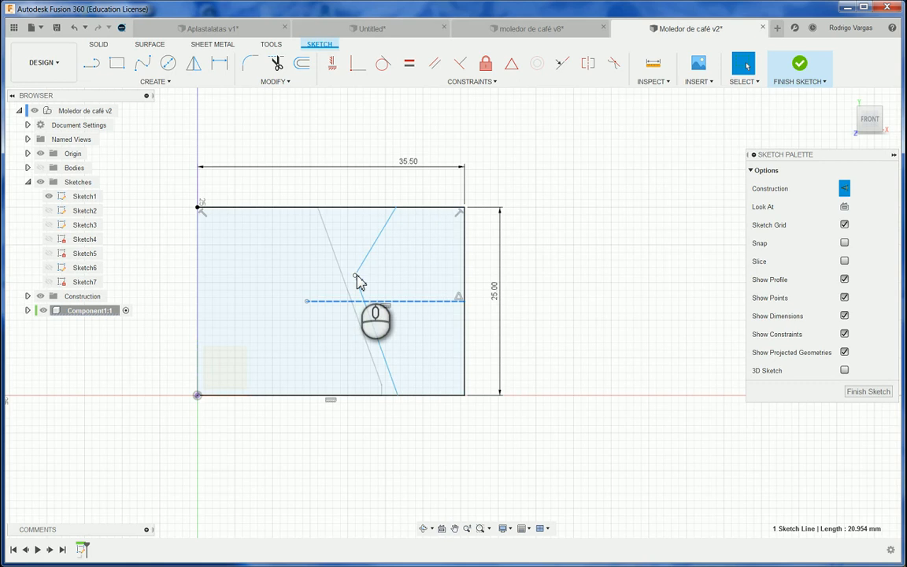
pyautogui.click(372, 303)
pyautogui.moveTo(368, 300); pyautogui.dragTo(365, 303)
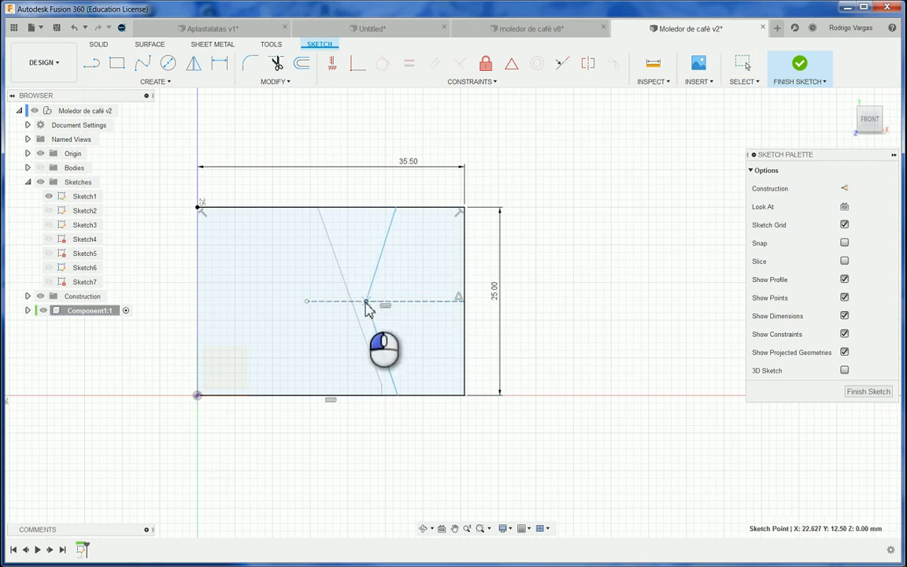
# Project the inner burr's slanted edge line from Sketch1 into the outer burr sketch, keeping the projection linked.
pyautogui.click(405, 283)
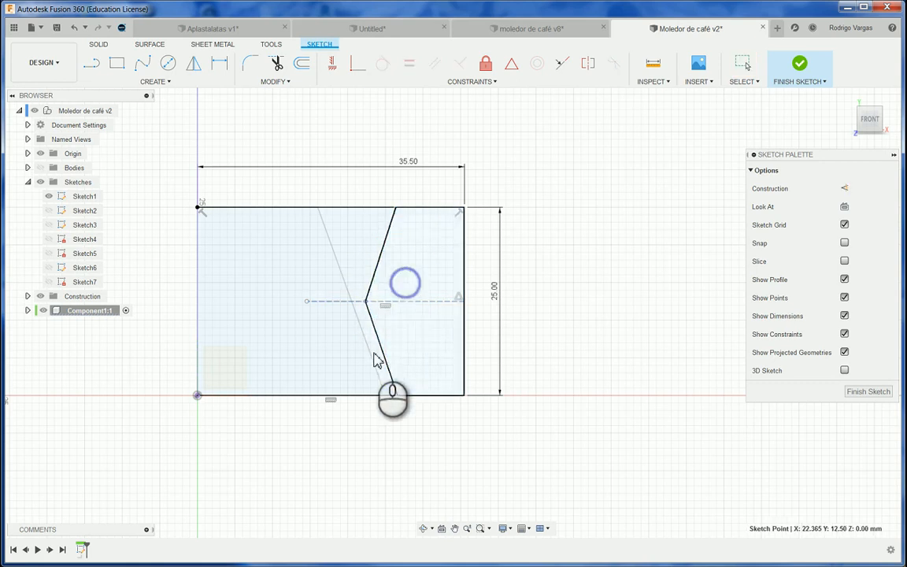
pyautogui.press('p')
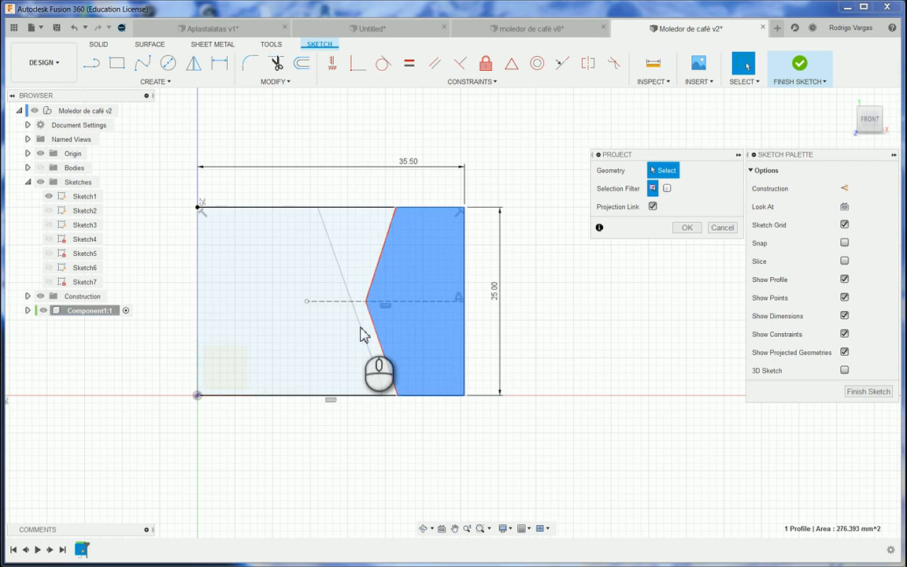
pyautogui.click(359, 328)
pyautogui.scroll(1, 359, 329)
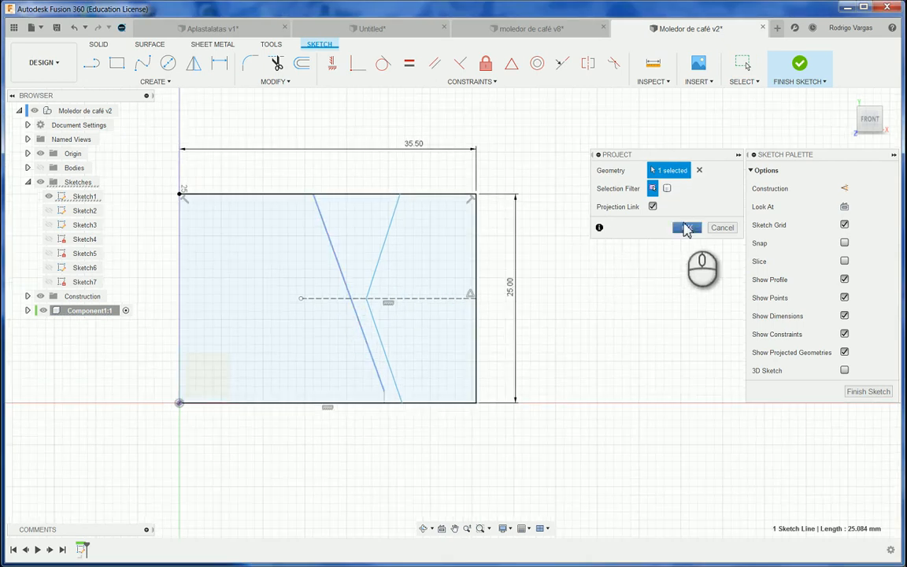
pyautogui.click(687, 226)
# Constrain the lower segment of the bent inner edge parallel to the projected slanted line.
pyautogui.click(434, 63)
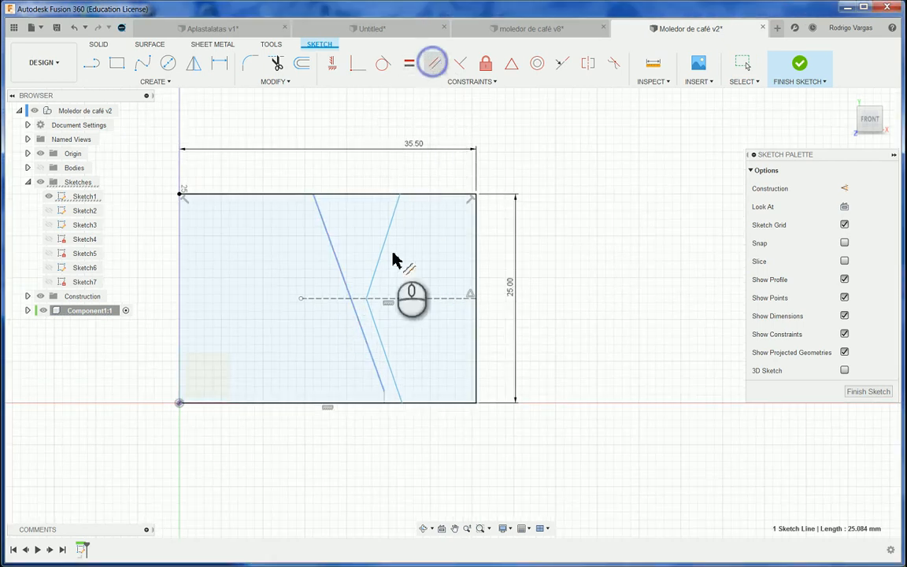
pyautogui.click(379, 340)
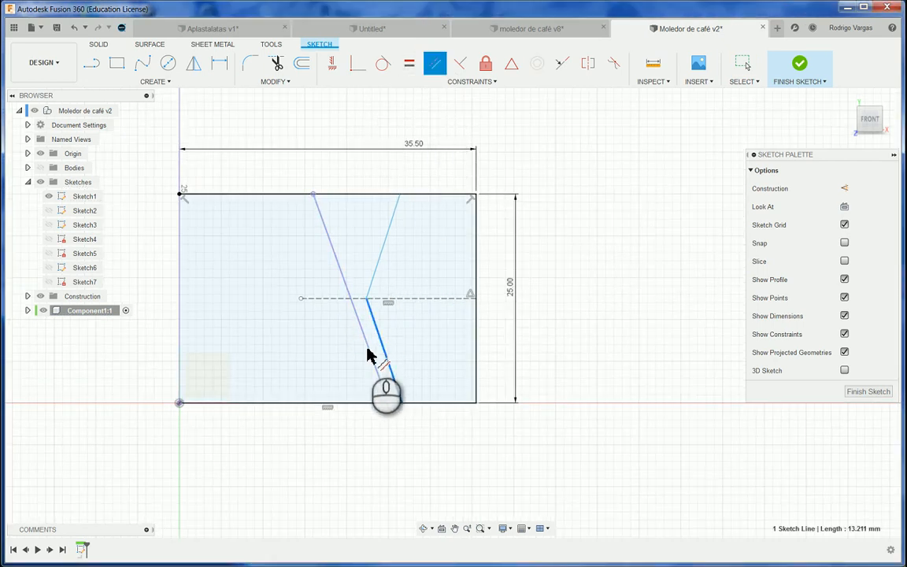
pyautogui.click(368, 356)
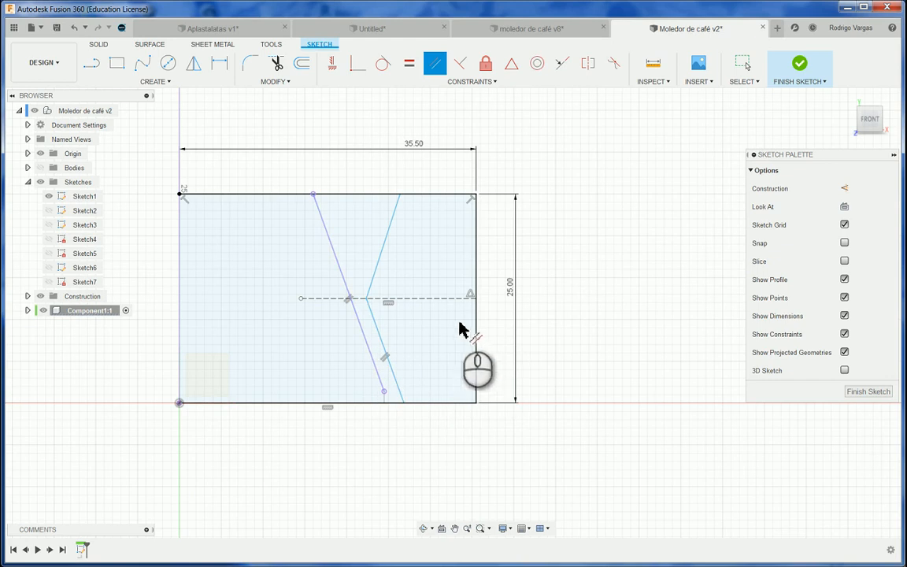
pyautogui.press('Escape')
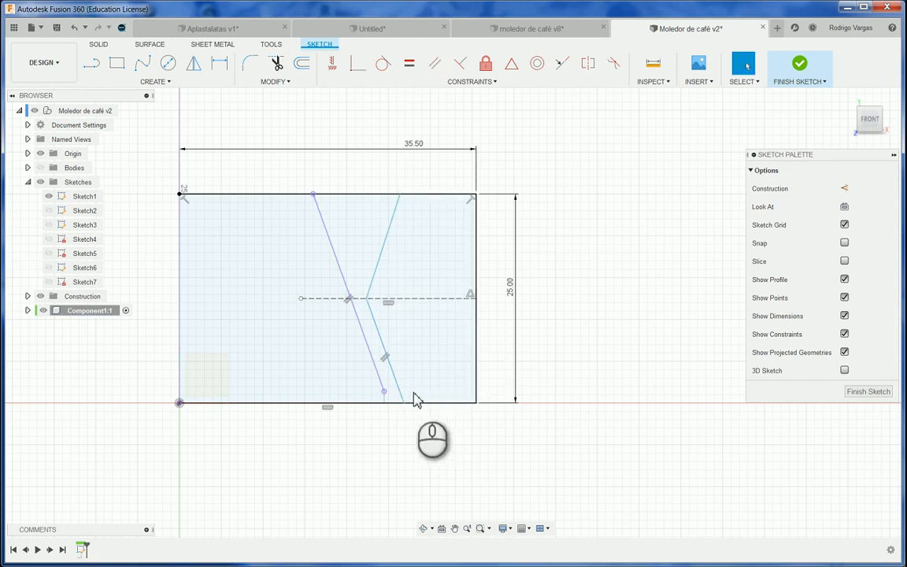
# Dimension the horizontal distance from the origin to the lower end of the bent inner edge as 26 mm.
pyautogui.press('d')
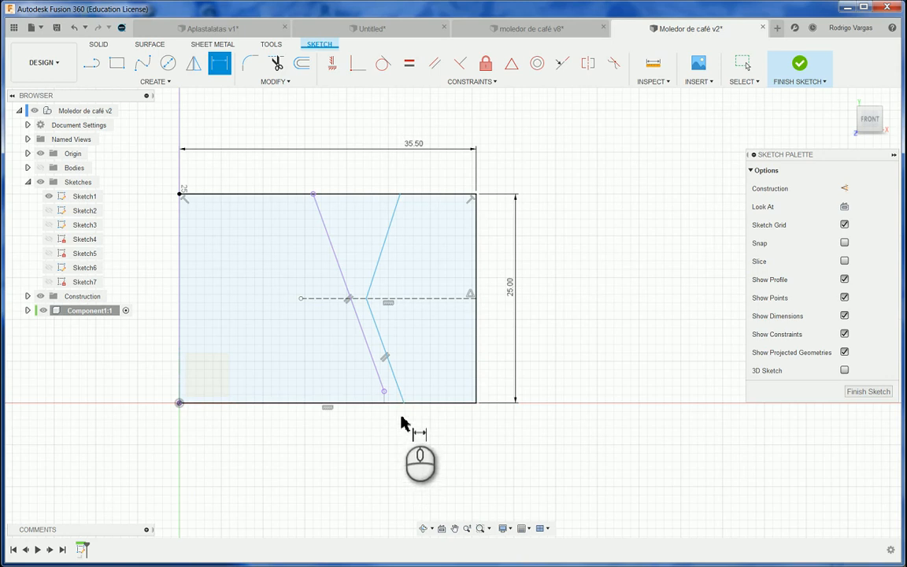
pyautogui.click(403, 402)
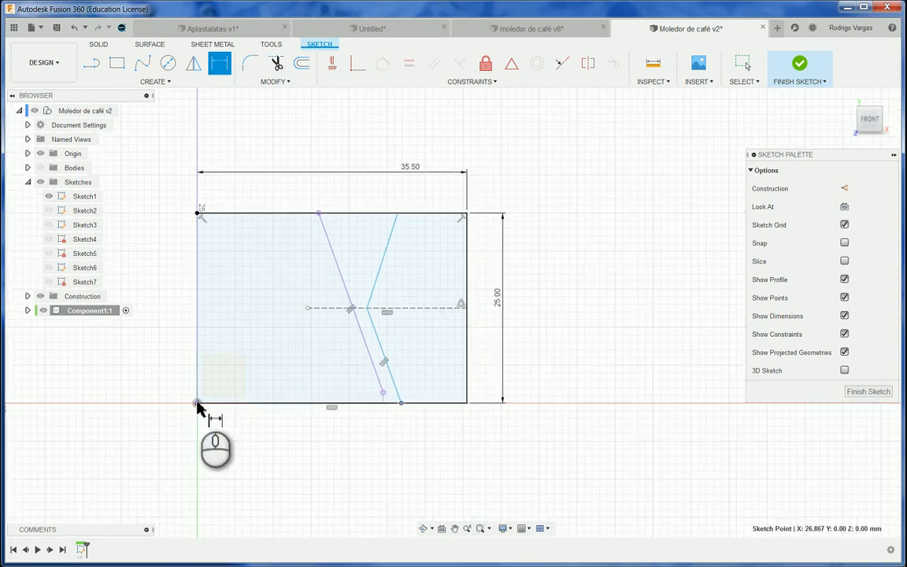
pyautogui.click(198, 404)
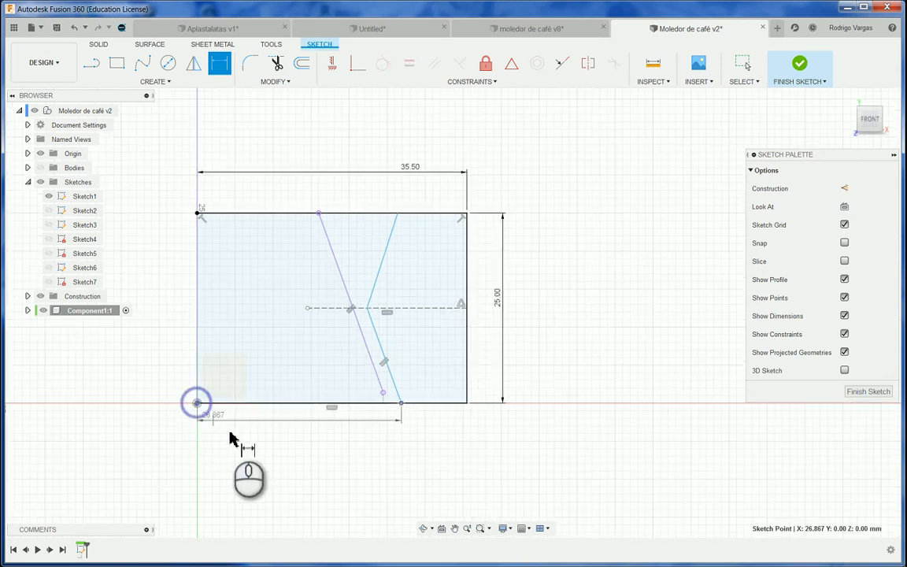
pyautogui.click(271, 448)
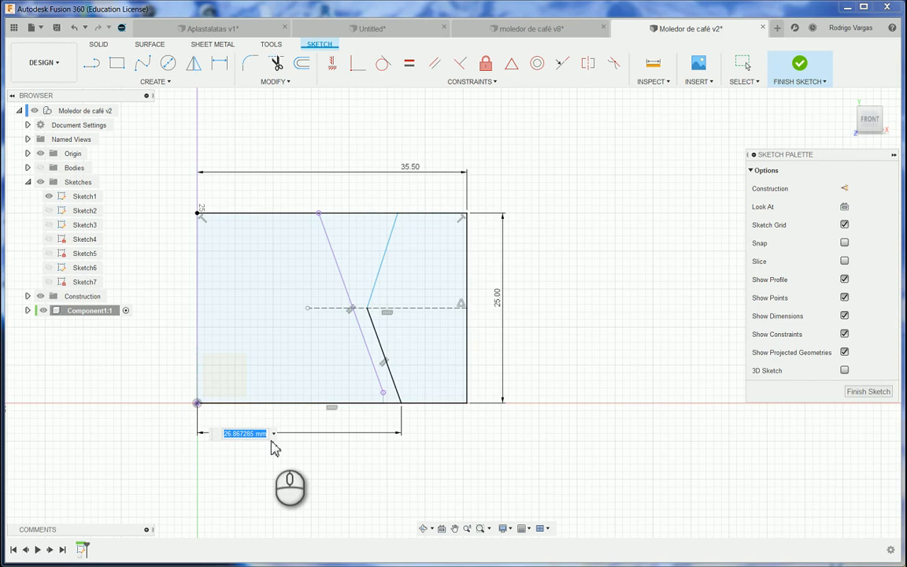
pyautogui.write('26')
pyautogui.press('Return')
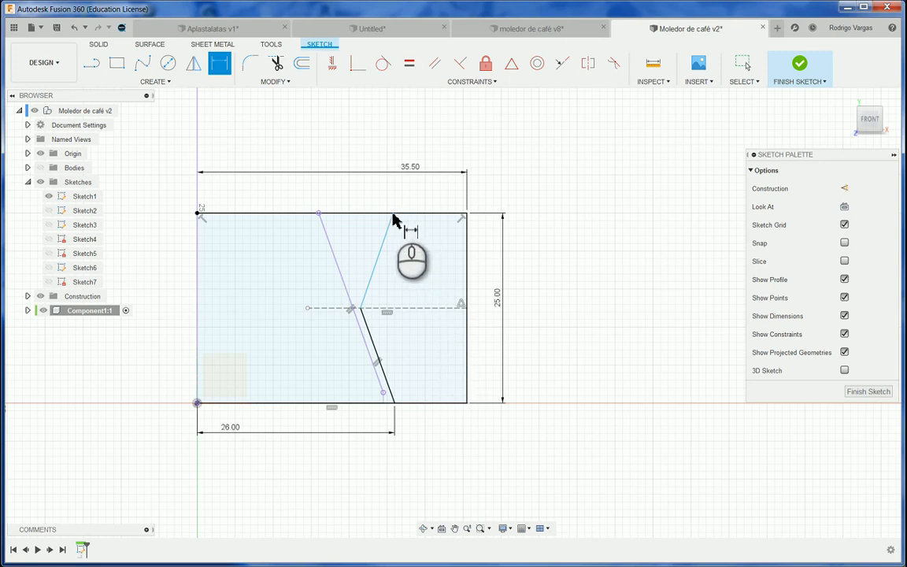
# Add an angle dimension between the upper and lower segments of the bent inner edge, accepting the angle as drawn.
pyautogui.scroll(2, 370, 332)
pyautogui.click(370, 332)
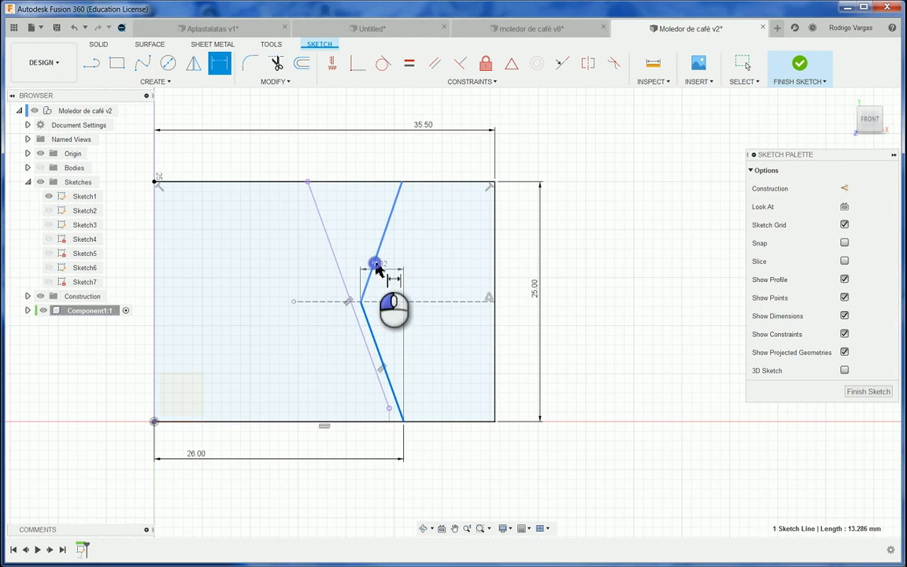
pyautogui.click(376, 268)
pyautogui.click(405, 291)
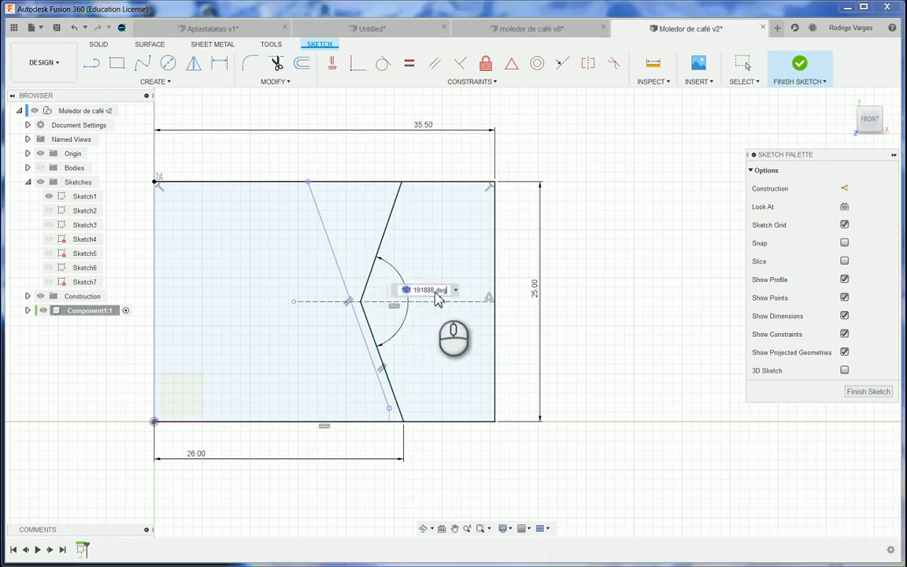
pyautogui.press('Return')
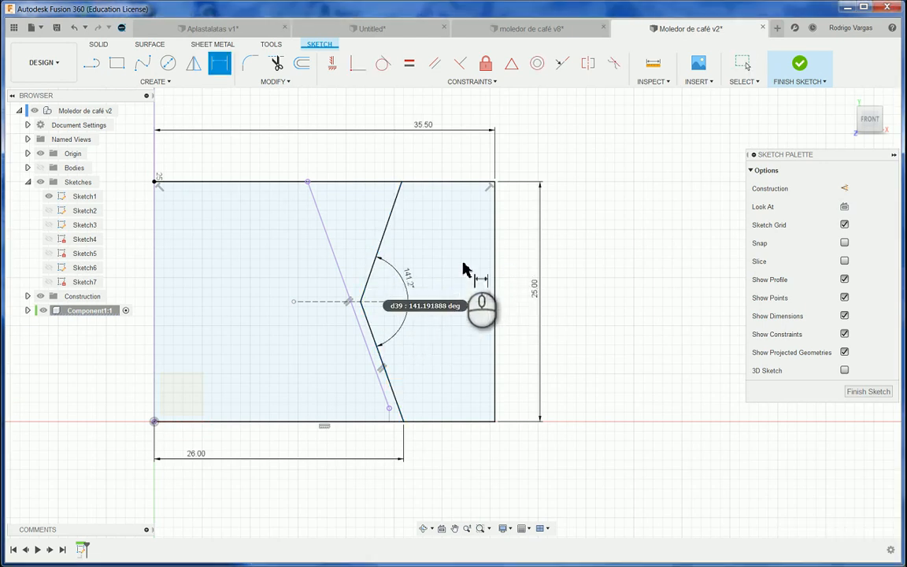
pyautogui.press('Escape')
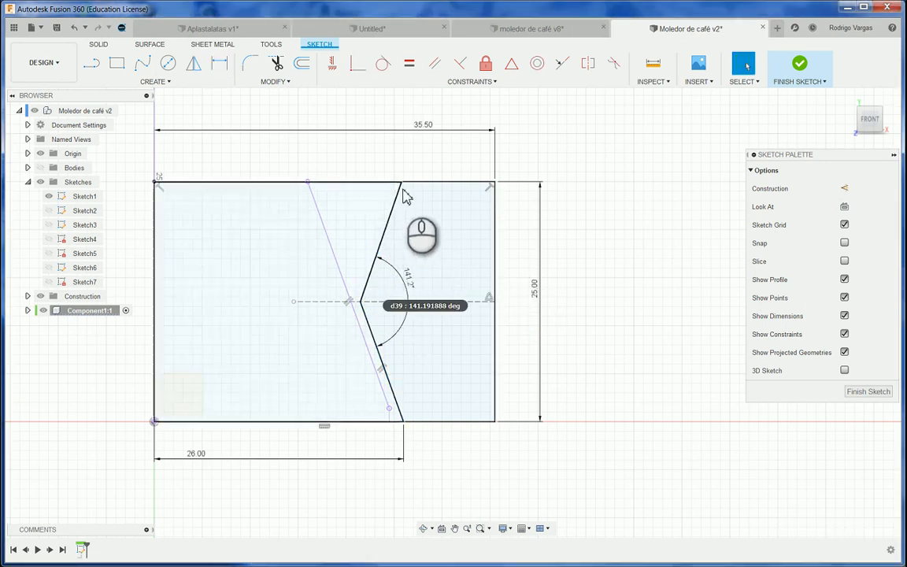
pyautogui.click(405, 184)
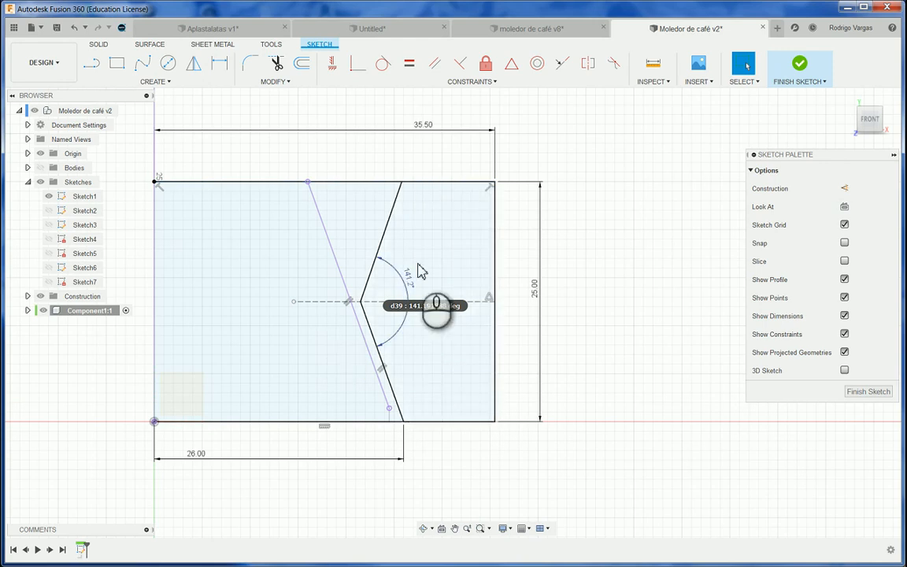
pyautogui.click(603, 234)
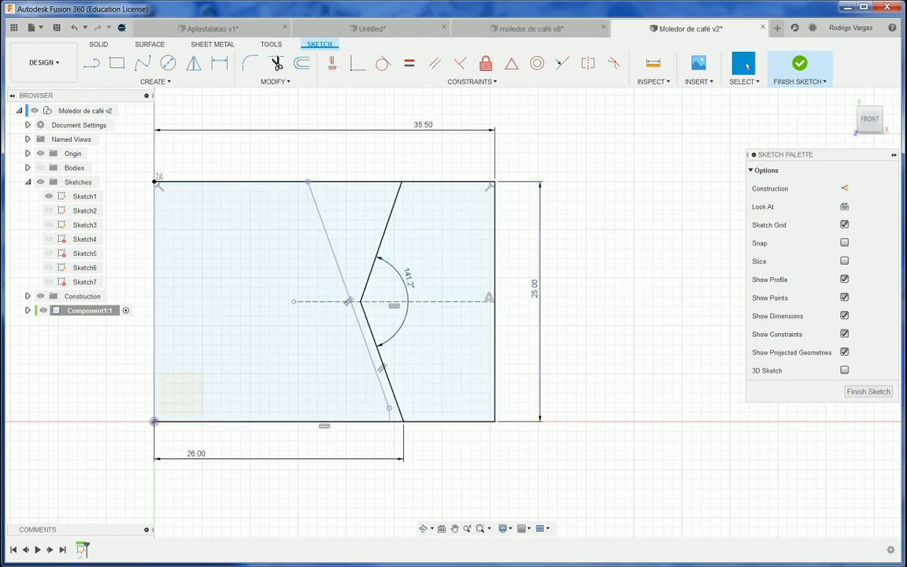
# In the moledor de café v8 design, hide the top-level bodies, show Component1 without its sketches, and examine the outer burr's section.
pyautogui.click(529, 30)
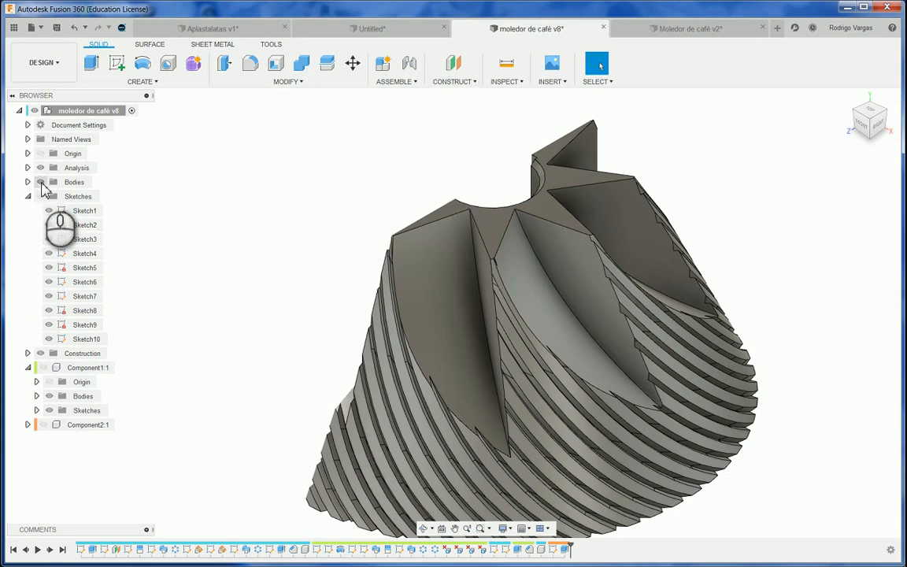
pyautogui.click(40, 182)
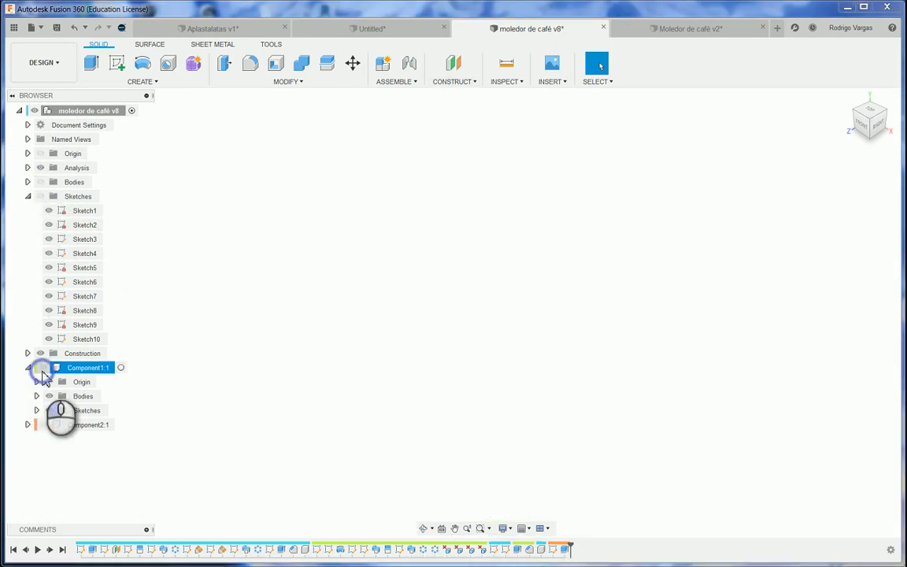
pyautogui.click(44, 368)
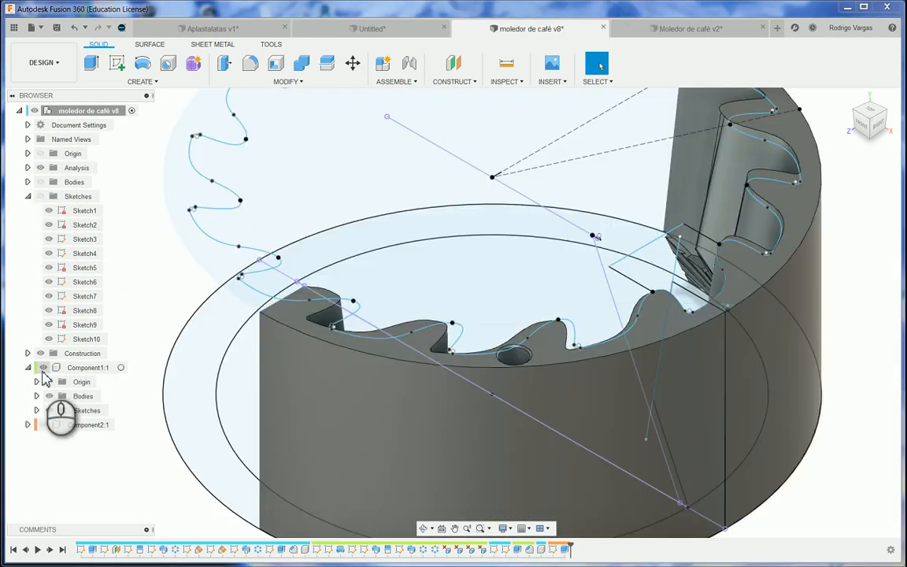
pyautogui.click(858, 116)
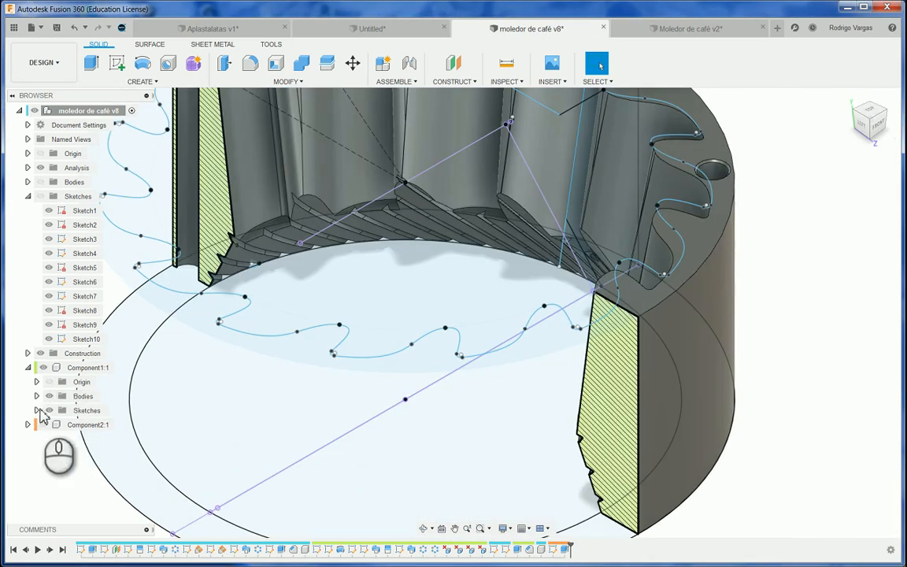
pyautogui.click(49, 410)
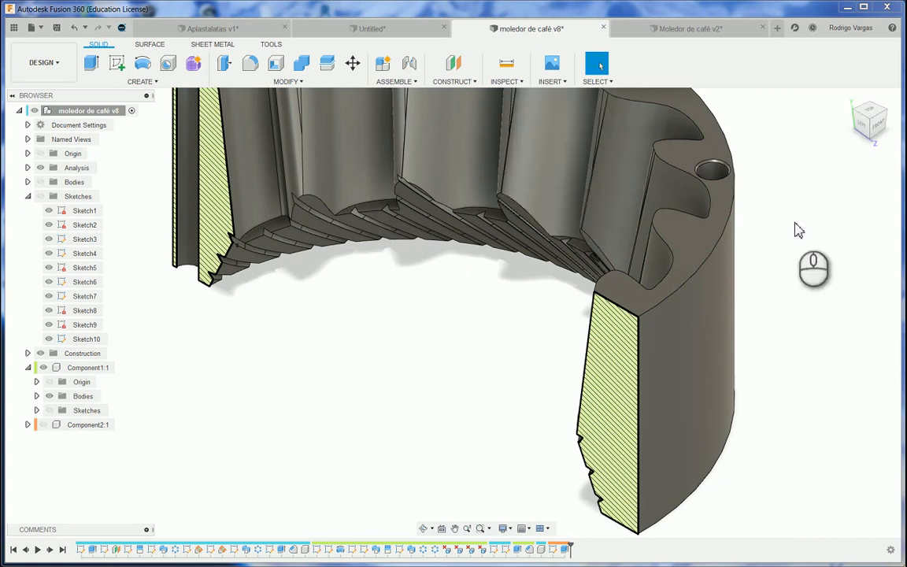
pyautogui.moveTo(871, 125); pyautogui.dragTo(906, 97)
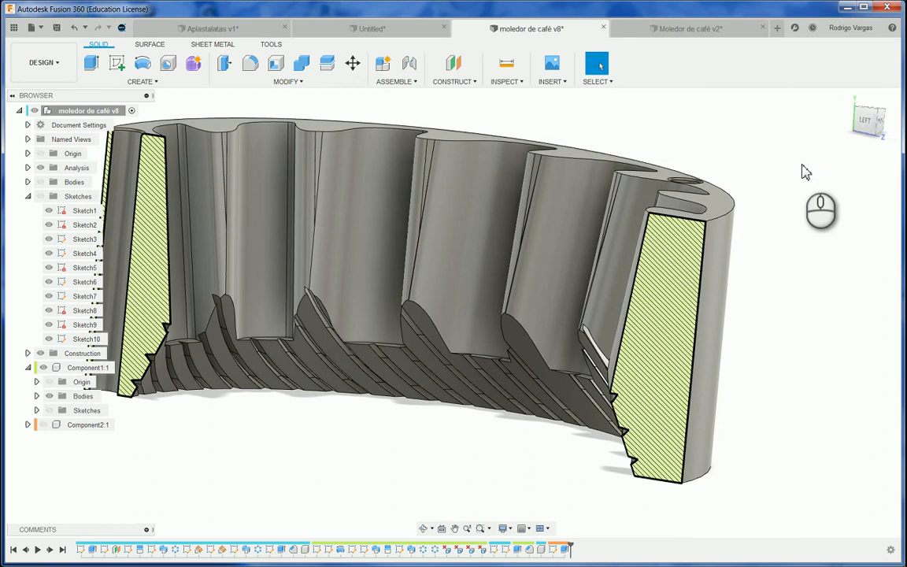
pyautogui.click(732, 122)
# Return to Moledor de café v2, finish the sketch and revolve the outer burr section 360° about the vertical axis as a new body.
pyautogui.click(674, 28)
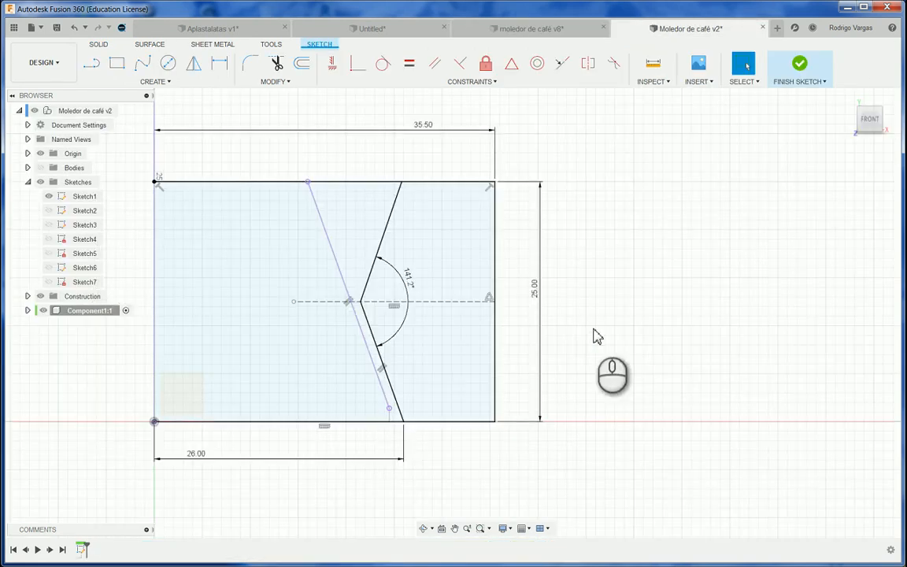
pyautogui.click(642, 312)
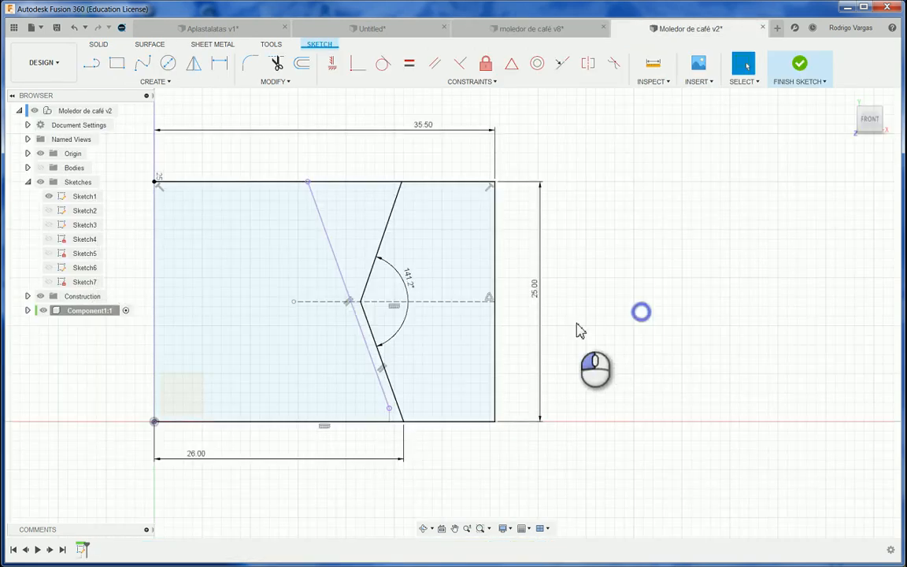
pyautogui.click(800, 62)
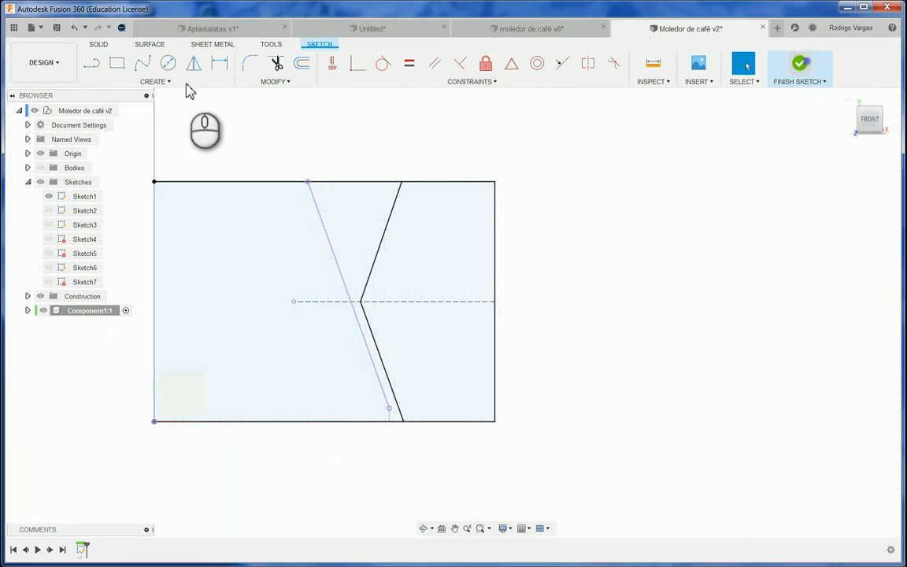
pyautogui.click(142, 63)
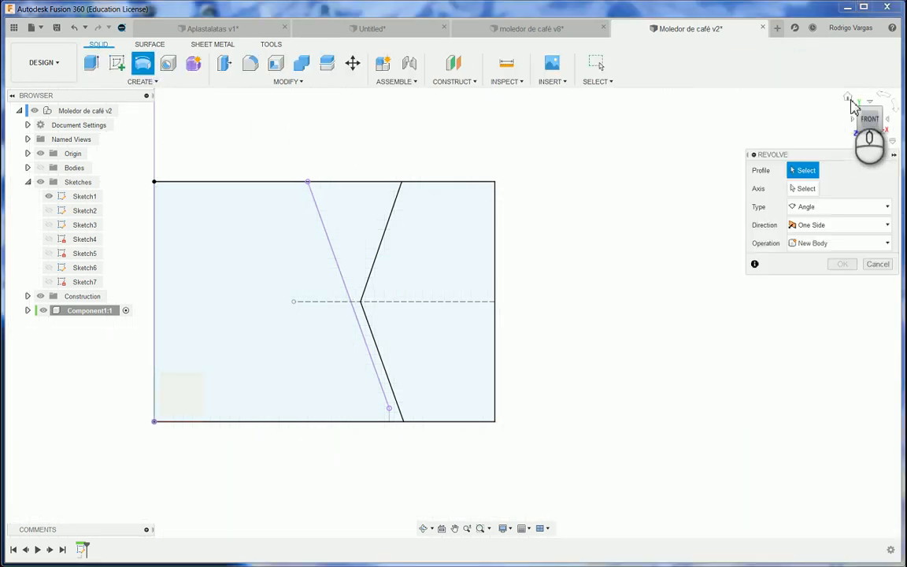
pyautogui.click(847, 96)
pyautogui.click(498, 421)
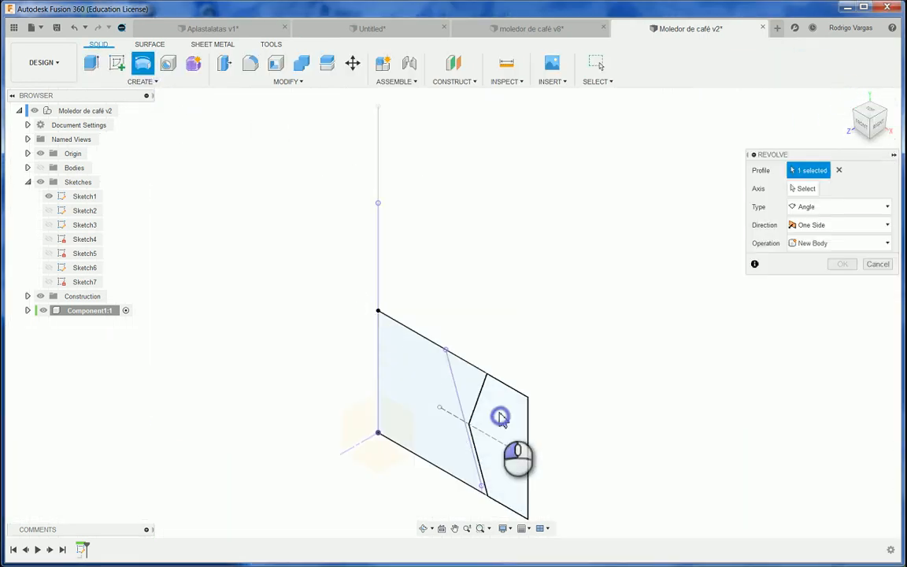
pyautogui.click(804, 188)
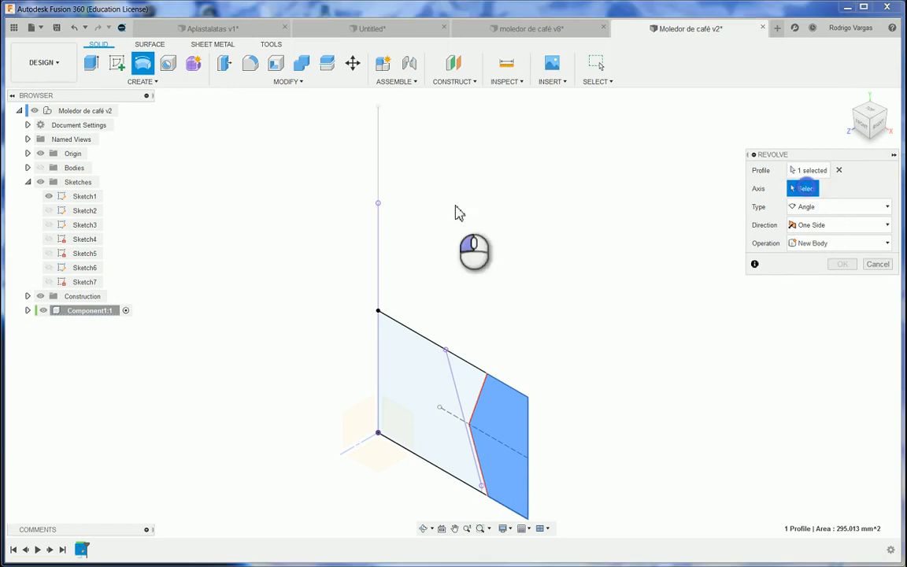
pyautogui.click(378, 242)
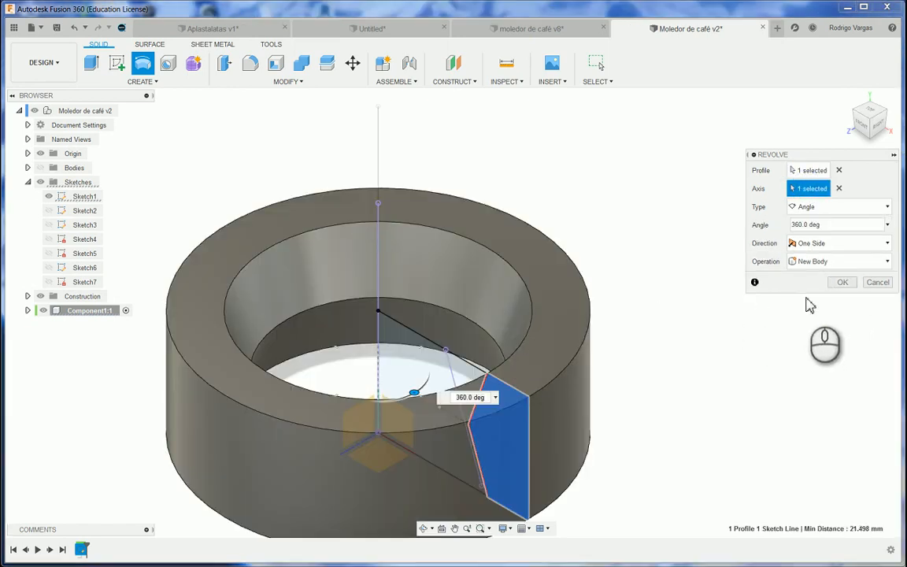
pyautogui.click(844, 282)
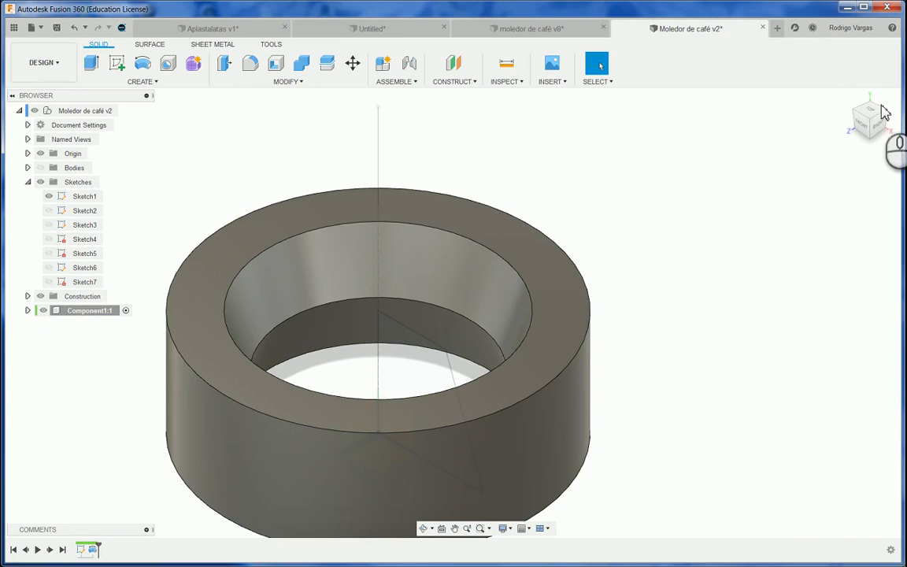
pyautogui.scroll(2, 684, 160)
pyautogui.scroll(1, 677, 157)
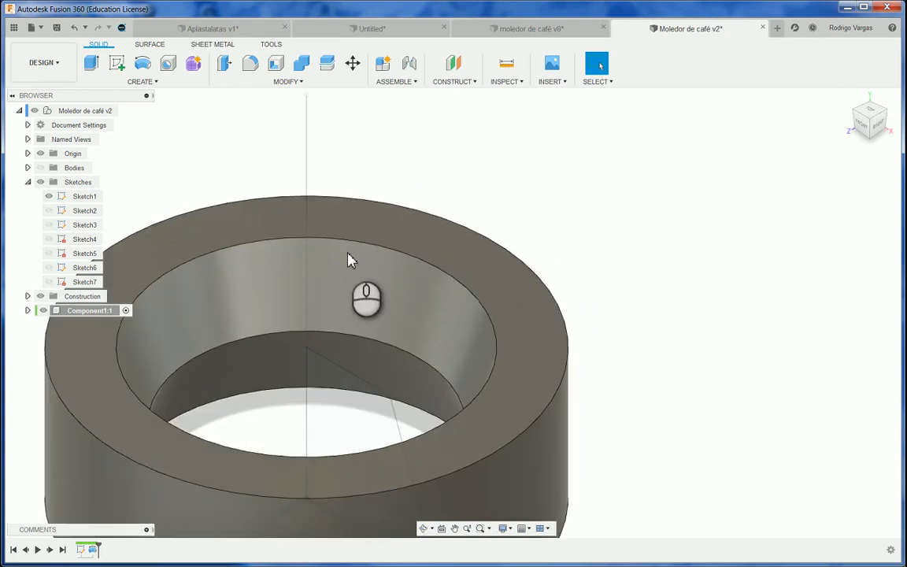
pyautogui.scroll(1, 352, 251)
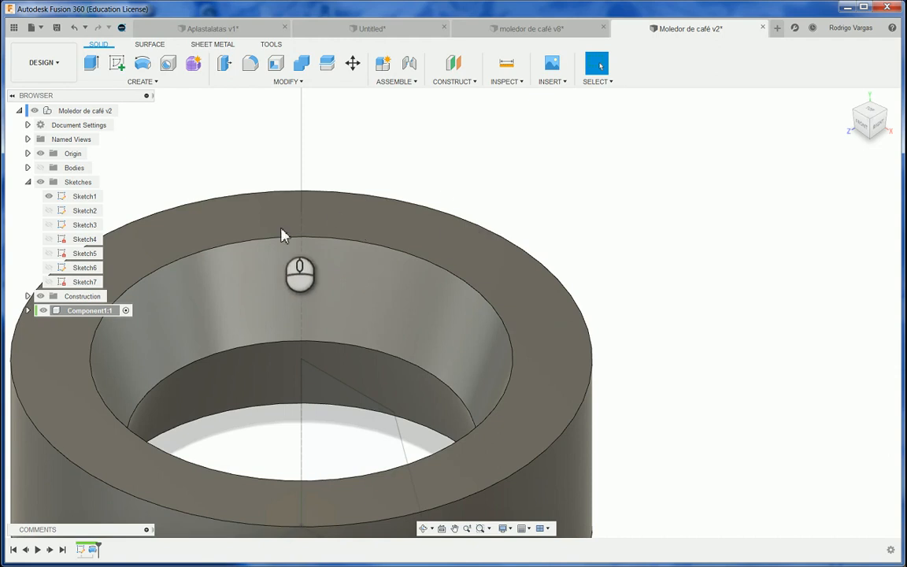
pyautogui.keyDown('shift'); pyautogui.moveTo(477, 182); pyautogui.dragTo(565, 170, button='middle'); pyautogui.keyUp('shift')
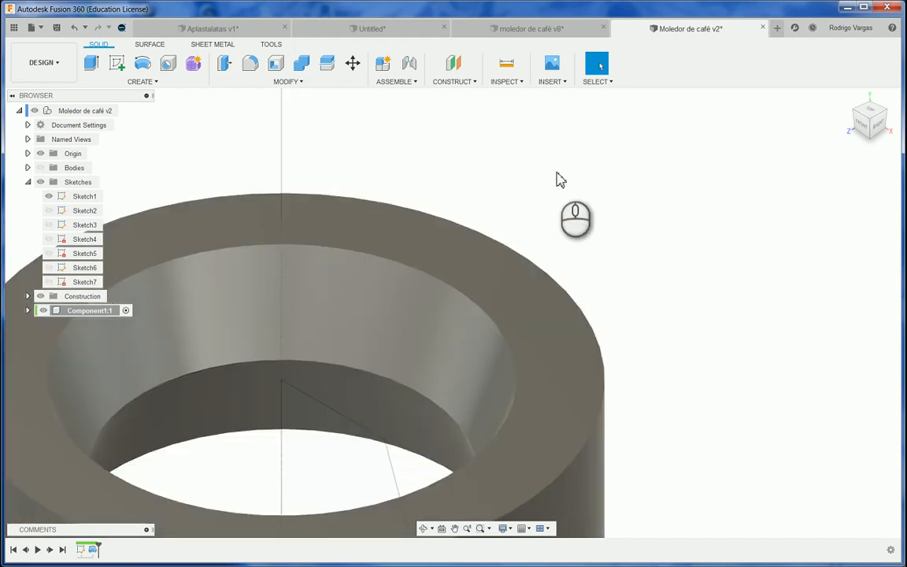
# Start a sketch on the ring's top face and draw a vertical construction line about 41 mm long from the origin past the outer edge.
pyautogui.scroll(-4, 556, 180)
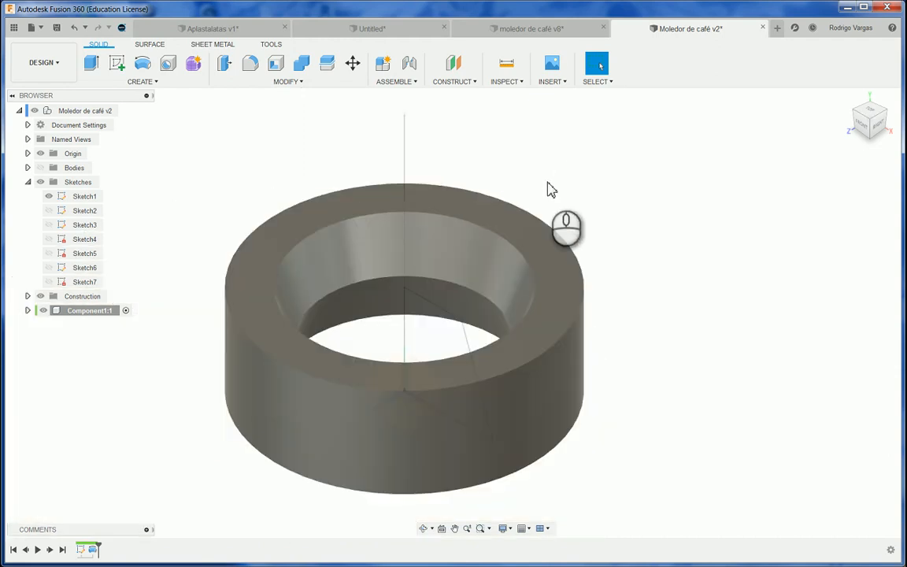
pyautogui.click(375, 132)
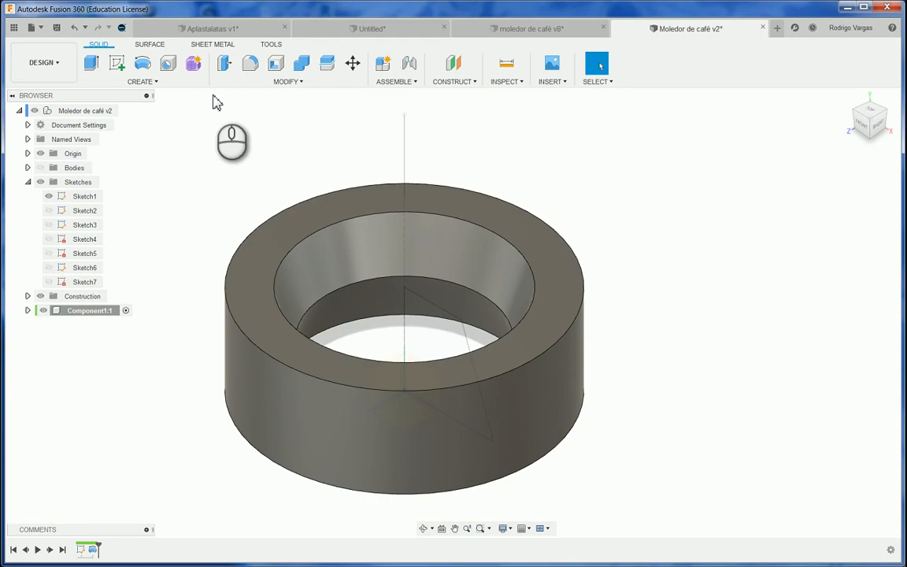
pyautogui.click(116, 63)
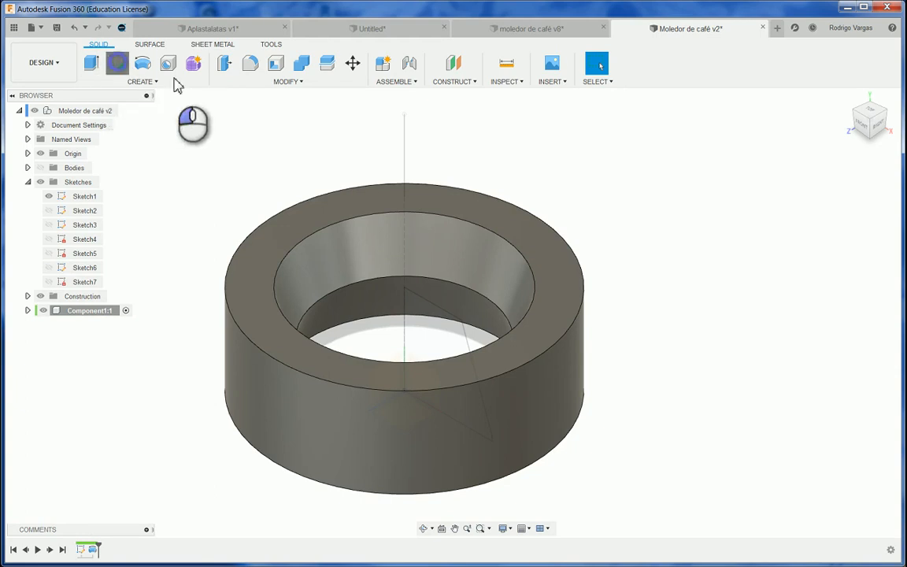
pyautogui.click(483, 214)
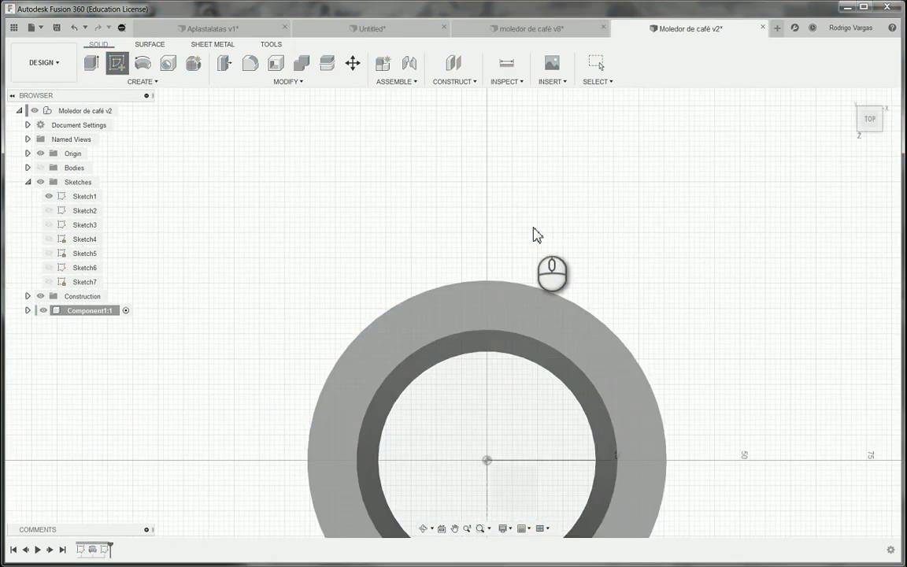
pyautogui.click(94, 68)
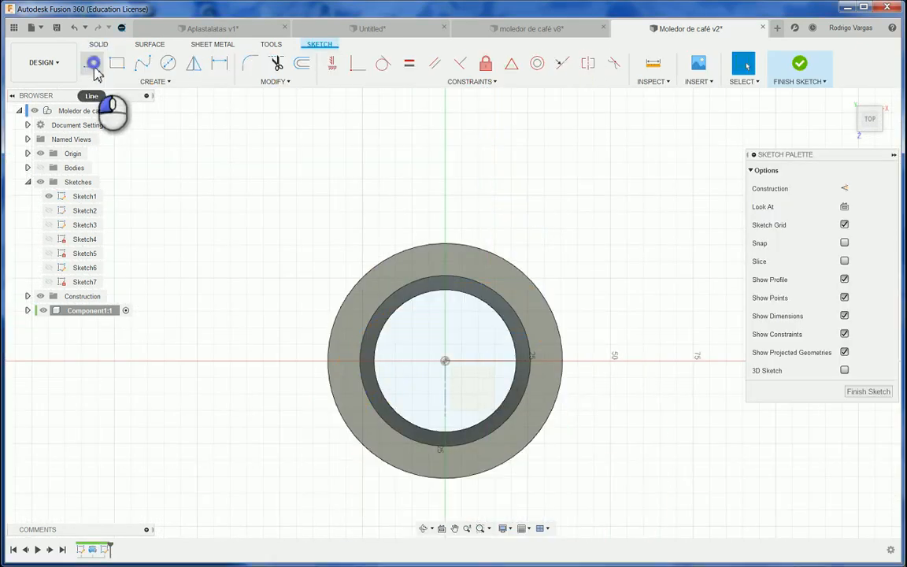
pyautogui.scroll(3, 431, 364)
pyautogui.click(421, 361)
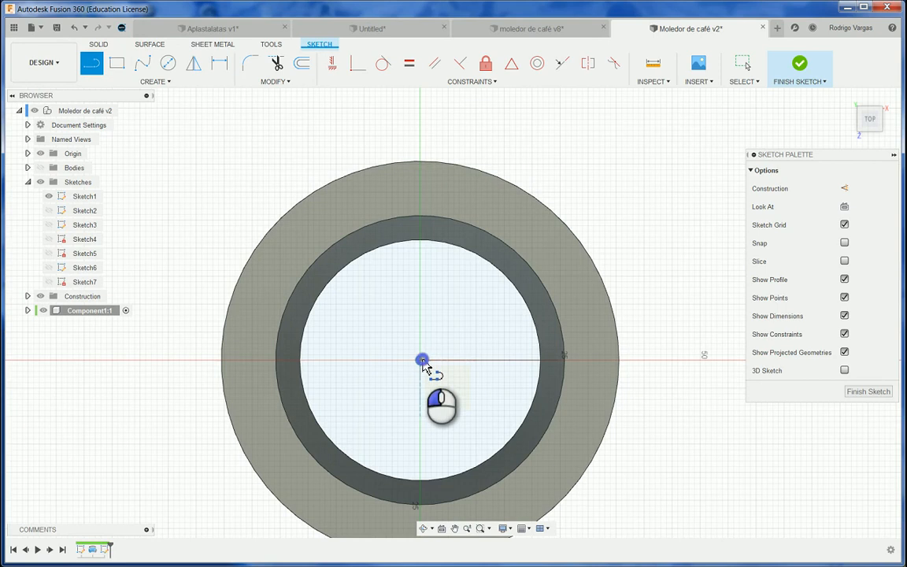
pyautogui.click(428, 142)
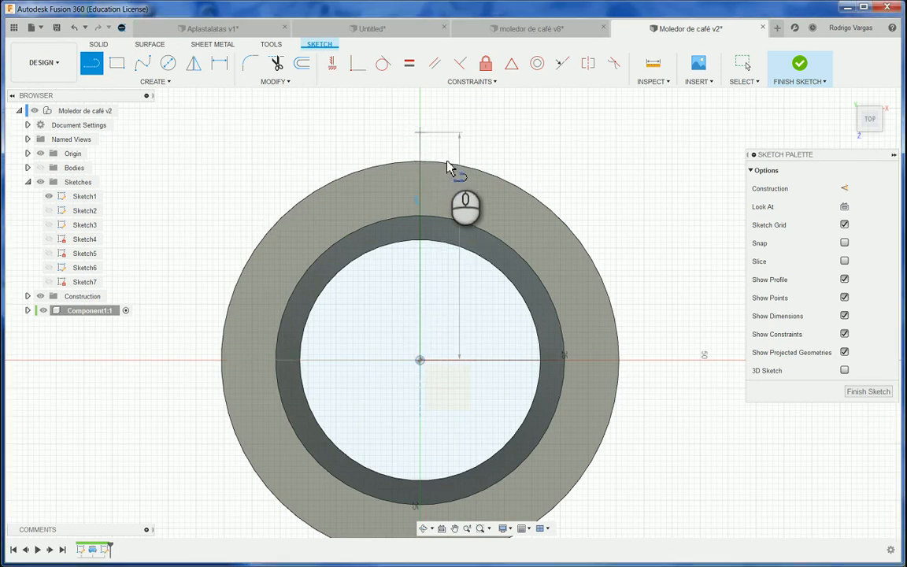
pyautogui.press('Escape')
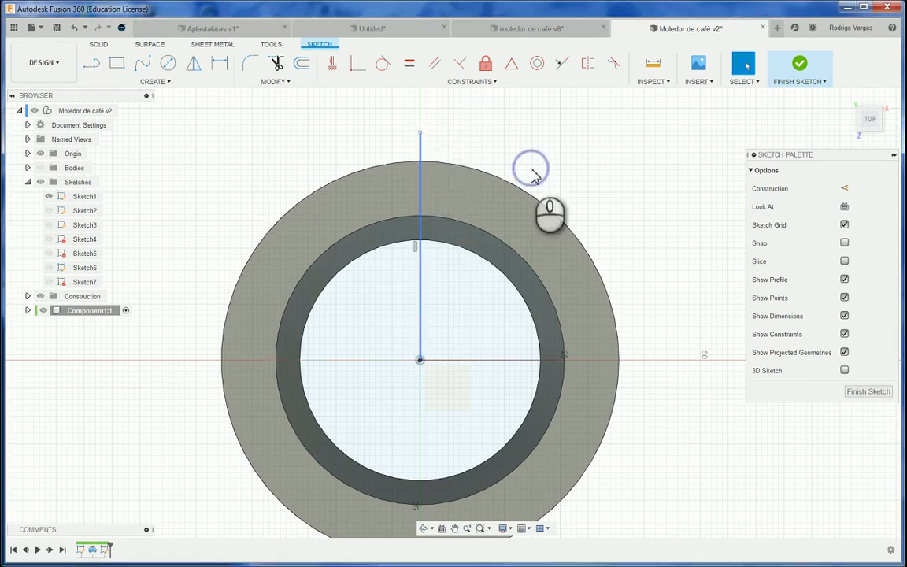
pyautogui.press('x')
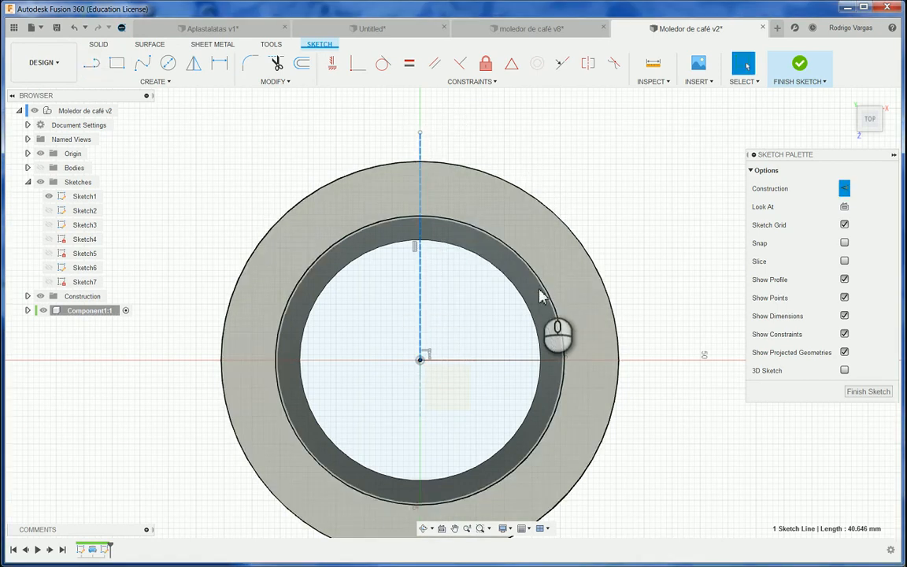
# Draw a slanted construction line about 42 mm long from the origin past the outer edge, to the right of the vertical one.
pyautogui.press('l')
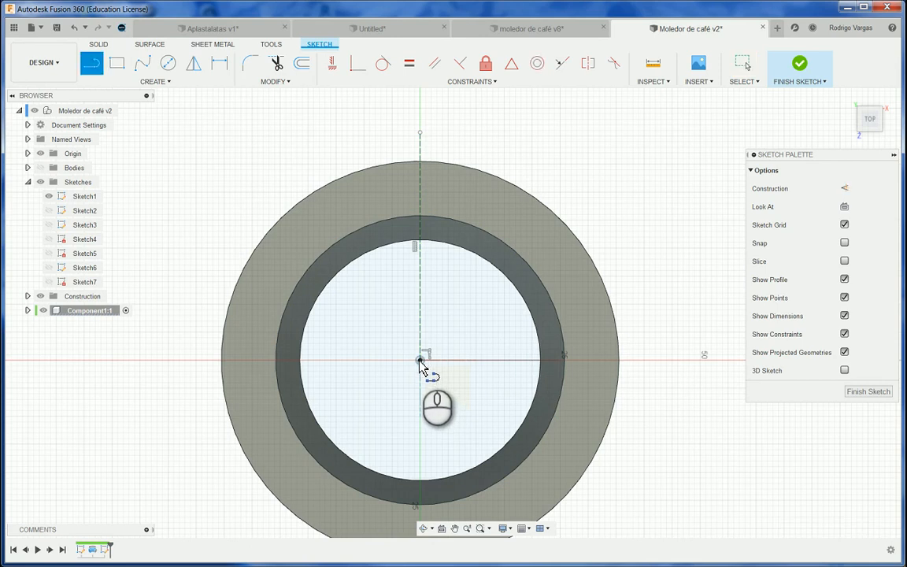
pyautogui.click(498, 141)
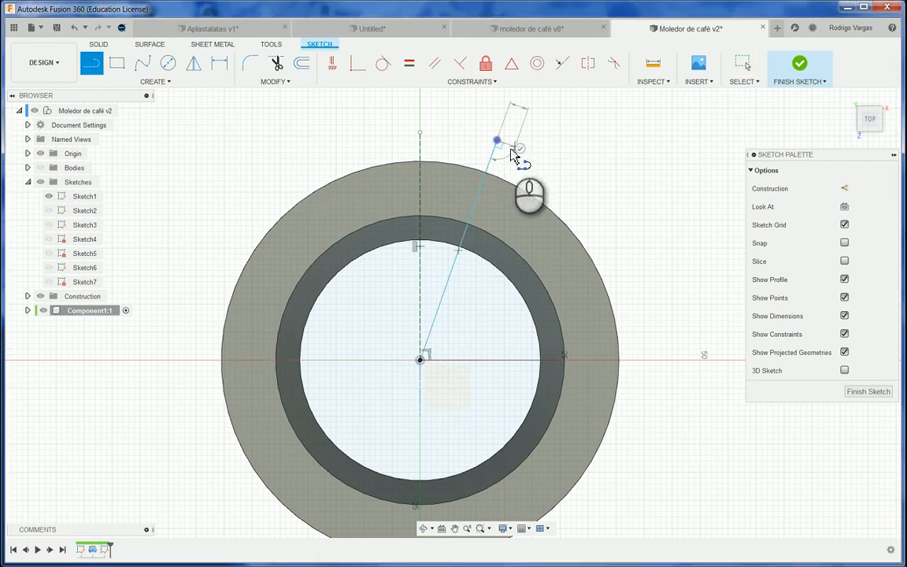
pyautogui.press('Escape')
pyautogui.click(489, 167)
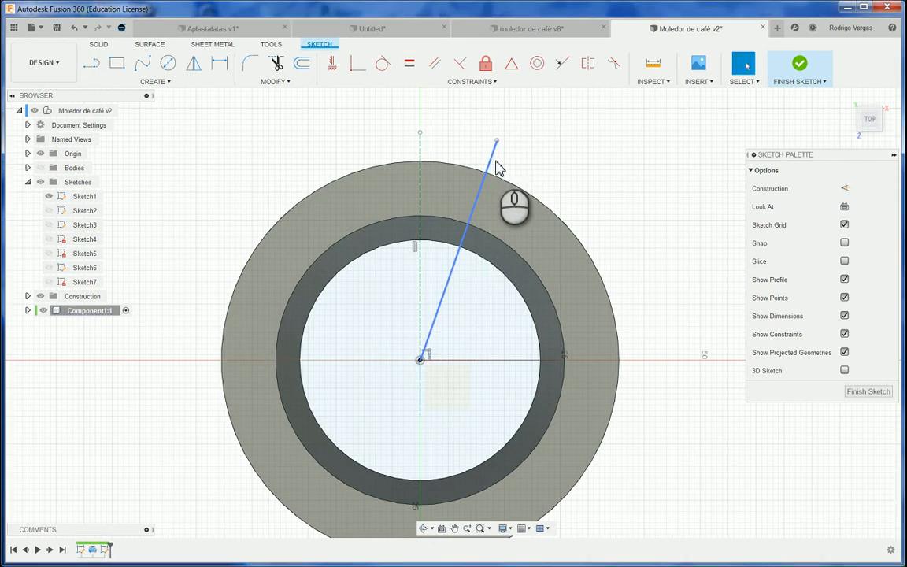
pyautogui.press('x')
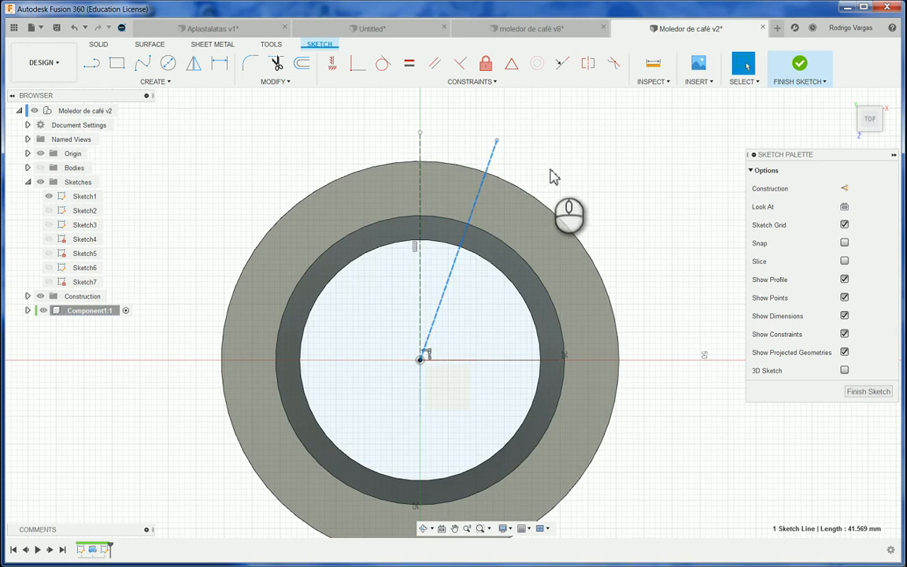
pyautogui.click(549, 162)
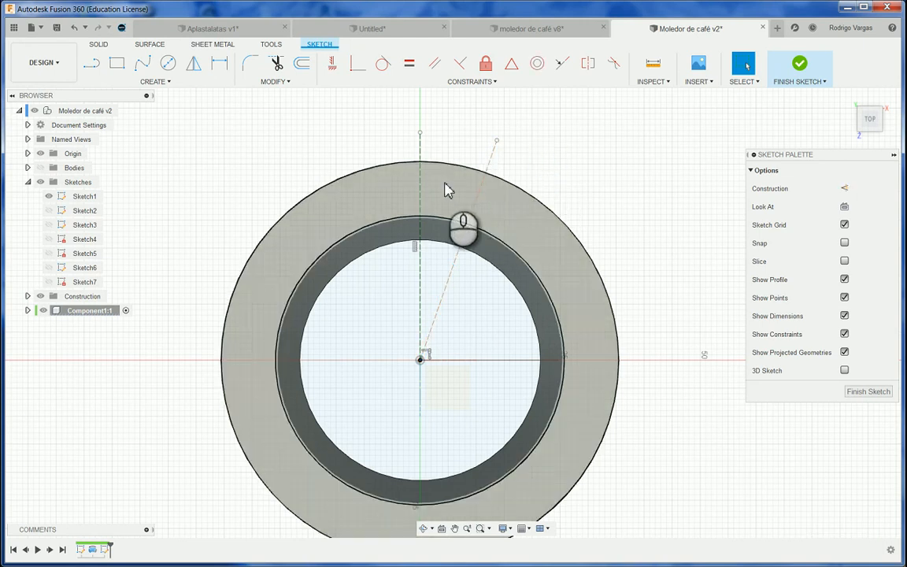
# Project the top face's outer and inner circular edges into the sketch with the projection link on.
pyautogui.click(452, 166)
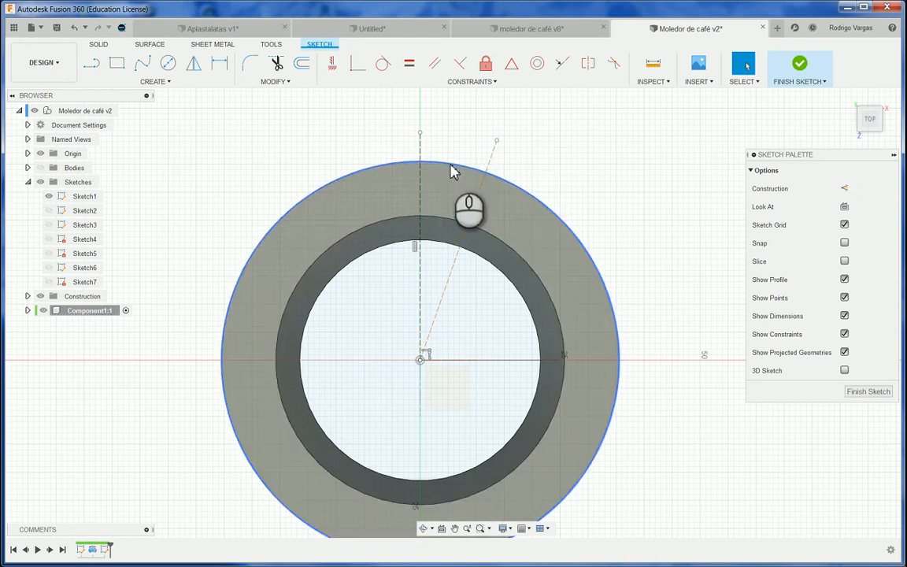
pyautogui.press('p')
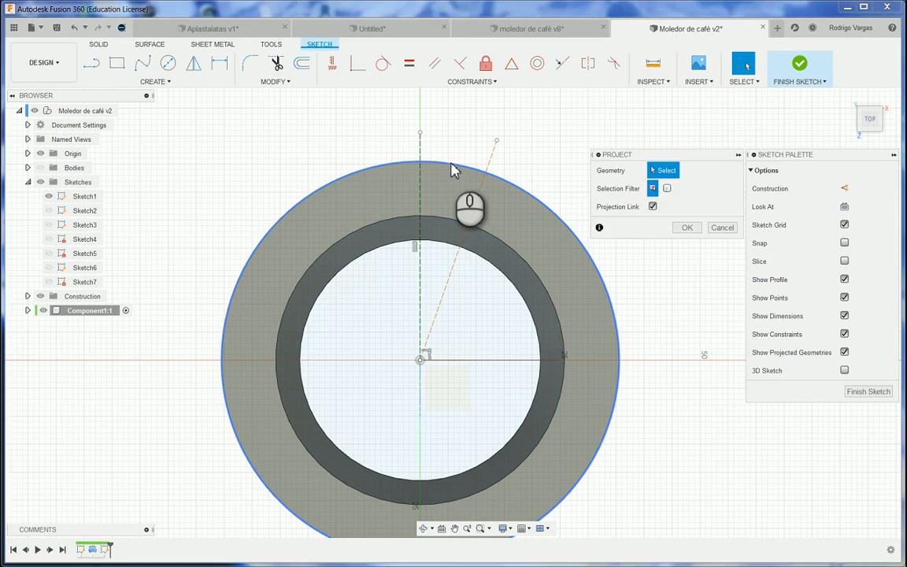
pyautogui.click(429, 223)
pyautogui.click(686, 227)
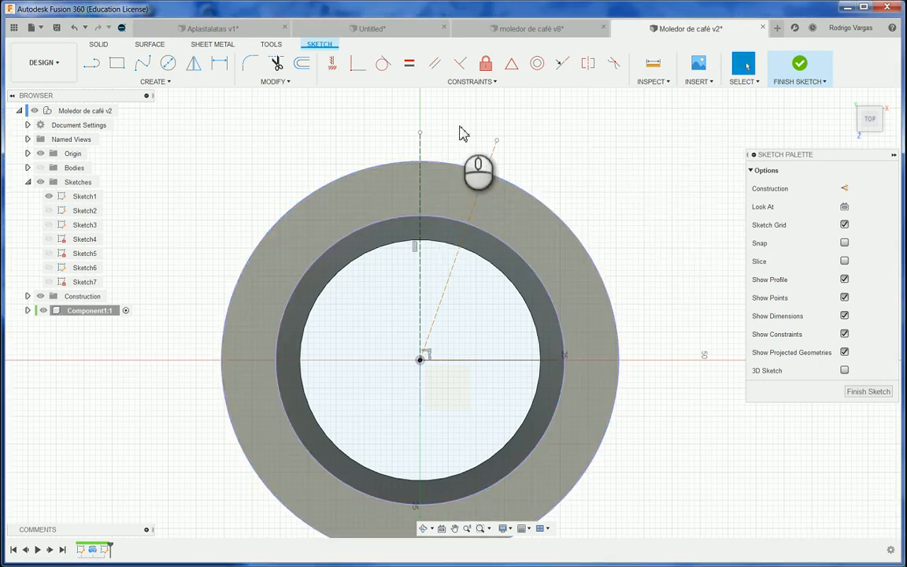
# In the moledor de café v8 design, show Component1's sketches and open the wavy inner profile's sketch to examine its construction lines and angle.
pyautogui.click(388, 29)
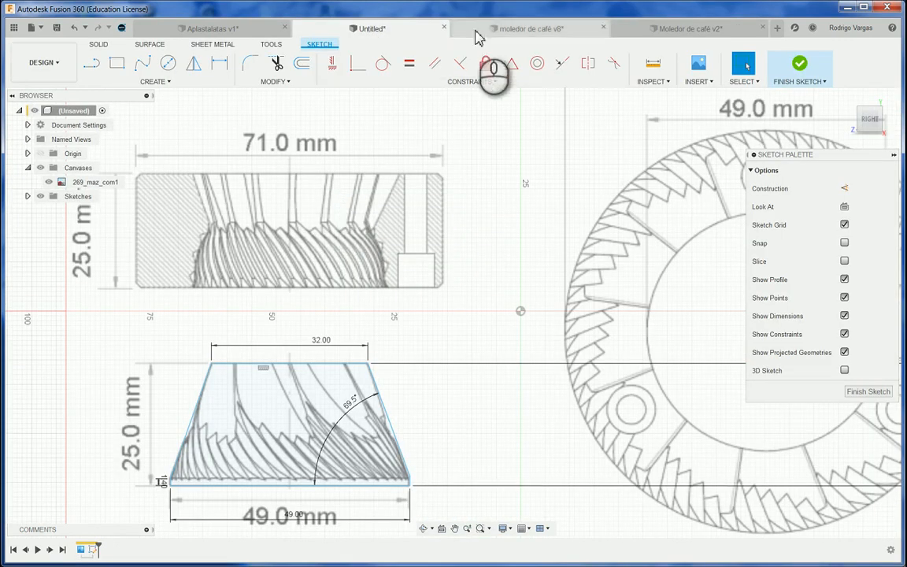
pyautogui.click(482, 32)
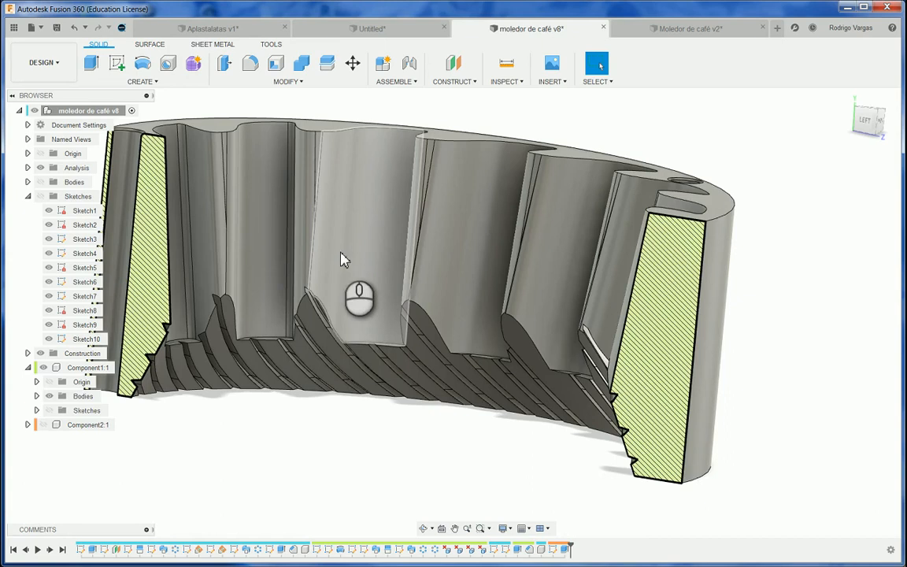
pyautogui.scroll(-3, 105, 409)
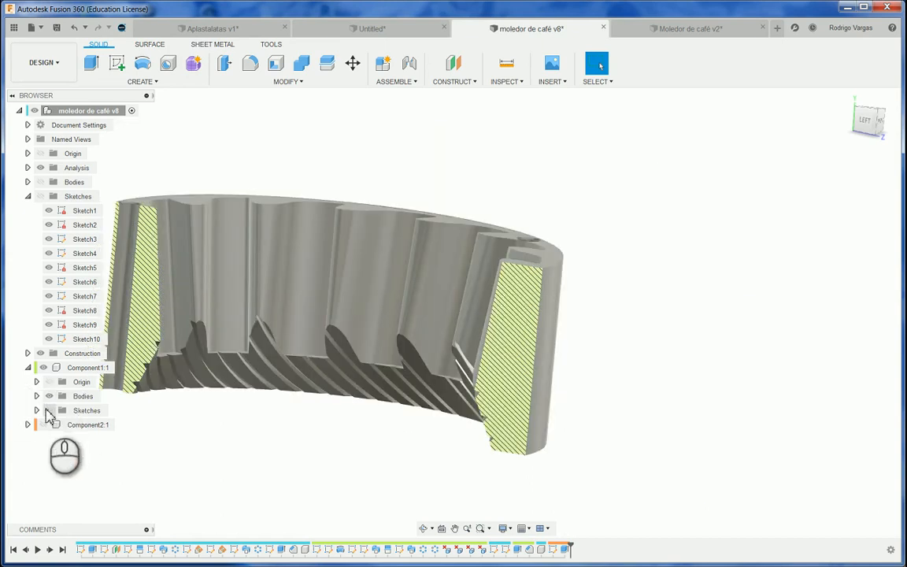
pyautogui.click(48, 411)
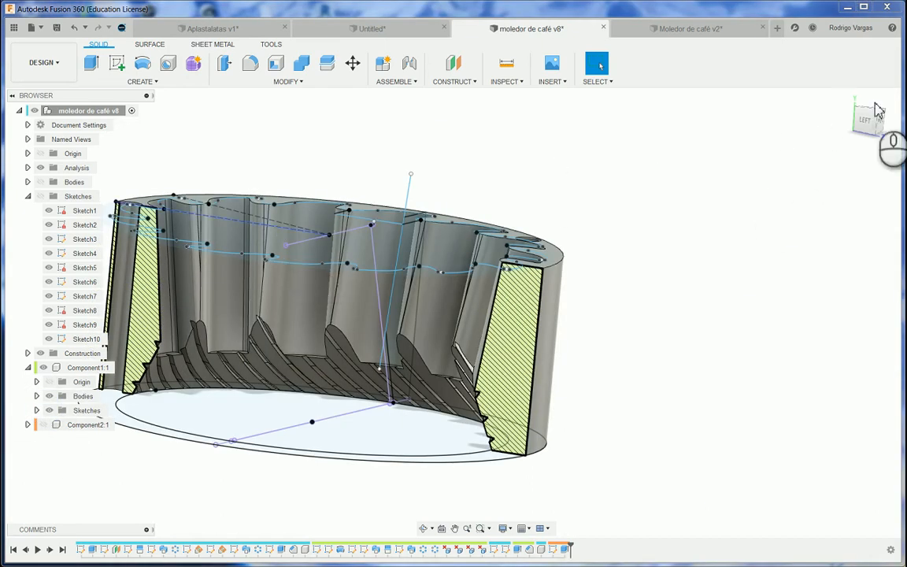
pyautogui.moveTo(881, 112)
pyautogui.moveTo(881, 117); pyautogui.dragTo(876, 158)
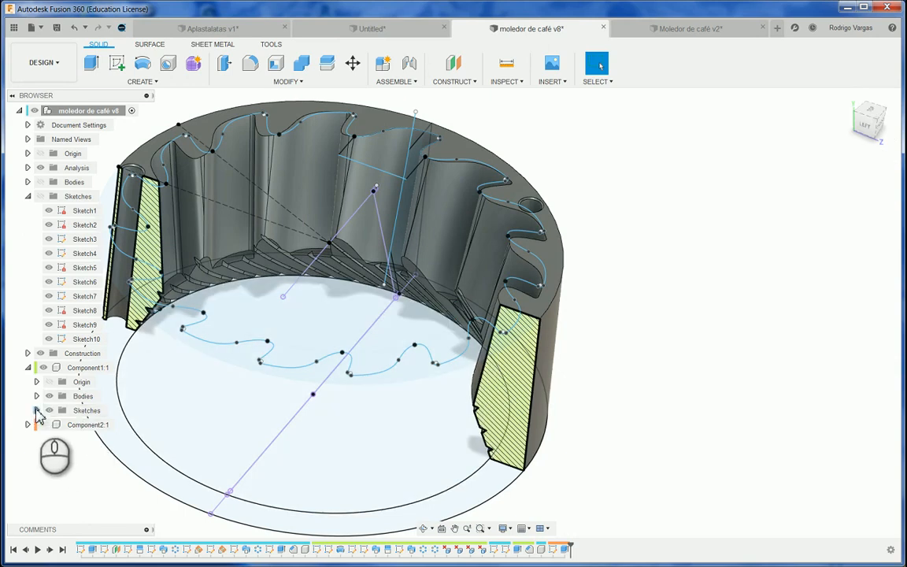
pyautogui.rightClick(260, 222)
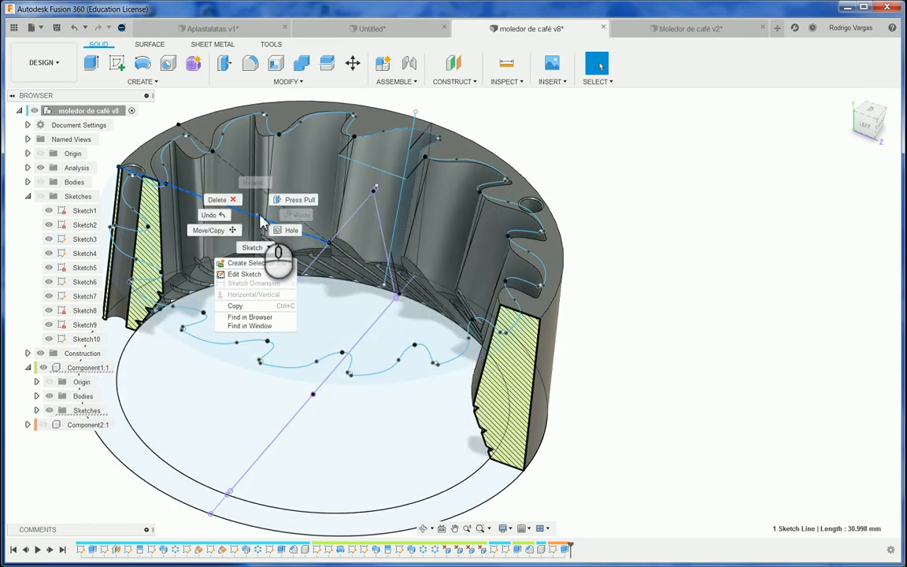
pyautogui.click(264, 275)
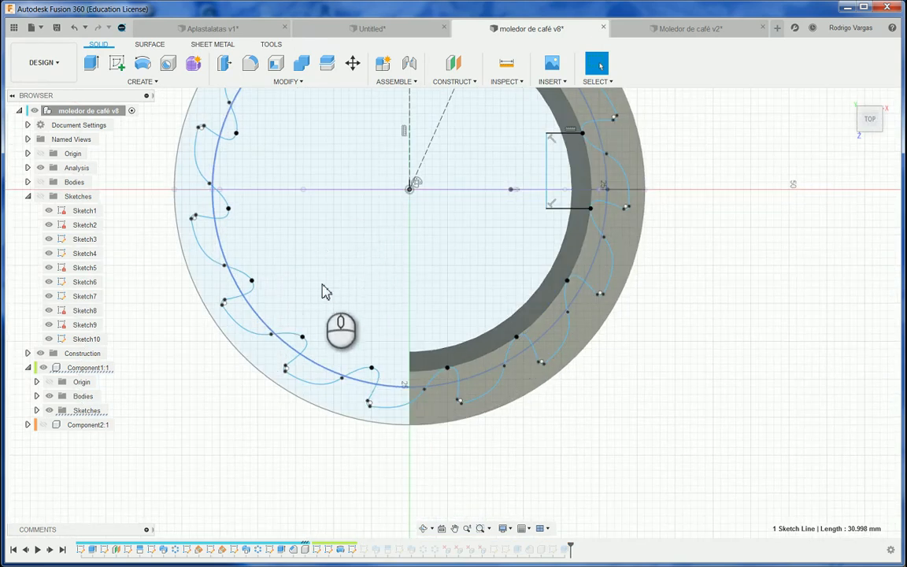
pyautogui.scroll(-10, 464, 370)
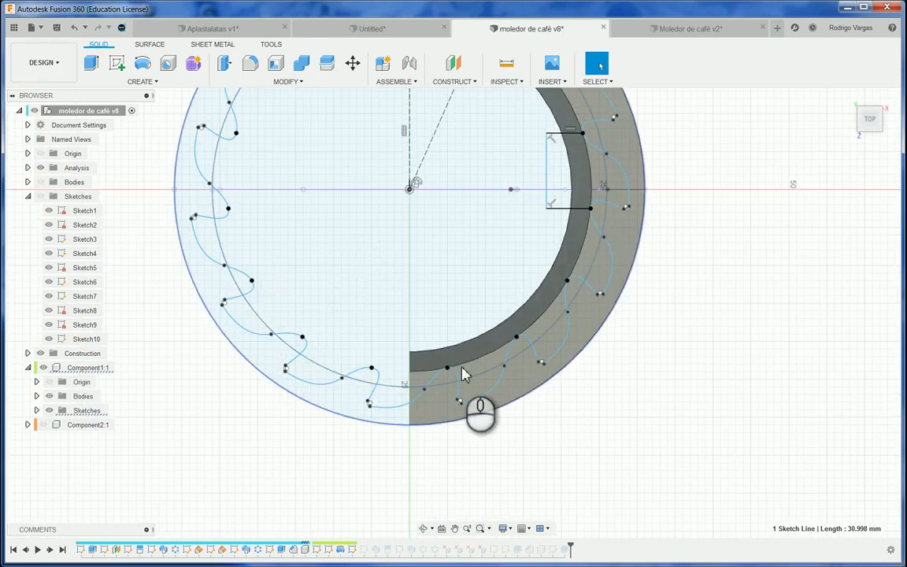
pyautogui.scroll(8, 407, 317)
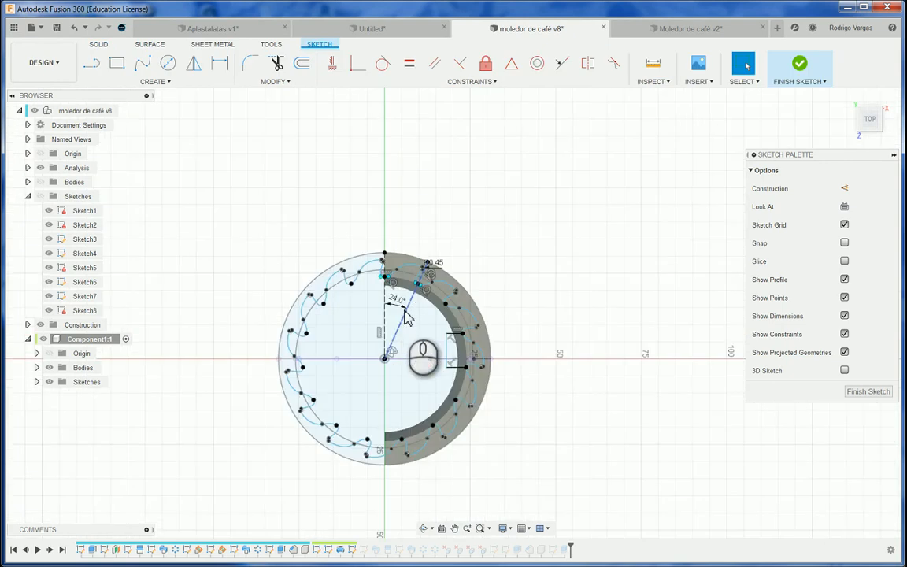
pyautogui.press('x')
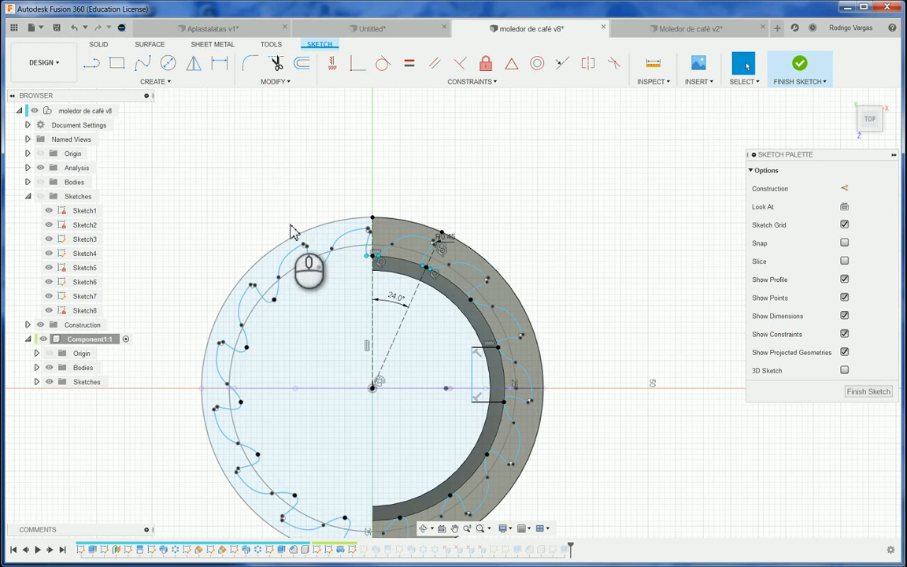
# Return to Moledor de café v2 and dimension the angle between the vertical and slanted construction lines as 24°.
pyautogui.click(704, 30)
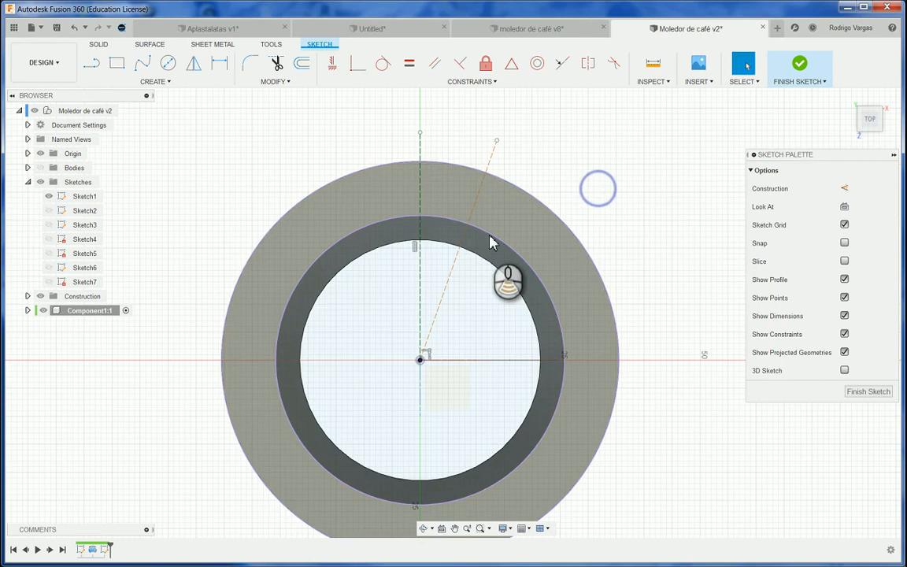
pyautogui.scroll(3, 489, 243)
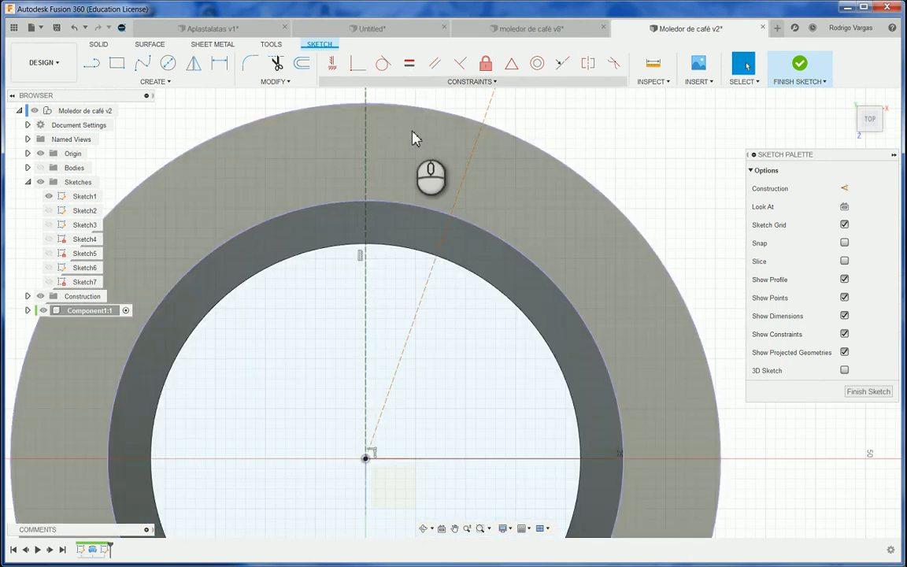
pyautogui.press('d')
pyautogui.click(419, 308)
pyautogui.click(366, 309)
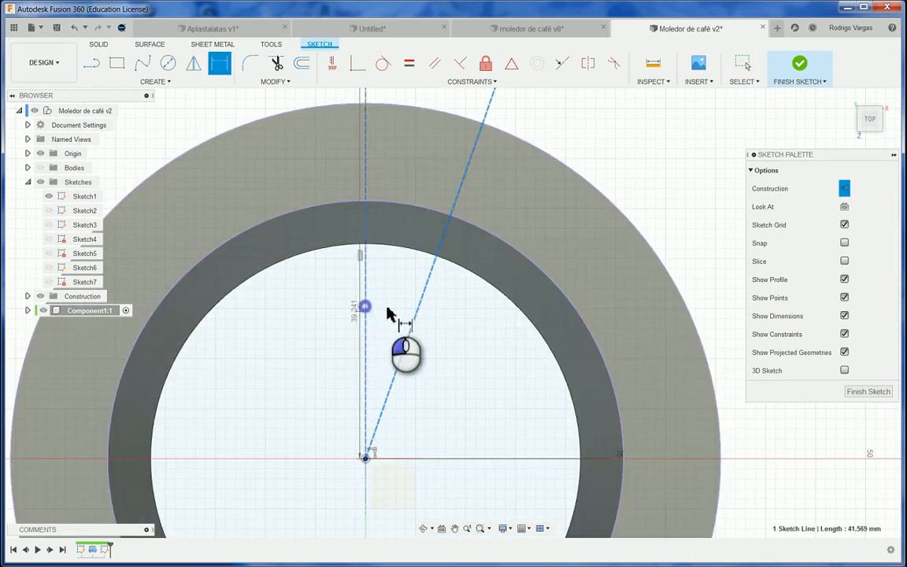
pyautogui.click(388, 311)
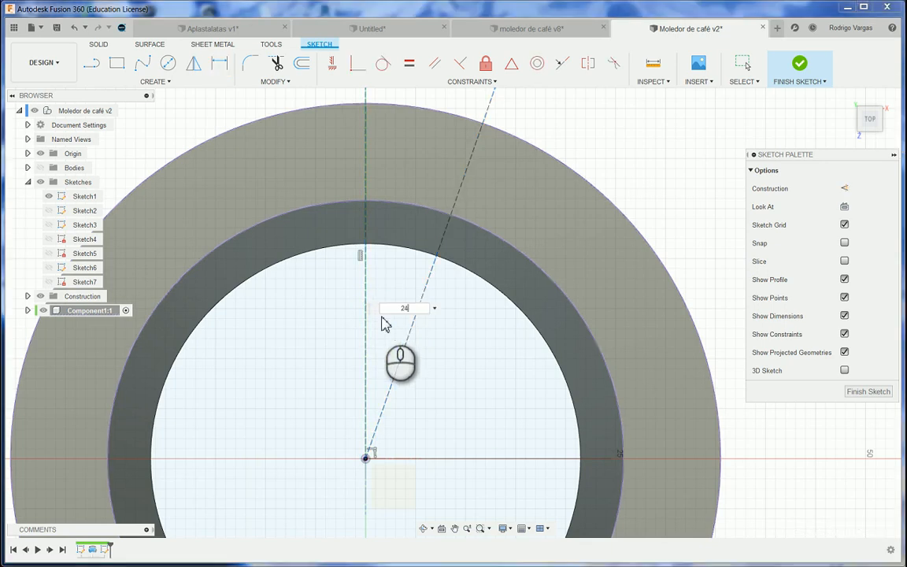
pyautogui.write('24')
pyautogui.press('Return')
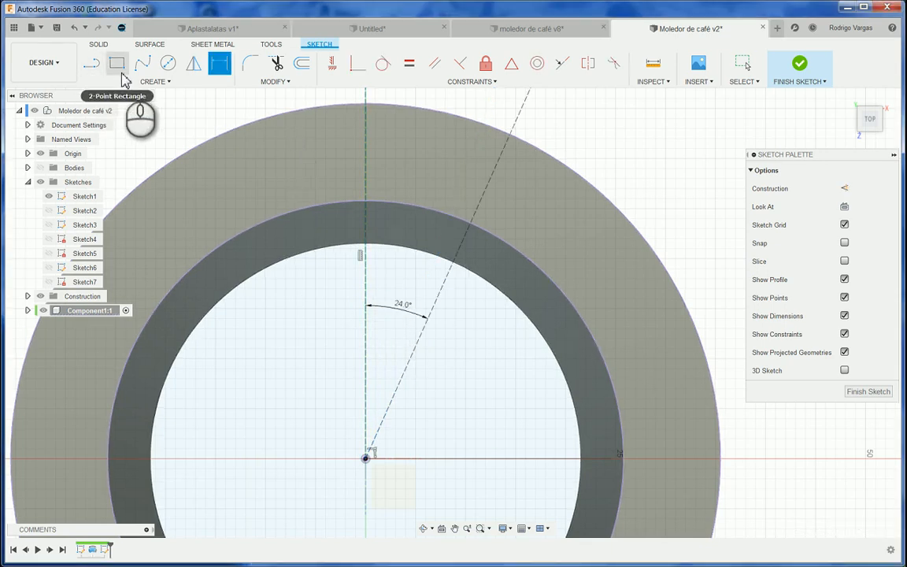
# Draw a spline from the inner circle's crossing with the vertical construction line to the outer circle's crossing with the slanted one, and bend its upper end flat.
pyautogui.click(142, 64)
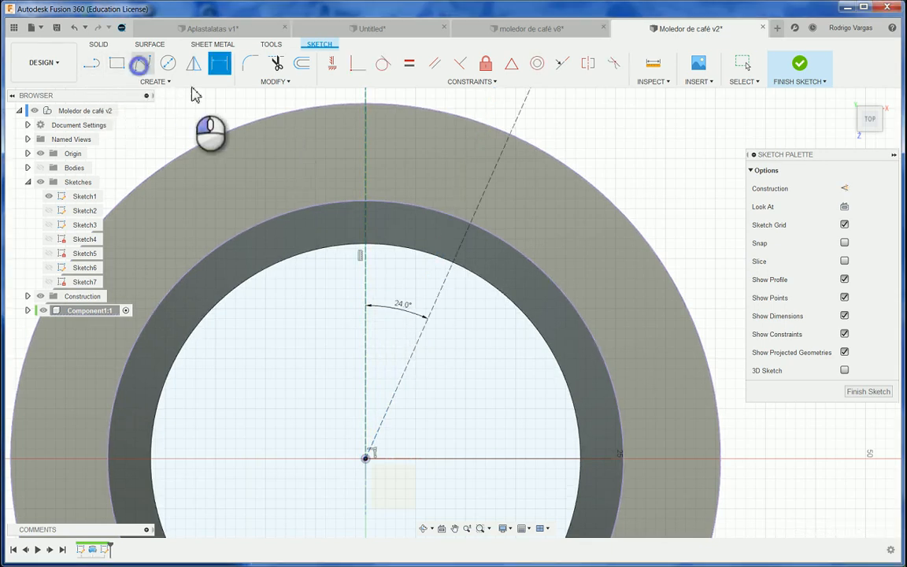
pyautogui.click(366, 201)
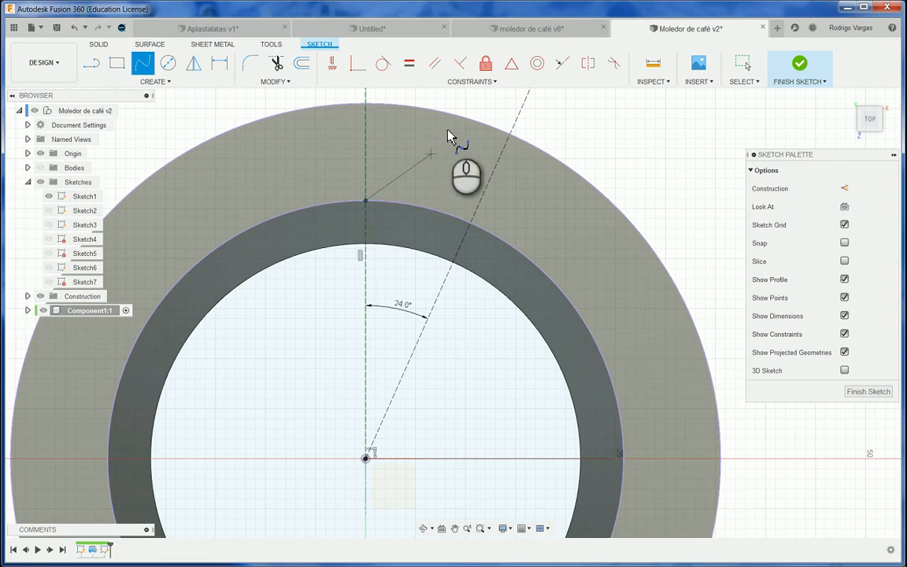
pyautogui.click(510, 134)
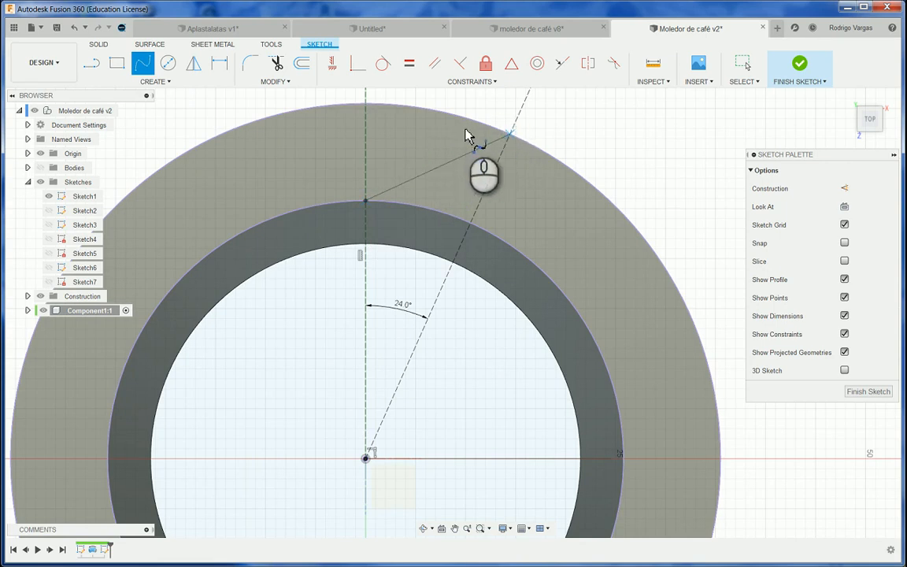
pyautogui.click(521, 156)
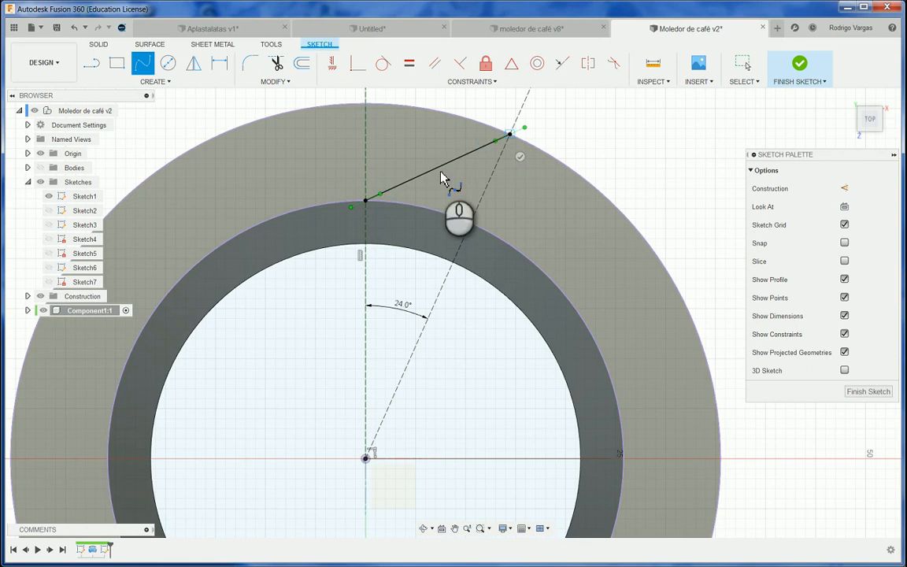
pyautogui.press('Escape')
pyautogui.click(496, 142)
pyautogui.moveTo(495, 142)
pyautogui.mouseDown()
pyautogui.moveTo(461, 135)
pyautogui.moveTo(494, 135)
pyautogui.moveTo(473, 143)
pyautogui.mouseUp()
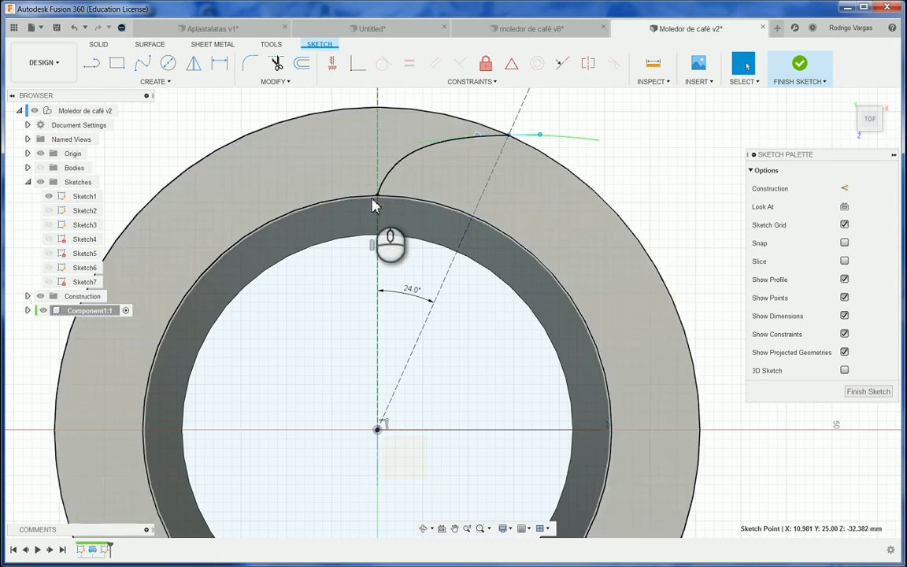
# Try to adjust the spline's lower end where it meets the inner circle and the vertical construction line.
pyautogui.click(378, 195)
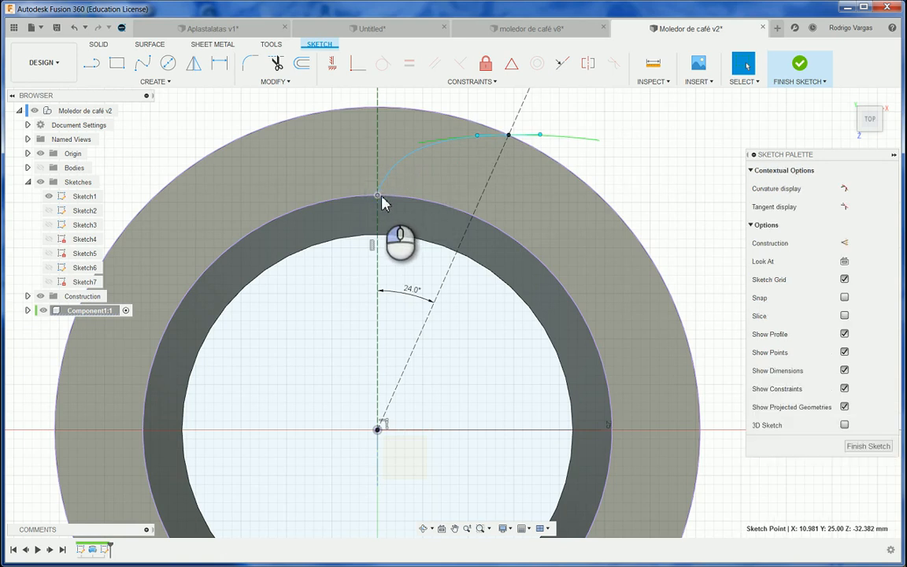
pyautogui.click(380, 200)
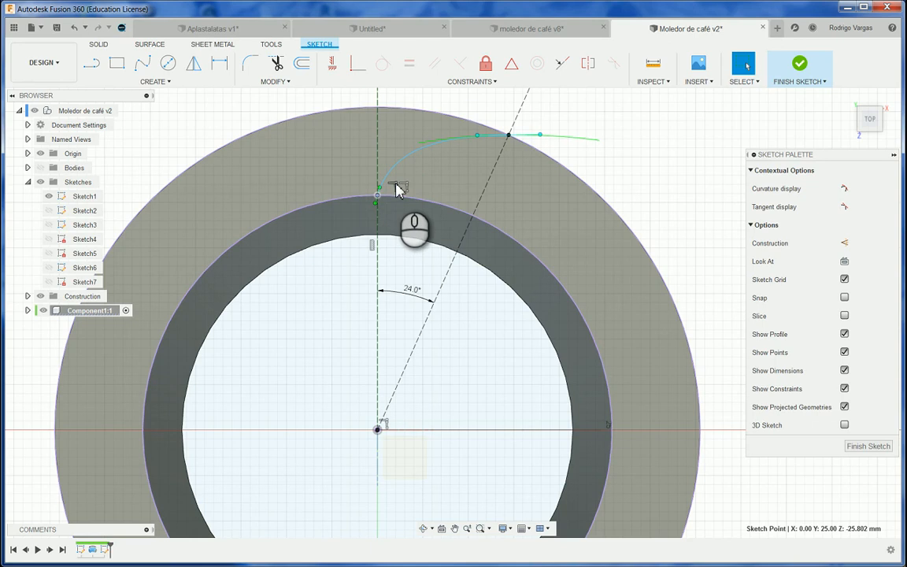
pyautogui.click(397, 184)
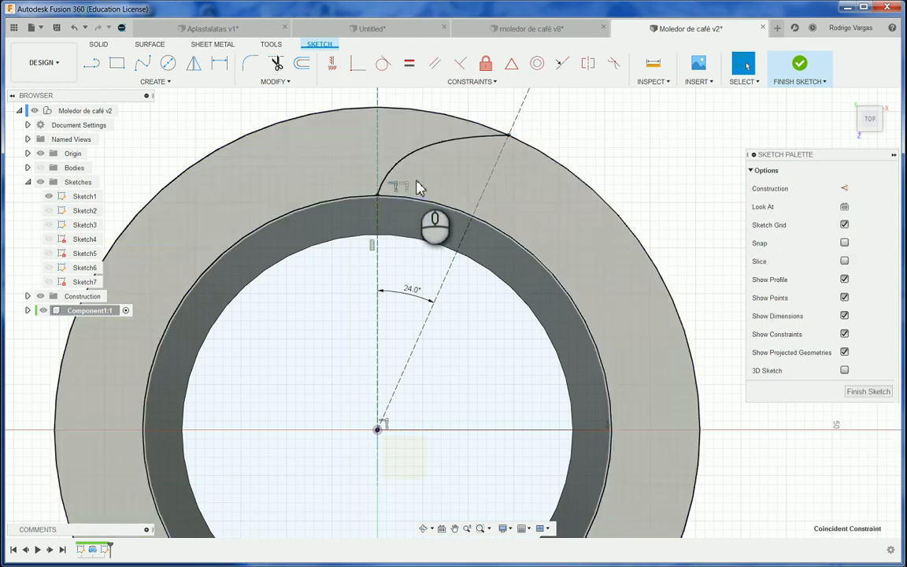
pyautogui.click(416, 181)
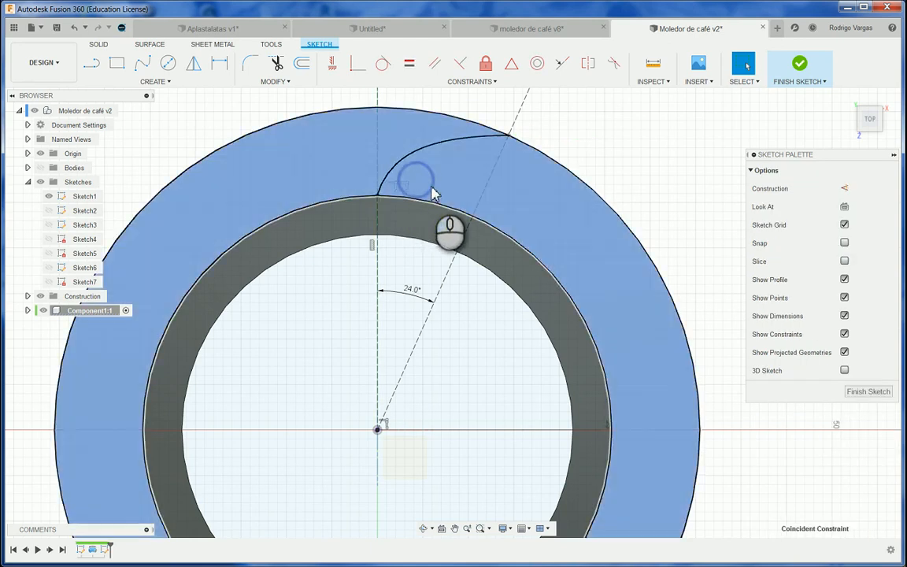
pyautogui.click(381, 191)
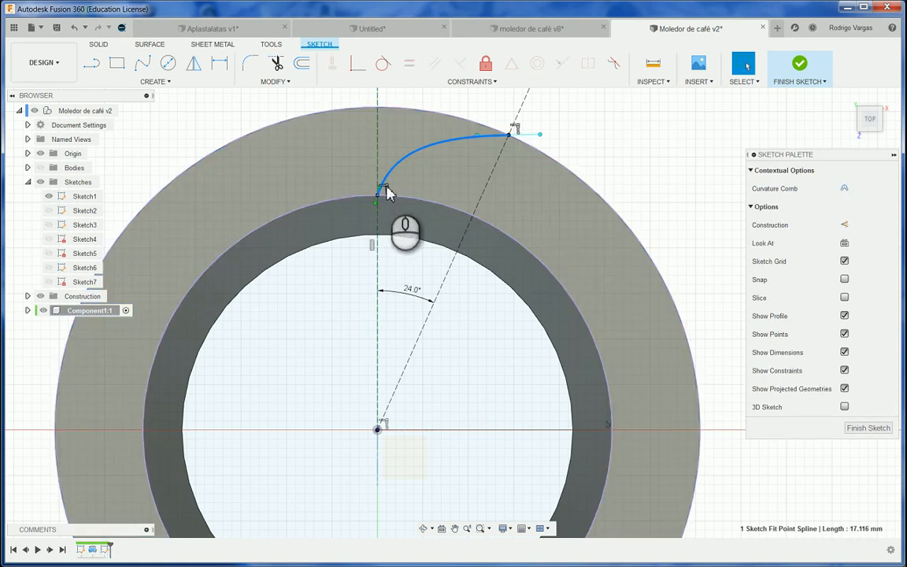
pyautogui.press('Escape')
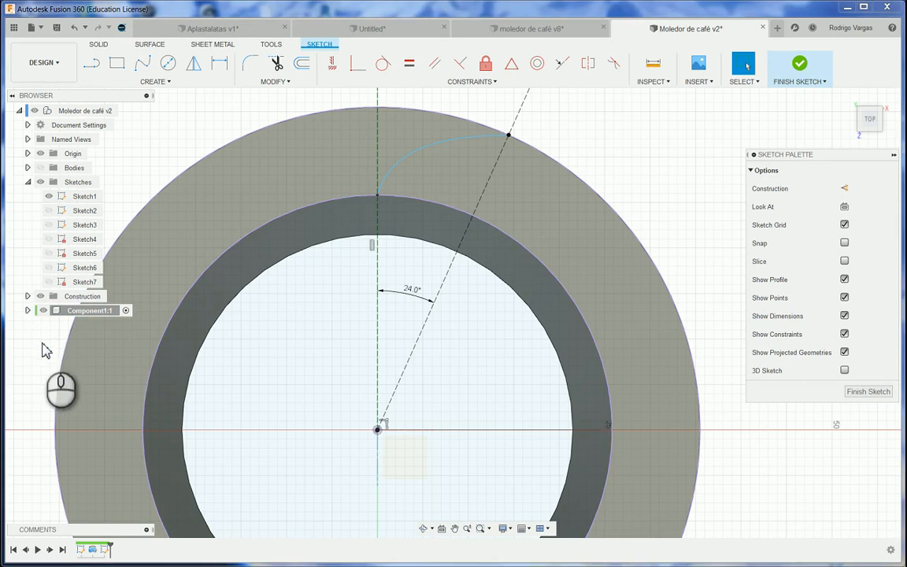
# Hide Component1's bodies so only the sketch geometry is displayed.
pyautogui.click(28, 310)
pyautogui.click(49, 339)
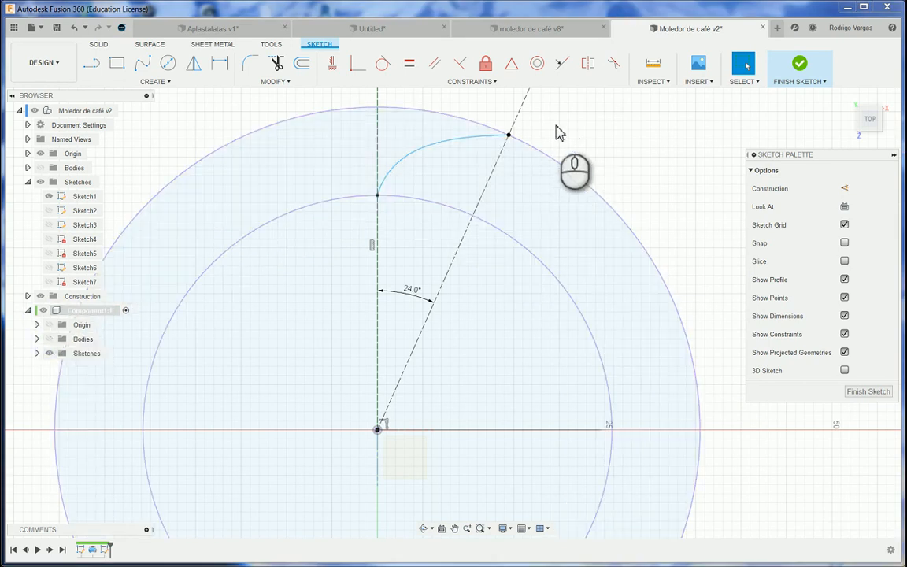
pyautogui.scroll(4, 464, 150)
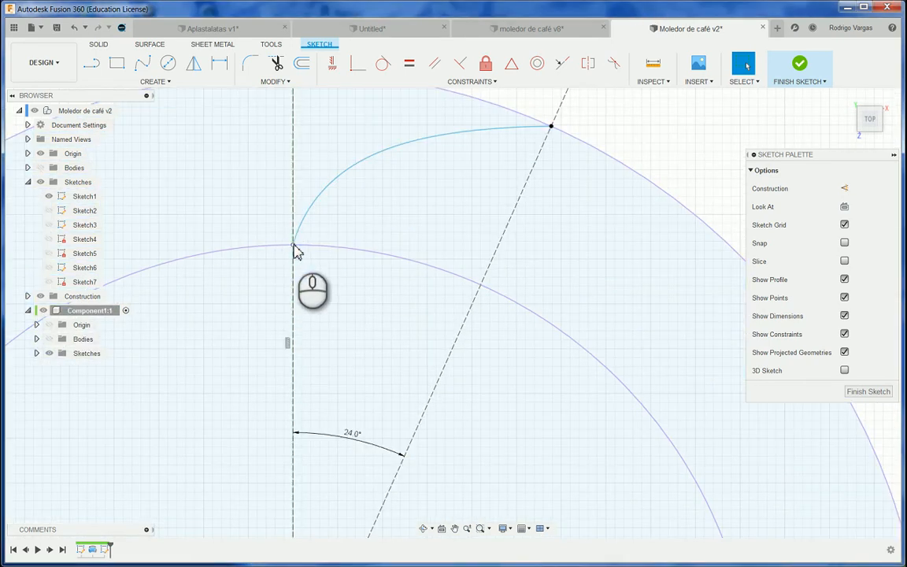
# Delete the spline running between the two projected circles.
pyautogui.click(294, 245)
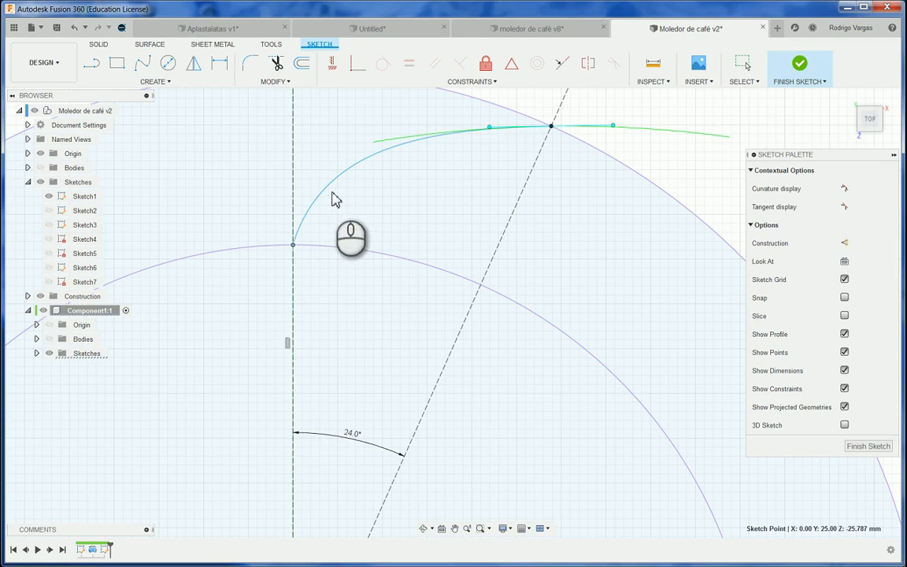
pyautogui.press('Escape')
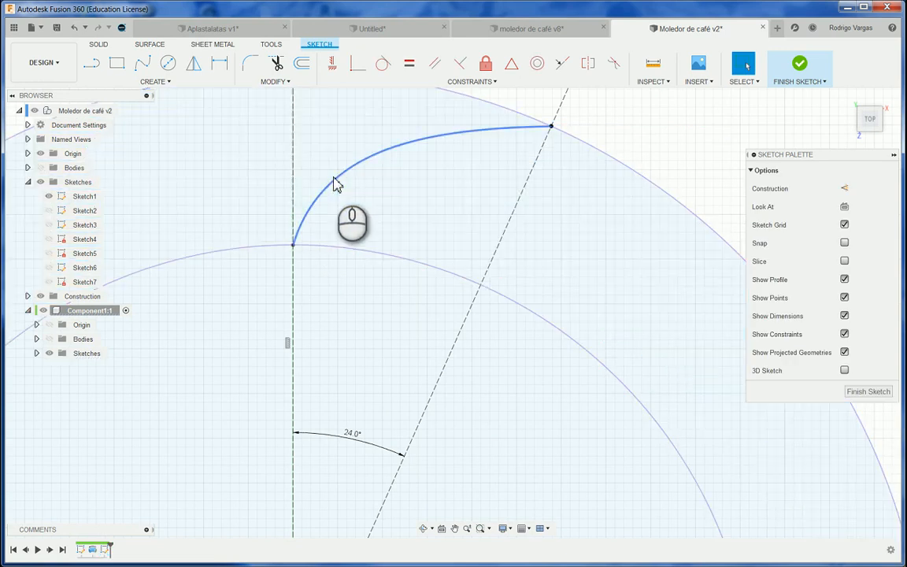
pyautogui.click(395, 151)
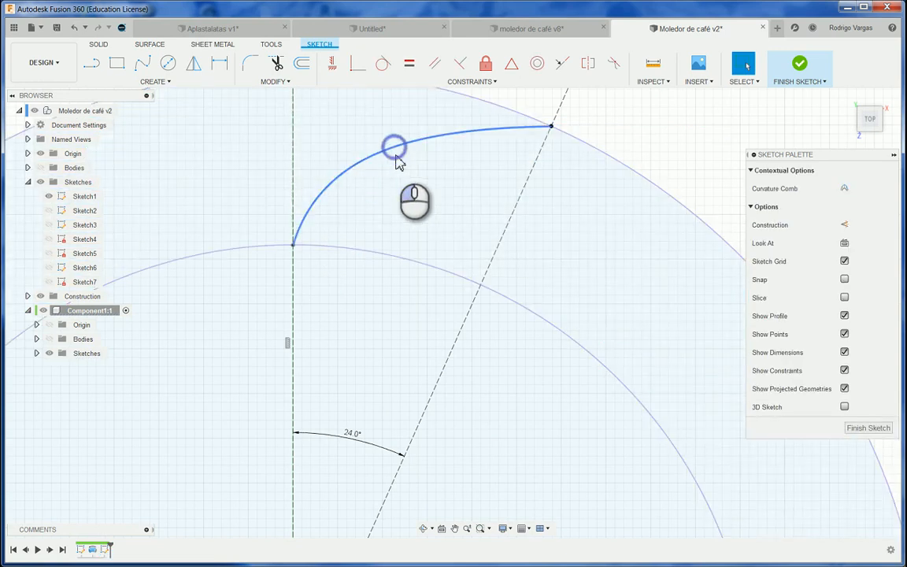
pyautogui.press('Delete')
# Draw a two-point spline from just above the inner circle, slightly right of the vertical construction line, to the slanted line short of the outer circle.
pyautogui.click(142, 64)
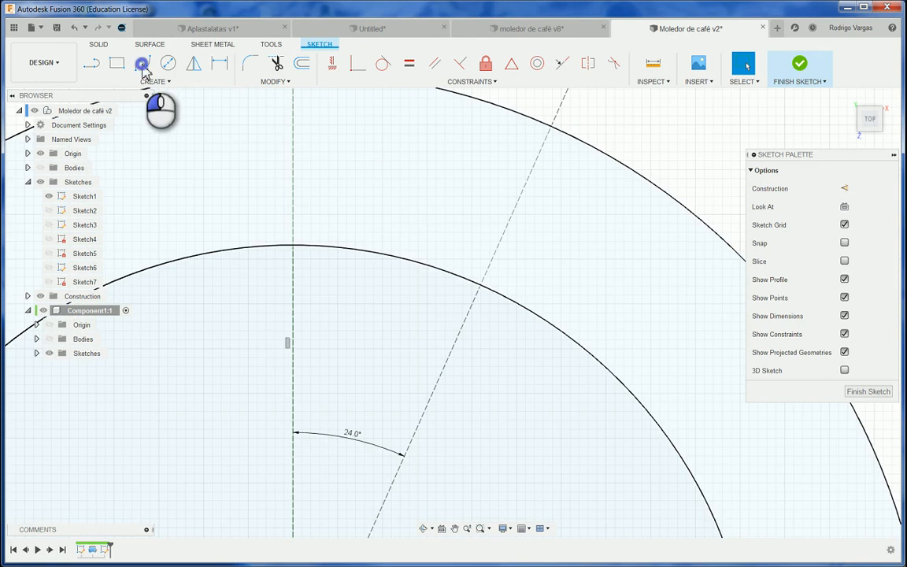
pyautogui.click(314, 241)
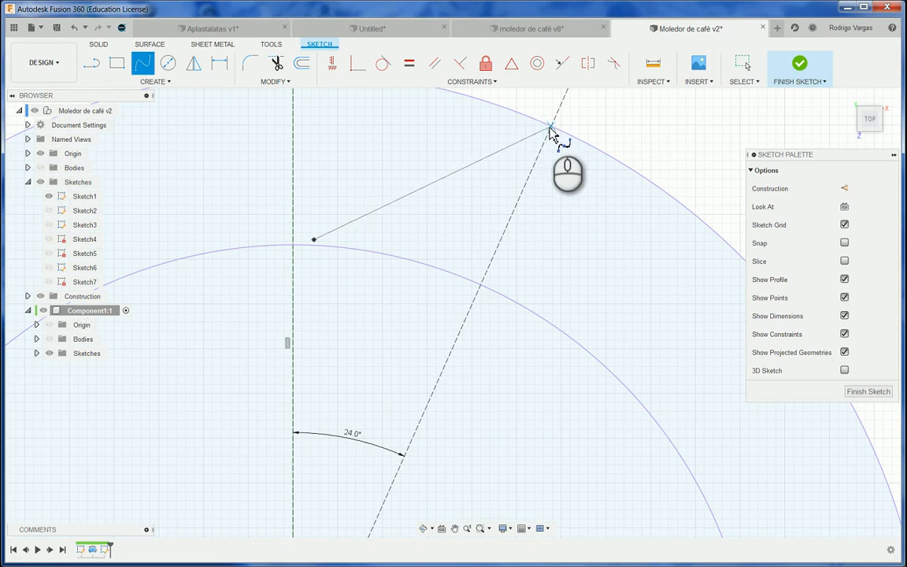
pyautogui.click(549, 128)
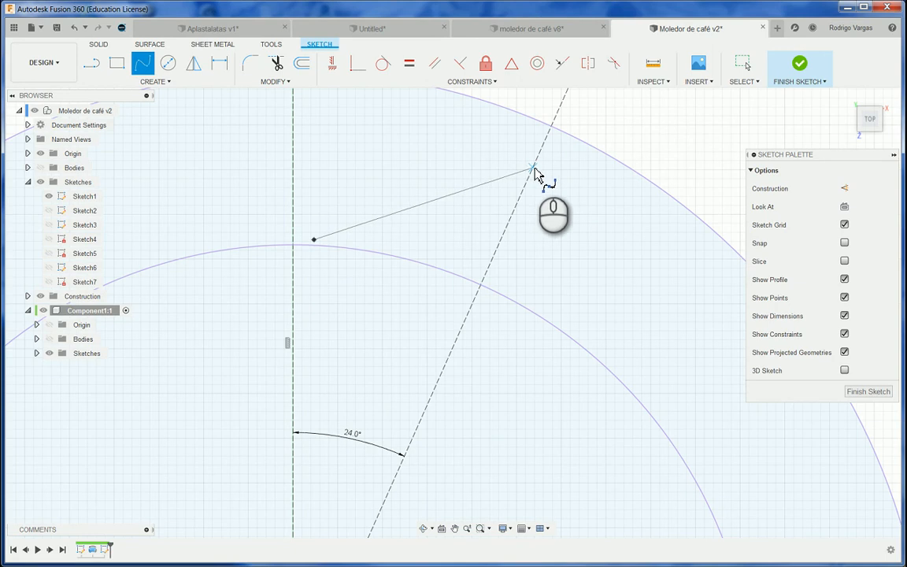
pyautogui.click(534, 168)
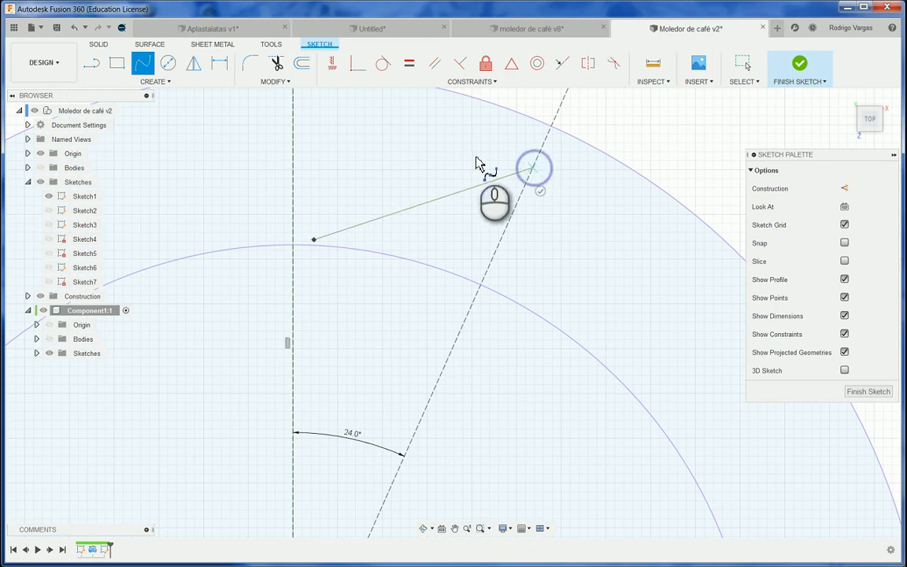
pyautogui.click(541, 193)
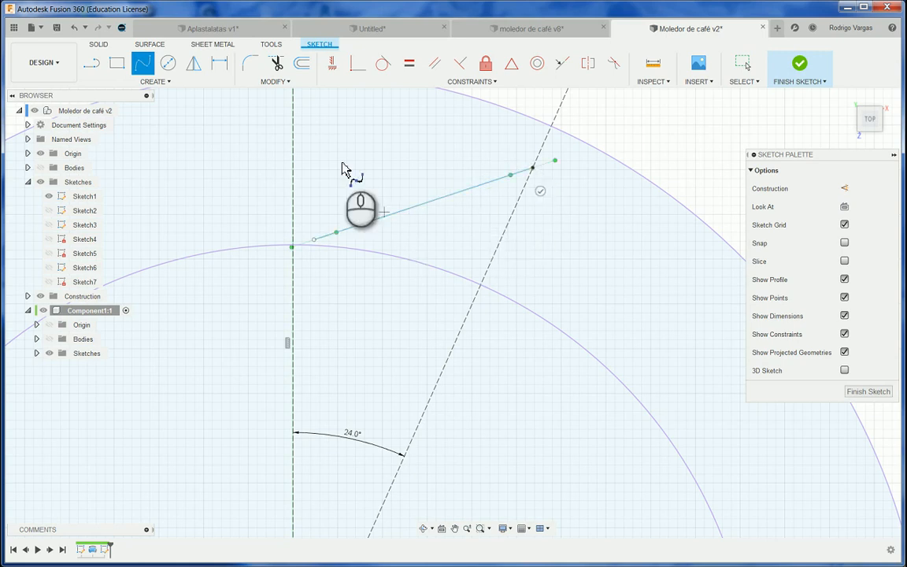
# Attach the spline's lower end to the inner circle and bend its upper end over into an outward bulge.
pyautogui.click(314, 241)
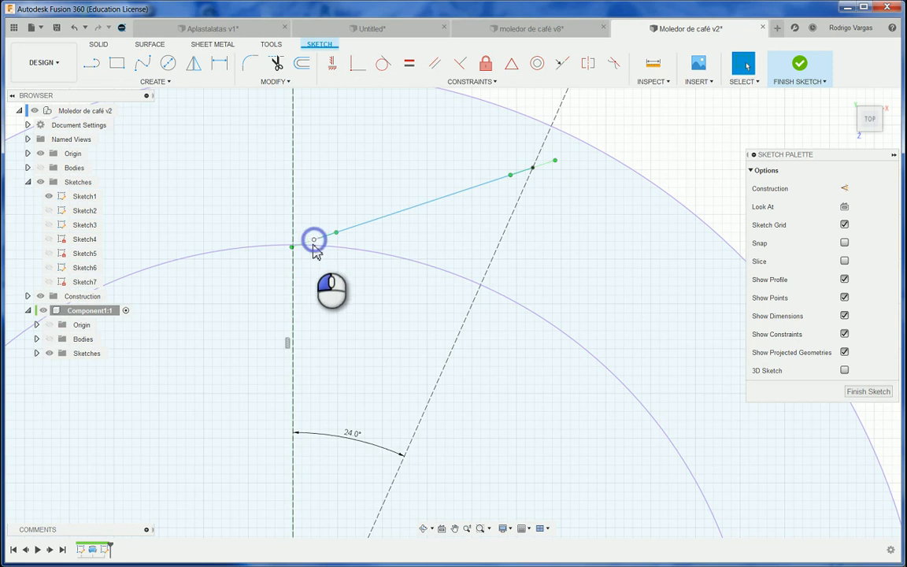
pyautogui.click(533, 168)
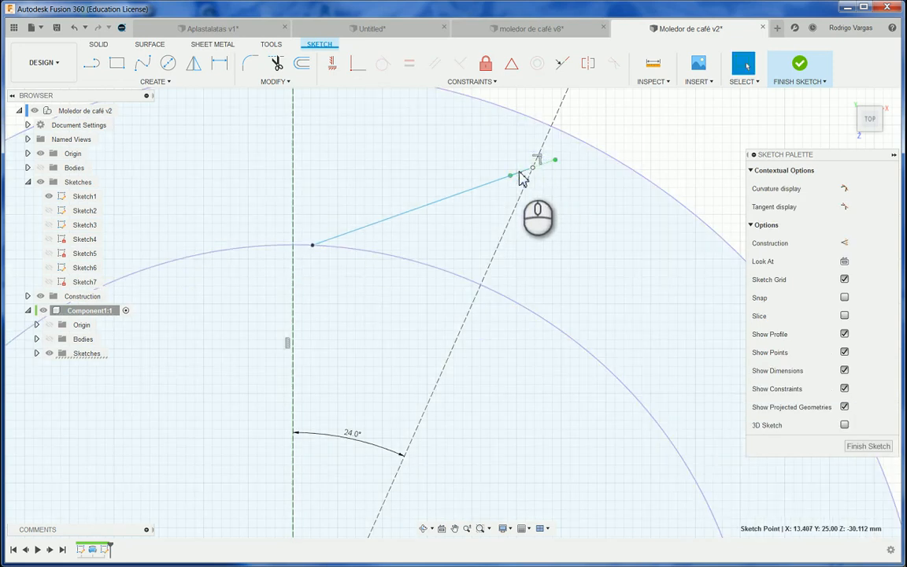
pyautogui.moveTo(510, 175)
pyautogui.mouseDown()
pyautogui.moveTo(507, 161)
pyautogui.moveTo(541, 162)
pyautogui.moveTo(536, 167)
pyautogui.mouseUp()
pyautogui.click(534, 167)
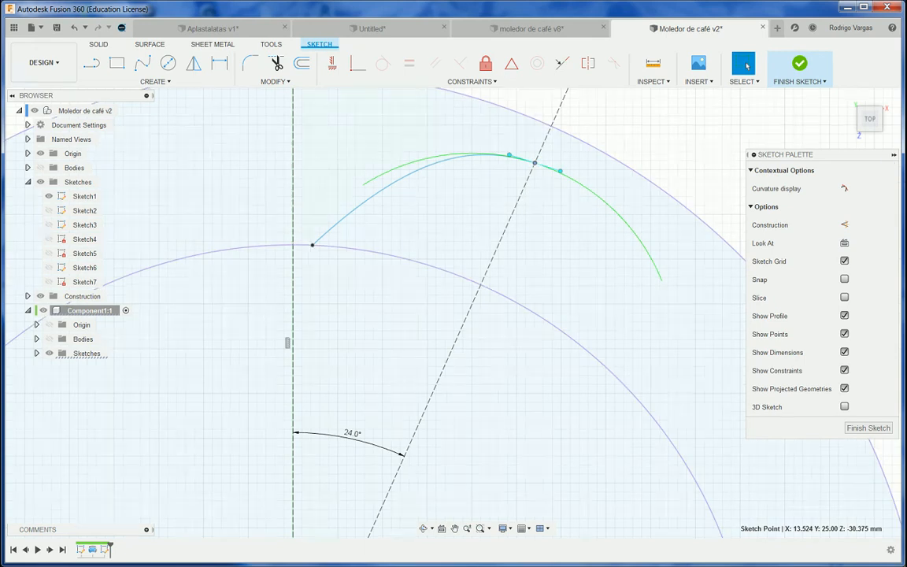
pyautogui.click(383, 139)
# Draw a second spline from the inner circle just left of the slanted line to that line just below the first spline's end, steepening its lower end.
pyautogui.click(142, 63)
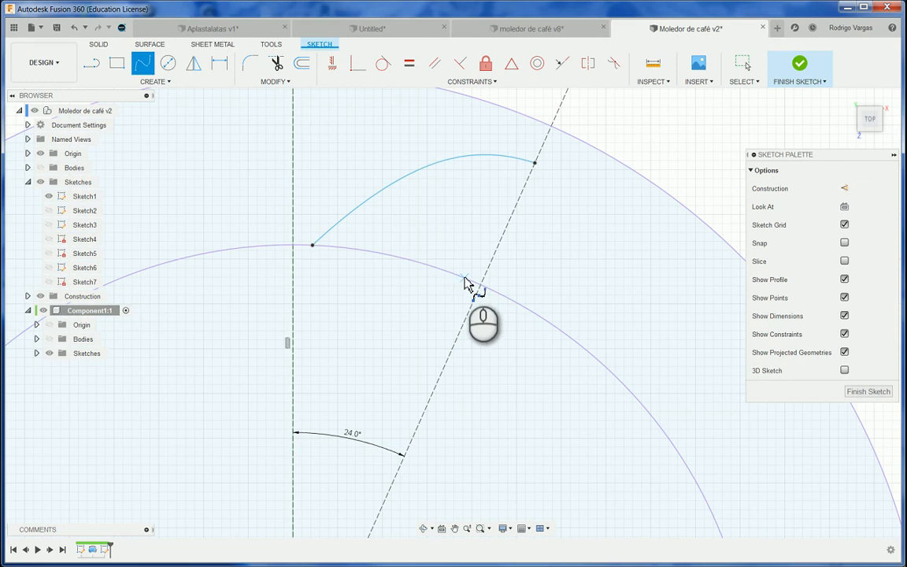
pyautogui.click(465, 279)
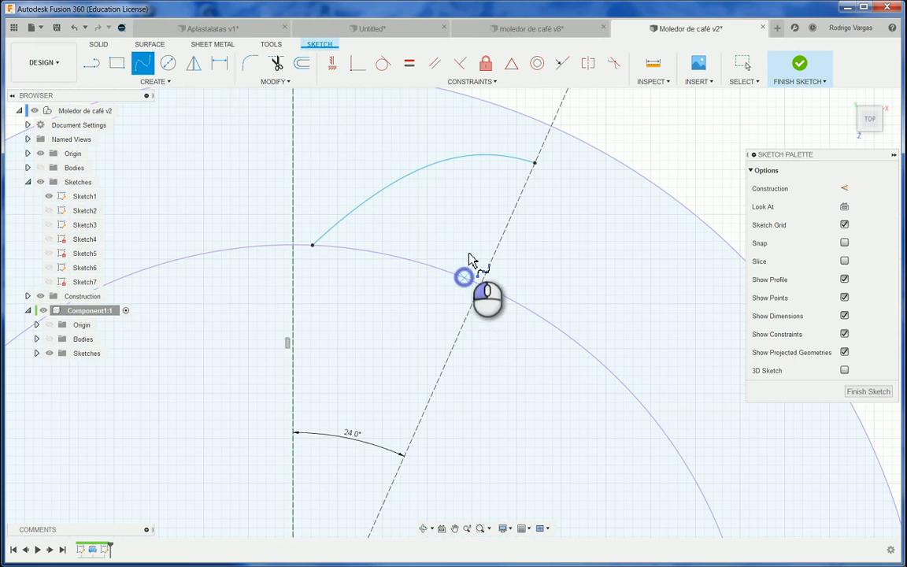
pyautogui.click(530, 173)
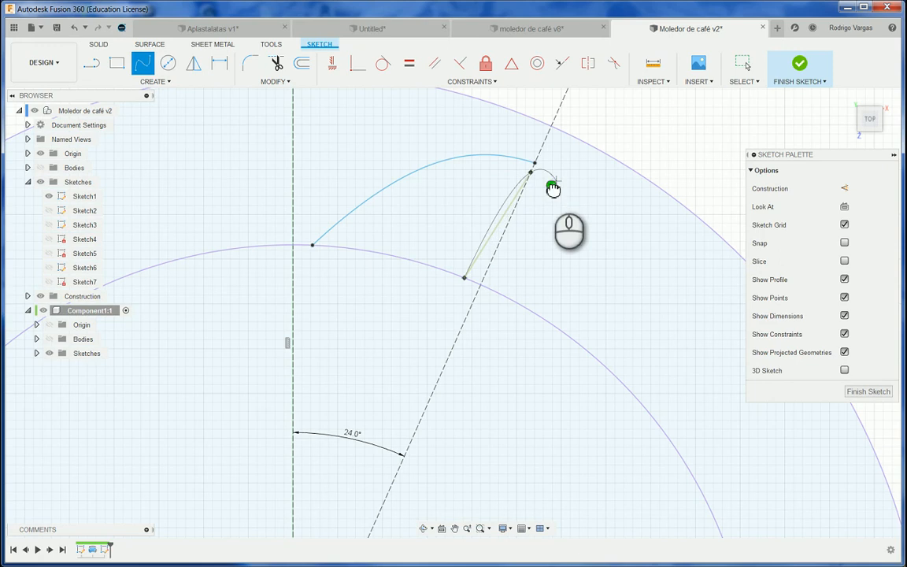
pyautogui.click(552, 186)
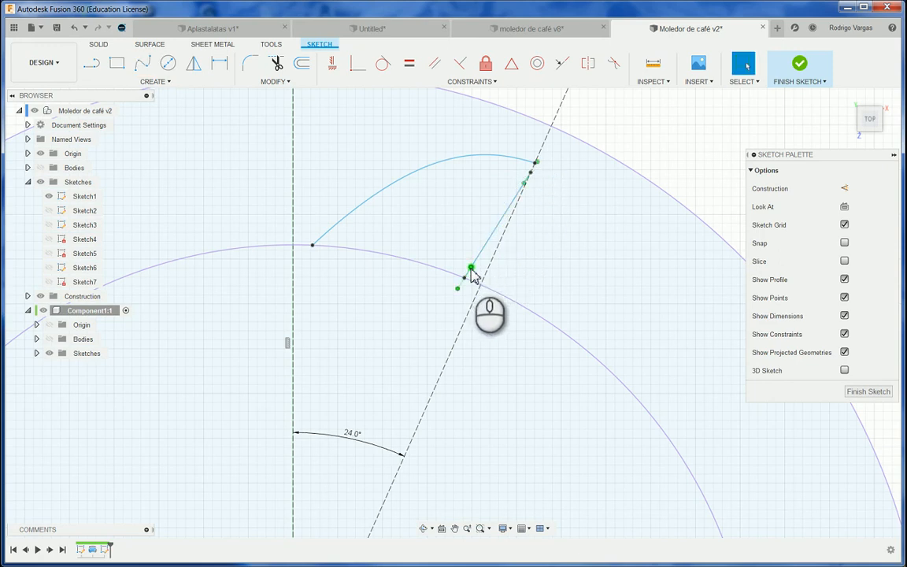
pyautogui.moveTo(470, 271)
pyautogui.mouseDown()
pyautogui.moveTo(462, 251)
pyautogui.moveTo(468, 263)
pyautogui.mouseUp()
pyautogui.click(313, 275)
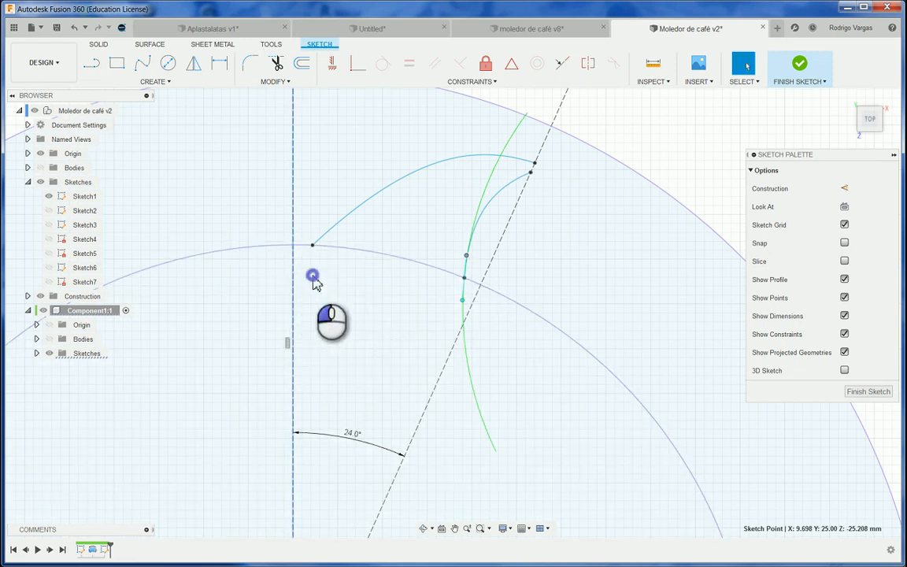
# Steepen the first spline's lower end at the inner circle with its tangent handle so the curve rises like the second one.
pyautogui.click(318, 254)
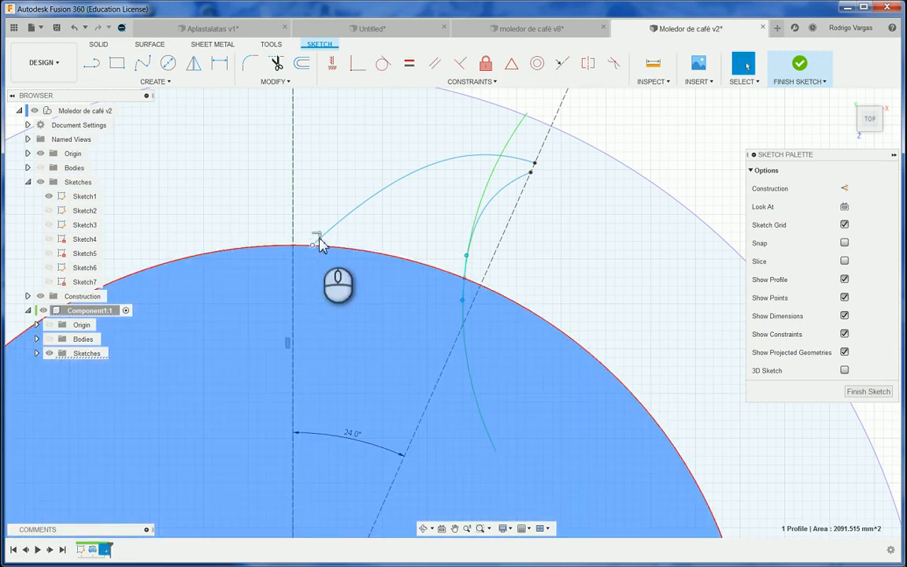
pyautogui.click(329, 229)
pyautogui.click(294, 263)
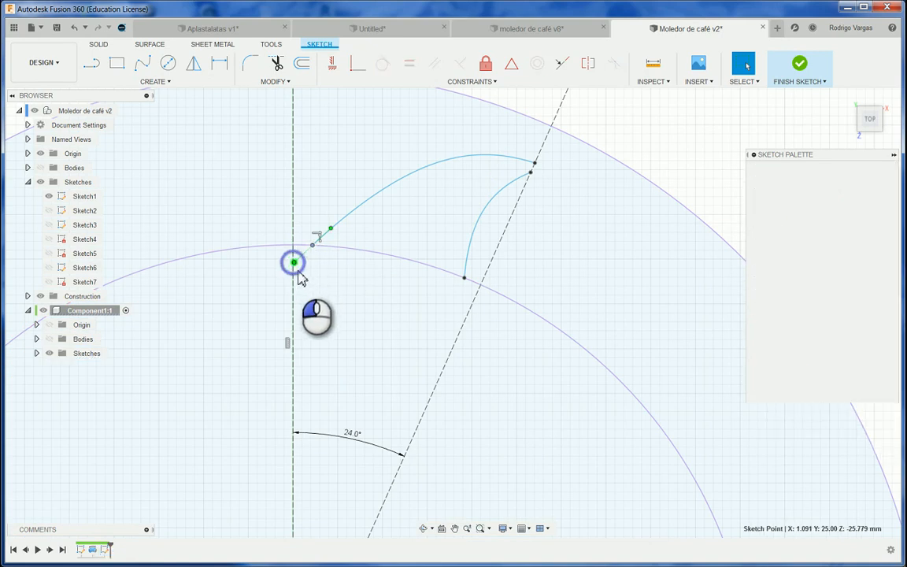
pyautogui.moveTo(300, 277); pyautogui.dragTo(303, 278)
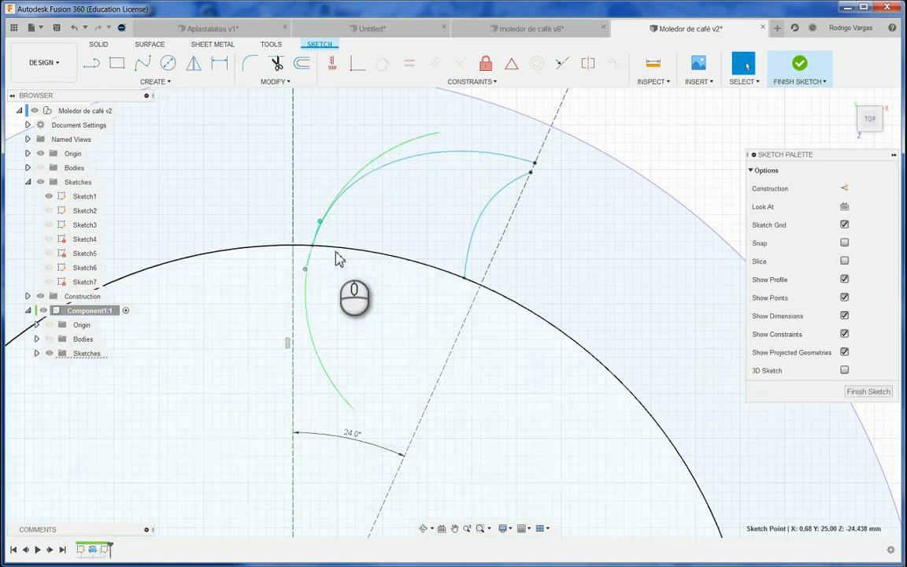
pyautogui.click(336, 257)
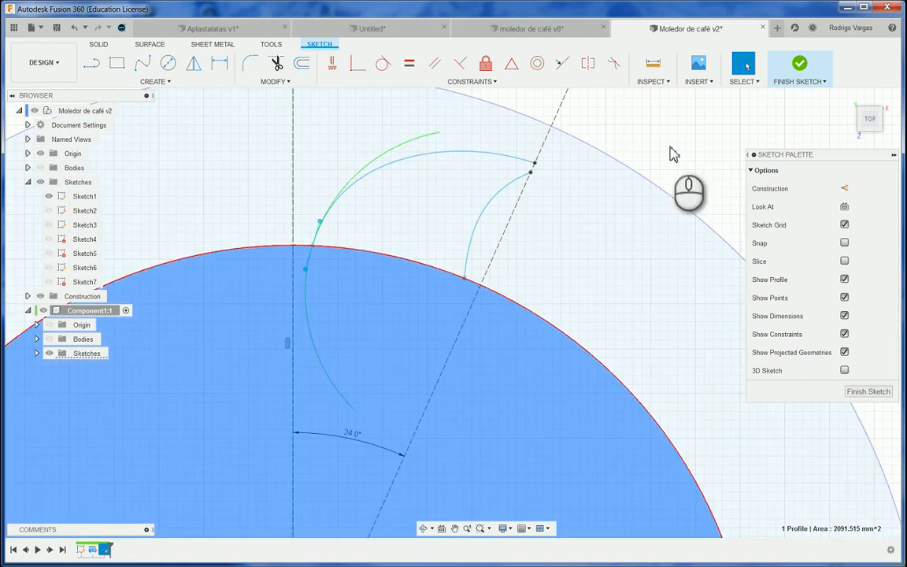
pyautogui.click(670, 148)
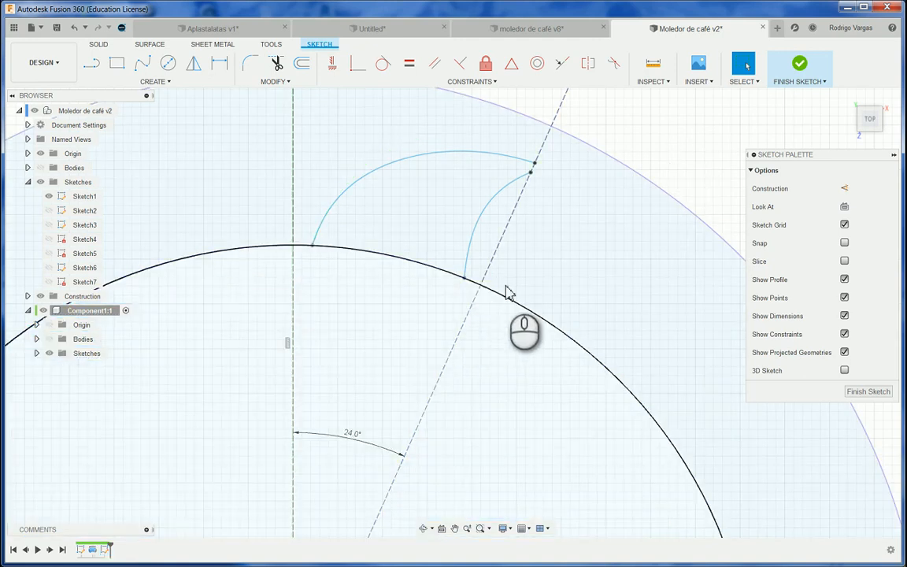
# Place sketch points where the inner circle crosses the slanted and the vertical construction lines.
pyautogui.click(168, 82)
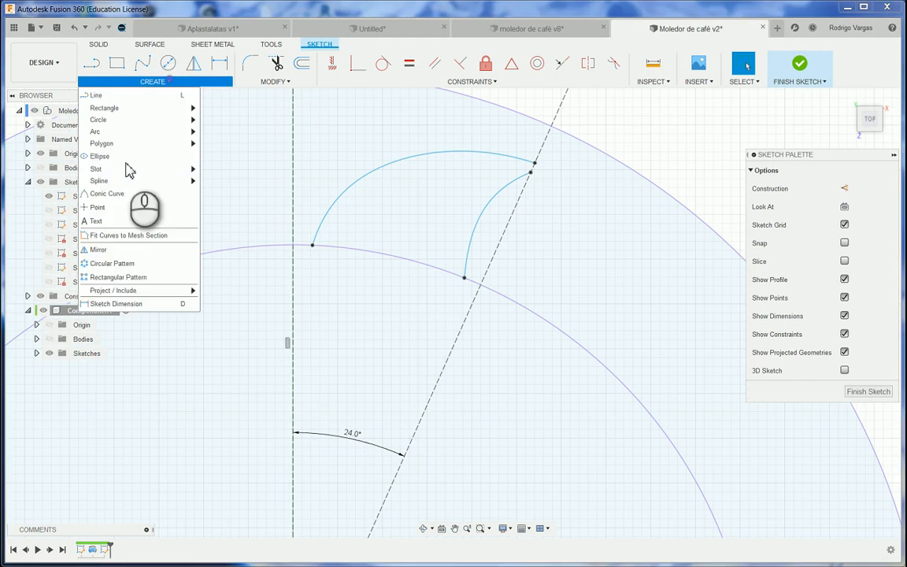
pyautogui.click(119, 206)
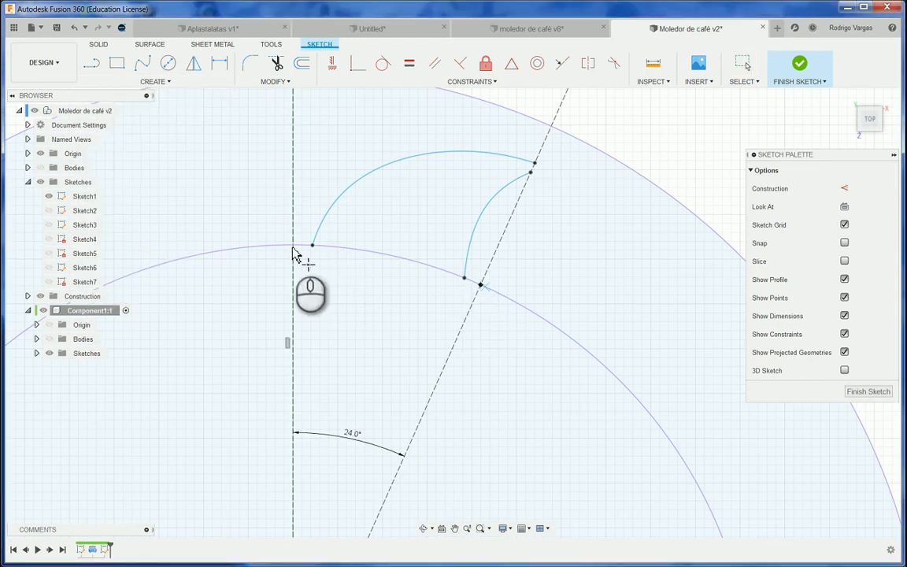
pyautogui.click(481, 285)
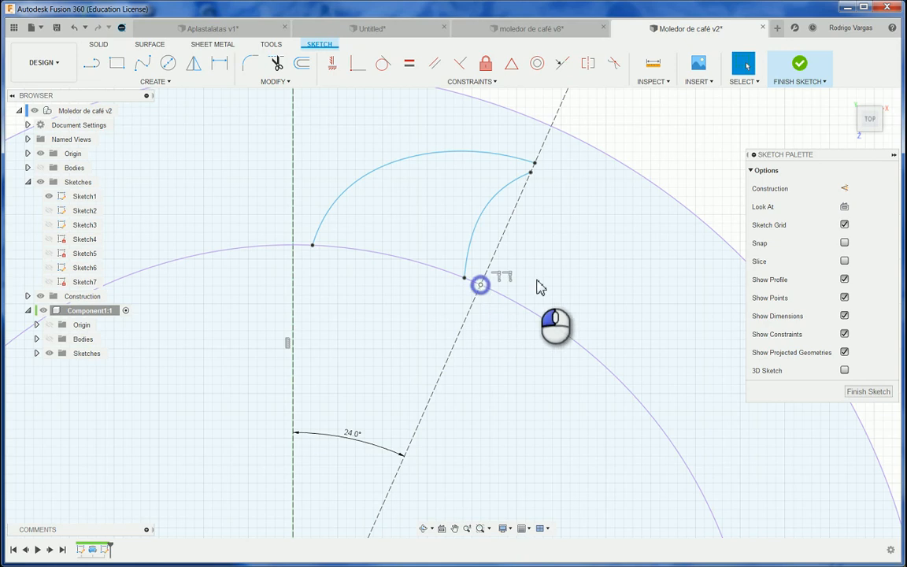
pyautogui.click(297, 249)
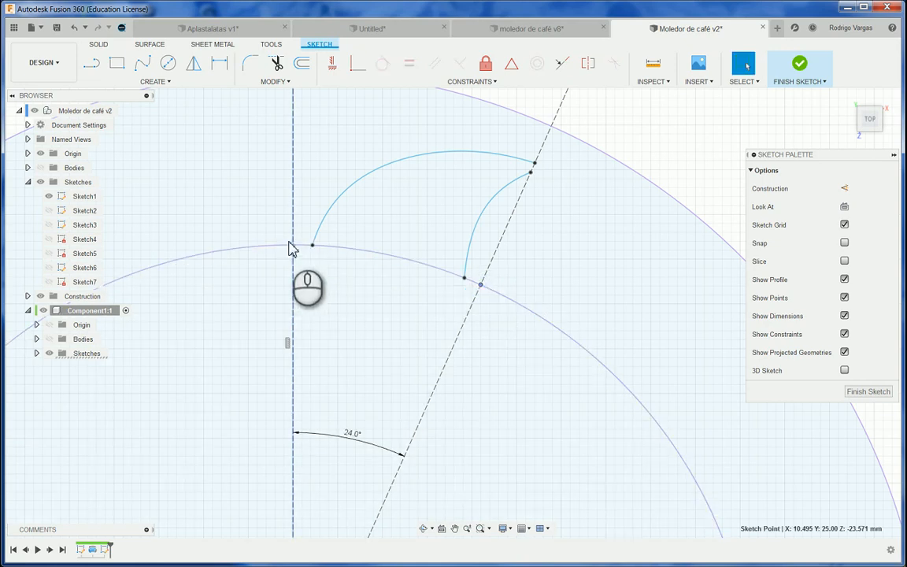
pyautogui.click(107, 81)
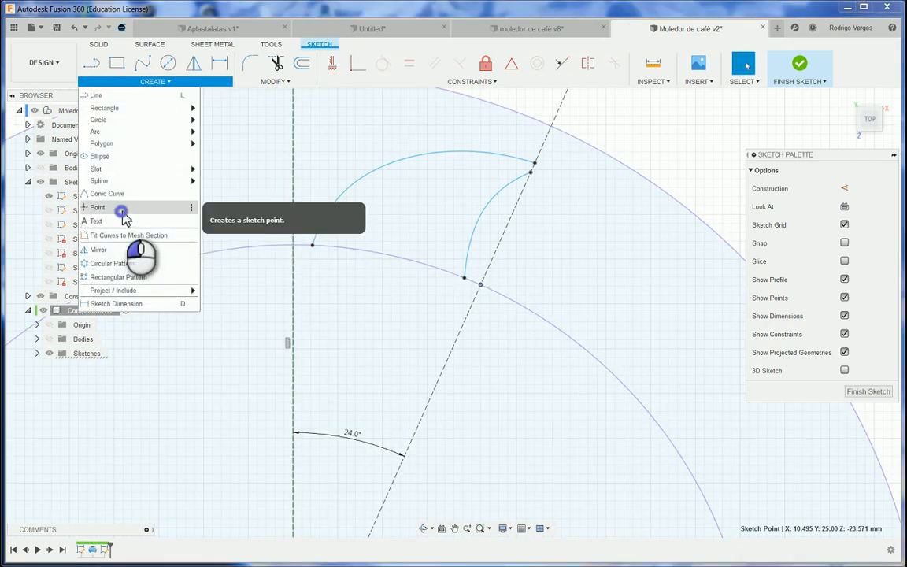
pyautogui.click(119, 207)
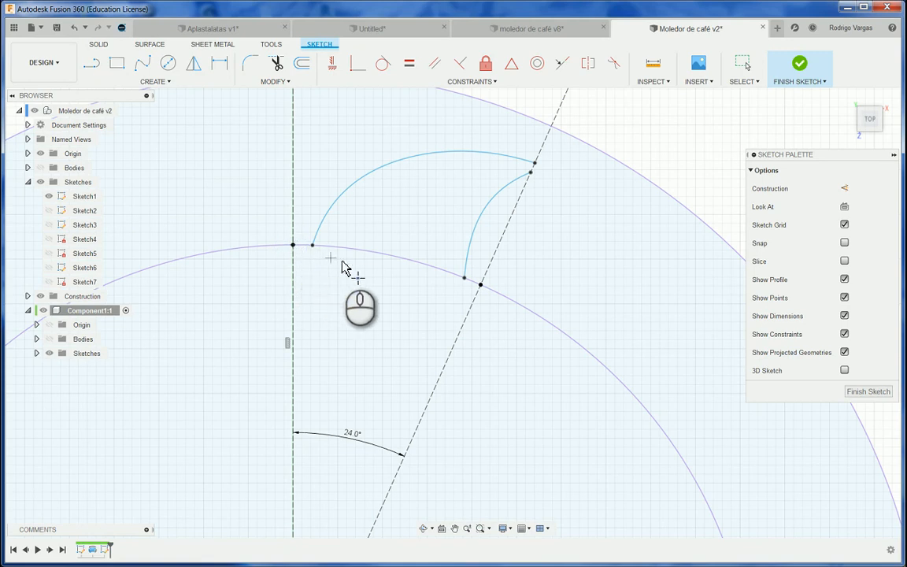
# Dimension the longer curve's start point 1 mm from the vertical construction line's intersection with the inner circle.
pyautogui.press('d')
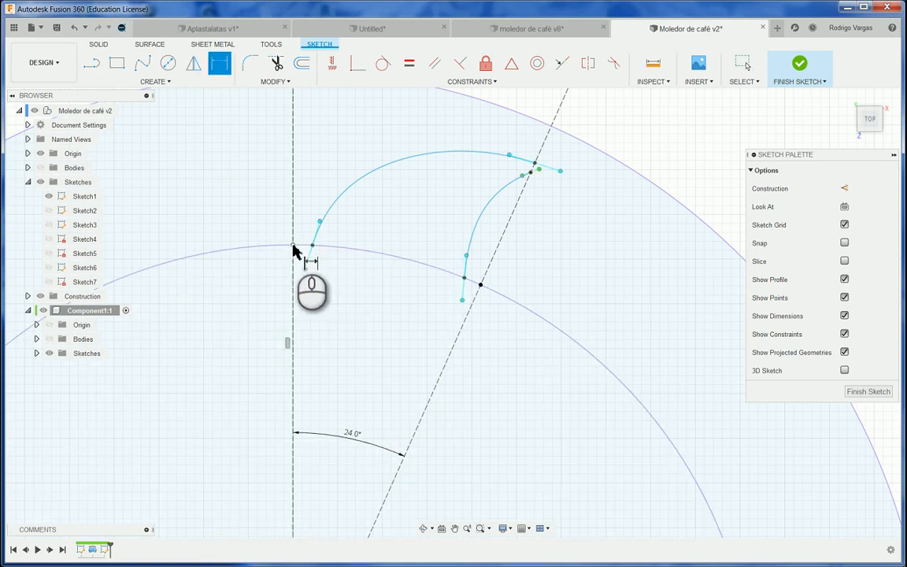
pyautogui.click(293, 247)
pyautogui.click(313, 245)
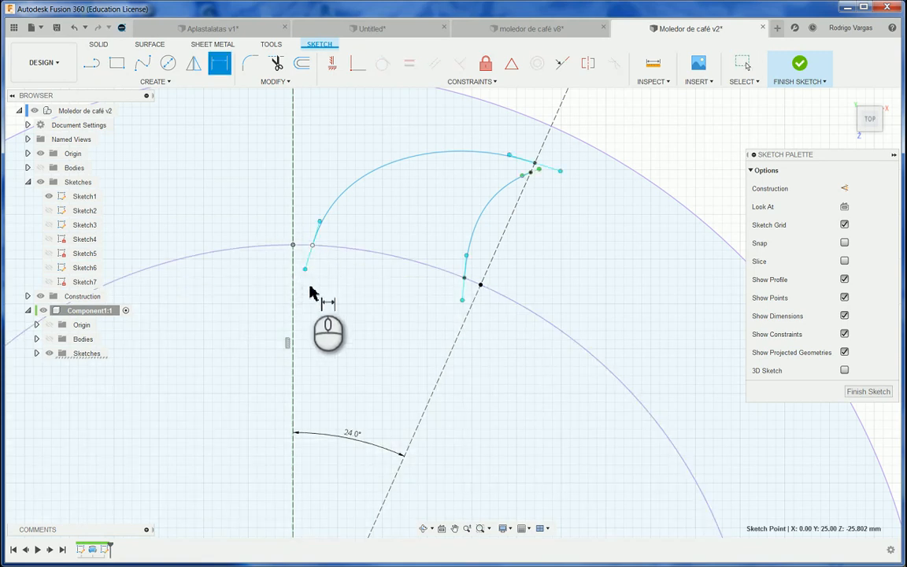
pyautogui.click(357, 295)
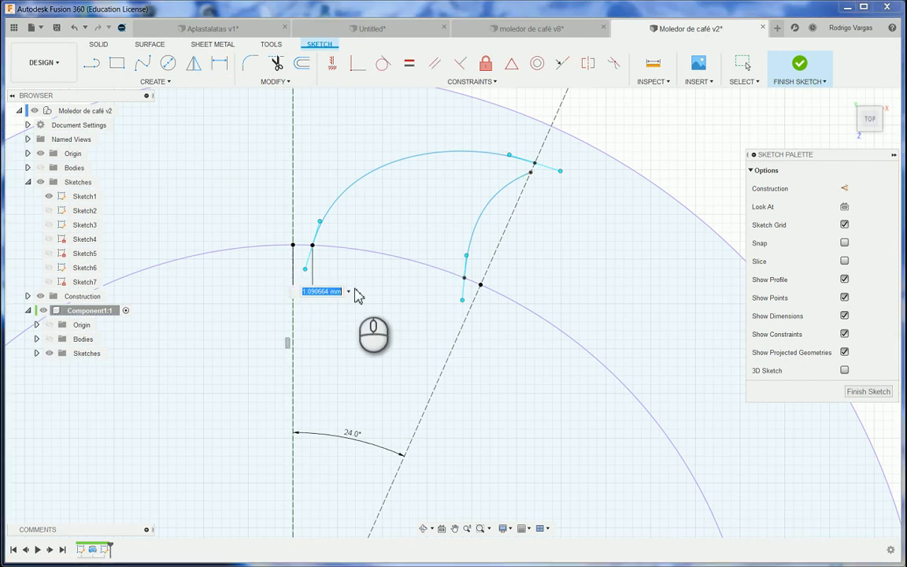
pyautogui.write('1')
pyautogui.press('Return')
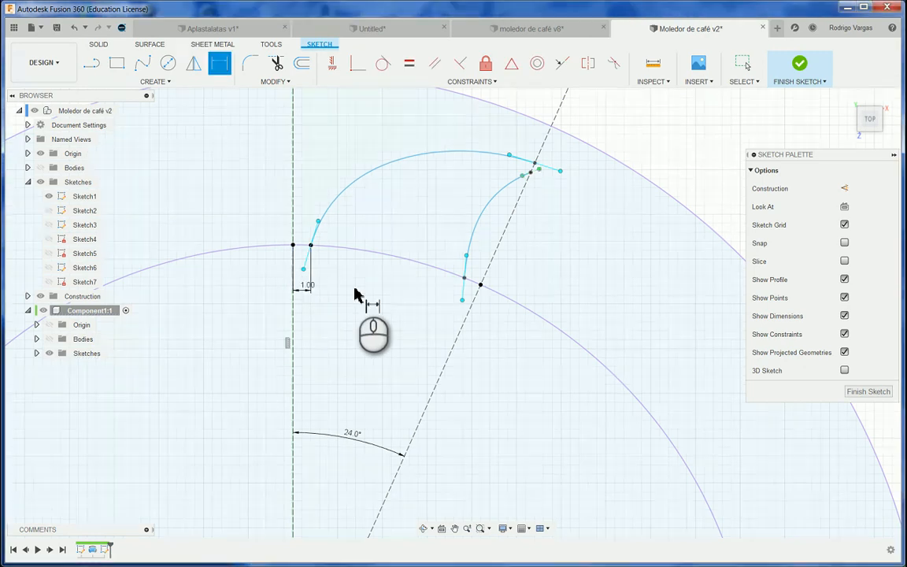
# Dimension the shorter curve's lower end to the slanted construction line's intersection with the circle, linking its value to the first 1 mm offset.
pyautogui.click(466, 279)
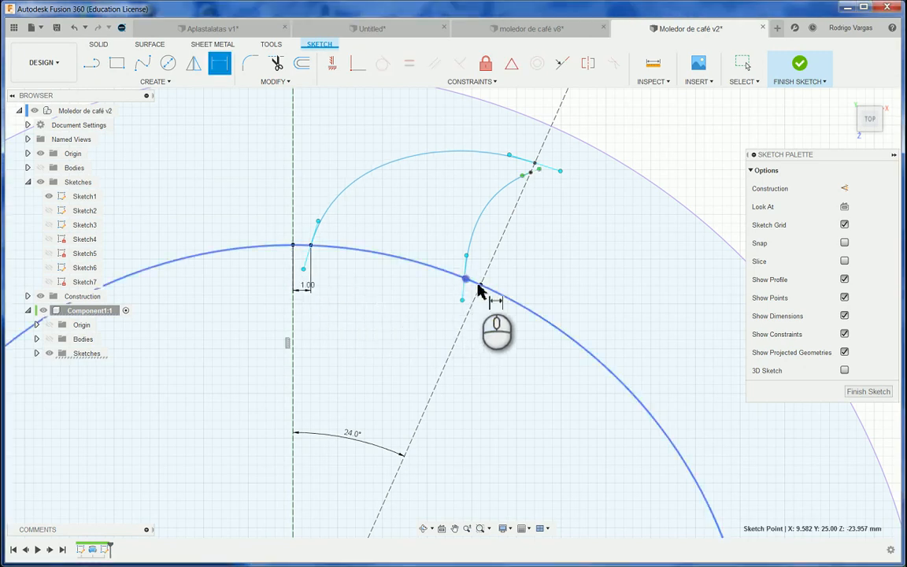
pyautogui.scroll(-1, 480, 284)
pyautogui.click(480, 284)
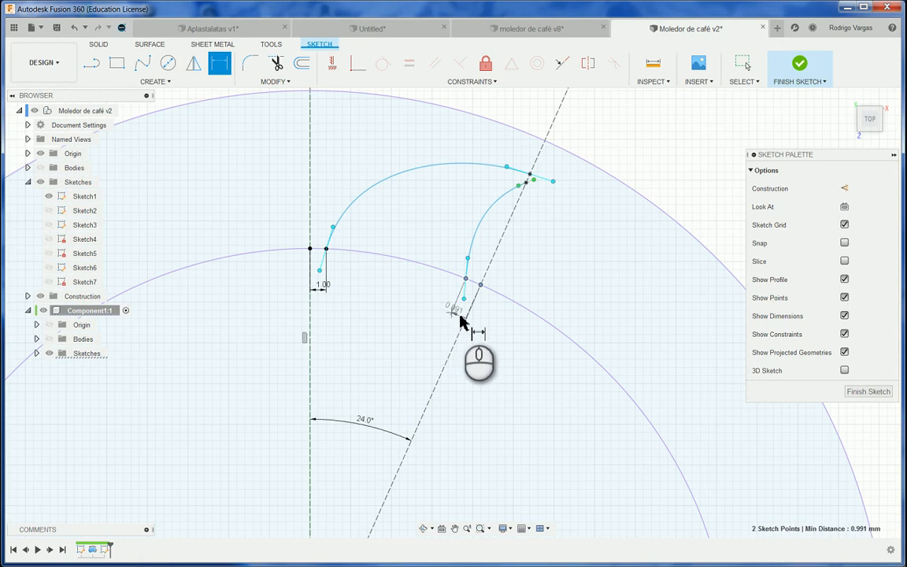
pyautogui.click(457, 319)
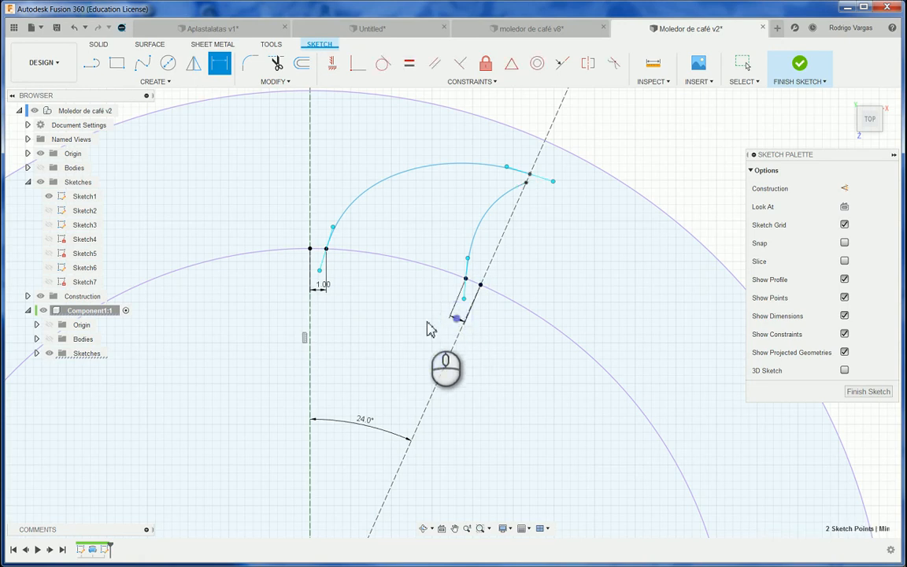
pyautogui.click(322, 286)
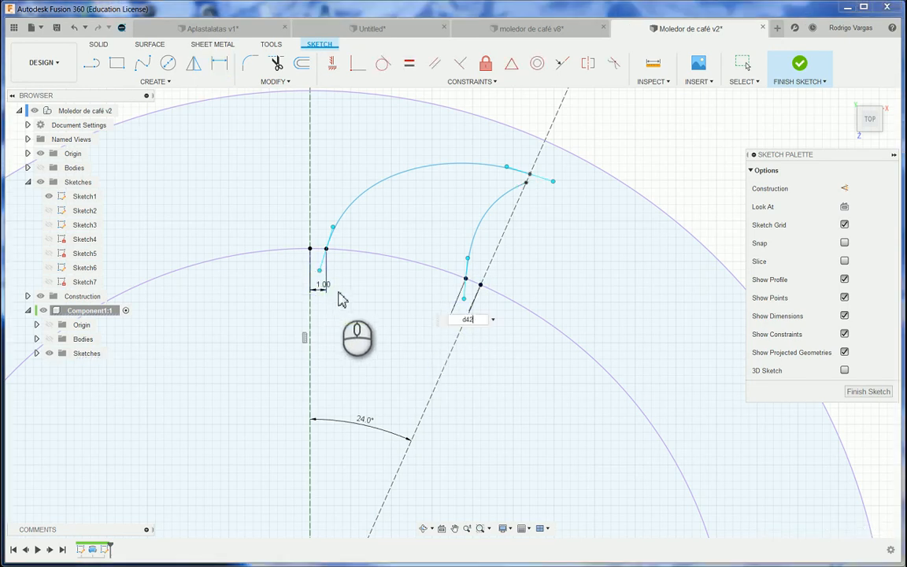
pyautogui.press('Return')
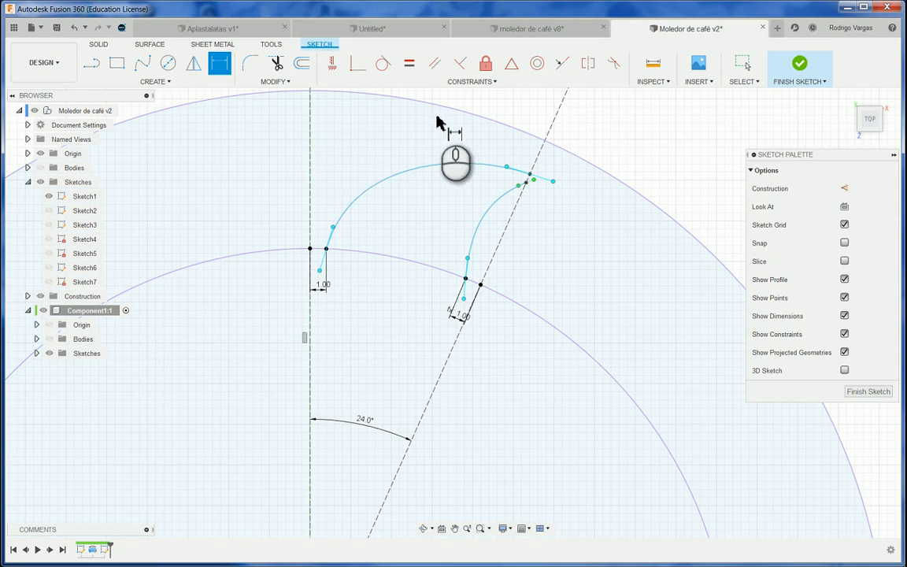
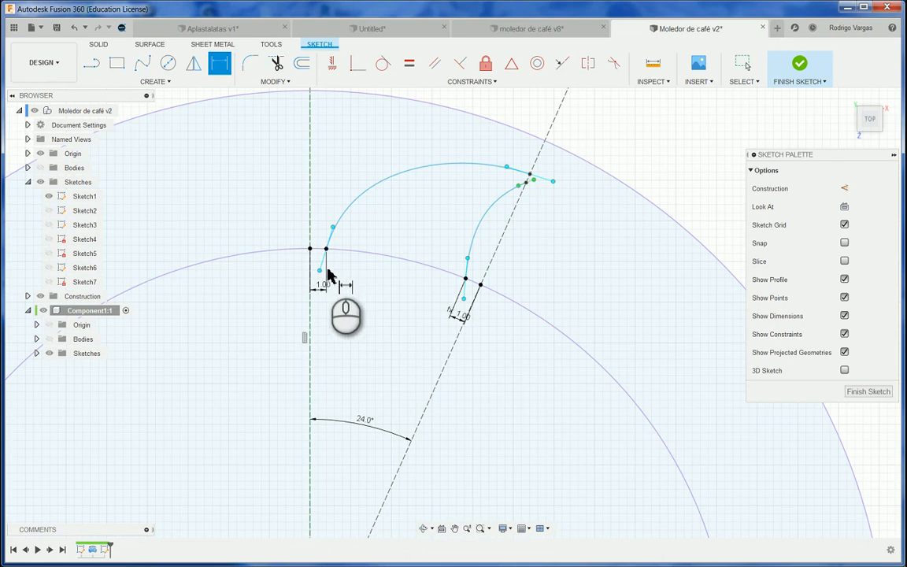
pyautogui.press('Escape')
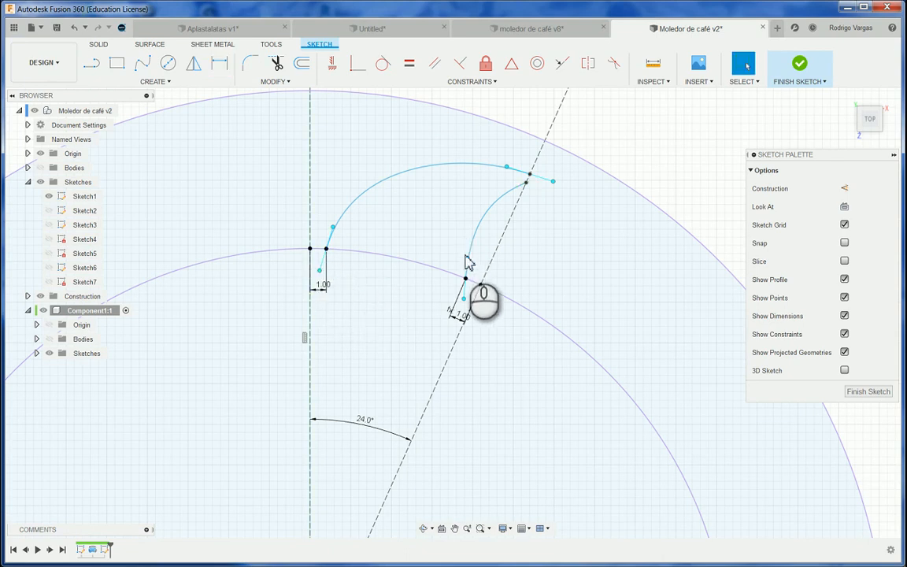
# Adjust the shorter curve's lower tangent handle and join the outer ends of both curves with a short line along the slanted construction line.
pyautogui.scroll(-1, 468, 253)
pyautogui.moveTo(467, 252); pyautogui.dragTo(465, 257)
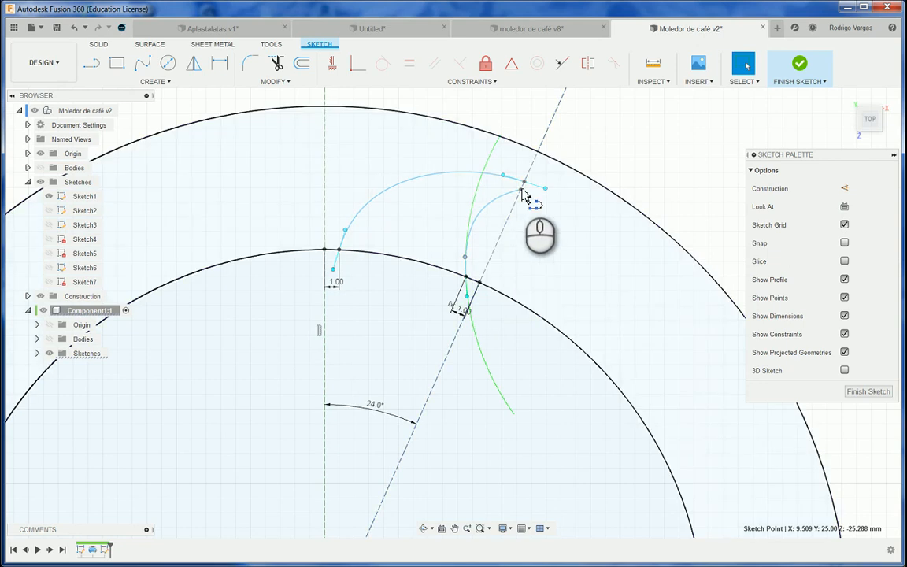
pyautogui.press('l')
pyautogui.click(525, 186)
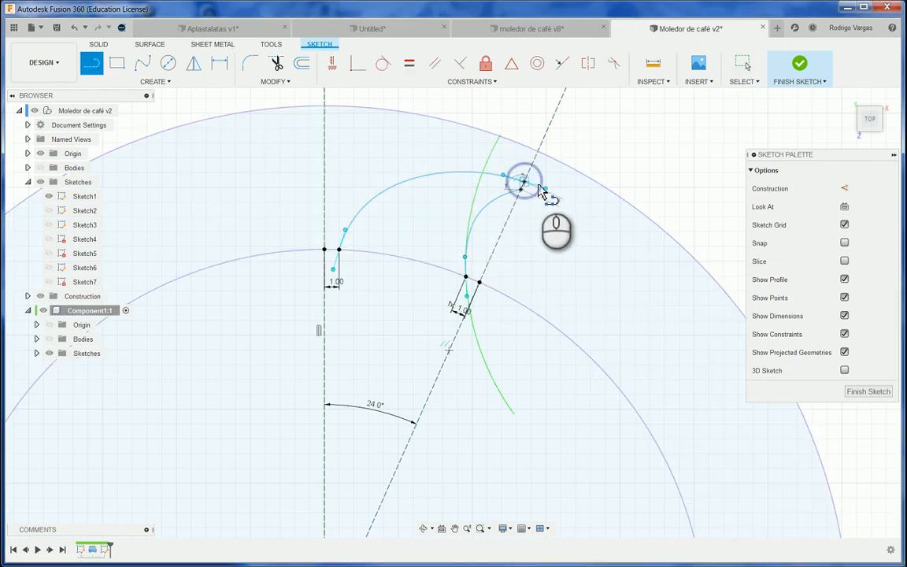
pyautogui.scroll(4, 534, 190)
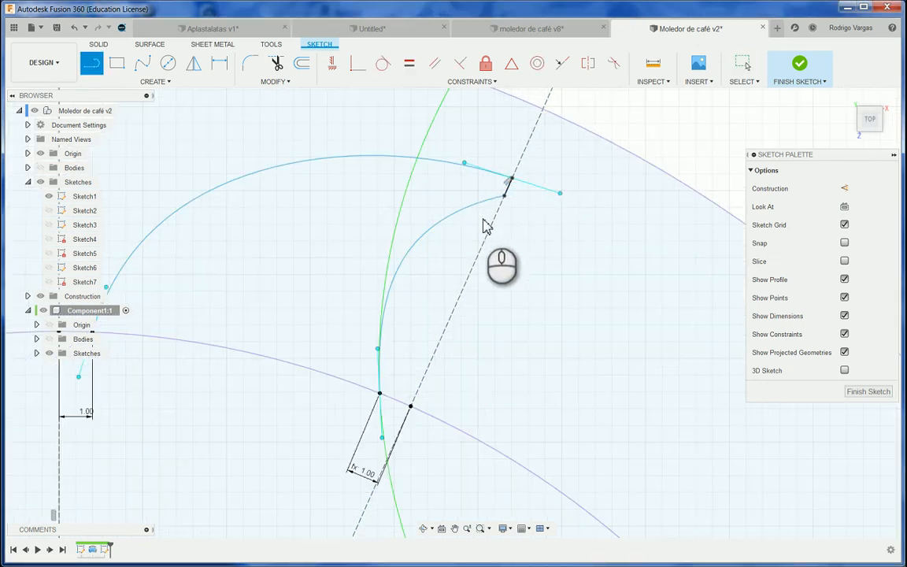
pyautogui.press('Escape')
pyautogui.scroll(-4, 490, 227)
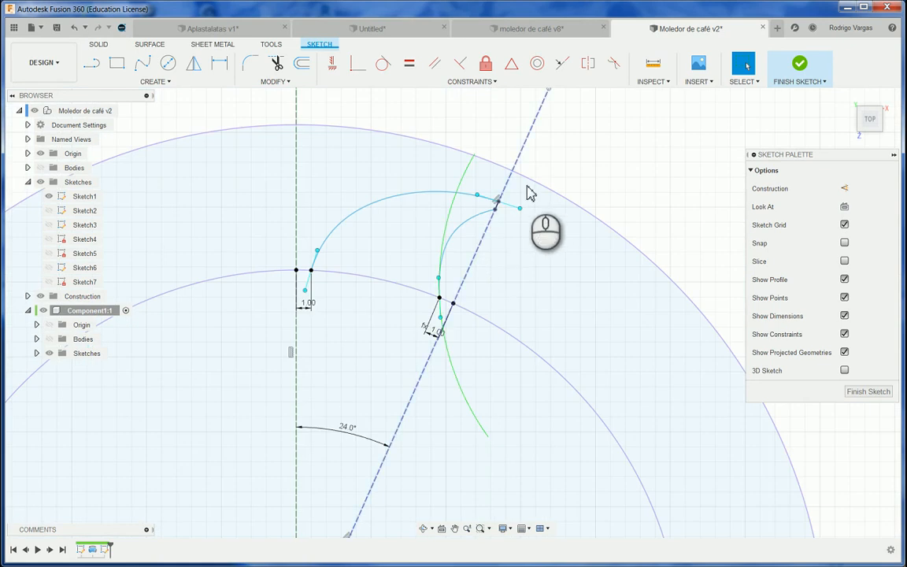
# Reshape the shorter curve with its lower tangent handle into a flatter arc and finish the sketch.
pyautogui.scroll(1, 529, 193)
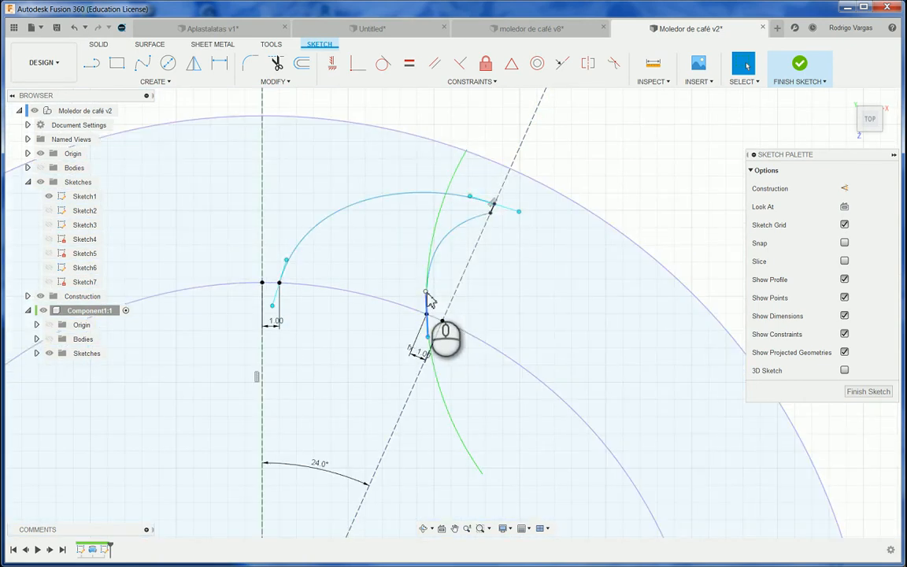
pyautogui.moveTo(428, 297); pyautogui.dragTo(429, 299)
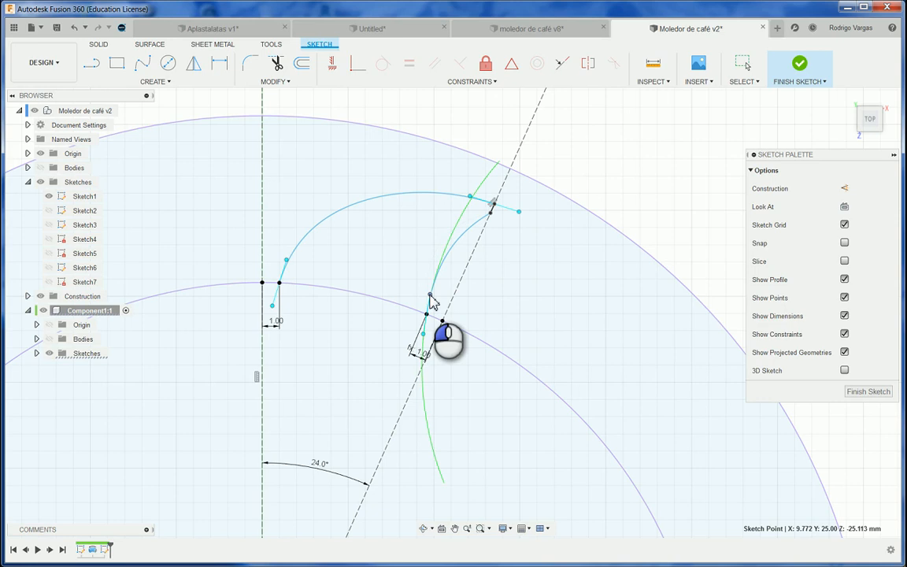
pyautogui.click(868, 391)
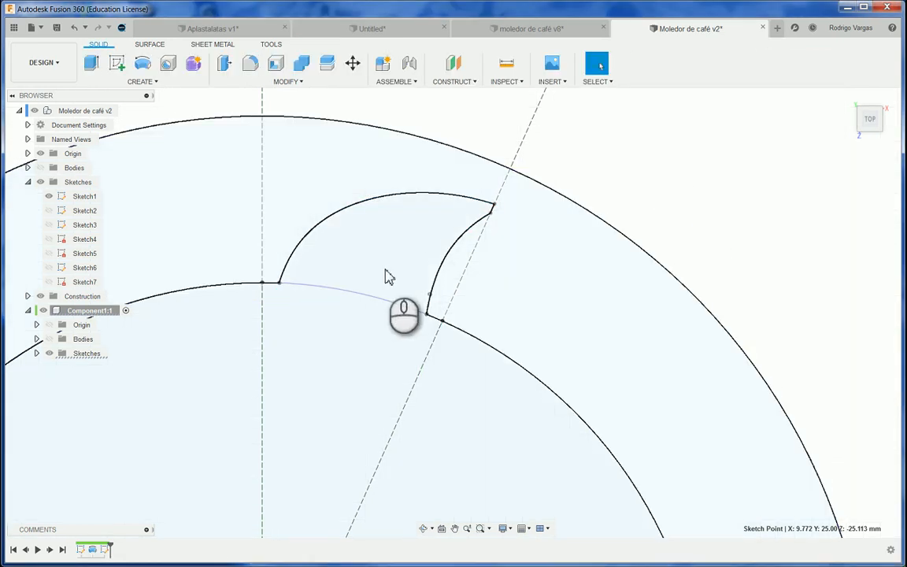
# Make the active component's bodies visible so the ring shows together with the sketched tooth profile.
pyautogui.click(722, 157)
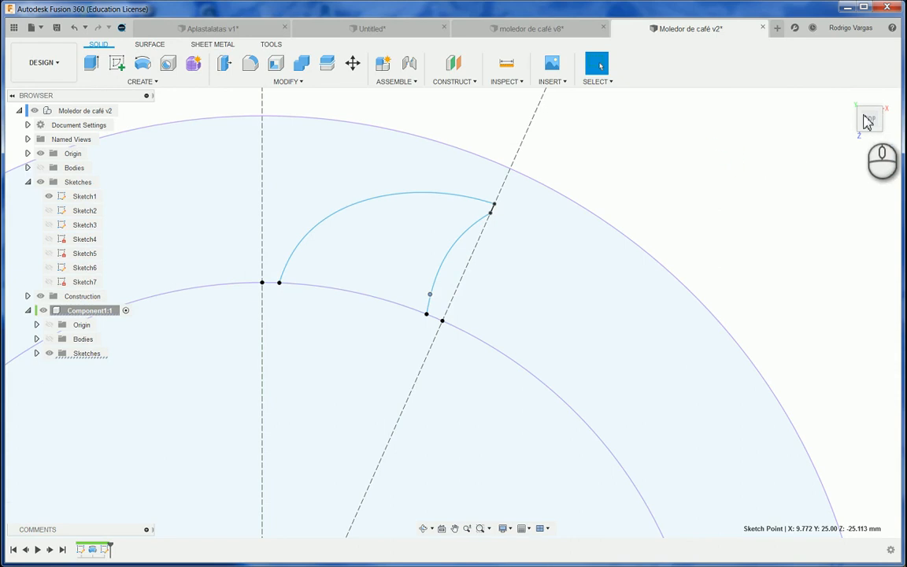
pyautogui.scroll(-1, 281, 295)
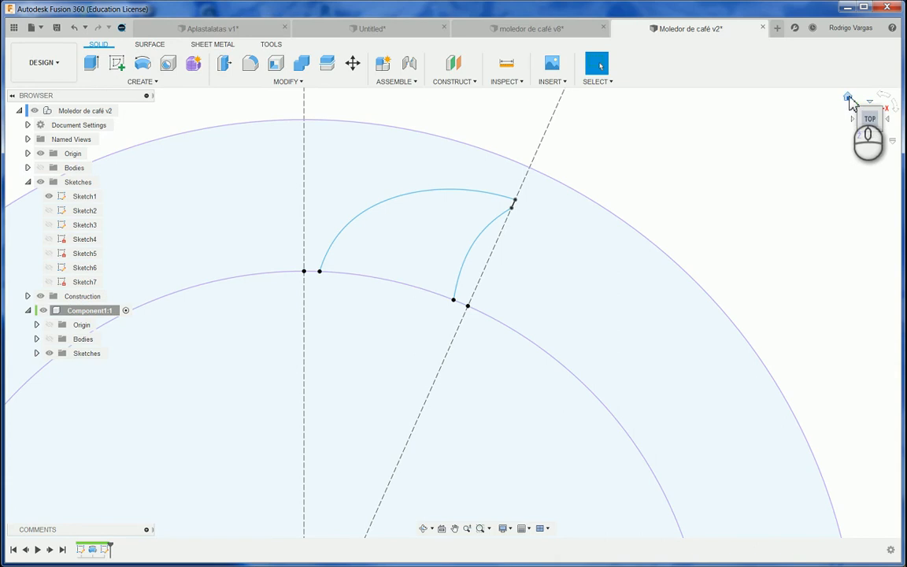
pyautogui.click(655, 149)
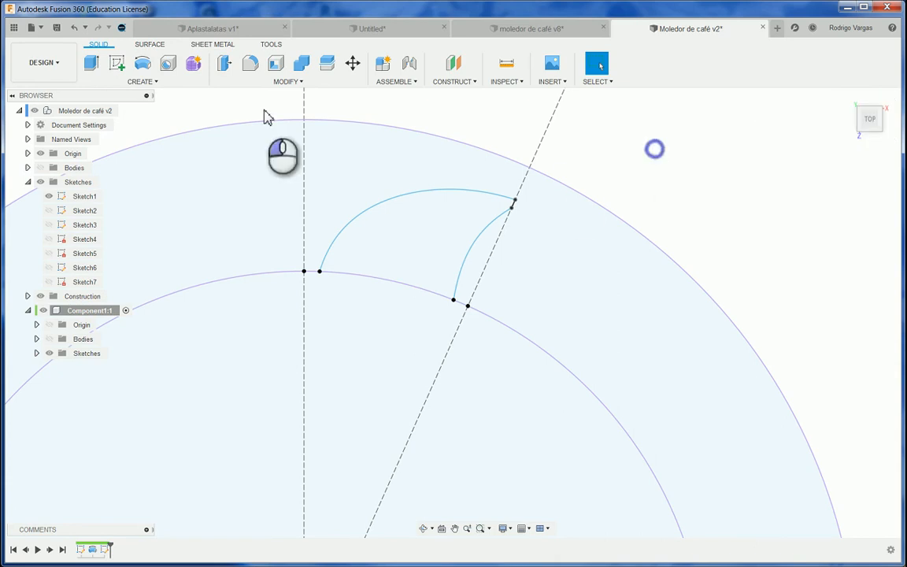
pyautogui.click(50, 339)
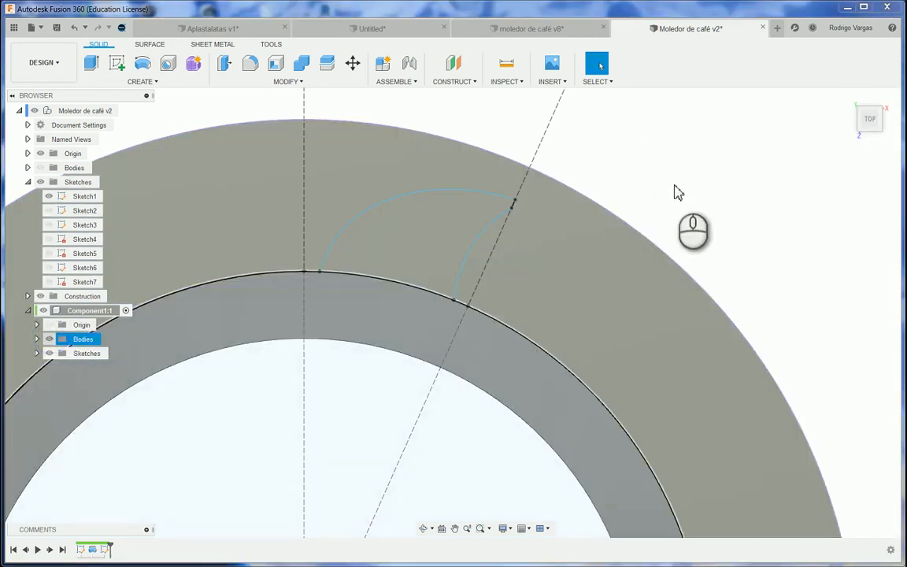
pyautogui.click(674, 186)
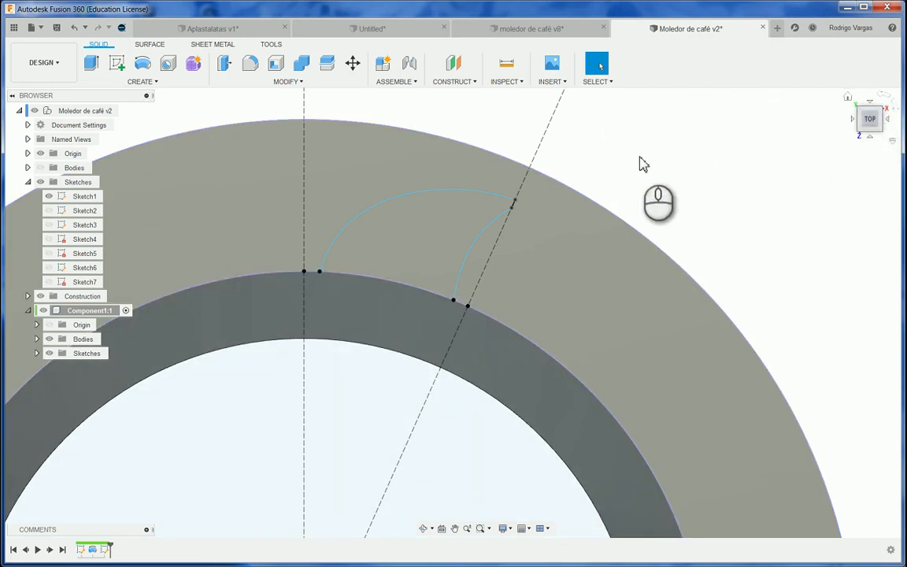
pyautogui.click(847, 96)
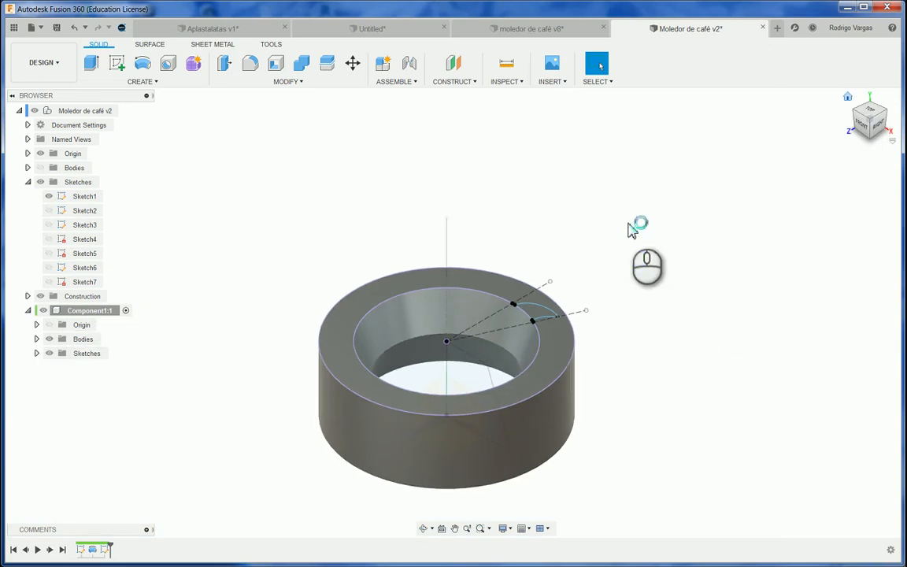
# Start a new sketch on the ring's top face.
pyautogui.click(115, 63)
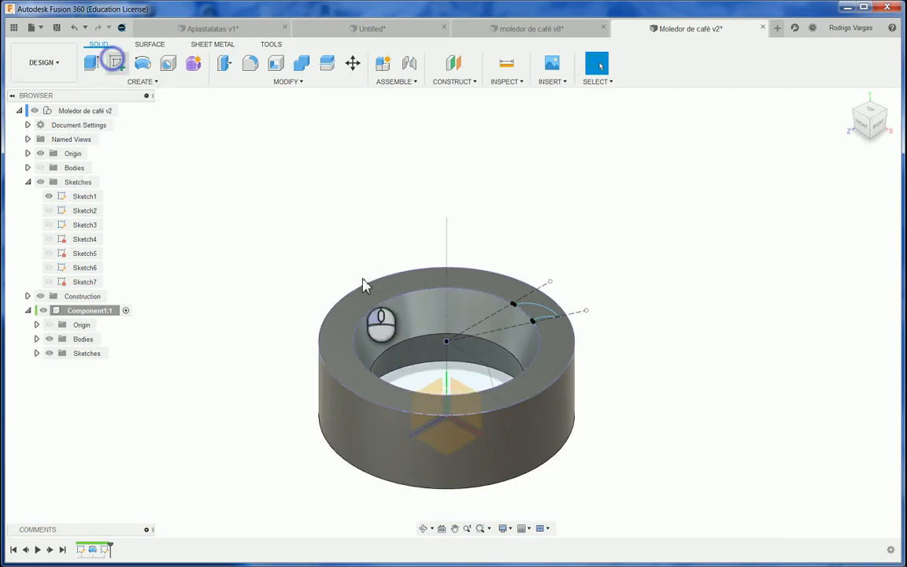
pyautogui.click(364, 285)
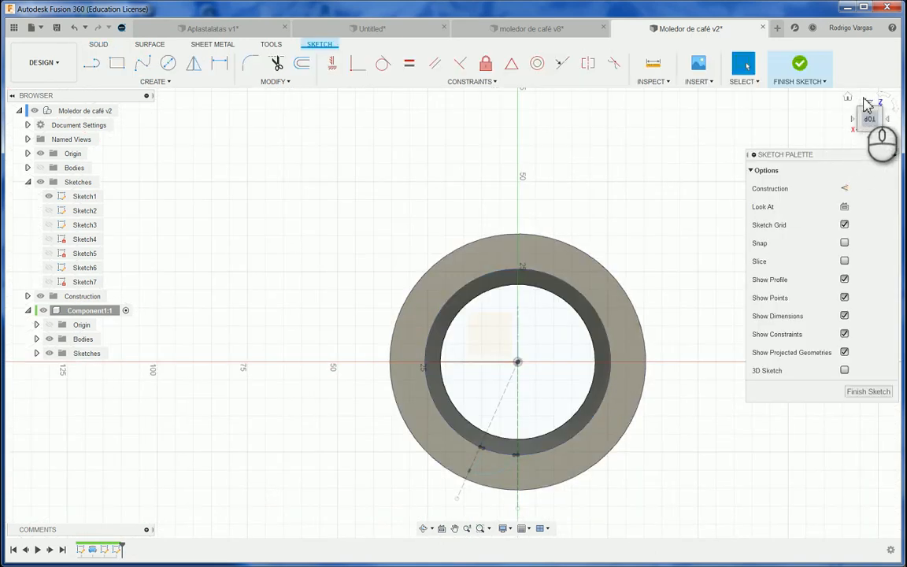
pyautogui.click(849, 97)
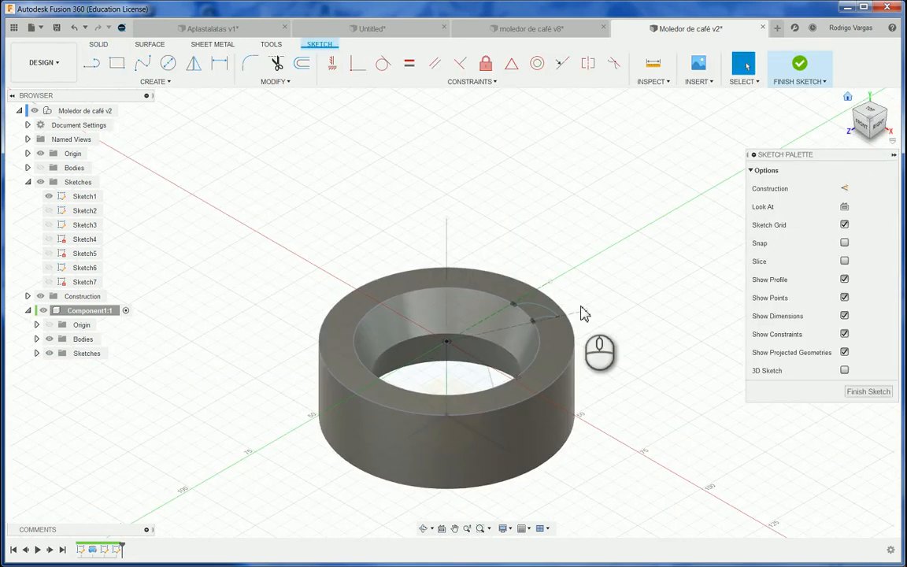
# Project the longer curve's start point on the ring's inner edge into the sketch, with the projection link enabled.
pyautogui.scroll(-1, 529, 307)
pyautogui.scroll(-5, 520, 309)
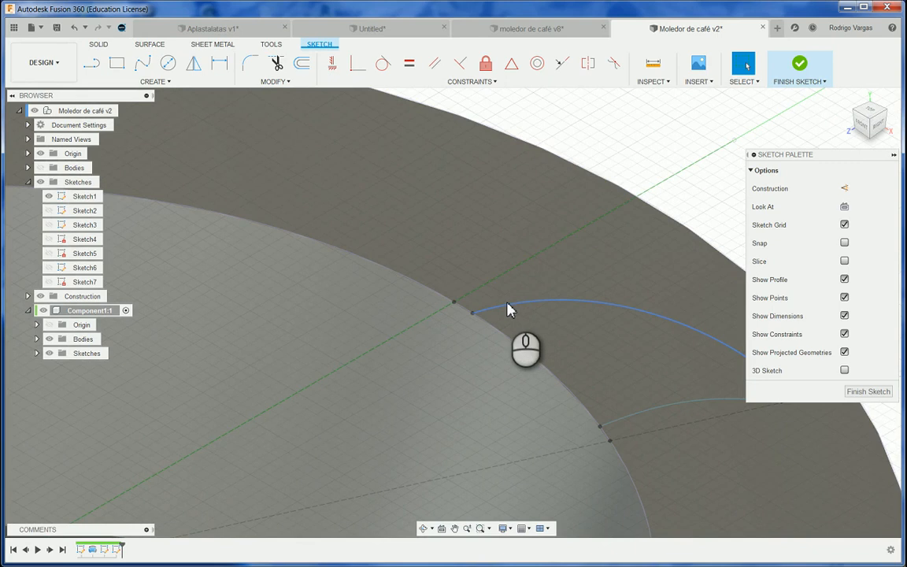
pyautogui.press('p')
pyautogui.click(470, 314)
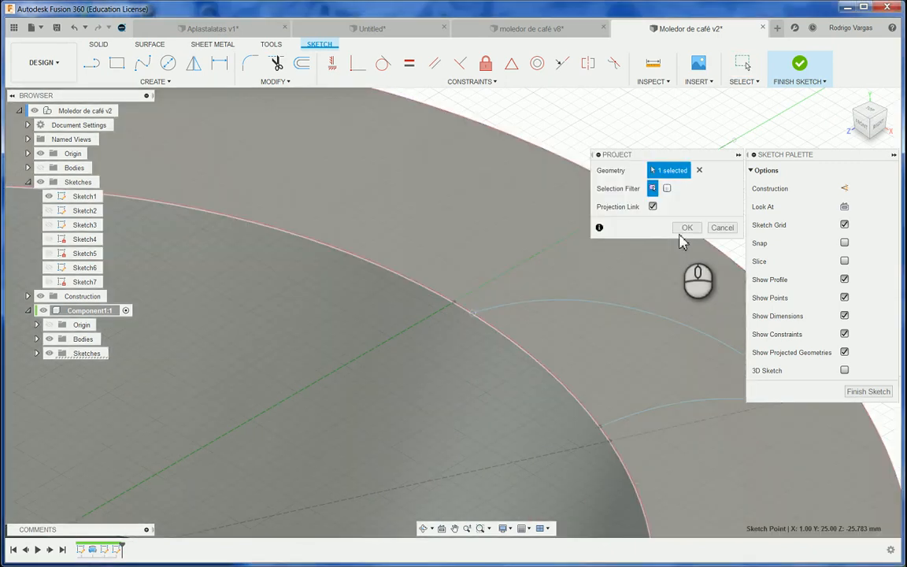
pyautogui.click(686, 227)
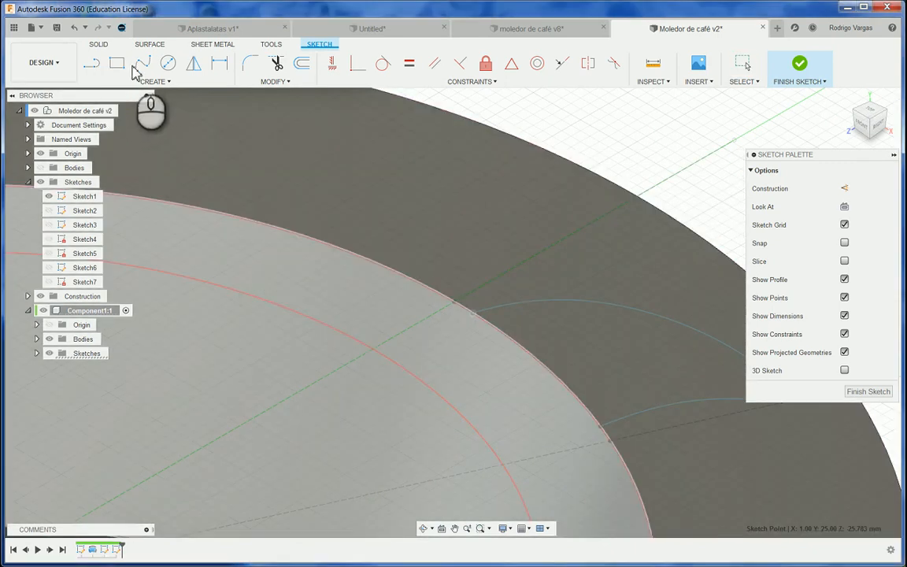
pyautogui.click(142, 65)
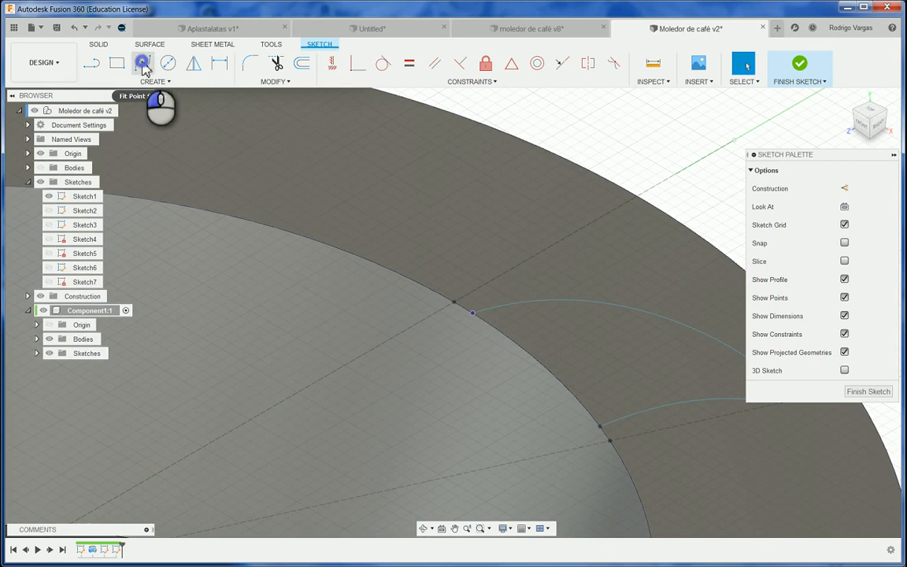
pyautogui.click(473, 314)
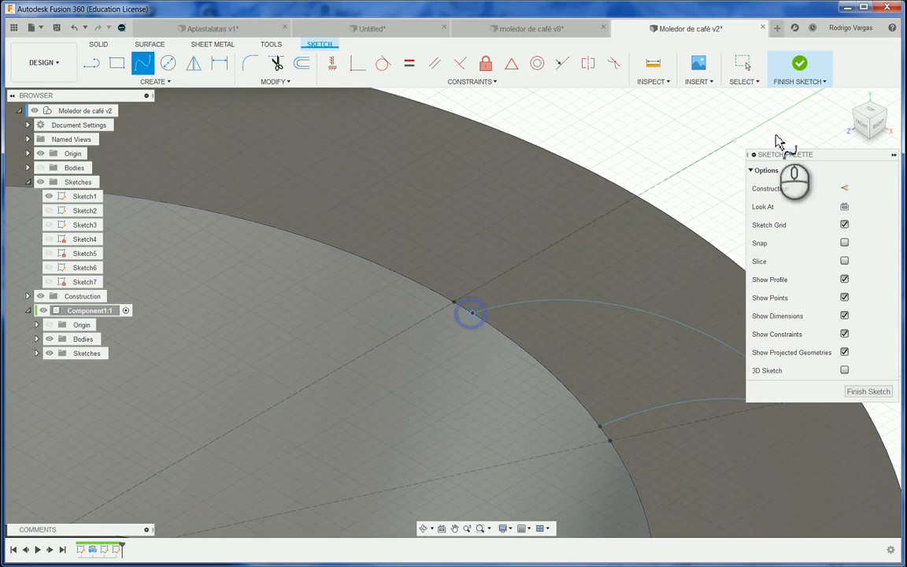
pyautogui.moveTo(457, 174)
pyautogui.keyDown('shift'); pyautogui.mouseDown(button='middle')
pyautogui.moveTo(415, 180)
pyautogui.moveTo(422, 211)
pyautogui.moveTo(395, 258)
pyautogui.mouseUp(button='middle'); pyautogui.keyUp('shift')
pyautogui.scroll(-4, 403, 277)
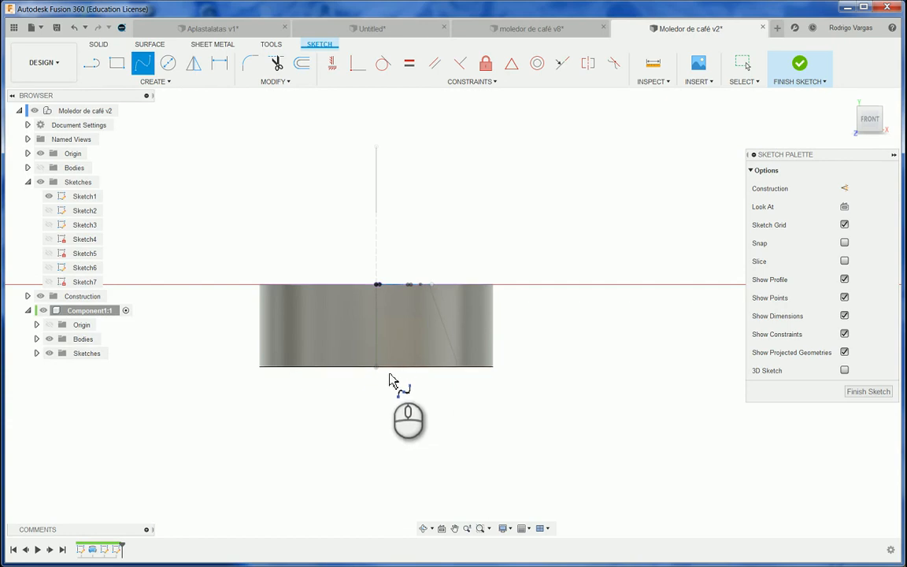
pyautogui.scroll(3, 394, 380)
pyautogui.scroll(-1, 421, 377)
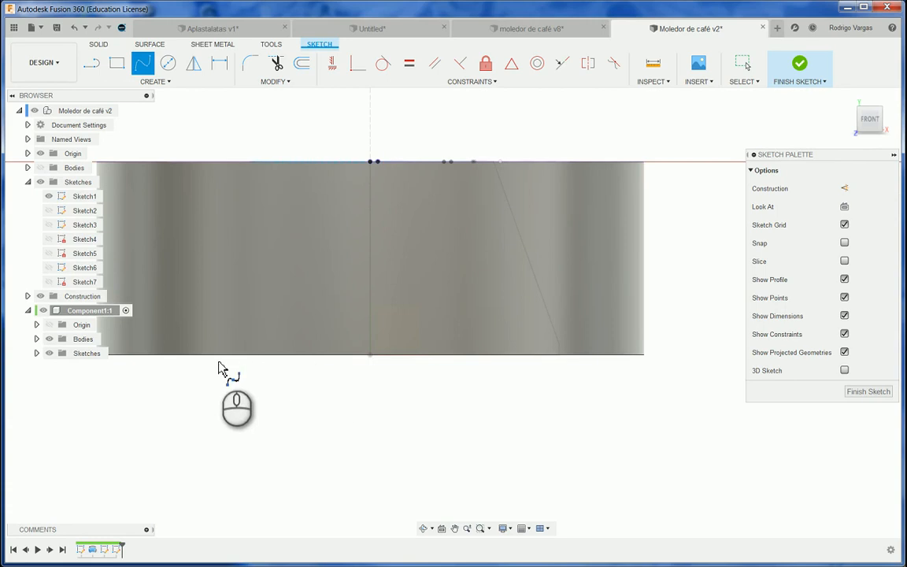
pyautogui.scroll(-2, 219, 367)
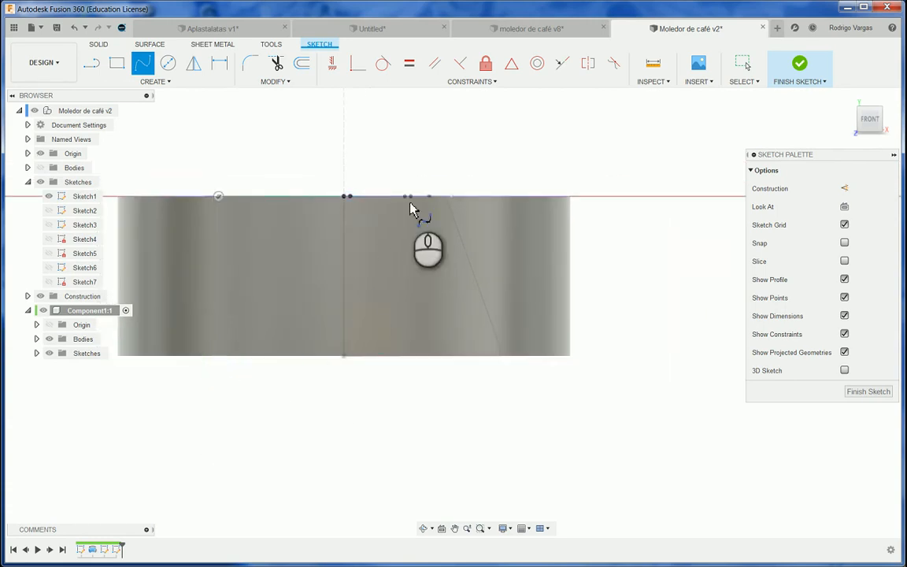
pyautogui.press('Escape')
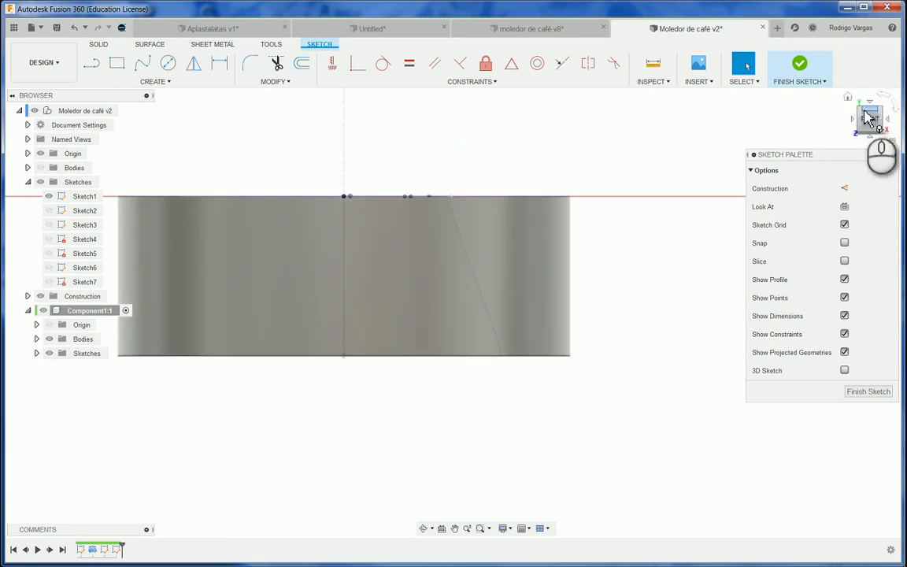
pyautogui.click(849, 101)
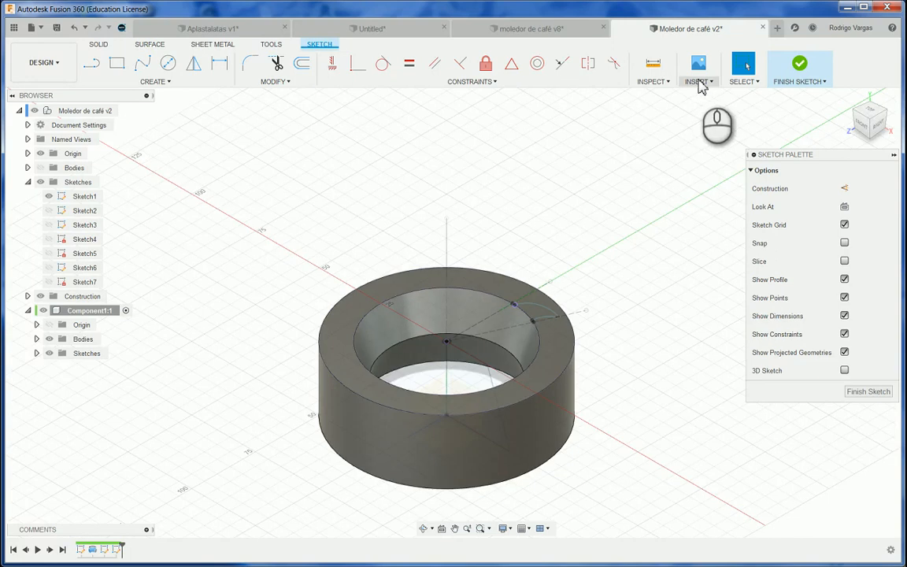
pyautogui.click(697, 82)
pyautogui.click(662, 85)
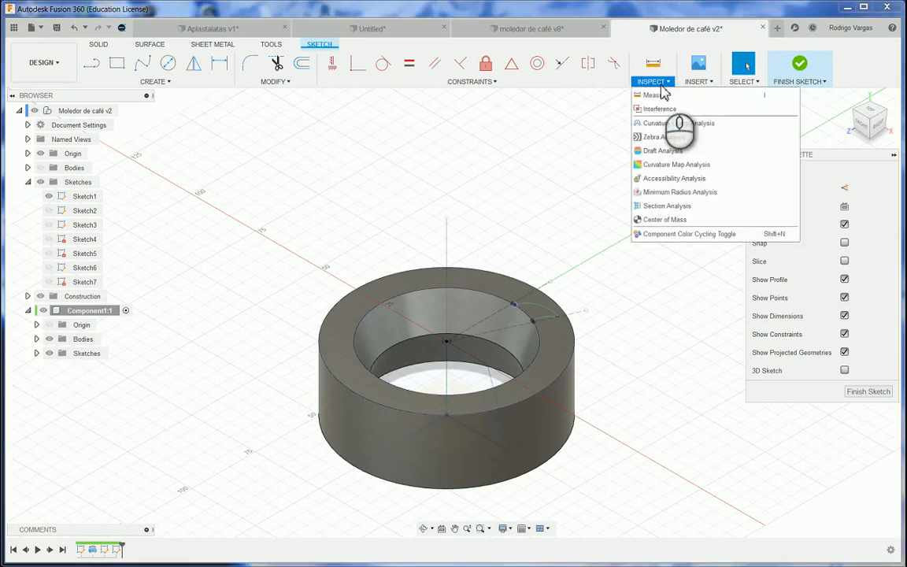
pyautogui.click(670, 207)
pyautogui.click(876, 191)
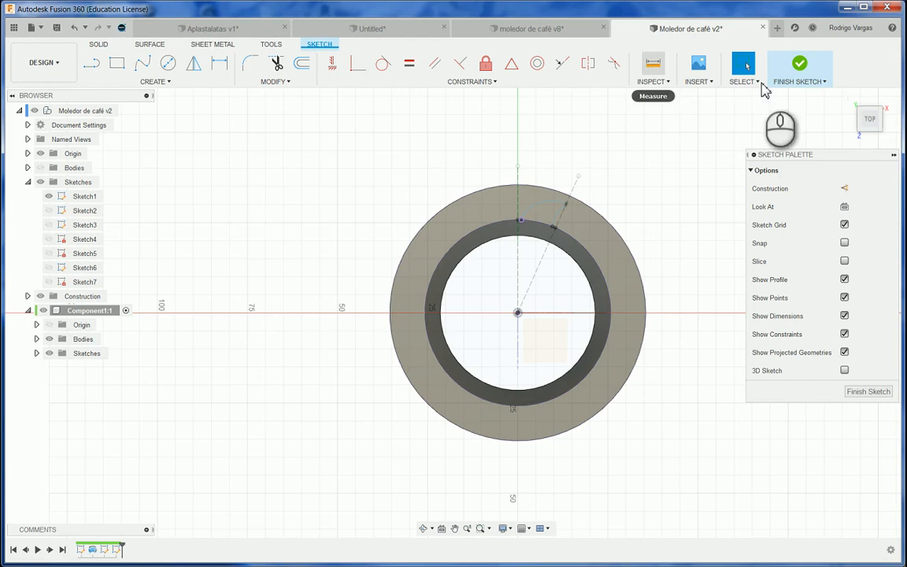
# Create a section analysis of the ring through the YZ origin plane, with a 0.00 mm offset and hatching shown.
pyautogui.click(849, 97)
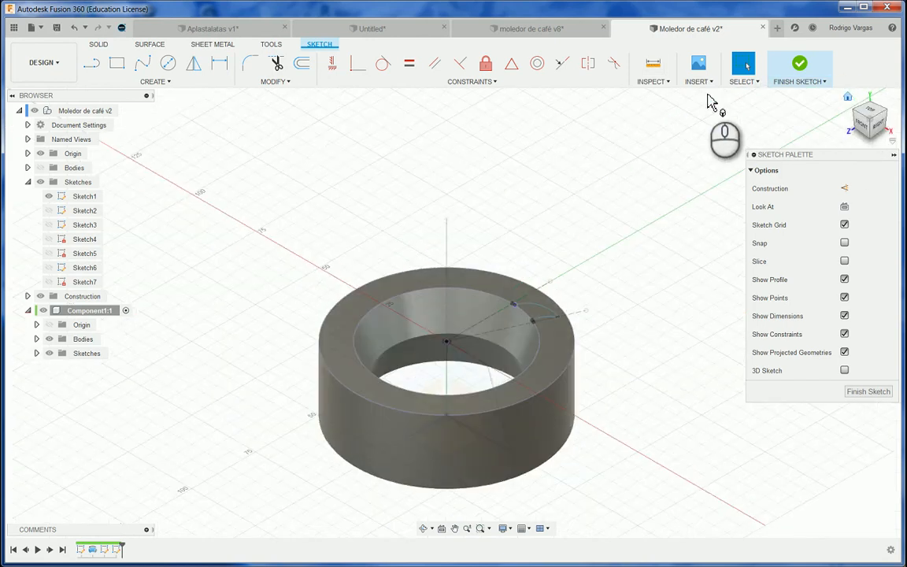
pyautogui.click(664, 82)
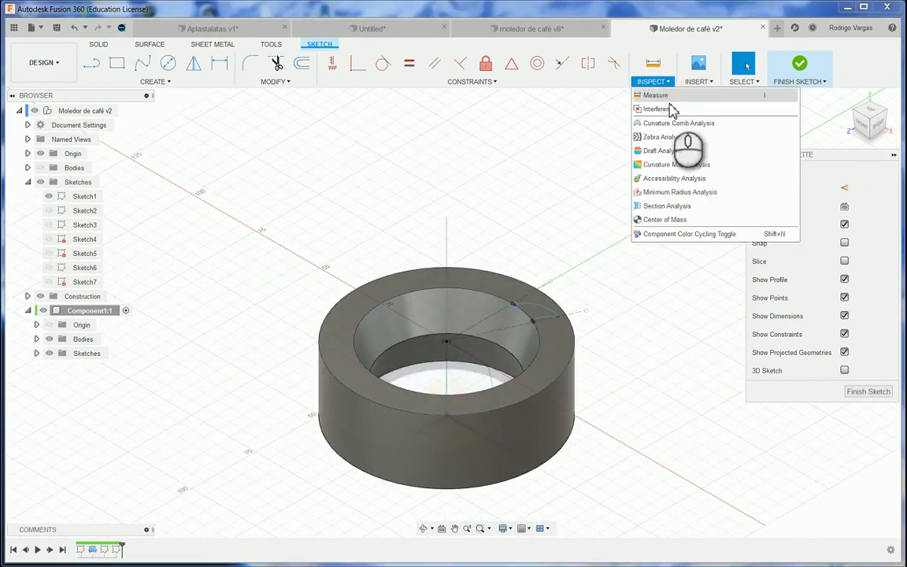
pyautogui.click(689, 207)
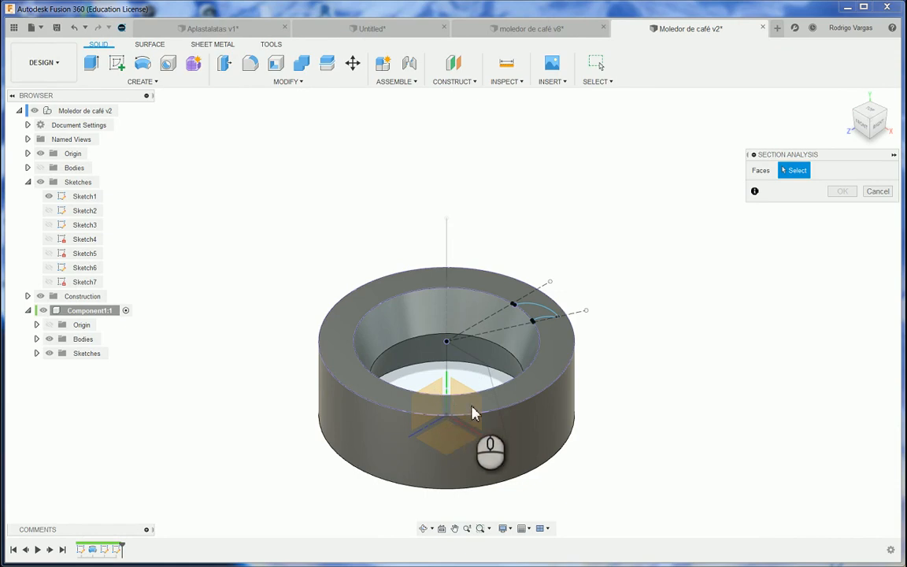
pyautogui.click(437, 393)
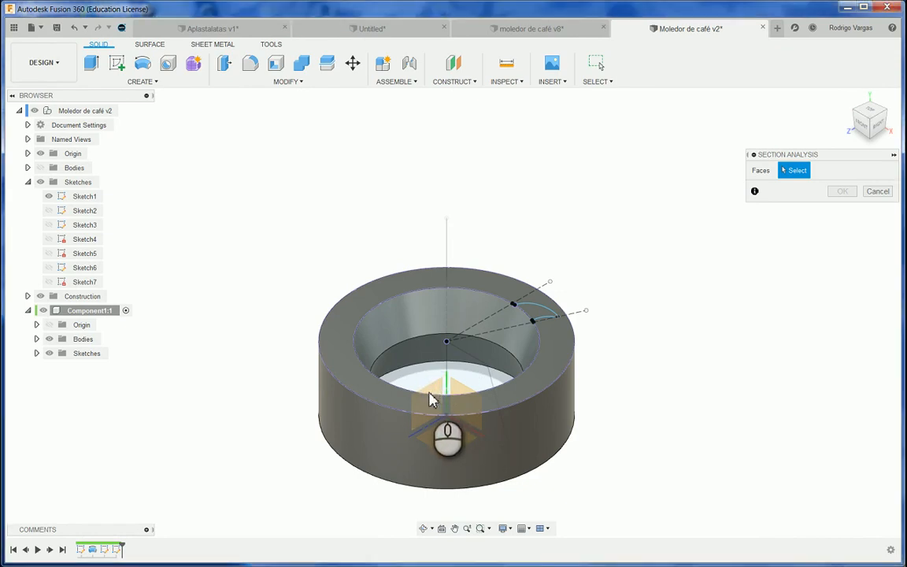
pyautogui.click(430, 397)
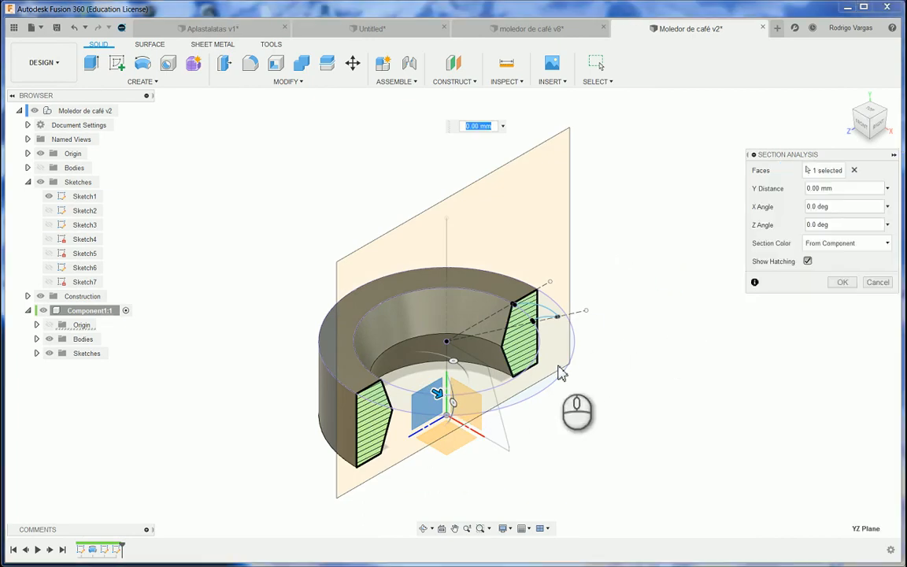
pyautogui.click(843, 282)
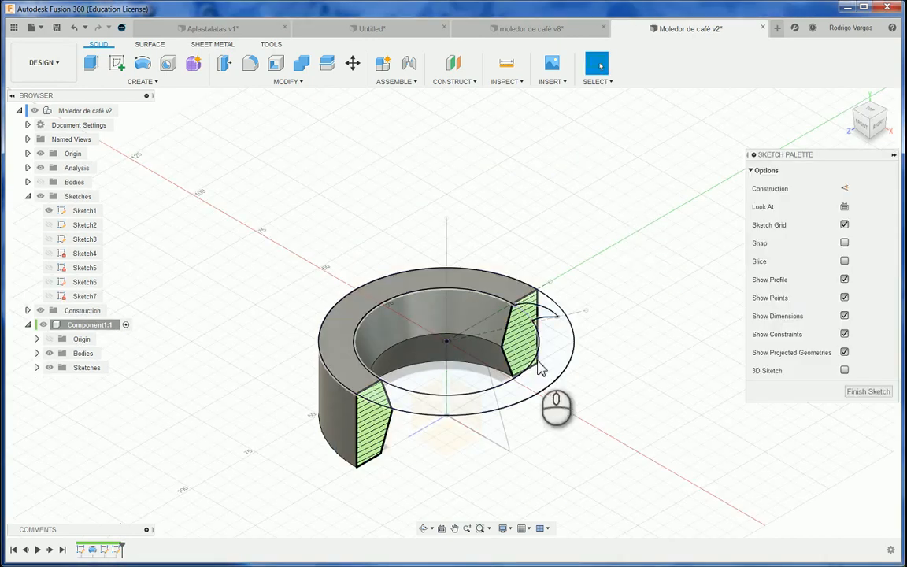
pyautogui.scroll(3, 538, 363)
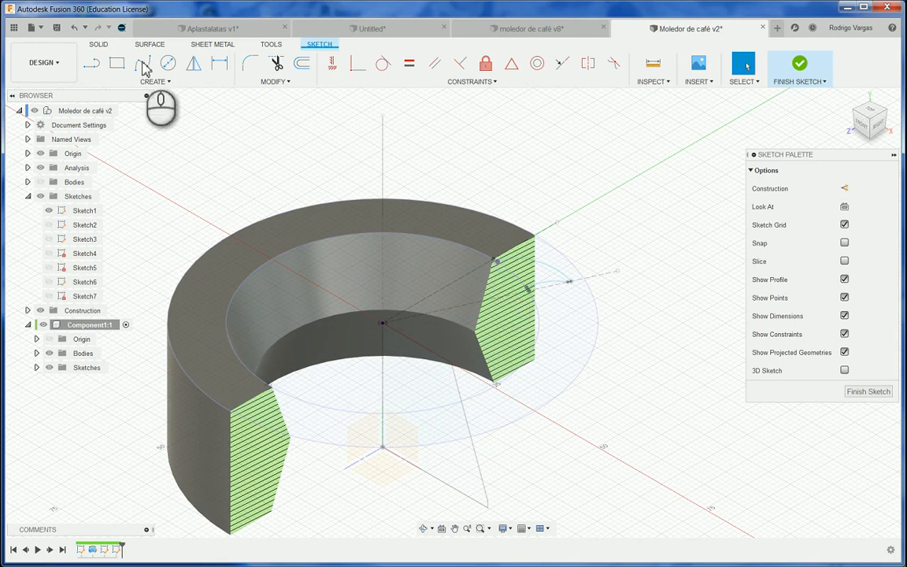
pyautogui.click(142, 64)
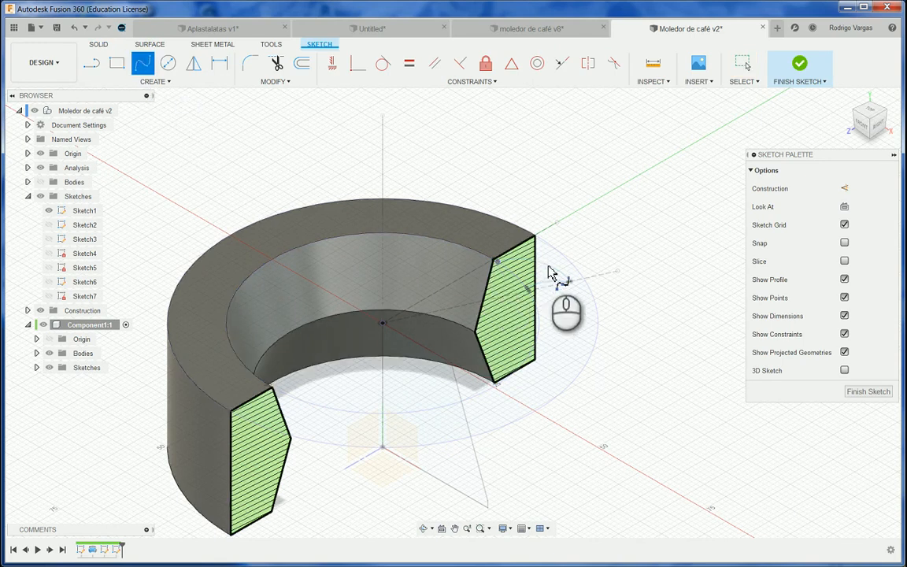
pyautogui.scroll(-1, 498, 266)
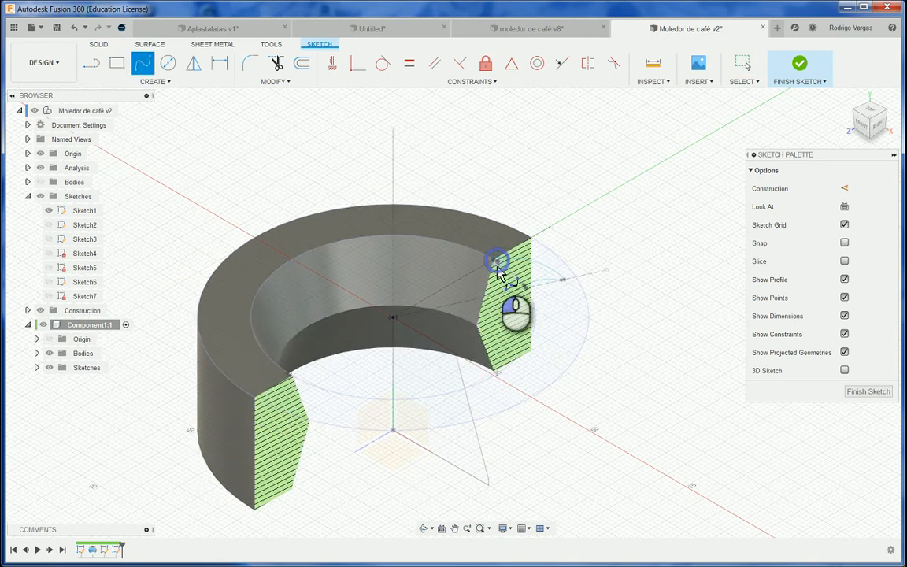
pyautogui.click(860, 134)
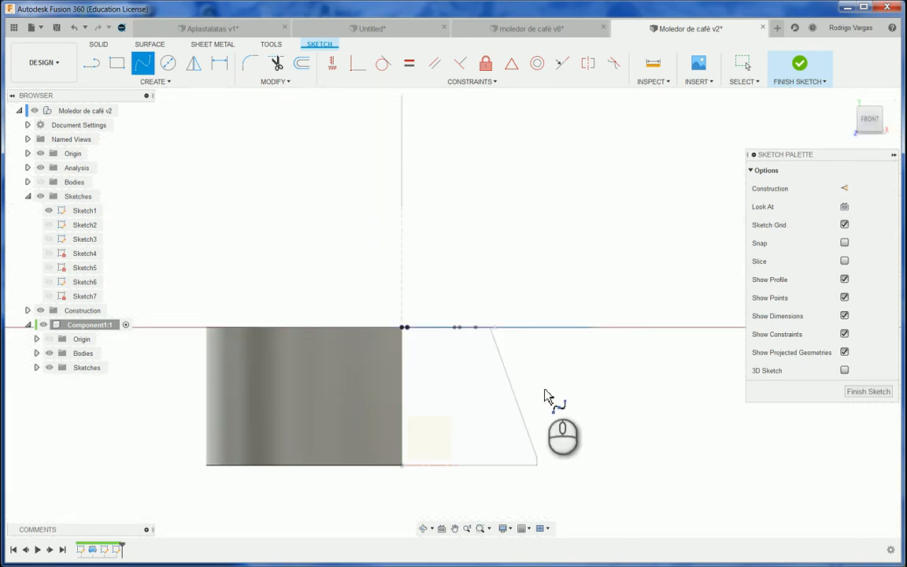
pyautogui.click(263, 482)
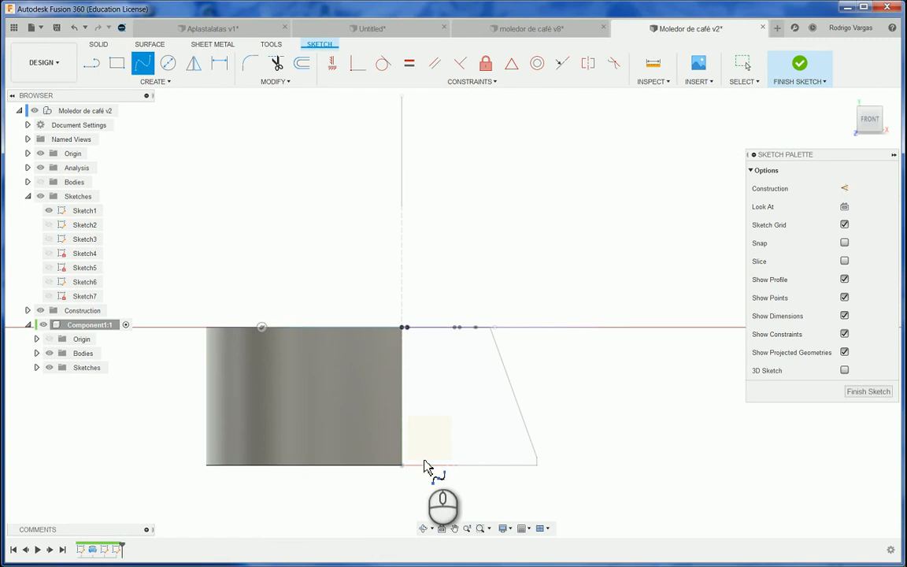
# Finish the sketch on the ring's top face and start a new sketch on the front-facing XY origin plane.
pyautogui.click(803, 72)
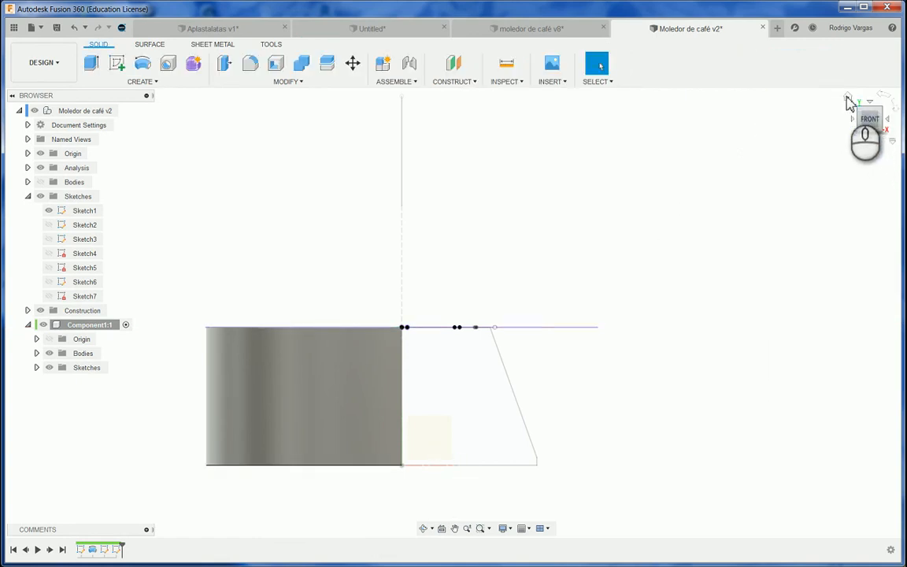
pyautogui.click(848, 99)
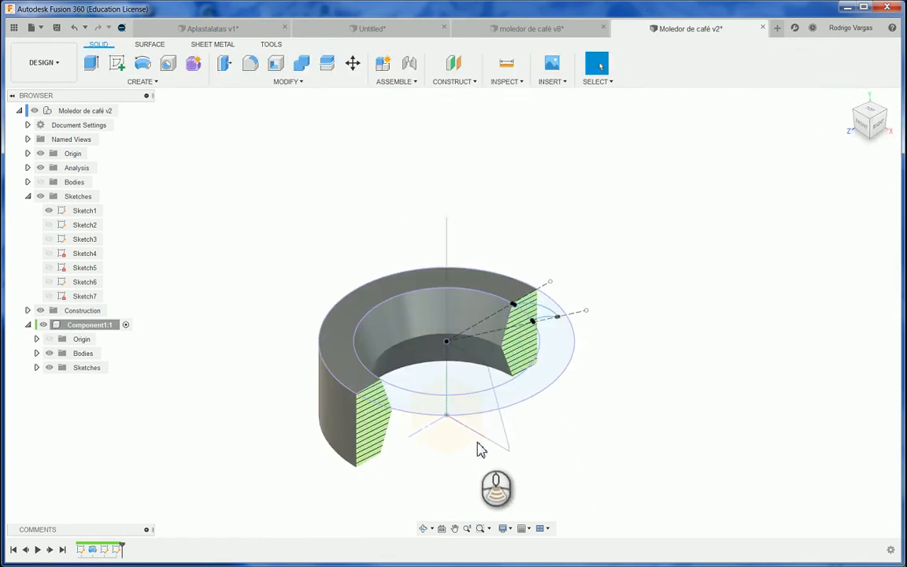
pyautogui.scroll(4, 480, 449)
pyautogui.click(594, 189)
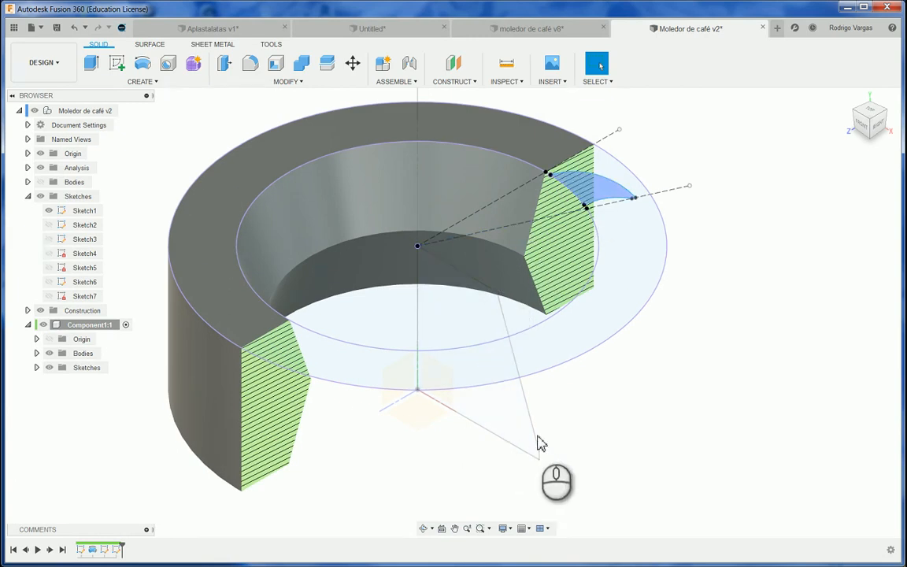
pyautogui.click(452, 389)
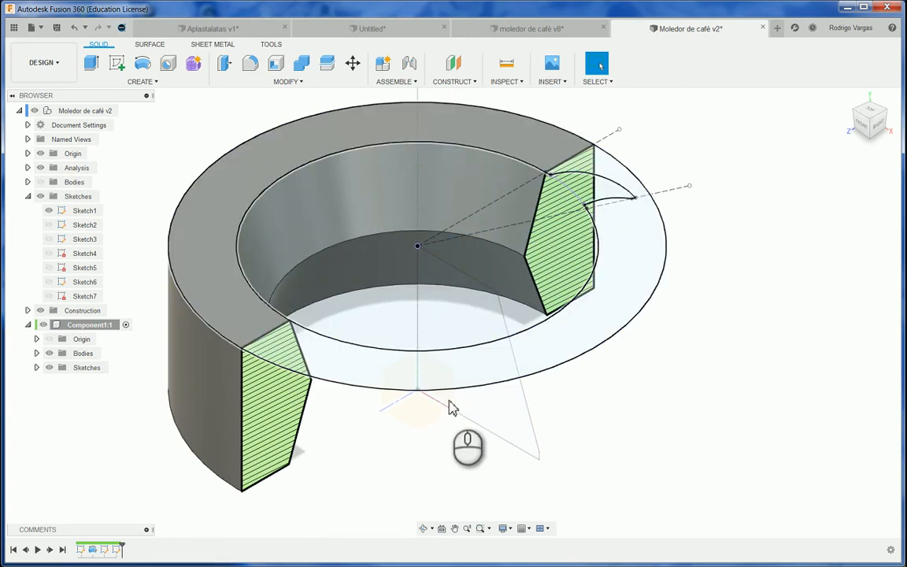
pyautogui.scroll(-1, 682, 387)
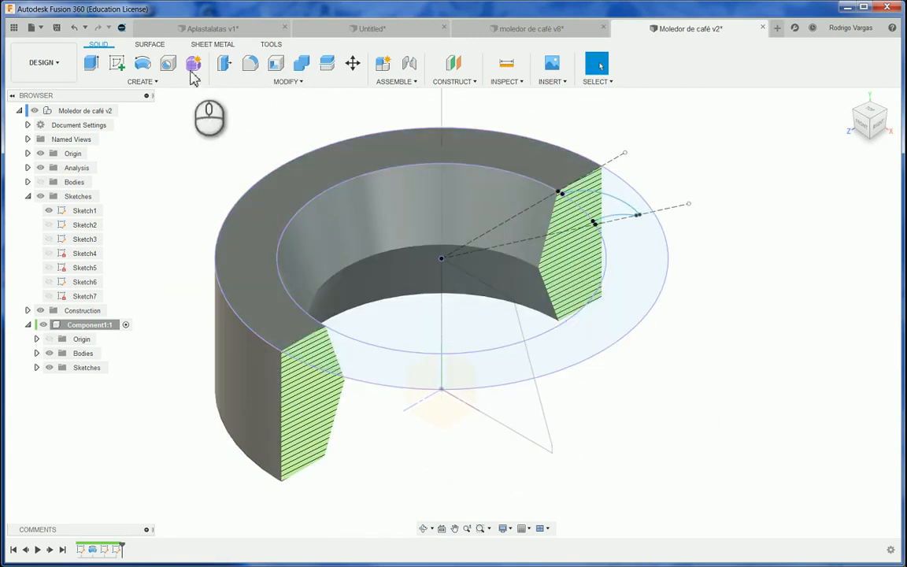
pyautogui.click(117, 64)
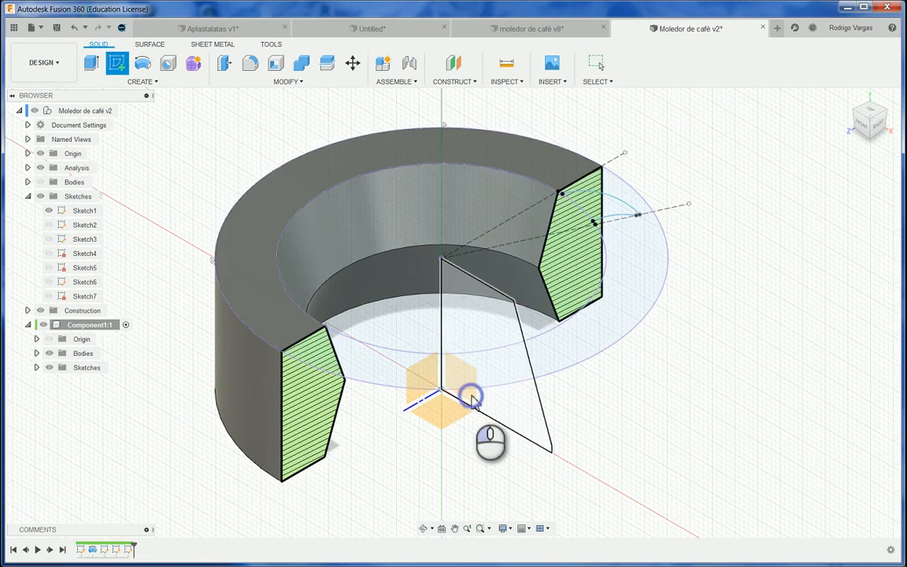
pyautogui.click(471, 400)
pyautogui.scroll(3, 448, 143)
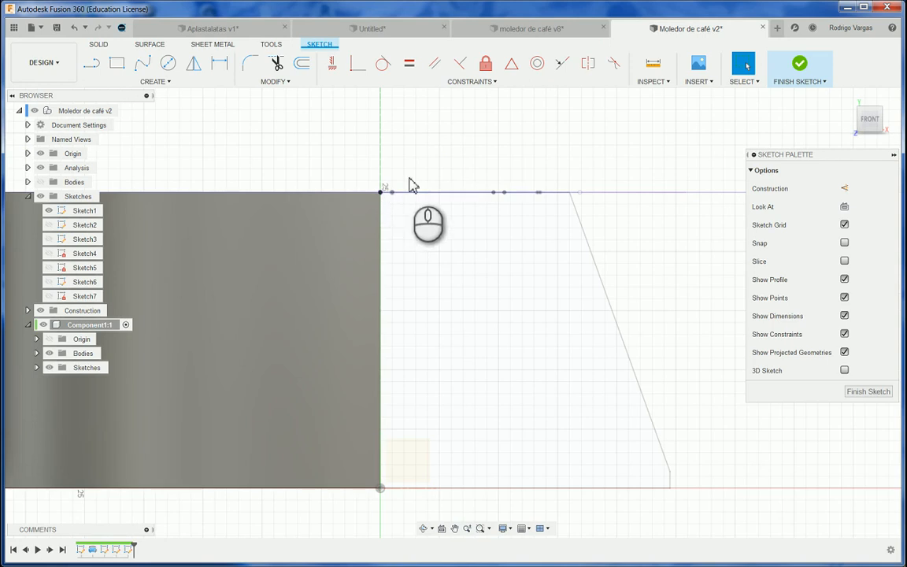
# Project the longer tooth curve's start point into the front-plane sketch, with the projection link enabled.
pyautogui.click(143, 66)
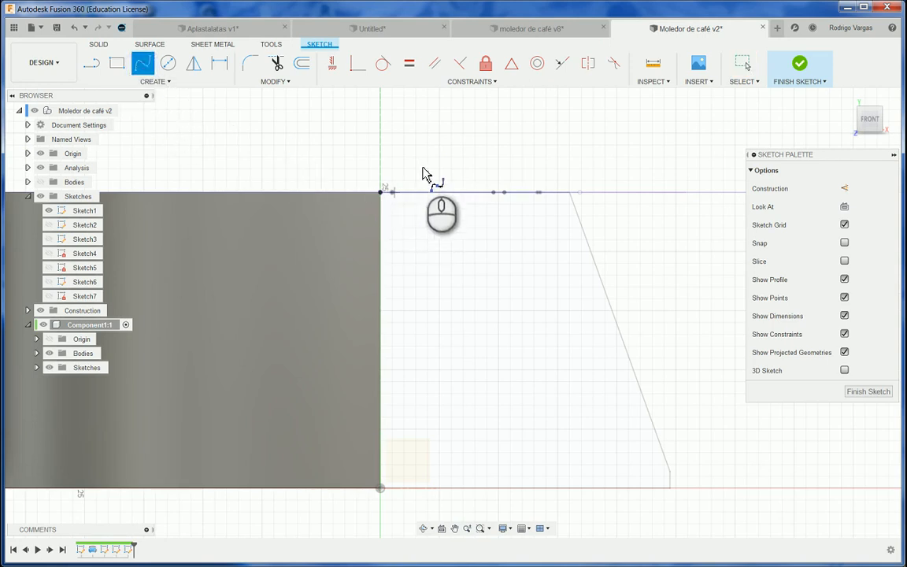
pyautogui.press('Escape')
pyautogui.scroll(-1, 461, 203)
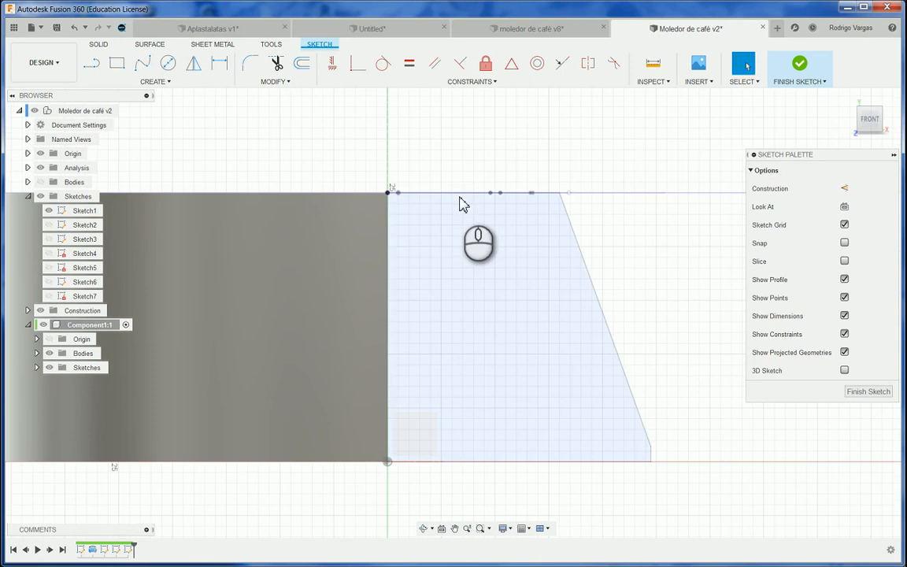
pyautogui.press('p')
pyautogui.click(396, 193)
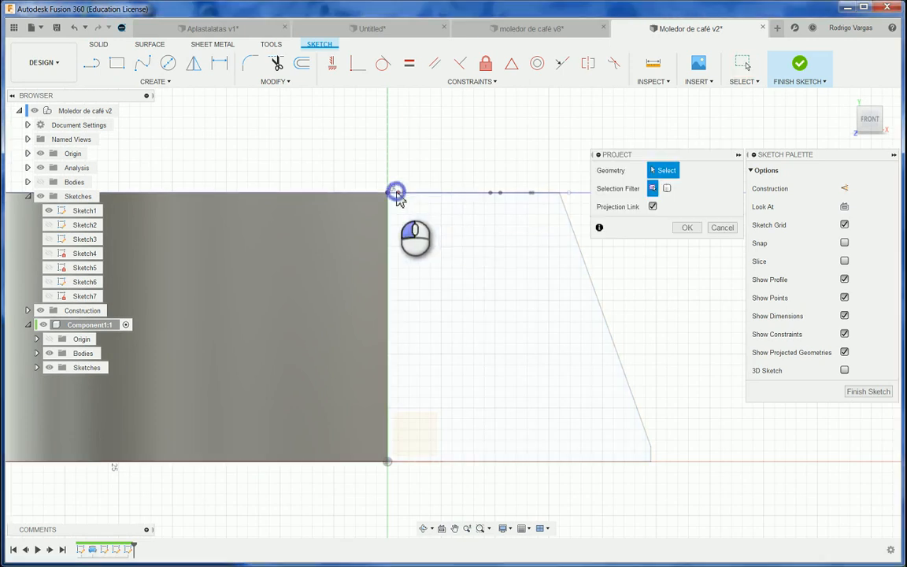
pyautogui.click(686, 227)
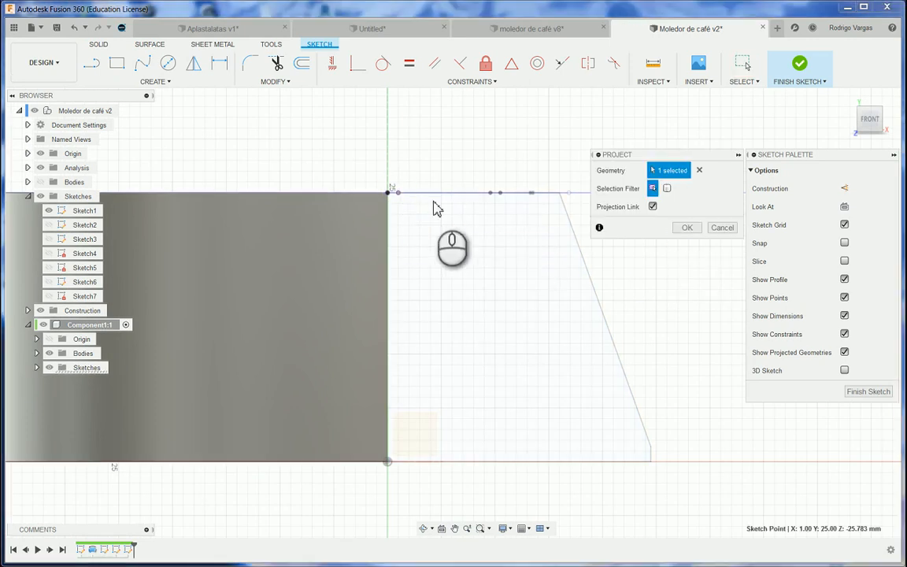
pyautogui.click(362, 174)
# Draw a two-point fit point spline from the projected start point down past the ring profile's slanted edge, ending just above the base.
pyautogui.press('s')
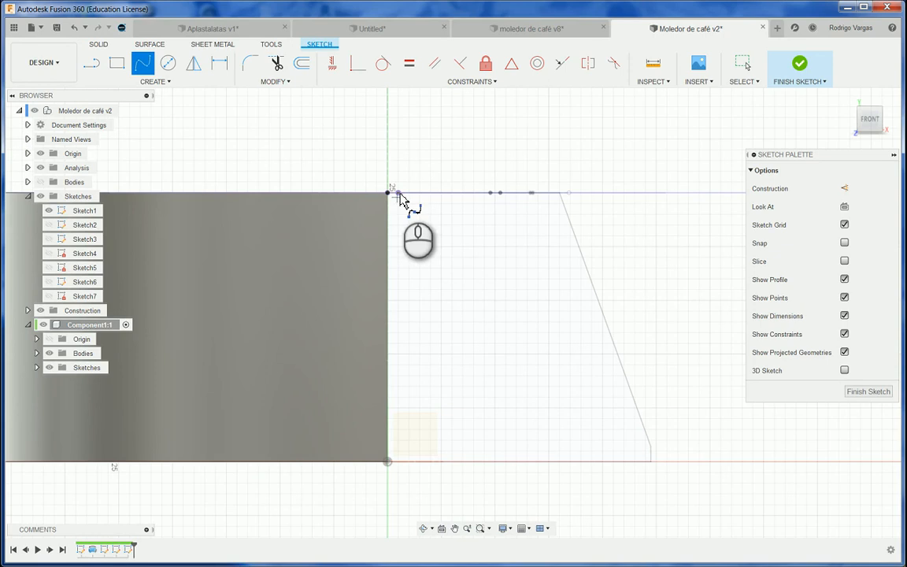
pyautogui.click(398, 193)
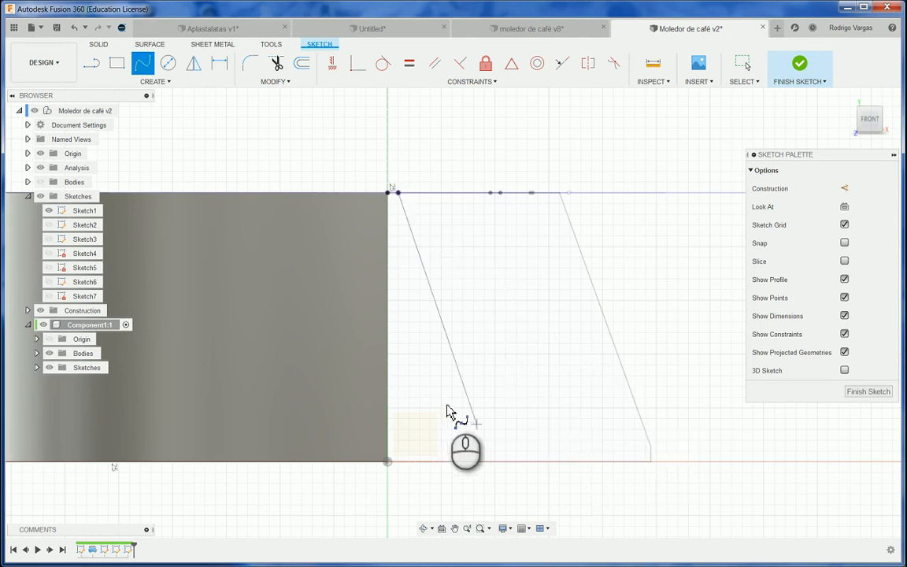
pyautogui.scroll(-3, 453, 411)
pyautogui.scroll(2, 473, 413)
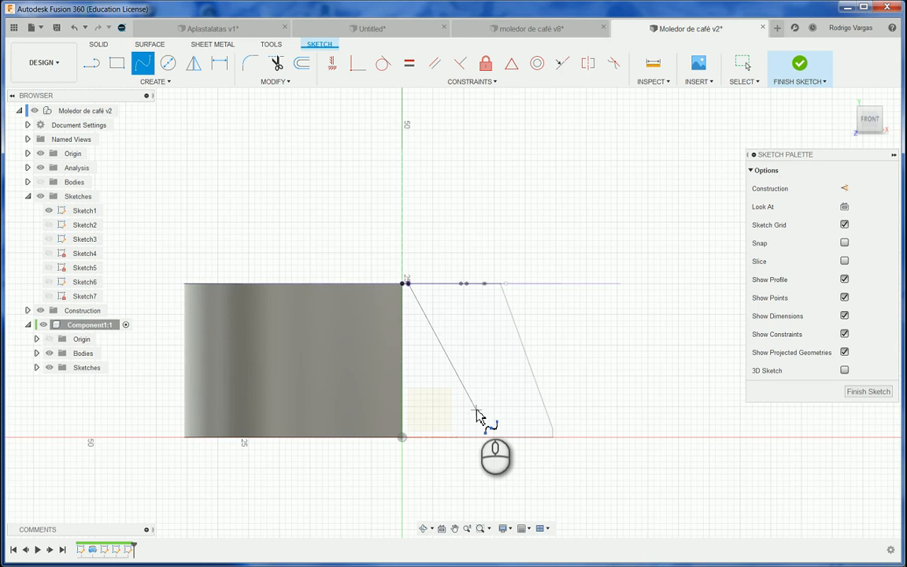
pyautogui.click(589, 423)
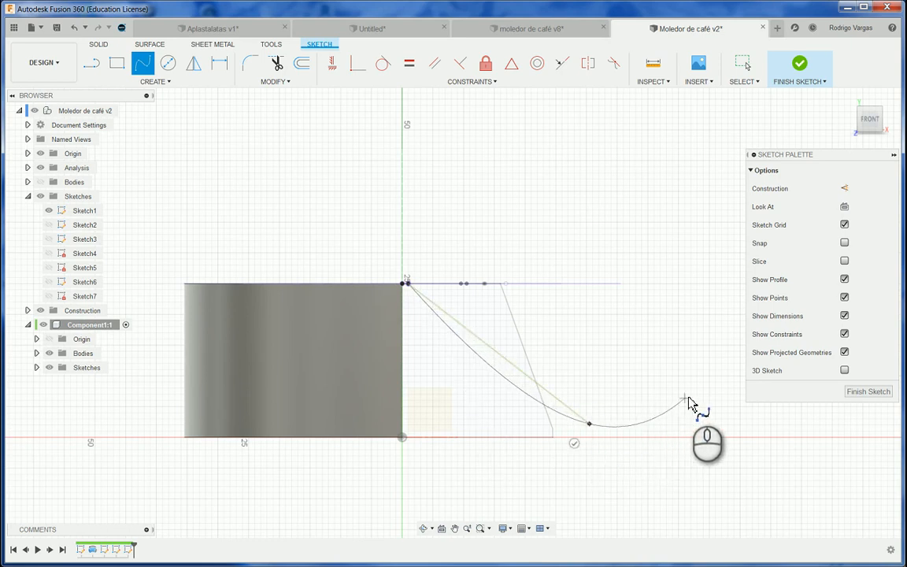
pyautogui.click(576, 443)
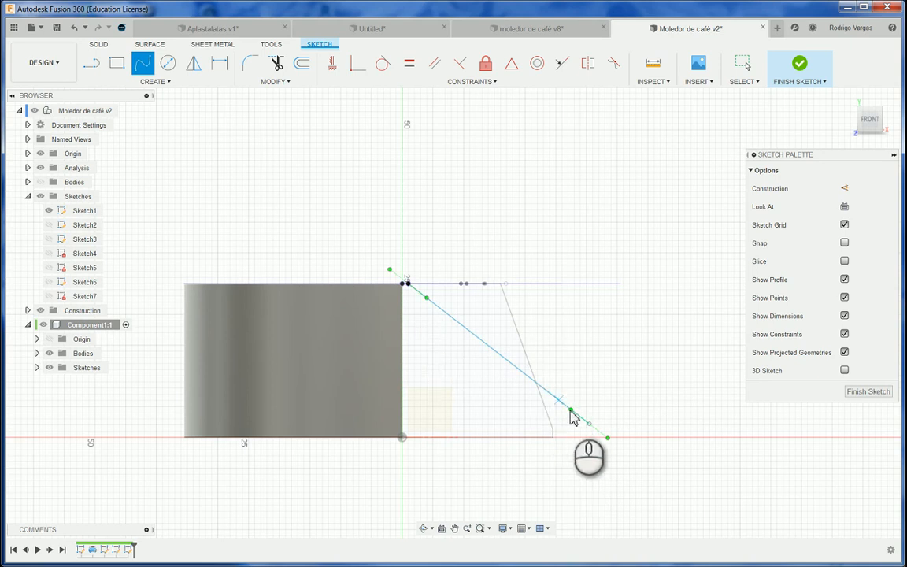
pyautogui.press('Escape')
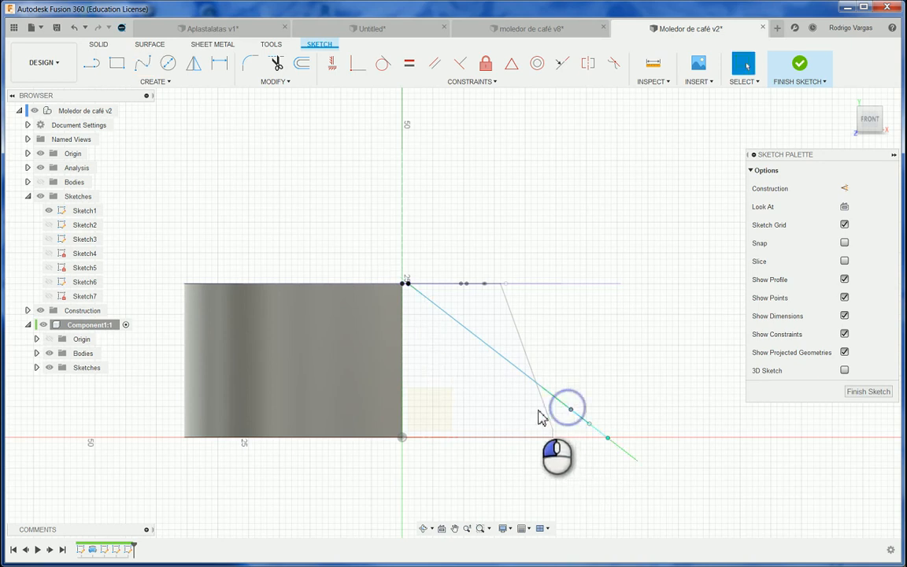
# Bend the spline with its lower tangent handle into a sagging curve about 39 mm long, and finish the sketch.
pyautogui.moveTo(542, 416)
pyautogui.mouseDown()
pyautogui.moveTo(535, 408)
pyautogui.moveTo(545, 411)
pyautogui.mouseUp()
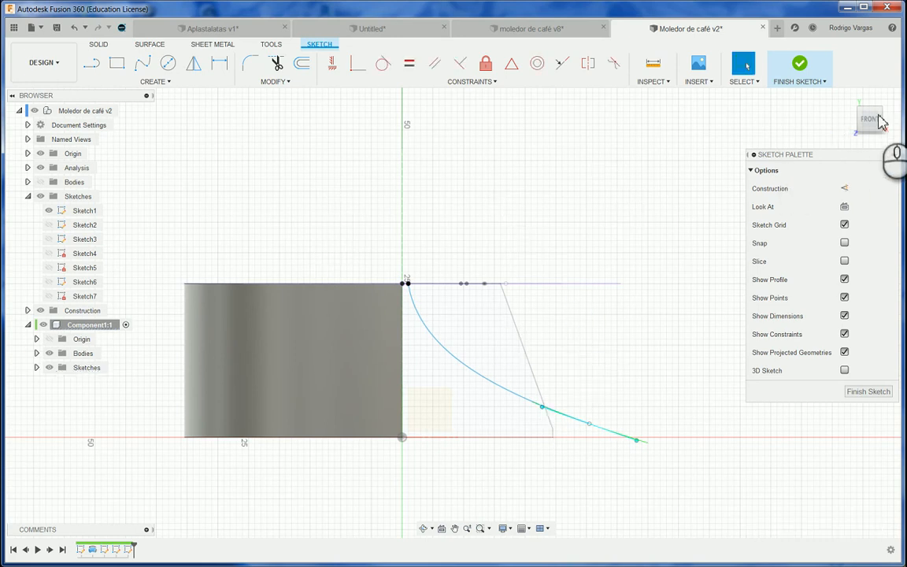
pyautogui.moveTo(869, 123); pyautogui.dragTo(870, 138)
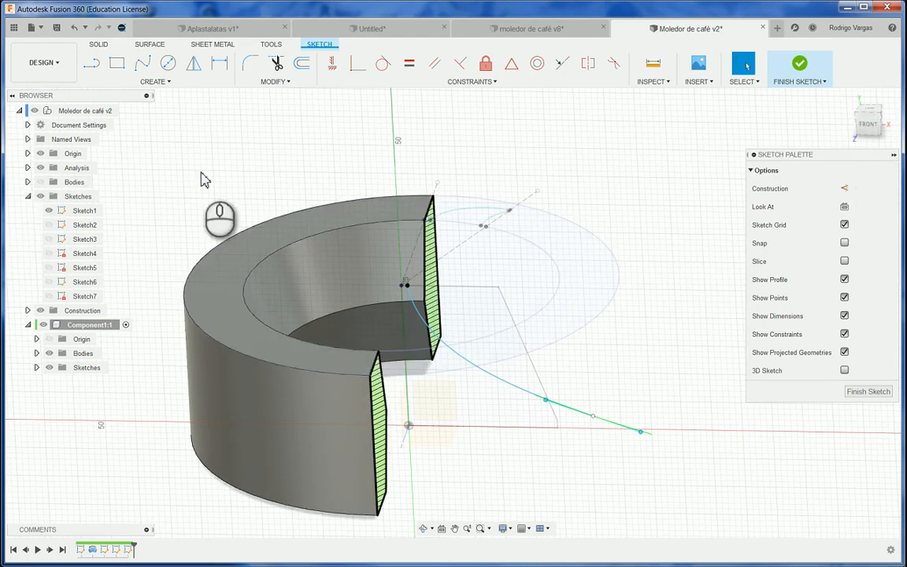
pyautogui.click(640, 143)
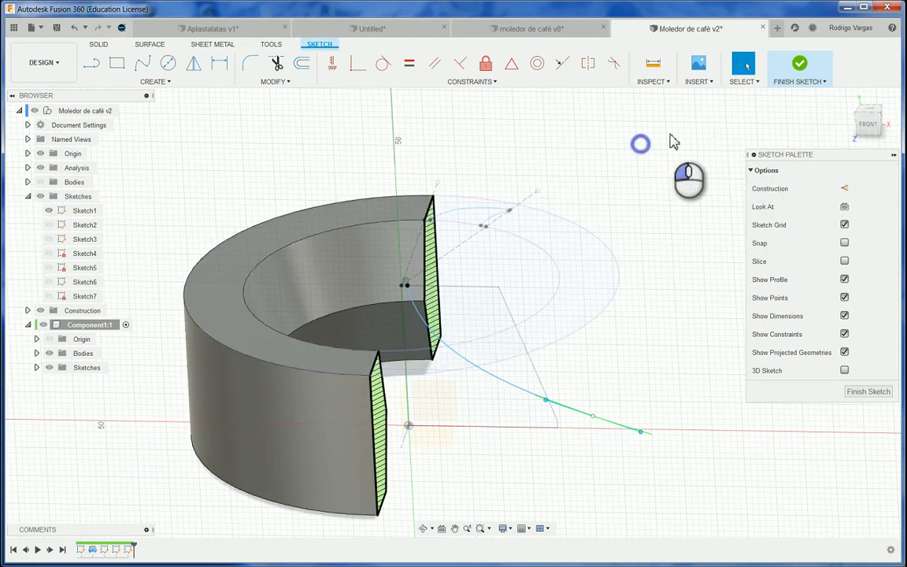
pyautogui.click(799, 63)
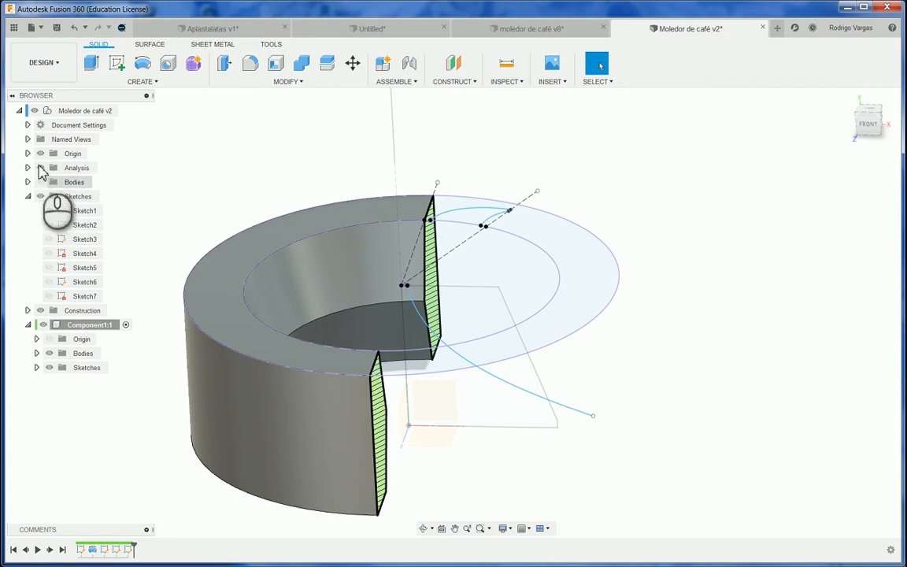
# Edit the Section1 analysis to cut the ring through the XY origin plane, with a 0.00 mm distance and hatching shown.
pyautogui.click(28, 168)
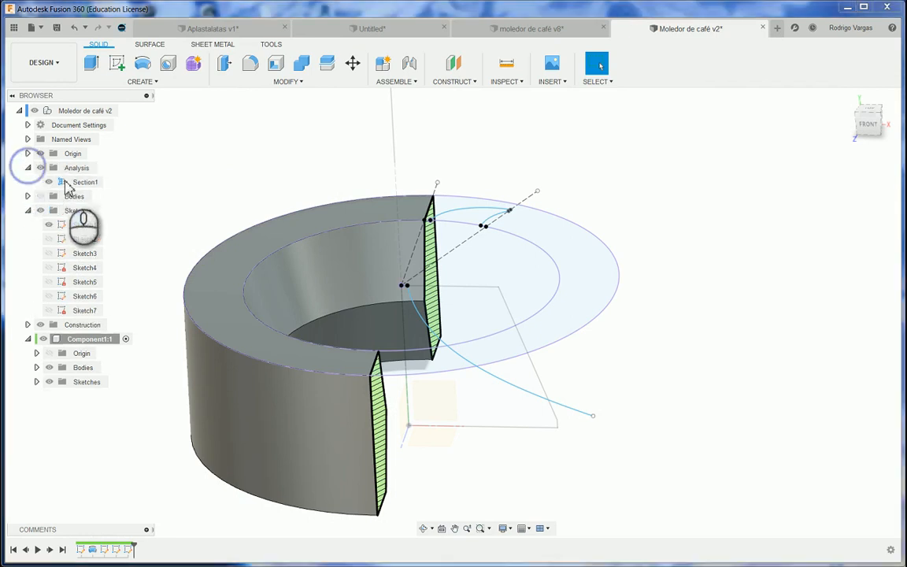
pyautogui.rightClick(75, 181)
pyautogui.click(95, 203)
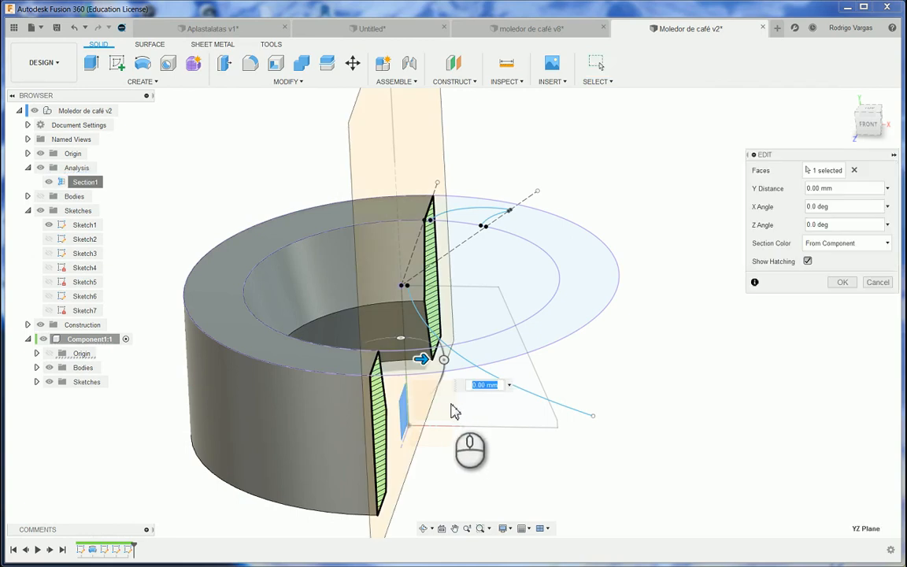
pyautogui.click(853, 170)
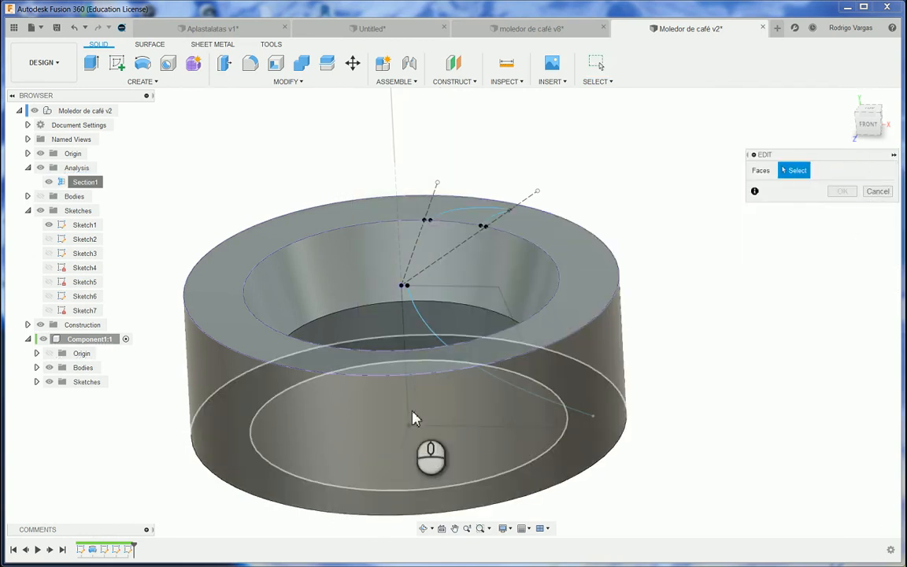
pyautogui.click(876, 118)
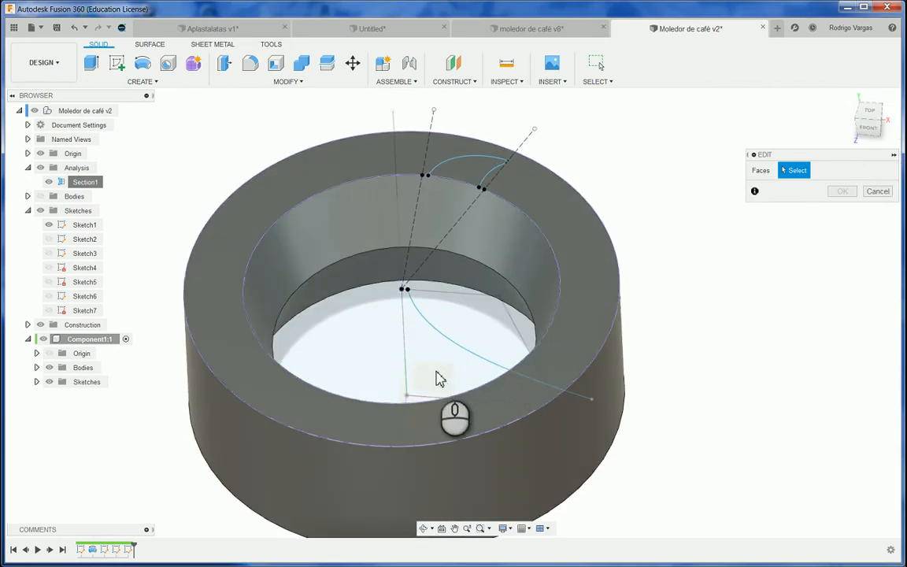
pyautogui.click(465, 336)
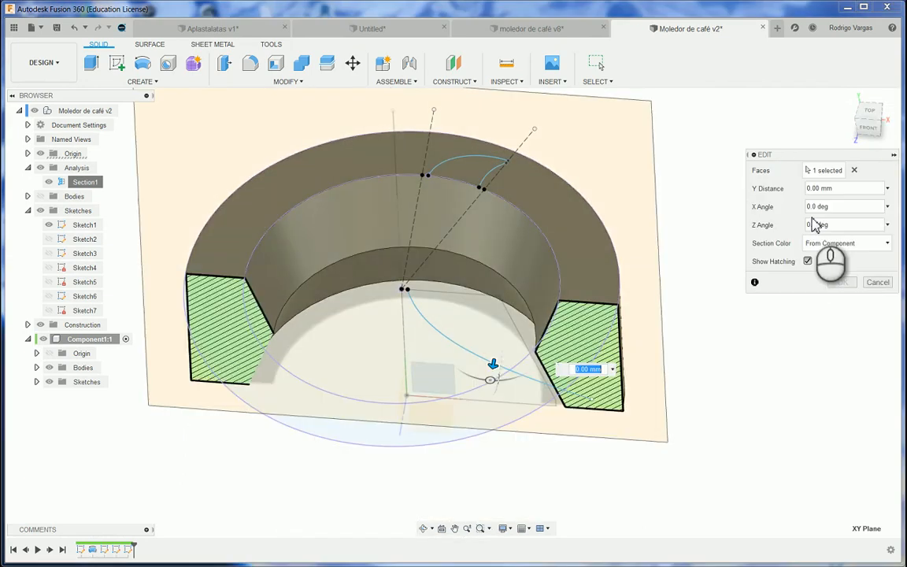
pyautogui.click(842, 282)
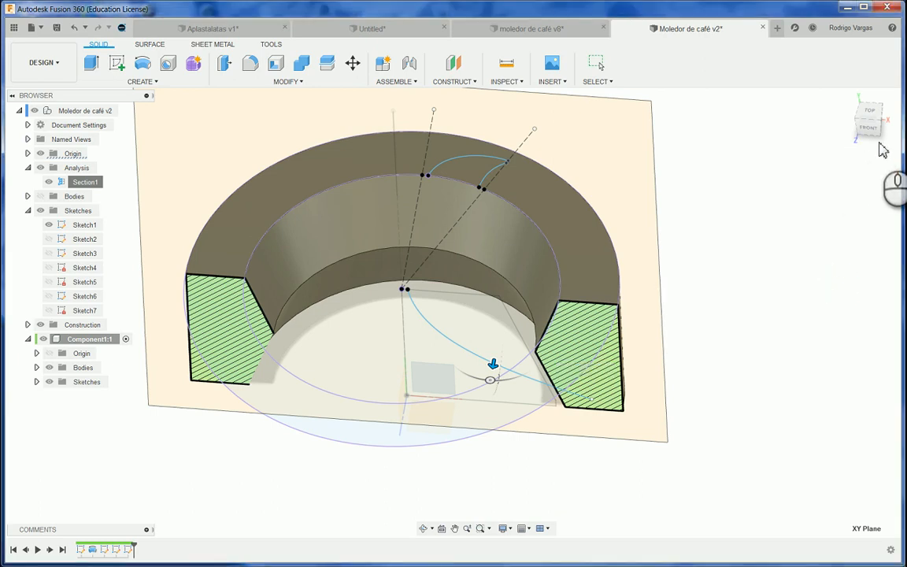
pyautogui.scroll(5, 885, 152)
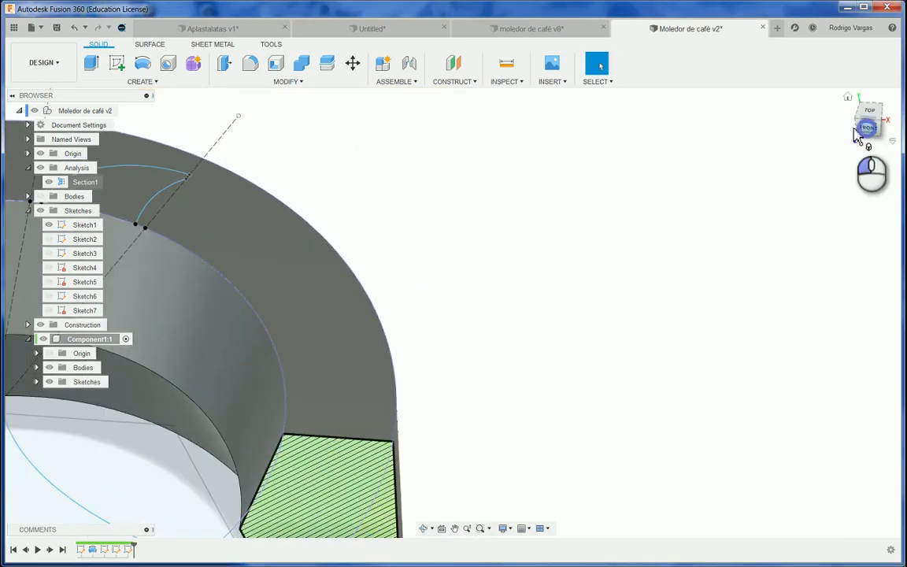
pyautogui.scroll(-5, 768, 186)
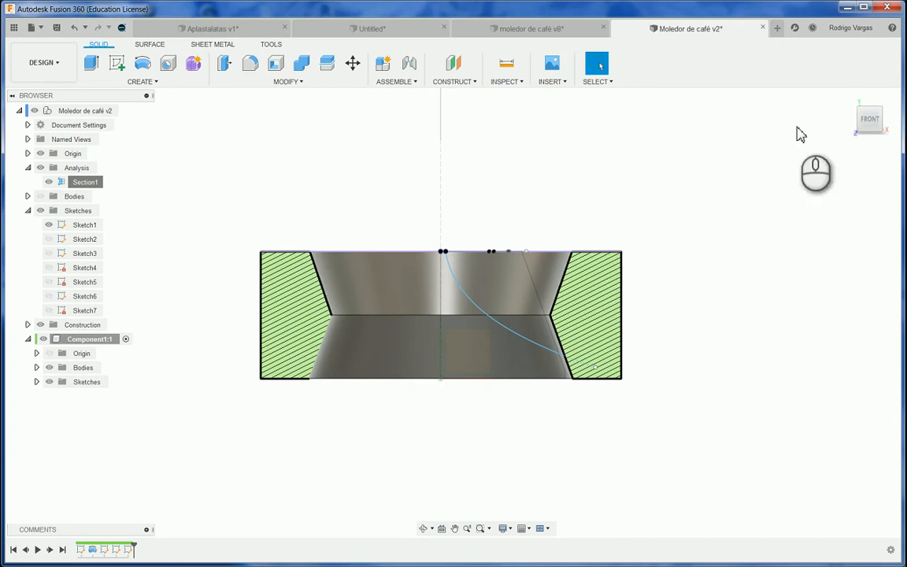
pyautogui.click(850, 107)
pyautogui.click(847, 98)
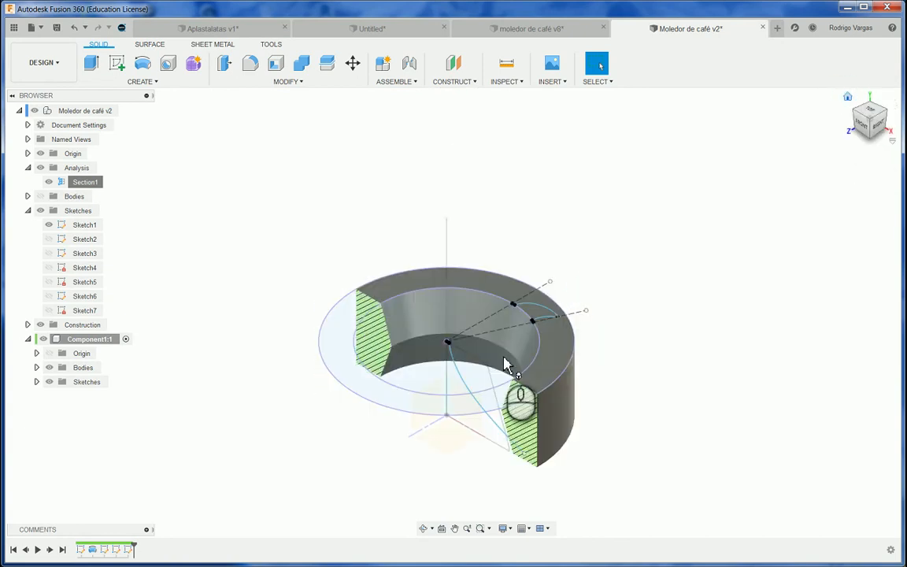
pyautogui.click(504, 361)
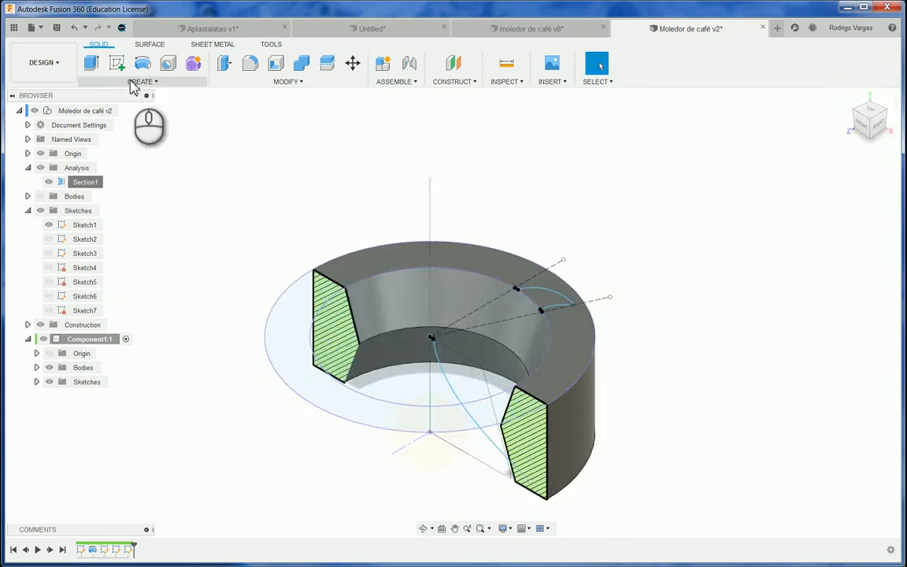
pyautogui.click(136, 82)
pyautogui.click(103, 178)
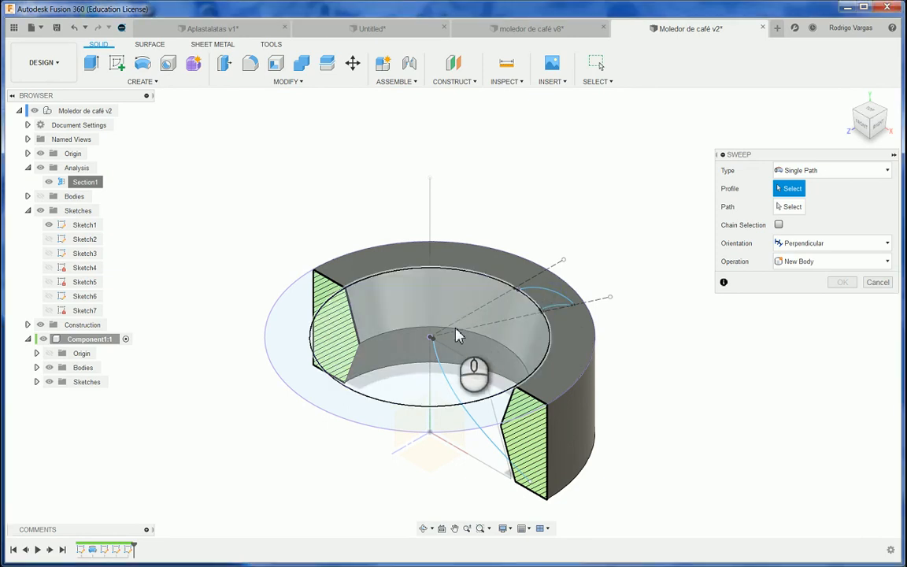
pyautogui.click(532, 300)
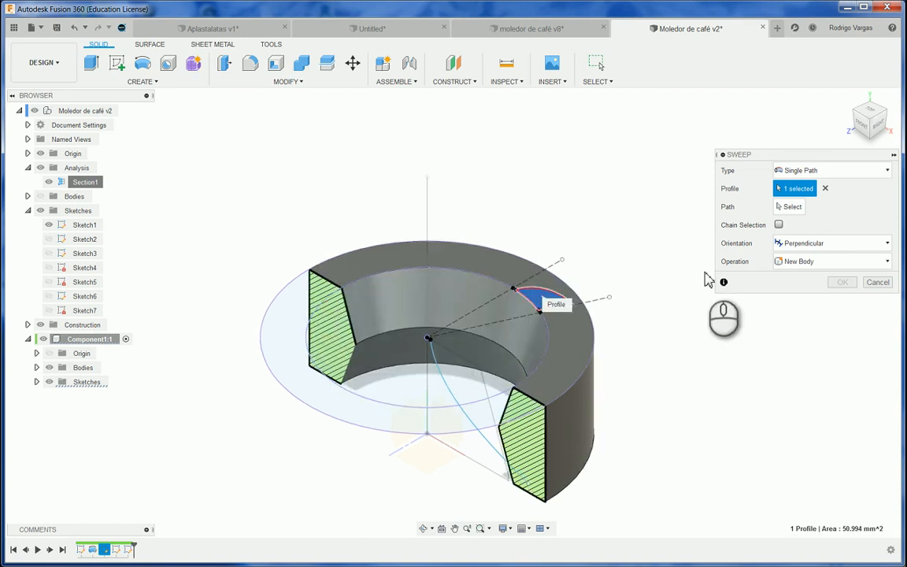
pyautogui.press('Escape')
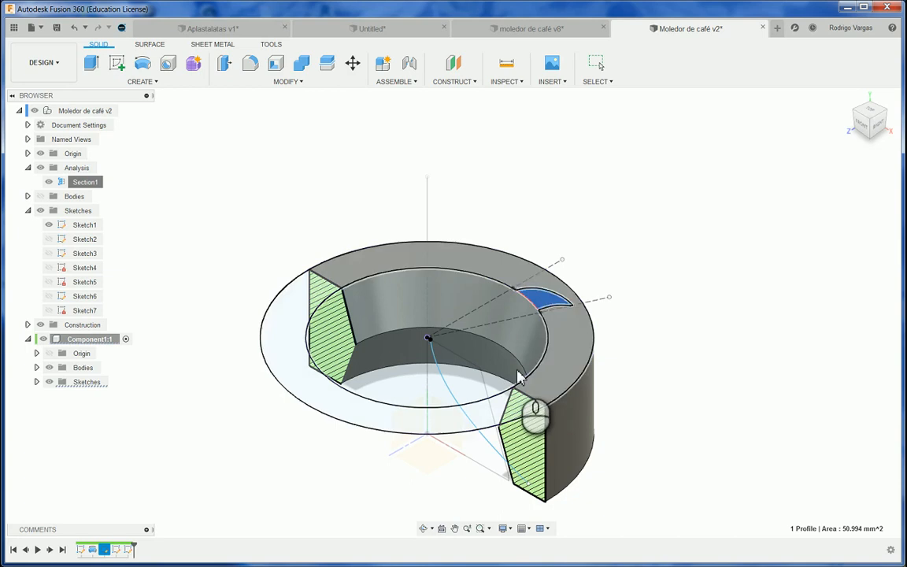
pyautogui.press('Escape')
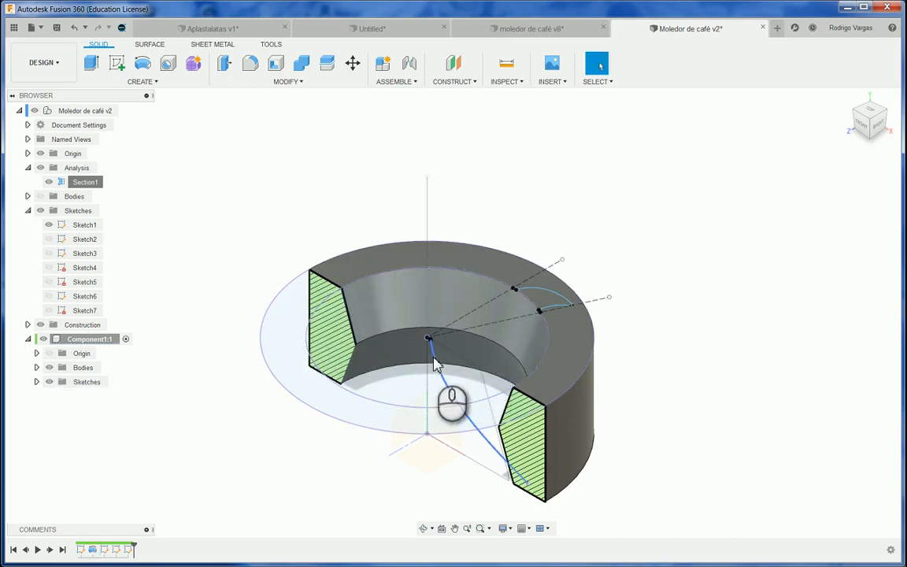
# Split the ring's upper conical inner face with the front-plane spline as the splitting tool, using the Split with Surface type.
pyautogui.click(435, 364)
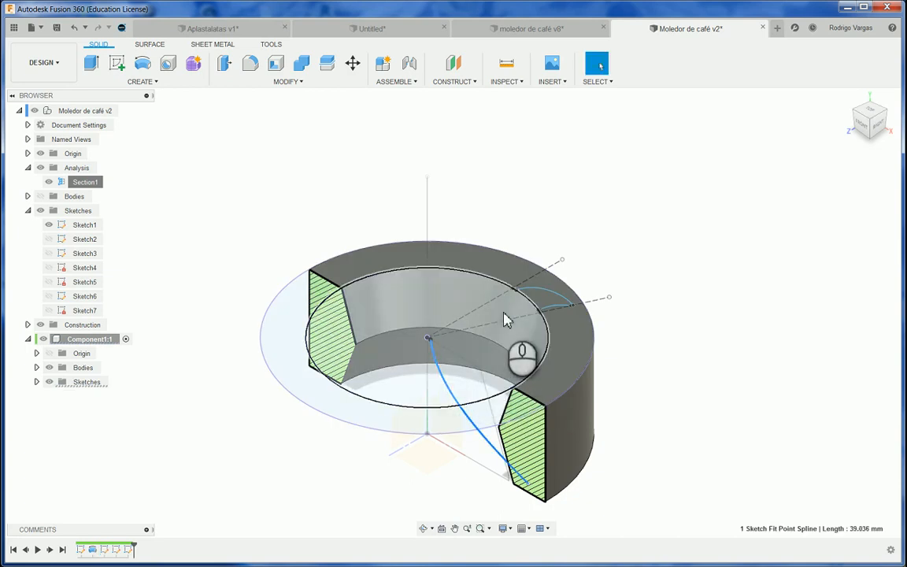
pyautogui.scroll(3, 536, 298)
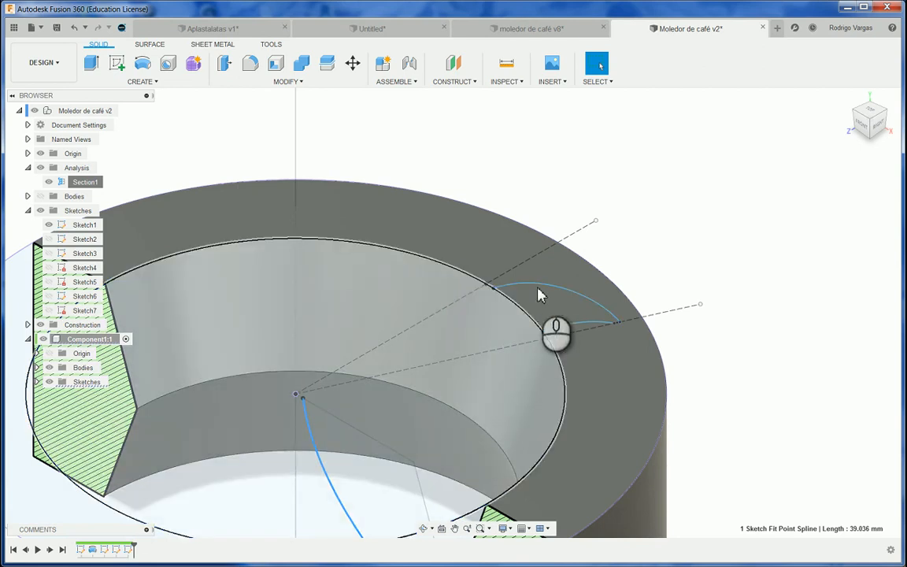
pyautogui.scroll(-1, 516, 293)
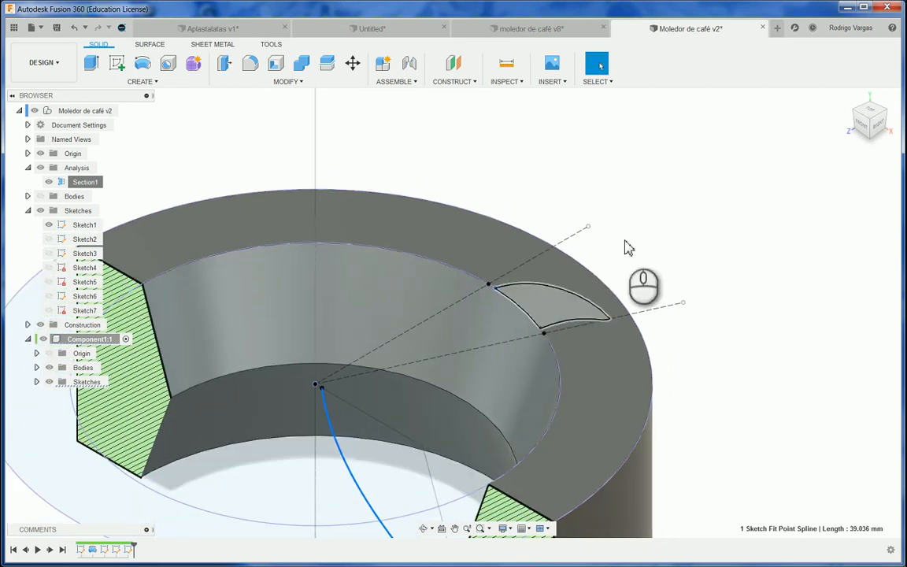
pyautogui.scroll(-1, 622, 244)
pyautogui.click(299, 82)
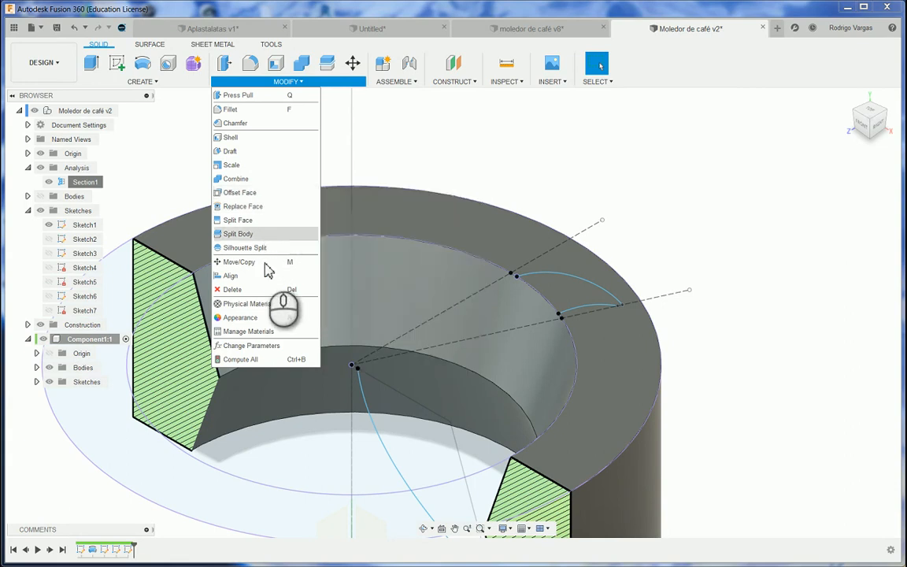
pyautogui.click(252, 220)
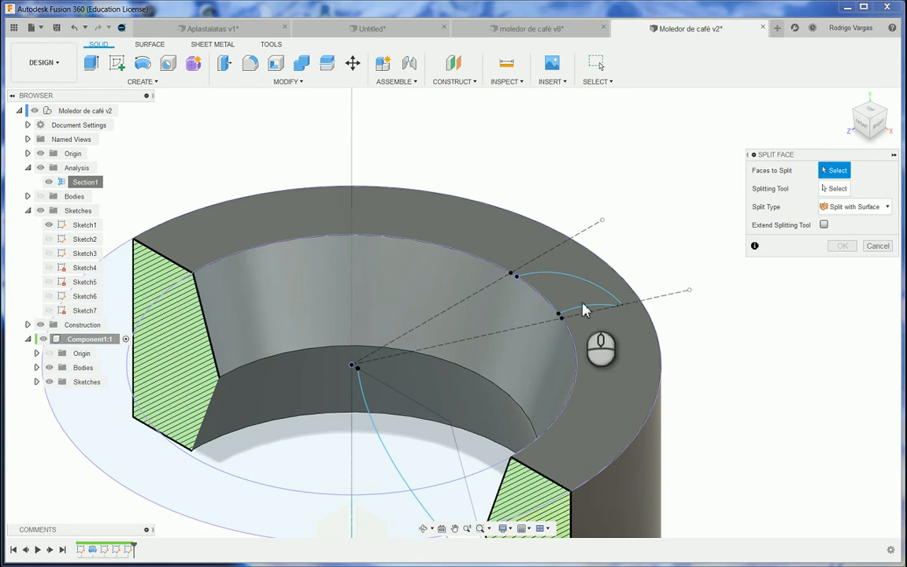
pyautogui.click(510, 364)
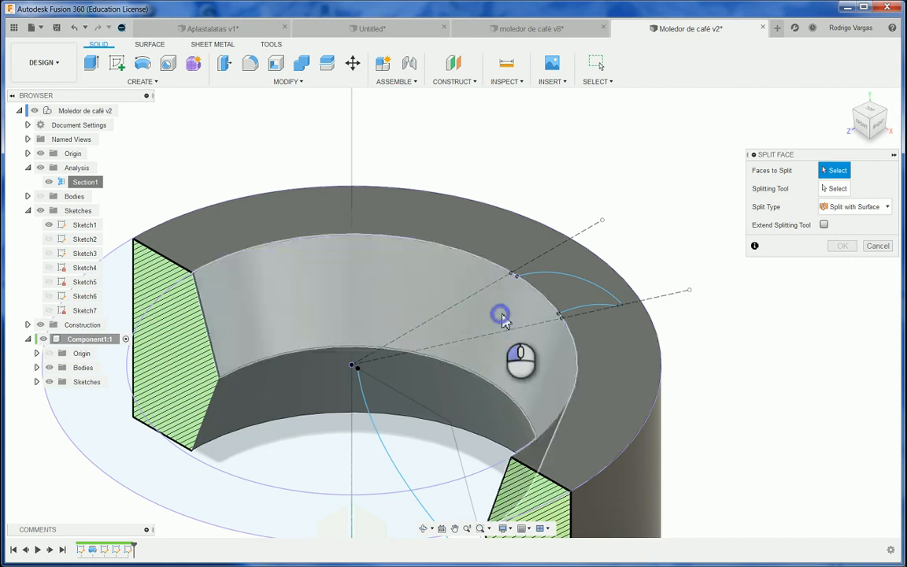
pyautogui.click(503, 317)
pyautogui.click(834, 188)
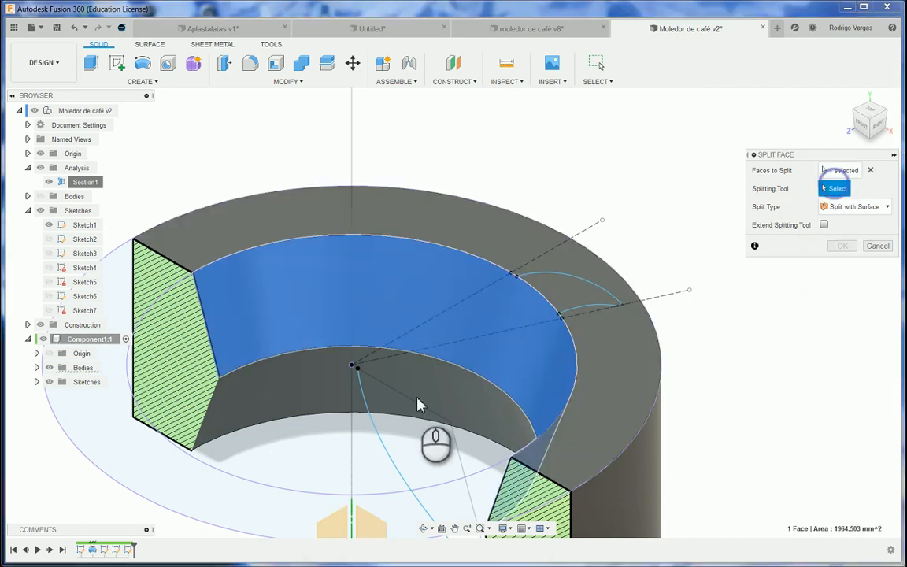
pyautogui.click(380, 432)
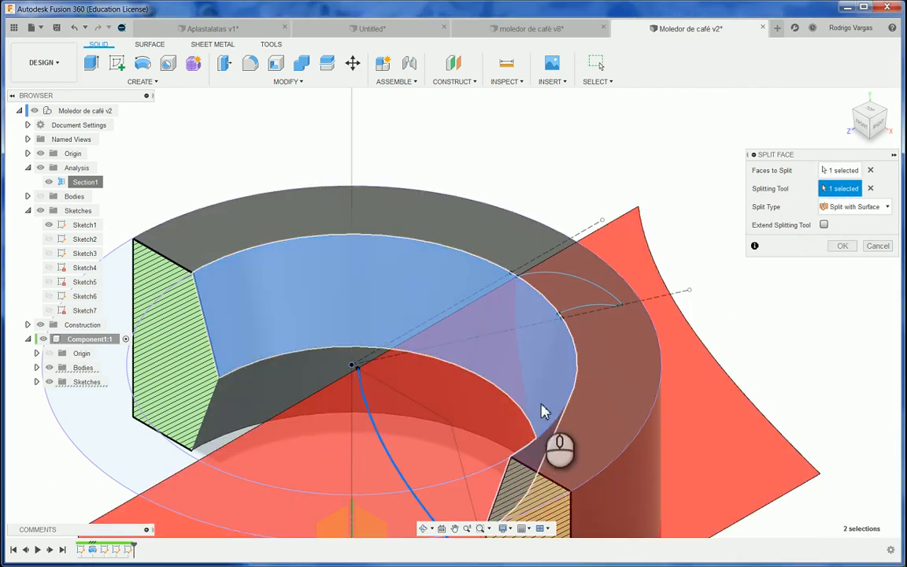
pyautogui.click(841, 245)
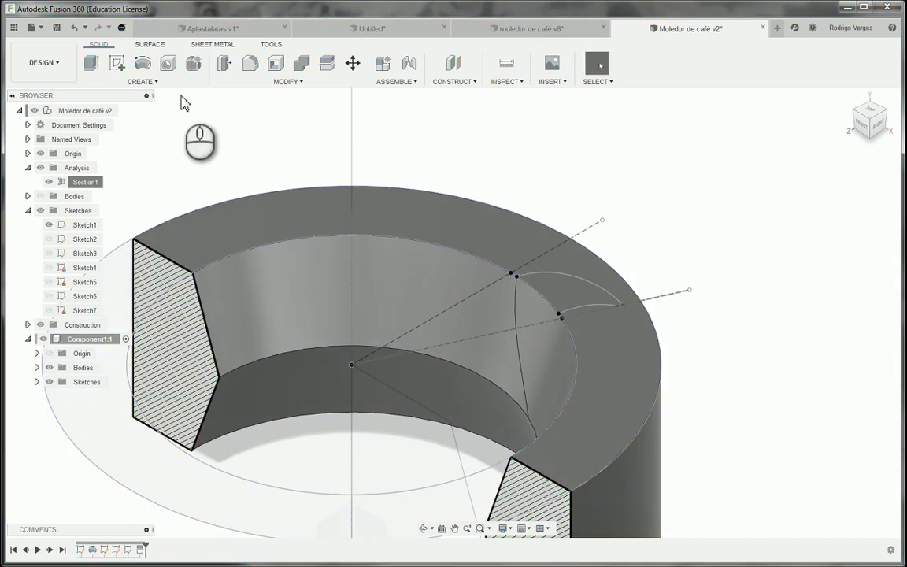
# Try to sweep-cut the curved tooth profile along the split edge on the conical inner face, with distance 1.00 and Perpendicular orientation.
pyautogui.click(144, 82)
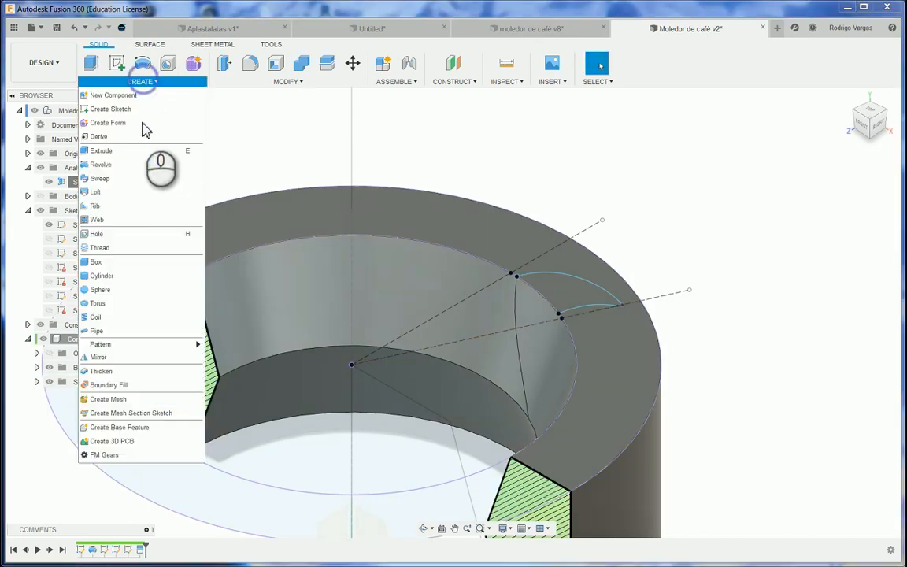
pyautogui.click(111, 180)
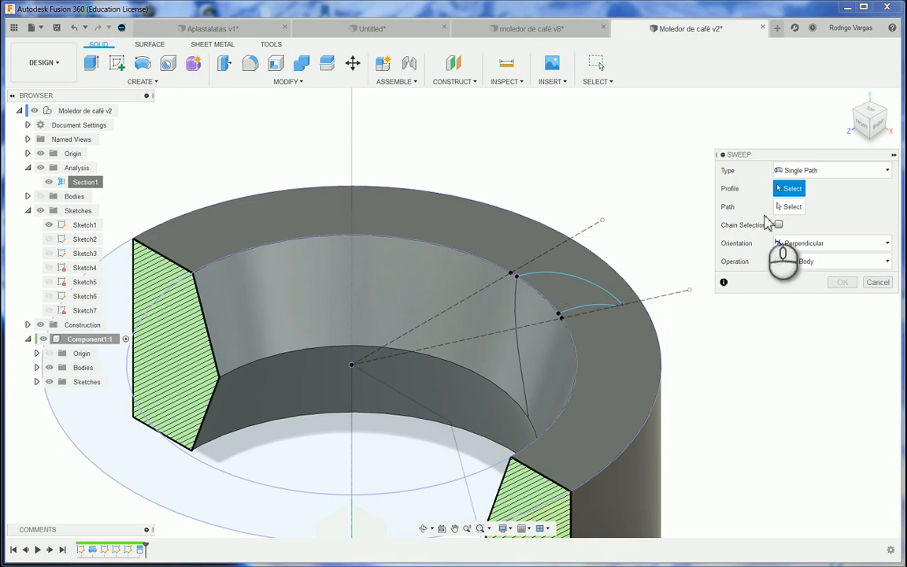
pyautogui.scroll(-1, 583, 296)
pyautogui.click(581, 293)
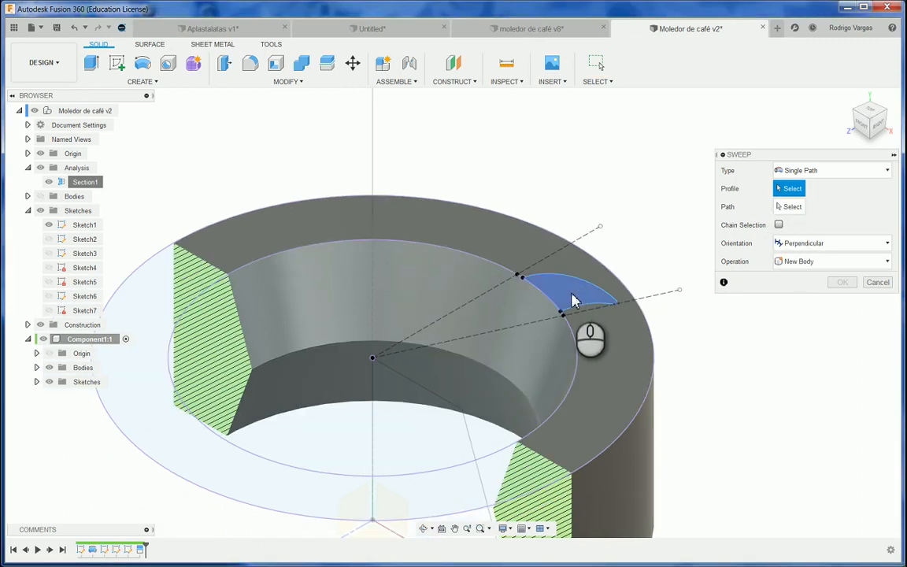
pyautogui.click(792, 208)
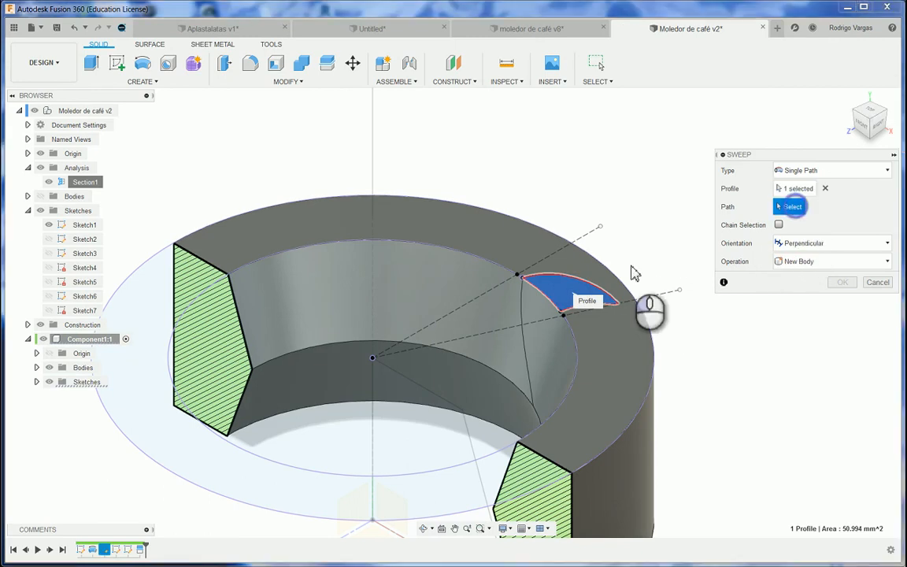
pyautogui.keyDown('shift'); pyautogui.moveTo(524, 322); pyautogui.dragTo(698, 330, button='middle'); pyautogui.keyUp('shift')
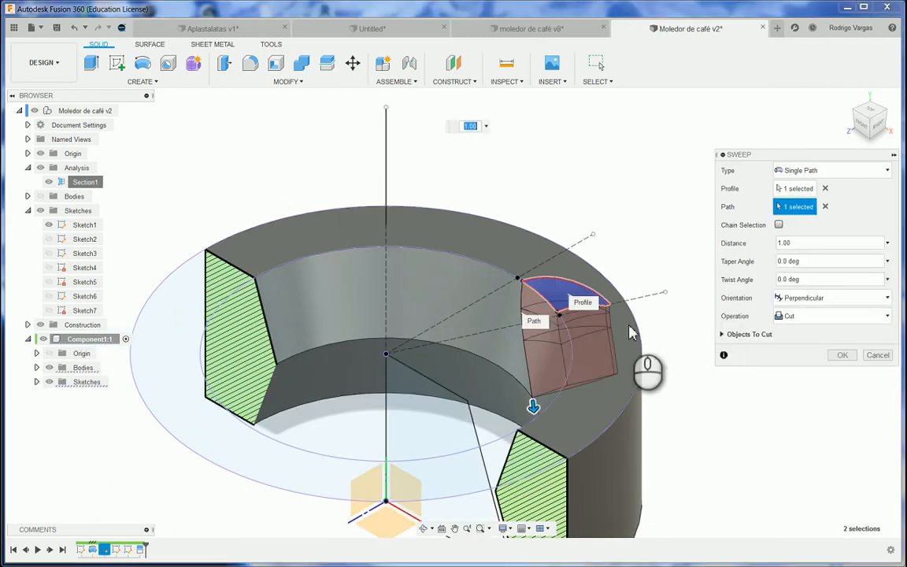
pyautogui.moveTo(536, 406); pyautogui.dragTo(536, 449)
pyautogui.scroll(-1, 535, 438)
pyautogui.scroll(1, 605, 385)
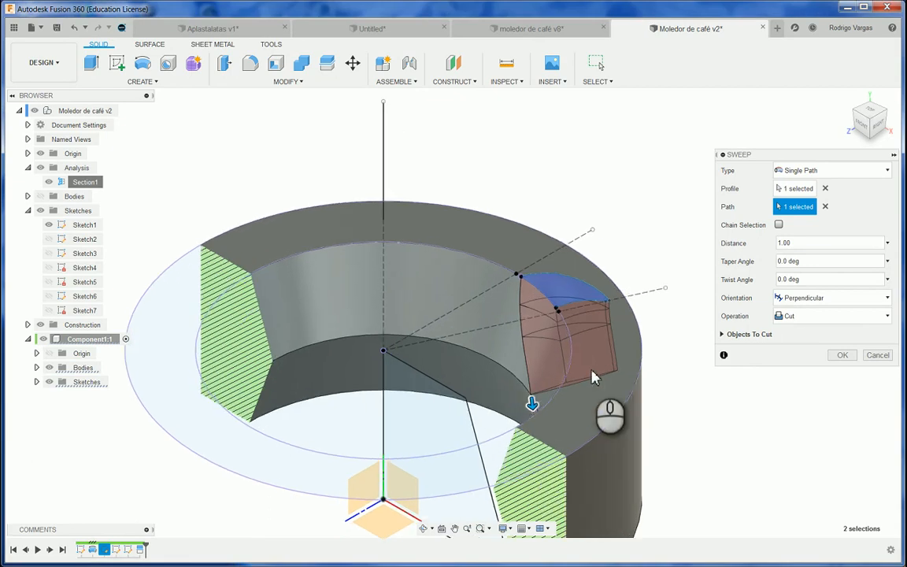
pyautogui.click(841, 357)
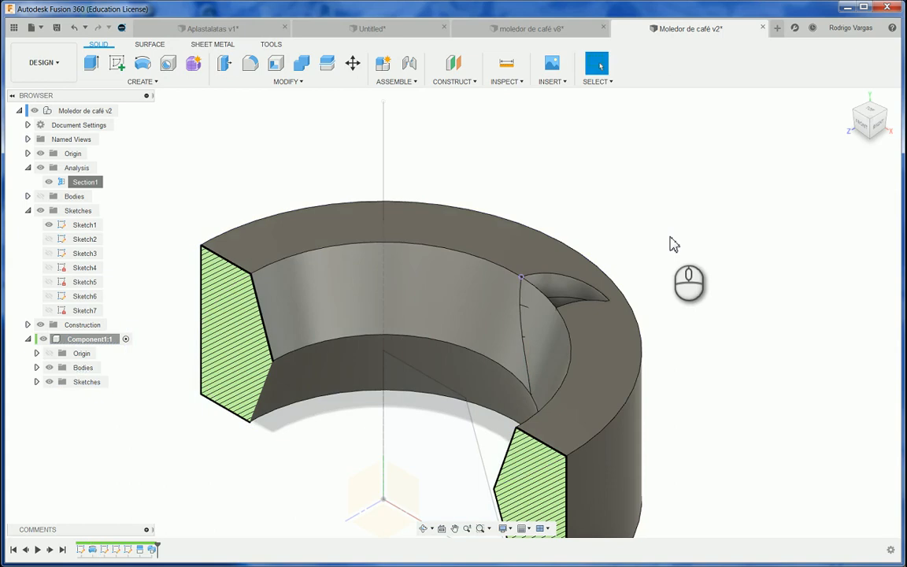
# Undo the tooth sweep cut and remove the spline face split from the ring's inner face.
pyautogui.hotkey('ctrl', 'z')
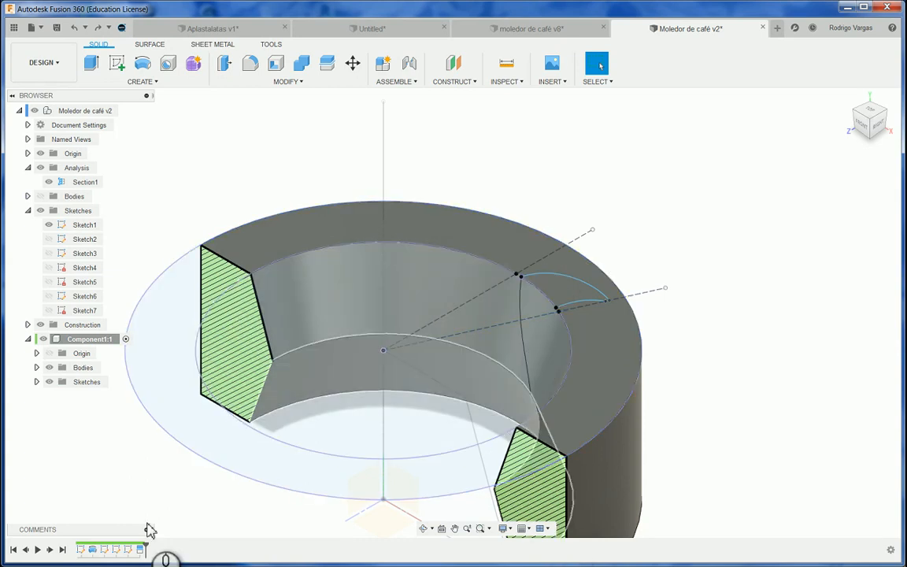
pyautogui.click(690, 192)
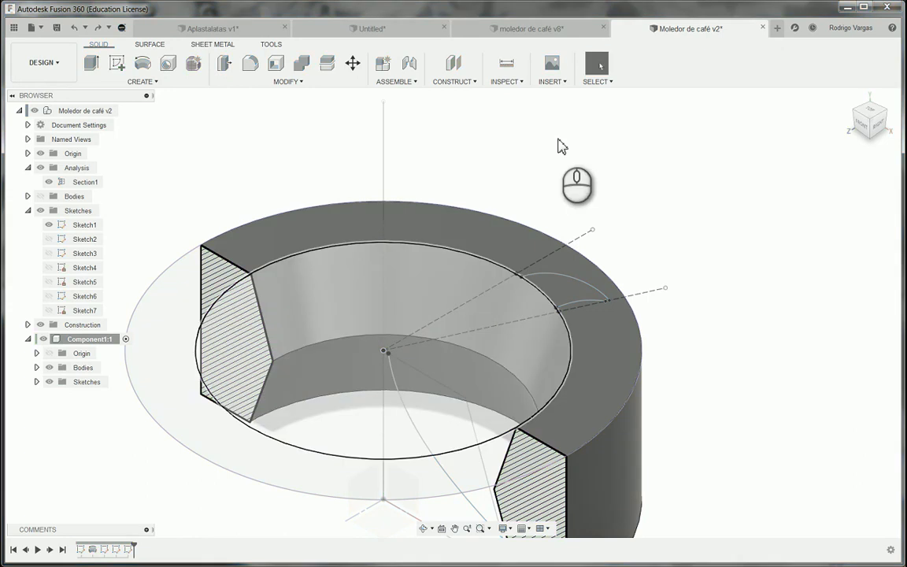
# Create a construction plane at 90 deg through the dashed radial line beside the tooth profile's rear inner corner.
pyautogui.click(464, 84)
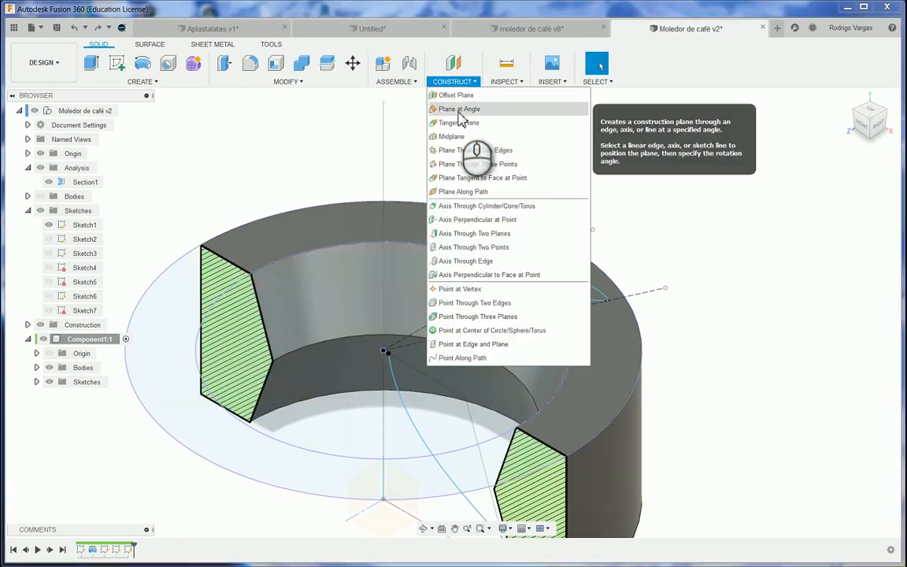
pyautogui.click(463, 110)
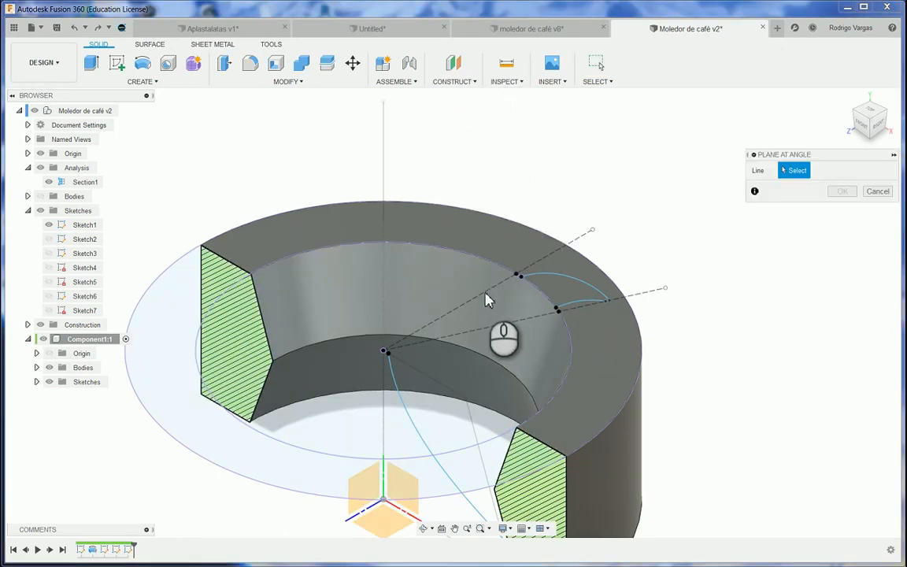
pyautogui.click(582, 237)
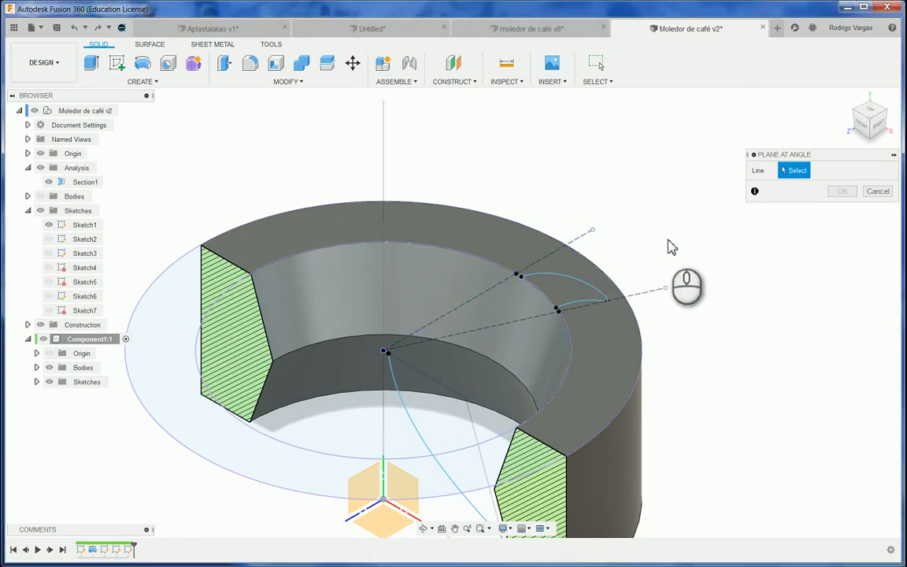
pyautogui.click(587, 242)
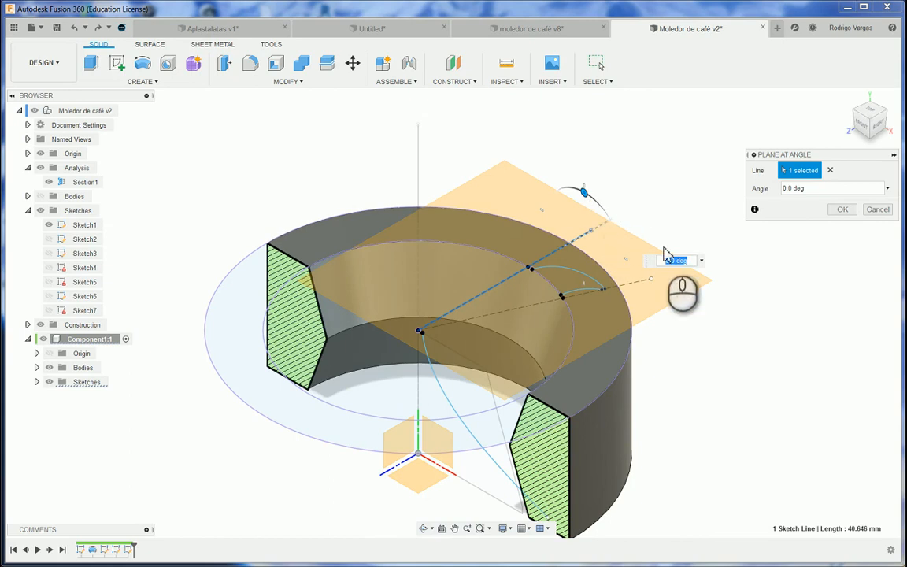
pyautogui.press('Return')
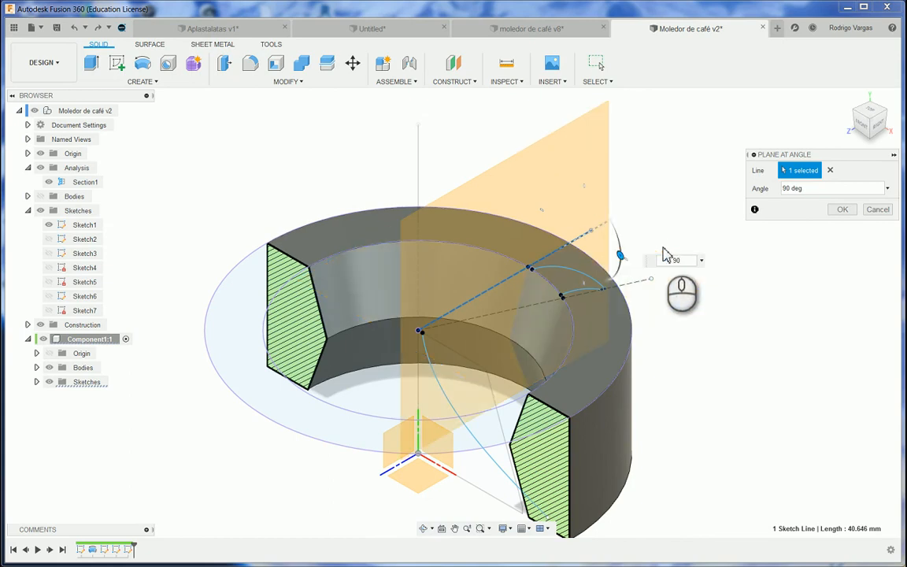
pyautogui.click(842, 210)
# Start a sketch on the new angled plane and project the point where its dashed radial line meets the ring's inner top edge.
pyautogui.scroll(5, 685, 283)
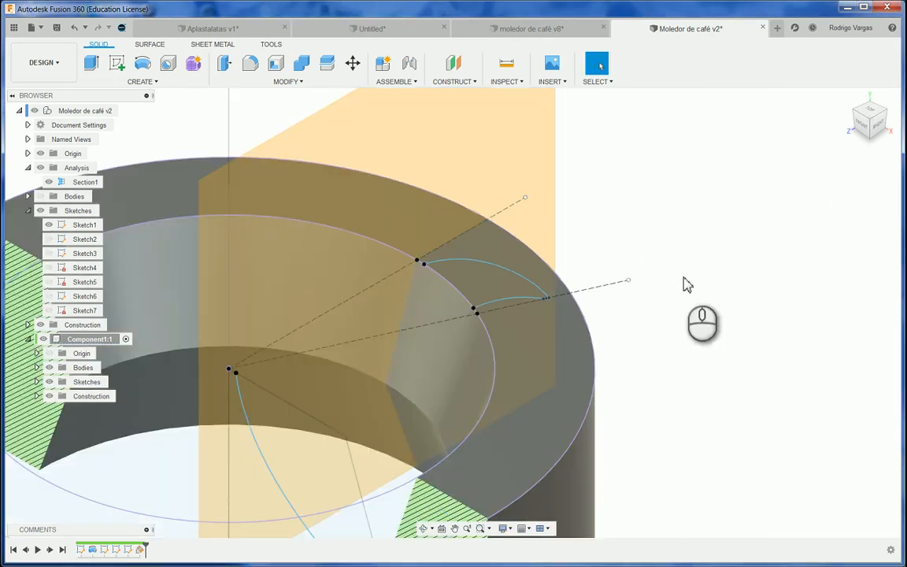
pyautogui.scroll(-3, 700, 281)
pyautogui.click(294, 277)
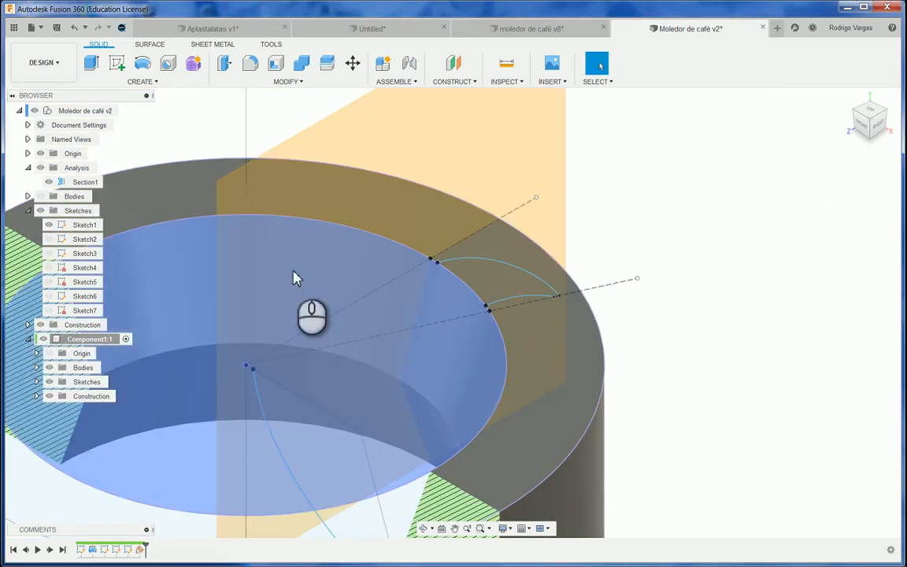
pyautogui.press('Escape')
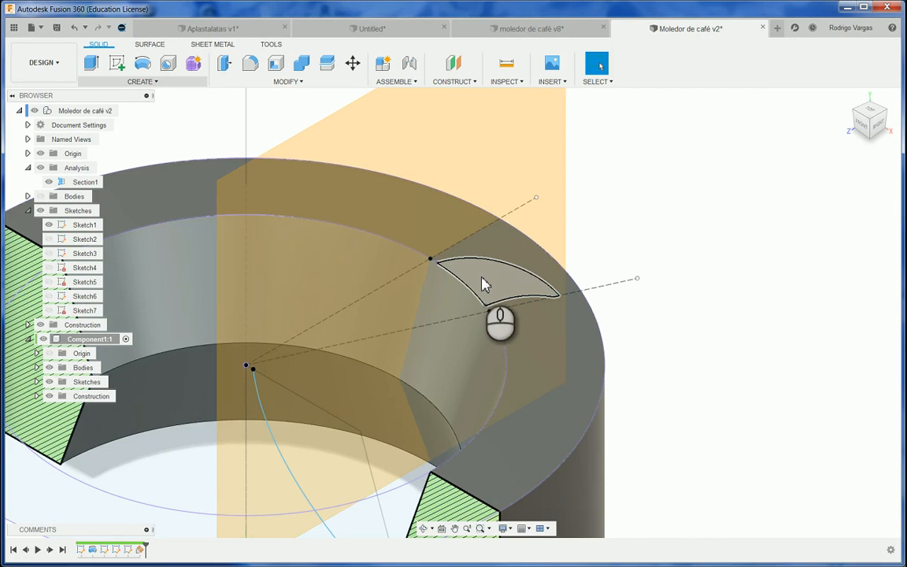
pyautogui.click(117, 63)
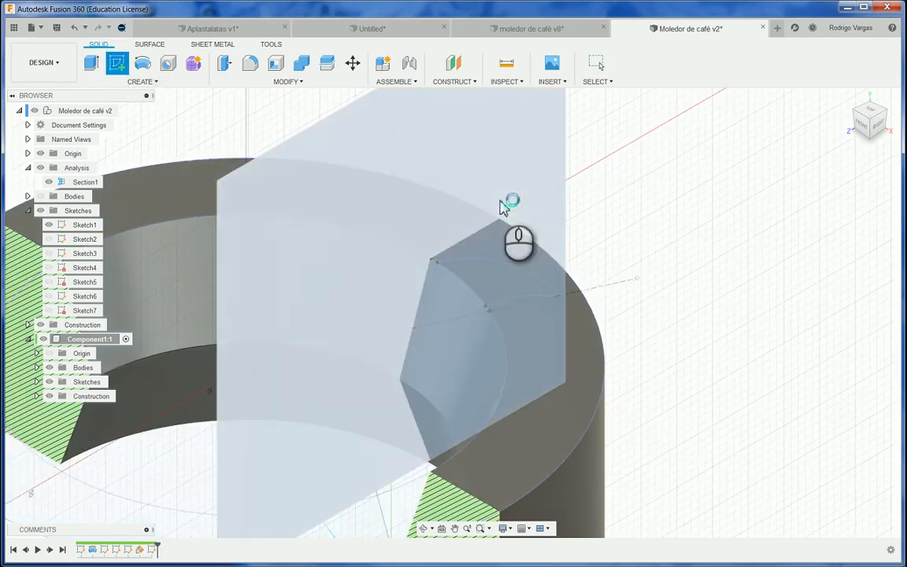
pyautogui.click(509, 205)
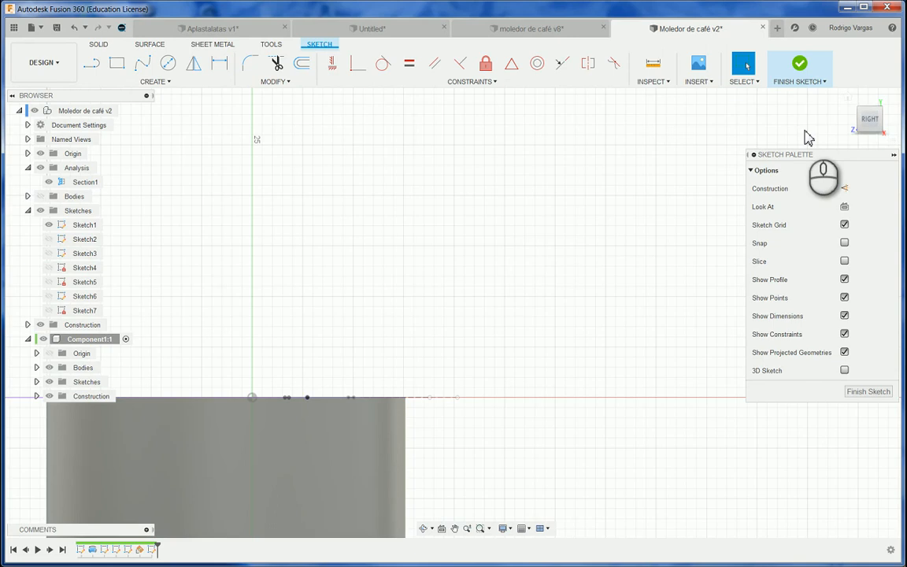
pyautogui.click(848, 99)
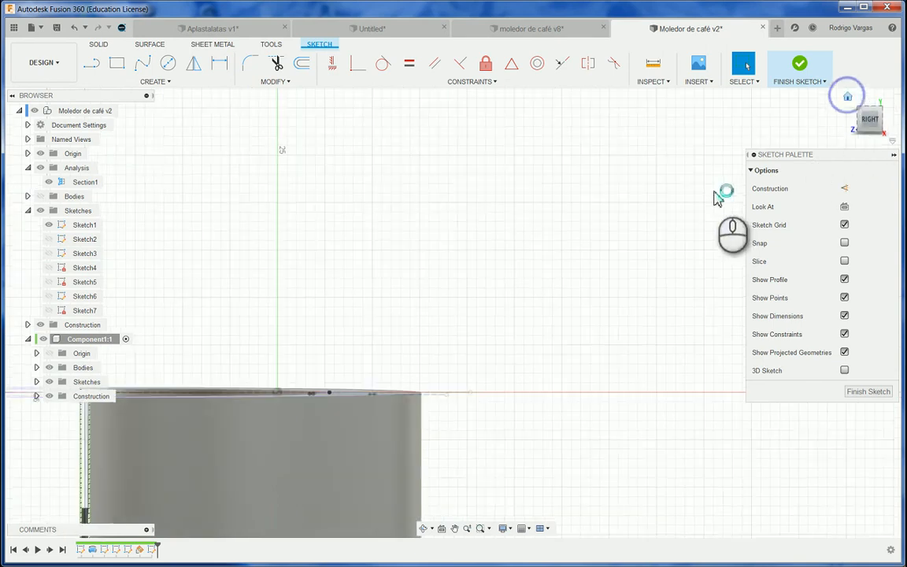
pyautogui.scroll(5, 517, 312)
pyautogui.scroll(3, 518, 312)
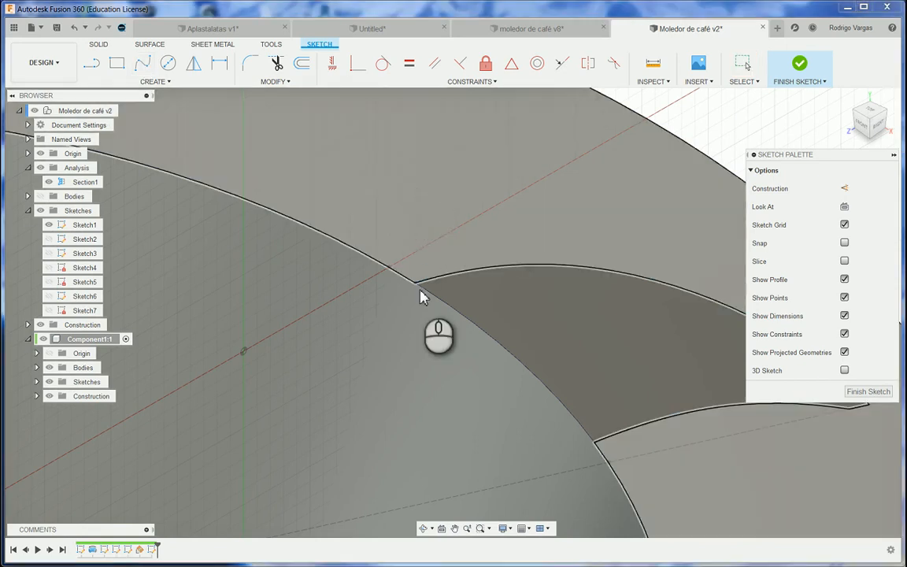
pyautogui.press('p')
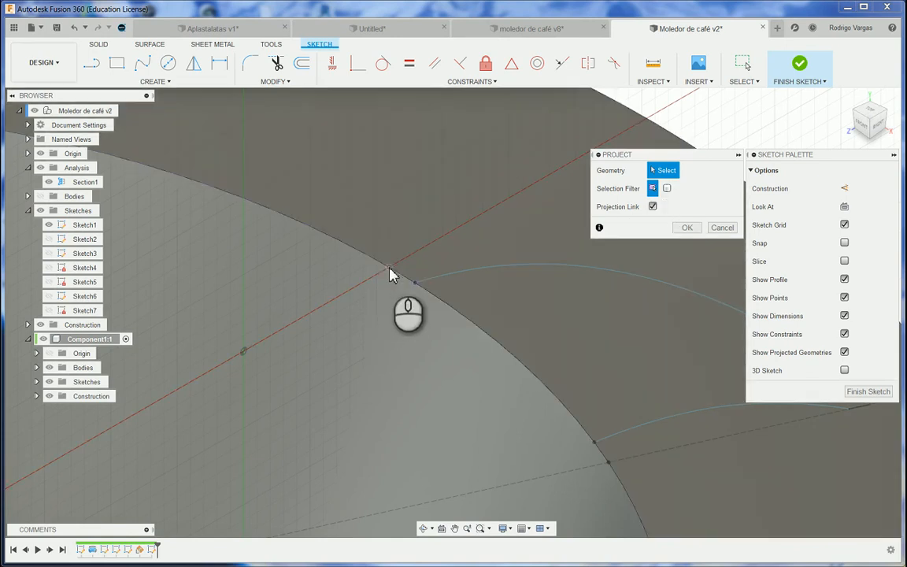
pyautogui.click(389, 275)
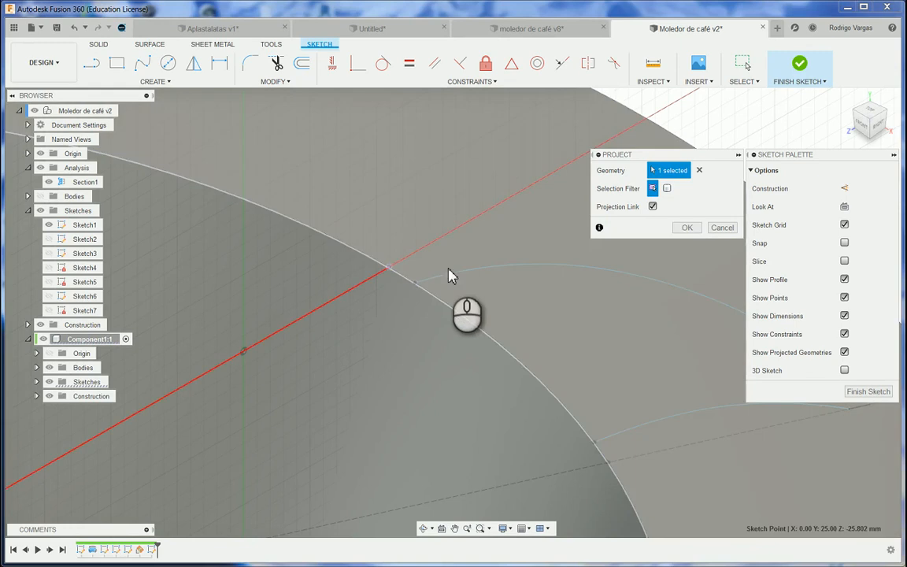
pyautogui.press('Return')
# Draw a two-point fit point spline from the projected point down and inward, ending just below the ring's base.
pyautogui.click(142, 63)
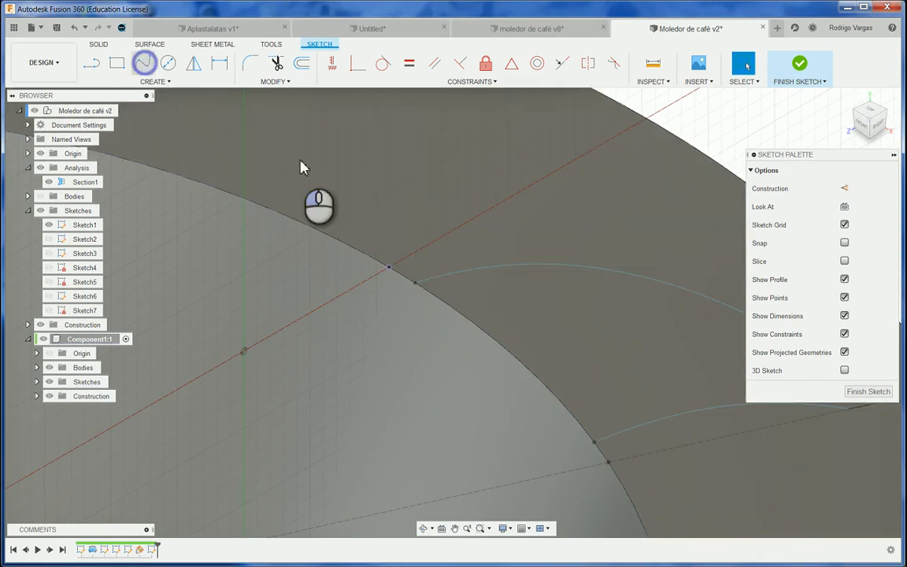
pyautogui.click(390, 268)
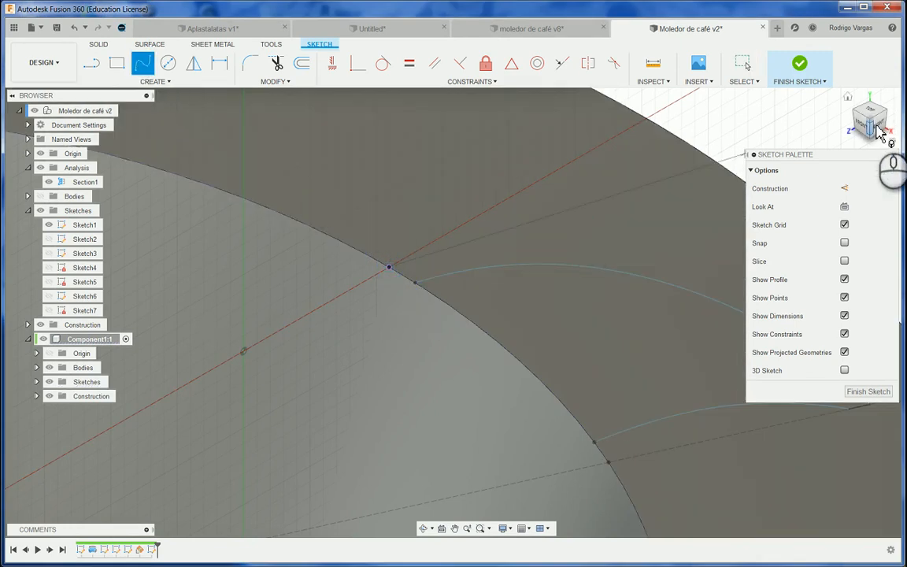
pyautogui.click(874, 127)
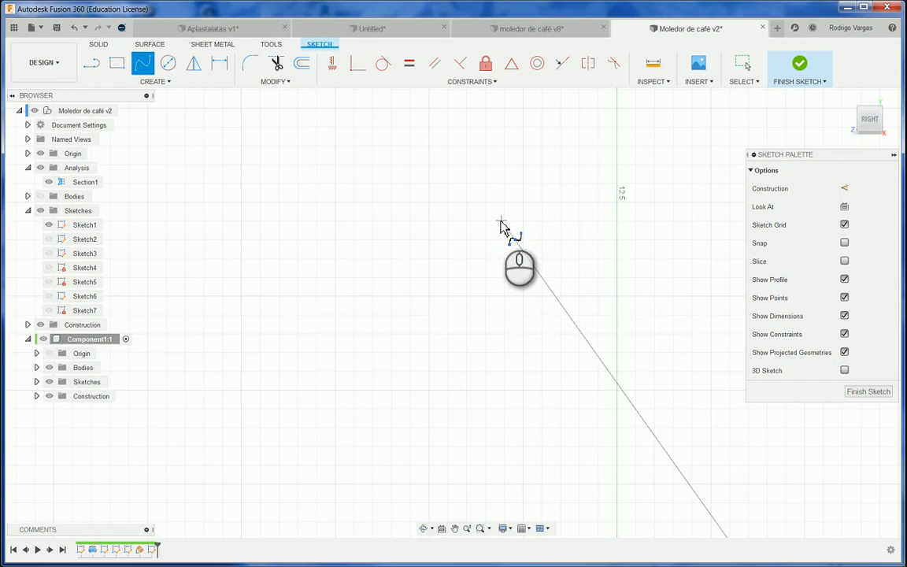
pyautogui.scroll(-3, 506, 225)
pyautogui.scroll(-5, 508, 223)
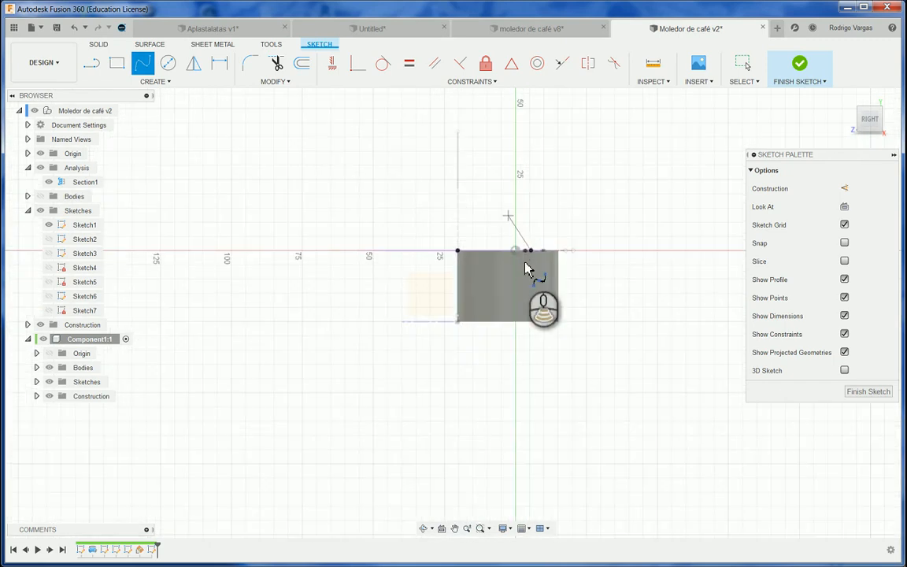
pyautogui.scroll(3, 528, 272)
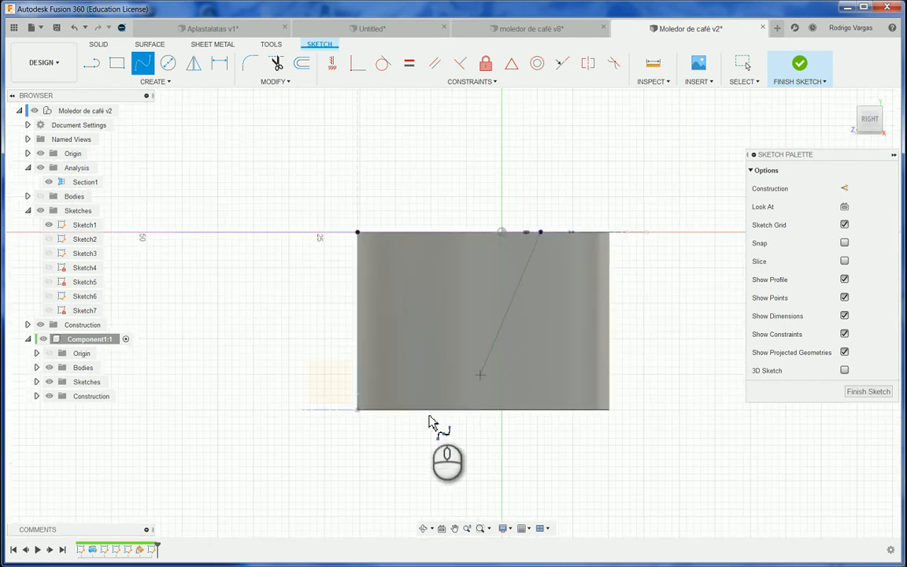
pyautogui.click(339, 396)
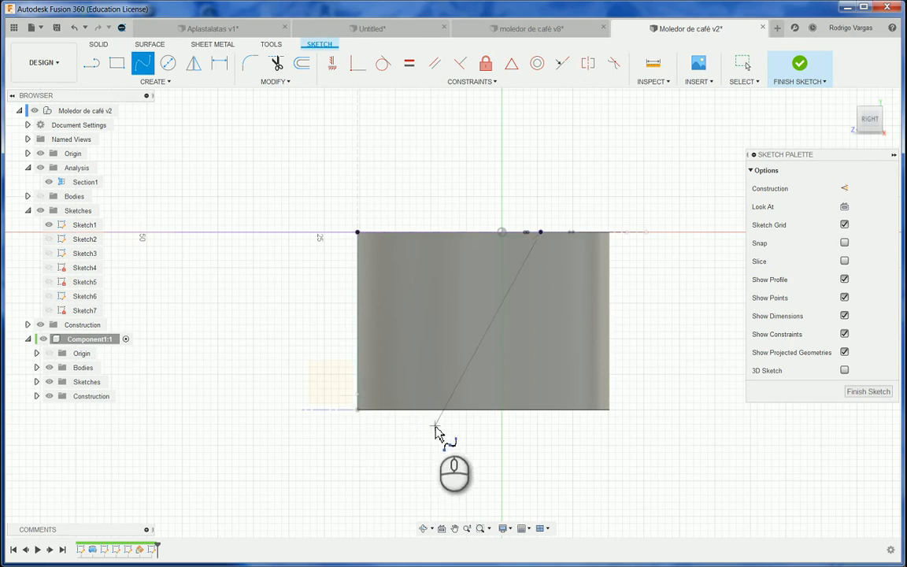
pyautogui.click(436, 426)
pyautogui.scroll(-1, 434, 424)
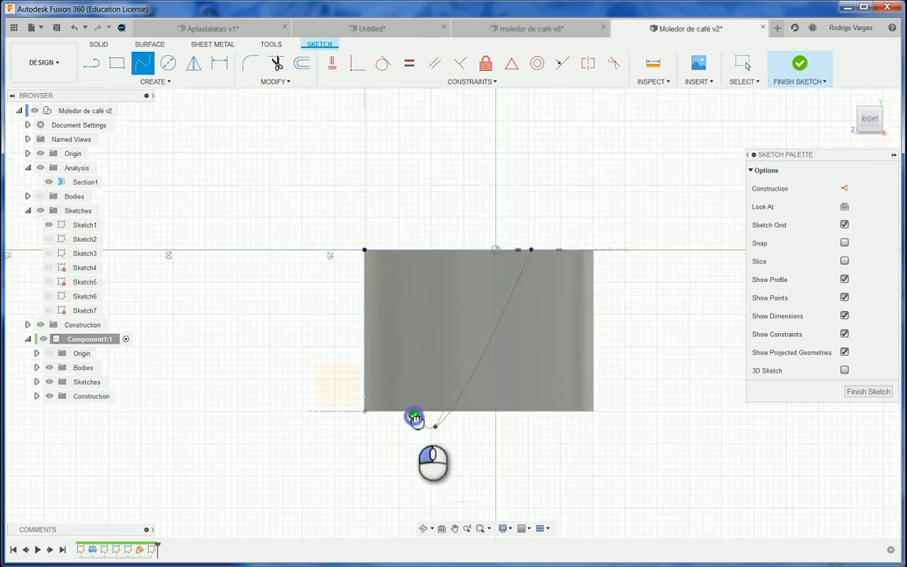
pyautogui.click(415, 417)
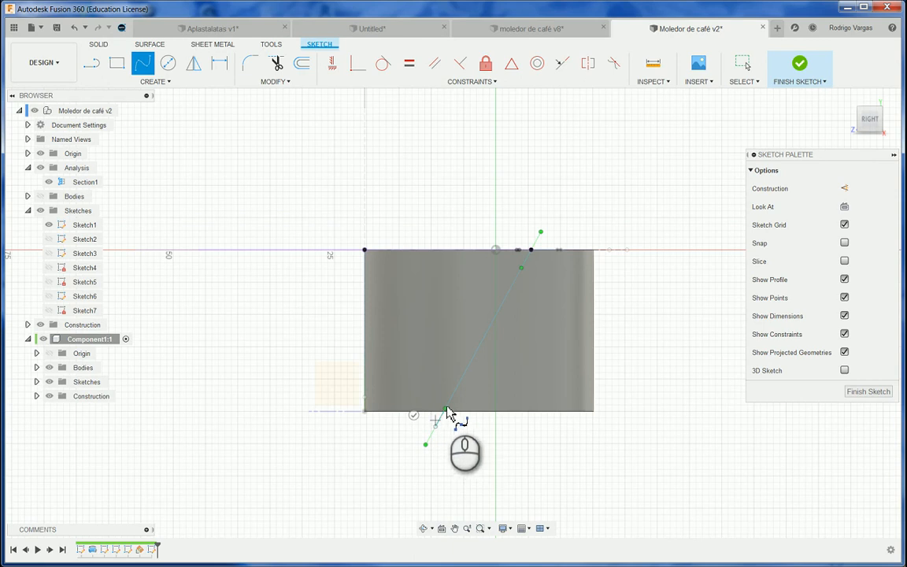
pyautogui.press('Escape')
# Bend the spline outward with its lower tangent handle to follow a smooth bulging curve, and finish the sketch.
pyautogui.moveTo(445, 416); pyautogui.dragTo(463, 407)
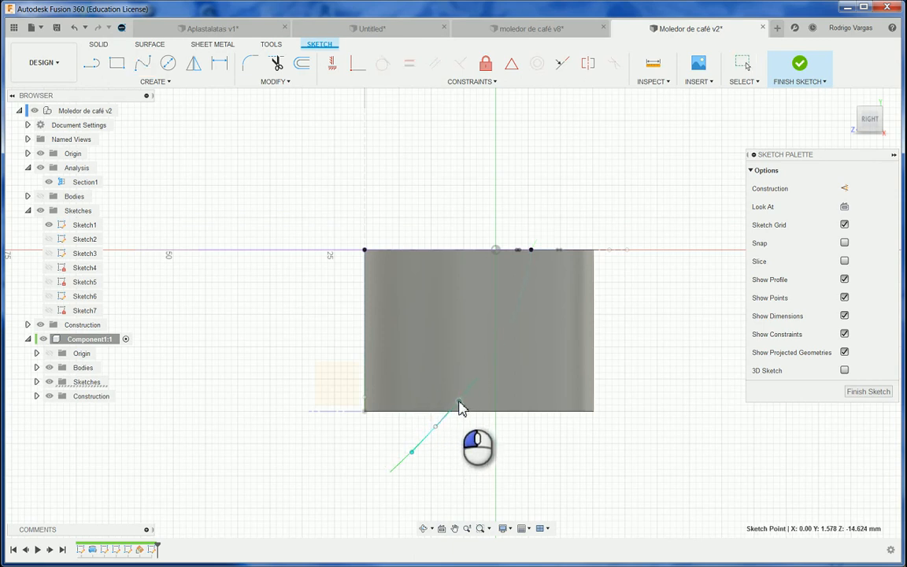
pyautogui.moveTo(460, 407); pyautogui.dragTo(461, 407)
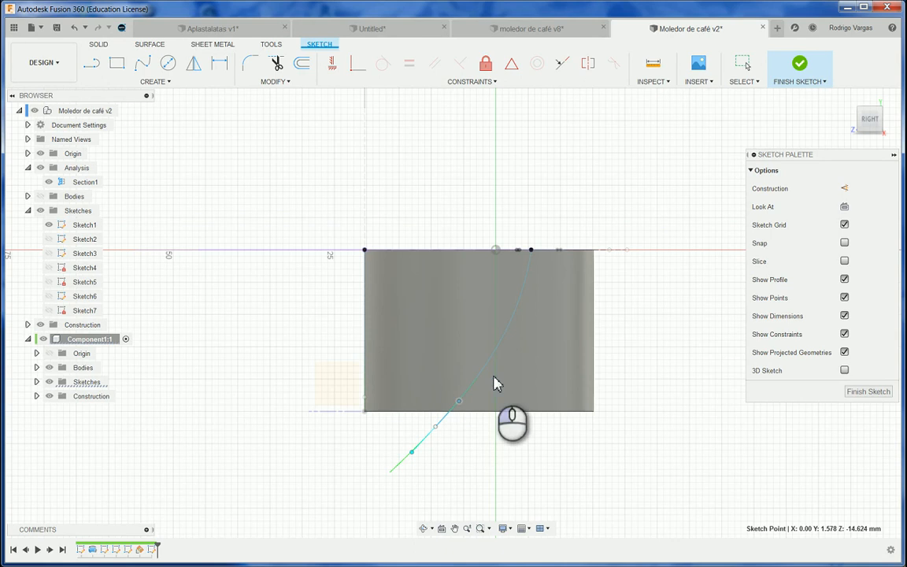
pyautogui.click(867, 391)
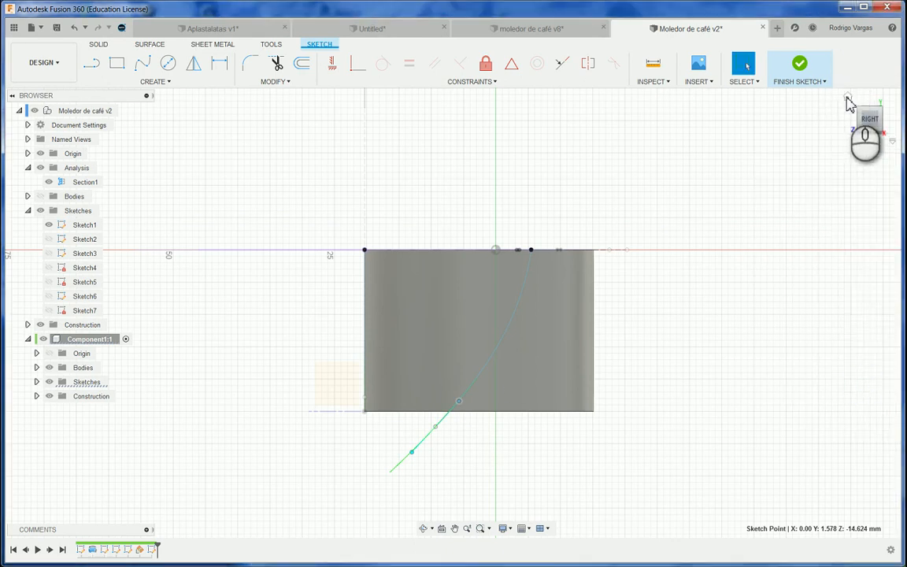
pyautogui.click(846, 100)
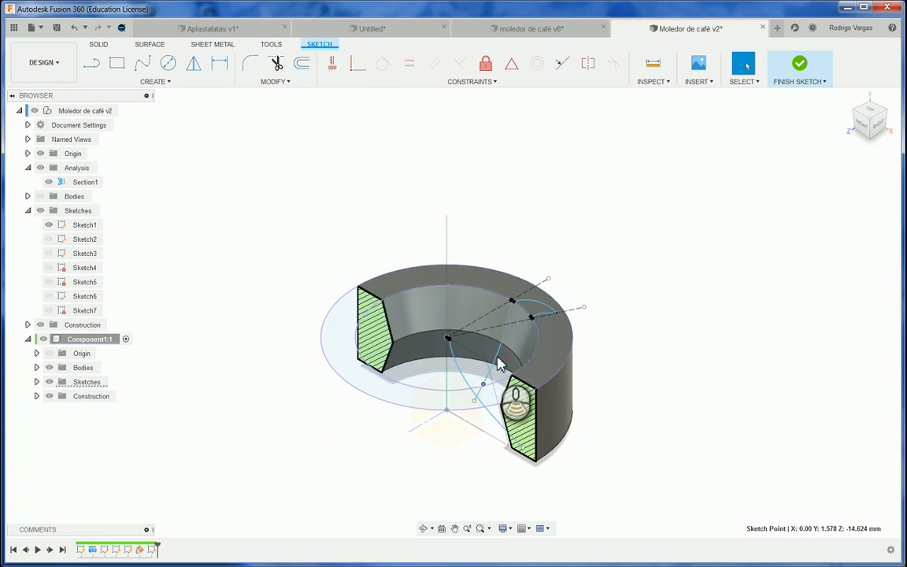
pyautogui.scroll(4, 508, 355)
pyautogui.click(405, 116)
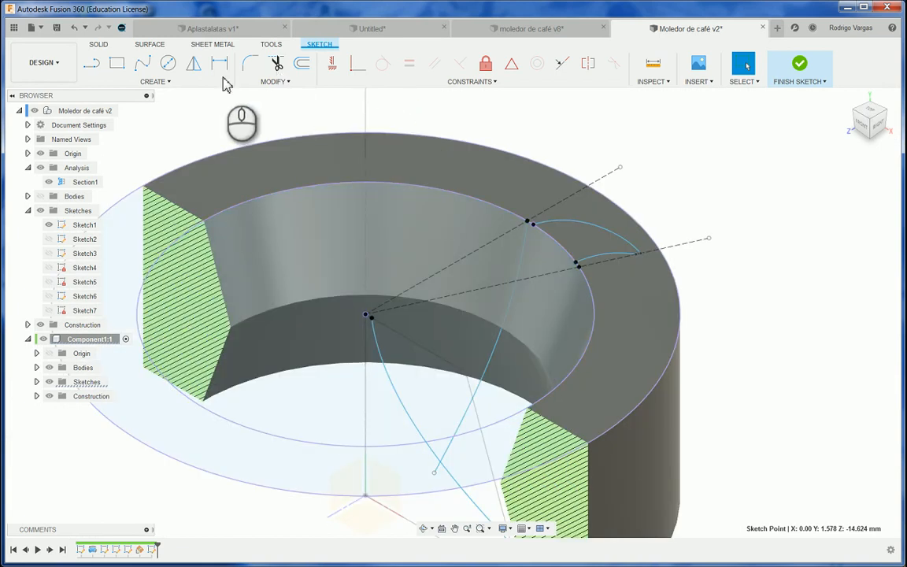
pyautogui.click(156, 82)
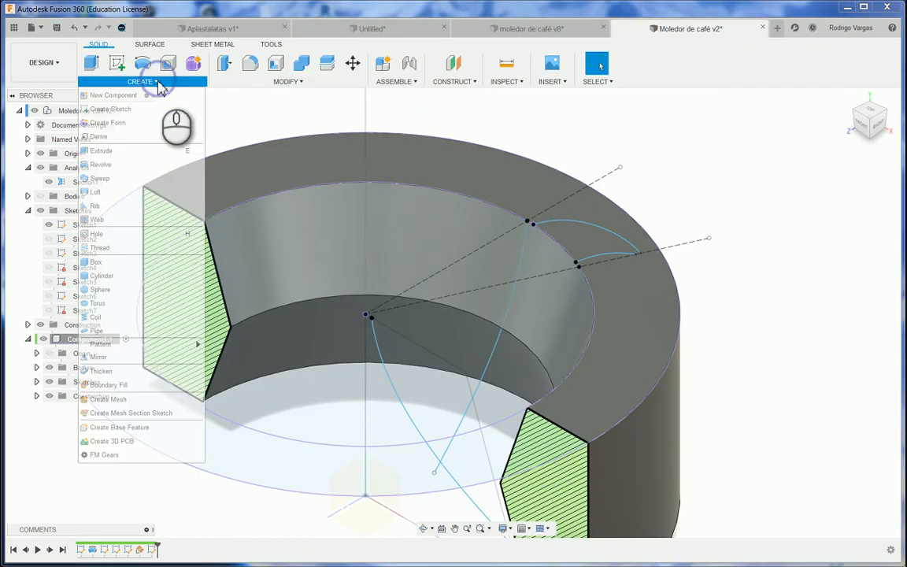
pyautogui.click(108, 182)
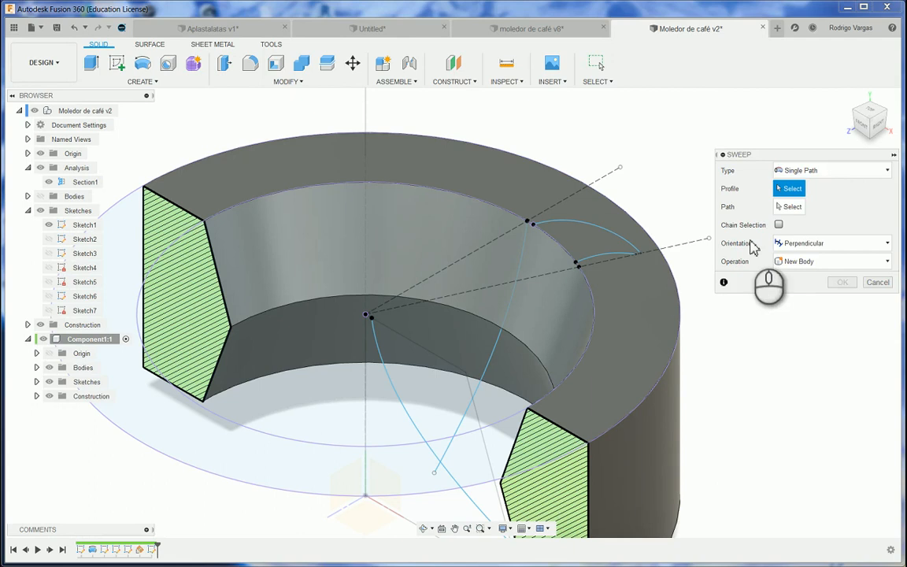
pyautogui.press('Escape')
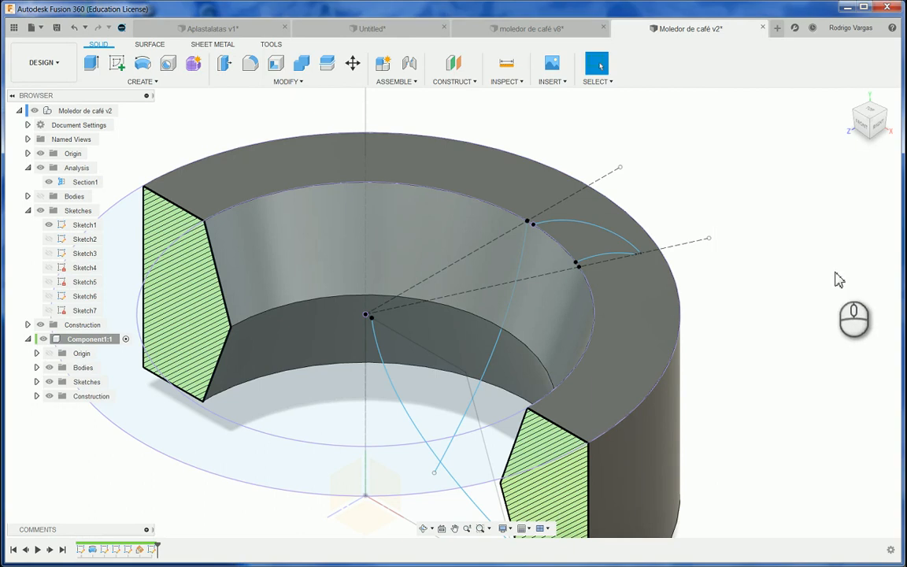
# Edit the tooth profile sketch, add a 3-point arc bulging inward between the tooth's two inner corners, and finish the sketch.
pyautogui.rightClick(608, 235)
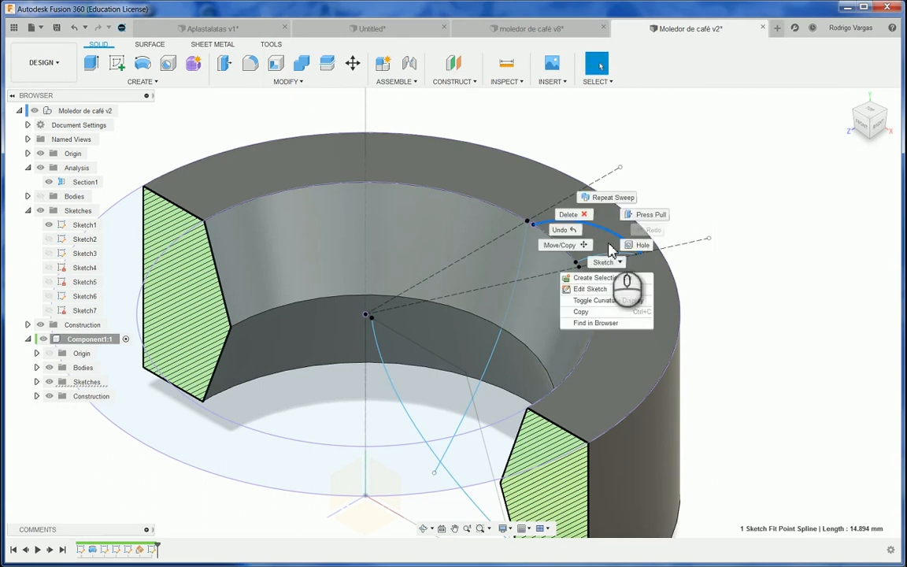
pyautogui.click(600, 290)
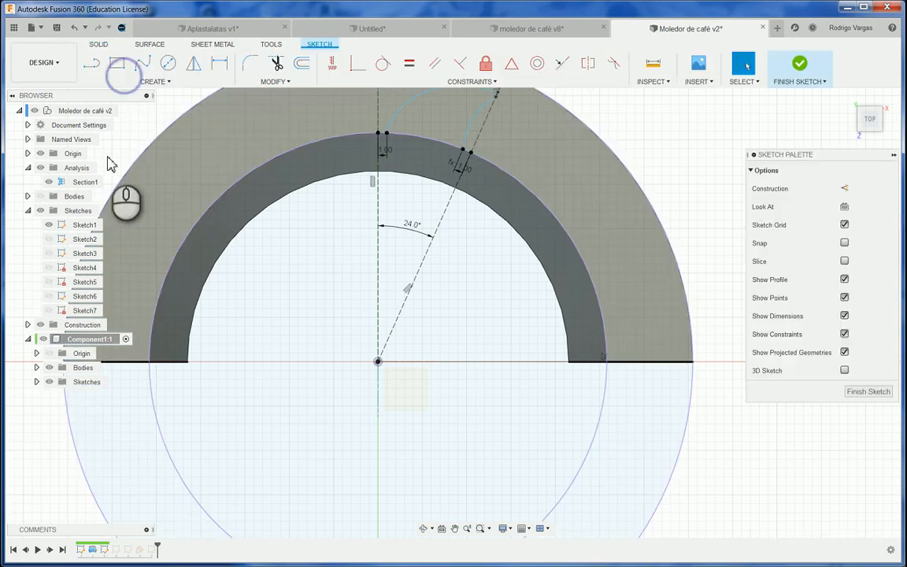
pyautogui.click(155, 80)
pyautogui.moveTo(103, 132)
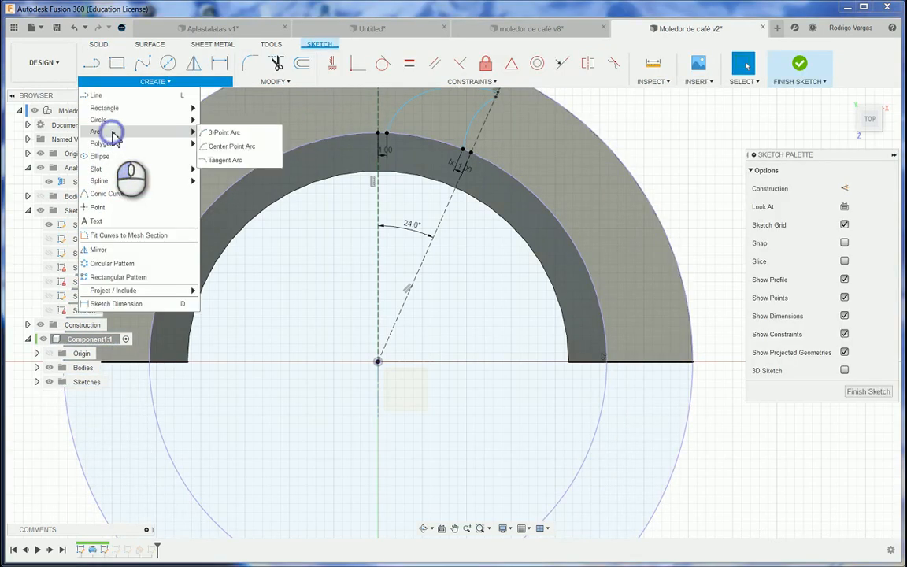
pyautogui.click(213, 132)
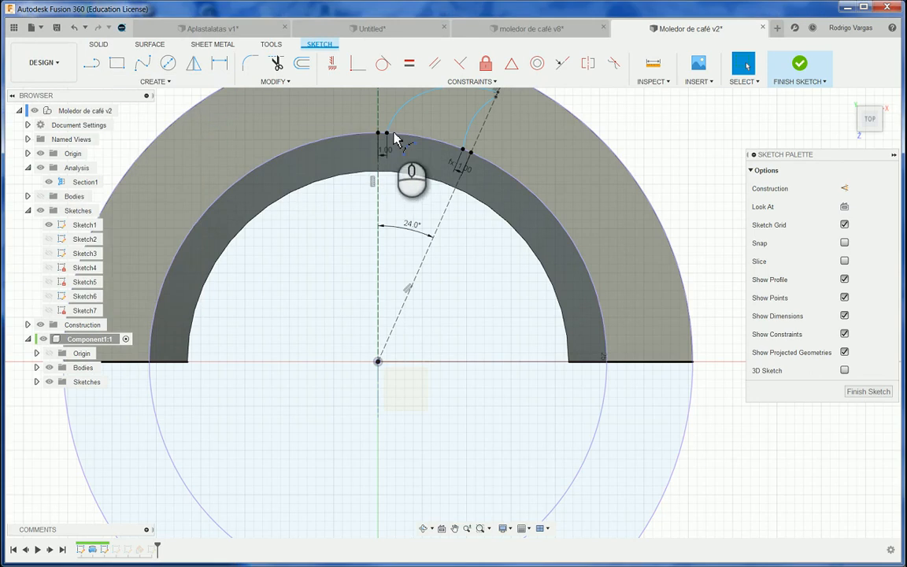
pyautogui.scroll(5, 396, 138)
pyautogui.click(362, 134)
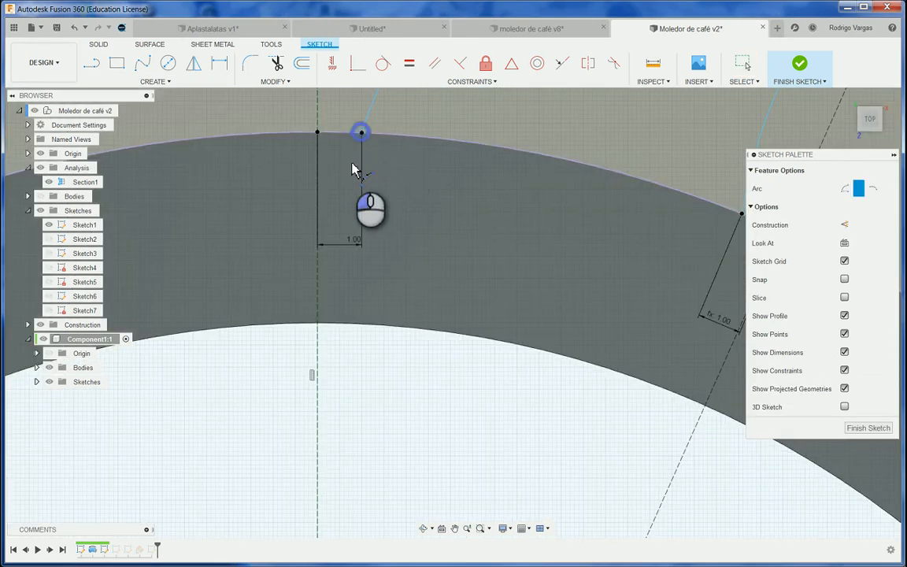
pyautogui.scroll(-4, 363, 189)
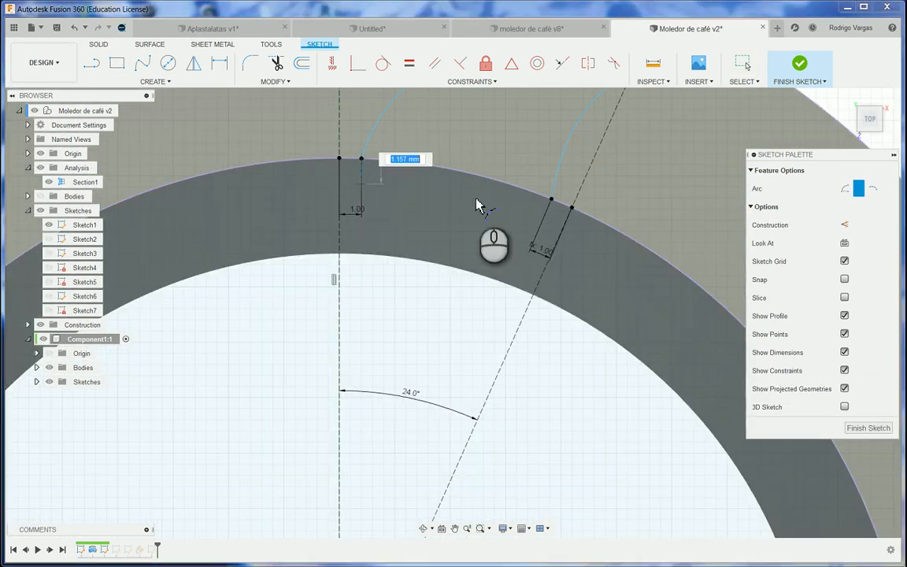
pyautogui.click(553, 201)
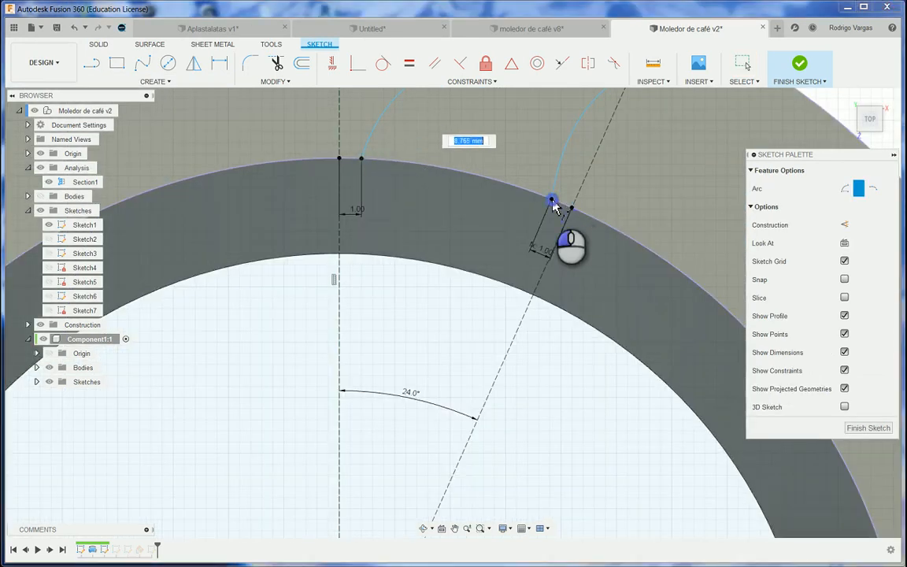
pyautogui.click(441, 228)
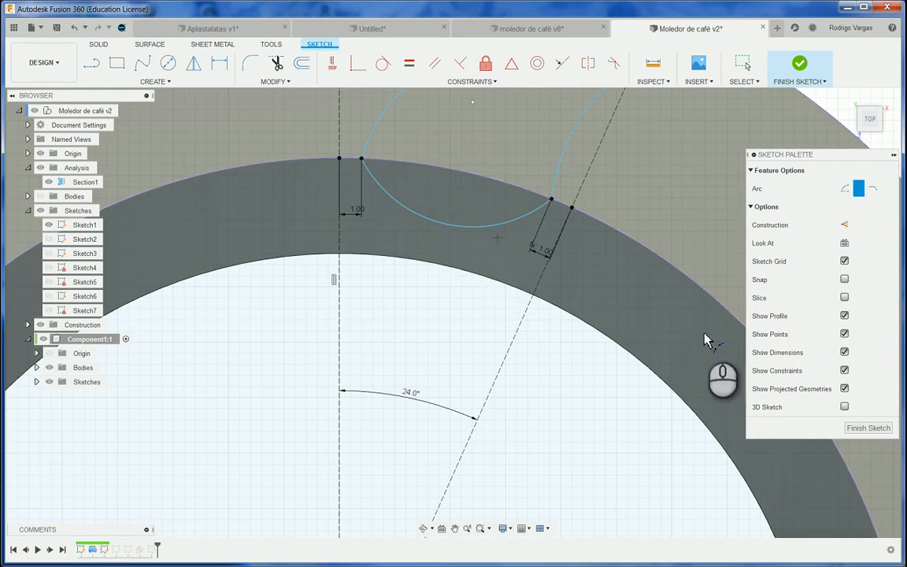
pyautogui.click(866, 430)
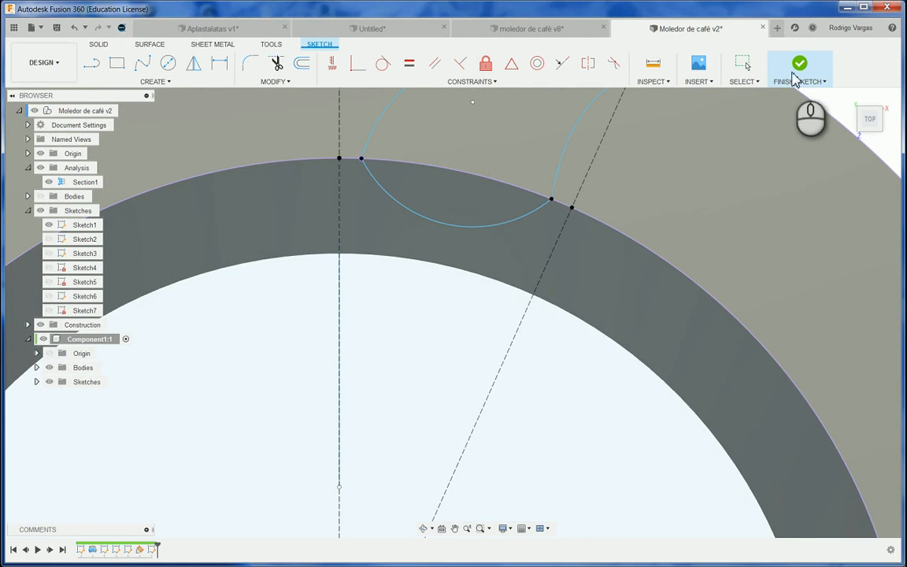
pyautogui.click(800, 66)
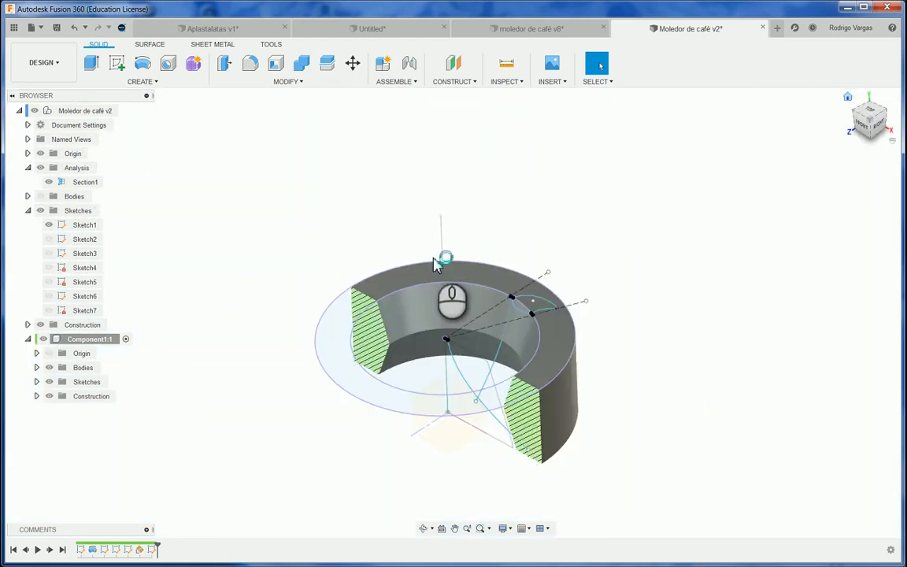
pyautogui.scroll(4, 608, 337)
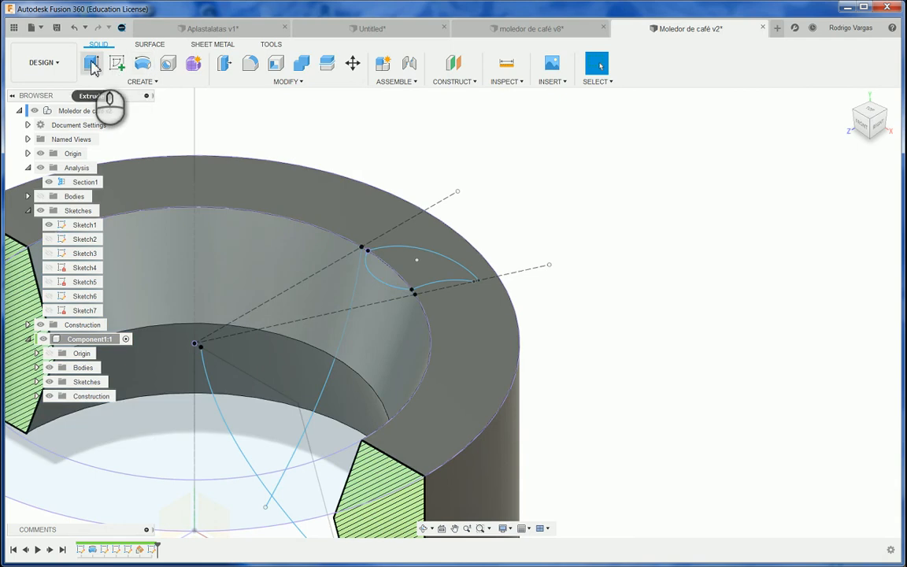
pyautogui.click(92, 67)
pyautogui.click(398, 270)
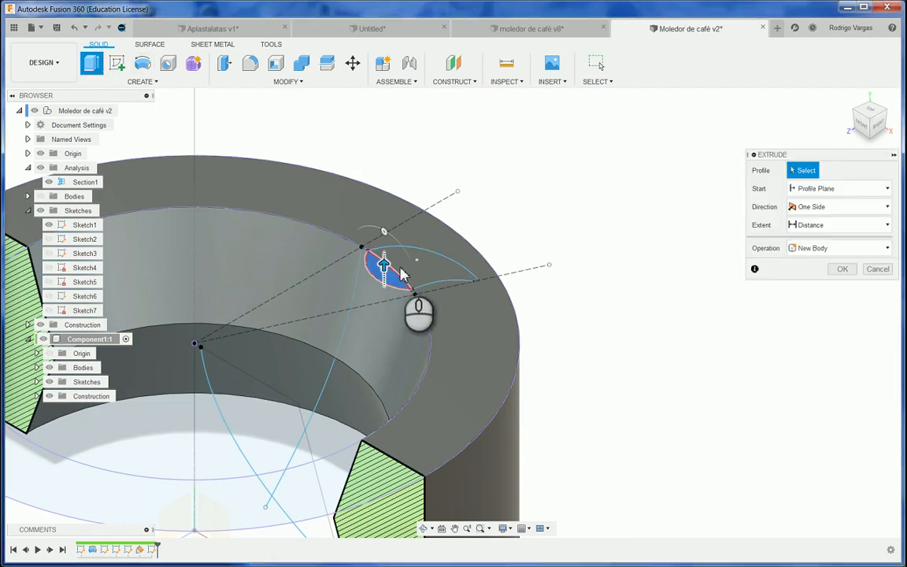
pyautogui.click(391, 276)
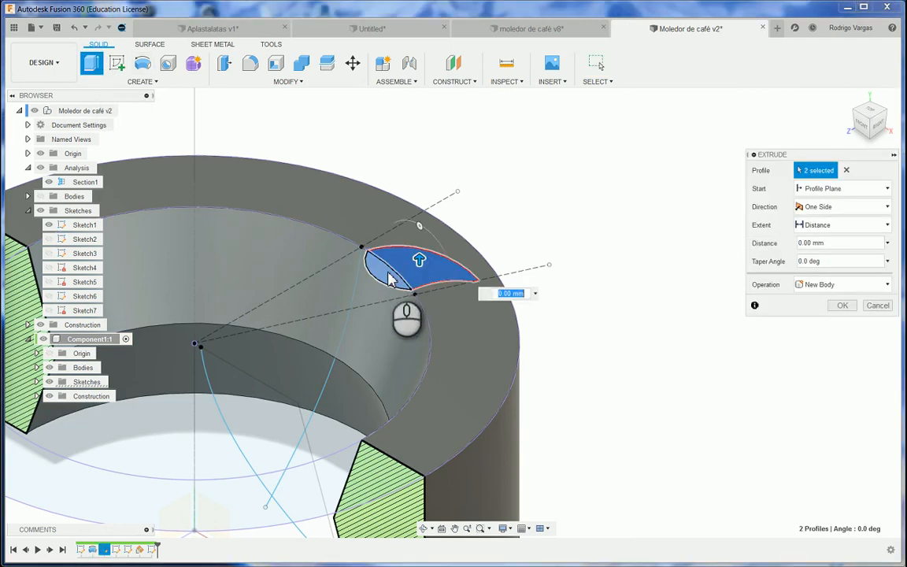
pyautogui.click(878, 305)
# Sweep both tooth profile regions along the curved spline descending from the ring's inner top edge, using Perpendicular orientation and the Cut operation.
pyautogui.click(161, 83)
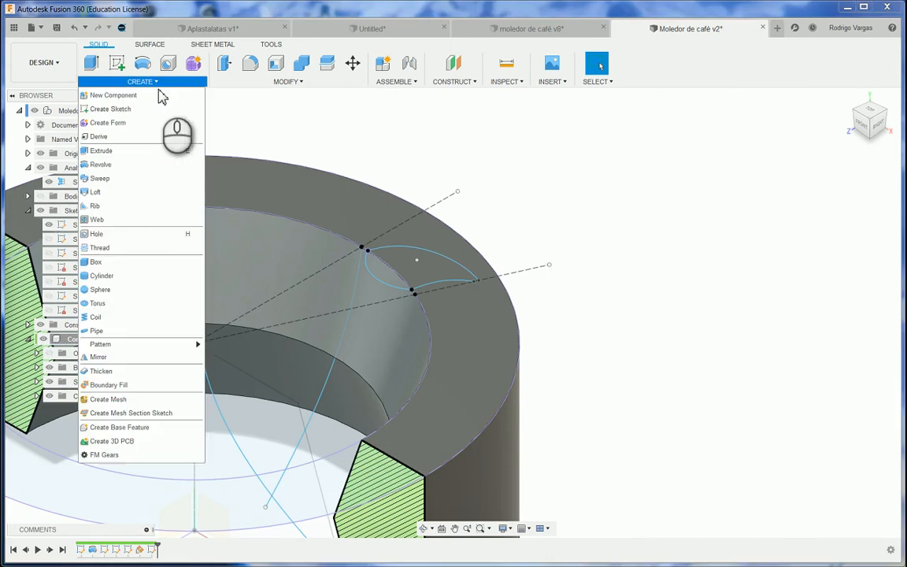
pyautogui.click(135, 179)
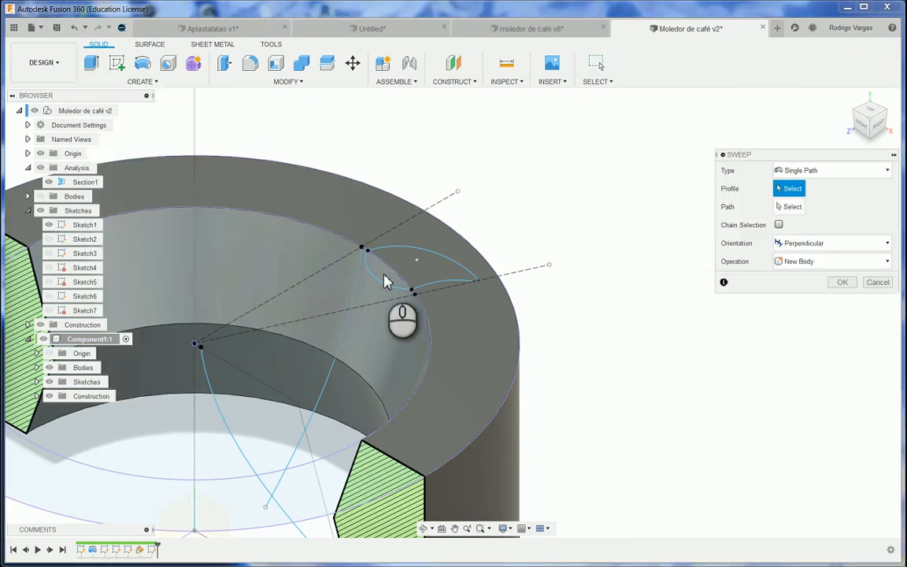
pyautogui.click(381, 276)
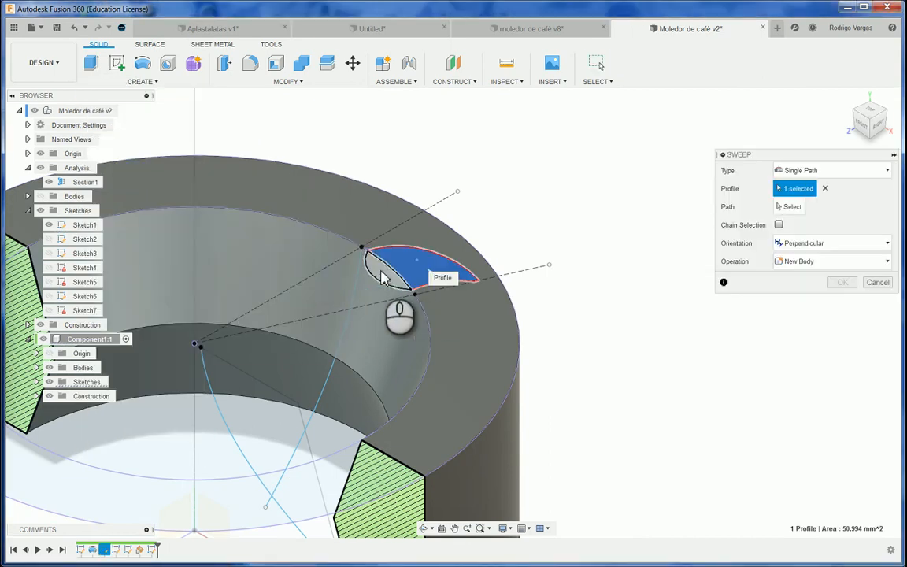
pyautogui.click(381, 276)
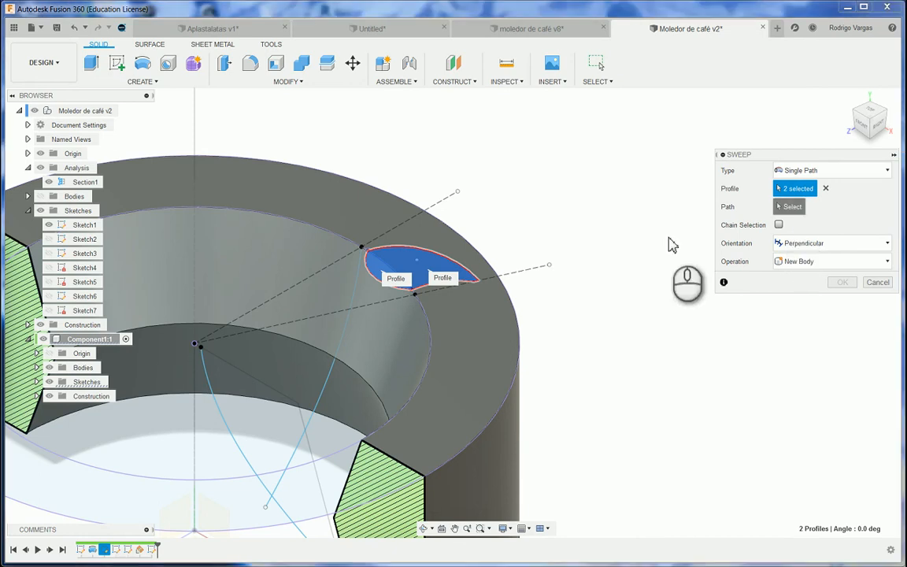
pyautogui.click(340, 330)
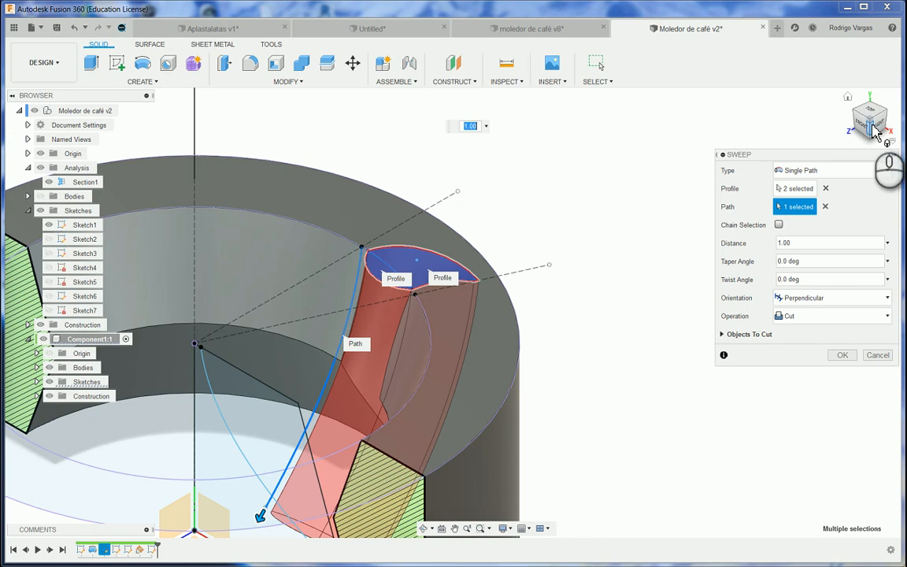
pyautogui.keyDown('shift'); pyautogui.moveTo(472, 315); pyautogui.dragTo(358, 272, button='middle'); pyautogui.keyUp('shift')
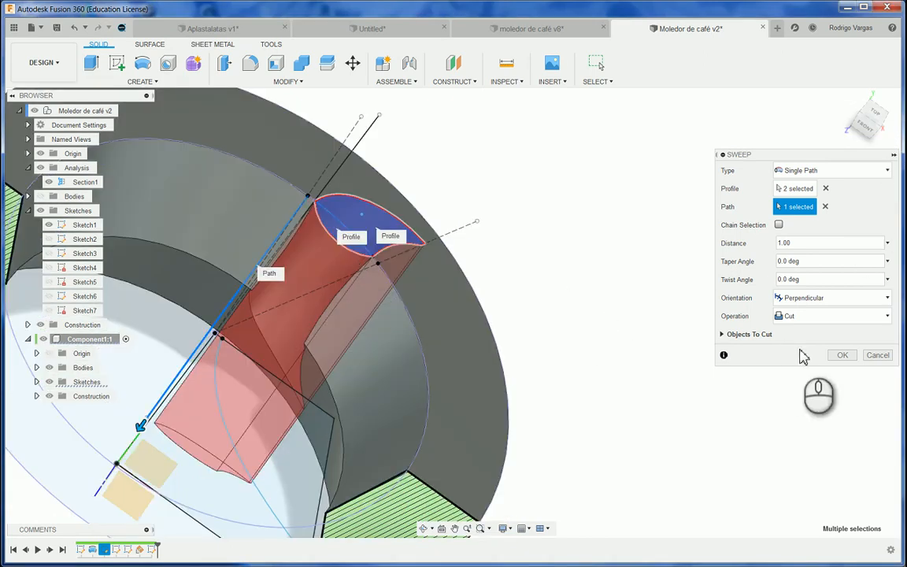
pyautogui.click(842, 356)
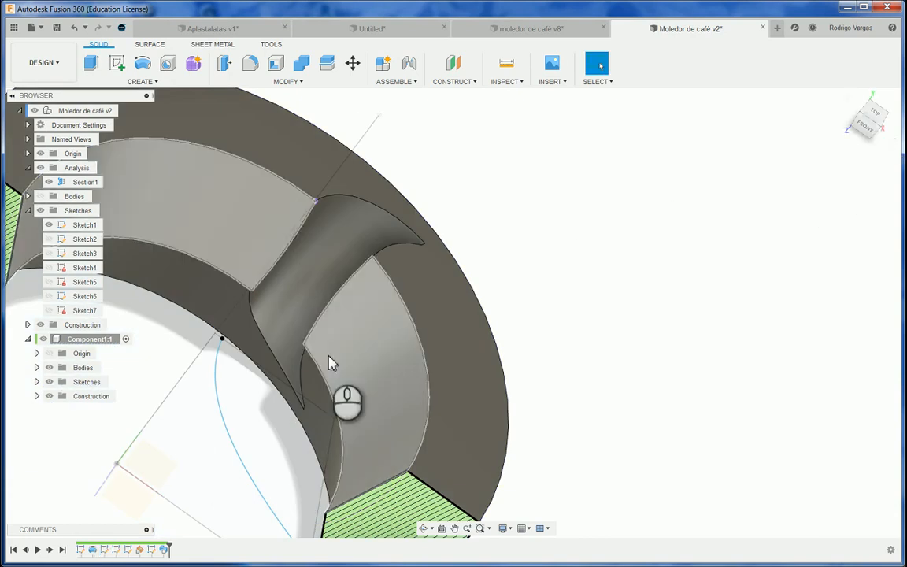
# Hide Sketch3 and show Sketch5 with the sweep path spline in Component1.
pyautogui.click(795, 123)
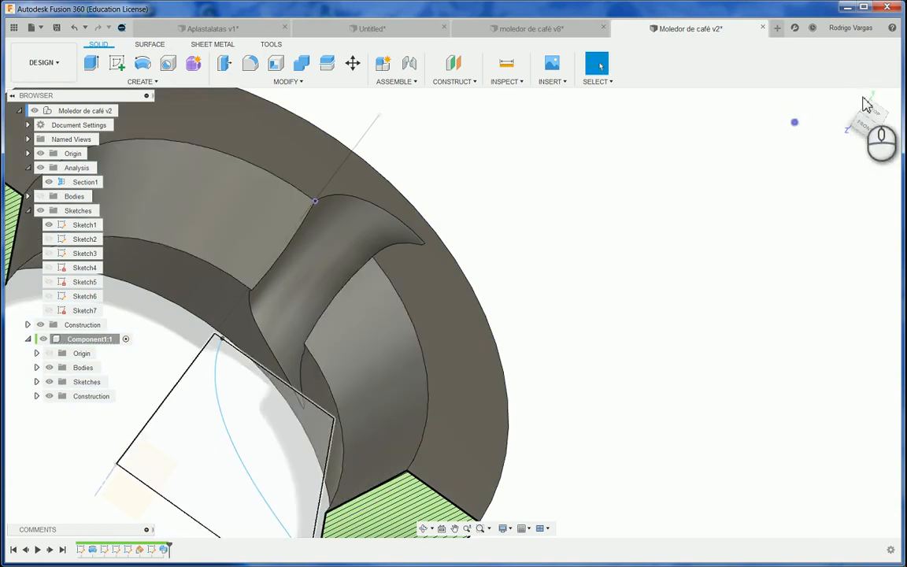
pyautogui.scroll(1, 852, 101)
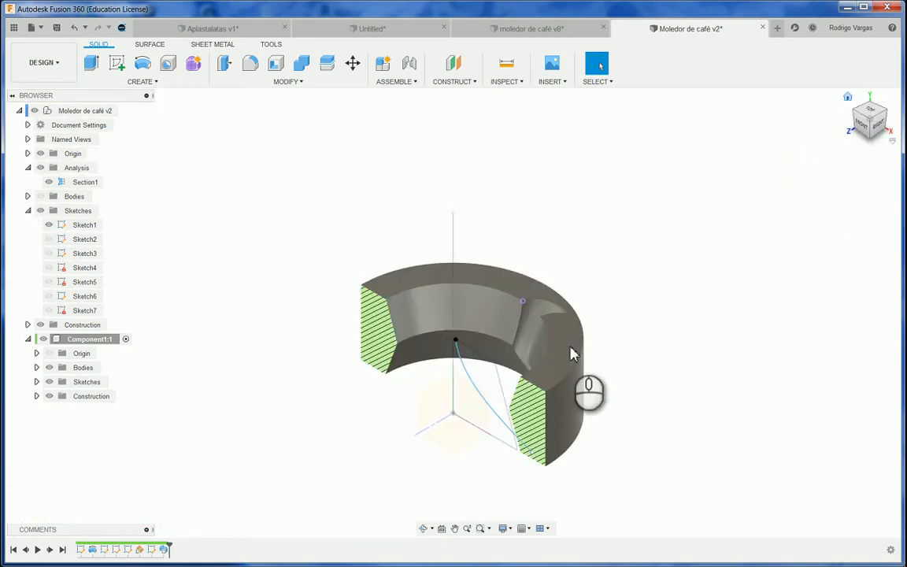
pyautogui.scroll(3, 558, 360)
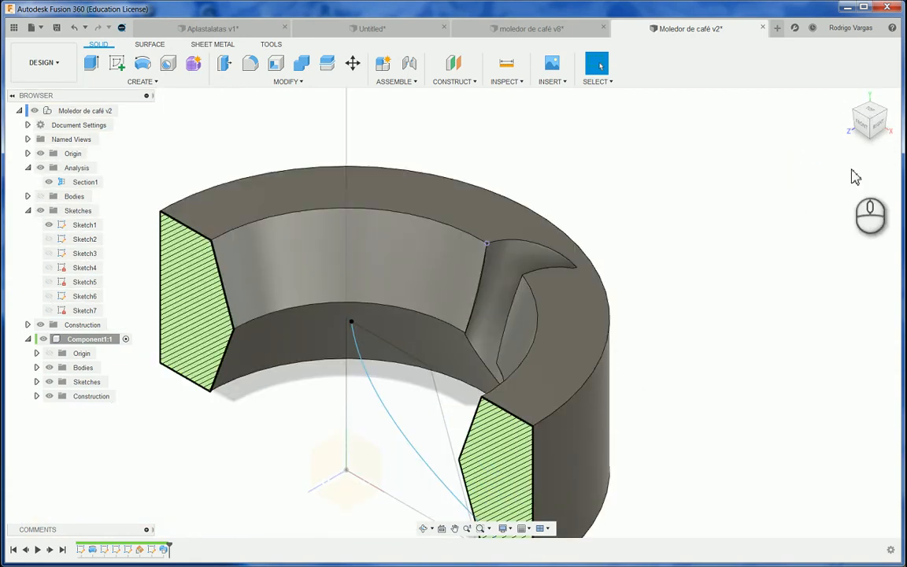
pyautogui.moveTo(873, 137); pyautogui.dragTo(117, 433)
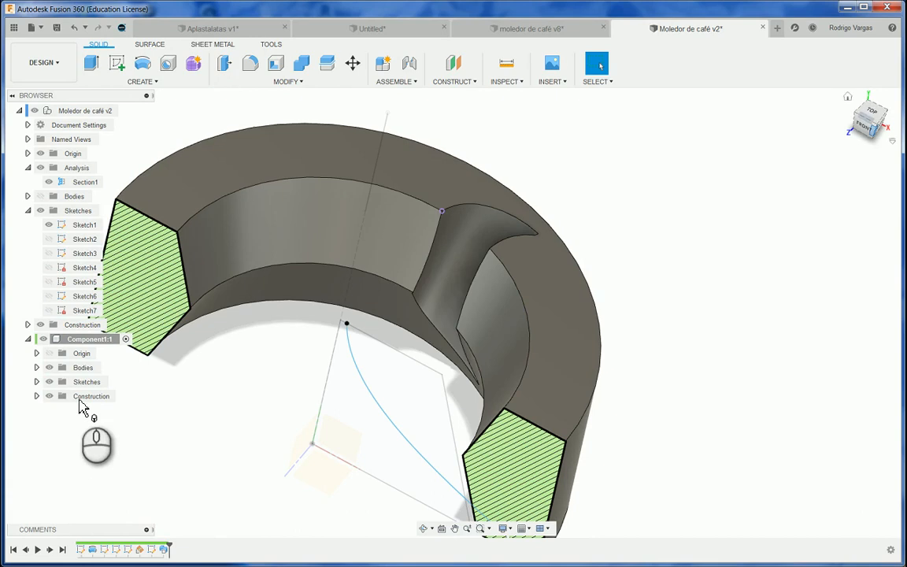
pyautogui.click(36, 381)
pyautogui.click(57, 425)
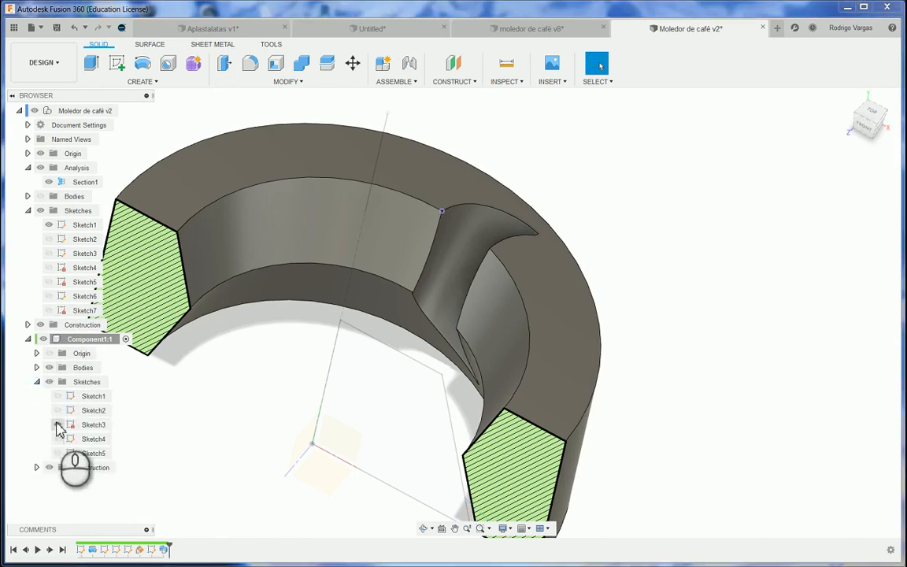
pyautogui.click(57, 454)
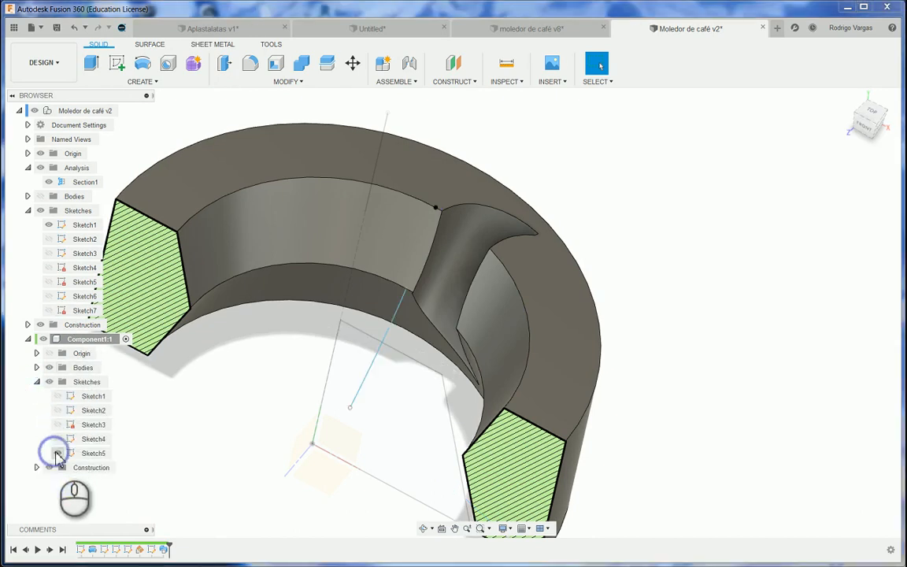
pyautogui.click(354, 404)
pyautogui.rightClick(354, 408)
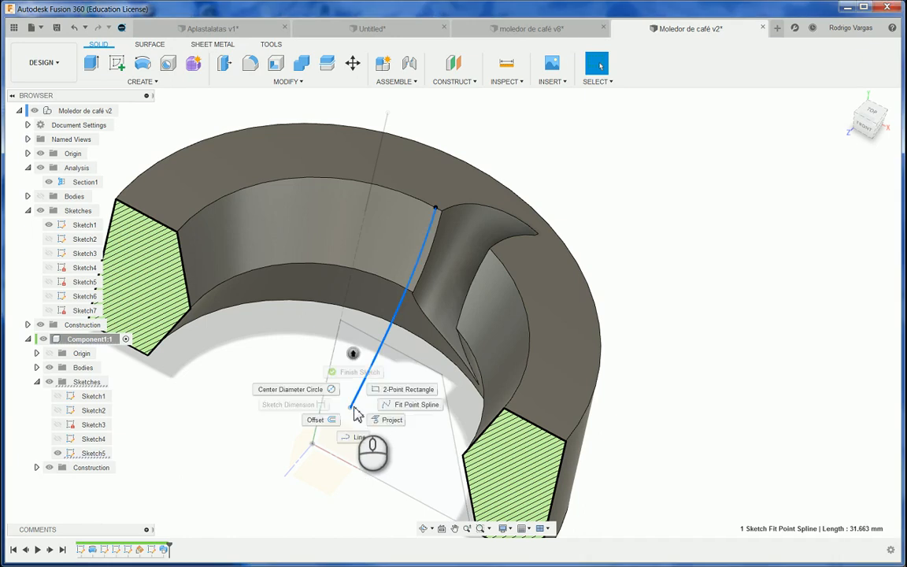
pyautogui.press('Escape')
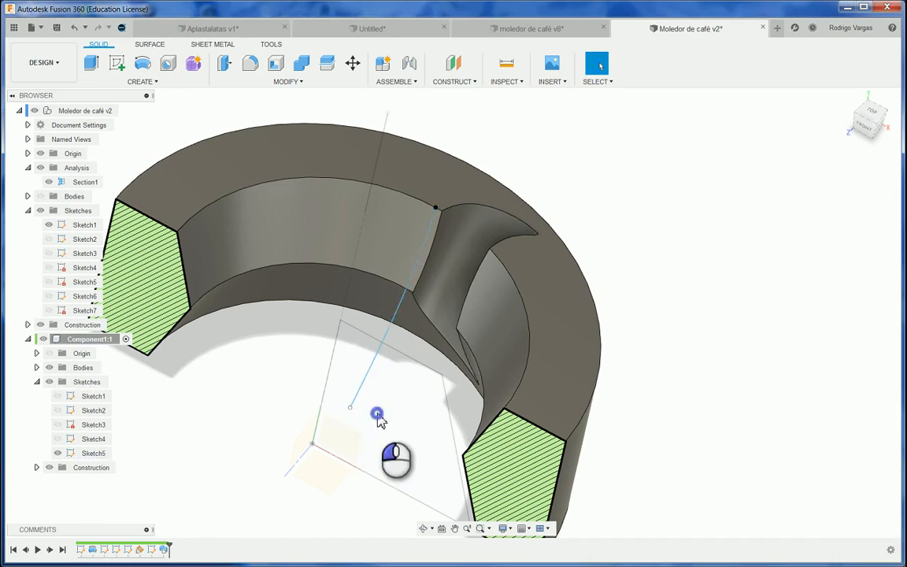
pyautogui.click(360, 401)
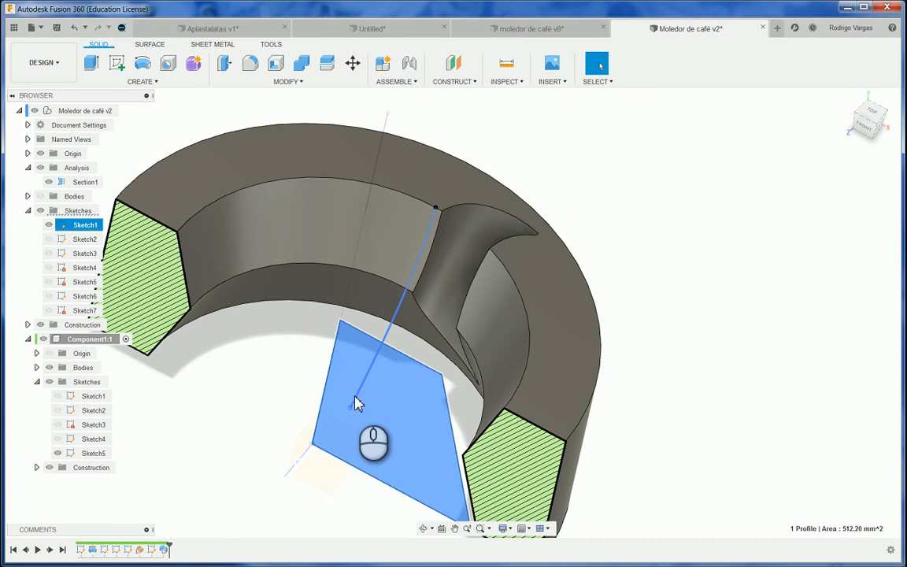
pyautogui.rightClick(358, 402)
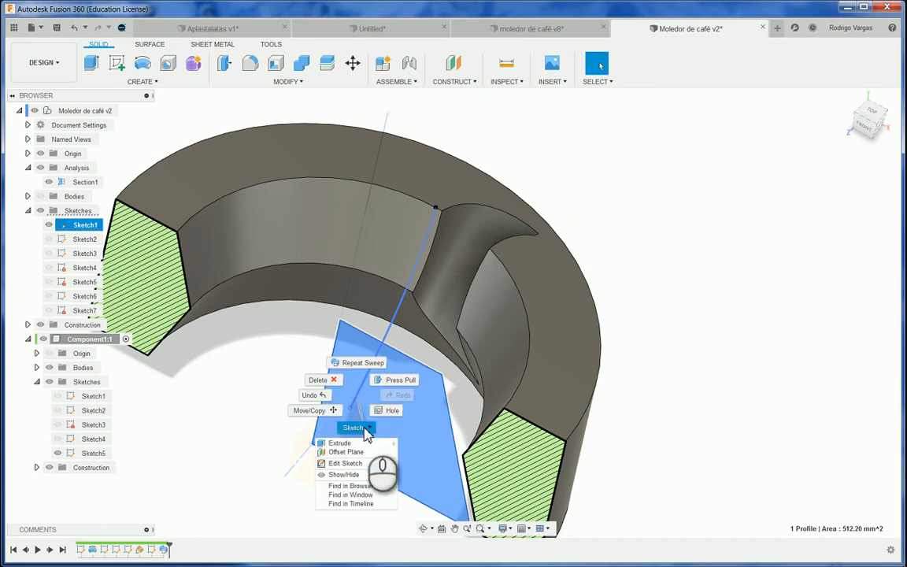
pyautogui.click(363, 429)
pyautogui.click(366, 423)
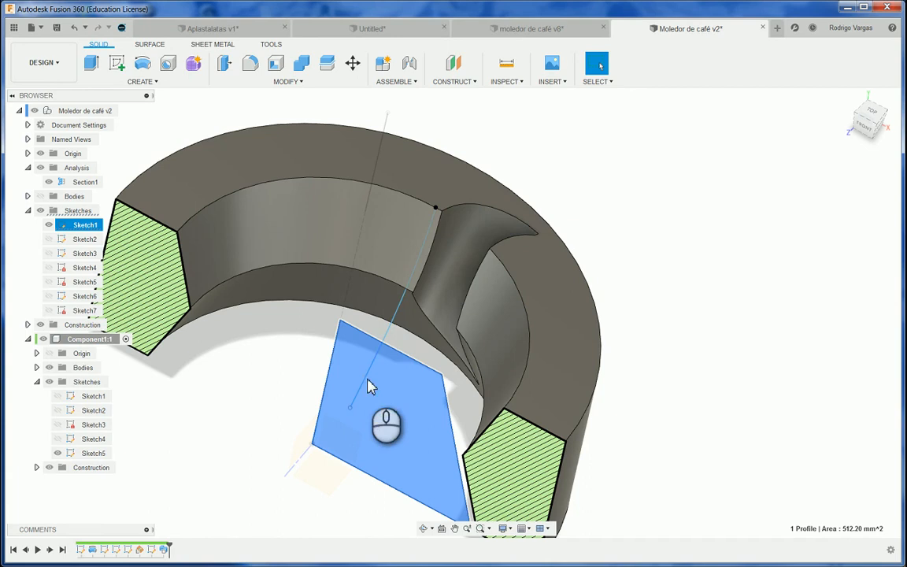
pyautogui.rightClick(387, 332)
pyautogui.moveTo(386, 372)
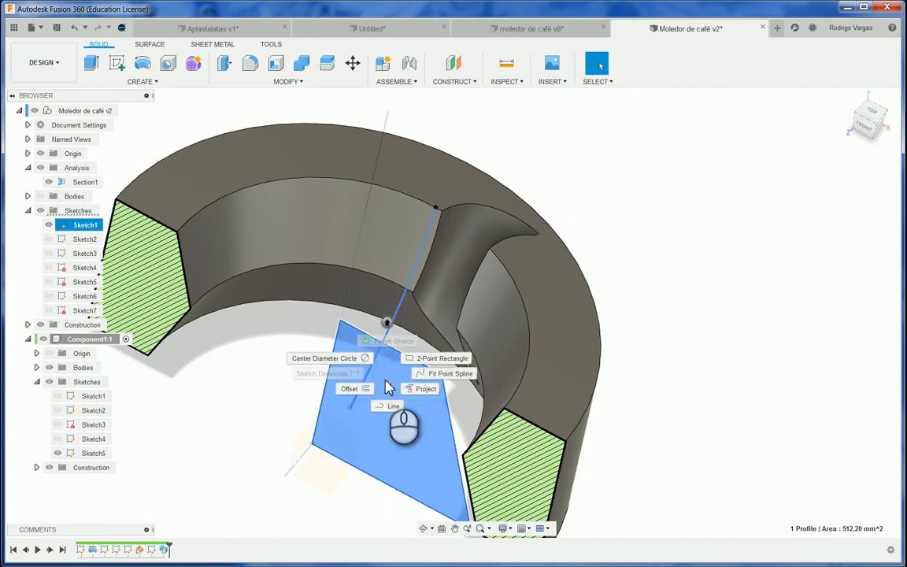
pyautogui.click(394, 344)
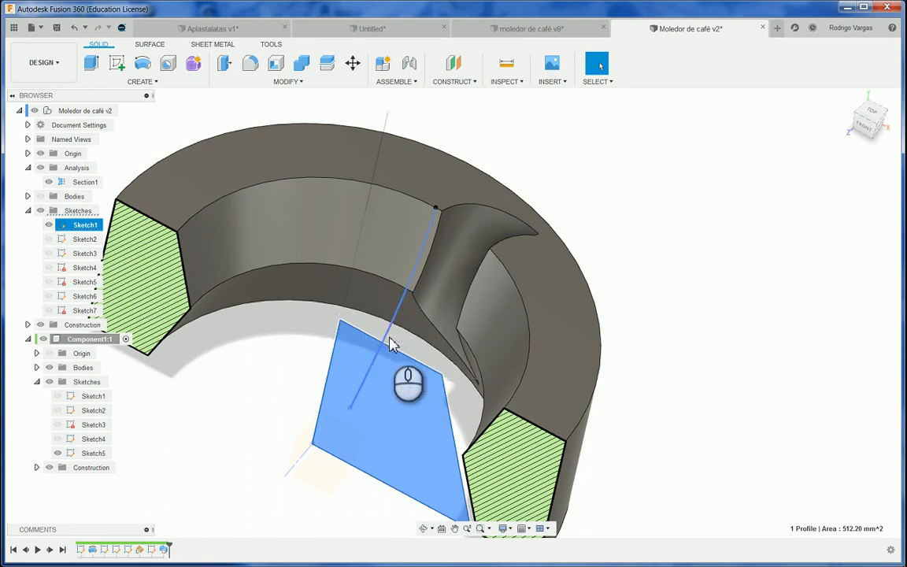
# Edit the path spline's sketch, move its lower endpoint about 5.88 mm sideways toward the upper end and 13.01 mm up, and finish the sketch.
pyautogui.rightClick(387, 332)
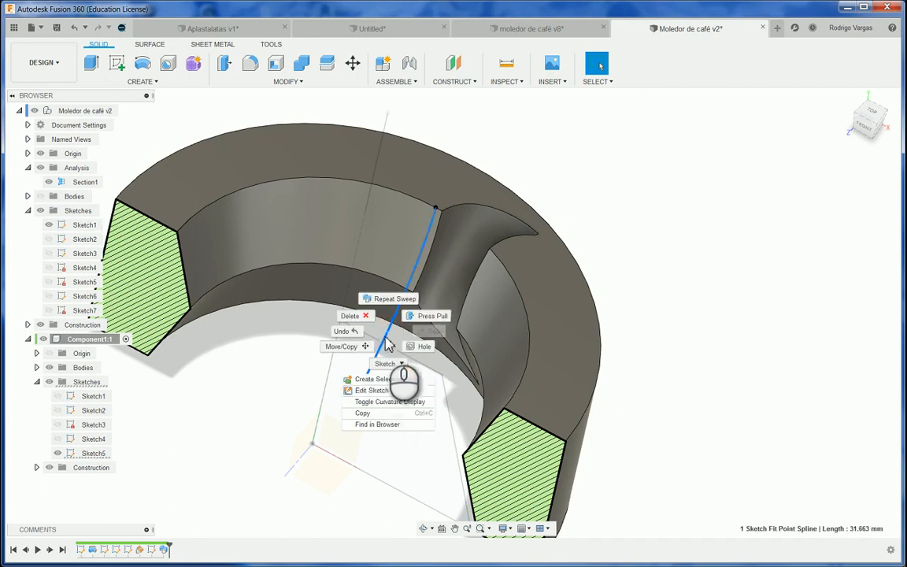
pyautogui.click(378, 391)
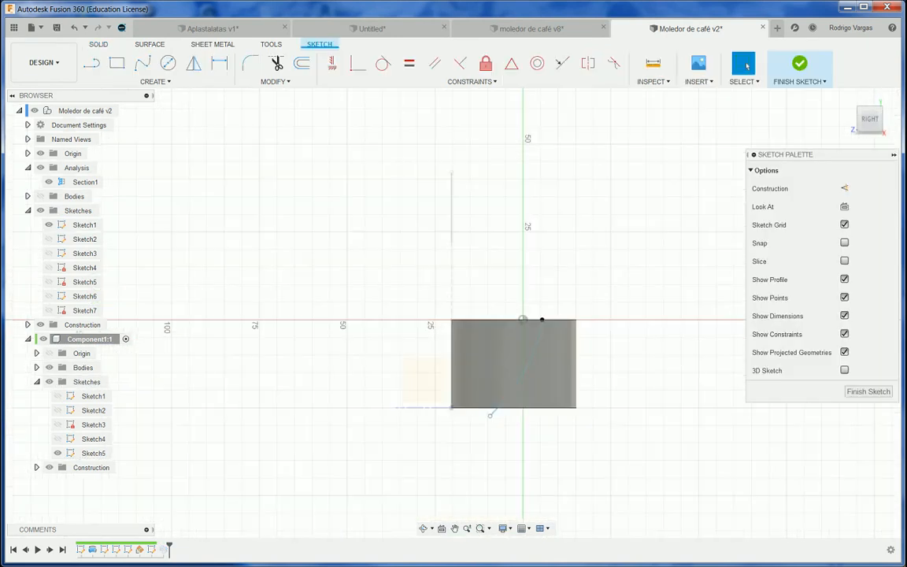
pyautogui.click(490, 415)
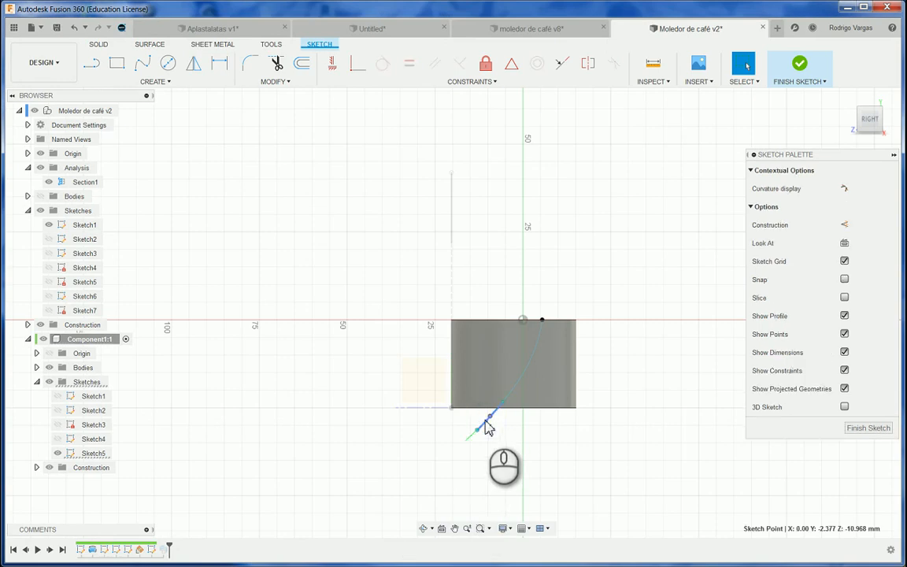
pyautogui.press('m')
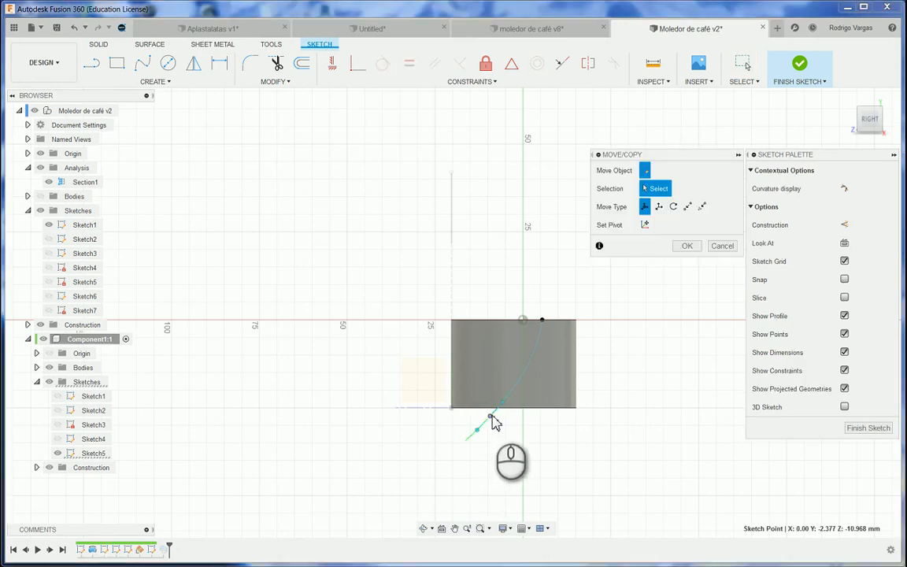
pyautogui.moveTo(503, 404)
pyautogui.mouseDown()
pyautogui.moveTo(502, 377)
pyautogui.moveTo(513, 380)
pyautogui.moveTo(525, 361)
pyautogui.mouseUp()
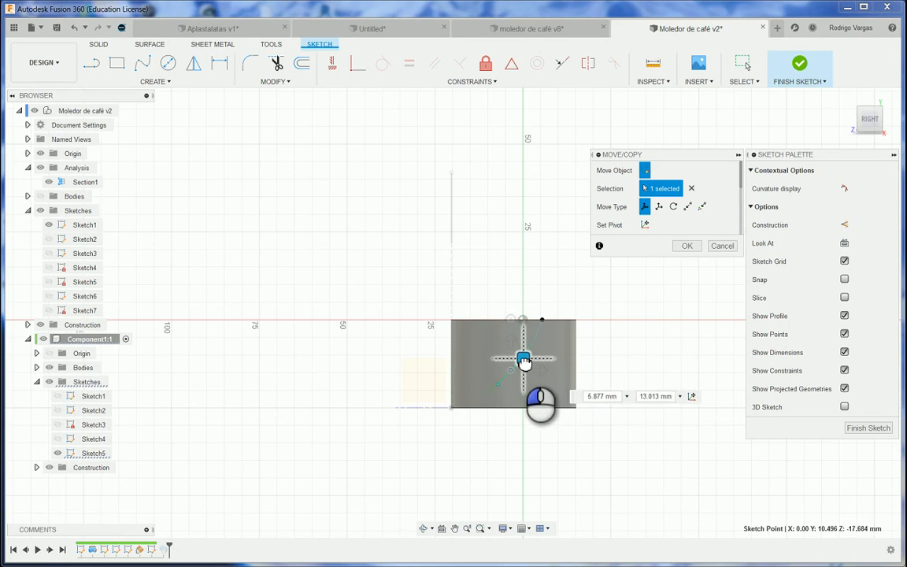
pyautogui.click(686, 246)
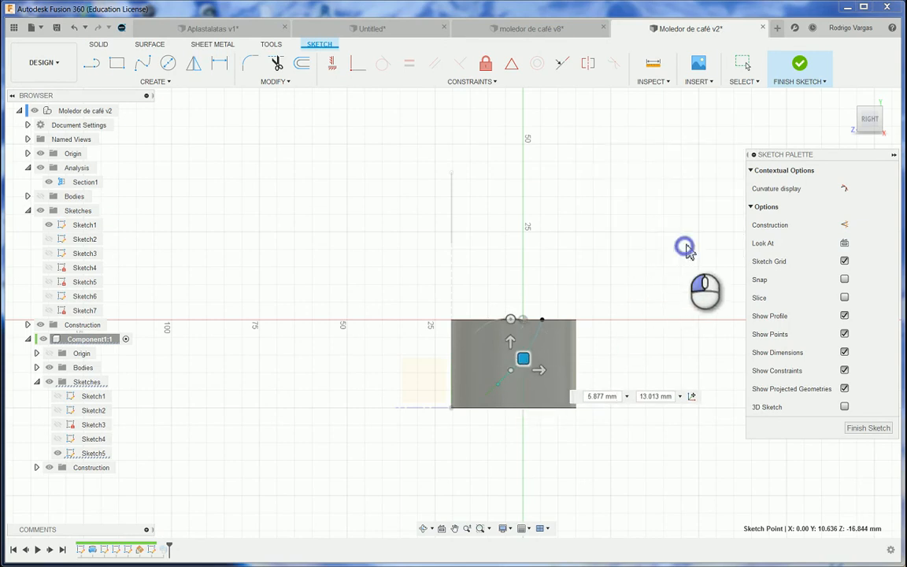
pyautogui.click(856, 105)
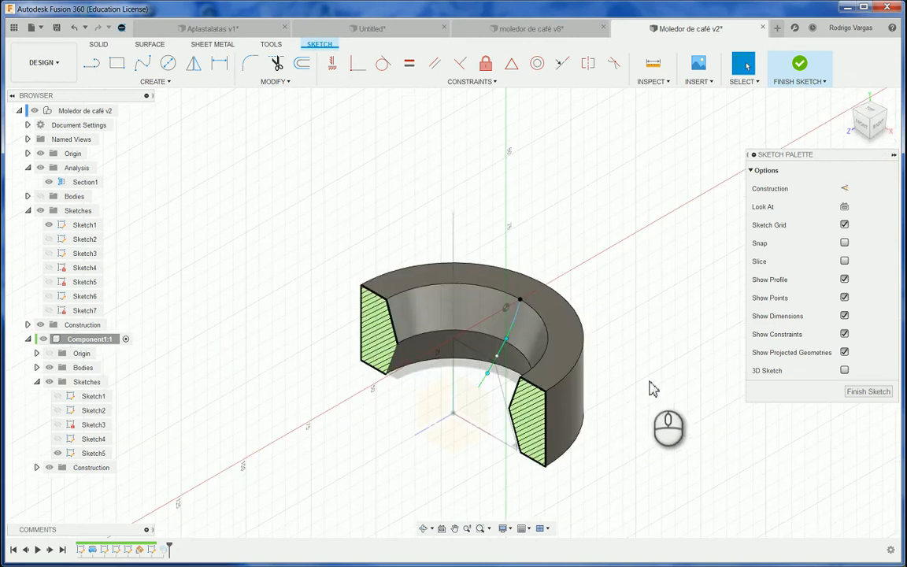
pyautogui.scroll(-2, 679, 380)
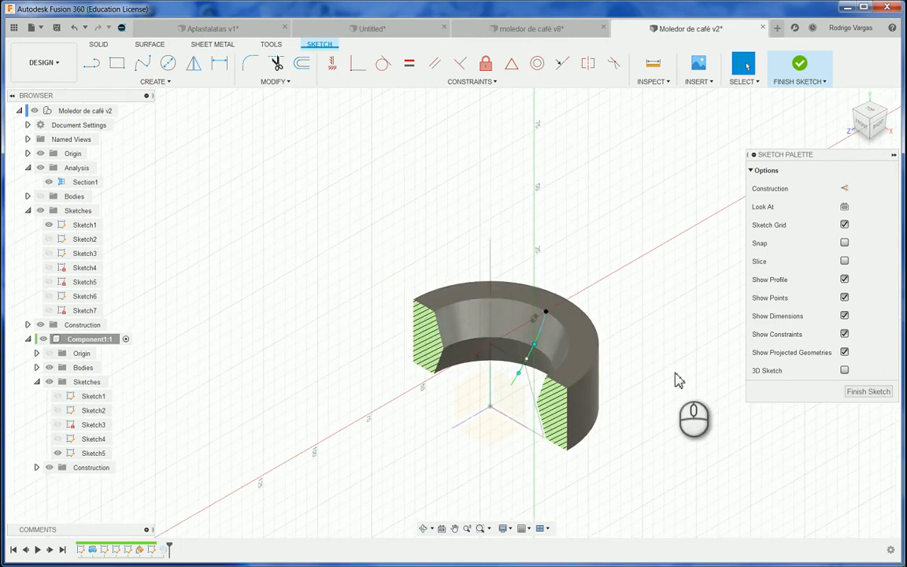
pyautogui.click(800, 63)
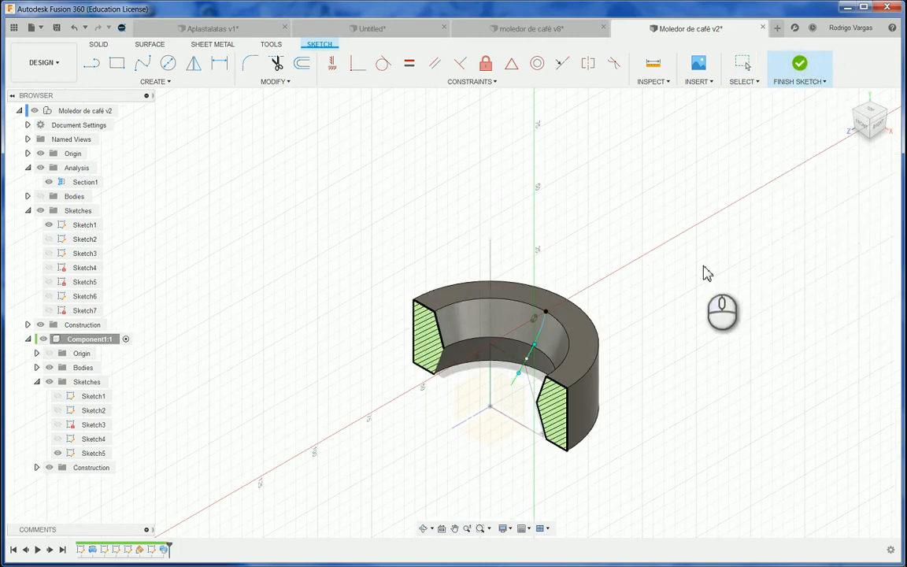
# Try to reposition the path spline's lower endpoint in 3D with Move/Copy, outside sketch editing.
pyautogui.scroll(3, 601, 385)
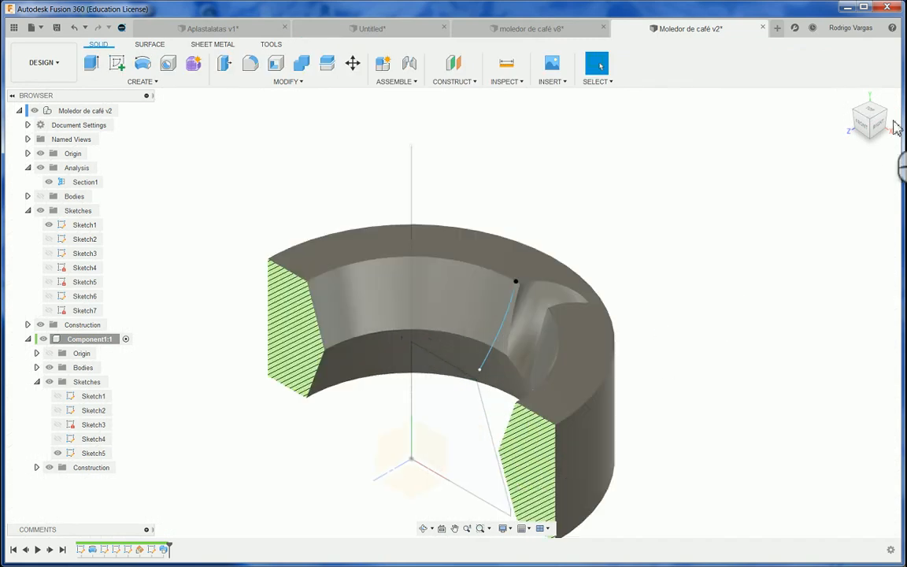
pyautogui.moveTo(878, 126)
pyautogui.mouseDown()
pyautogui.moveTo(906, 85)
pyautogui.moveTo(903, 177)
pyautogui.moveTo(888, 135)
pyautogui.moveTo(872, 126)
pyautogui.mouseUp()
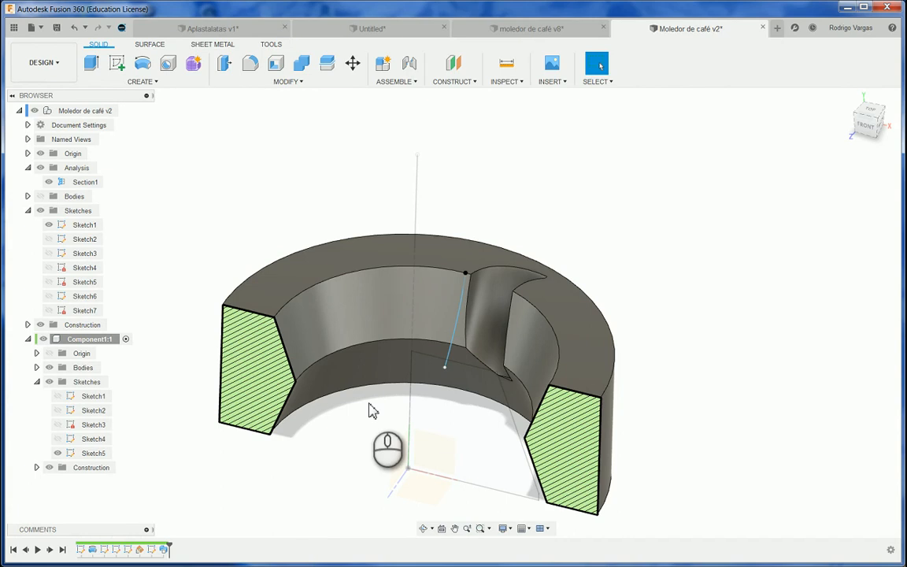
pyautogui.scroll(-1, 443, 370)
pyautogui.scroll(1, 445, 370)
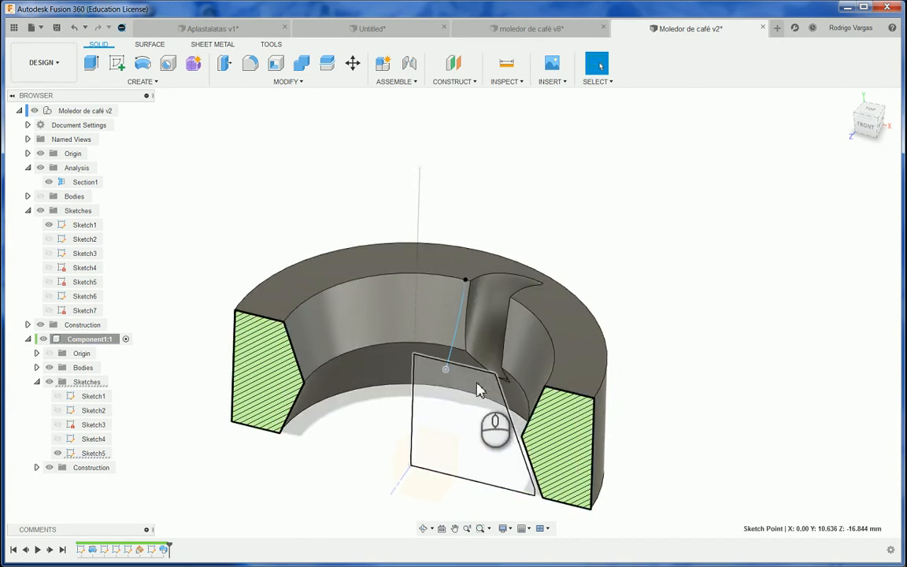
pyautogui.press('m')
pyautogui.click(446, 370)
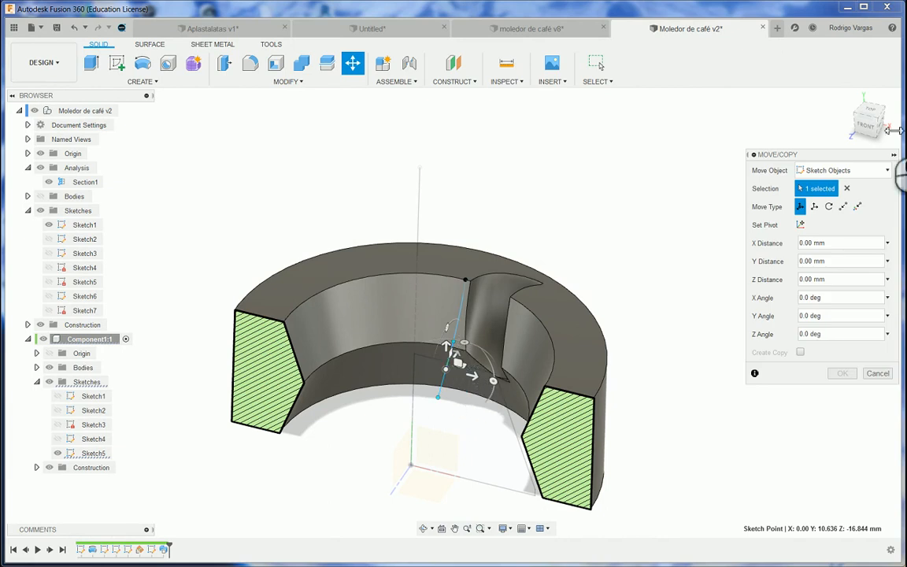
pyautogui.moveTo(878, 138); pyautogui.dragTo(864, 139)
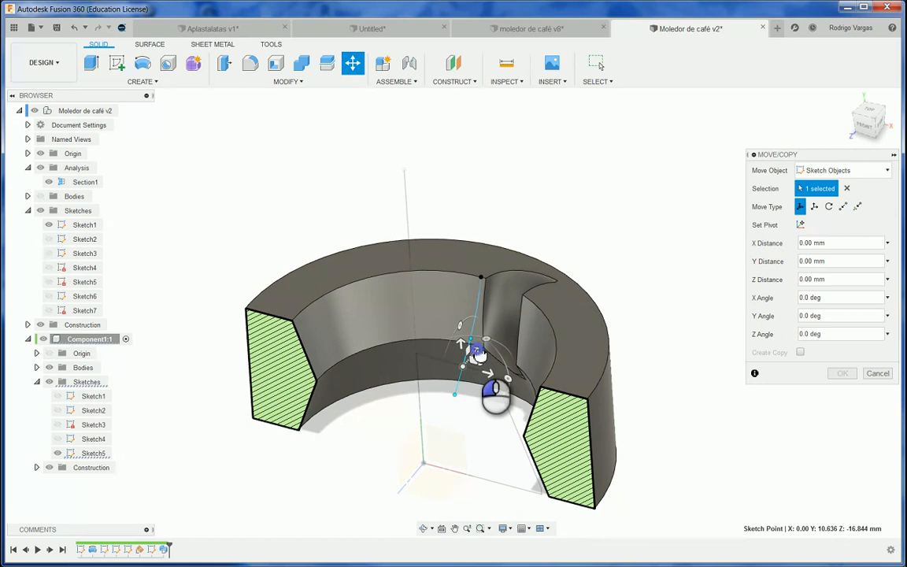
pyautogui.click(478, 352)
pyautogui.moveTo(478, 352); pyautogui.dragTo(469, 365)
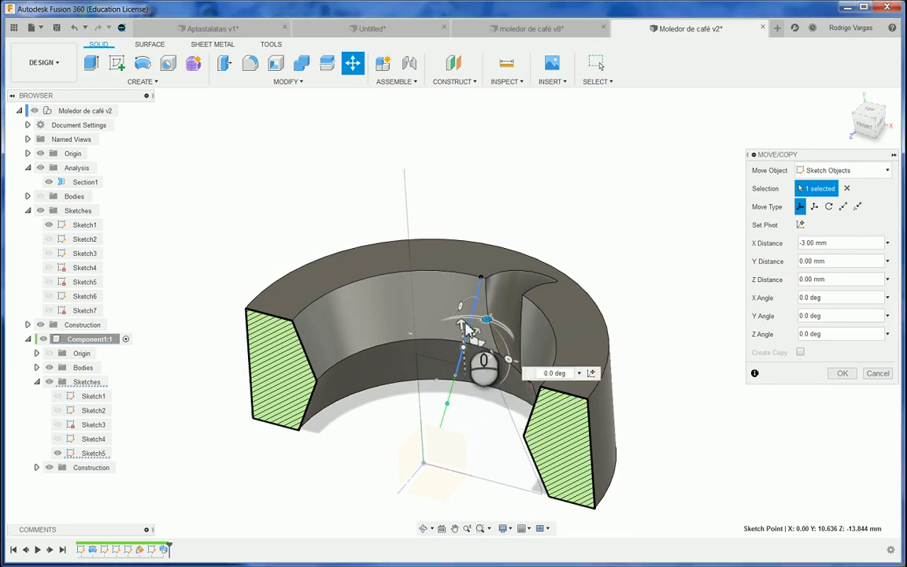
pyautogui.scroll(-2, 467, 323)
pyautogui.moveTo(467, 323); pyautogui.dragTo(465, 325)
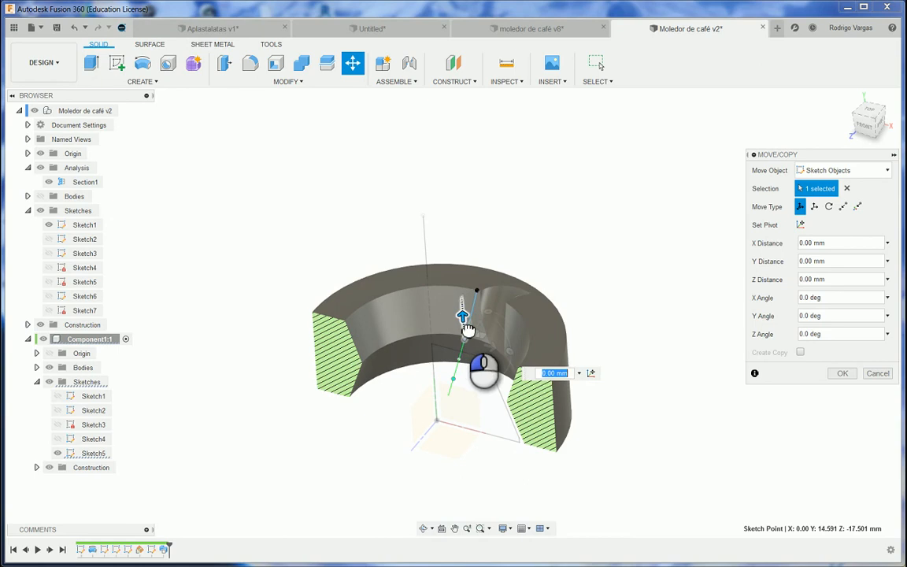
pyautogui.moveTo(470, 334); pyautogui.dragTo(474, 336)
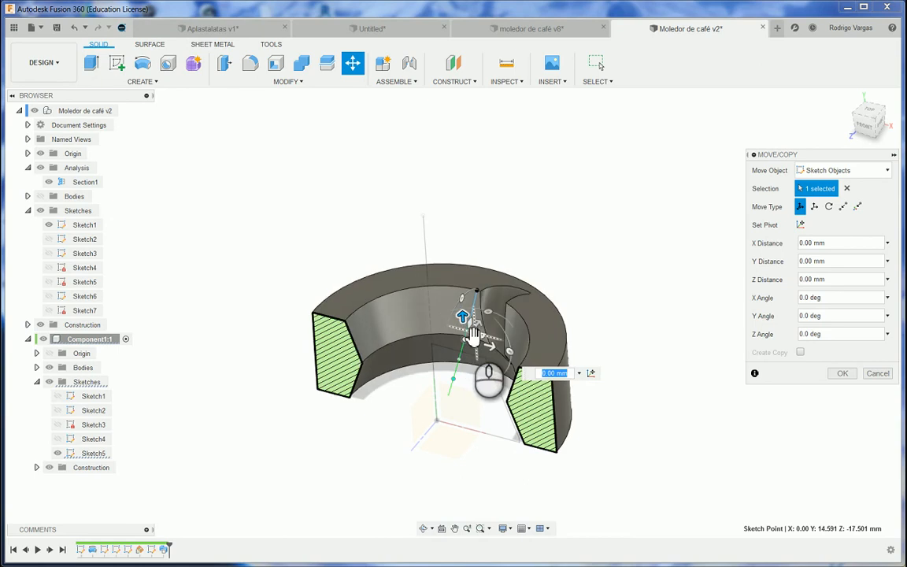
pyautogui.click(465, 339)
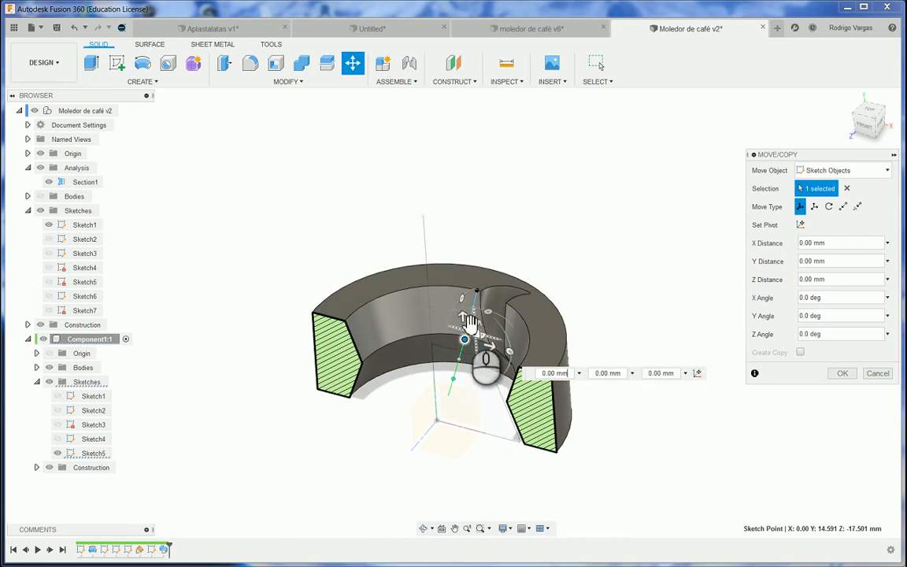
pyautogui.moveTo(467, 319); pyautogui.dragTo(468, 327)
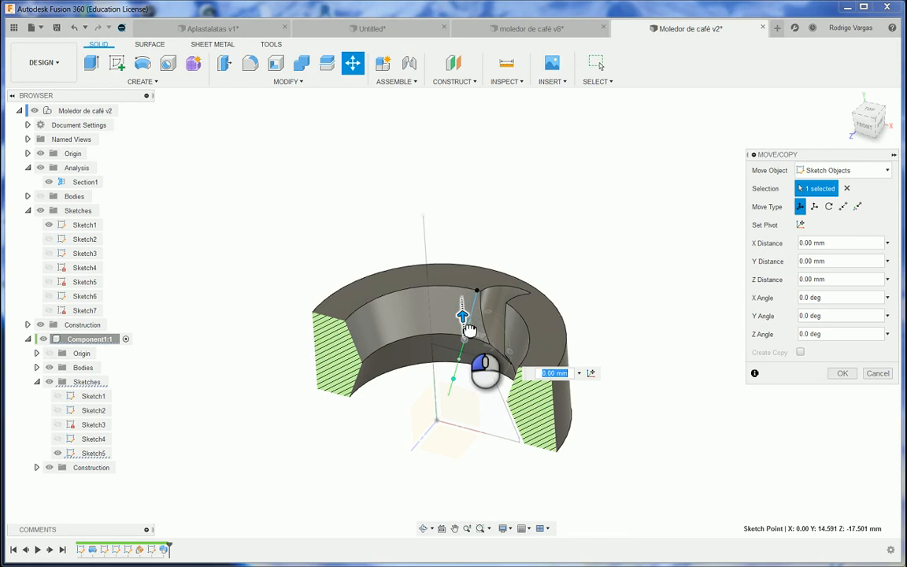
pyautogui.click(878, 373)
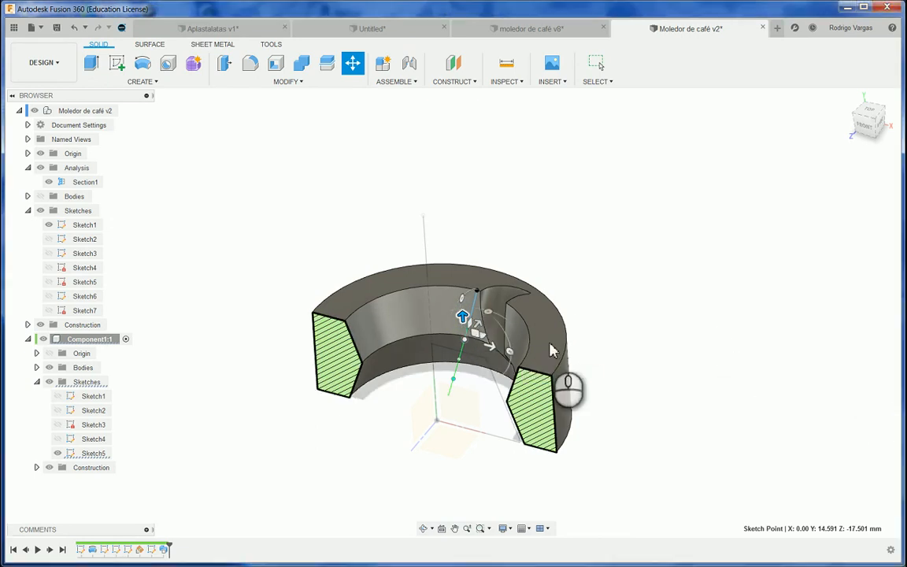
# Edit the groove's sweep feature, clearing its profile selection and reselecting both tooth profile regions with the Single Path type.
pyautogui.scroll(3, 508, 347)
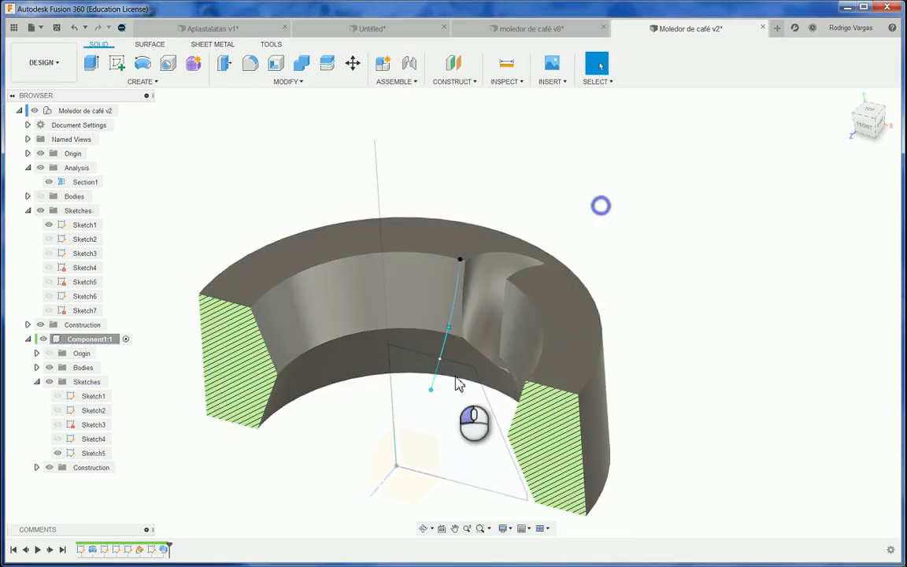
pyautogui.rightClick(164, 550)
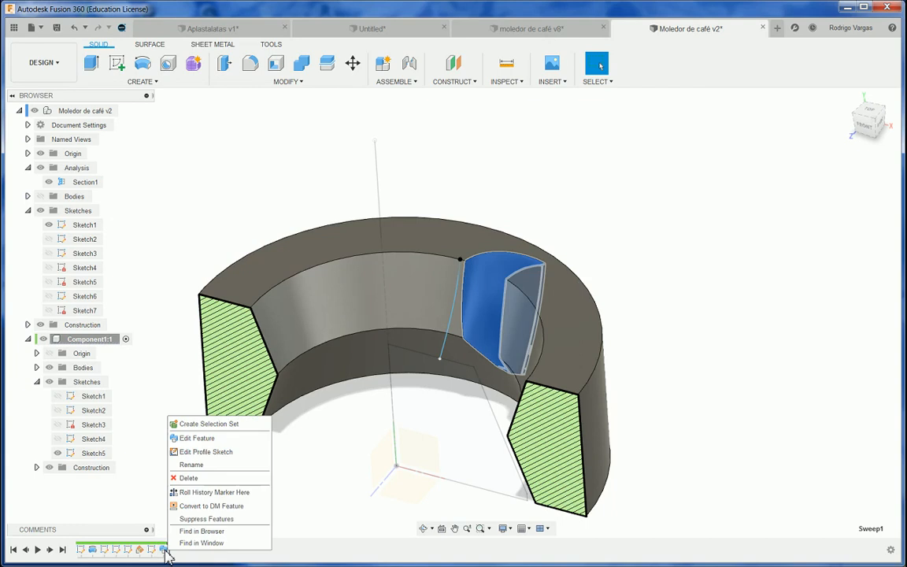
pyautogui.click(241, 439)
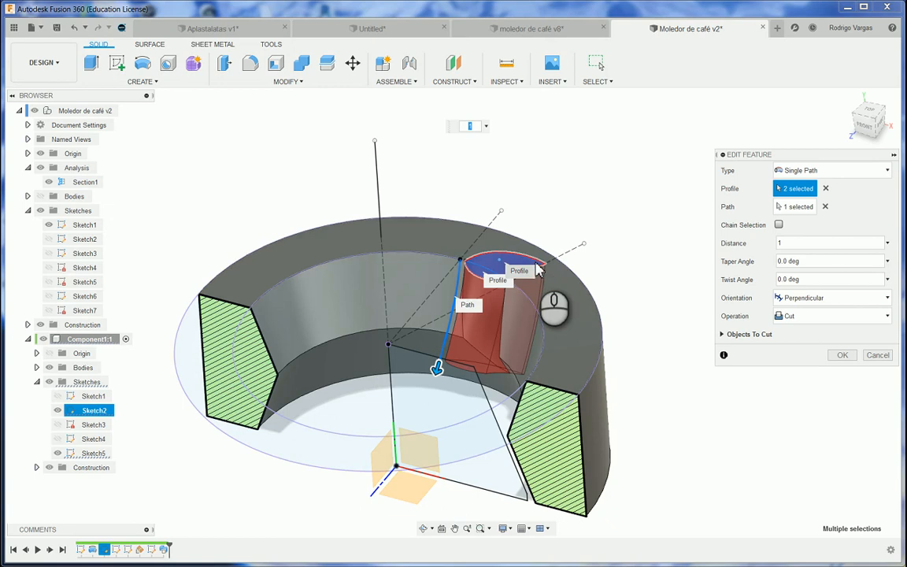
pyautogui.click(825, 189)
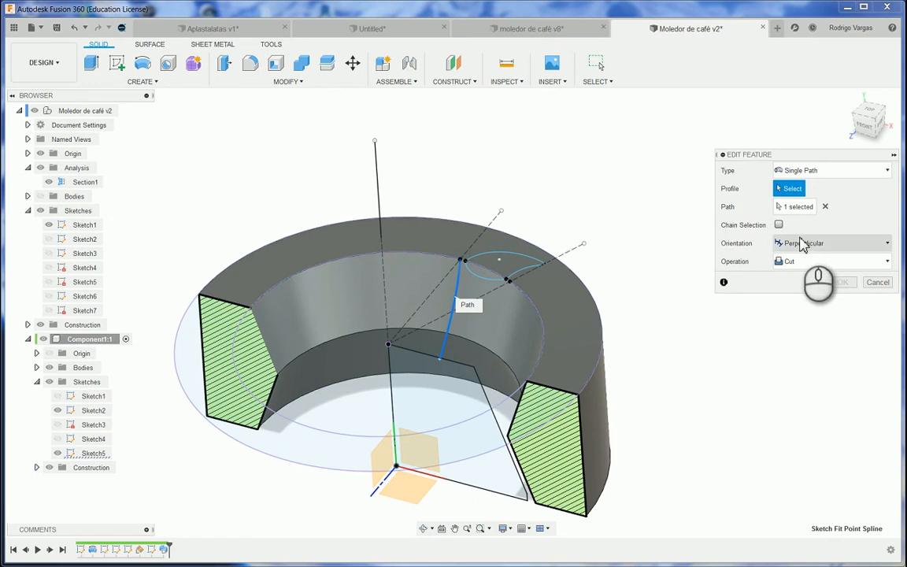
pyautogui.click(836, 179)
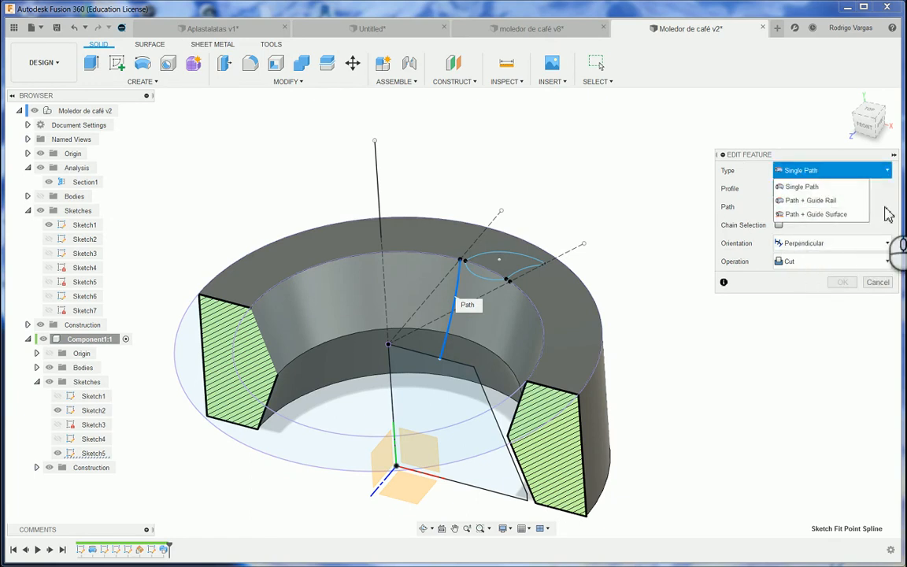
pyautogui.click(801, 187)
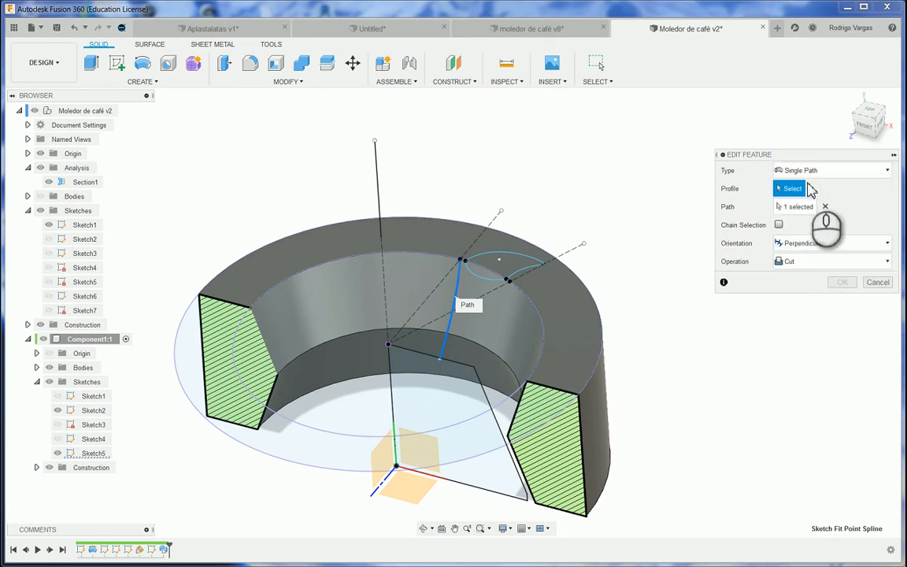
pyautogui.click(483, 275)
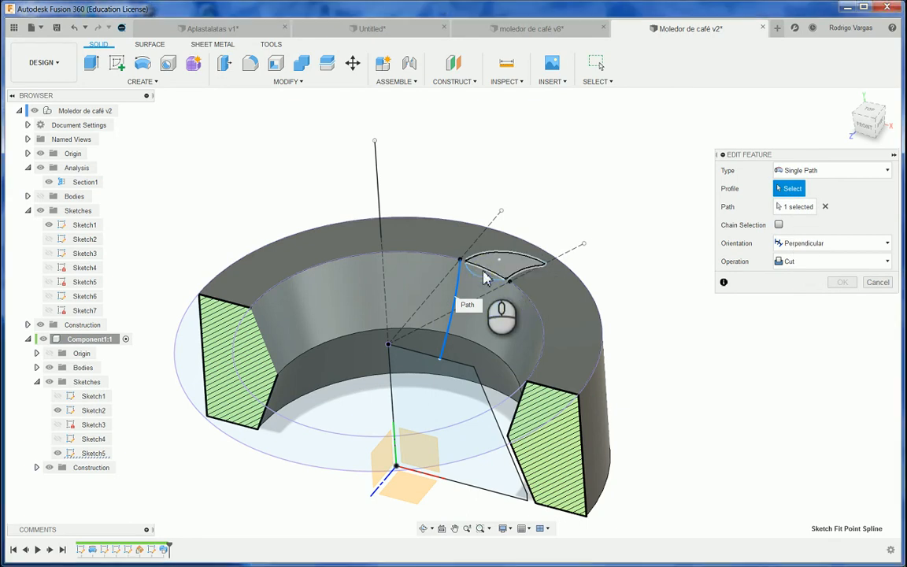
pyautogui.click(497, 260)
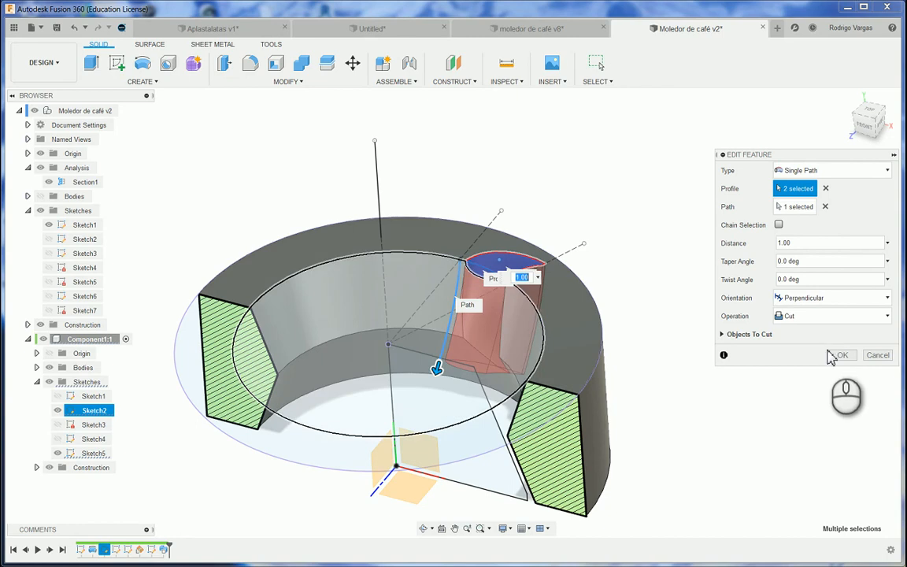
# Try the Parallel orientation for the groove sweep, restore Perpendicular, and accept the feature.
pyautogui.click(847, 298)
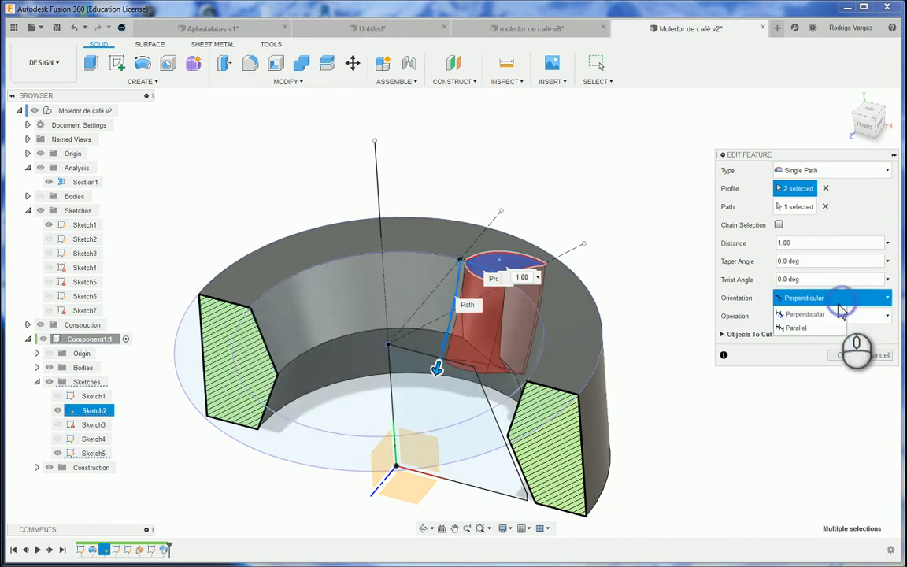
pyautogui.click(823, 329)
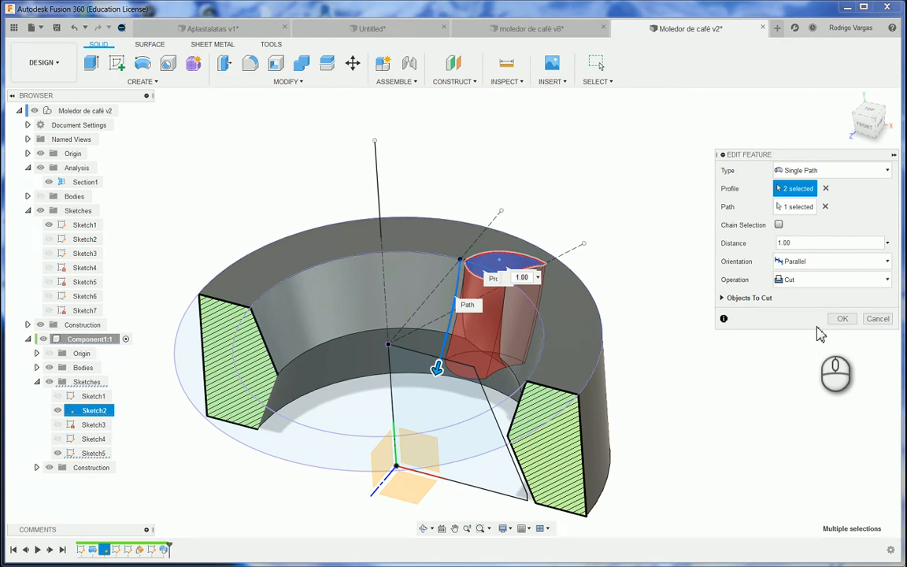
pyautogui.click(827, 263)
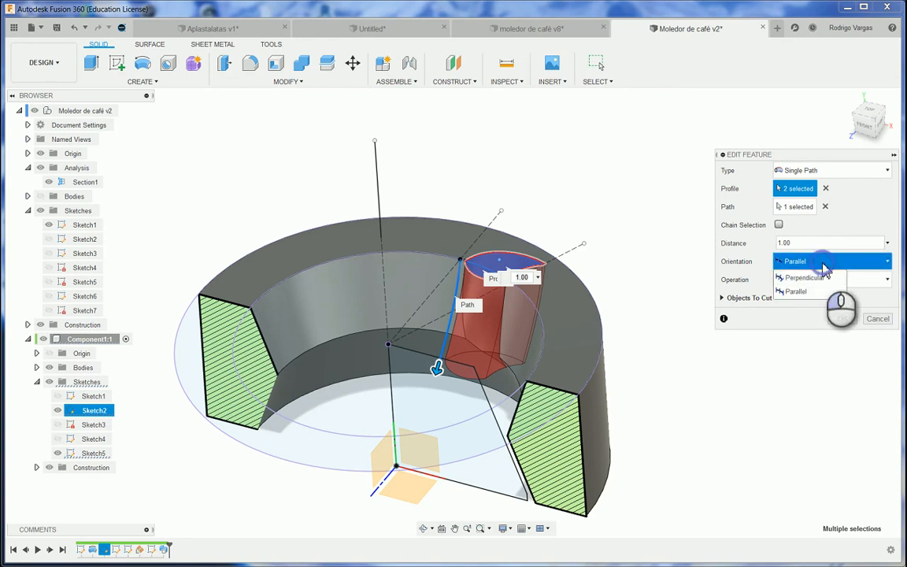
pyautogui.click(825, 289)
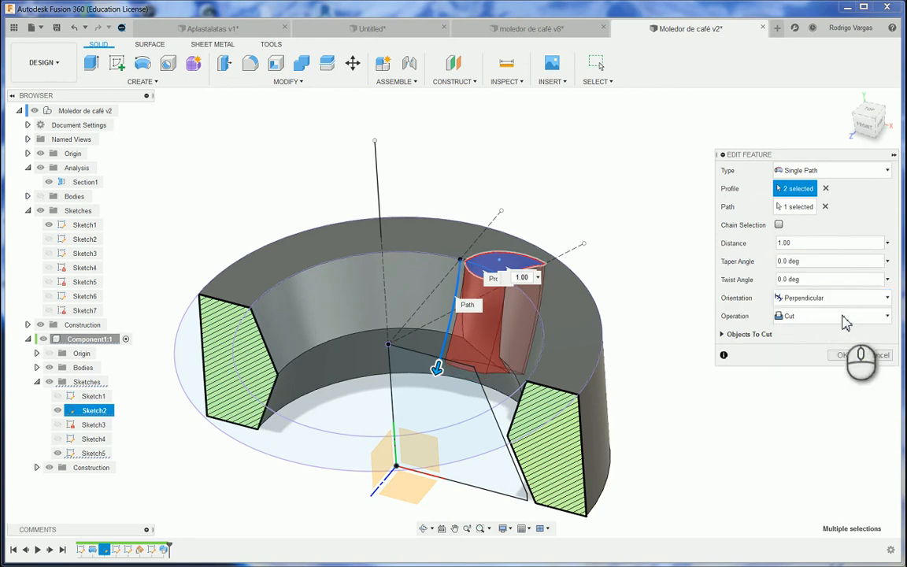
pyautogui.click(841, 356)
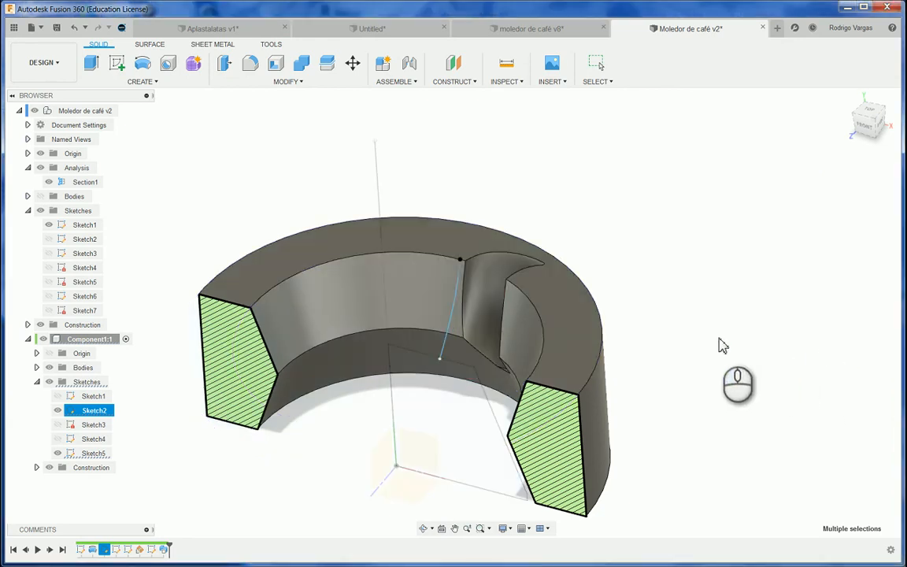
# Edit the path spline's sketch and move the spline's lower endpoint 6 mm up with Move/Copy.
pyautogui.click(444, 347)
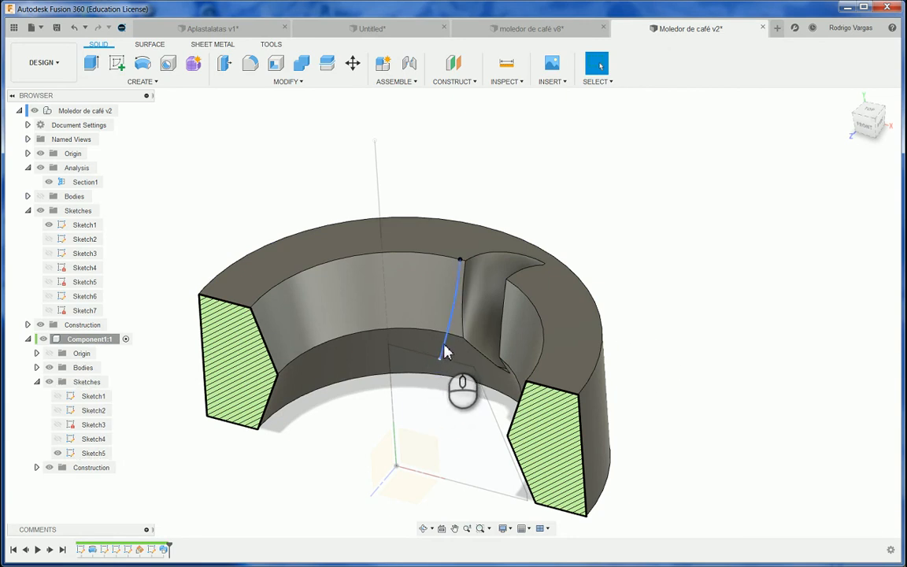
pyautogui.rightClick(442, 351)
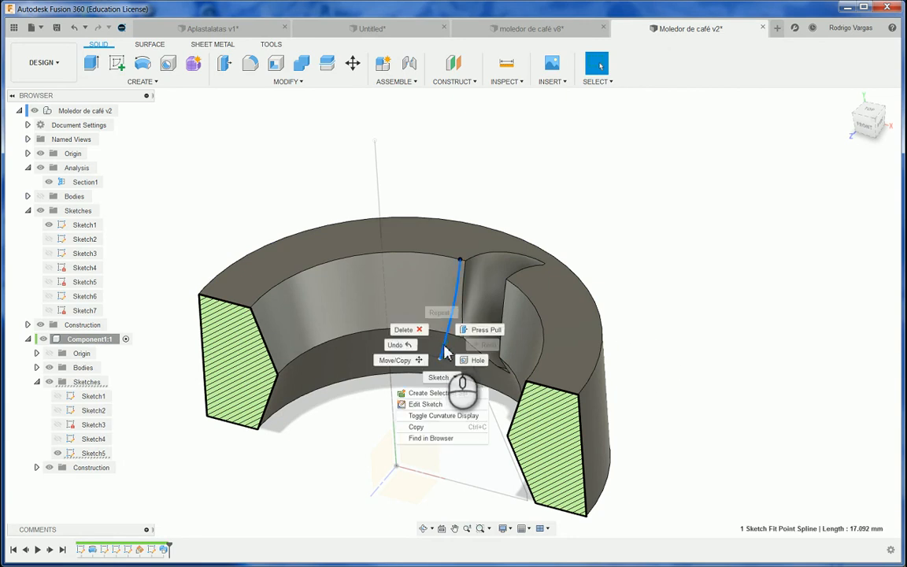
pyautogui.click(437, 405)
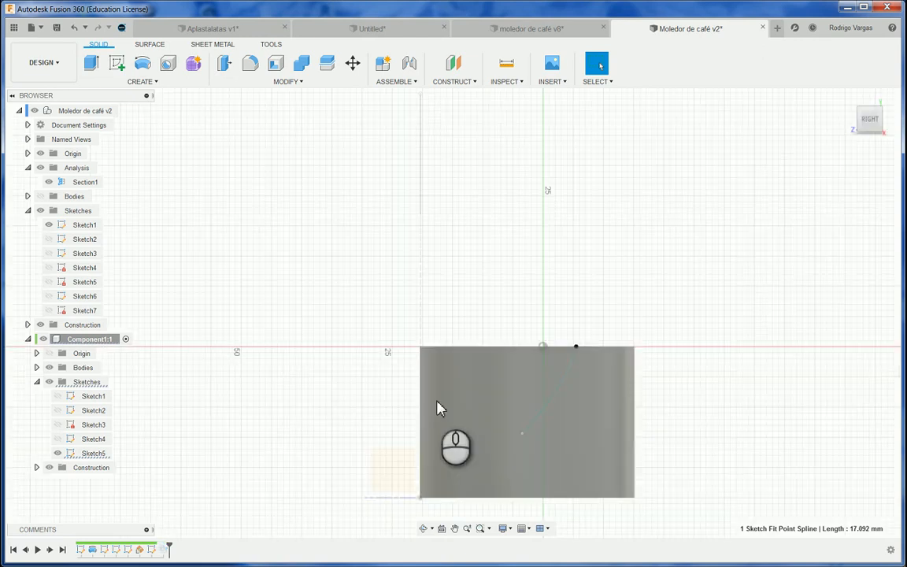
pyautogui.click(523, 438)
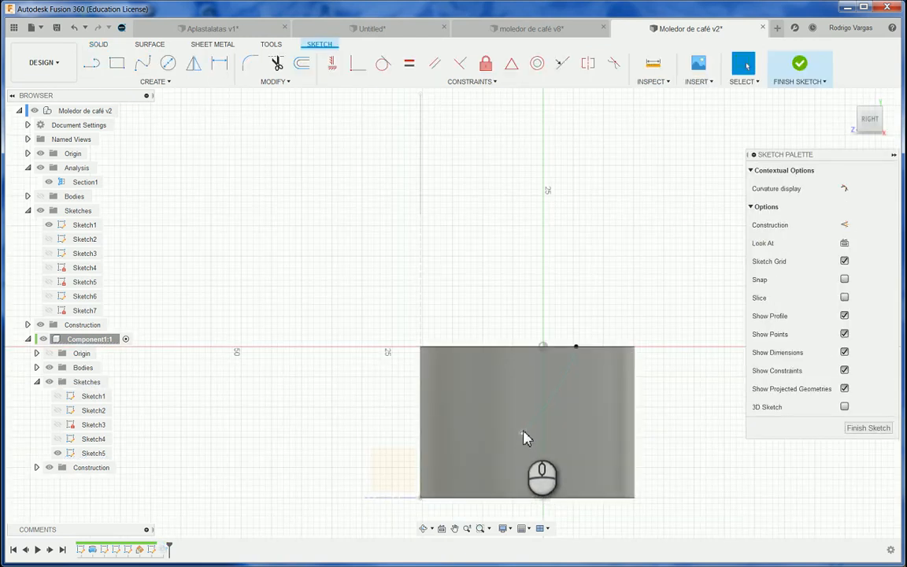
pyautogui.press('m')
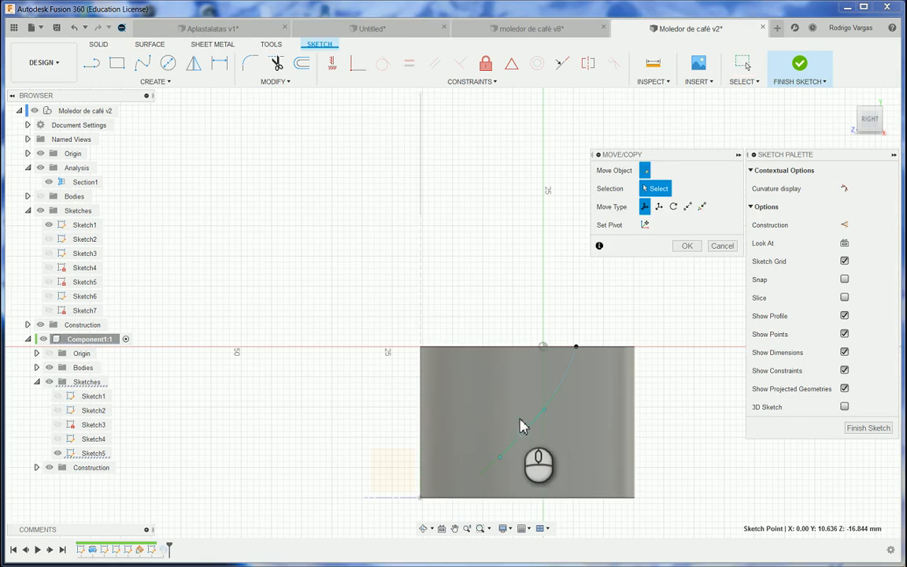
pyautogui.moveTo(521, 405); pyautogui.dragTo(528, 373)
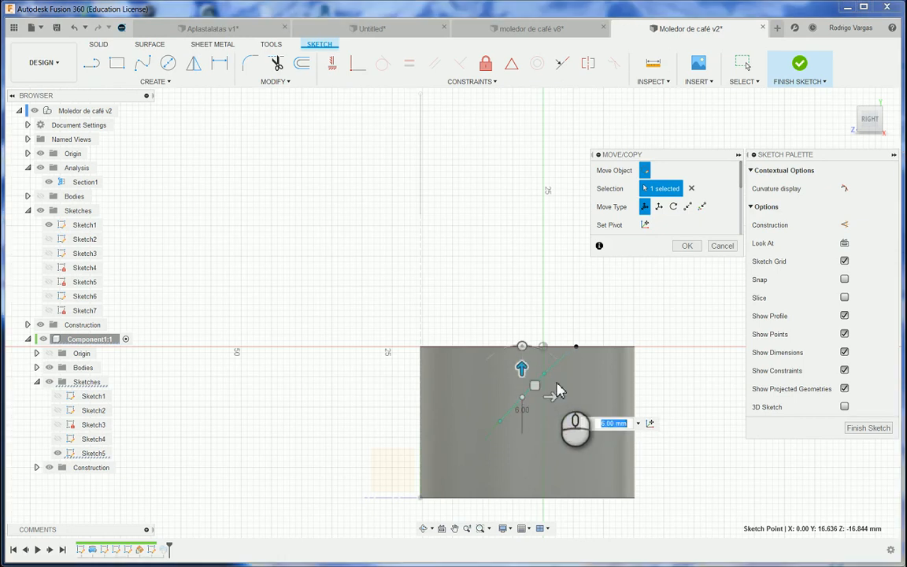
# Shift the lower endpoint's upper tangent handle by 0.244 mm sideways and -1.955 mm vertically, and finish the sketch.
pyautogui.click(546, 376)
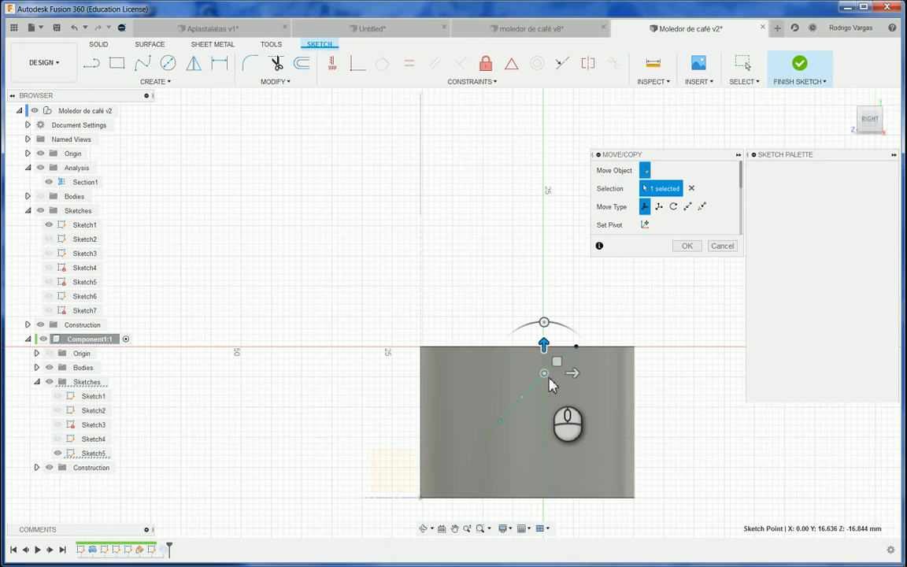
pyautogui.moveTo(560, 362); pyautogui.dragTo(560, 374)
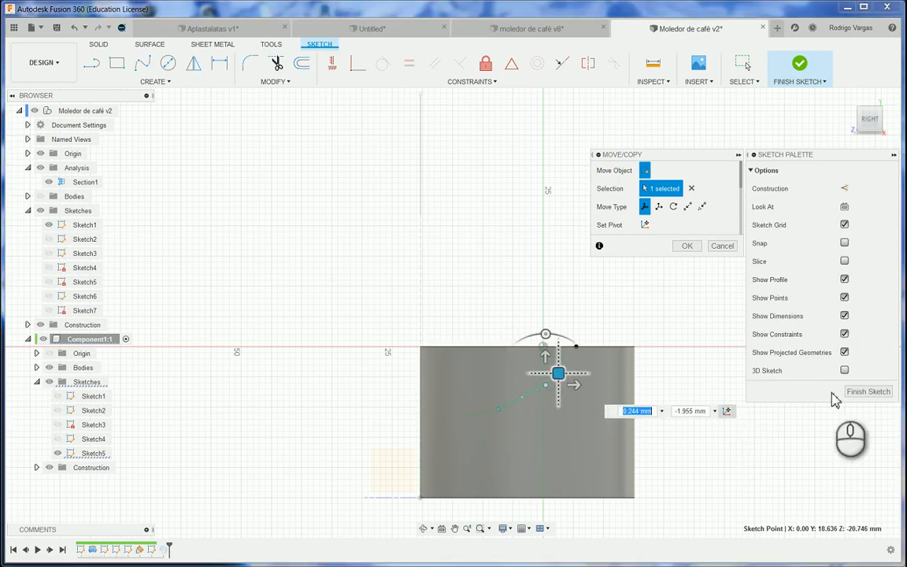
pyautogui.click(847, 96)
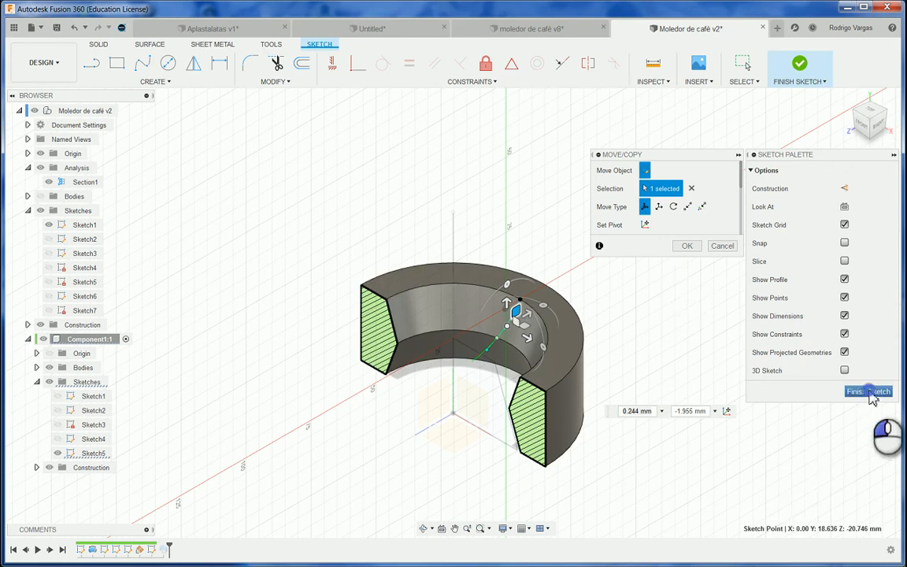
pyautogui.click(869, 392)
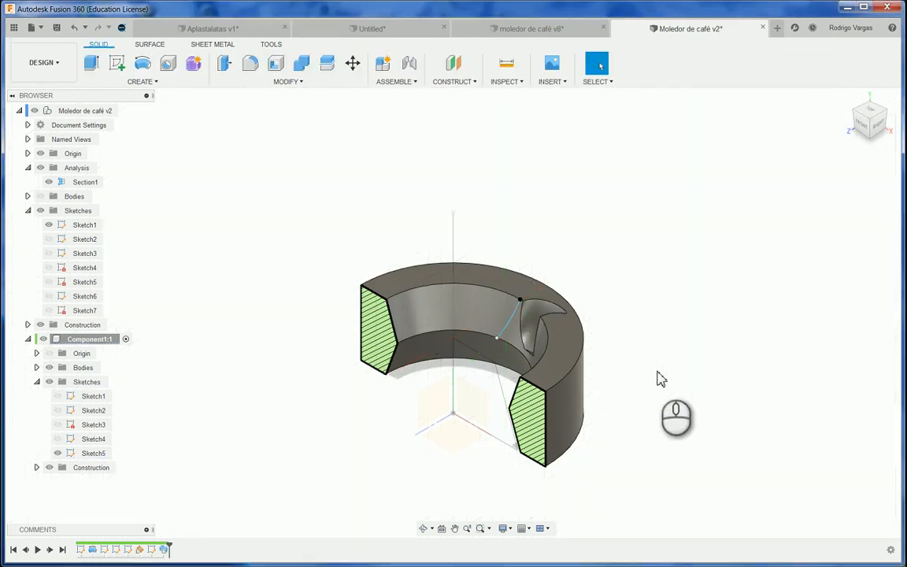
# Move the path spline's lower endpoint -2 mm in Y and -6 mm in X with Move/Copy, outside sketch editing.
pyautogui.click(498, 341)
pyautogui.scroll(3, 607, 339)
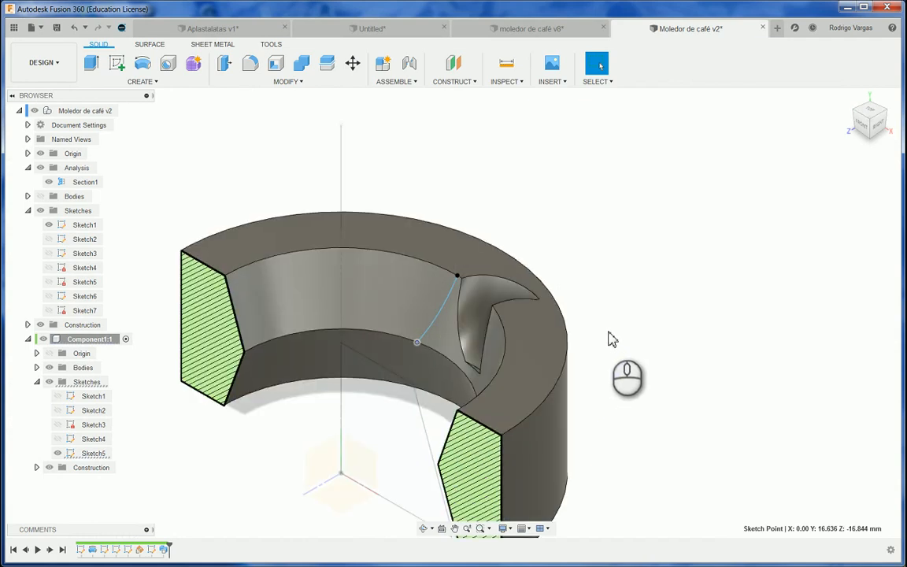
pyautogui.press('m')
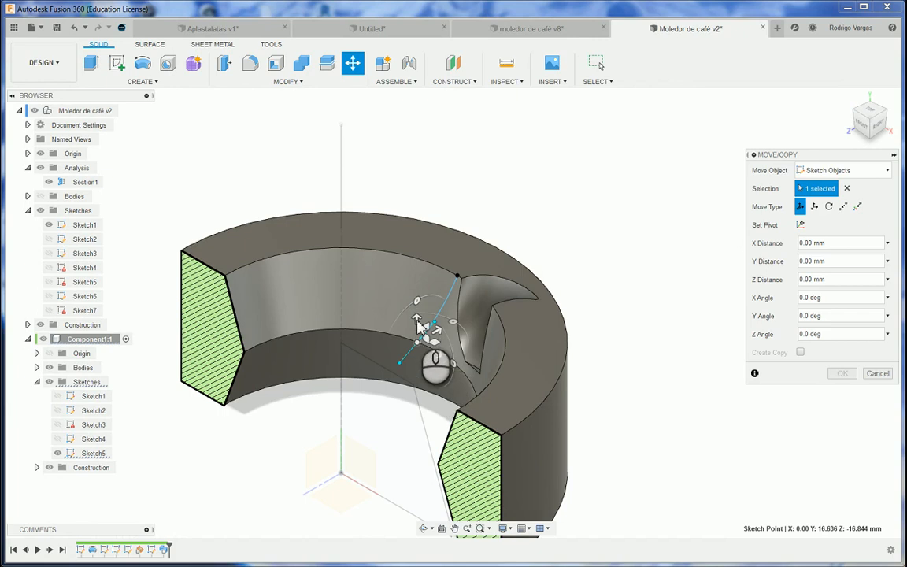
pyautogui.moveTo(419, 323); pyautogui.dragTo(415, 327)
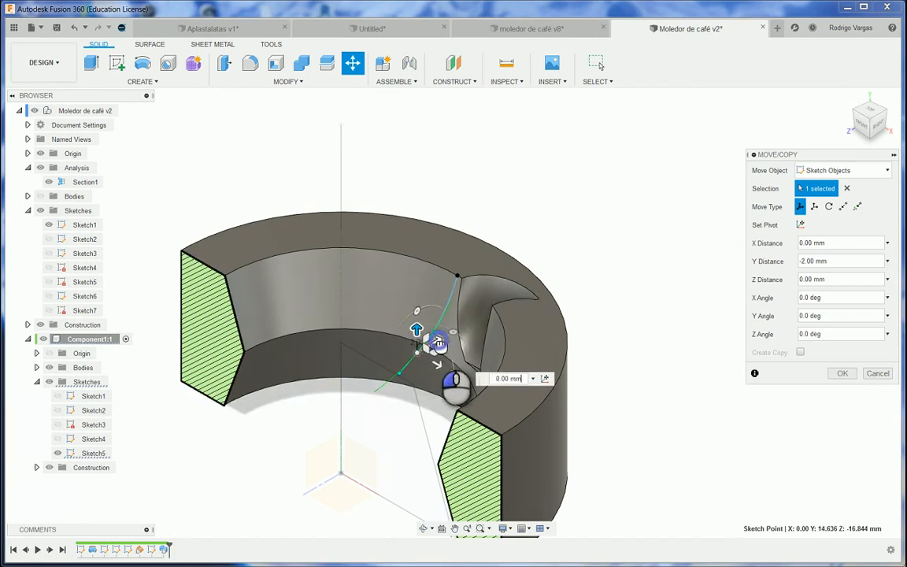
pyautogui.moveTo(434, 348); pyautogui.dragTo(430, 354)
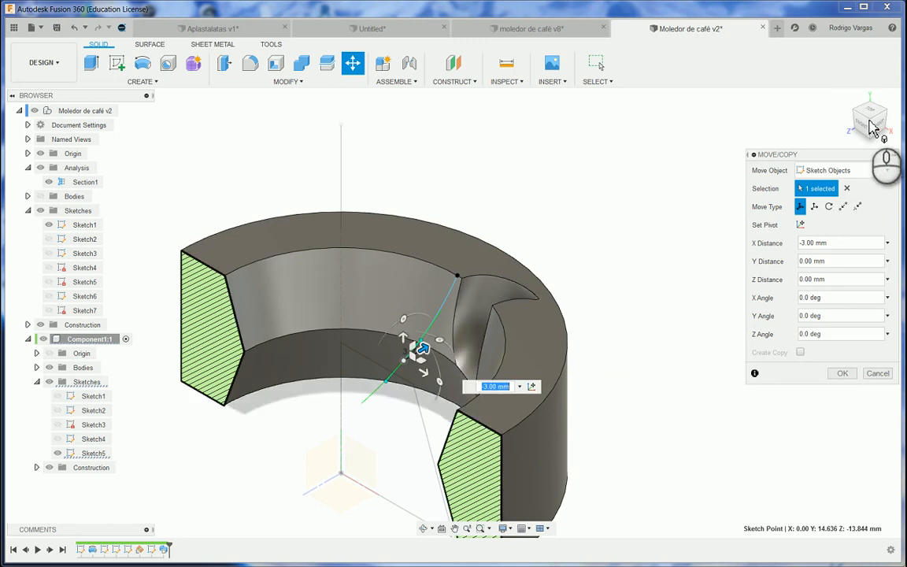
pyautogui.moveTo(874, 126)
pyautogui.mouseDown()
pyautogui.moveTo(906, 121)
pyautogui.moveTo(903, 147)
pyautogui.mouseUp()
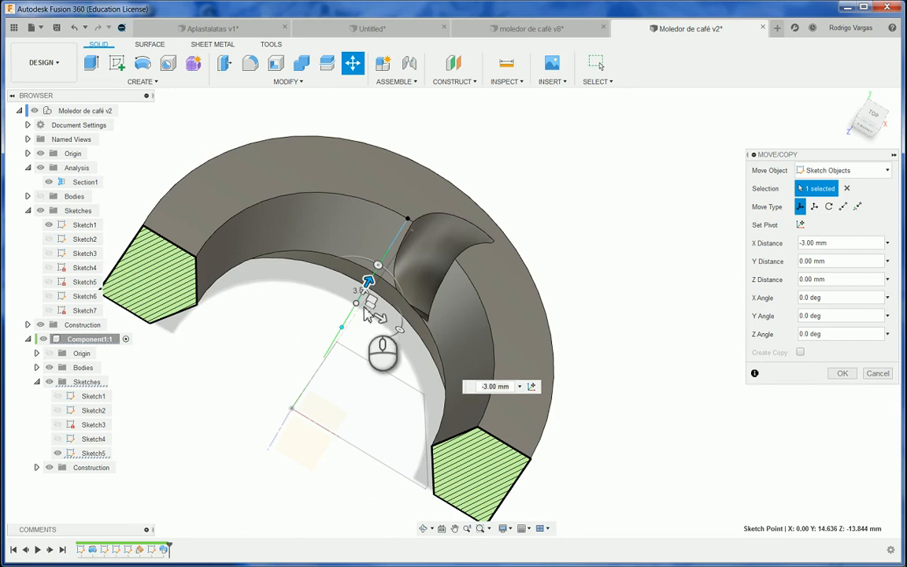
pyautogui.moveTo(370, 281); pyautogui.dragTo(369, 302)
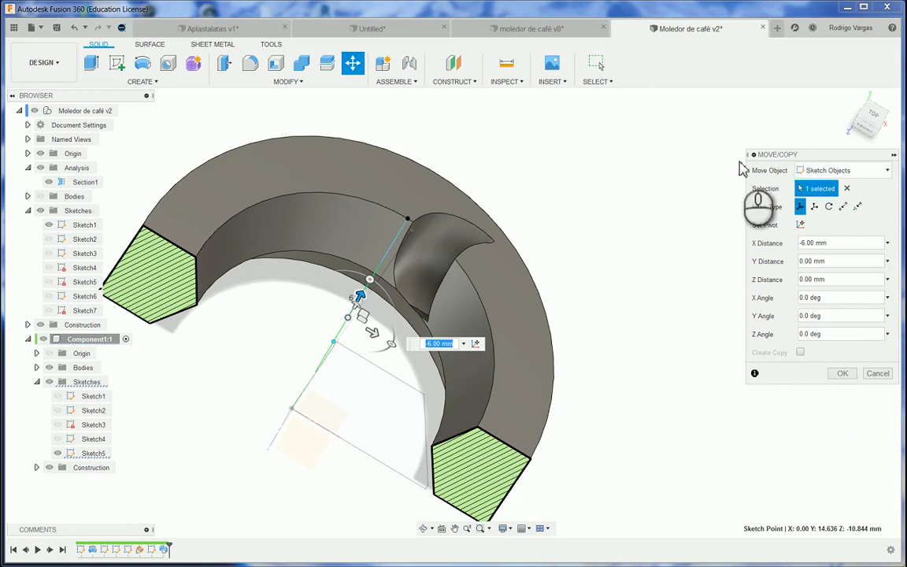
# Move the spline's lower endpoint another -3 mm in Y and -4 mm in X.
pyautogui.moveTo(858, 116); pyautogui.dragTo(850, 99)
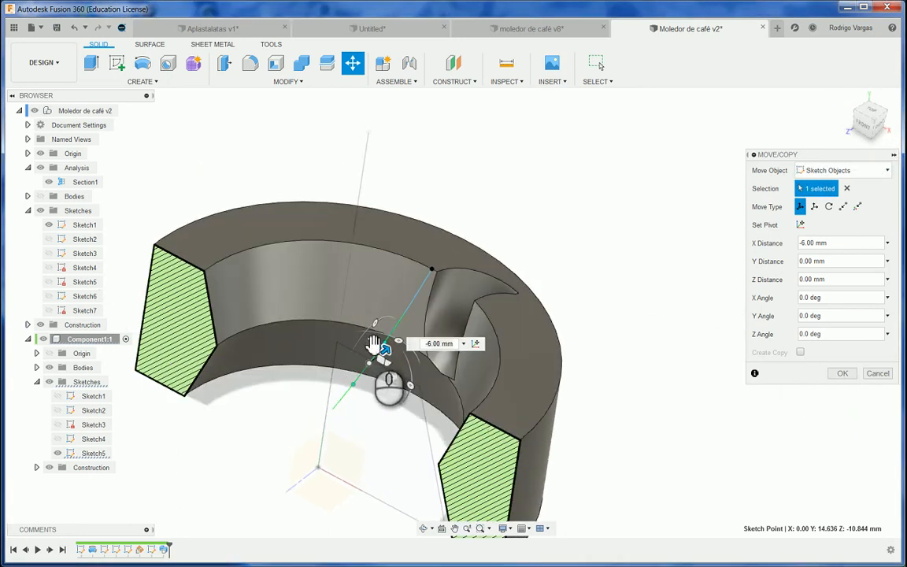
pyautogui.moveTo(374, 344); pyautogui.dragTo(371, 356)
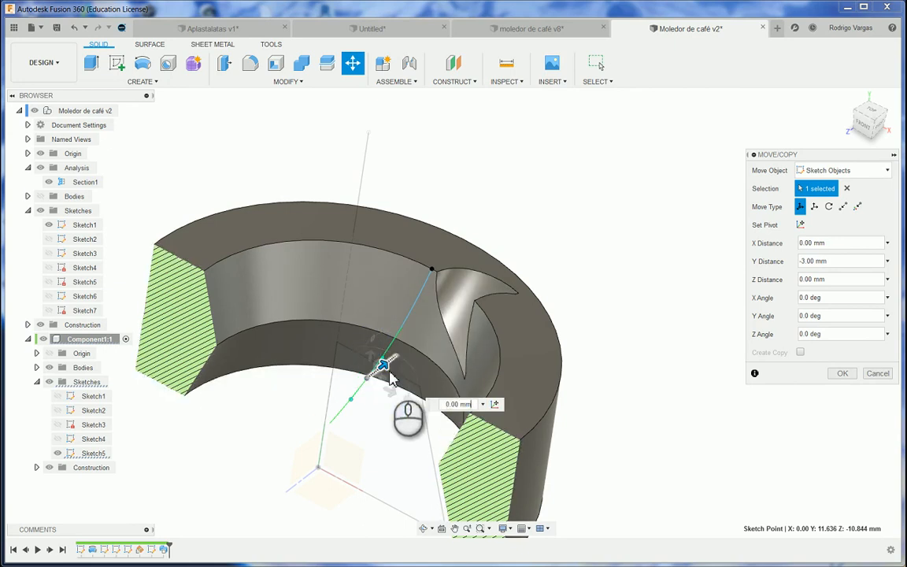
pyautogui.moveTo(385, 367); pyautogui.dragTo(371, 376)
pyautogui.moveTo(872, 126)
pyautogui.mouseDown()
pyautogui.moveTo(905, 94)
pyautogui.moveTo(886, 124)
pyautogui.mouseUp()
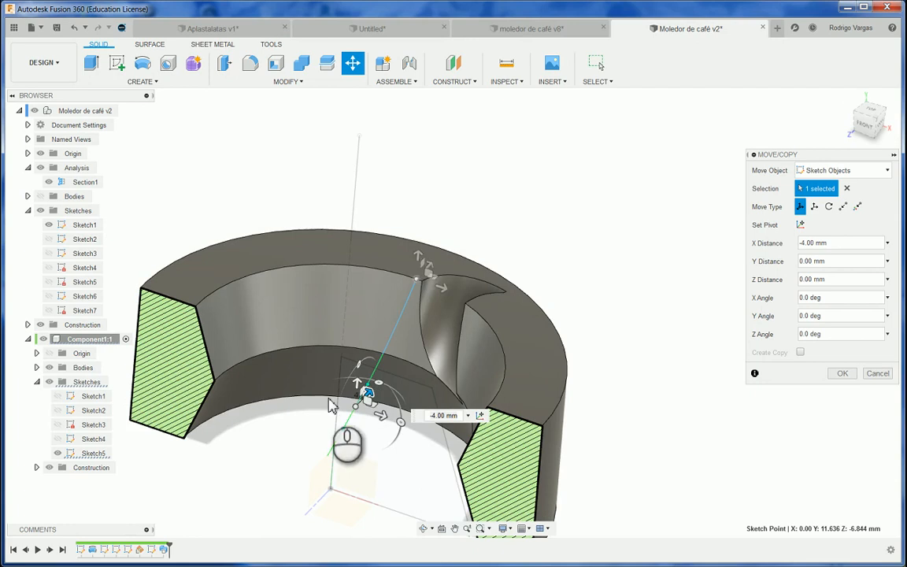
# Move the path spline's lower endpoint a further -4 mm in X and -2 mm in Y with Move/Copy.
pyautogui.scroll(-2, 360, 382)
pyautogui.click(360, 378)
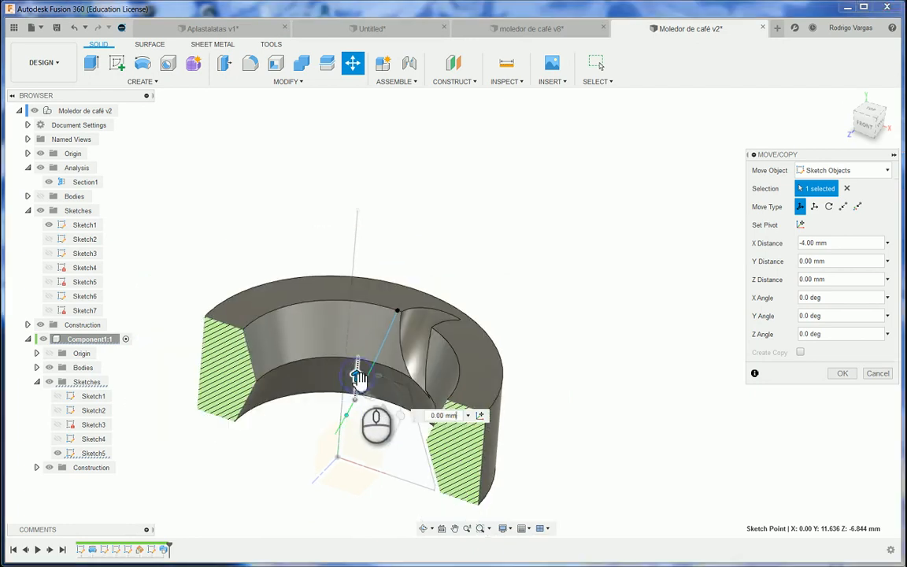
pyautogui.moveTo(358, 376)
pyautogui.mouseDown()
pyautogui.moveTo(377, 401)
pyautogui.moveTo(366, 402)
pyautogui.mouseUp()
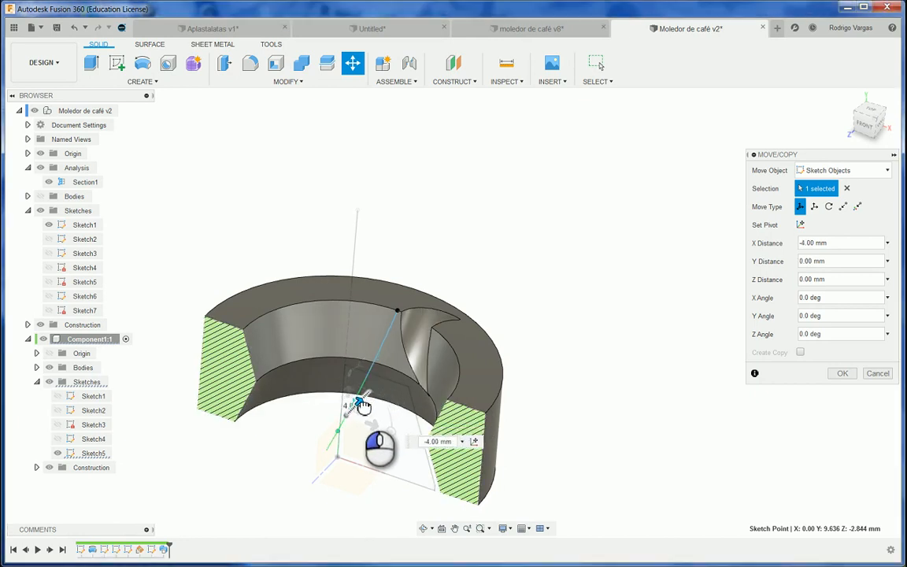
pyautogui.moveTo(363, 403)
pyautogui.mouseDown()
pyautogui.moveTo(350, 395)
pyautogui.moveTo(358, 409)
pyautogui.mouseUp()
pyautogui.click(359, 409)
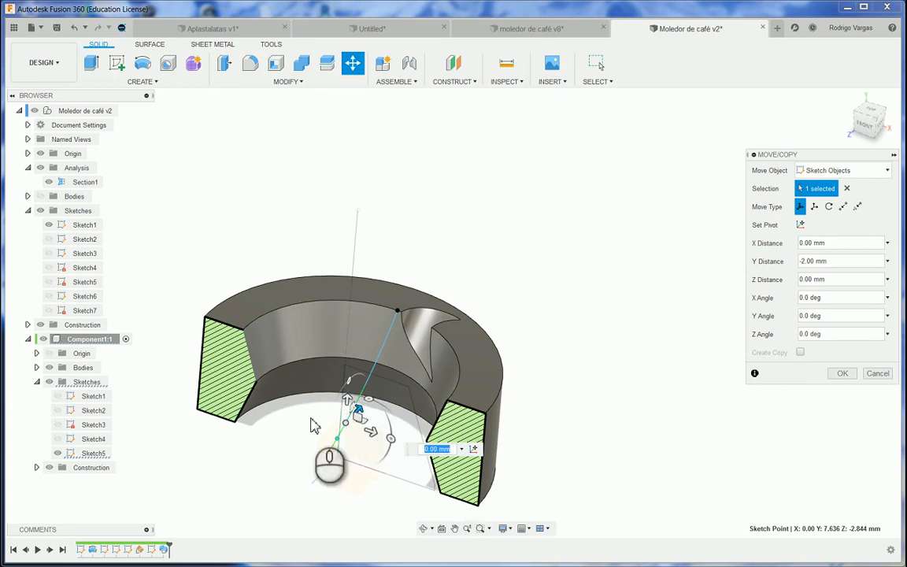
pyautogui.click(531, 385)
pyautogui.click(359, 411)
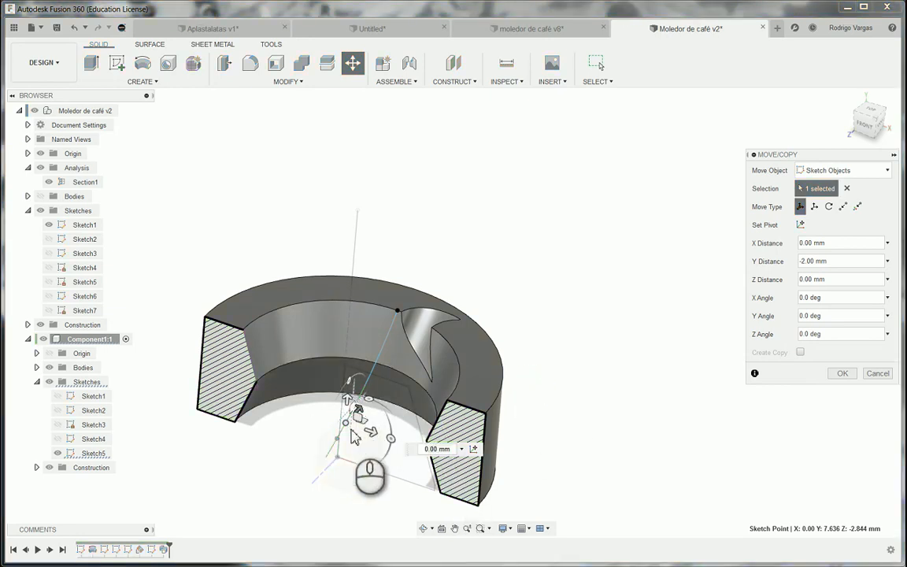
pyautogui.click(580, 365)
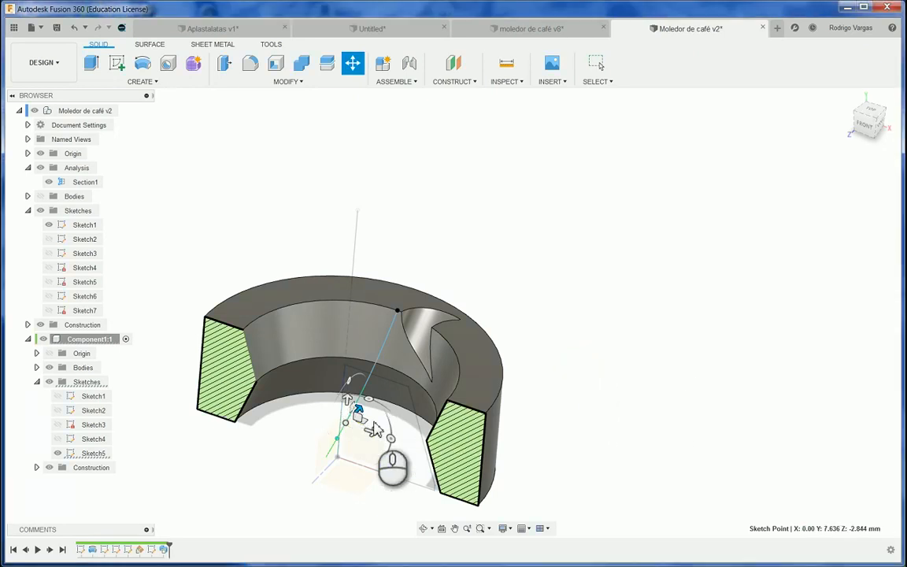
pyautogui.press('Escape')
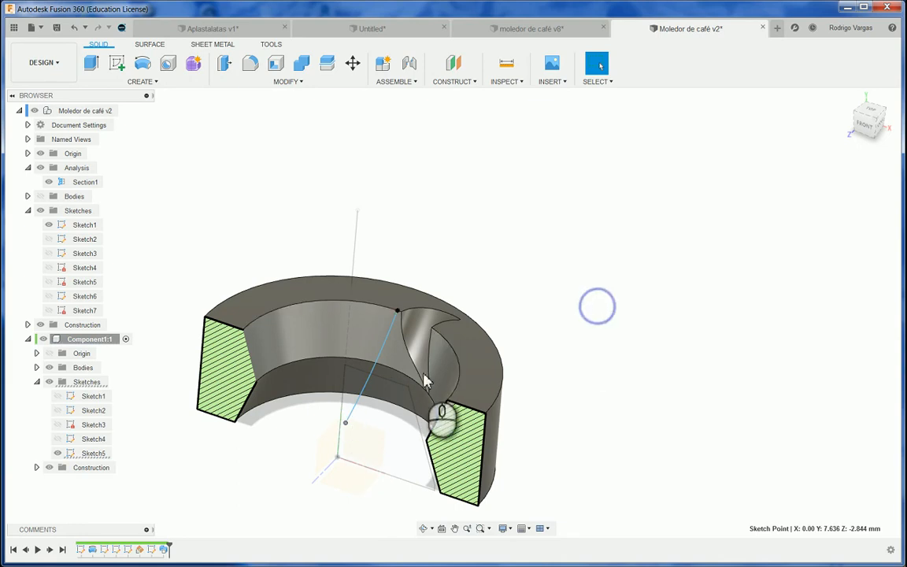
# Check the burr reference image, edit the path spline's sketch, bow the spline using its lower endpoint's upper tangent handle, and finish the sketch.
pyautogui.scroll(3, 427, 377)
pyautogui.scroll(3, 424, 381)
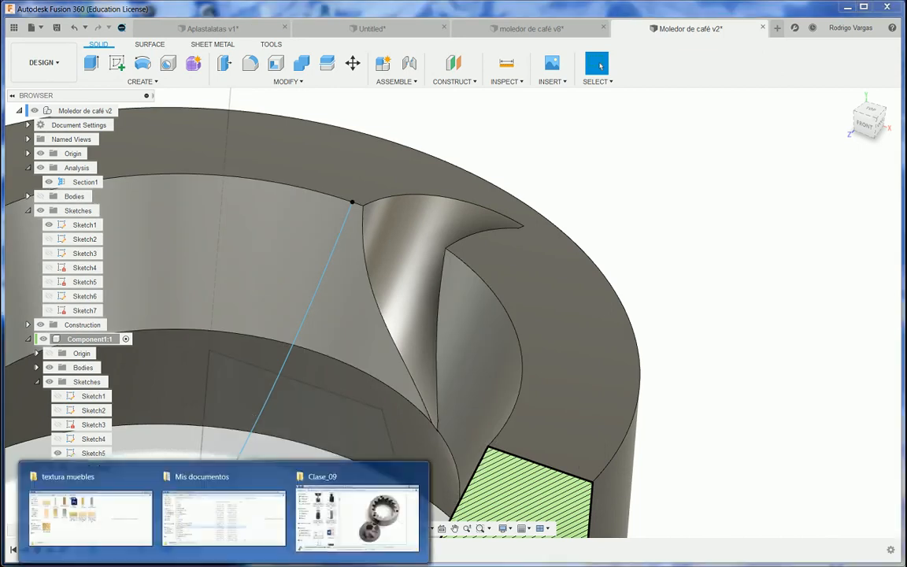
pyautogui.click(377, 520)
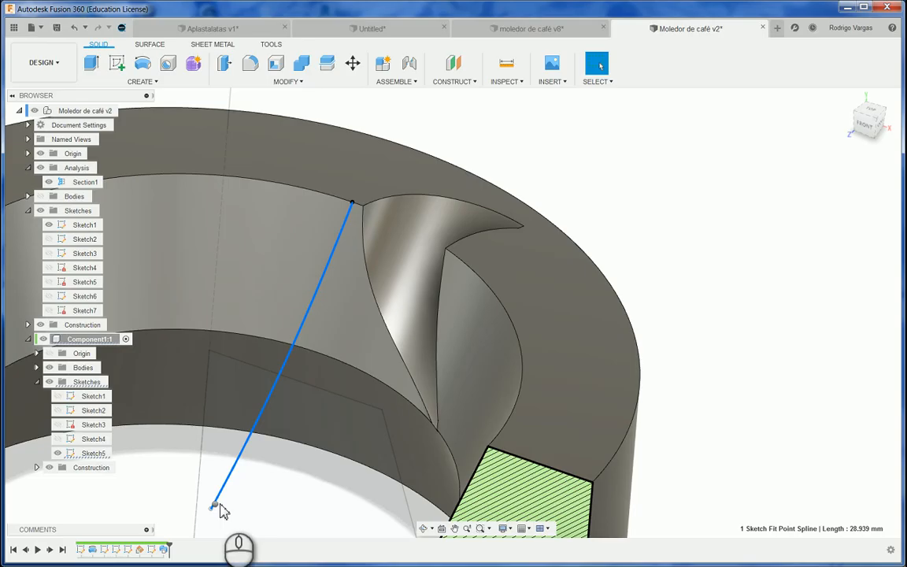
pyautogui.rightClick(215, 508)
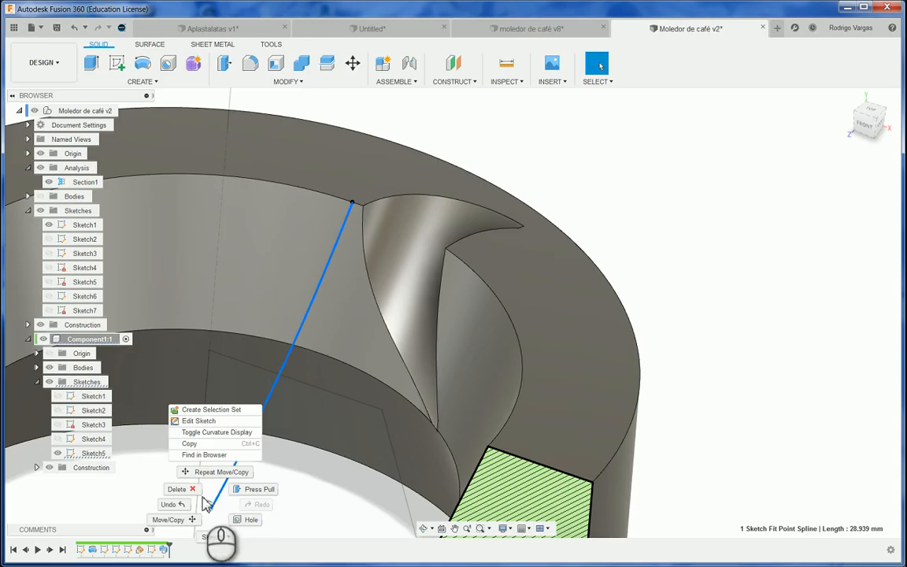
pyautogui.click(202, 420)
pyautogui.click(865, 118)
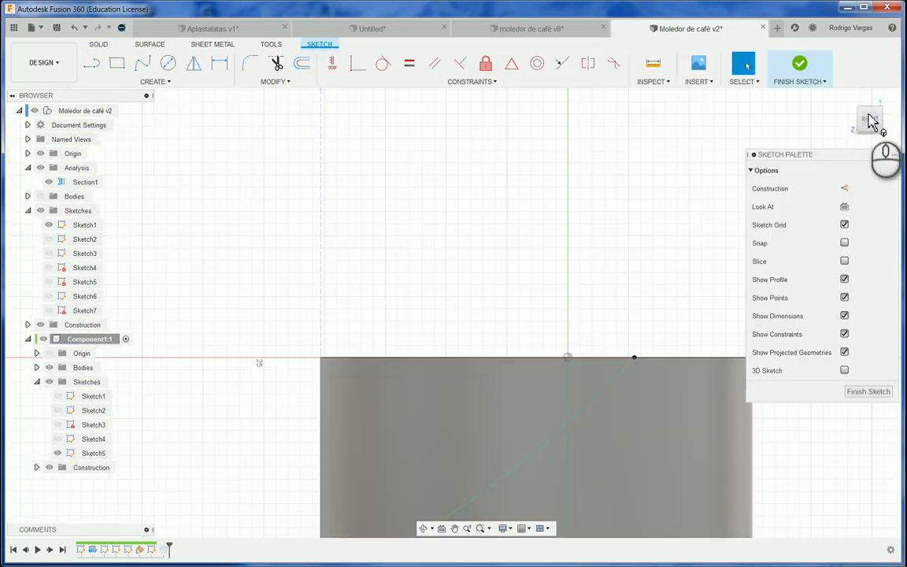
pyautogui.click(860, 110)
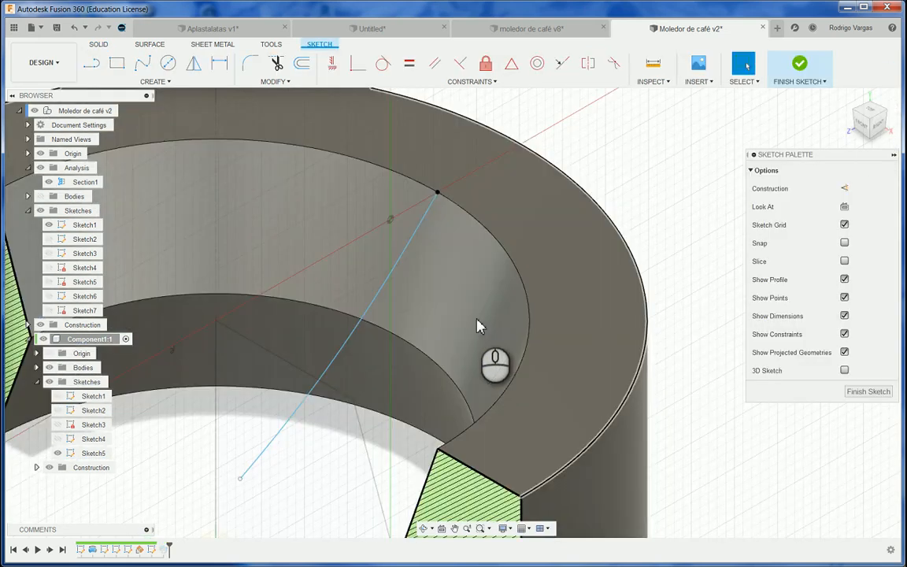
pyautogui.click(241, 478)
pyautogui.scroll(-1, 241, 478)
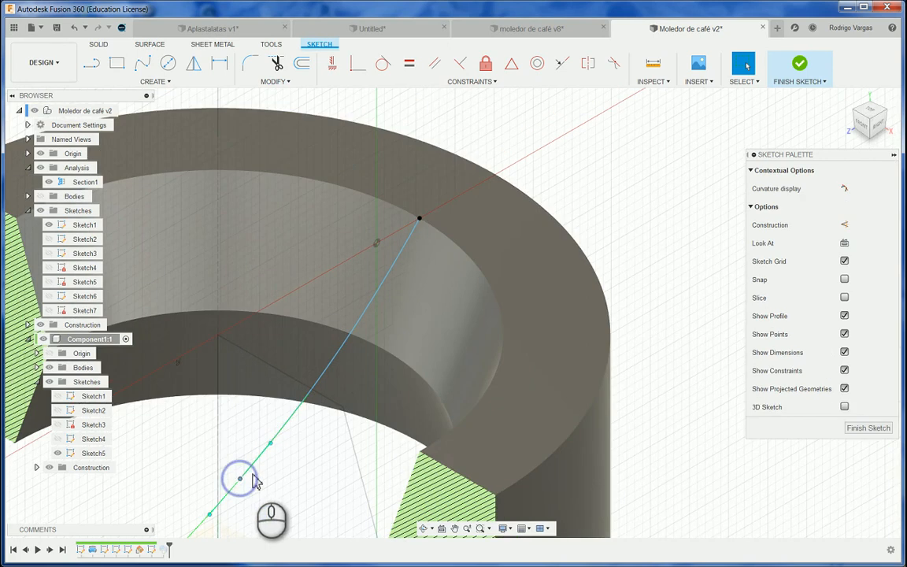
pyautogui.moveTo(267, 443); pyautogui.dragTo(275, 459)
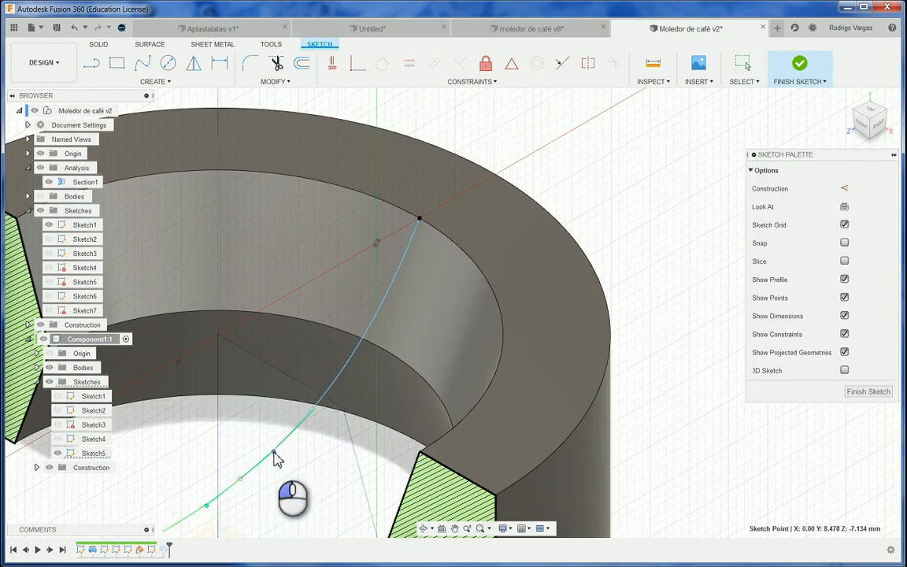
pyautogui.click(869, 391)
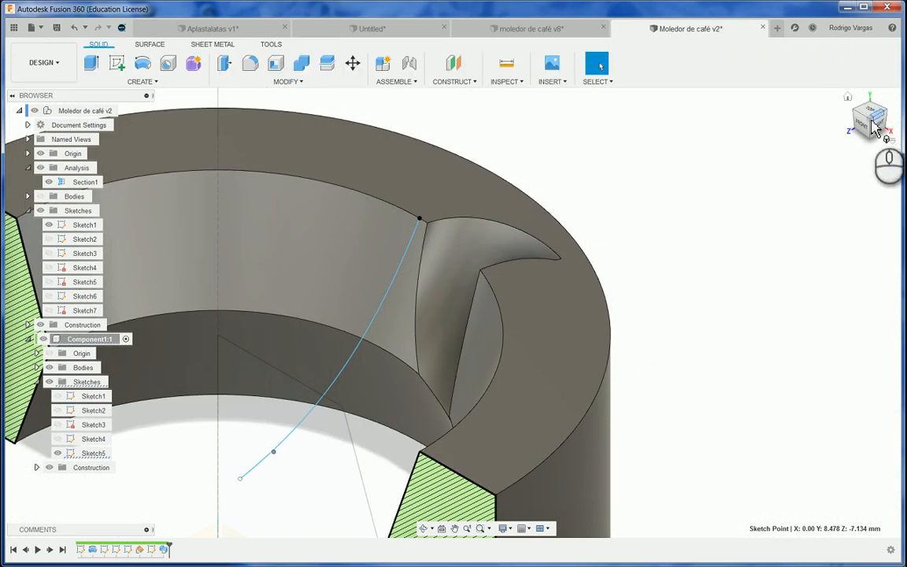
# Save a new version of the design and turn off the section analysis to show the whole ring.
pyautogui.moveTo(872, 126)
pyautogui.mouseDown()
pyautogui.moveTo(890, 118)
pyautogui.moveTo(902, 88)
pyautogui.mouseUp()
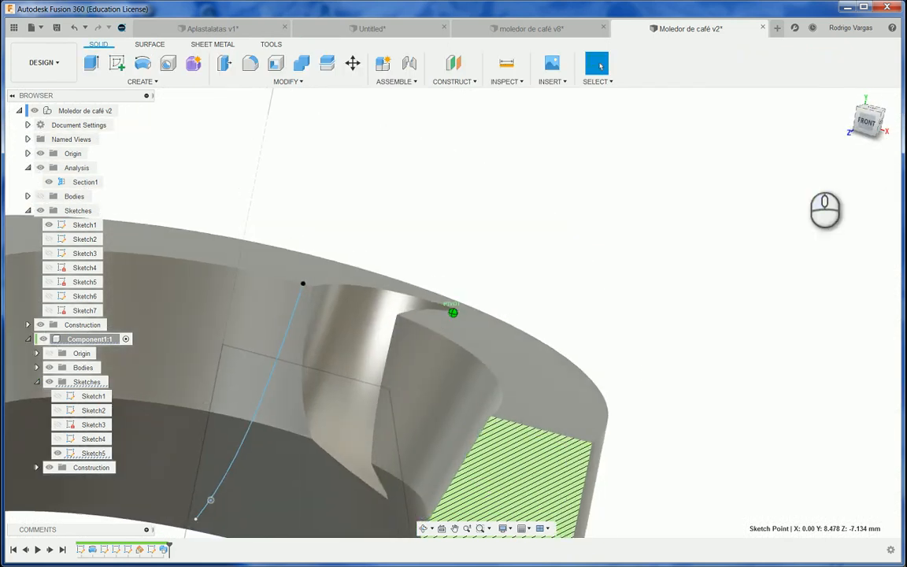
pyautogui.scroll(-3, 569, 262)
pyautogui.click(584, 257)
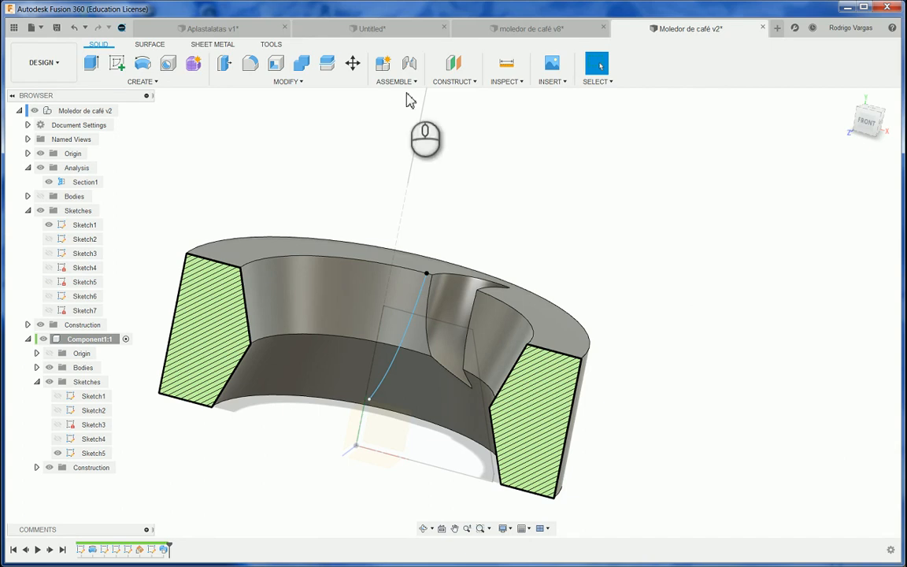
pyautogui.click(489, 117)
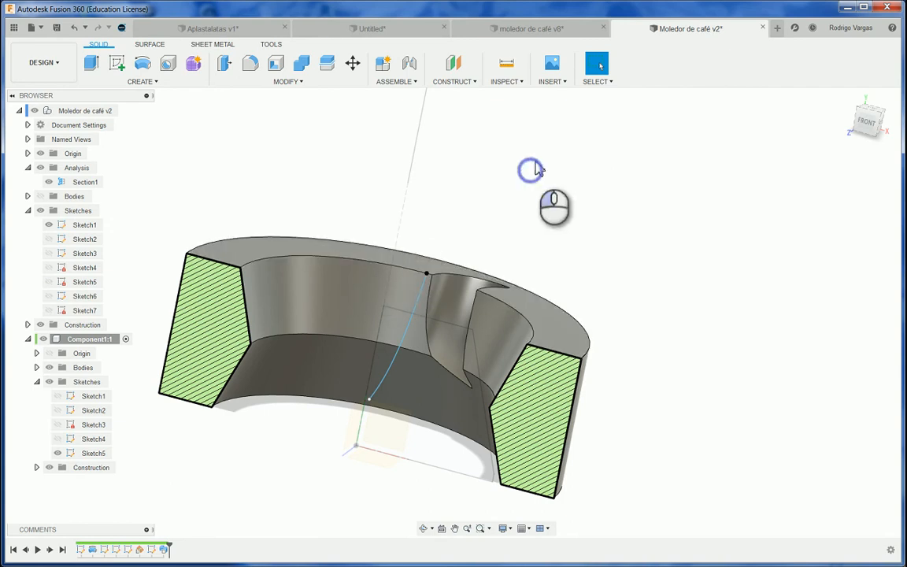
pyautogui.click(56, 28)
pyautogui.click(457, 297)
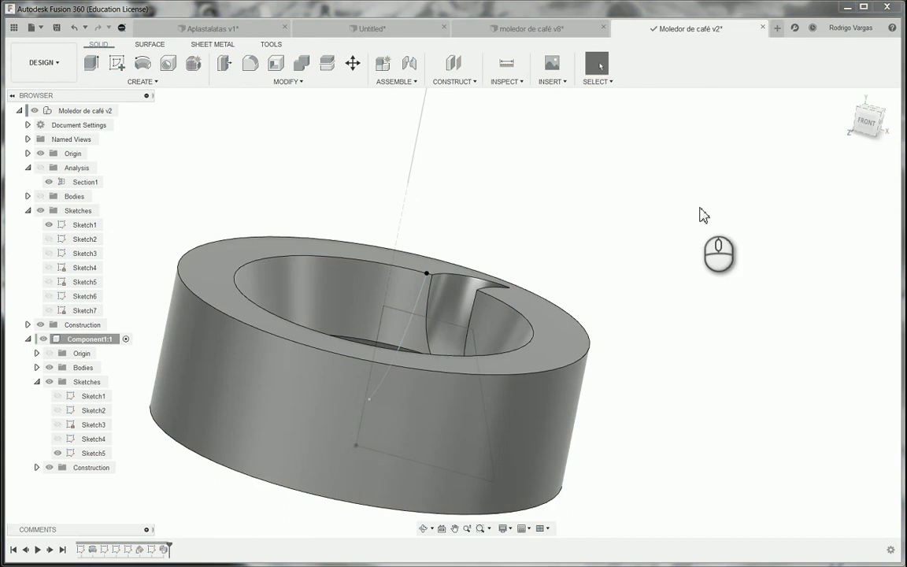
# Create a full circular pattern of the sweep cut feature around the ring's vertical center axis with a quantity of 14.
pyautogui.moveTo(878, 125); pyautogui.dragTo(743, 259)
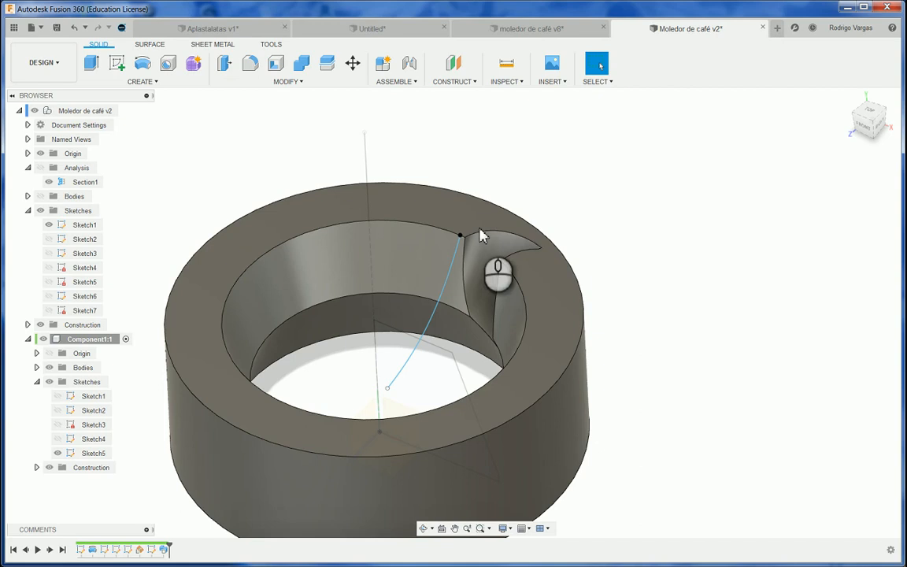
pyautogui.click(152, 84)
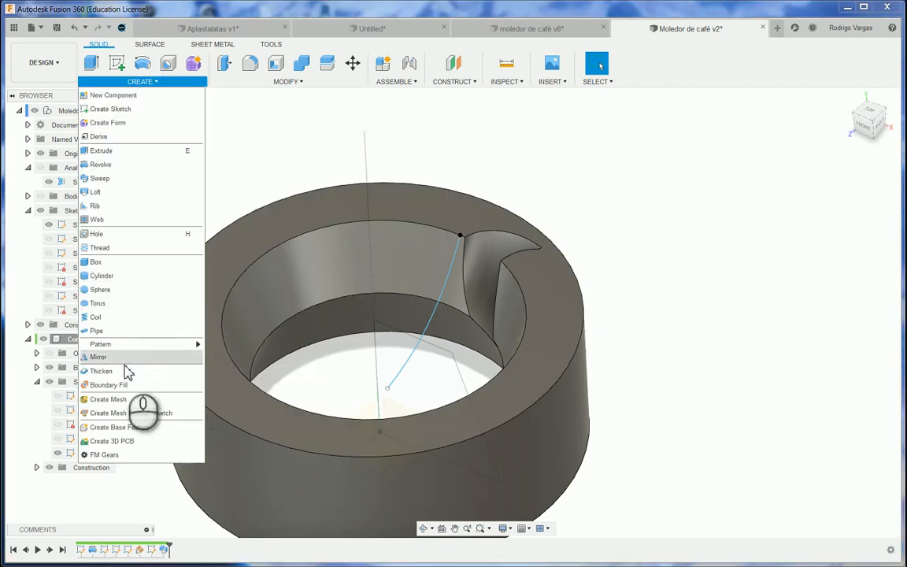
pyautogui.moveTo(146, 344)
pyautogui.click(232, 359)
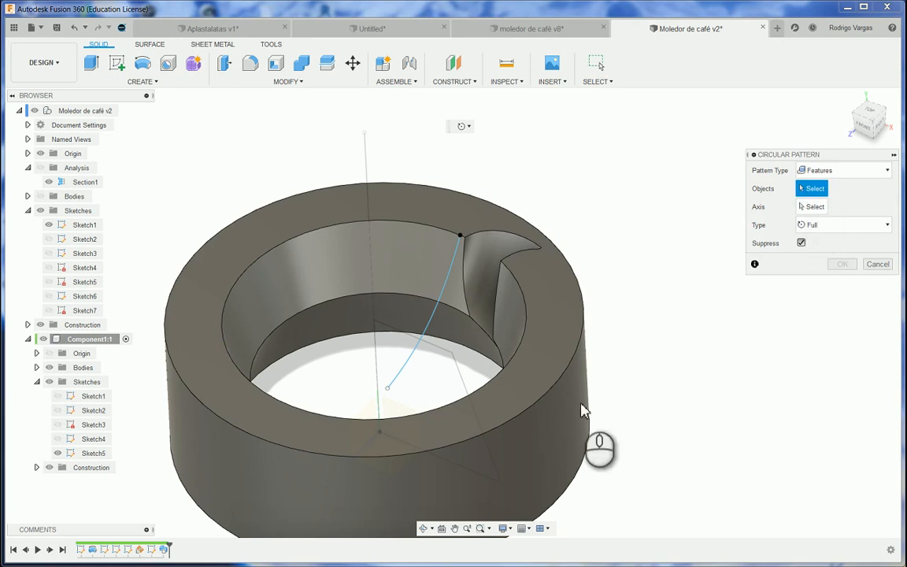
pyautogui.click(164, 550)
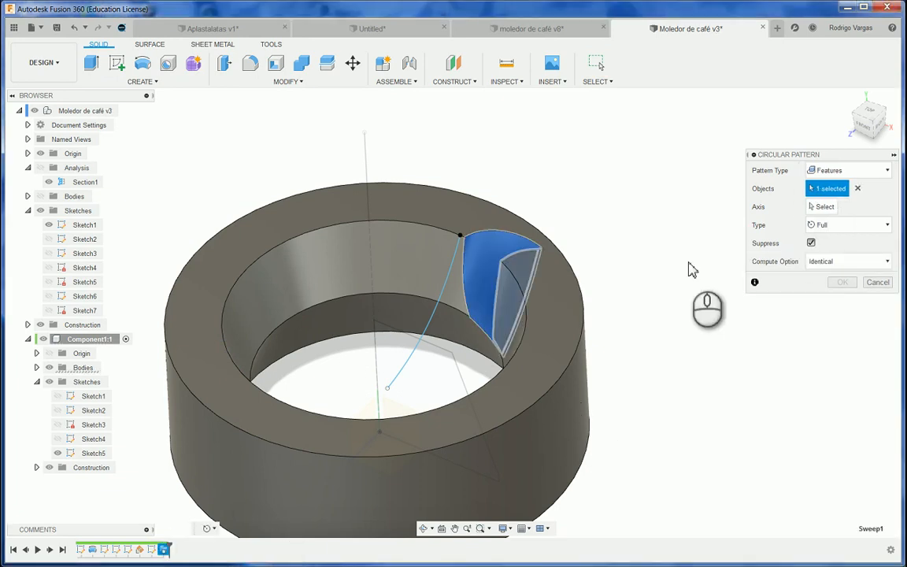
pyautogui.click(825, 207)
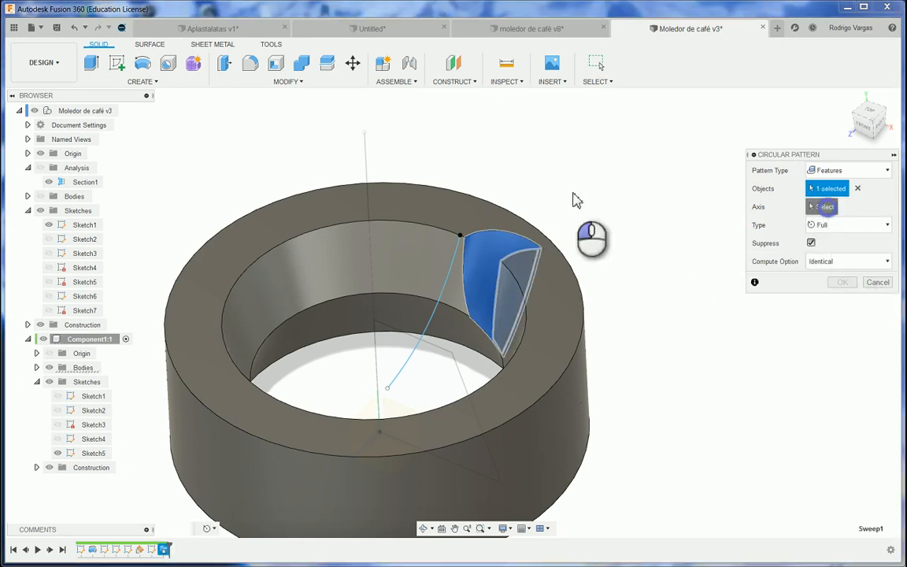
pyautogui.click(366, 164)
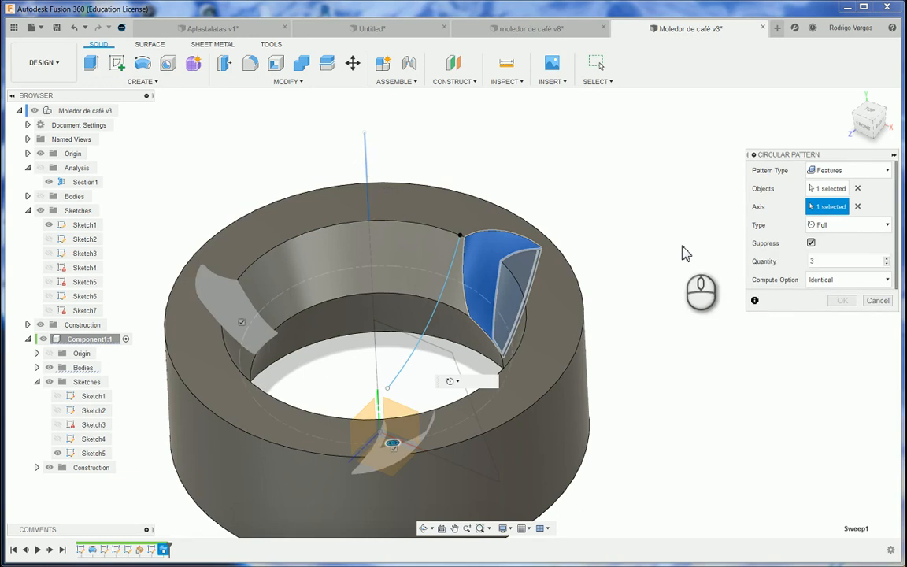
pyautogui.click(812, 263)
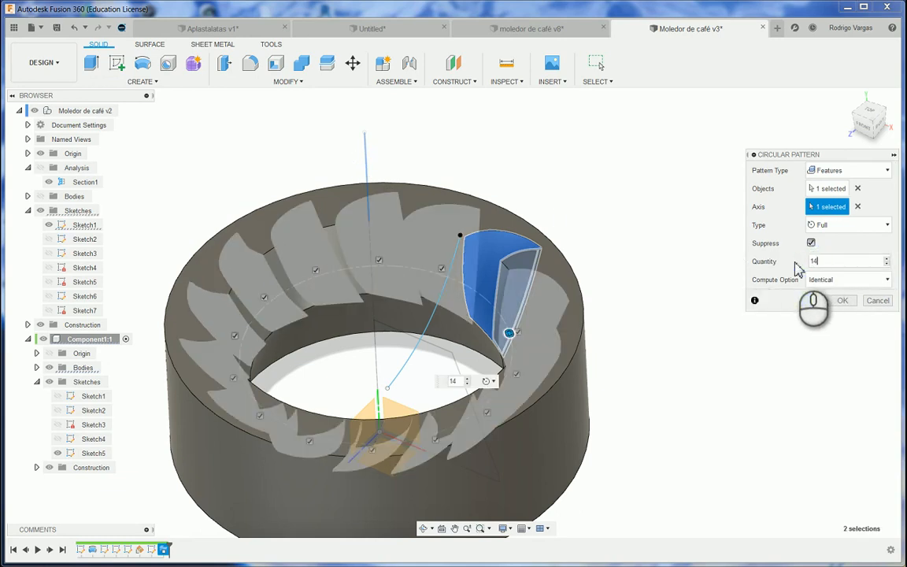
pyautogui.click(849, 302)
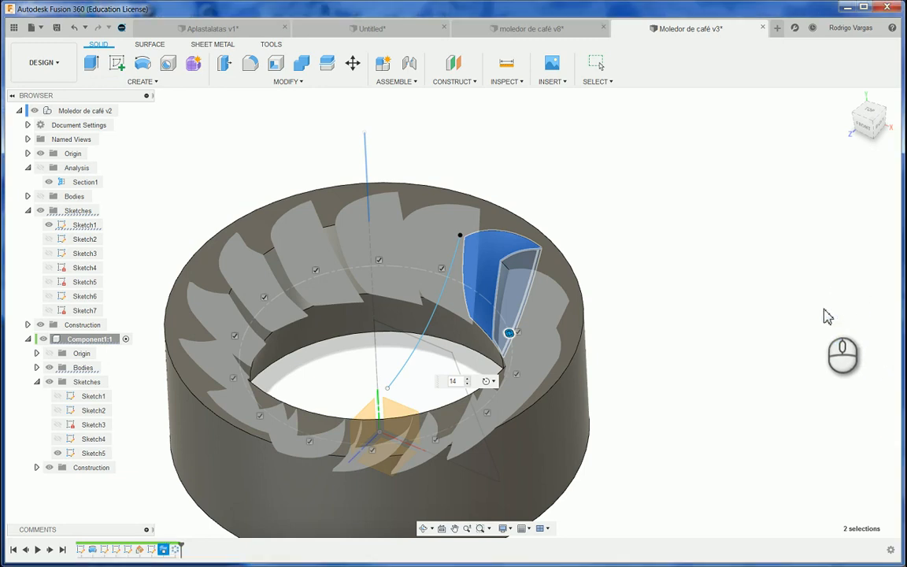
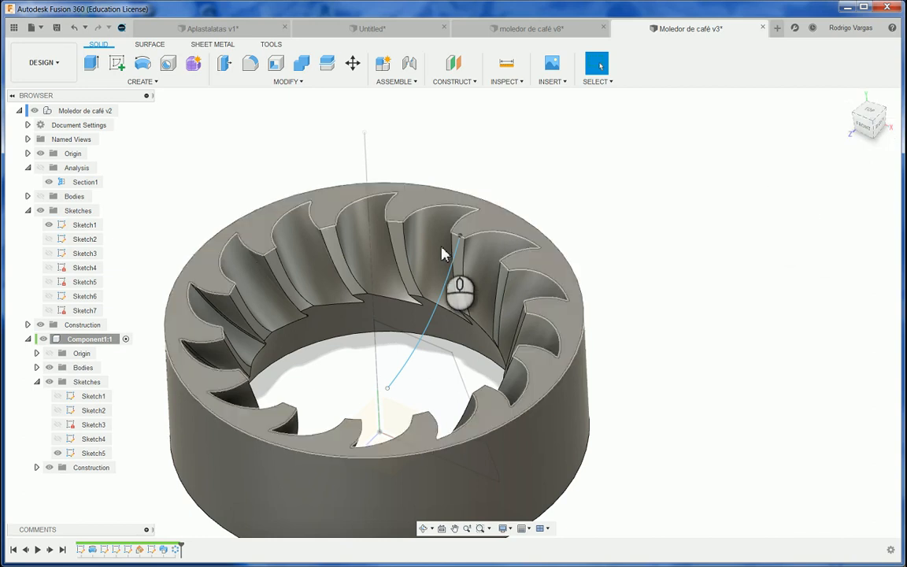
# Turn the section analysis back on and start a new sketch on the front XY origin plane.
pyautogui.click(41, 167)
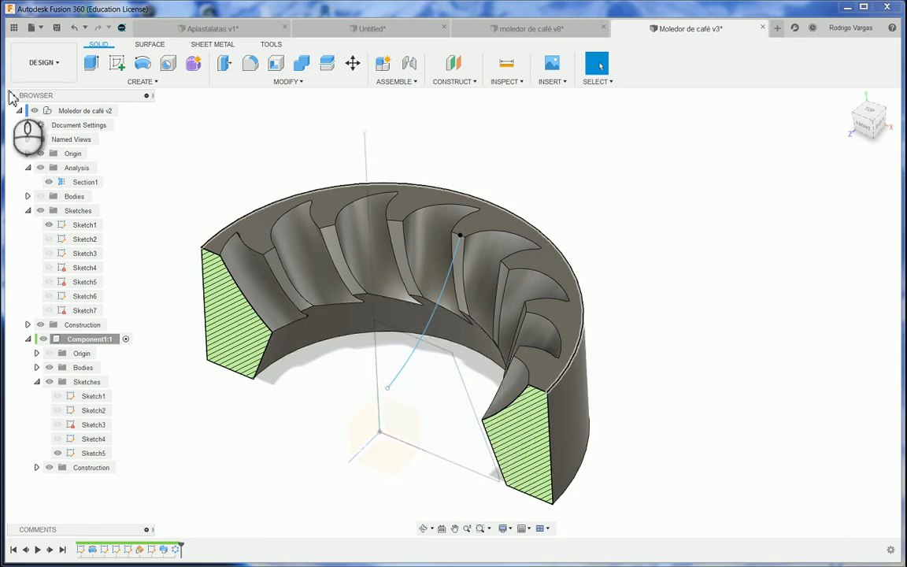
pyautogui.click(116, 67)
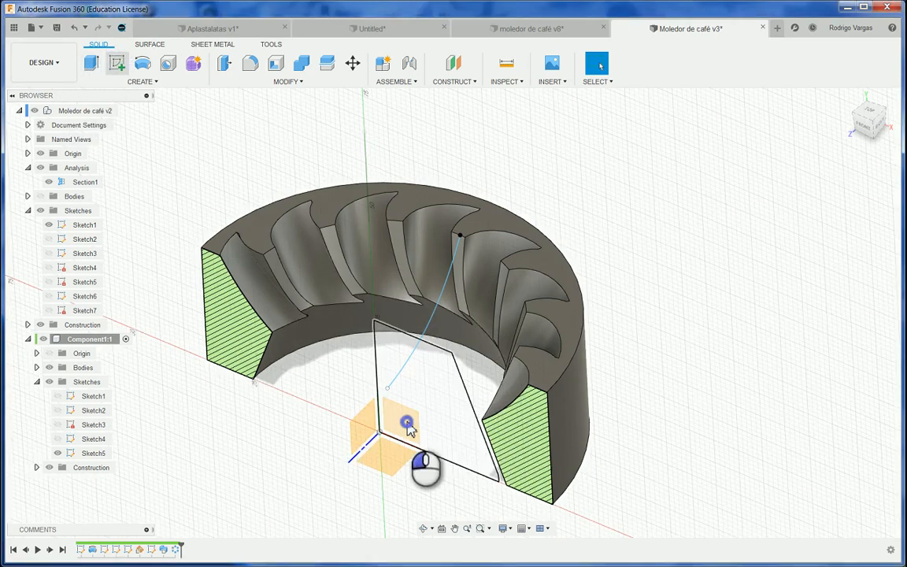
pyautogui.click(418, 430)
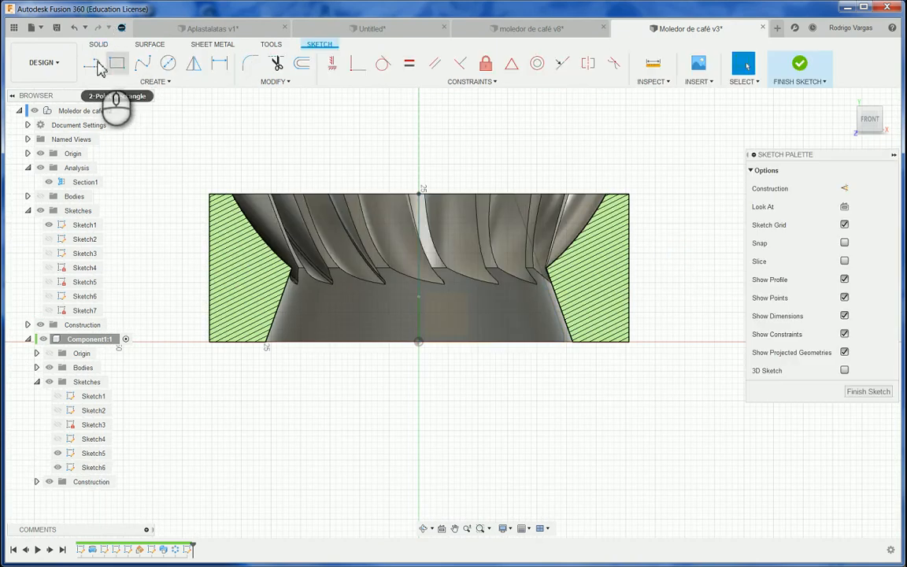
# Sketch a two-point spline from just above the ring's top face to below its bottom face, and bend it using its lower tangent handle.
pyautogui.click(142, 63)
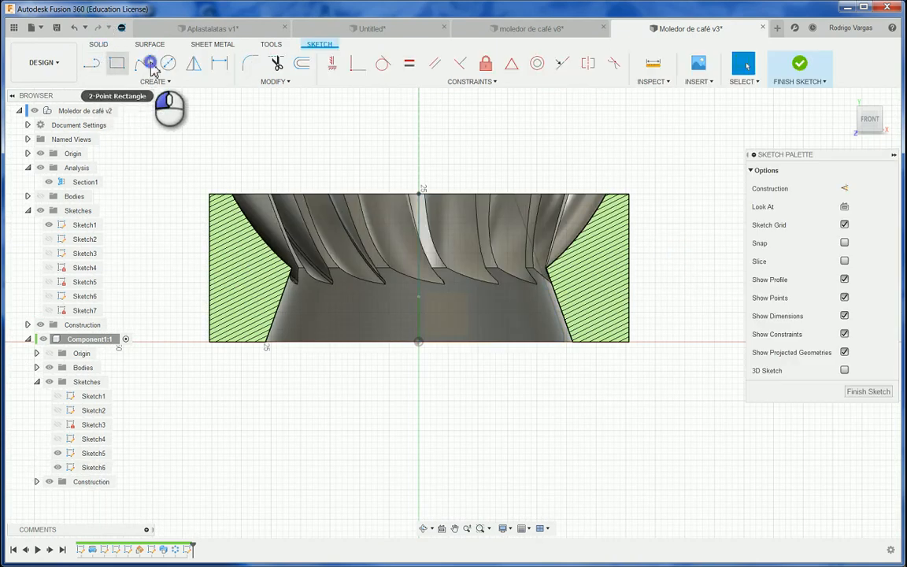
pyautogui.click(321, 184)
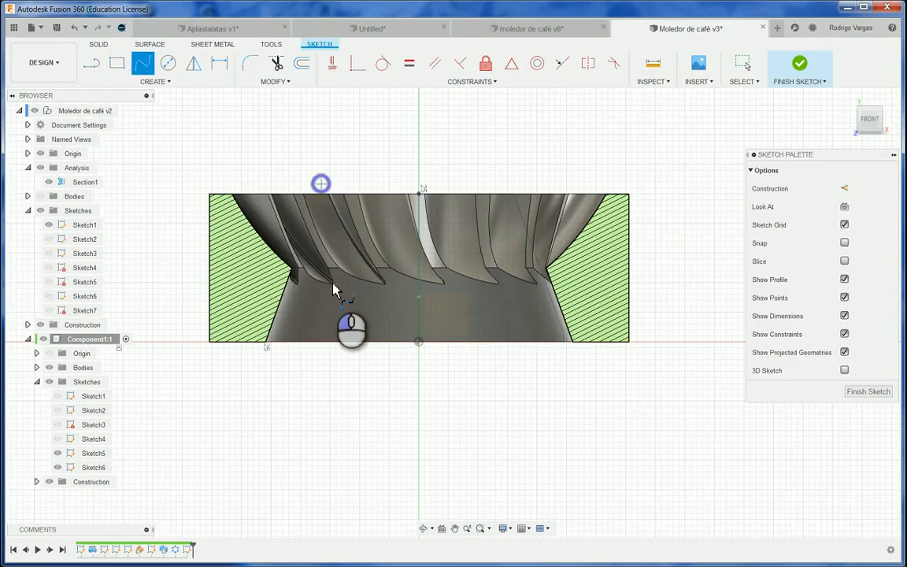
pyautogui.click(358, 365)
pyautogui.click(390, 368)
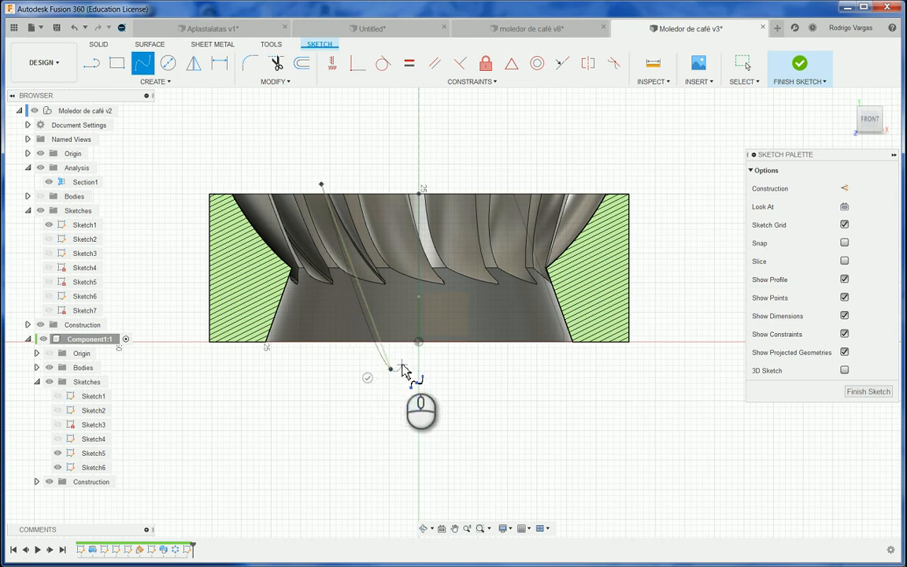
pyautogui.click(370, 378)
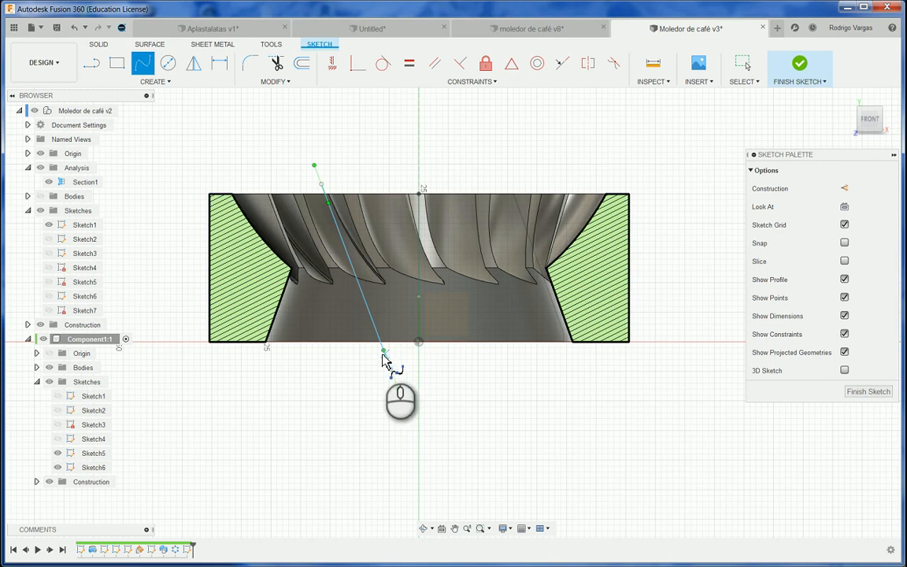
pyautogui.scroll(-1, 384, 356)
pyautogui.moveTo(385, 361)
pyautogui.mouseDown()
pyautogui.moveTo(366, 355)
pyautogui.moveTo(377, 363)
pyautogui.mouseUp()
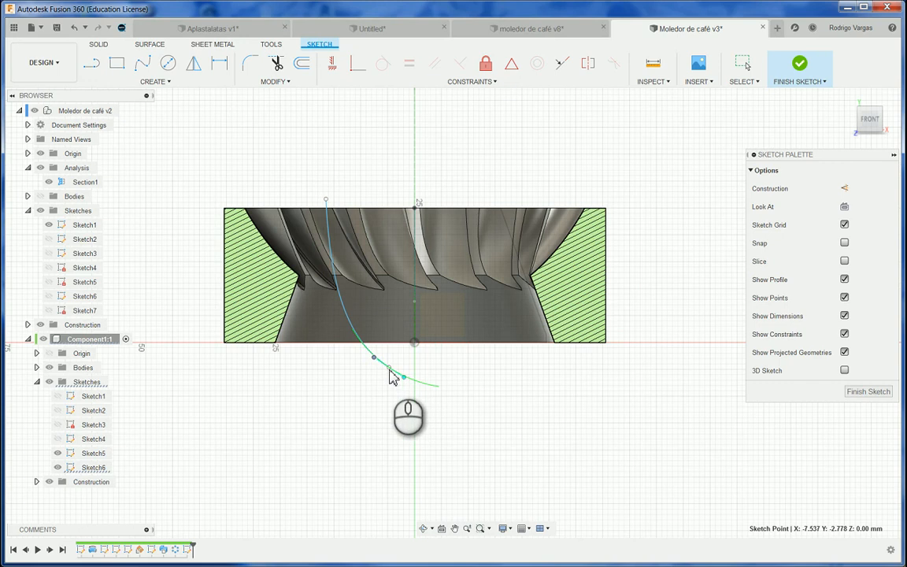
# Move the spline's lower endpoint slightly toward the center axis, keeping it just below the ring's bottom face, and finish the sketch.
pyautogui.moveTo(390, 367); pyautogui.dragTo(396, 367)
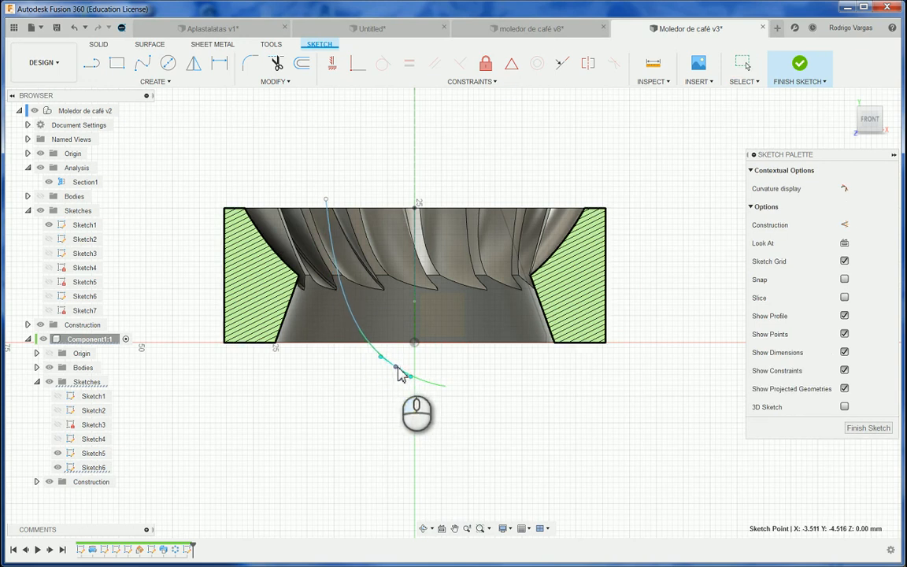
pyautogui.click(353, 355)
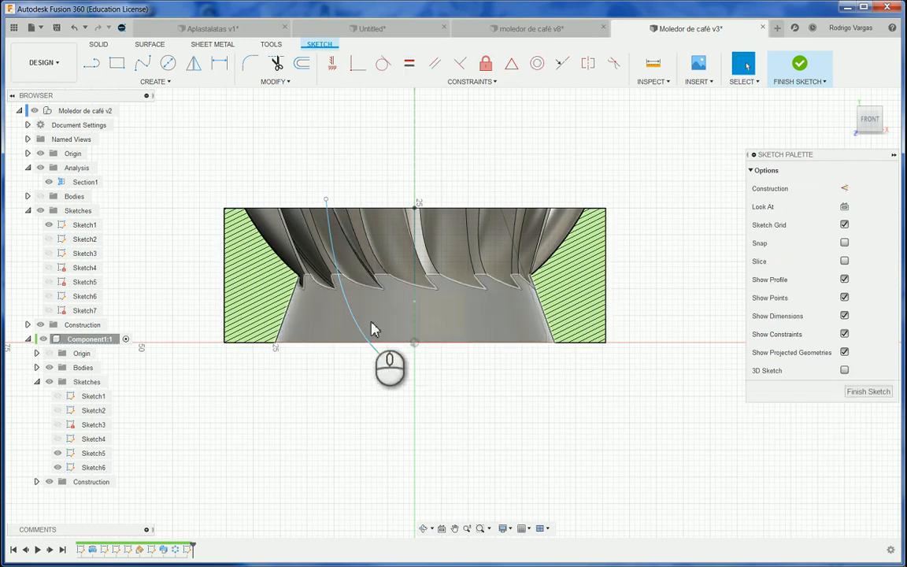
pyautogui.click(395, 367)
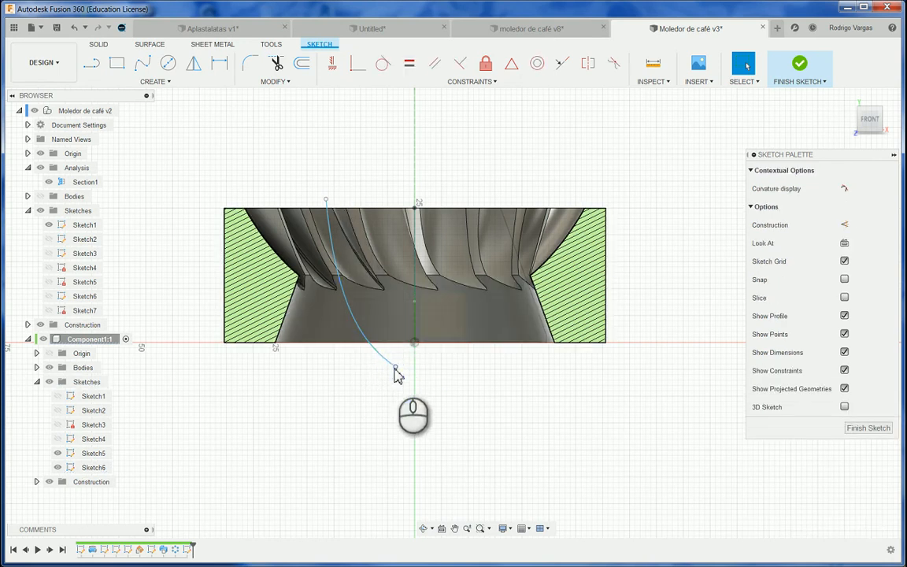
pyautogui.moveTo(395, 362)
pyautogui.mouseDown()
pyautogui.moveTo(369, 346)
pyautogui.moveTo(380, 352)
pyautogui.mouseUp()
pyautogui.click(523, 385)
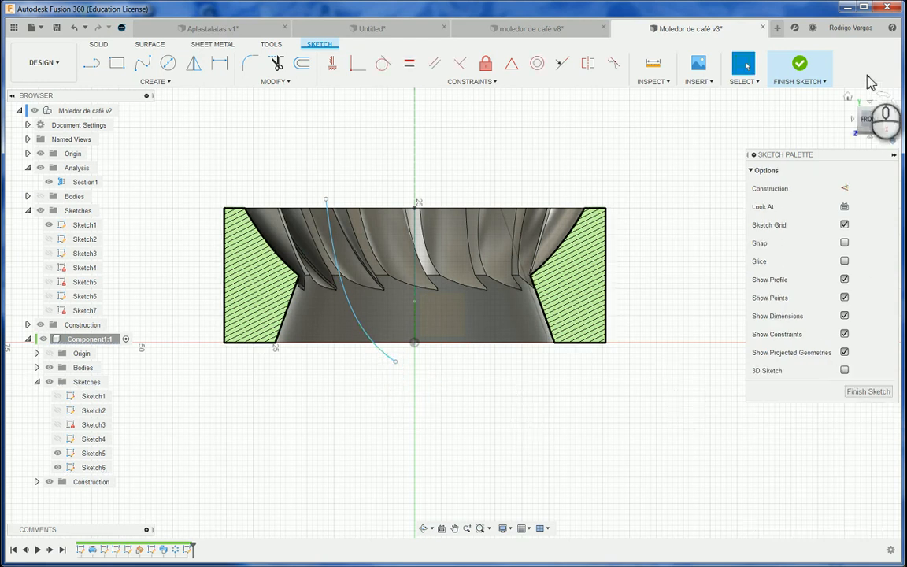
pyautogui.click(799, 65)
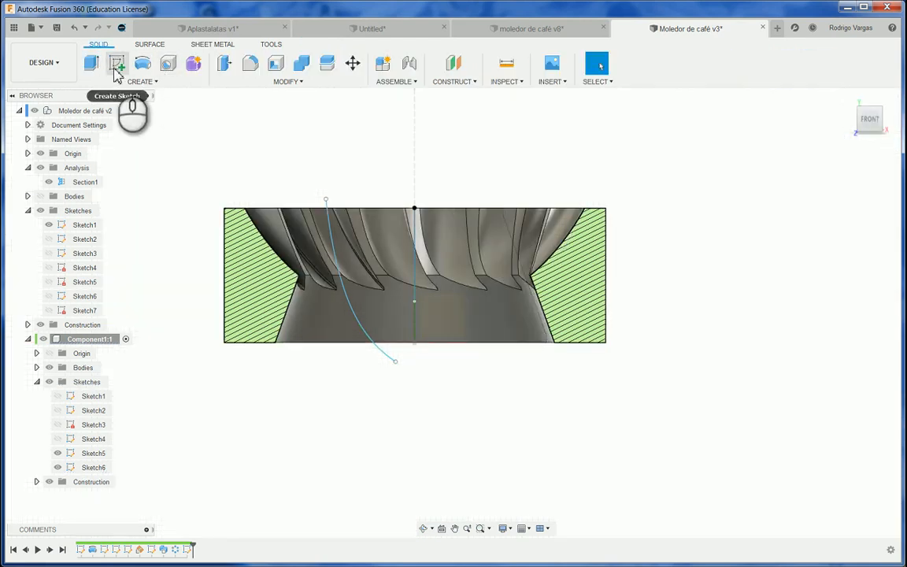
# Split the ring's lower inner conical face with the new spline, using the Split with Surface type.
pyautogui.click(162, 82)
pyautogui.click(246, 85)
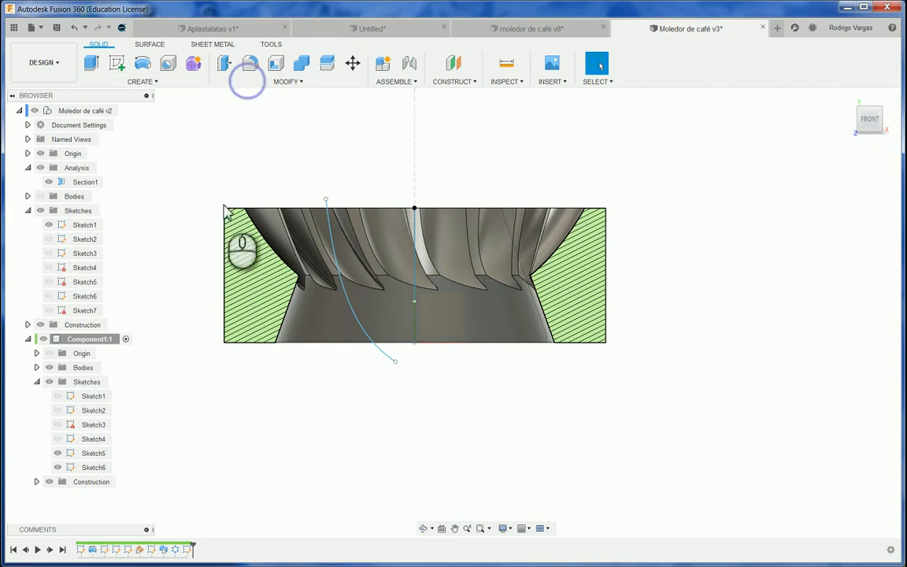
pyautogui.click(236, 82)
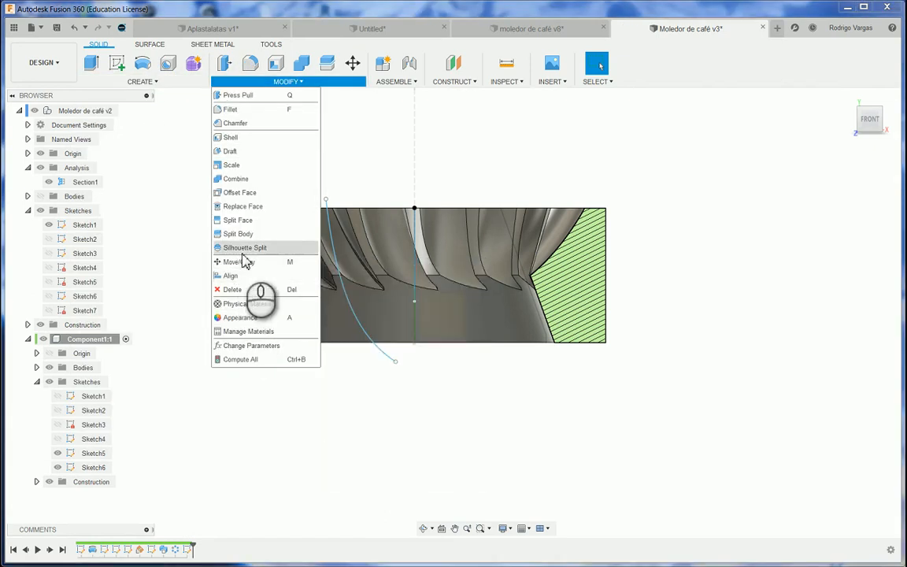
pyautogui.click(244, 223)
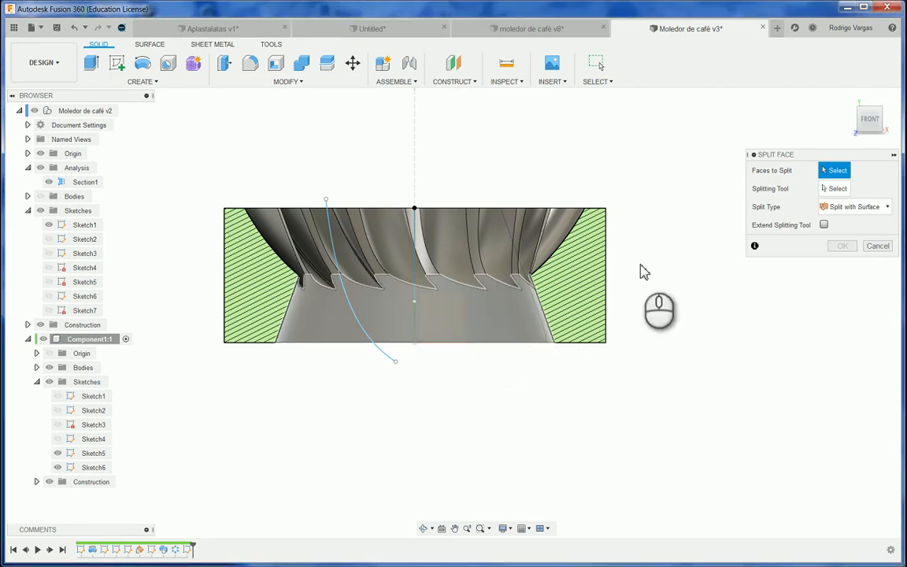
pyautogui.click(515, 317)
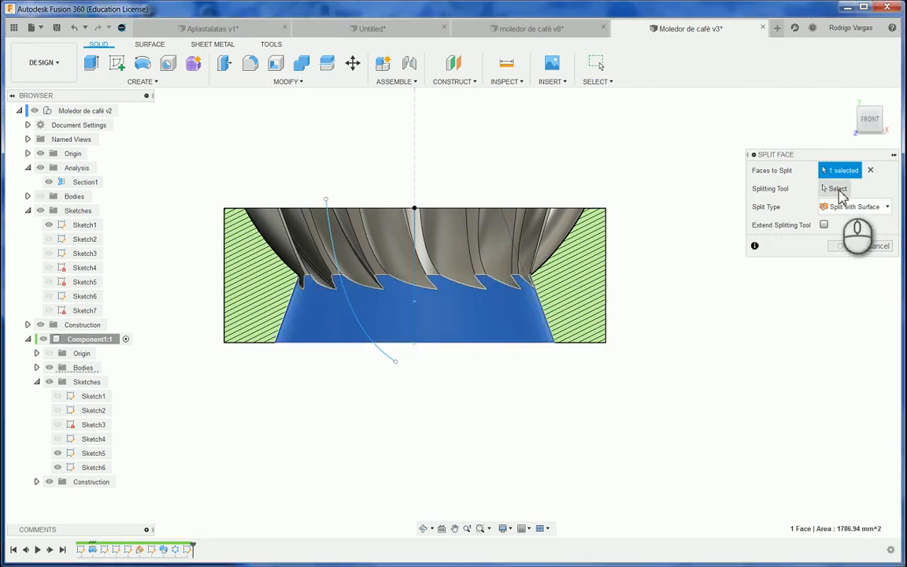
pyautogui.click(838, 189)
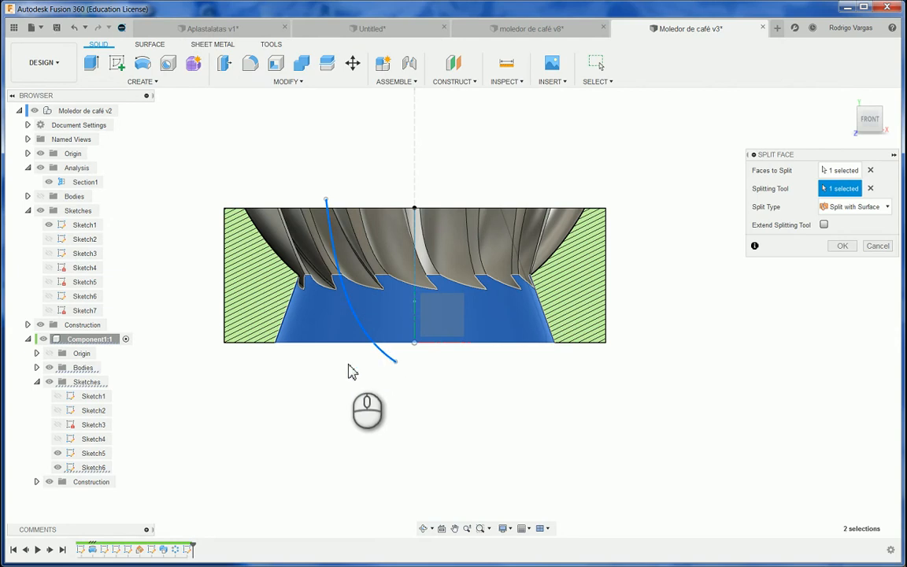
pyautogui.scroll(-1, 824, 255)
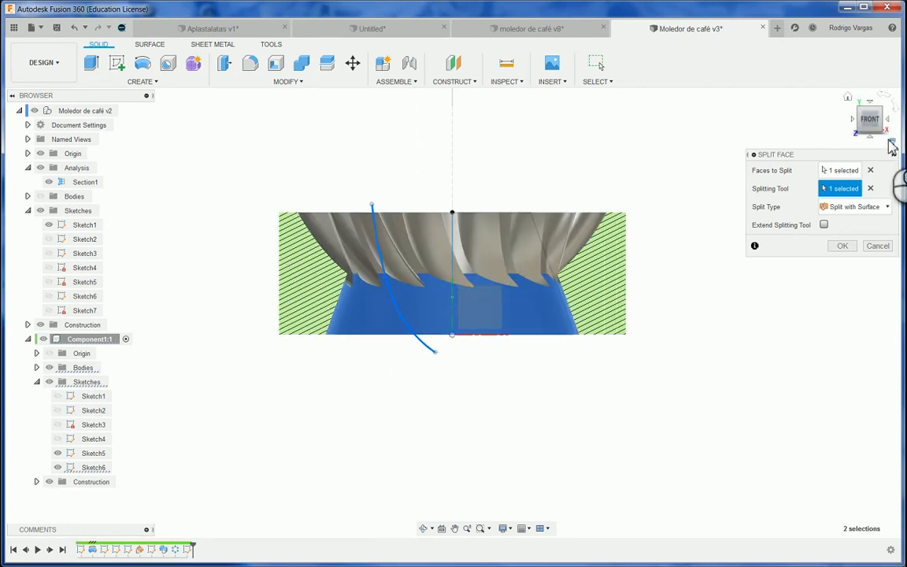
pyautogui.keyDown('shift'); pyautogui.moveTo(642, 196); pyautogui.dragTo(488, 437, button='middle'); pyautogui.keyUp('shift')
pyautogui.click(842, 246)
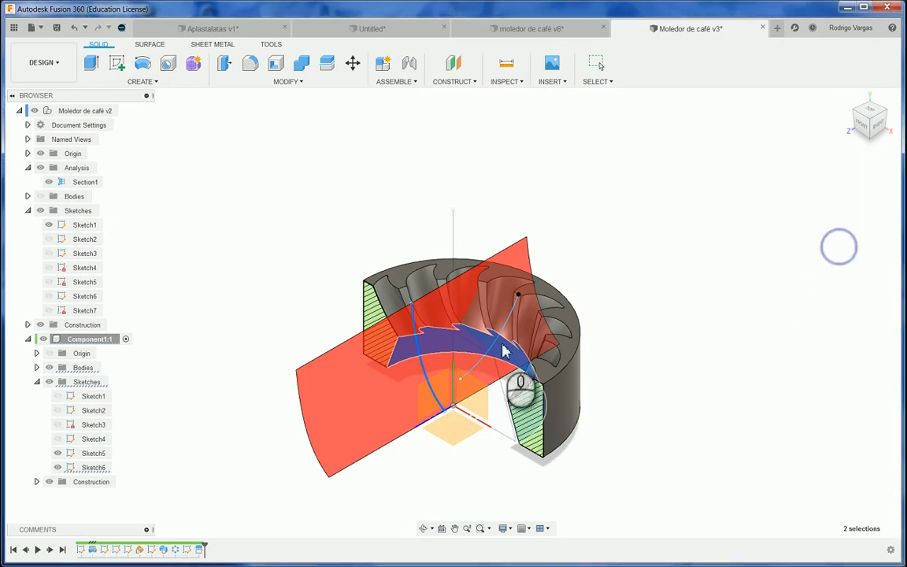
# Start a new sketch on the ring's flat bottom face.
pyautogui.scroll(8, 453, 428)
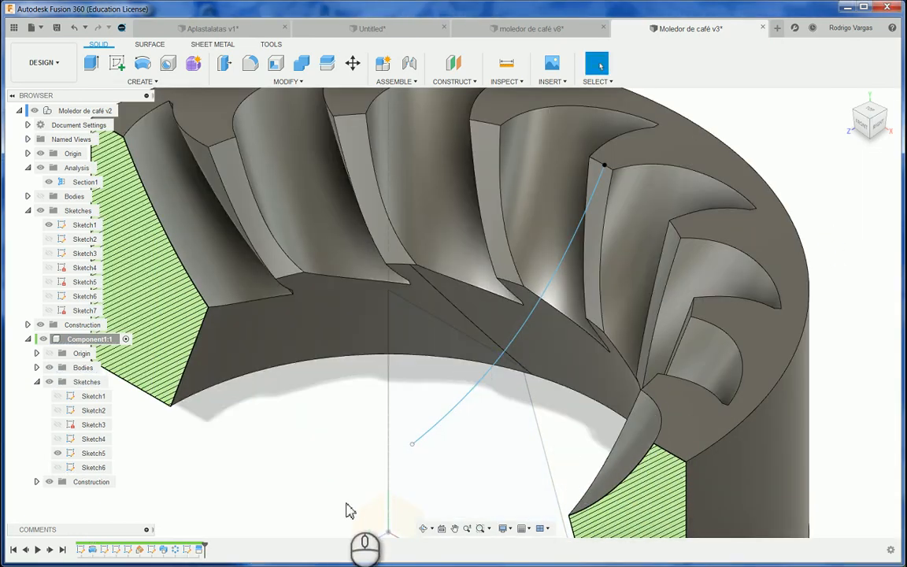
pyautogui.moveTo(871, 120); pyautogui.dragTo(875, 65)
pyautogui.scroll(-8, 415, 345)
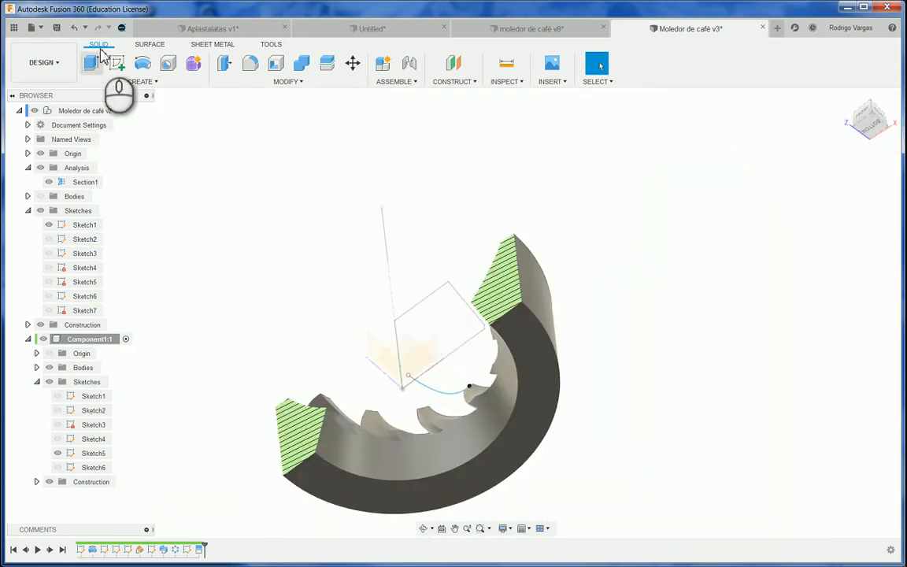
pyautogui.click(116, 63)
pyautogui.click(502, 460)
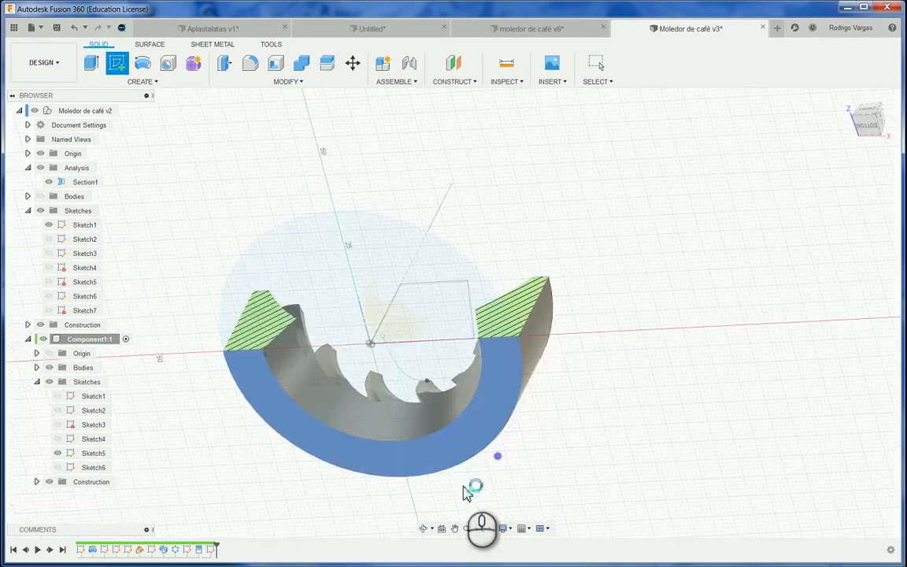
# Project the lower end vertex of the split curve, where it meets the bottom inner edge, into the sketch.
pyautogui.scroll(4, 433, 323)
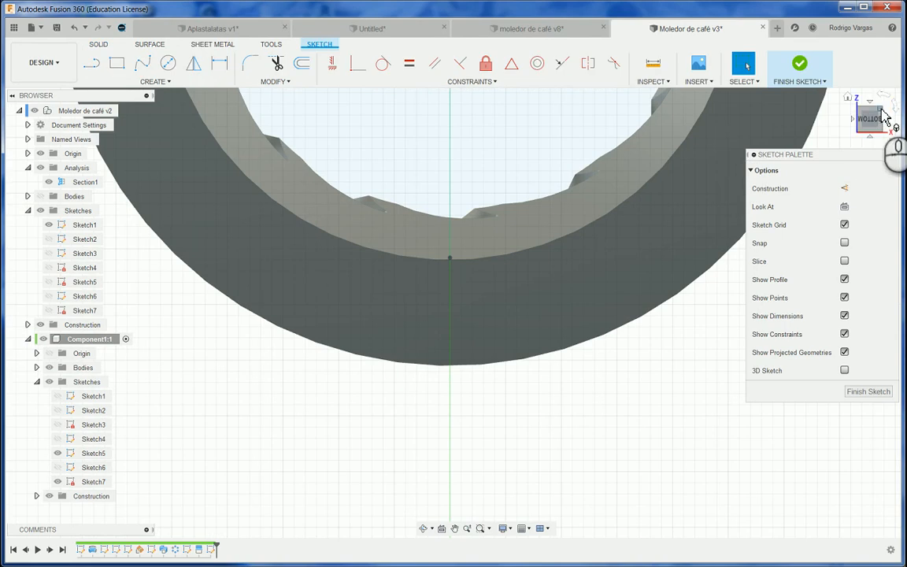
pyautogui.moveTo(879, 108); pyautogui.dragTo(788, 214)
pyautogui.moveTo(803, 254)
pyautogui.mouseDown()
pyautogui.moveTo(846, 291)
pyautogui.moveTo(847, 272)
pyautogui.mouseUp()
pyautogui.moveTo(829, 230); pyautogui.dragTo(827, 236)
pyautogui.scroll(6, 390, 307)
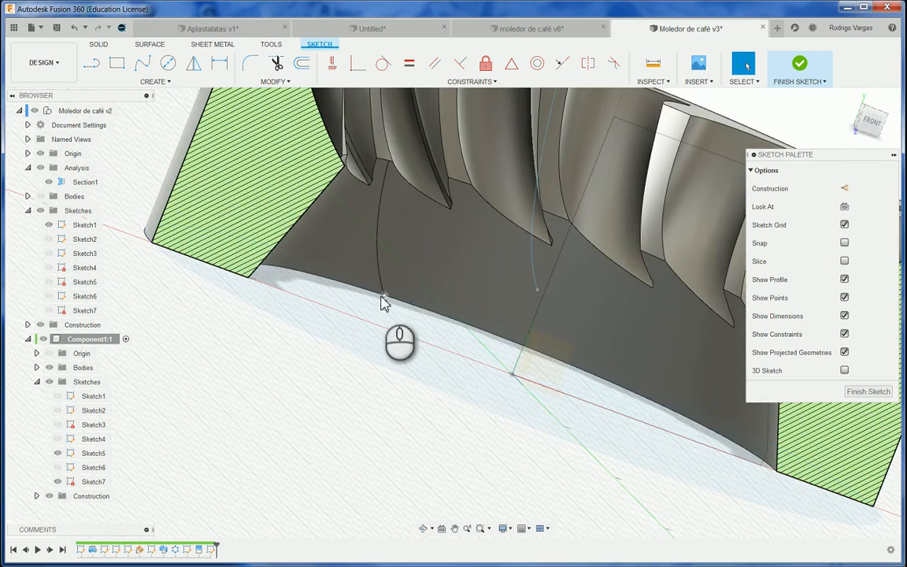
pyautogui.press('p')
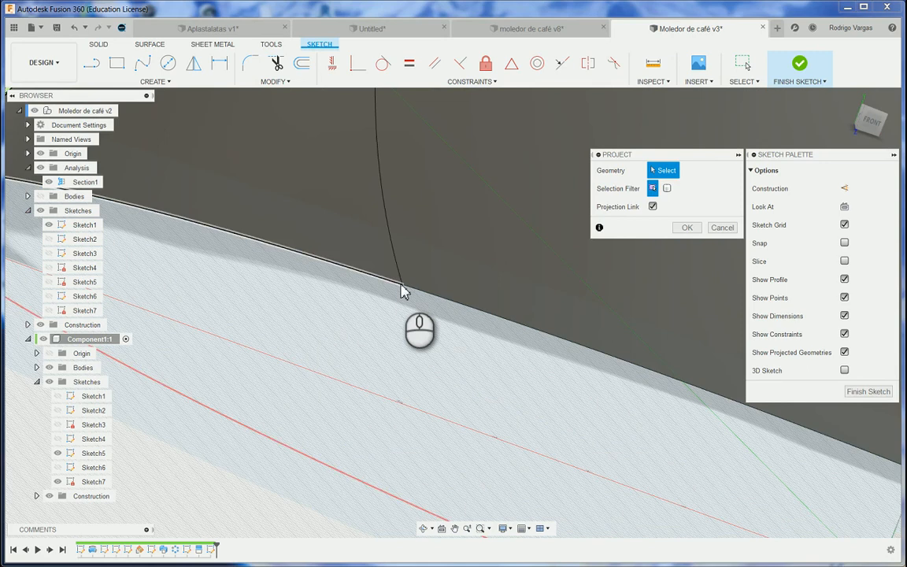
pyautogui.click(400, 283)
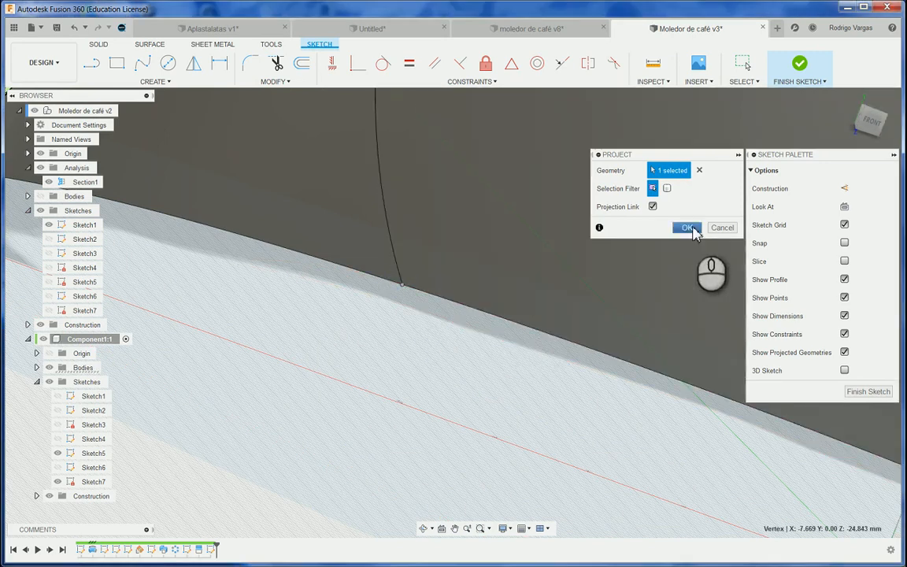
pyautogui.click(688, 228)
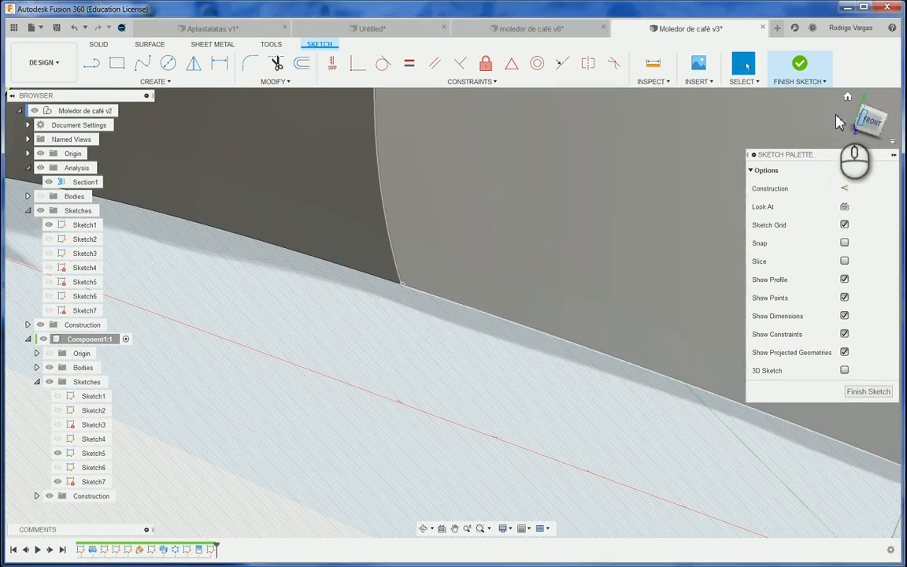
pyautogui.click(92, 63)
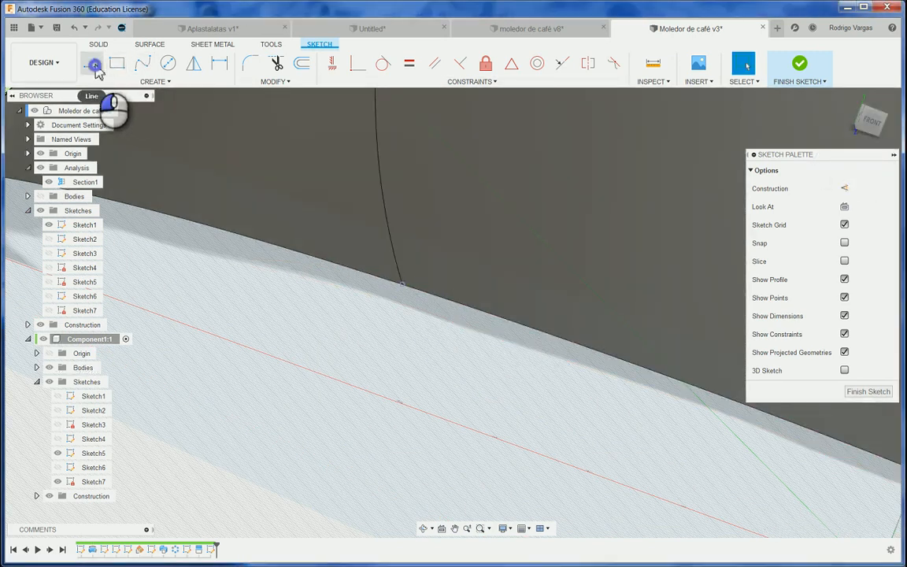
pyautogui.click(401, 285)
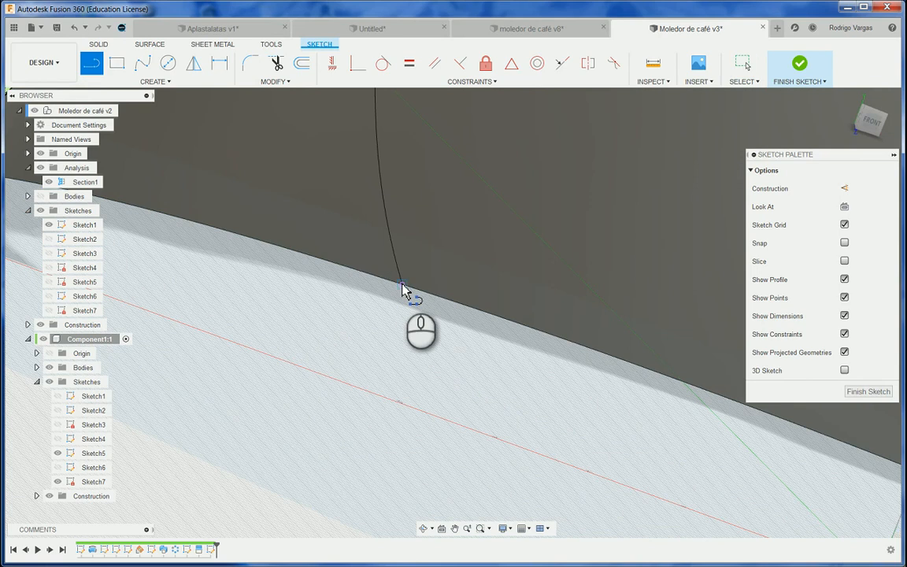
pyautogui.click(873, 139)
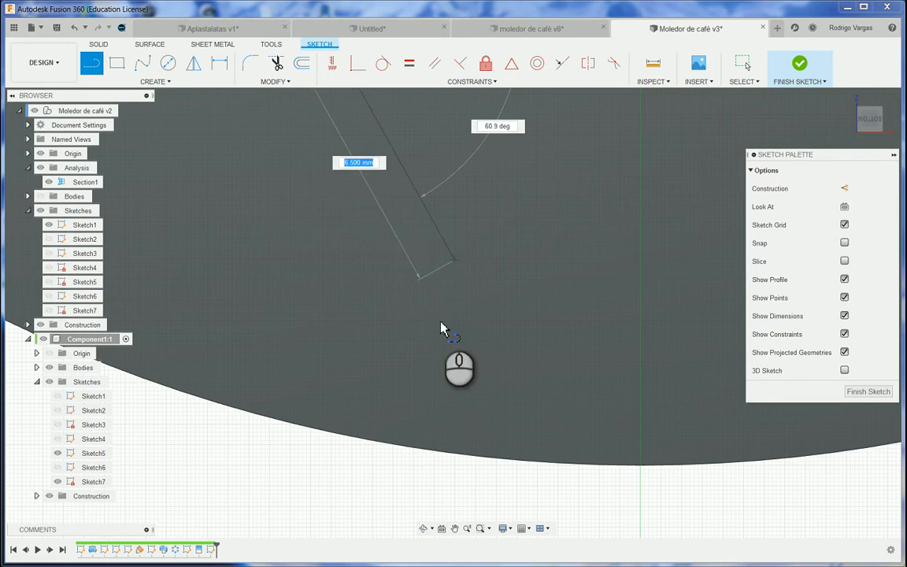
pyautogui.scroll(-5, 386, 312)
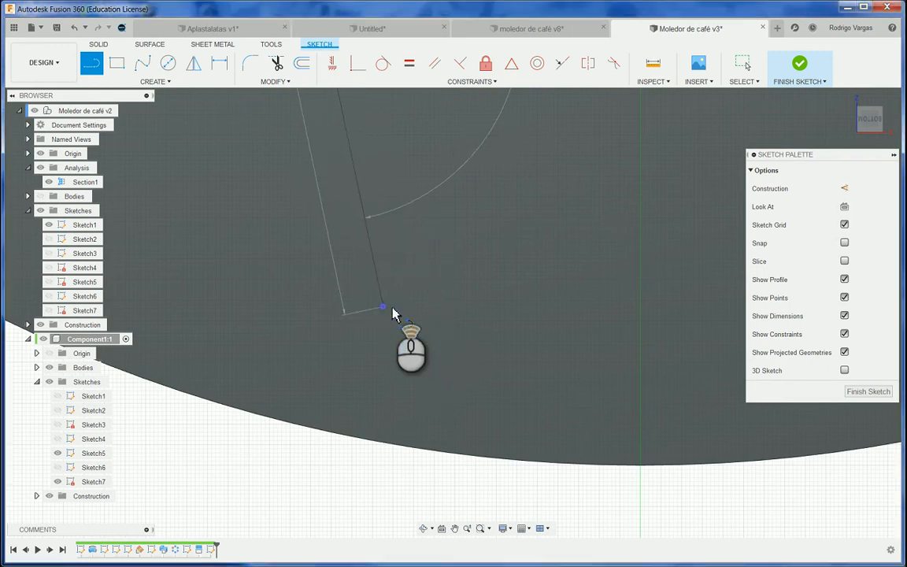
pyautogui.click(388, 307)
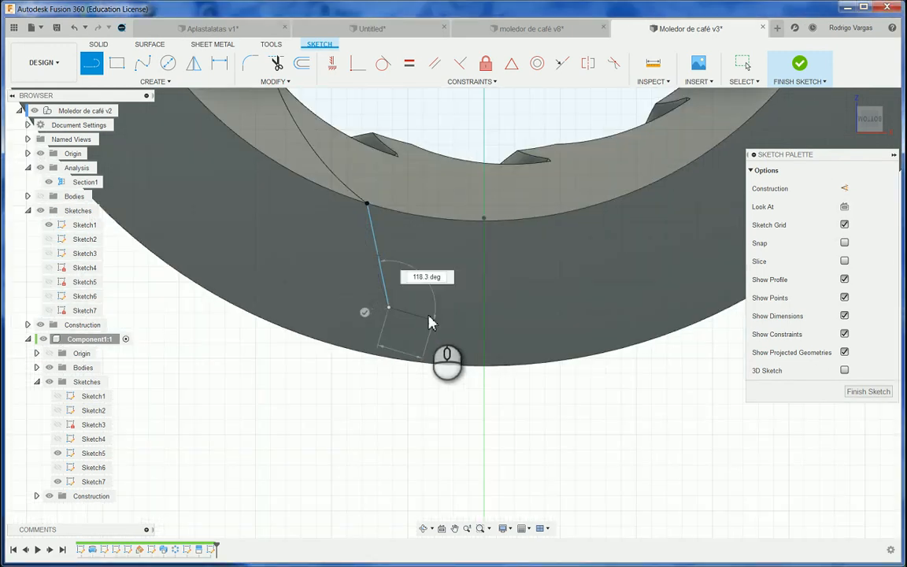
pyautogui.press('Escape')
pyautogui.click(375, 234)
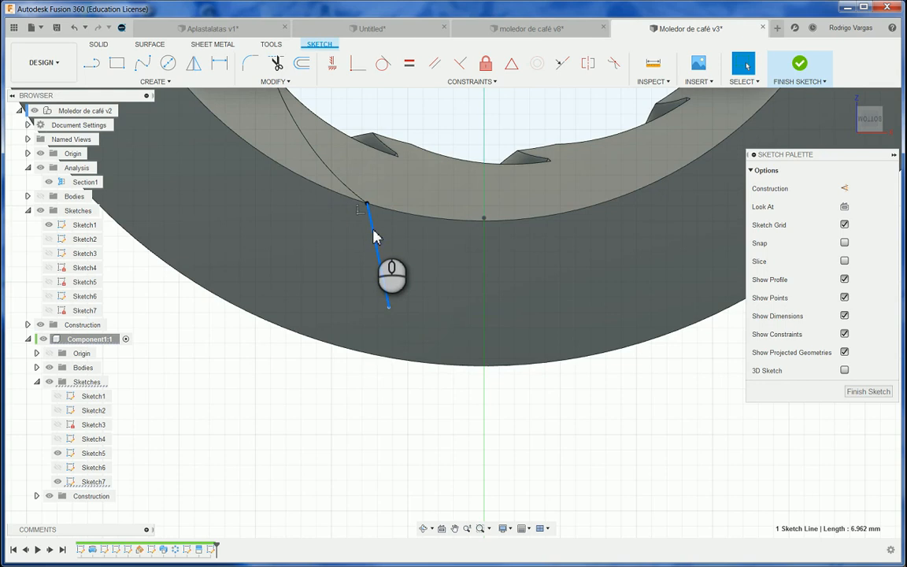
pyautogui.press('Delete')
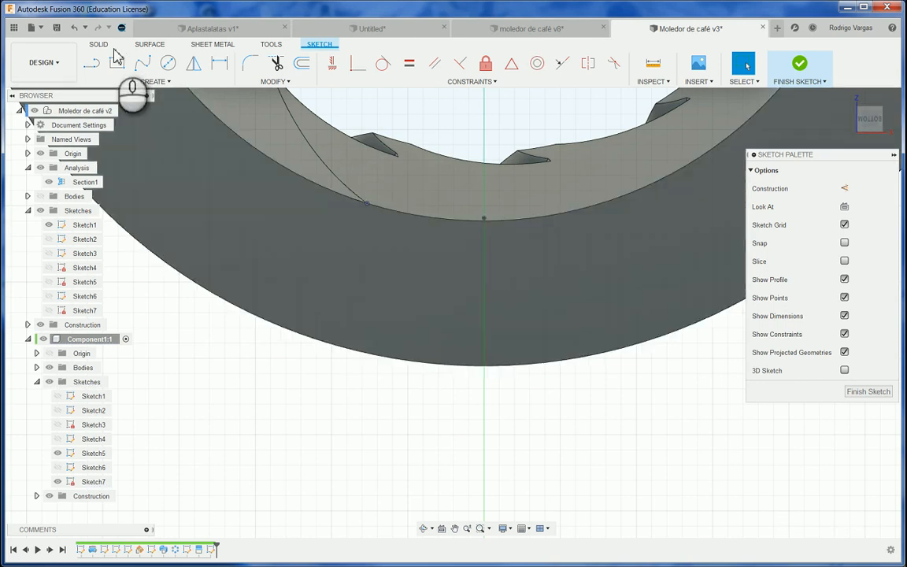
# Sketch a small V of two lines at about 70° from the projected point into the bottom face and back to the inner edge.
pyautogui.click(96, 65)
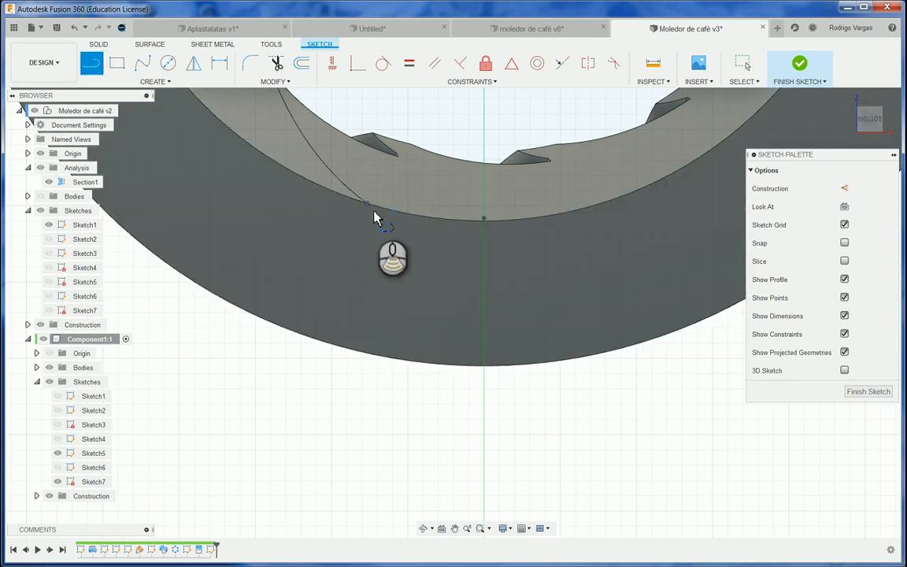
pyautogui.scroll(3, 368, 206)
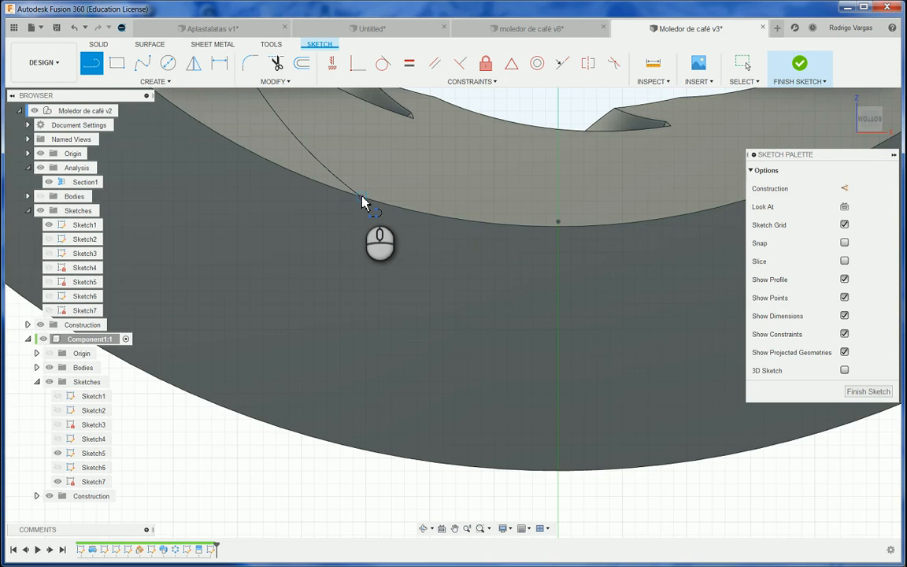
pyautogui.click(360, 197)
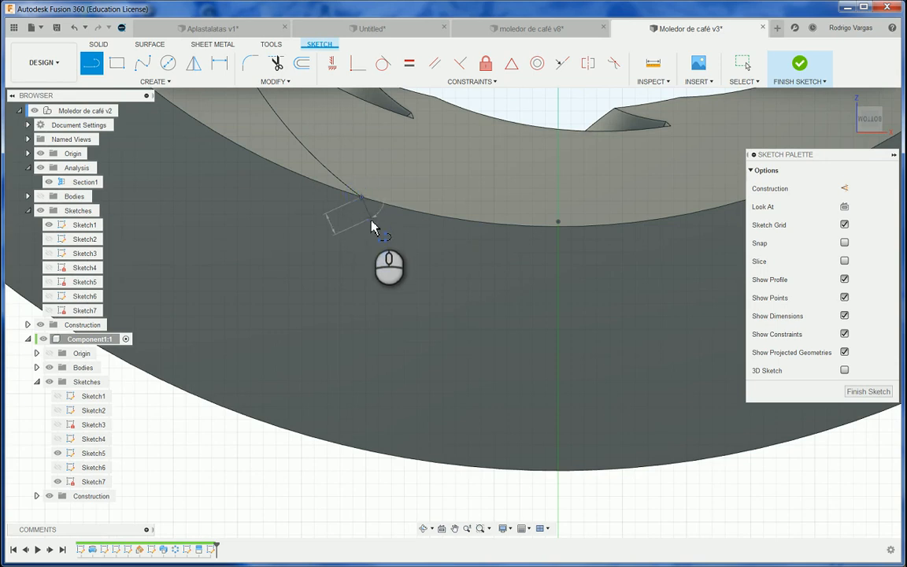
pyautogui.scroll(-1, 374, 228)
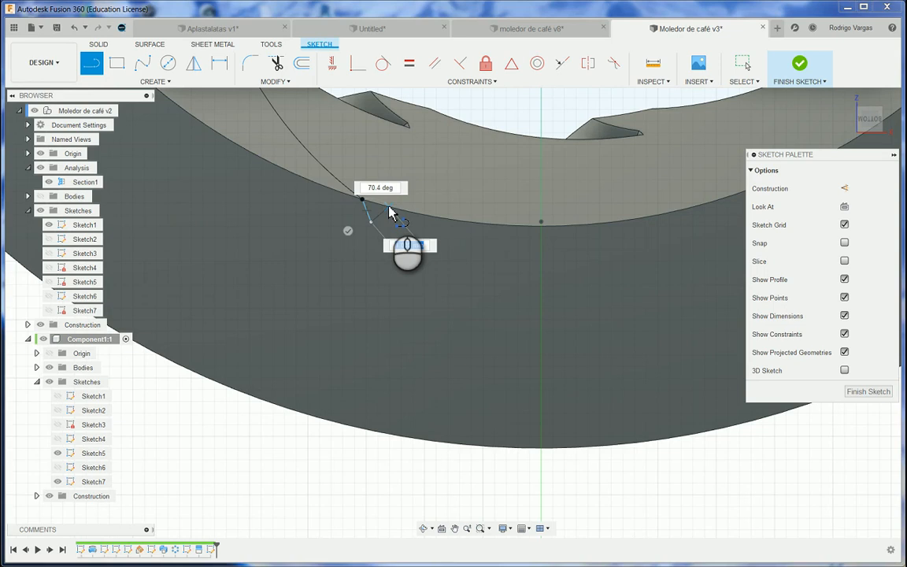
pyautogui.click(389, 205)
pyautogui.scroll(5, 378, 198)
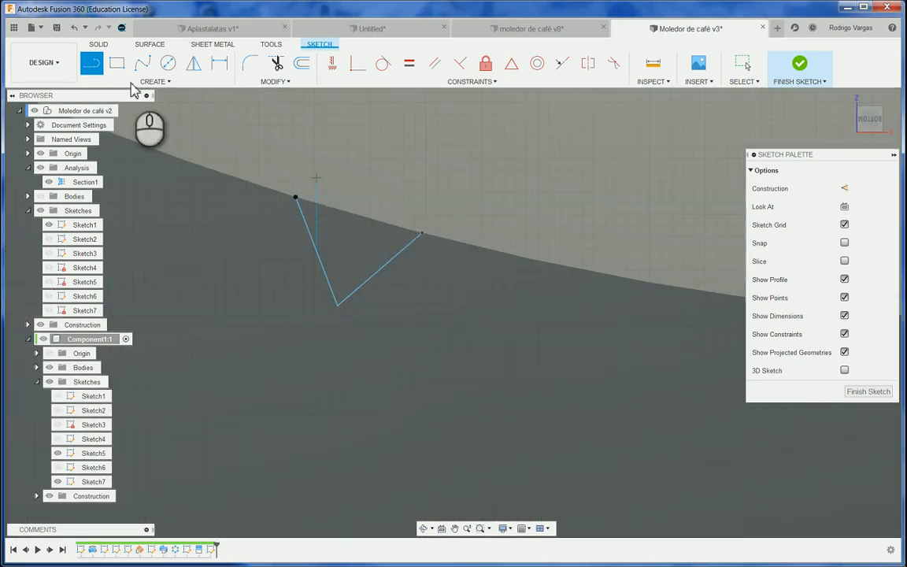
# Close the V profile with a three-point arc between its open ends, bulging past the inner edge, and finish the sketch.
pyautogui.click(149, 81)
pyautogui.moveTo(114, 135)
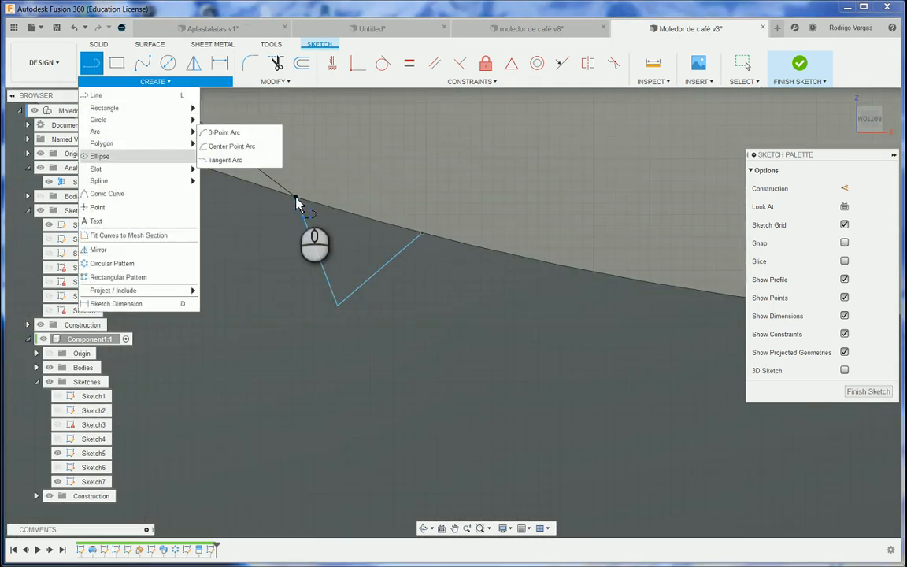
pyautogui.click(227, 134)
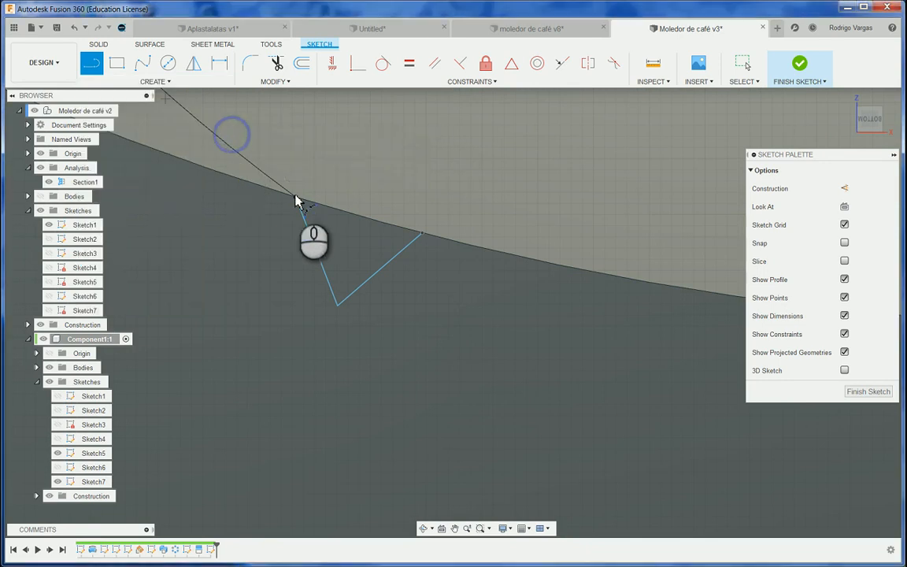
pyautogui.click(296, 198)
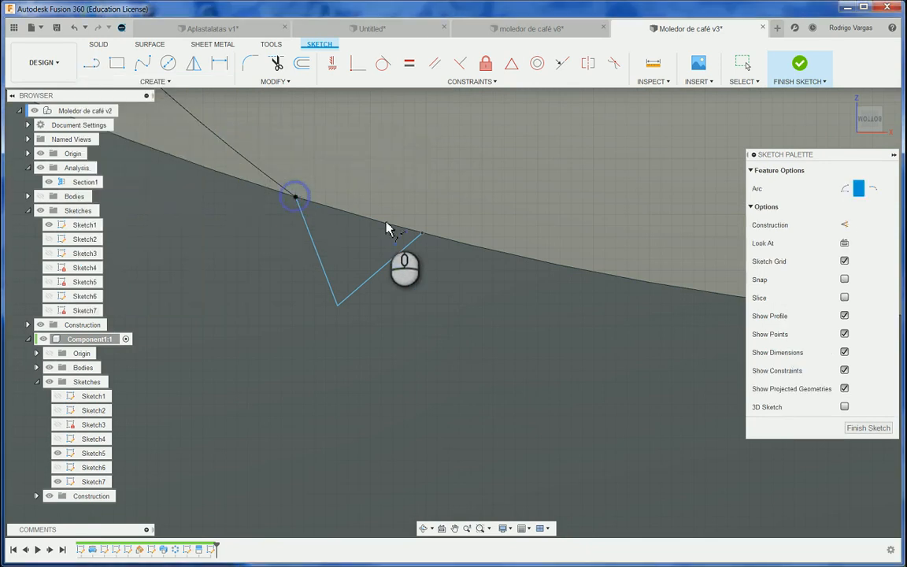
pyautogui.click(422, 233)
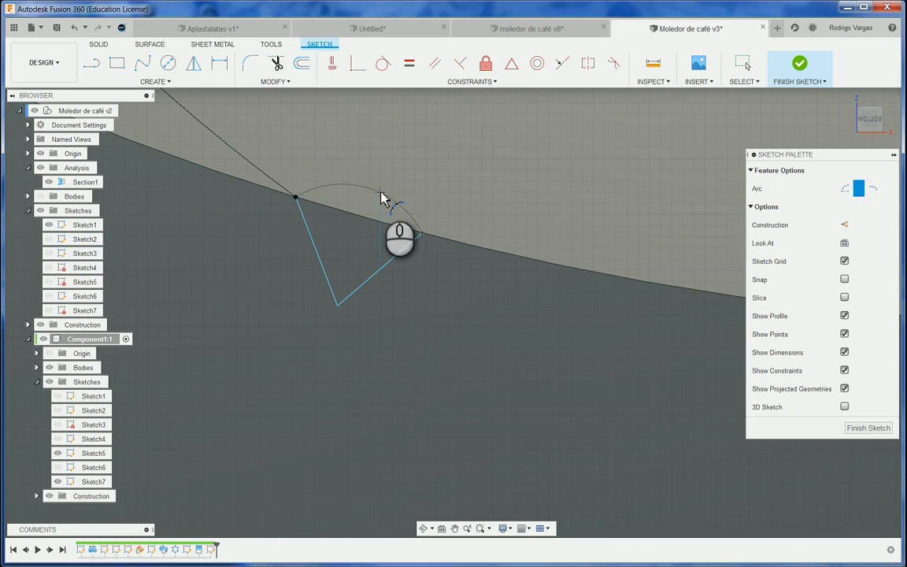
pyautogui.click(380, 193)
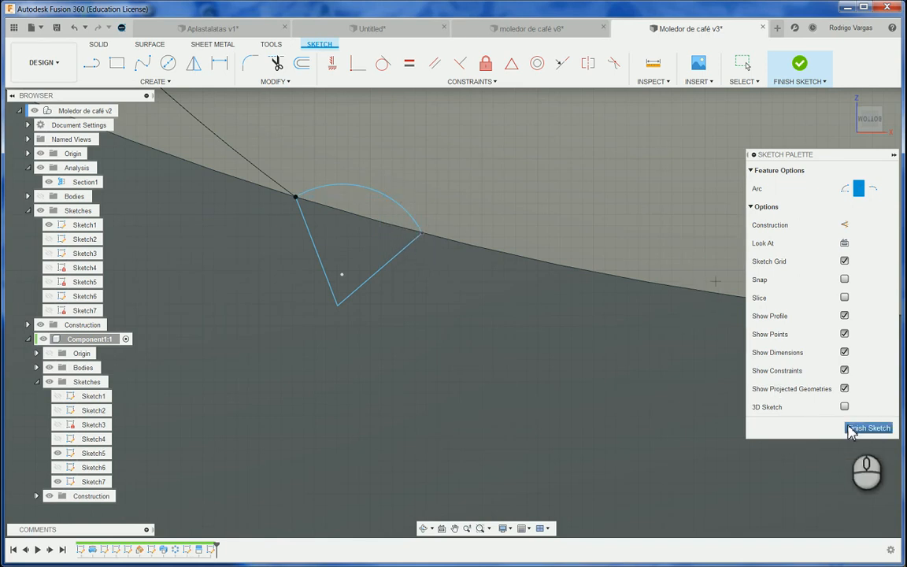
pyautogui.click(867, 430)
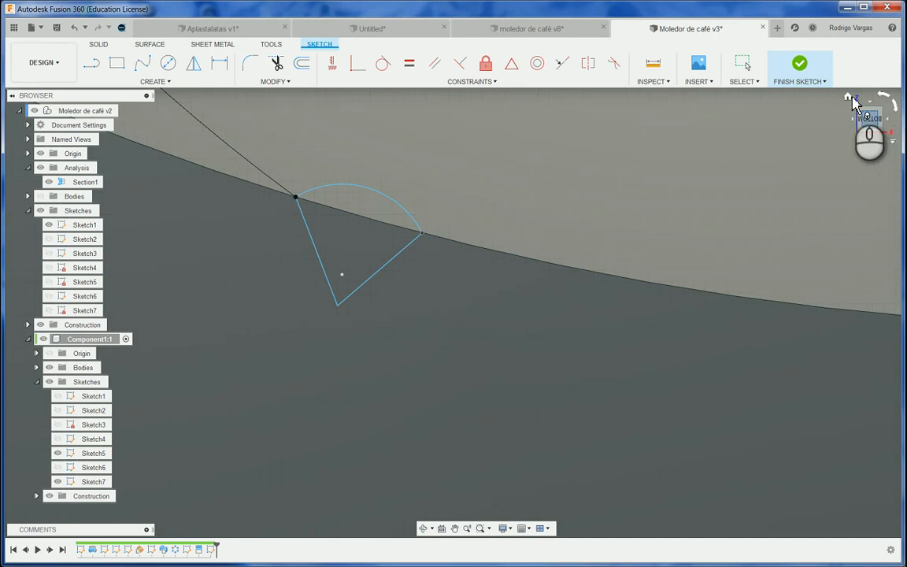
# Sweep both regions of the V profile along the split curve on the lower inner face as a Single Path cut with Perpendicular orientation, distance 1.
pyautogui.click(863, 126)
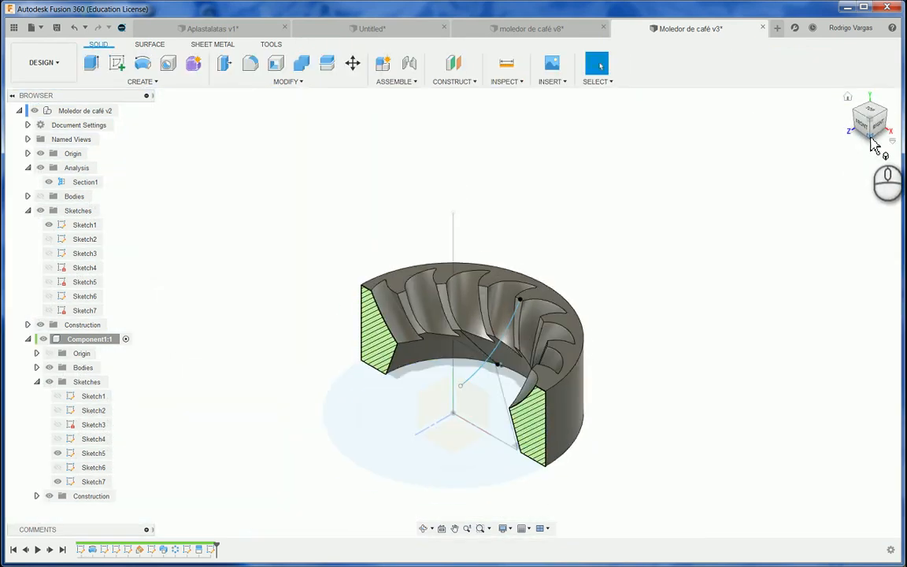
pyautogui.click(872, 140)
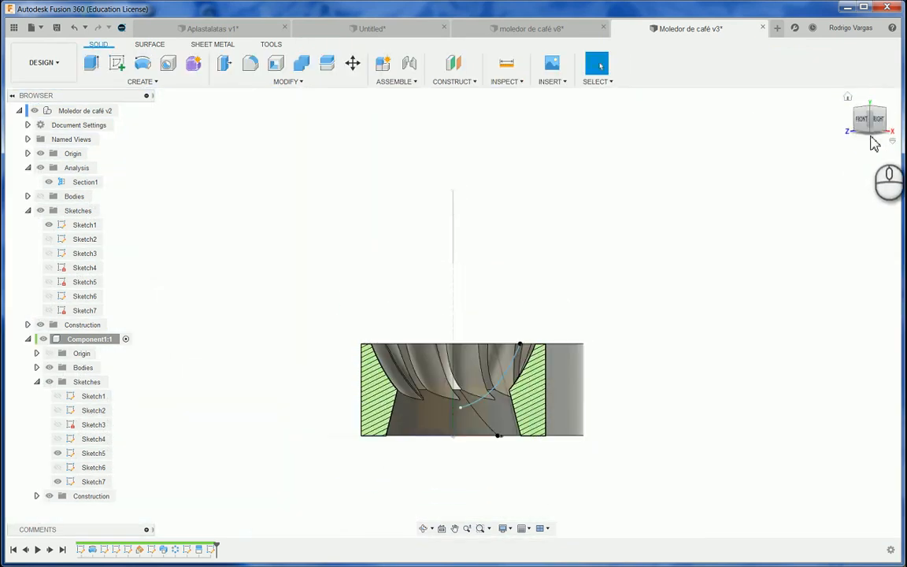
pyautogui.click(871, 137)
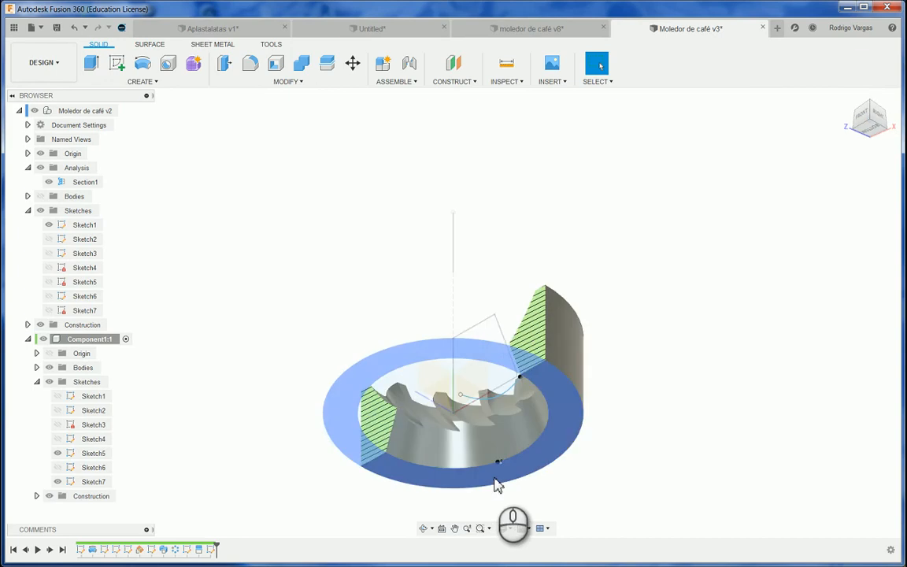
pyautogui.scroll(1, 495, 478)
pyautogui.scroll(5, 495, 478)
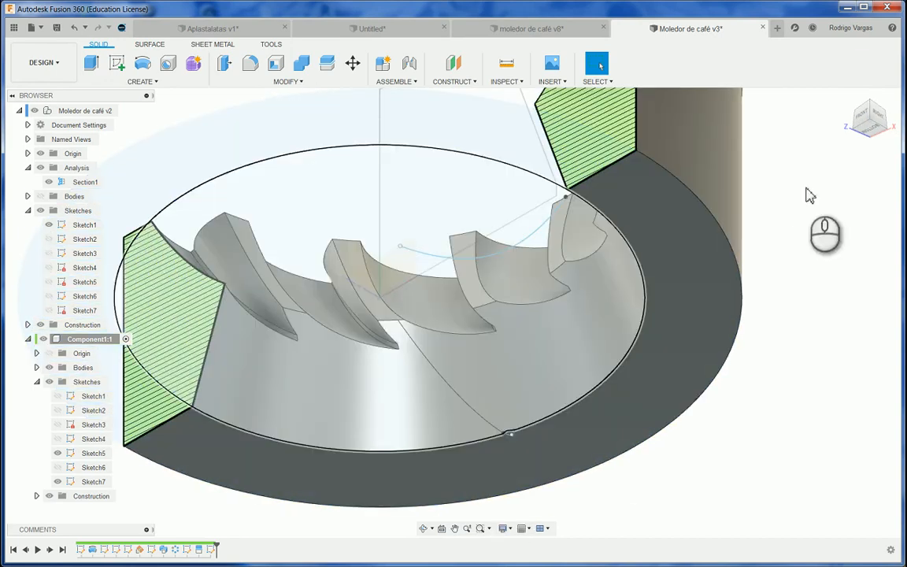
pyautogui.click(136, 81)
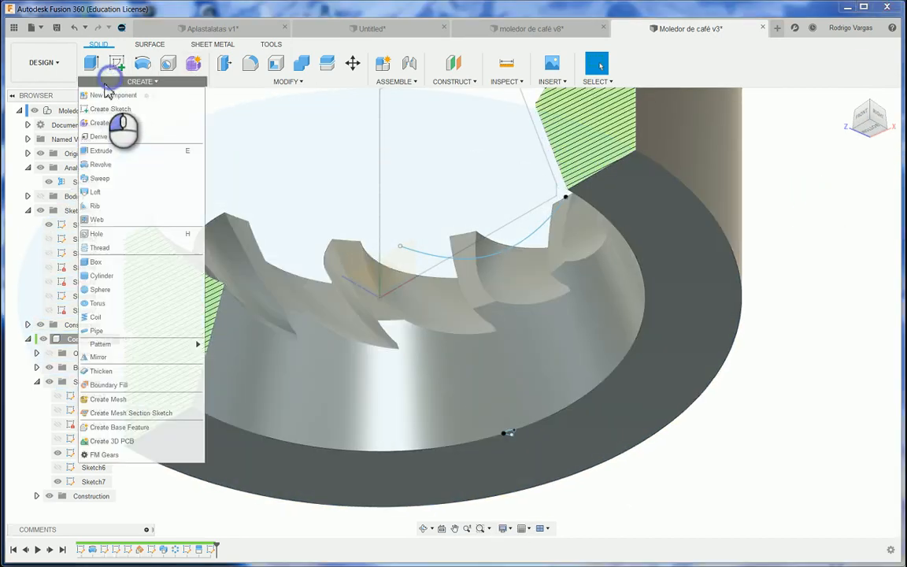
pyautogui.click(114, 180)
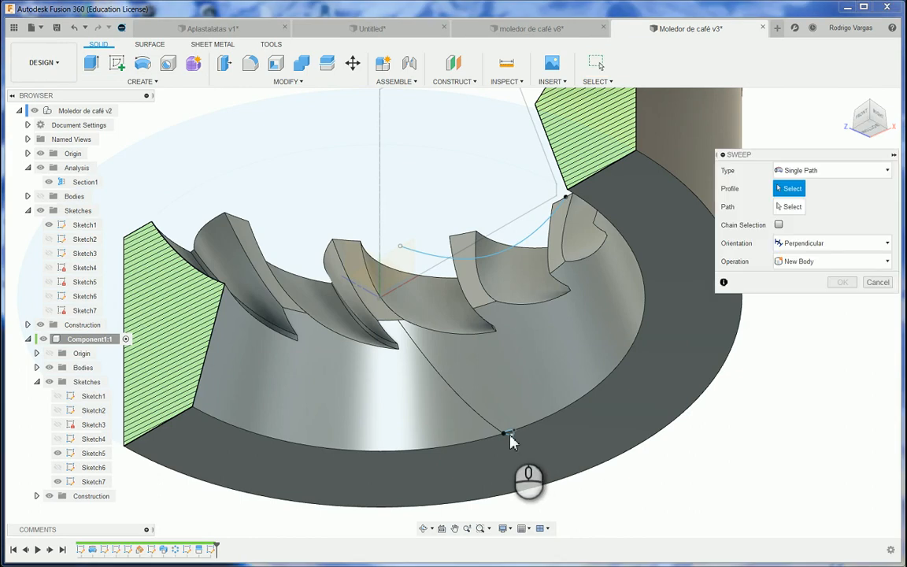
pyautogui.scroll(5, 537, 456)
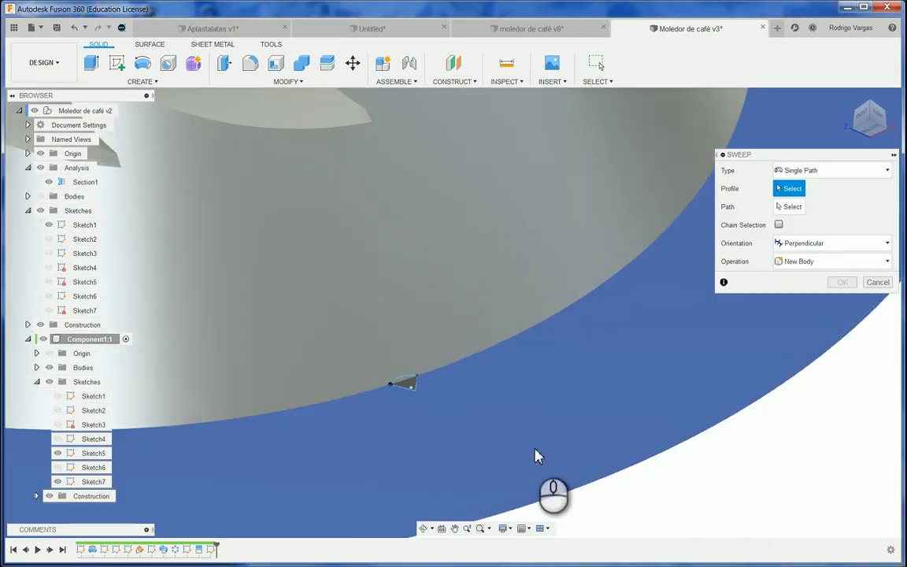
pyautogui.click(405, 385)
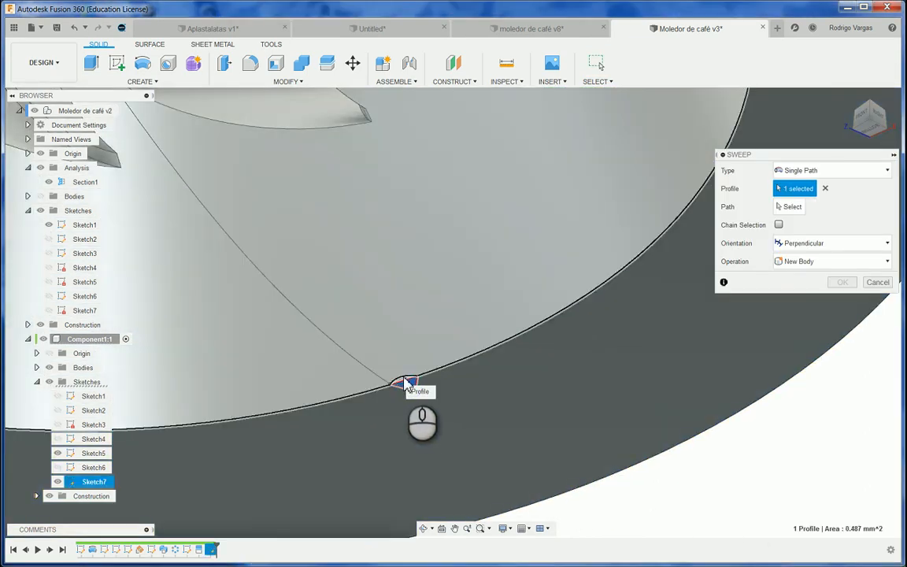
pyautogui.click(403, 383)
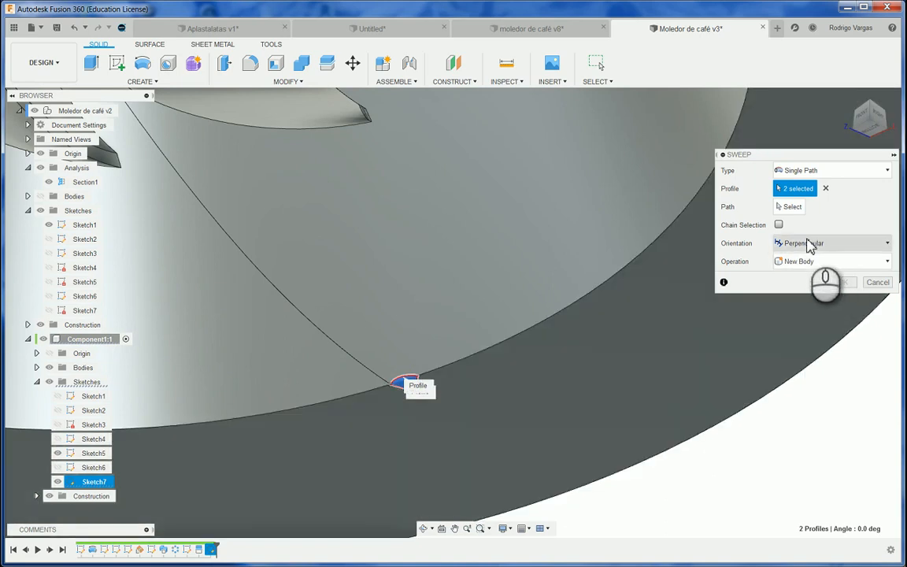
pyautogui.click(791, 208)
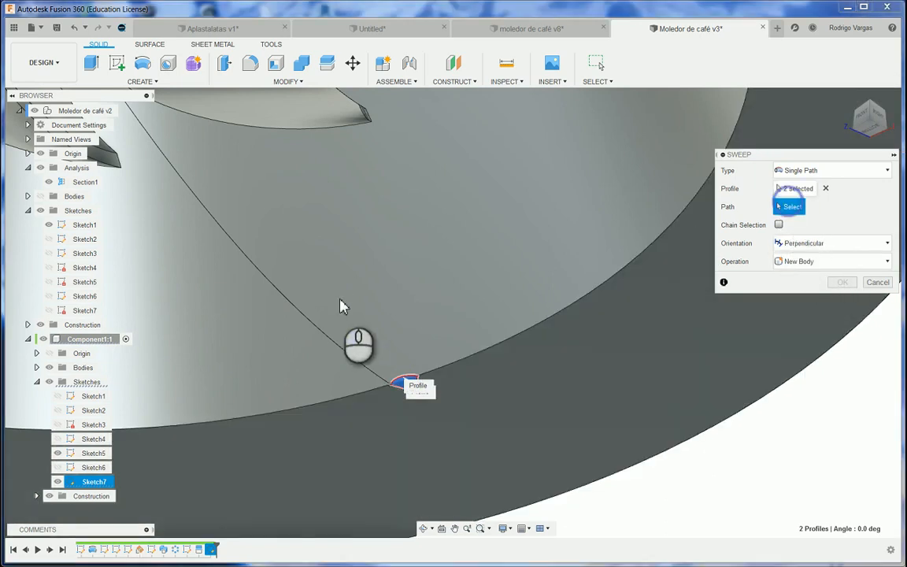
pyautogui.click(328, 333)
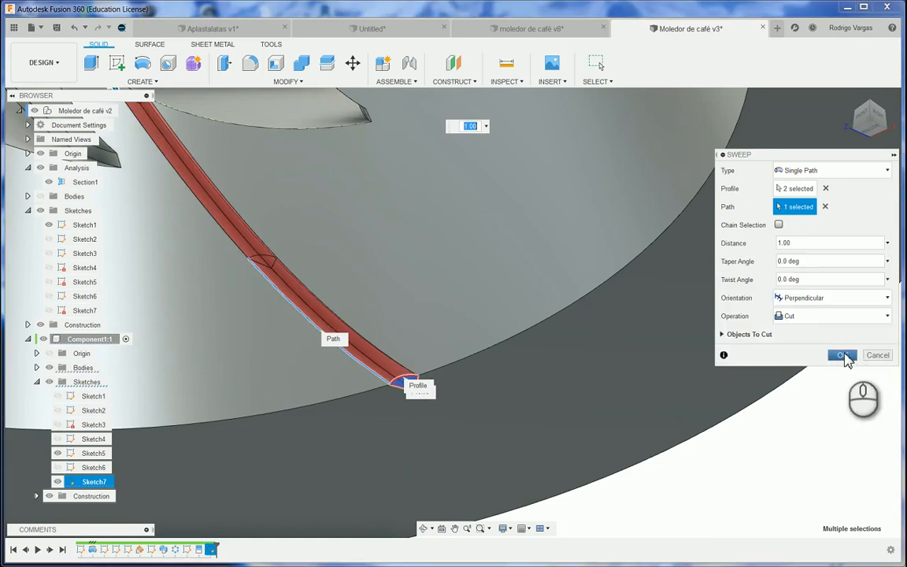
pyautogui.click(841, 356)
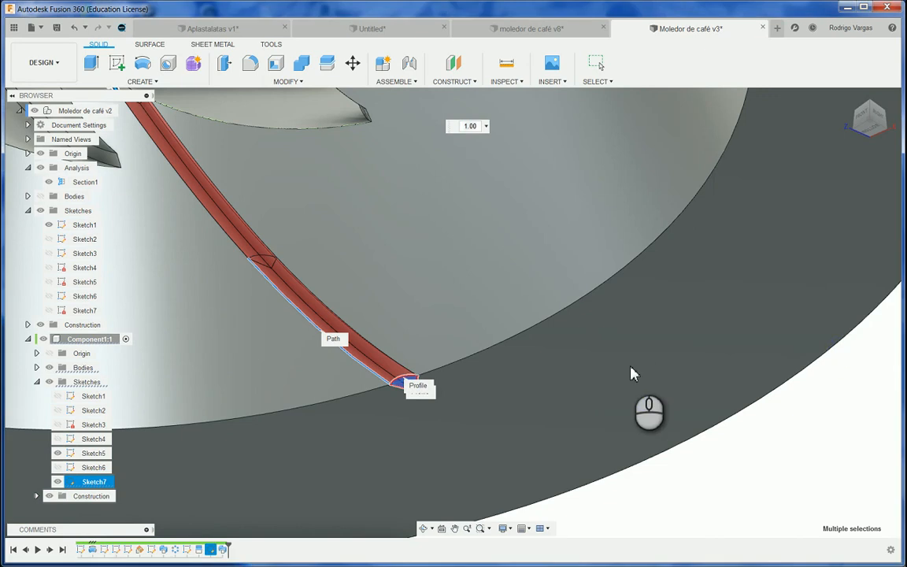
pyautogui.scroll(-5, 396, 382)
pyautogui.scroll(6, 396, 383)
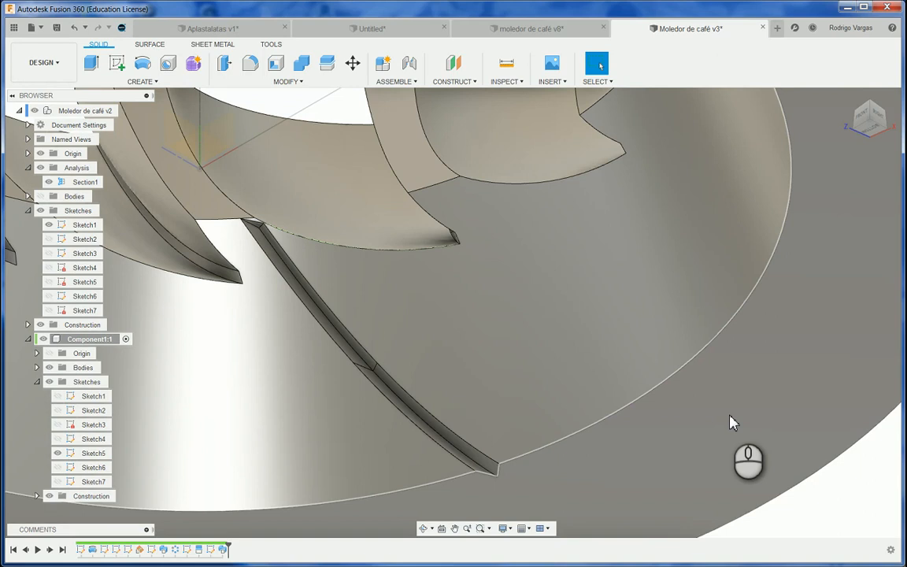
pyautogui.scroll(5, 241, 221)
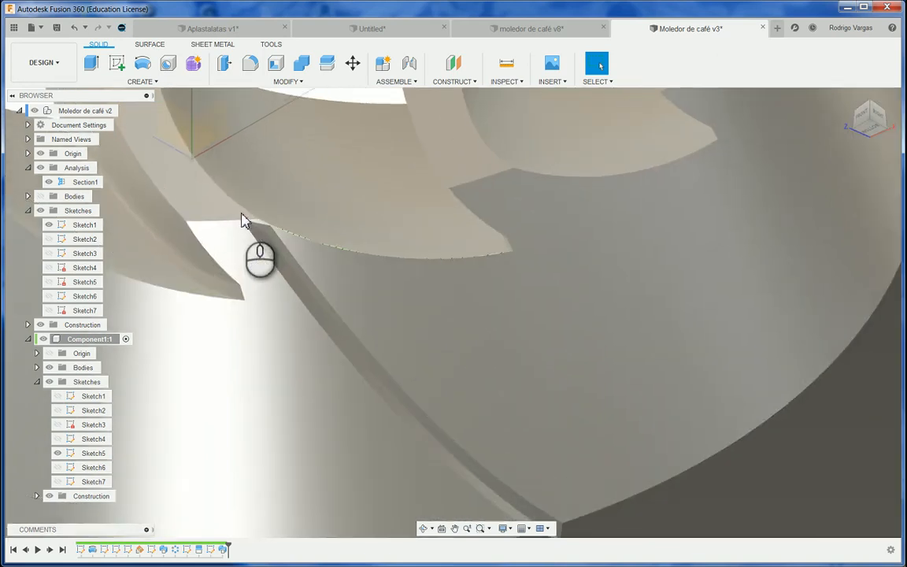
pyautogui.press('e')
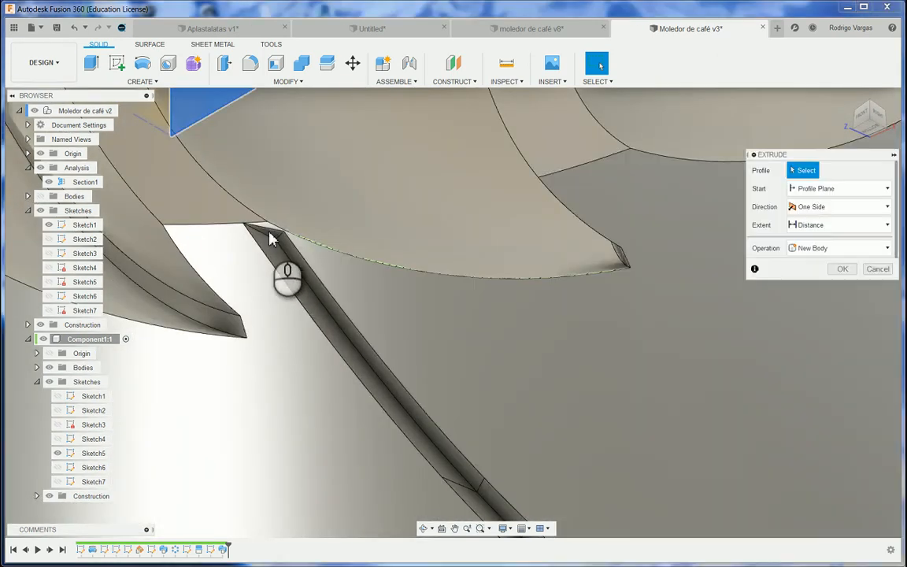
pyautogui.click(272, 240)
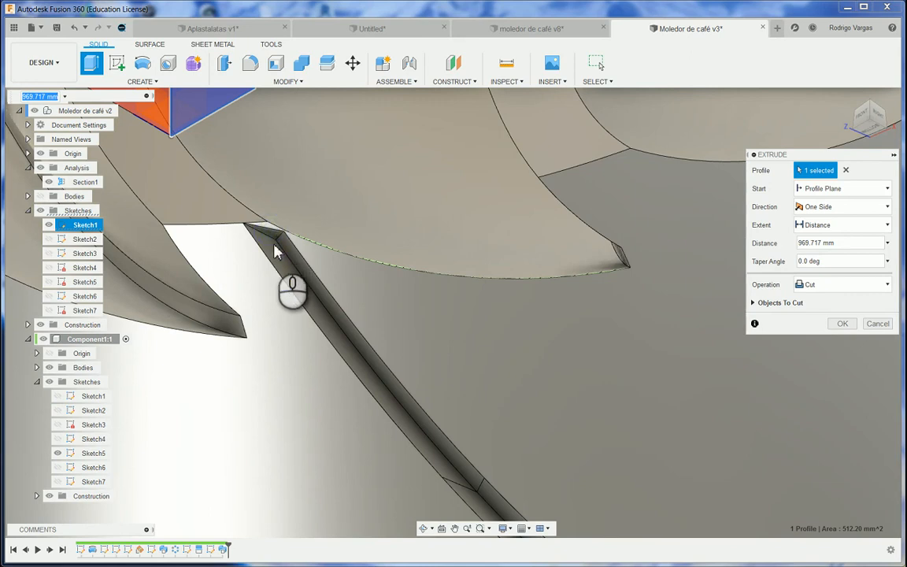
pyautogui.press('Escape')
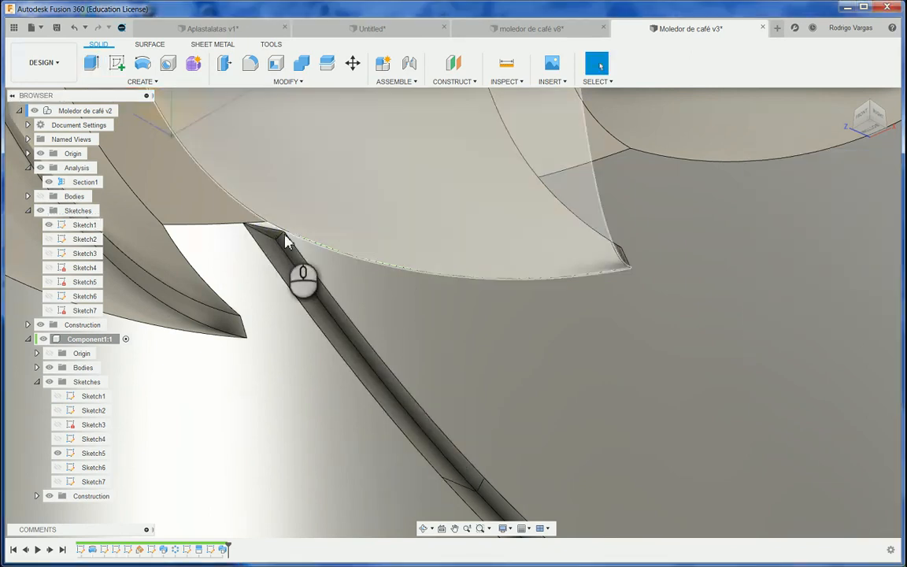
# Reopen the groove's sweep cut for editing to review its profile, path and distance settings, and close it with the same settings.
pyautogui.scroll(-3, 288, 242)
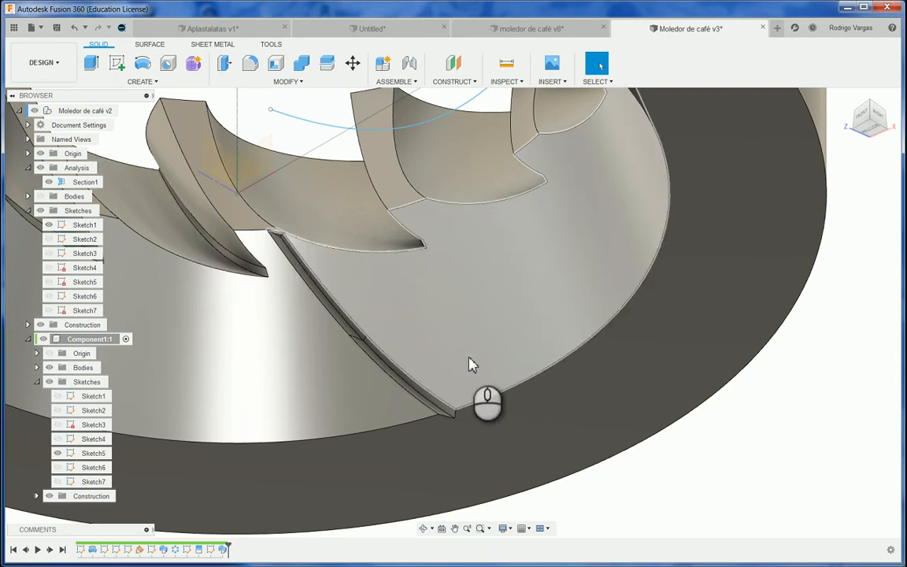
pyautogui.scroll(5, 277, 233)
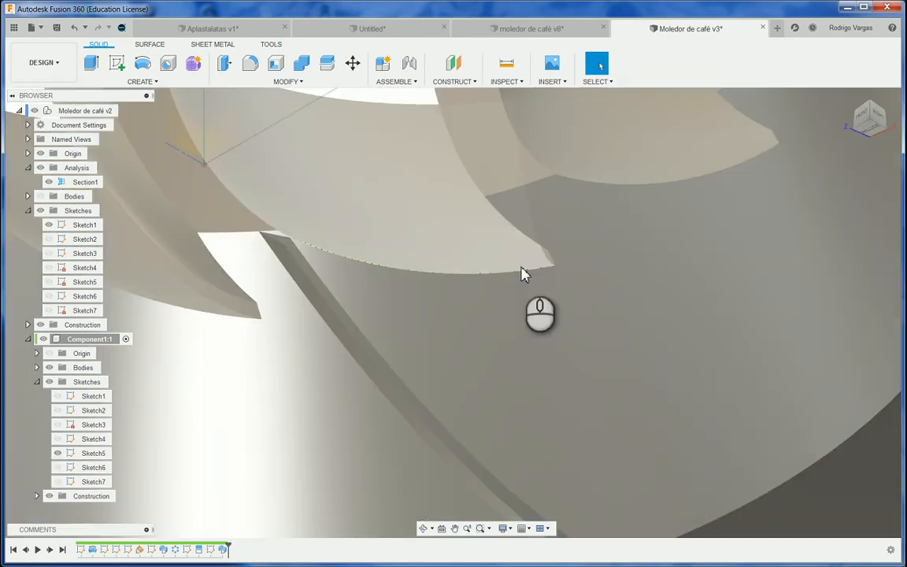
pyautogui.scroll(-3, 425, 397)
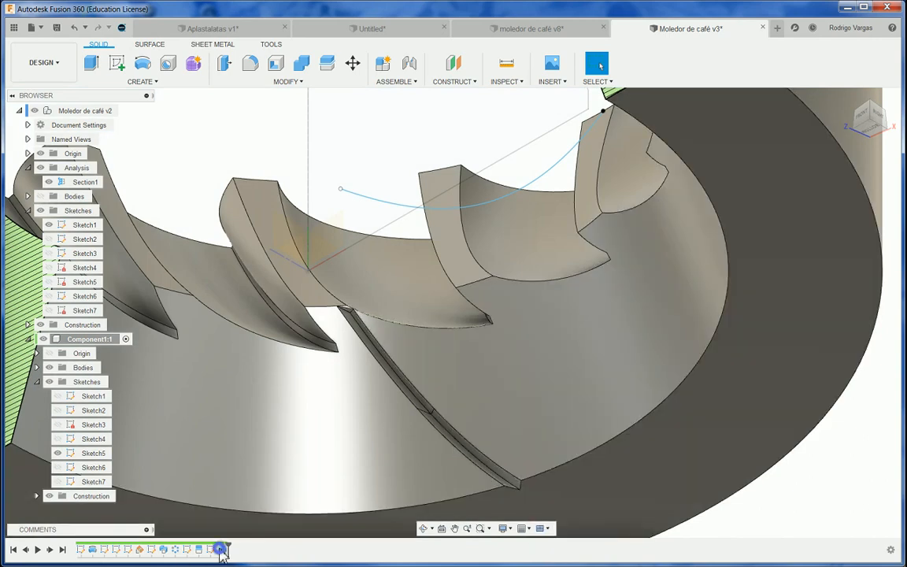
pyautogui.click(221, 549)
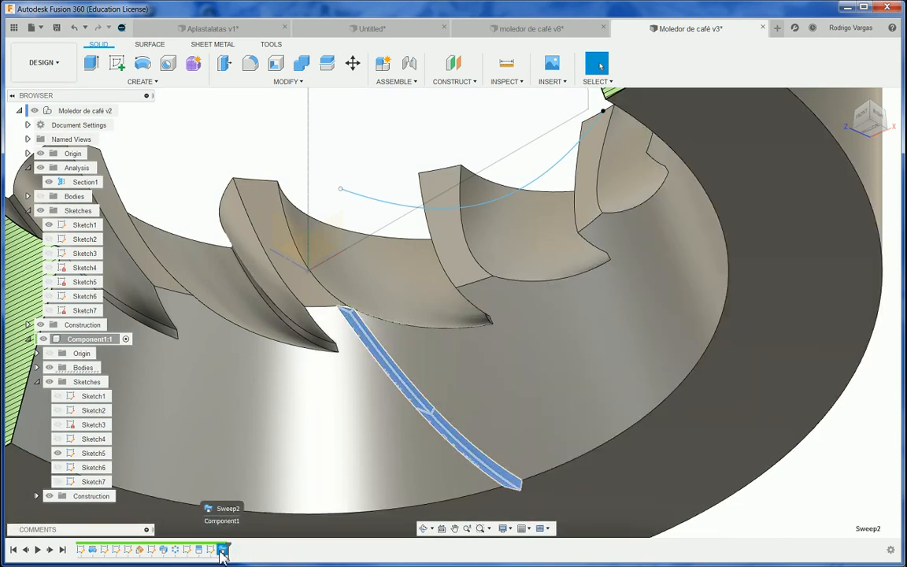
pyautogui.rightClick(222, 551)
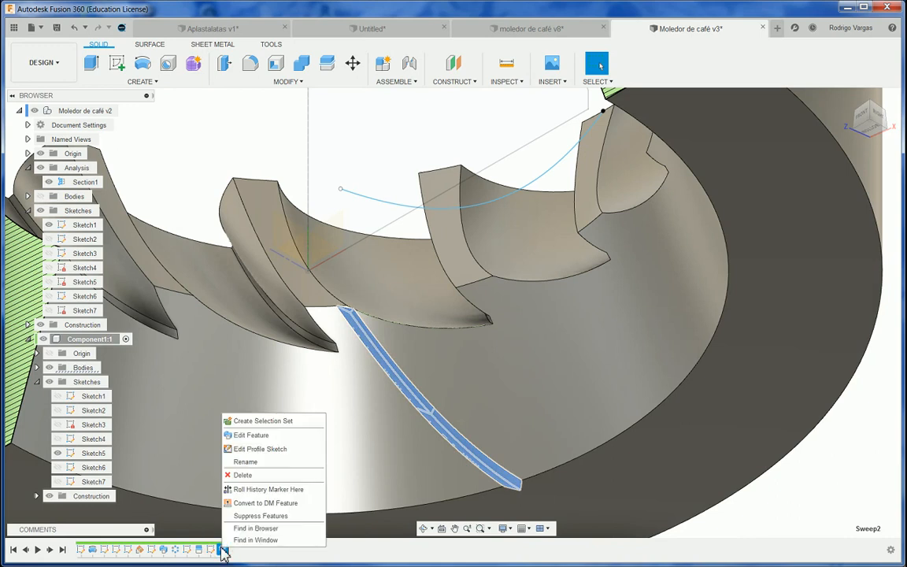
pyautogui.click(255, 436)
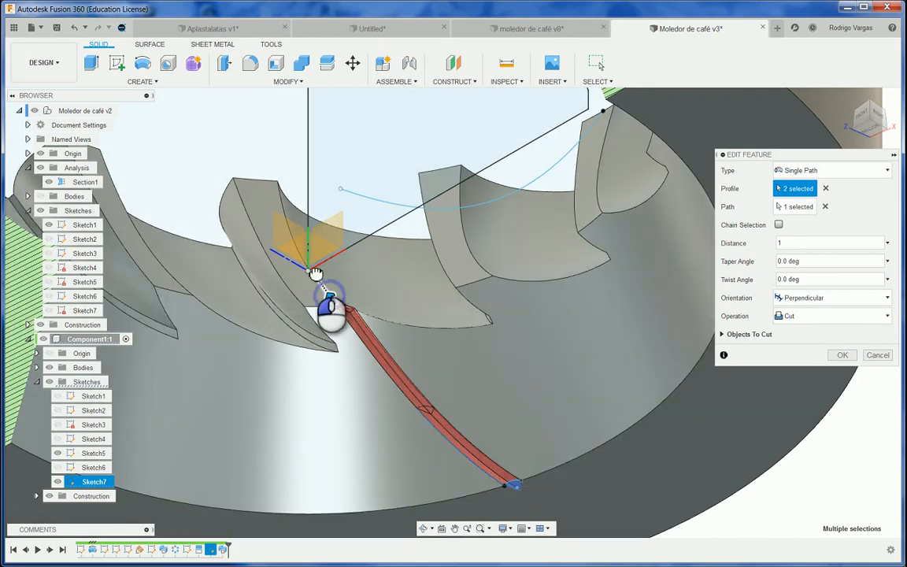
pyautogui.scroll(-1, 318, 279)
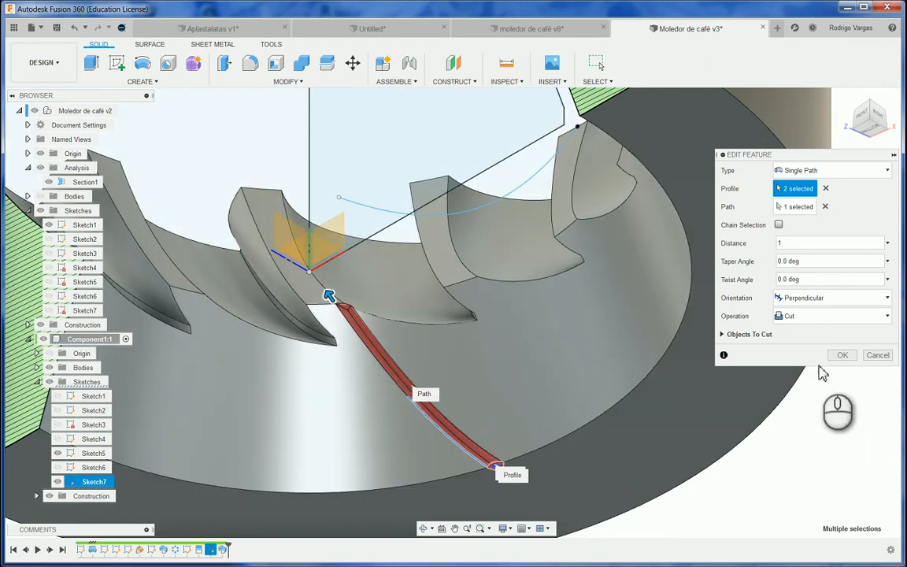
pyautogui.click(841, 356)
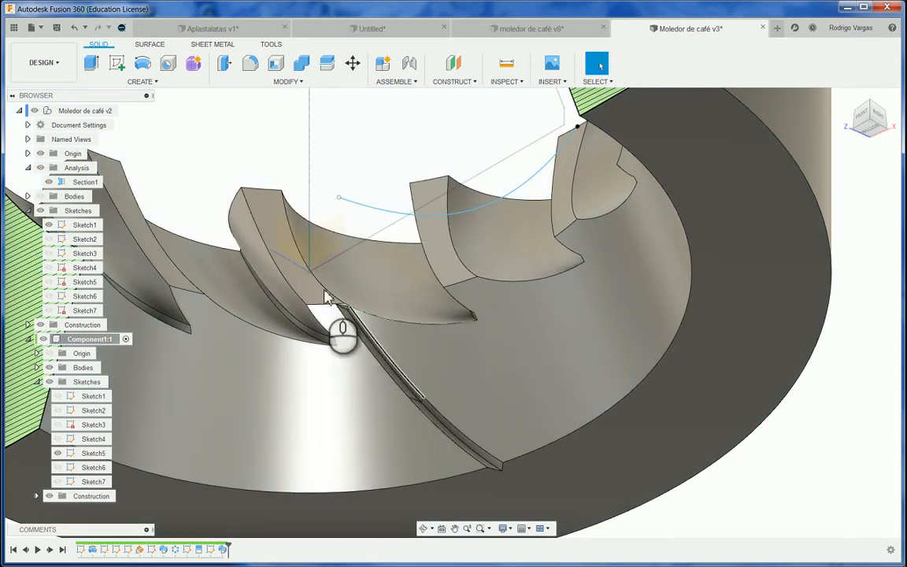
pyautogui.click(250, 133)
pyautogui.scroll(1, 249, 132)
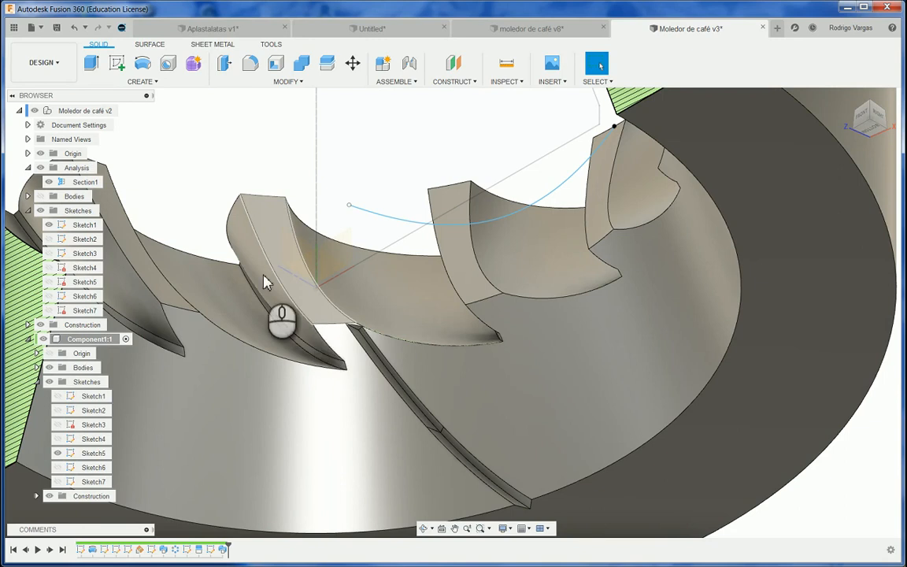
pyautogui.scroll(1, 337, 254)
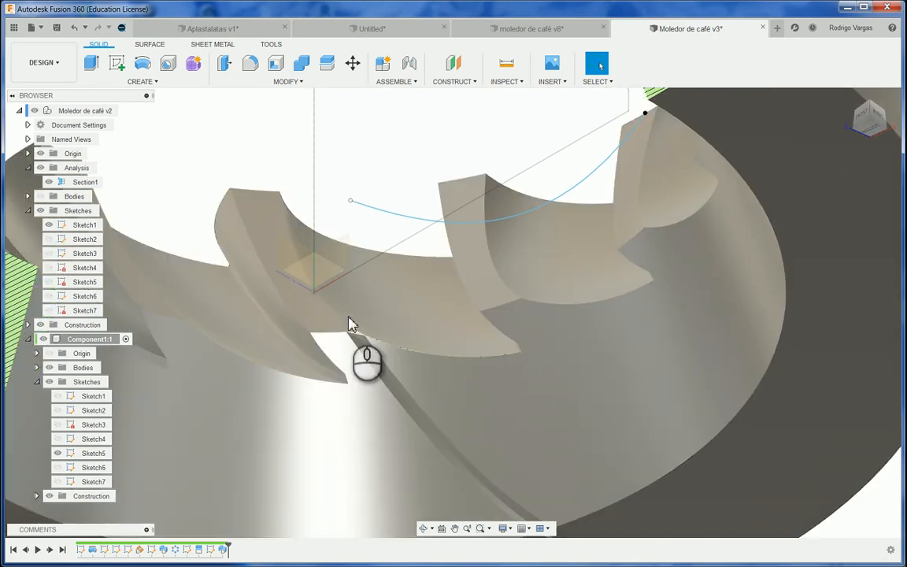
pyautogui.scroll(-2, 268, 287)
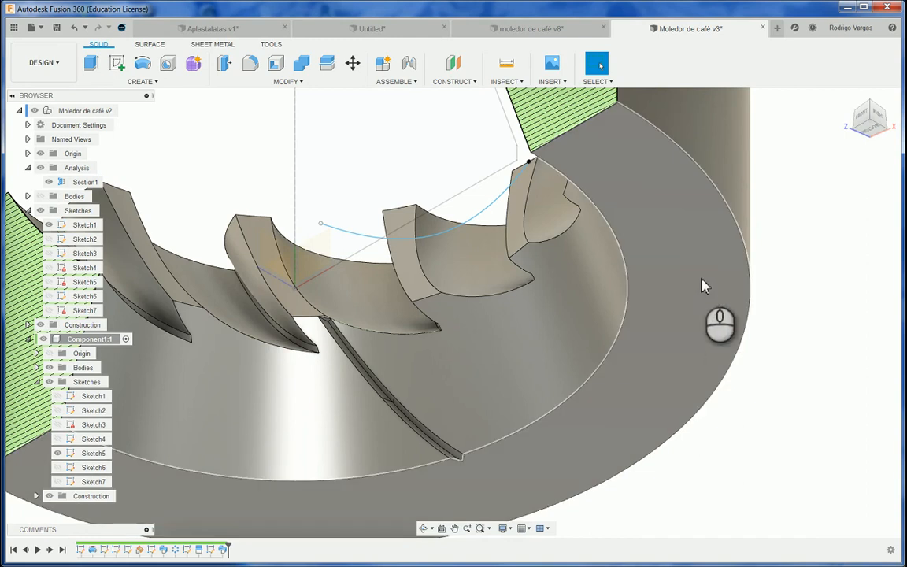
# Create a Full circular pattern of the V groove's sweep cut around the ring's vertical centre axis, with quantity 55 and Identical compute.
pyautogui.click(130, 82)
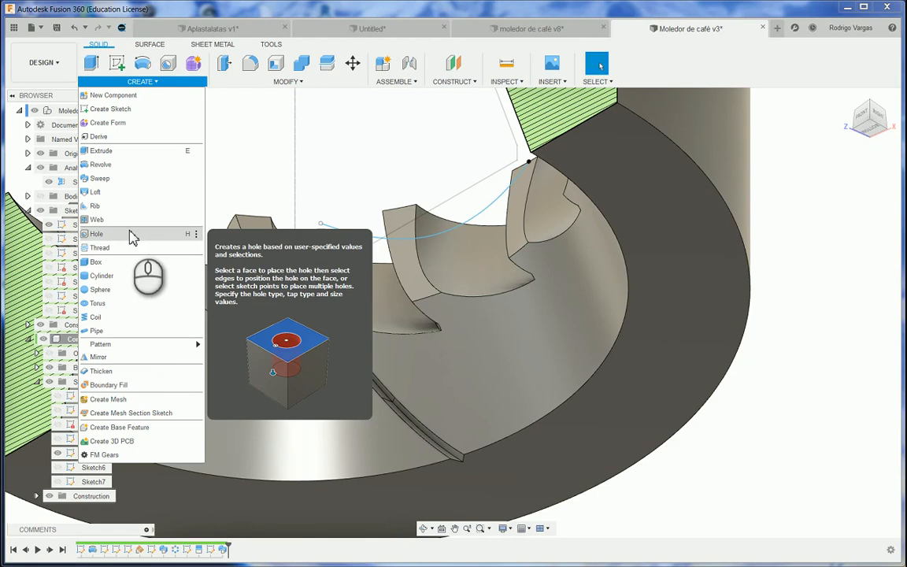
pyautogui.moveTo(143, 347)
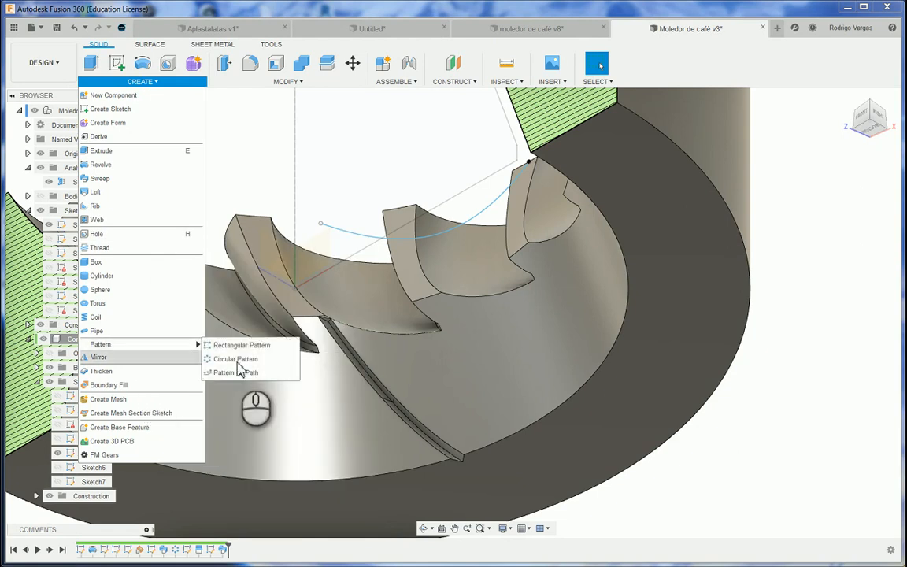
pyautogui.click(238, 360)
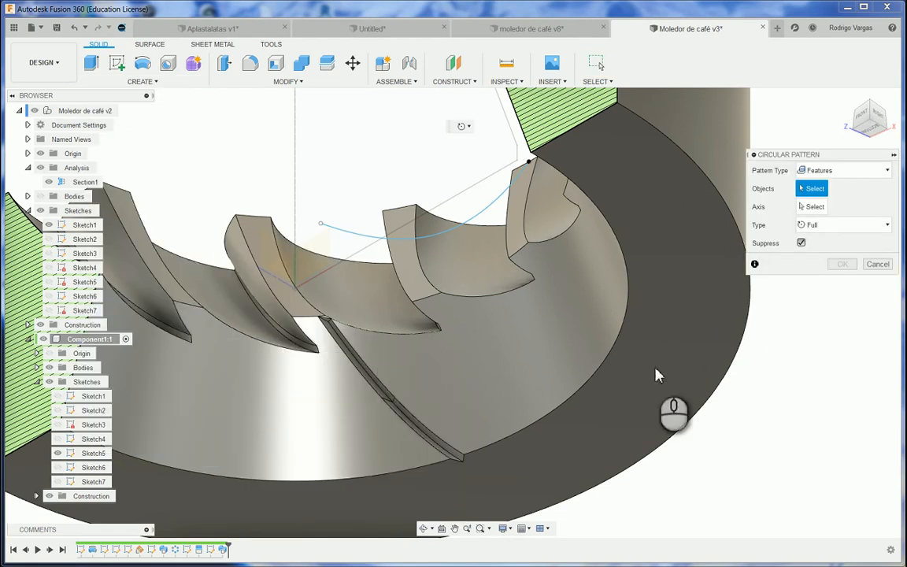
pyautogui.click(225, 550)
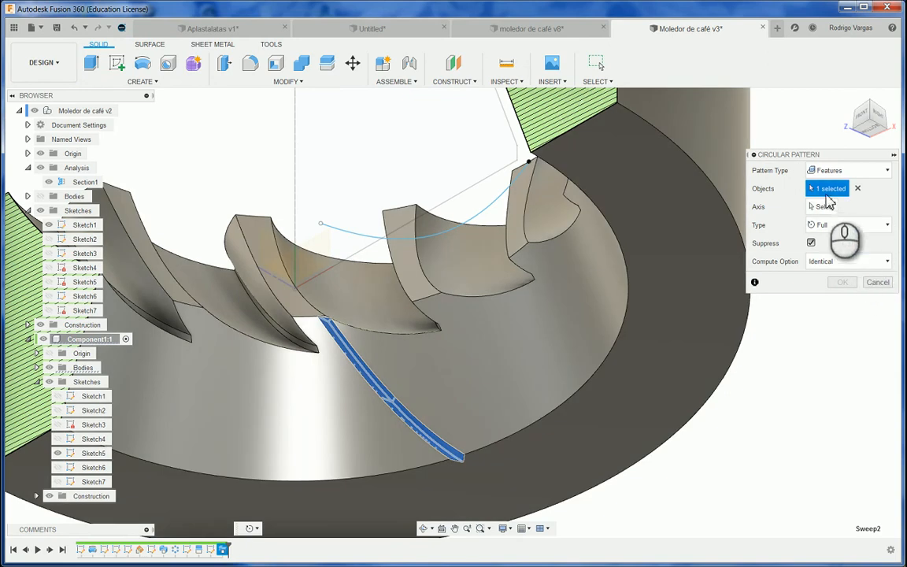
pyautogui.click(825, 206)
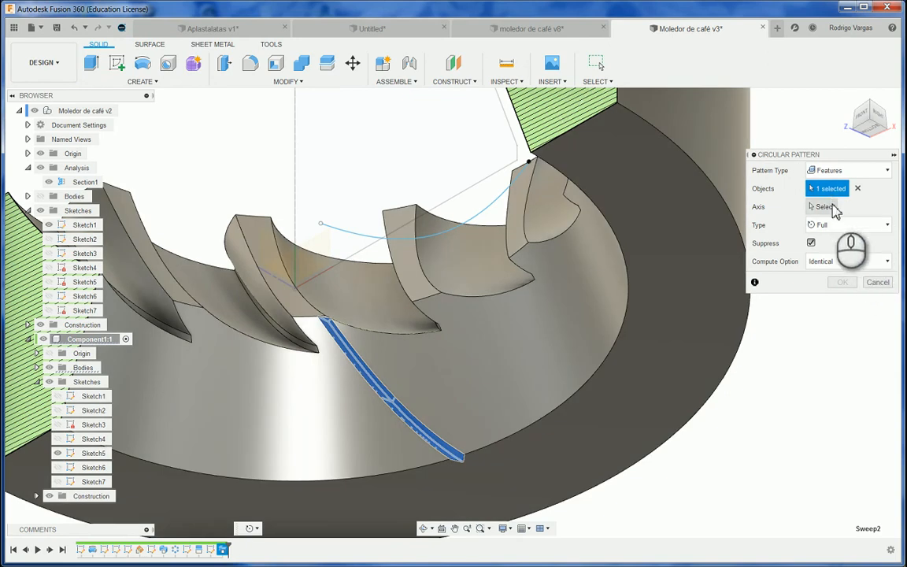
pyautogui.click(298, 195)
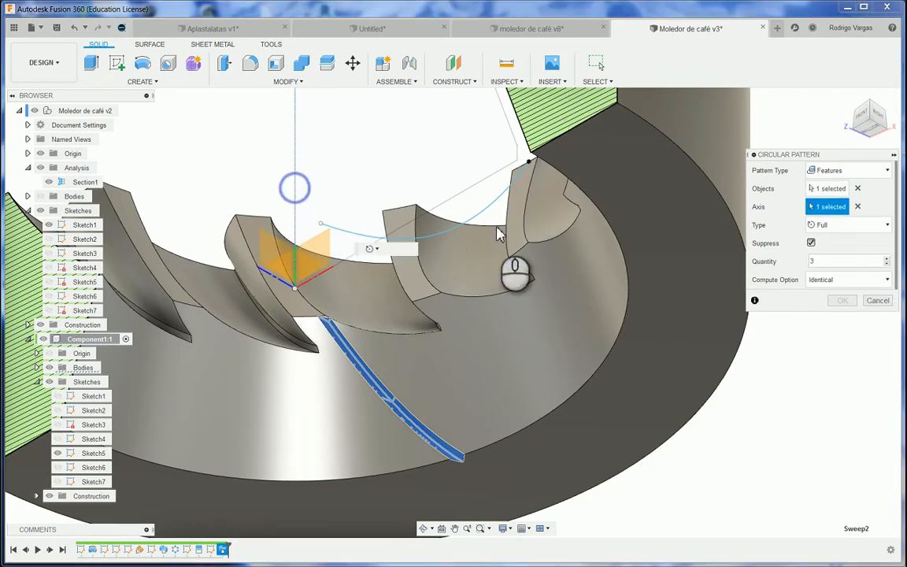
pyautogui.doubleClick(819, 261)
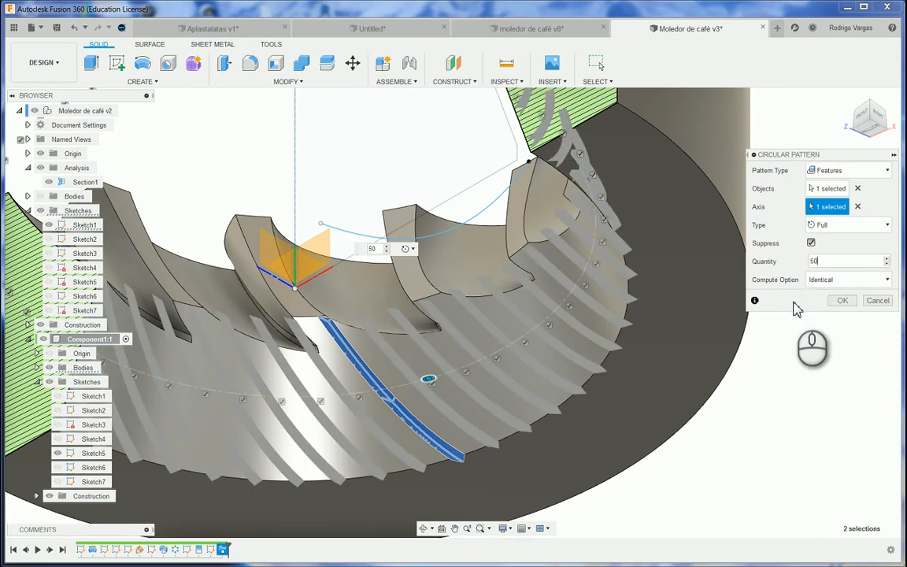
pyautogui.doubleClick(818, 262)
pyautogui.write('55')
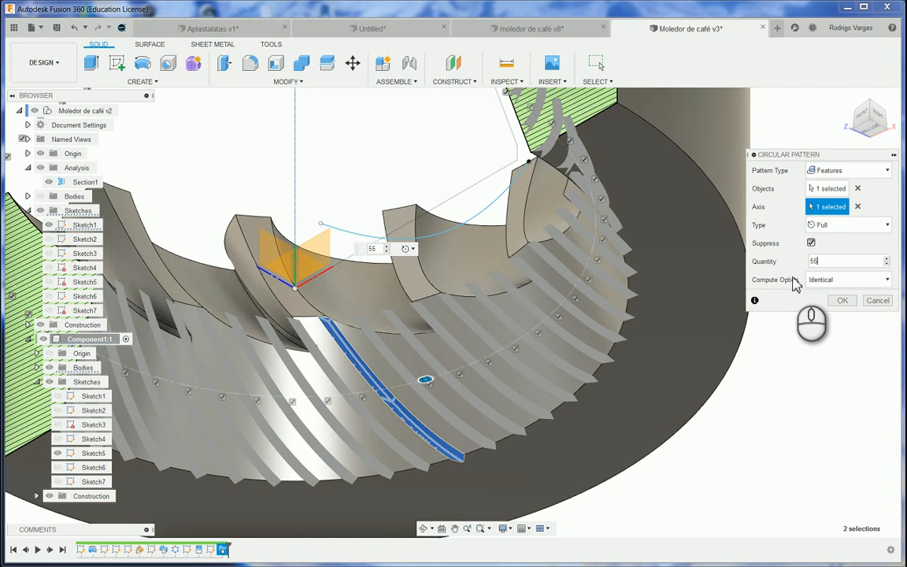
pyautogui.click(847, 302)
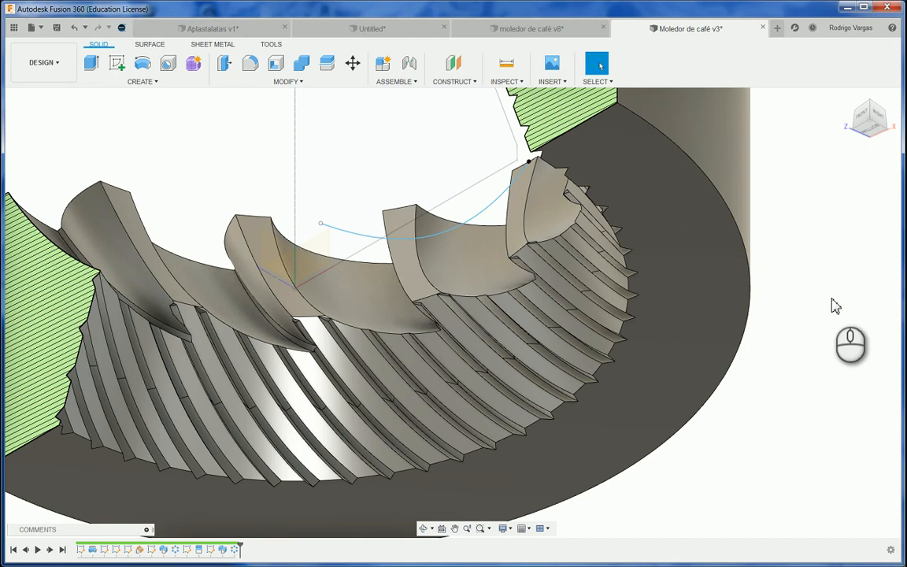
# Save the design as a new version with the description User Saved.
pyautogui.click(847, 97)
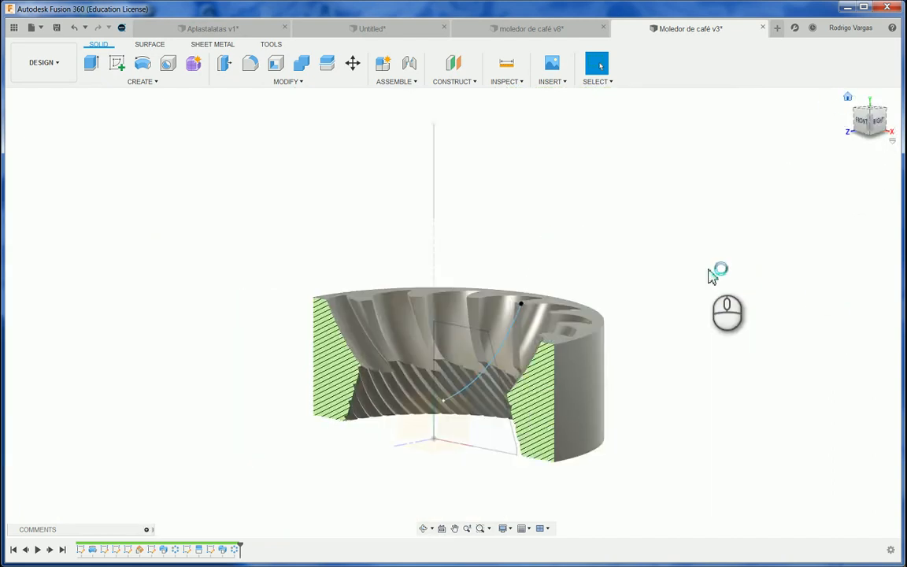
pyautogui.scroll(4, 444, 331)
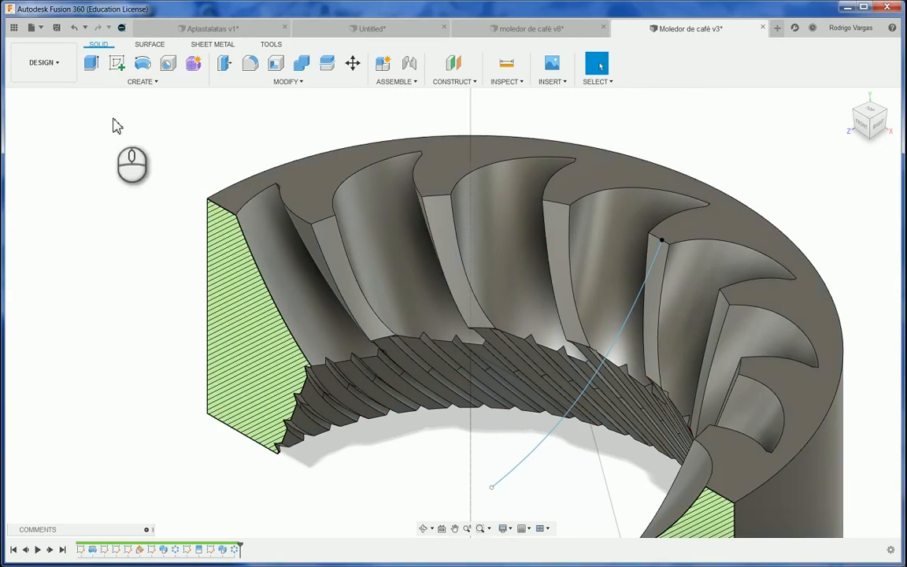
pyautogui.click(143, 116)
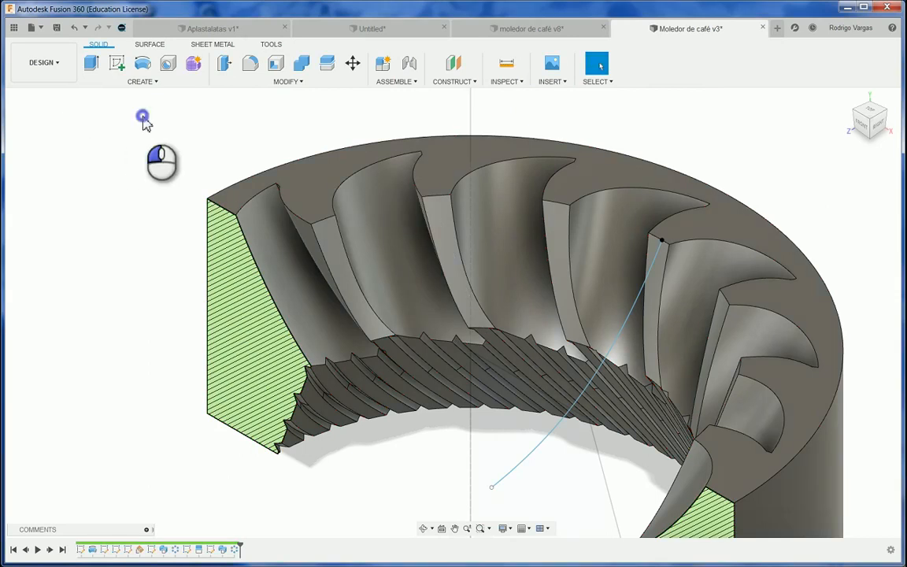
pyautogui.click(56, 27)
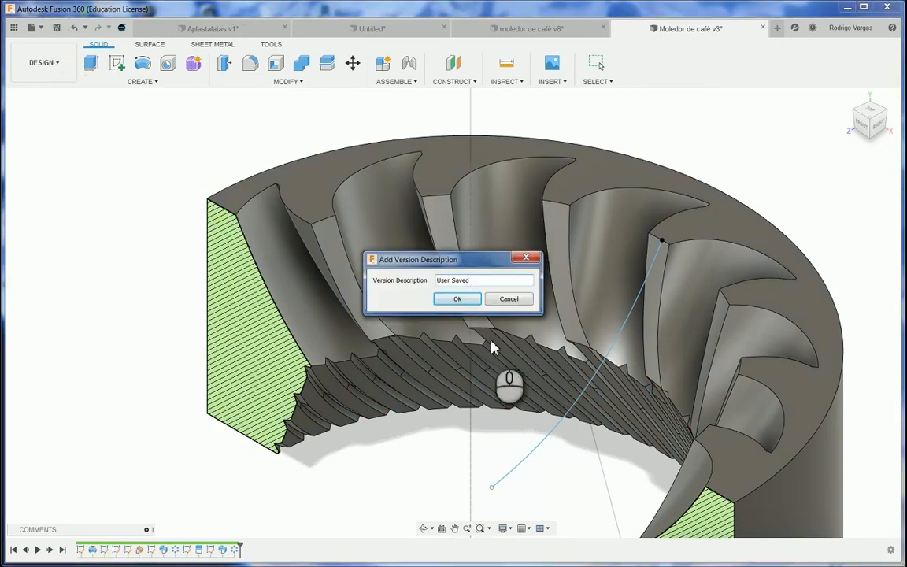
pyautogui.click(476, 304)
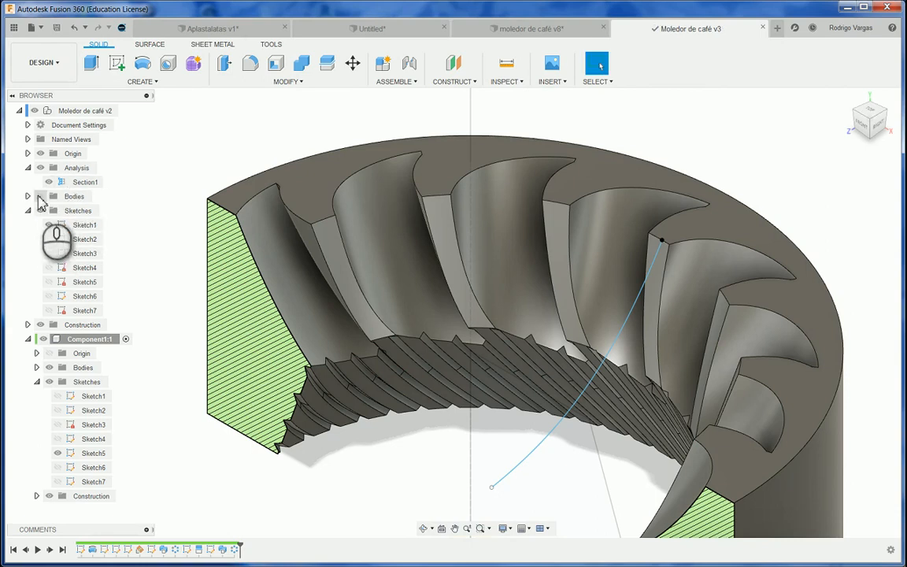
# Show the root-level bodies inside the ring and activate the top-level component to display both burrs together in section.
pyautogui.click(40, 196)
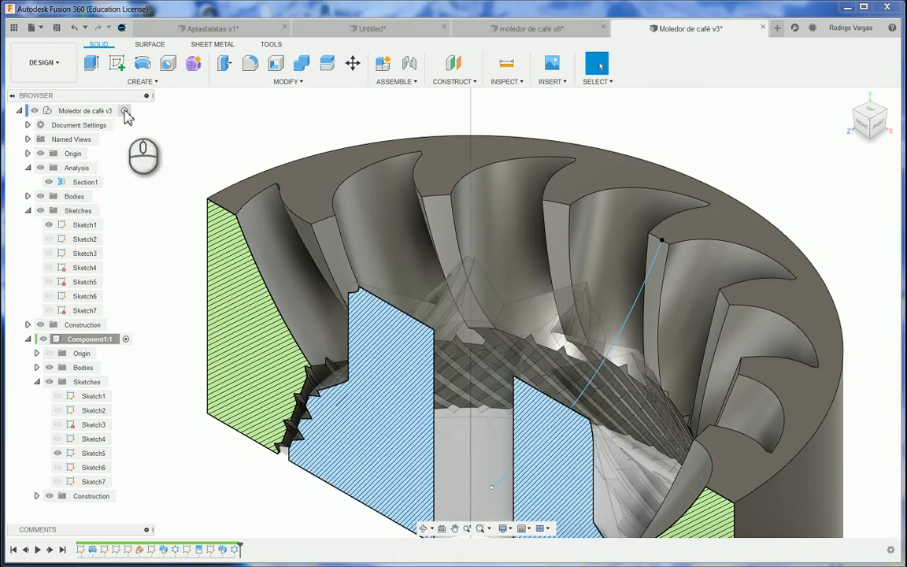
pyautogui.click(126, 115)
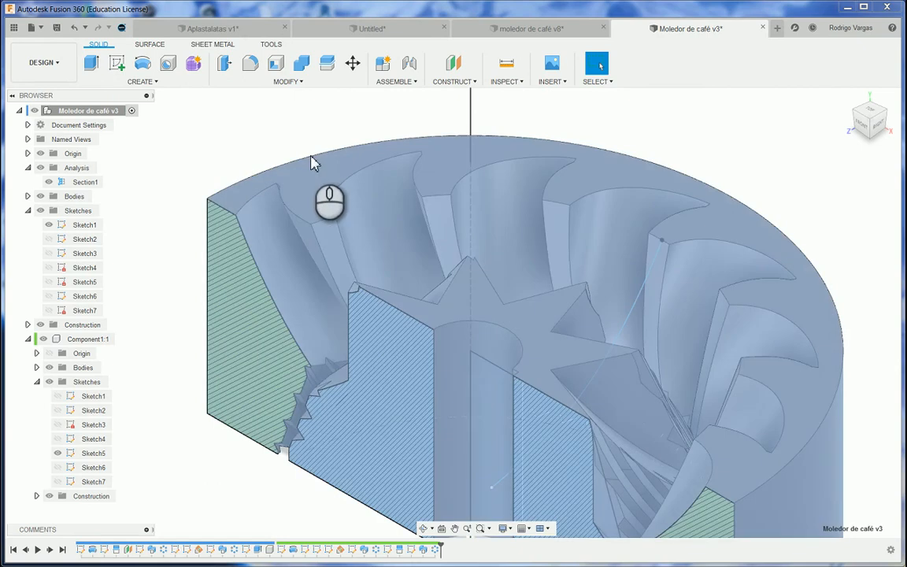
pyautogui.click(224, 165)
pyautogui.scroll(-2, 222, 173)
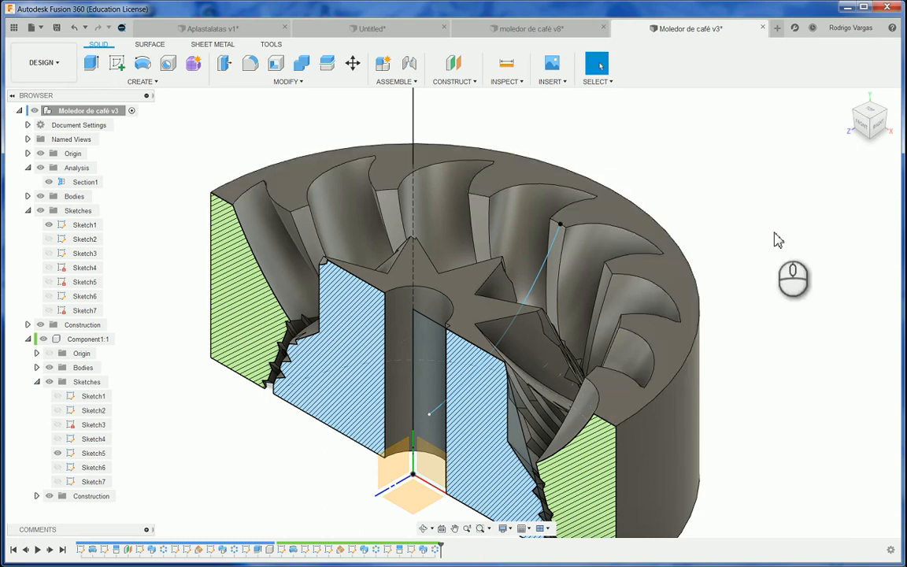
pyautogui.scroll(-1, 714, 169)
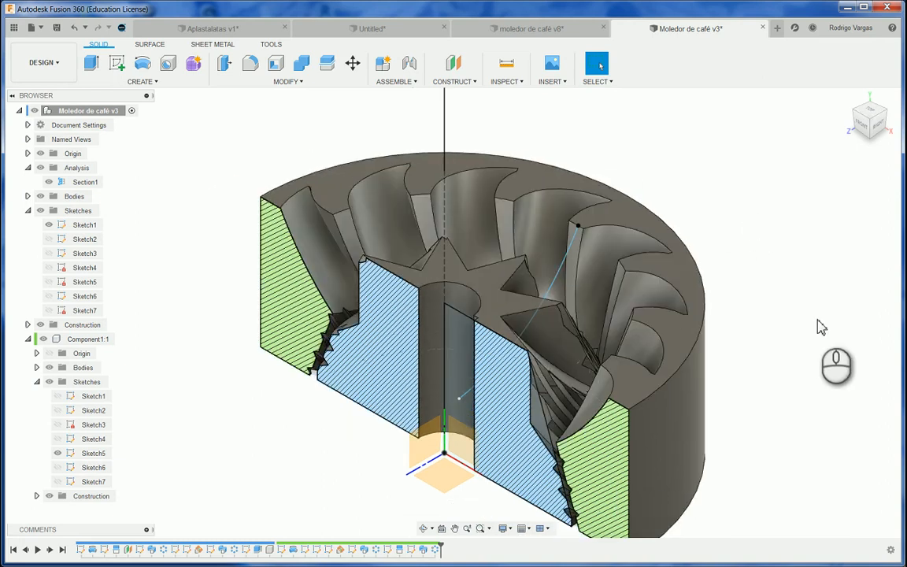
pyautogui.scroll(-1, 818, 321)
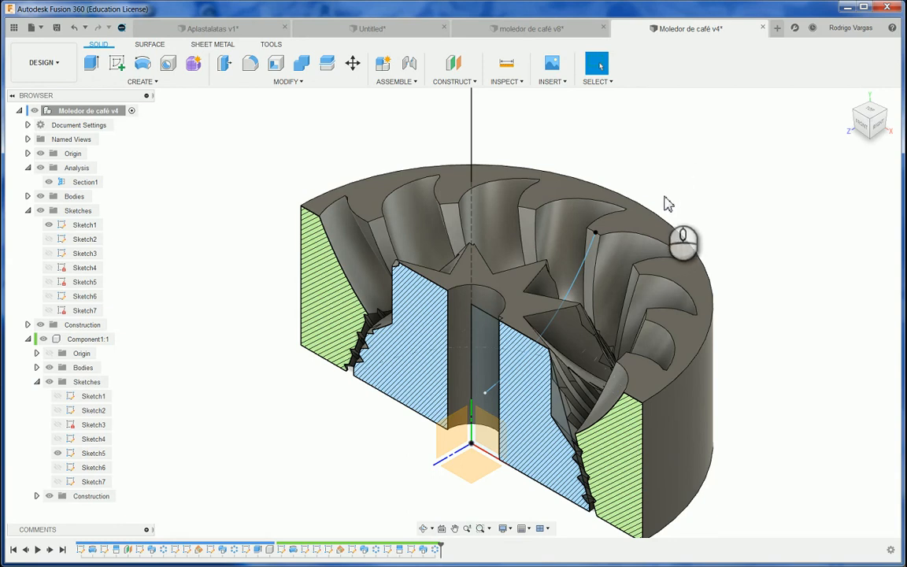
pyautogui.click(673, 173)
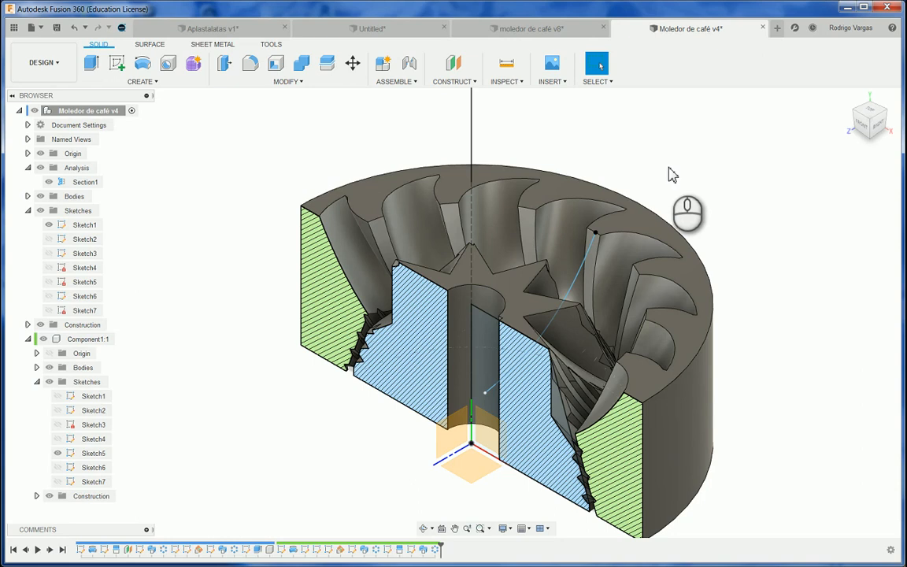